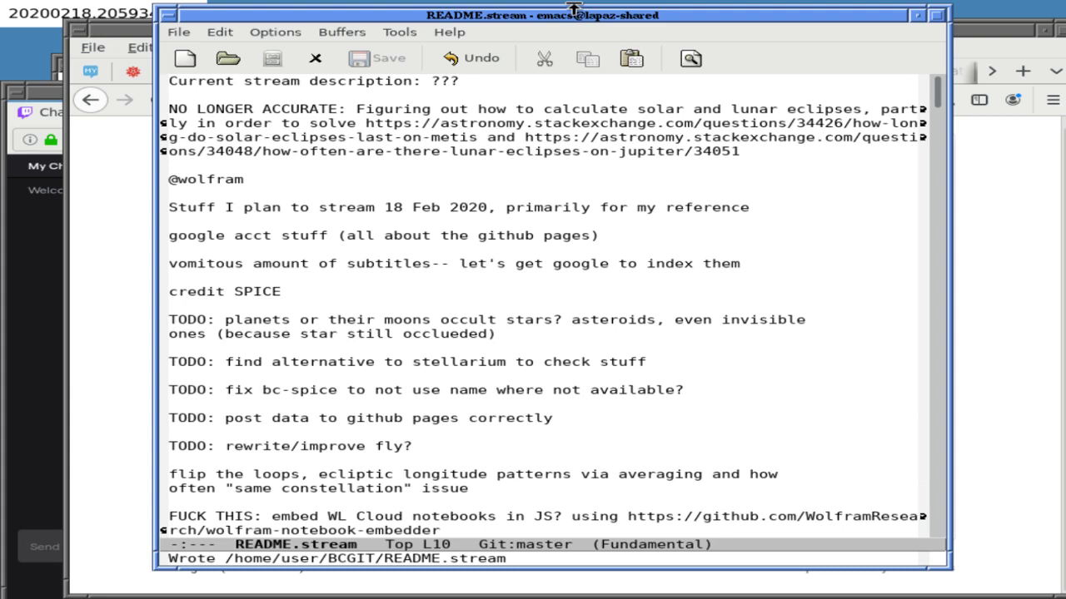
- Switch between the Google 'Create your Google Account' page in Firefox and the Emacs README.stream notes
{"action": "left_click", "coordinate": [478, 589]}
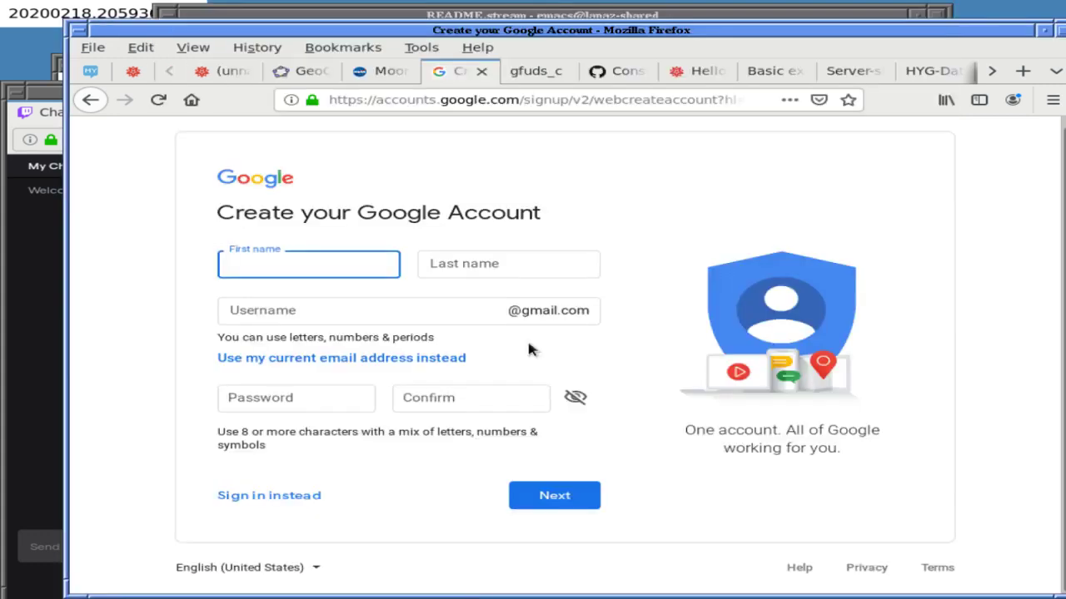
{"action": "left_click", "coordinate": [523, 16]}
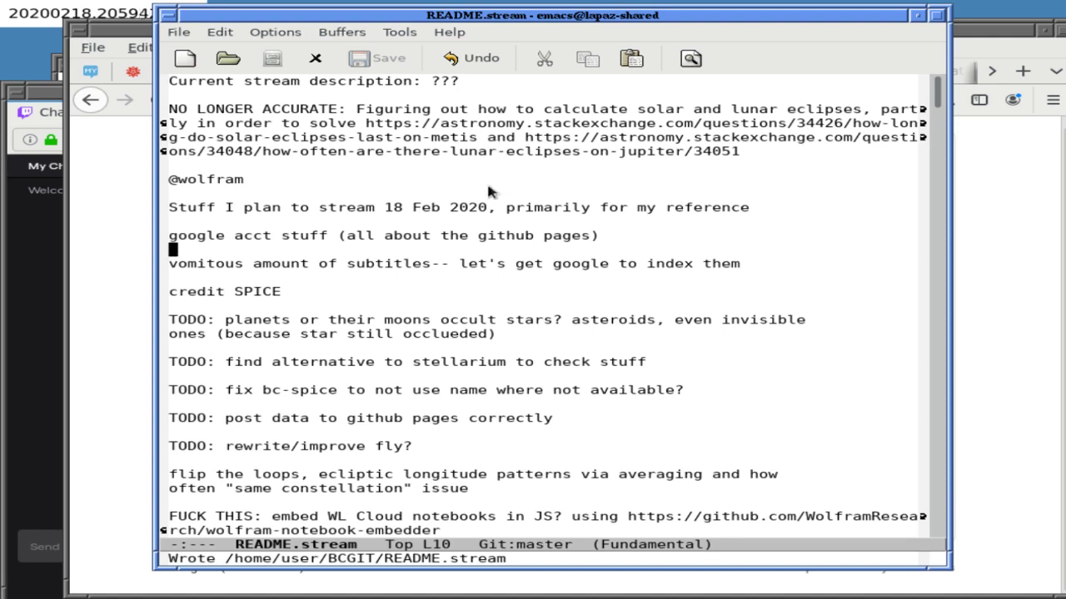
{"action": "left_click", "coordinate": [91, 237]}
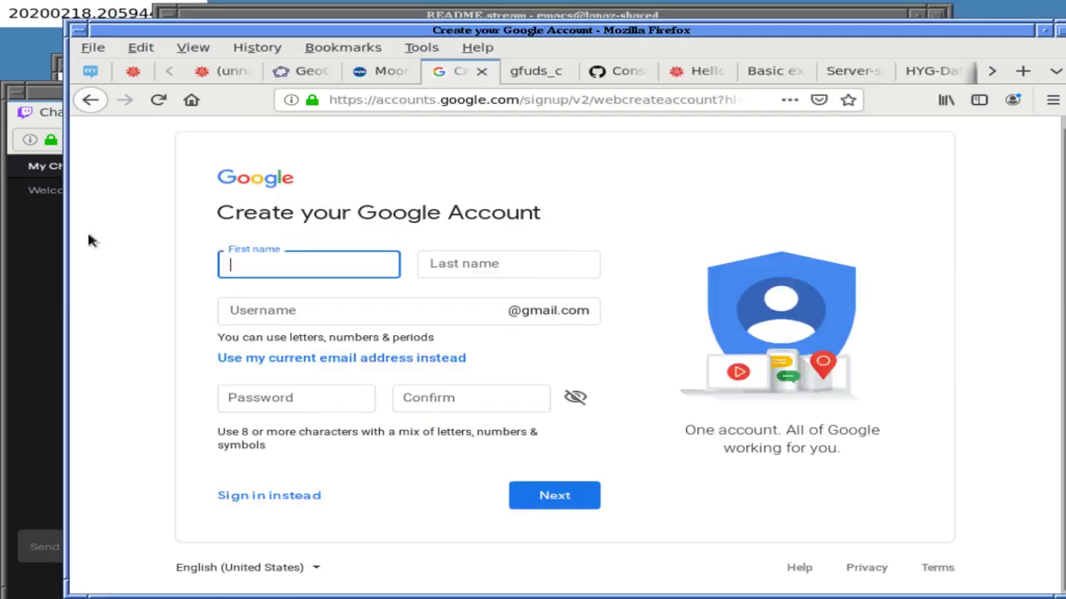
{"action": "left_click", "coordinate": [38, 248]}
{"action": "left_click", "coordinate": [439, 135]}
{"action": "left_click", "coordinate": [491, 18]}
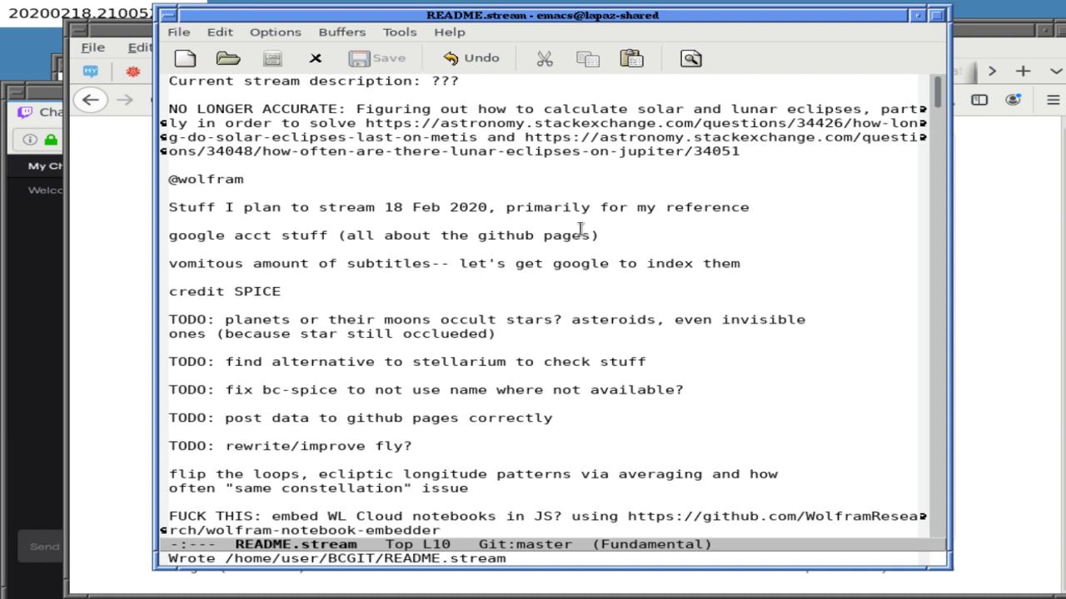
- Put the cursor at the start of README.stream's 'google acct stuff' line, then bring the xterm forward
{"action": "left_click", "coordinate": [199, 236]}
{"action": "key", "text": "ctrl+a"}
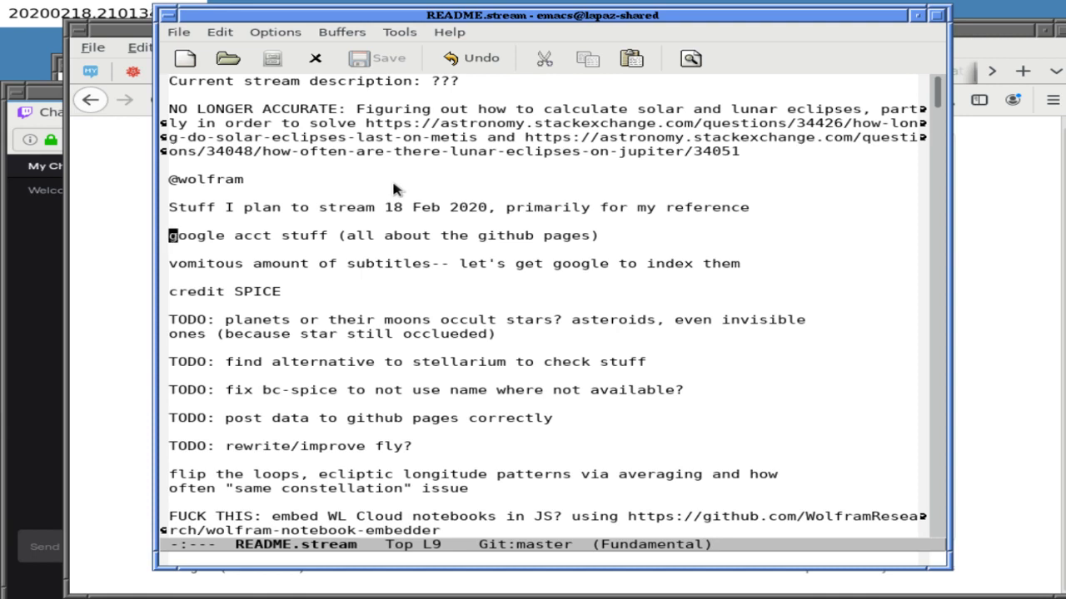
{"action": "left_click", "coordinate": [114, 178]}
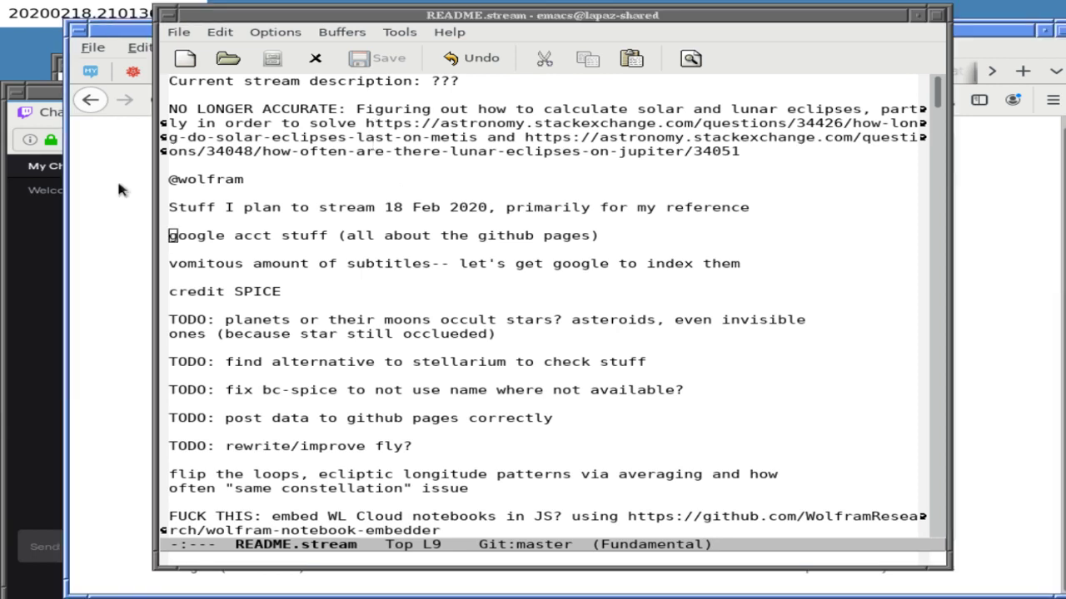
{"action": "mouse_move", "coordinate": [75, 75]}
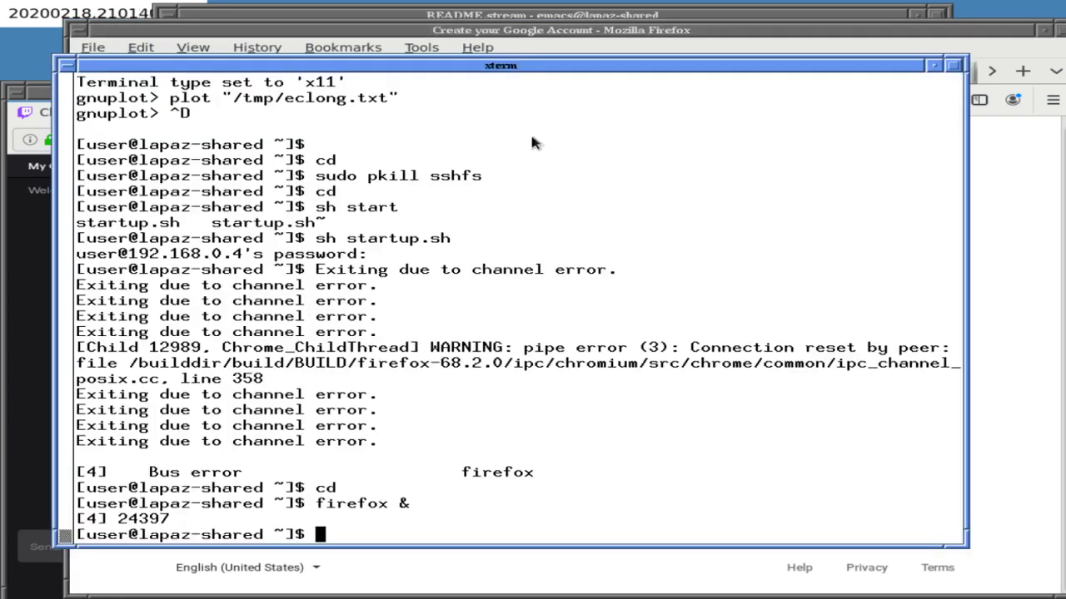
- Change into ~/BCGIT, list its contents with dir, and try the biguns command
{"action": "type", "text": "cd BCGI"}
{"action": "key", "text": "Tab"}
{"action": "key", "text": "Tab"}
{"action": "key", "text": "Return"}
{"action": "type", "text": "dir"}
{"action": "key", "text": "Return"}
{"action": "type", "text": "qcd"}
{"action": "key", "text": "BackSpace"}
{"action": "key", "text": "BackSpace"}
{"action": "key", "text": "BackSpace"}
{"action": "type", "text": "biguns"}
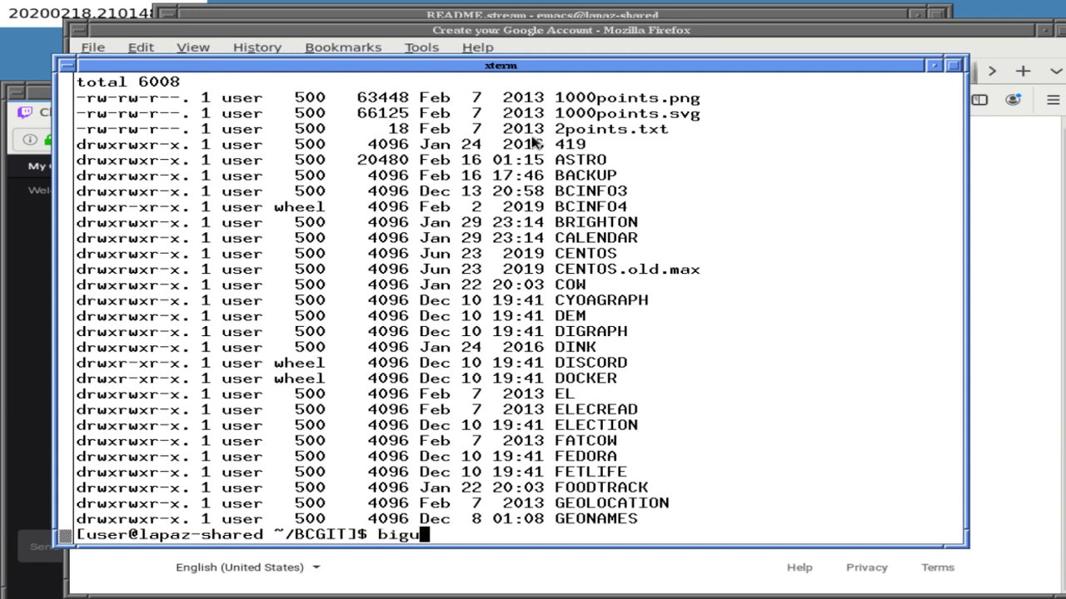
{"action": "key", "text": "Return"}
- Page through BCGIT's files largest first with ls -l | sort -k5nr | less
{"action": "type", "text": "ls -ls"}
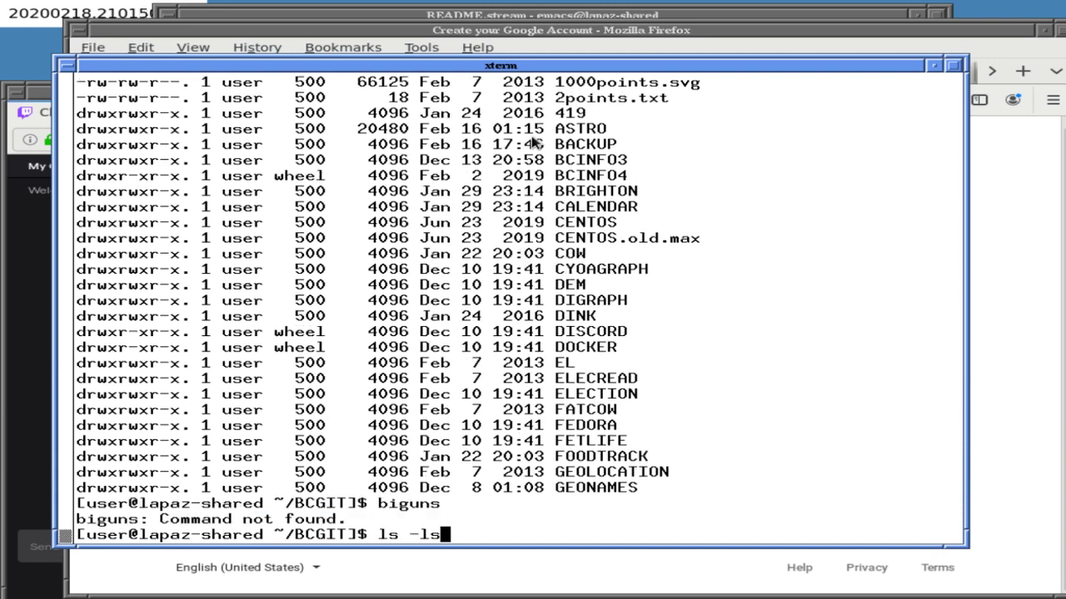
{"action": "key", "text": "BackSpace"}
{"action": "key", "text": "BackSpace"}
{"action": "type", "text": "| sort -k5"}
{"action": "key", "text": "BackSpace"}
{"action": "type", "text": "5nr | less"}
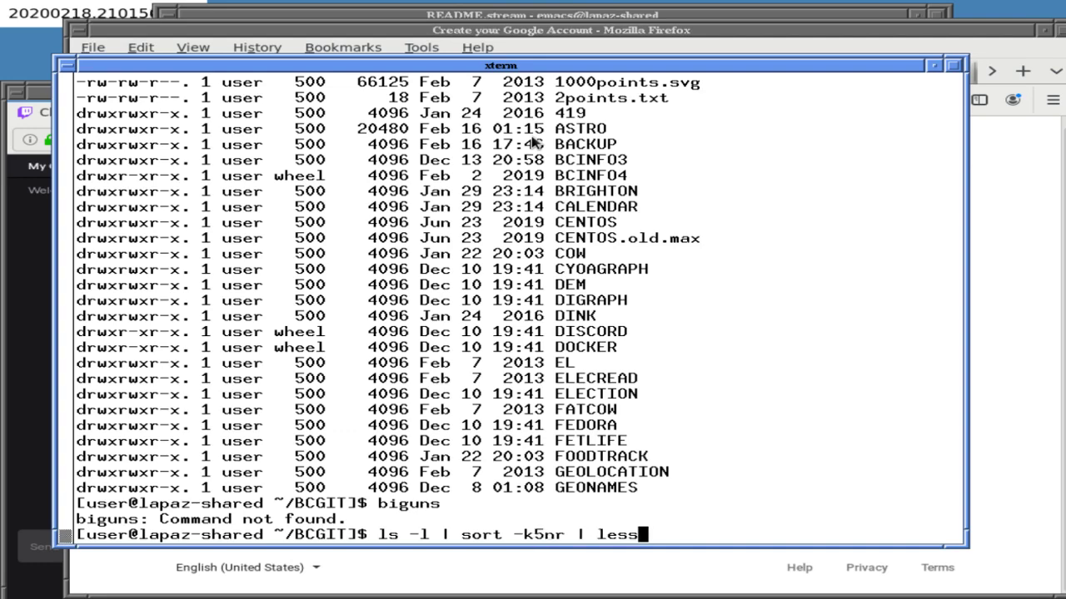
{"action": "key", "text": "Return"}
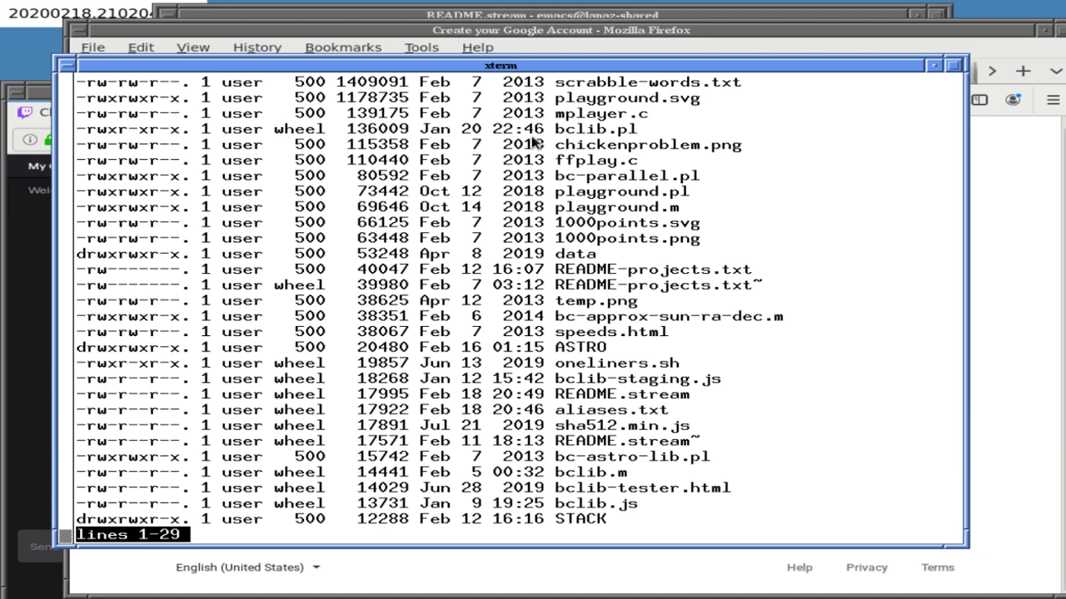
- Enter the data folder and run the size-sorted listing there
{"action": "type", "text": "qcd data"}
{"action": "key", "text": "Return"}
{"action": "key", "text": "Up"}
{"action": "key", "text": "Up"}
{"action": "key", "text": "Return"}
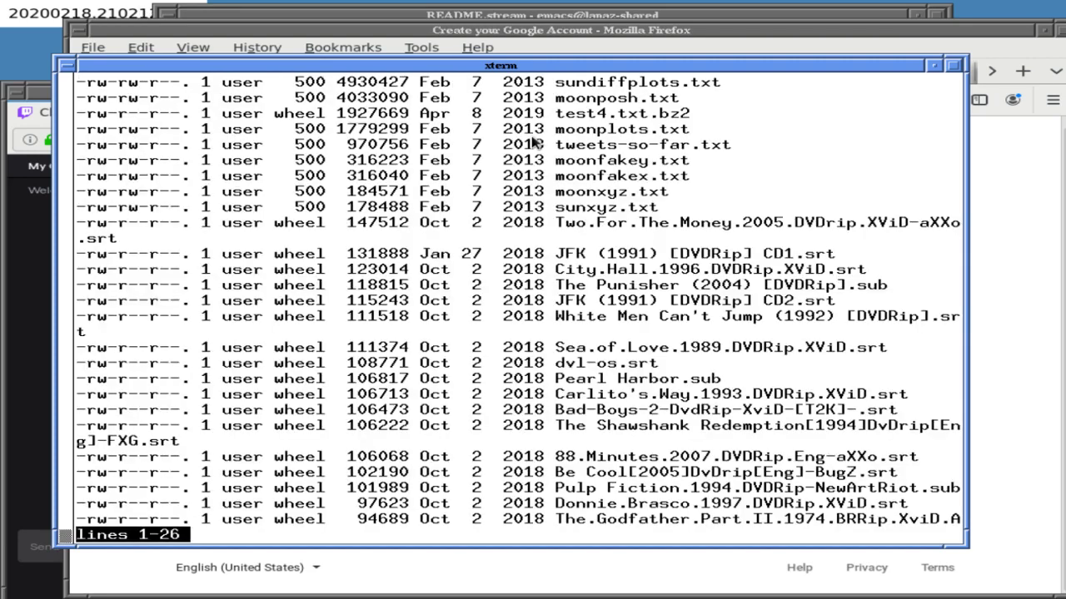
- Page through the tweet XML in tweets-so-far.txt with less
{"action": "type", "text": "q"}
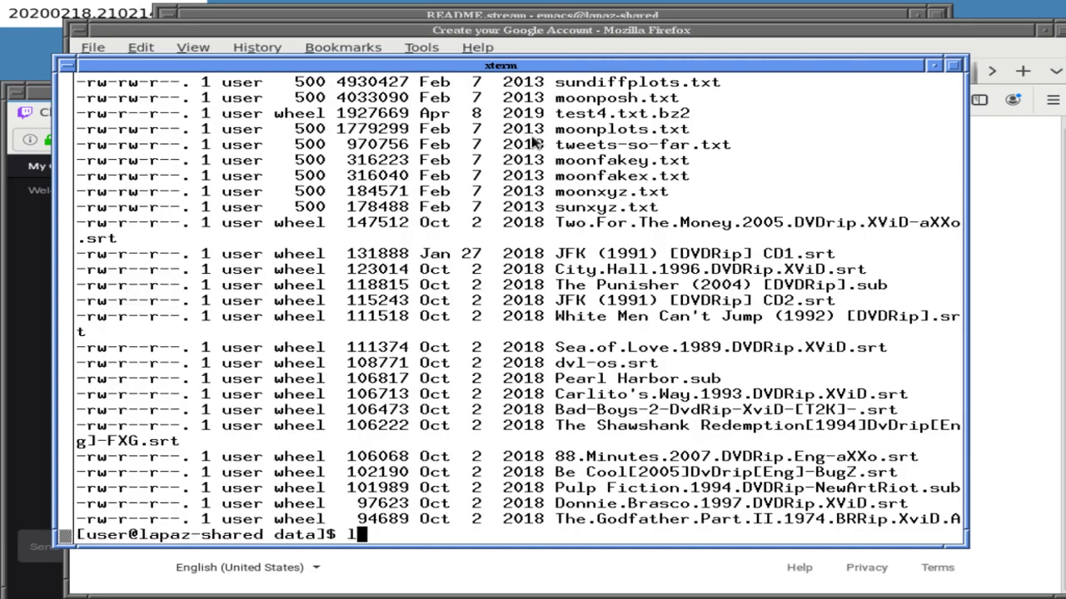
{"action": "type", "text": "less tweets-so-far.txt"}
{"action": "key", "text": "Return"}
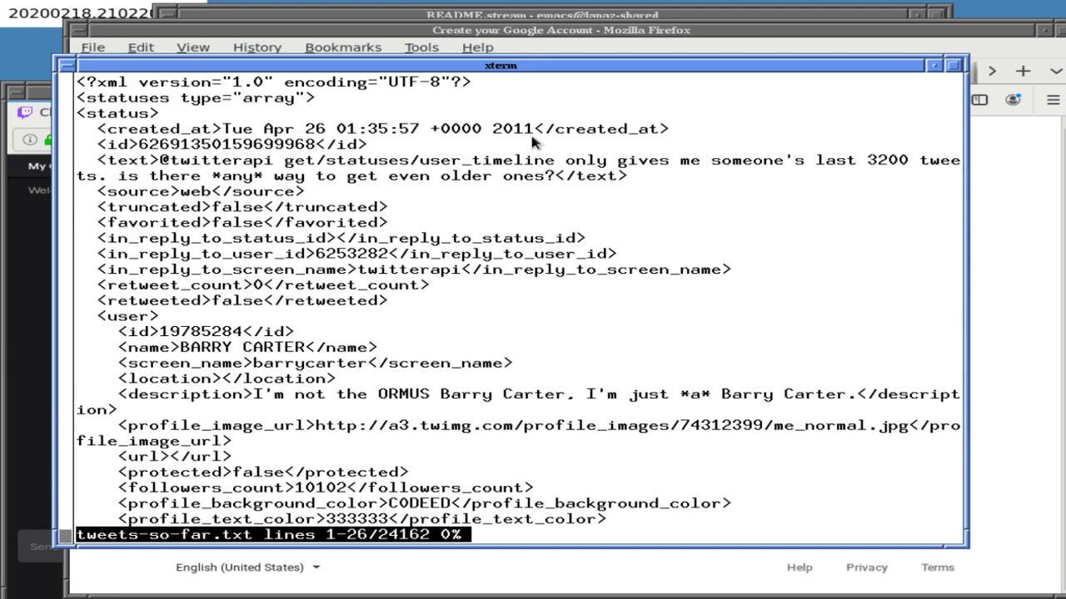
{"action": "key", "text": "space"}
{"action": "key", "text": "space"}
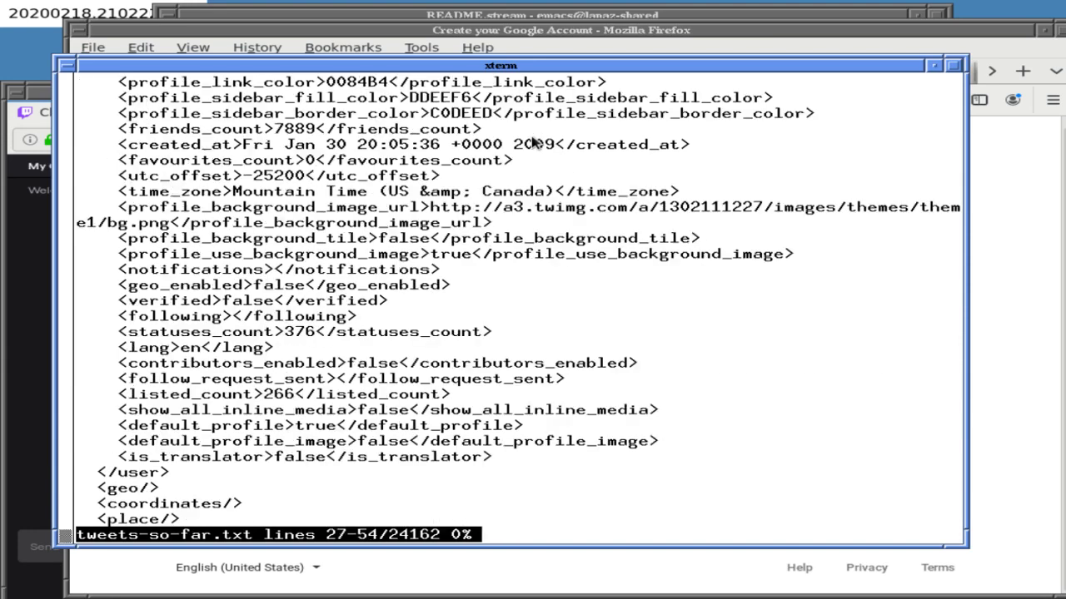
{"action": "key", "text": "space"}
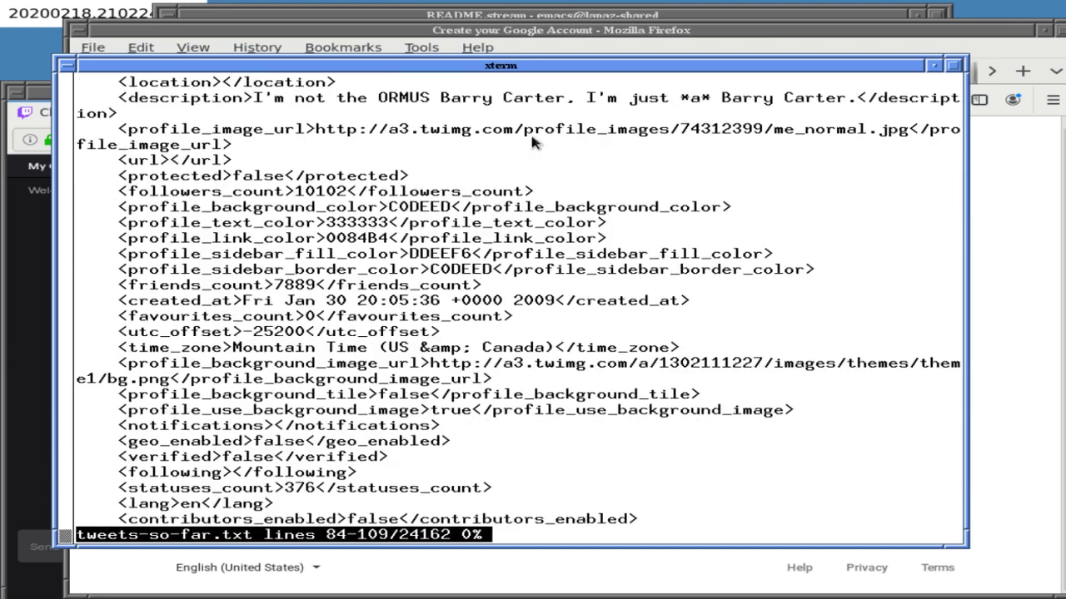
{"action": "key", "text": "space"}
{"action": "key", "text": "space"}
{"action": "key", "text": "space"}
{"action": "key", "text": "space"}
{"action": "key", "text": "space"}
{"action": "key", "text": "space"}
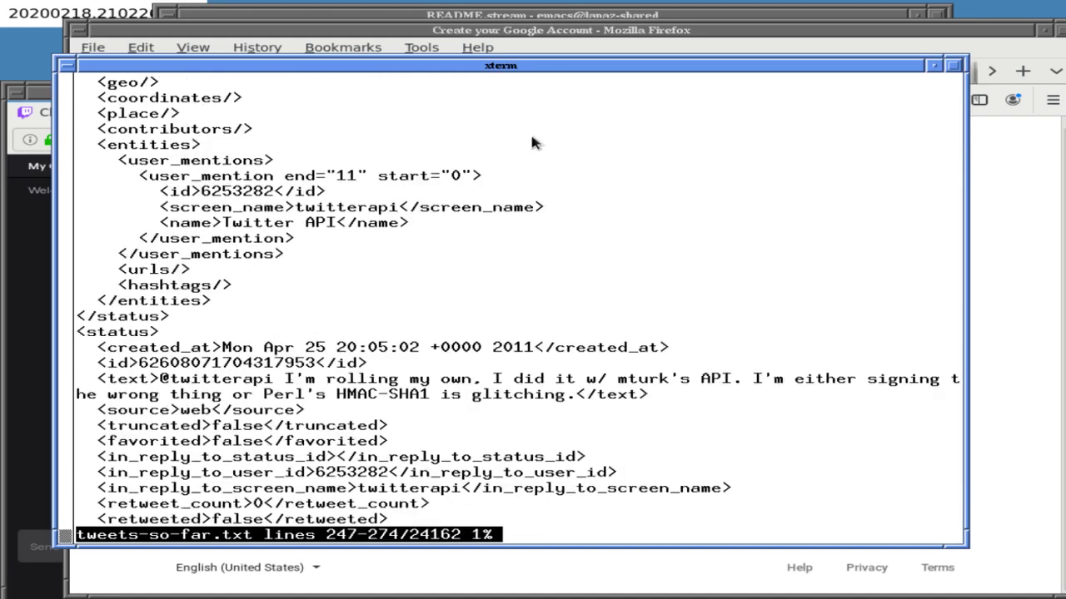
- Recall the ls -l | sort -k5nr | less command on a cleared screen
{"action": "type", "text": "qdirt"}
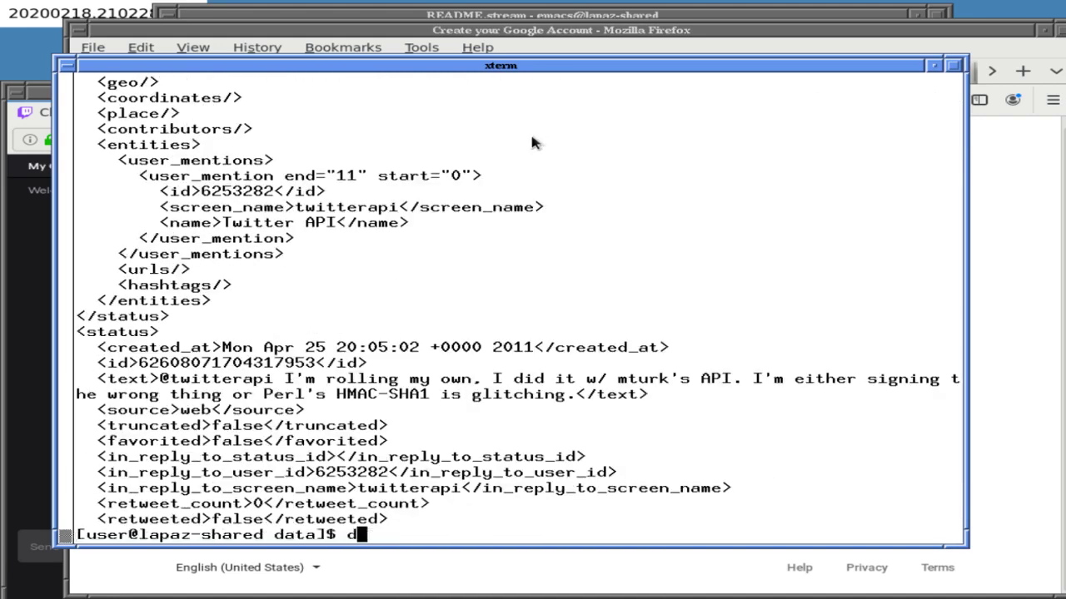
{"action": "key", "text": "ctrl+u"}
{"action": "key", "text": "Up"}
{"action": "key", "text": "ctrl+l"}
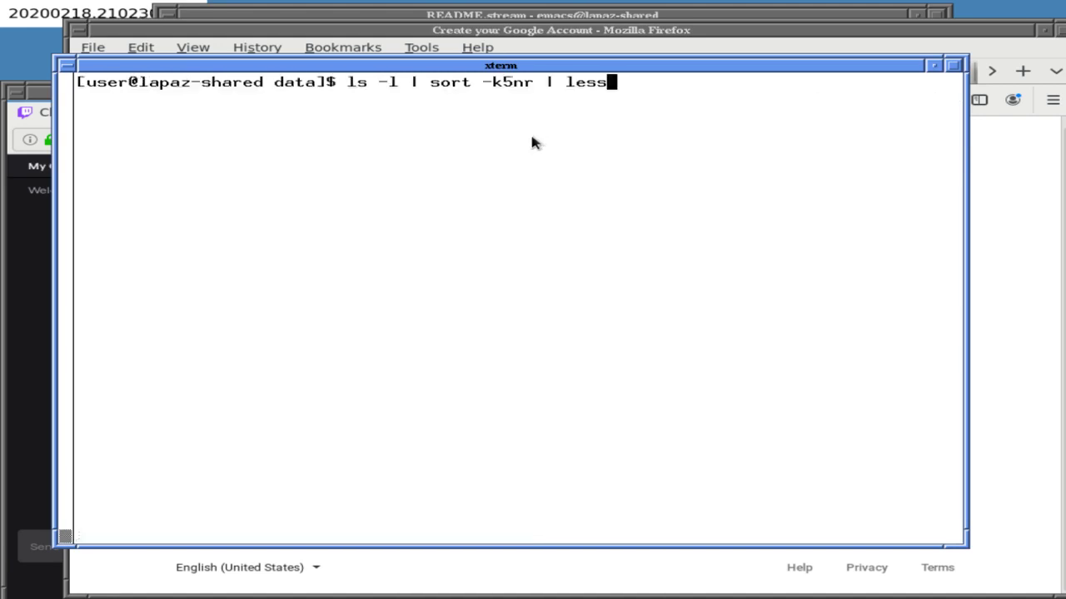
- Rerun the size-sorted listing in data and page down through it
{"action": "key", "text": "Return"}
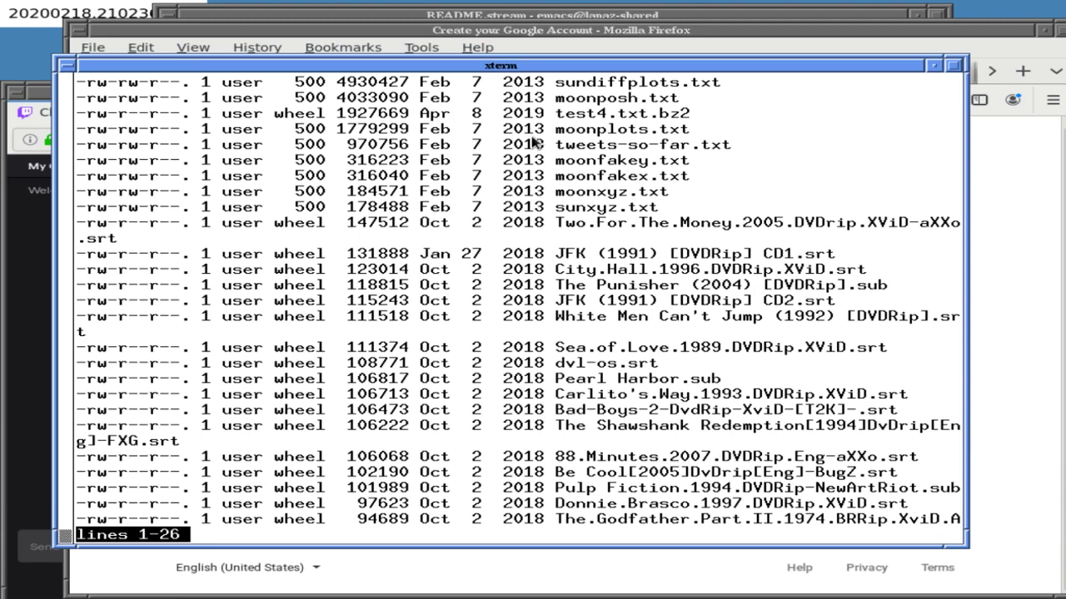
{"action": "scroll", "coordinate": [533, 143], "scroll_direction": "down", "scroll_amount": 6}
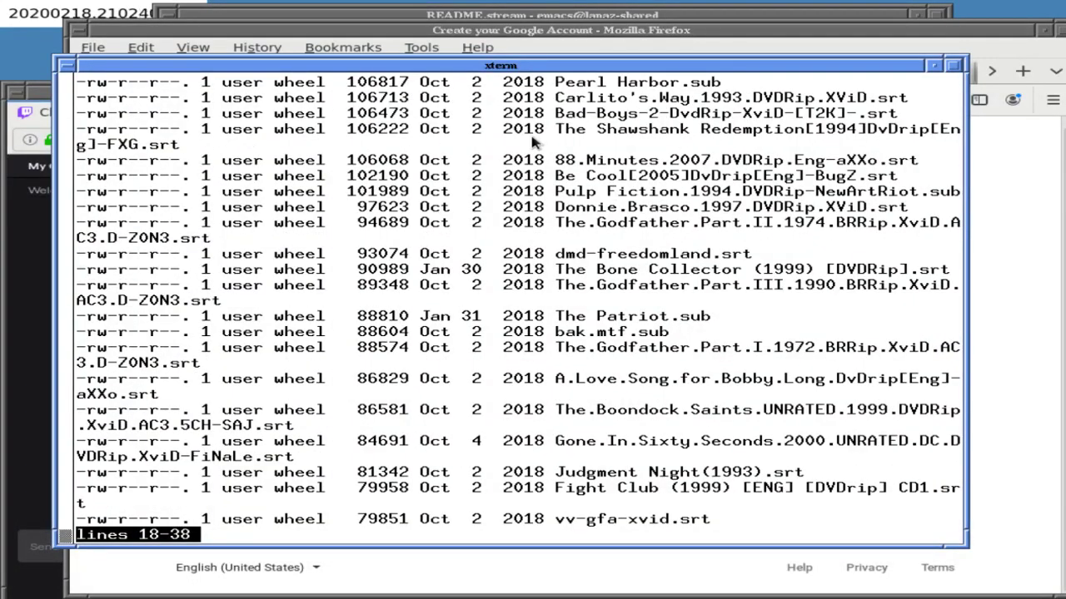
{"action": "scroll", "coordinate": [534, 143], "scroll_direction": "down", "scroll_amount": 4}
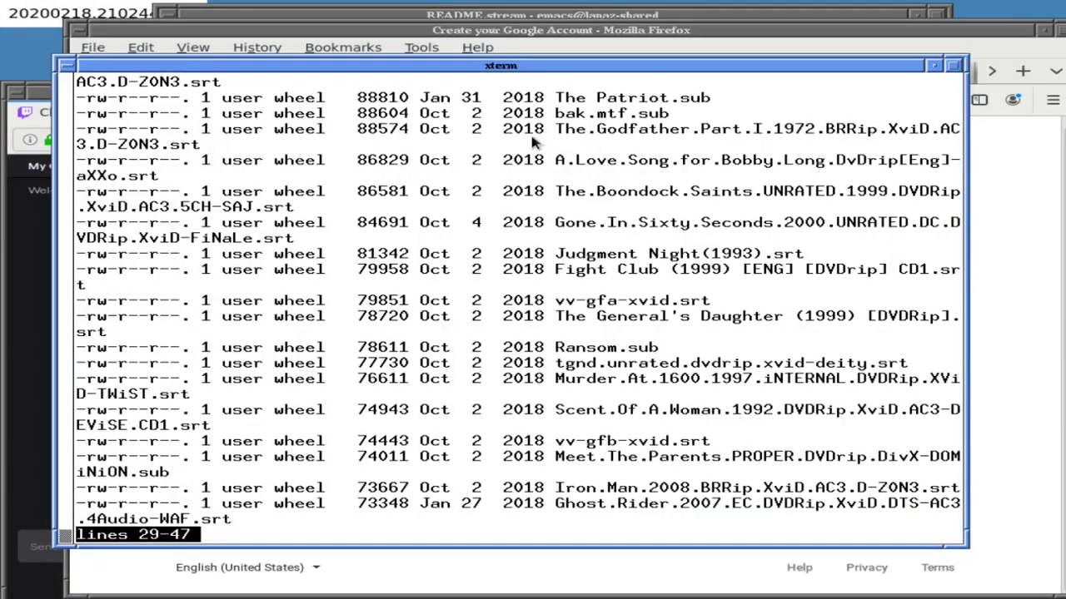
{"action": "key", "text": "space"}
- Return to ~/BCGIT with cd .. and prepare the command cd ASTRO/
{"action": "type", "text": "qcd .."}
{"action": "key", "text": "Return"}
{"action": "type", "text": "cd ASTRO/"}
{"action": "key", "text": "Tab"}
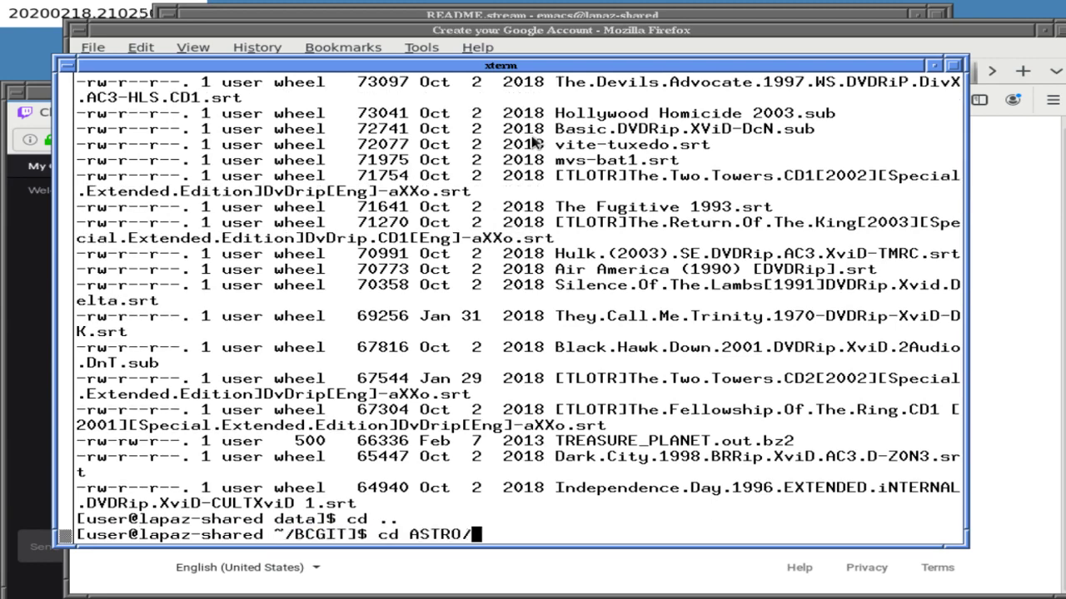
- Enter ASTRO and rerun the size-sorted listing found via history search
{"action": "key", "text": "Return"}
{"action": "key", "text": "ctrl+r"}
{"action": "type", "text": "sor"}
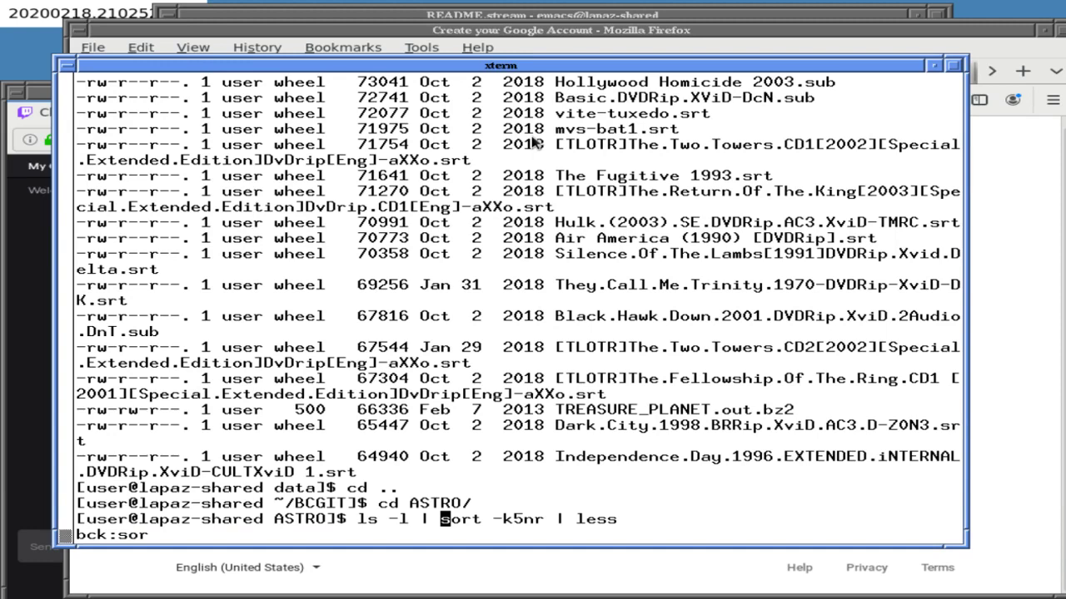
{"action": "key", "text": "Return"}
- Compose the command bzless houses.txt.bz2 on a cleared screen
{"action": "type", "text": "bz"}
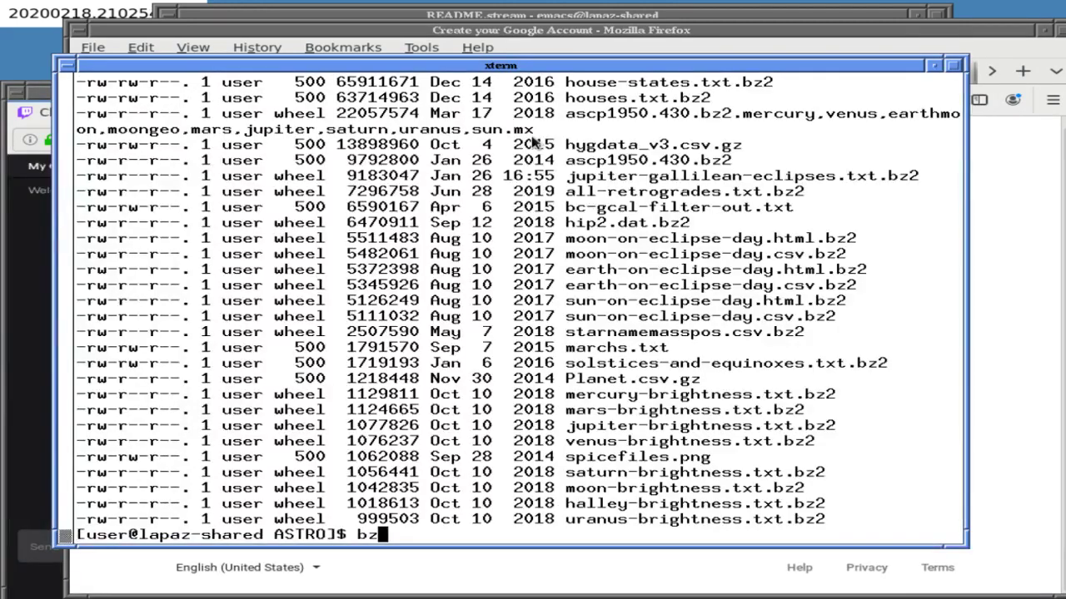
{"action": "type", "text": "cat hou"}
{"action": "key", "text": "Tab"}
{"action": "type", "text": "s"}
{"action": "key", "text": "Tab"}
{"action": "type", "text": "| less"}
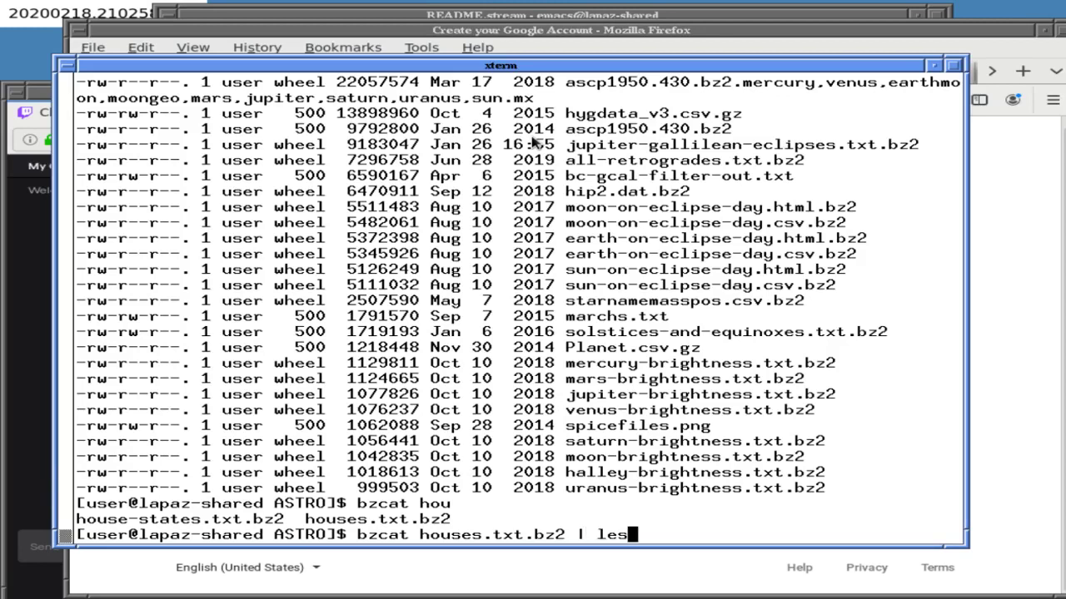
{"action": "key", "text": "Left"}
{"action": "key", "text": "Left"}
{"action": "key", "text": "Left"}
{"action": "key", "text": "Left"}
{"action": "key", "text": "Left"}
{"action": "key", "text": "Left"}
{"action": "key", "text": "Left"}
{"action": "key", "text": "ctrl+k"}
{"action": "key", "text": "Left"}
{"action": "key", "text": "Left"}
{"action": "key", "text": "Left"}
{"action": "key", "text": "Left"}
{"action": "key", "text": "Left"}
{"action": "key", "text": "Left"}
{"action": "key", "text": "Left"}
{"action": "key", "text": "Left"}
{"action": "key", "text": "Left"}
{"action": "key", "text": "Left"}
{"action": "key", "text": "Left"}
{"action": "key", "text": "Left"}
{"action": "key", "text": "Left"}
{"action": "key", "text": "Left"}
{"action": "key", "text": "Left"}
{"action": "key", "text": "BackSpace"}
{"action": "key", "text": "BackSpace"}
{"action": "key", "text": "BackSpace"}
{"action": "type", "text": "less"}
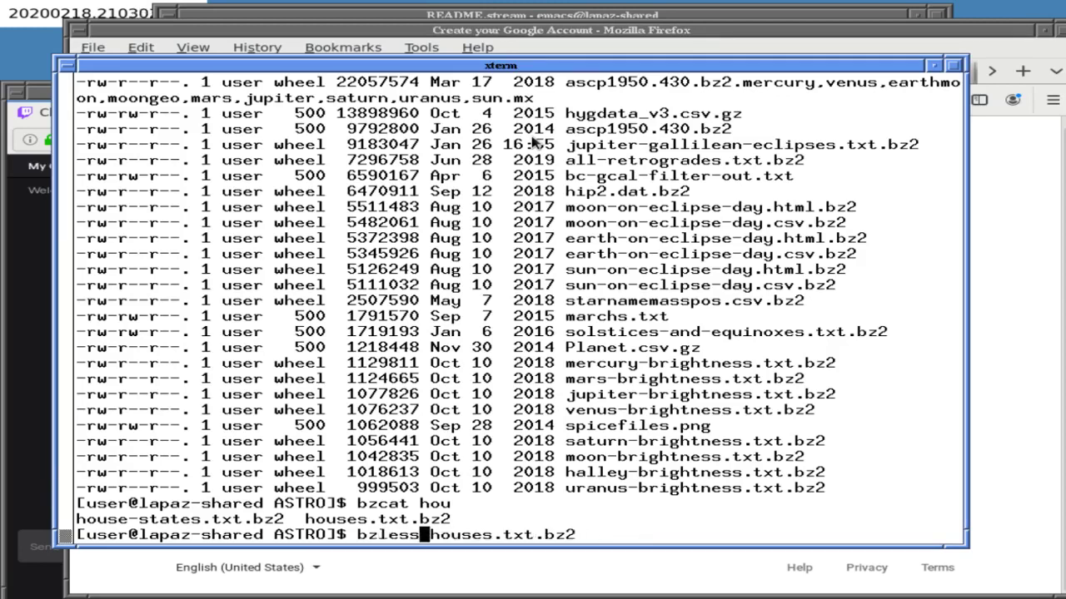
{"action": "key", "text": "ctrl+e"}
{"action": "key", "text": "ctrl+l"}
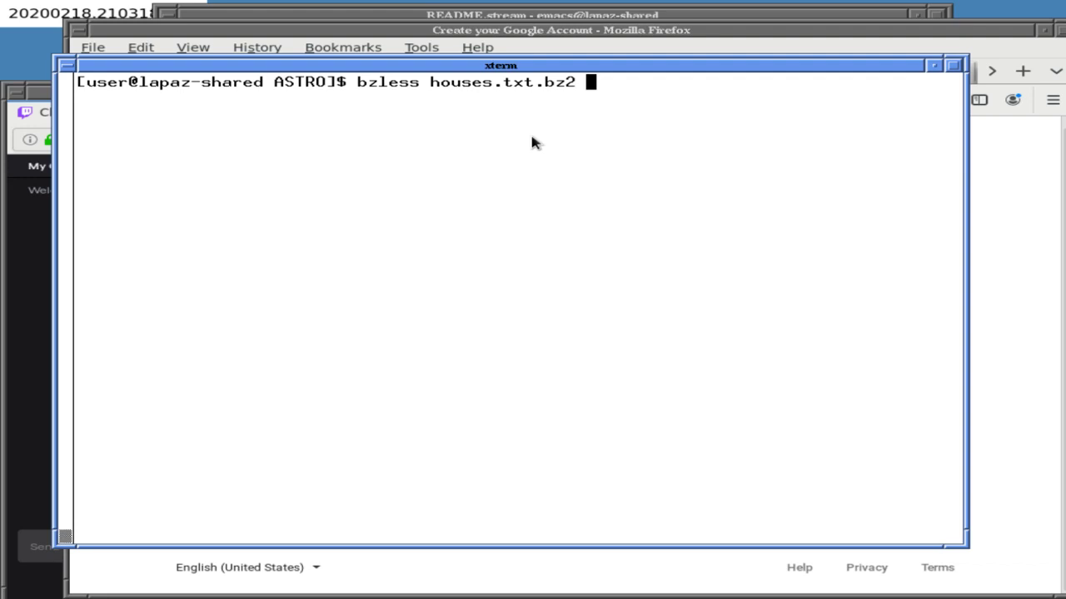
- Open houses.txt.bz2 in the pager, page ahead several screens, and search for 2019
{"action": "key", "text": "Return"}
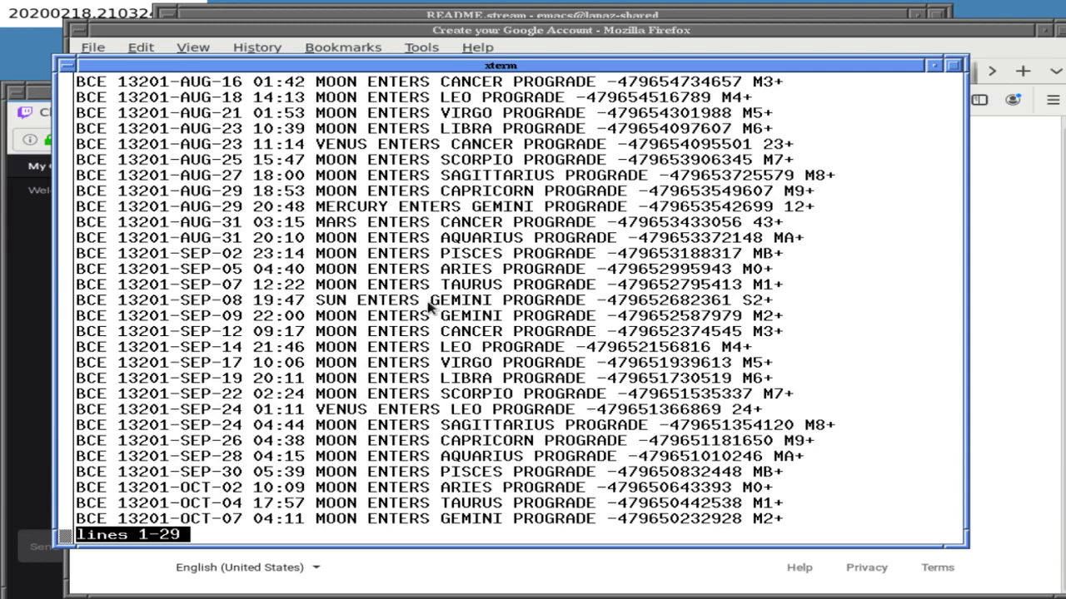
{"action": "key", "text": "space"}
{"action": "key", "text": "space"}
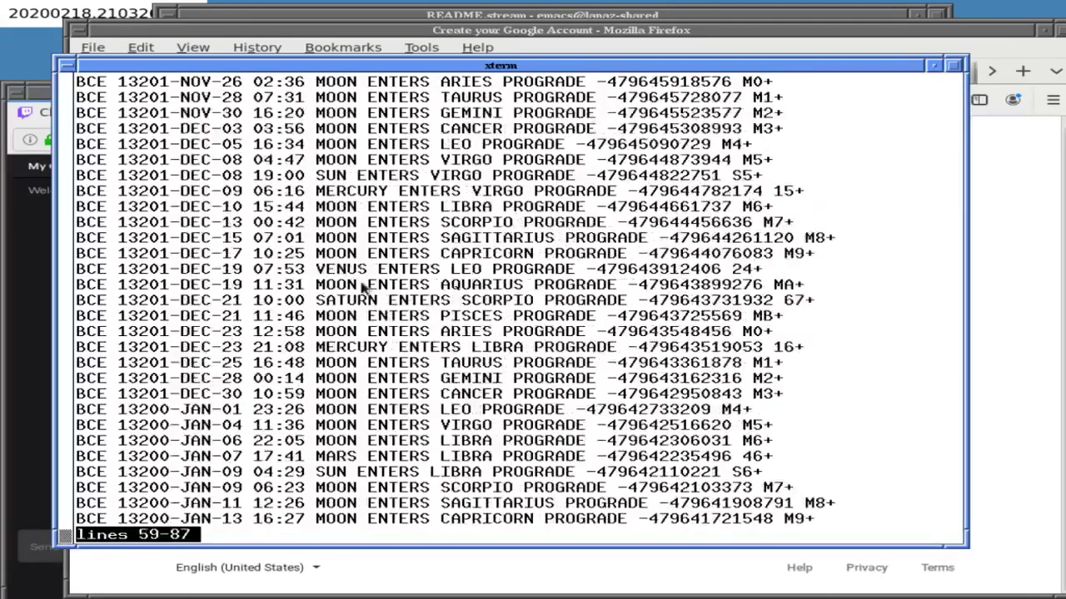
{"action": "key", "text": "space"}
{"action": "key", "text": "space"}
{"action": "key", "text": "space"}
{"action": "key", "text": "space"}
{"action": "key", "text": "space"}
{"action": "key", "text": "space"}
{"action": "key", "text": "space"}
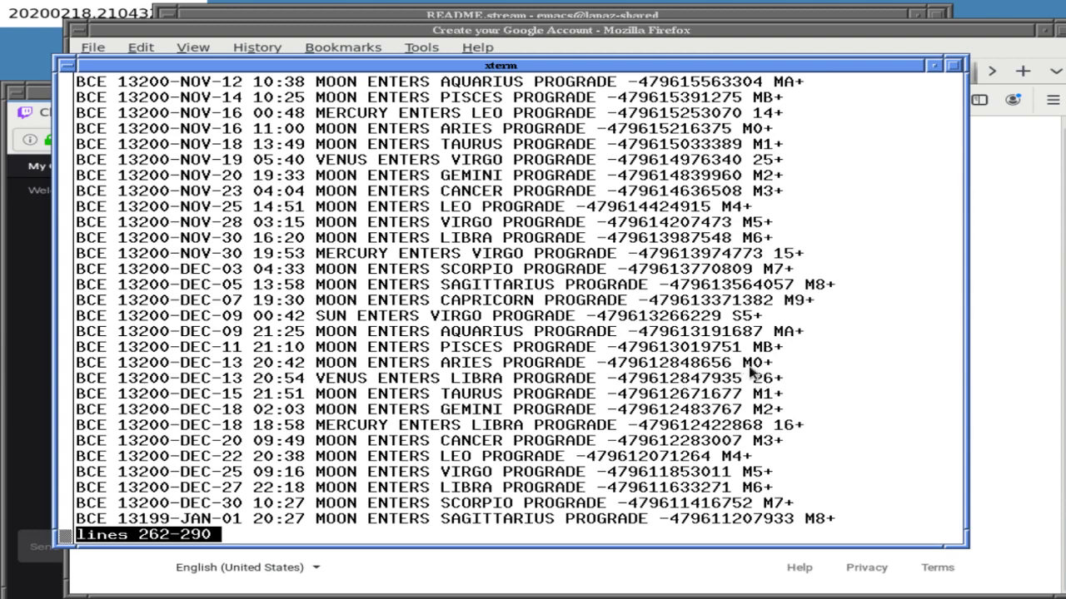
{"action": "key", "text": "space"}
{"action": "key", "text": "space"}
{"action": "key", "text": "space"}
{"action": "key", "text": "space"}
{"action": "key", "text": "space"}
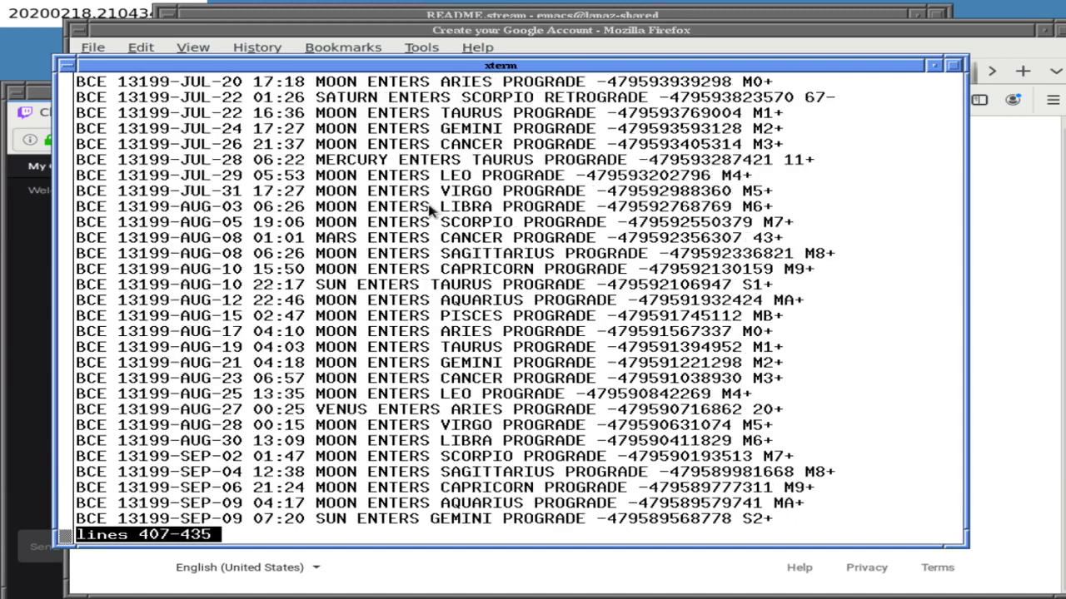
{"action": "key", "text": "space"}
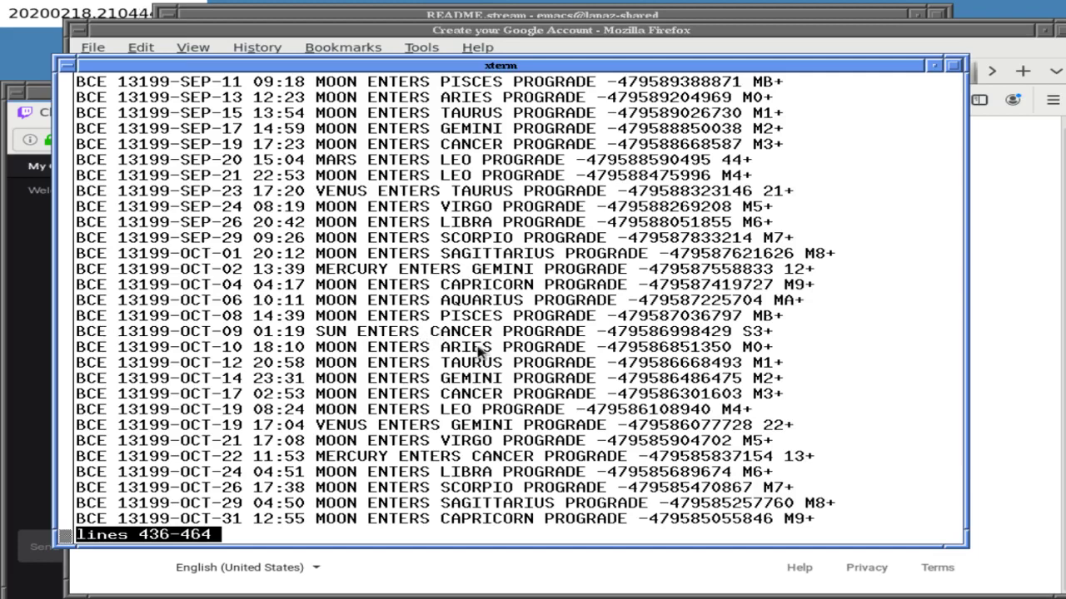
{"action": "key", "text": "slash"}
{"action": "type", "text": "2019-"}
{"action": "key", "text": "Return"}
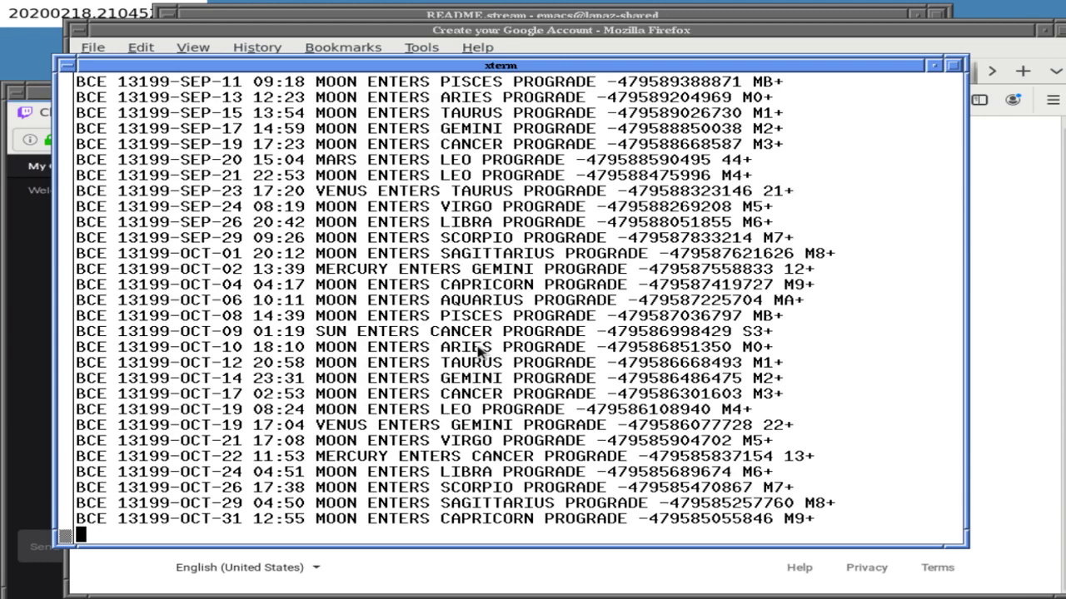
- Rewrite the command as bzgrep 2019- houses.txt.bz2 | less and run it
{"action": "key", "text": "="}
{"action": "key", "text": "q"}
{"action": "key", "text": "Up"}
{"action": "key", "text": "Home"}
{"action": "key", "text": "Right"}
{"action": "key", "text": "alt+f"}
{"action": "key", "text": "BackSpace"}
{"action": "key", "text": "BackSpace"}
{"action": "key", "text": "BackSpace"}
{"action": "key", "text": "BackSpace"}
{"action": "type", "text": "grep 2019-"}
{"action": "key", "text": "End"}
{"action": "type", "text": "| less"}
{"action": "key", "text": "Return"}
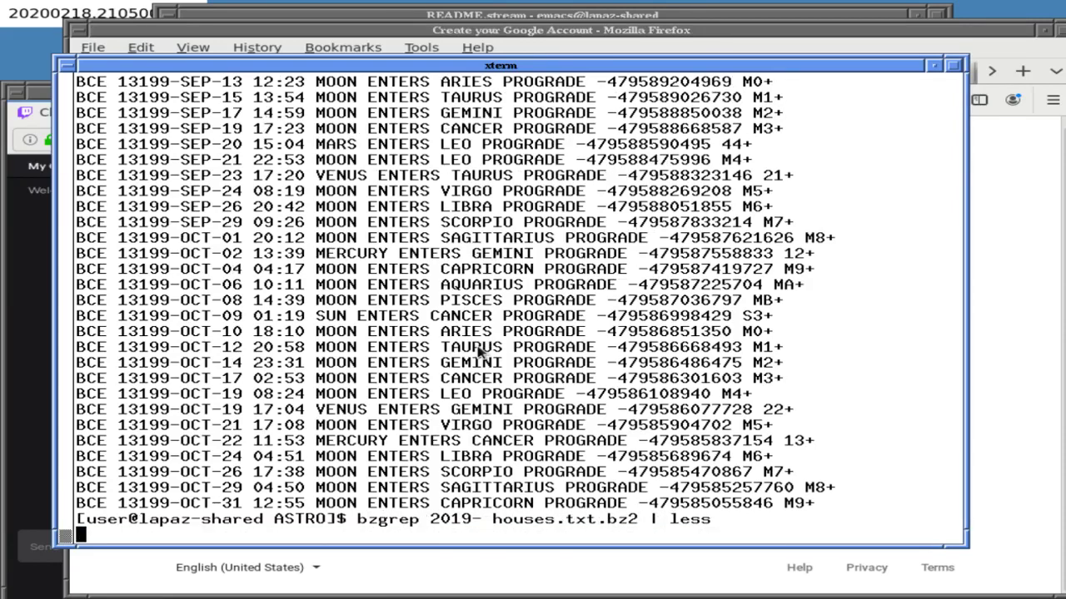
- Interrupt it, quote the search term as " 2019-", and rerun on a cleared screen
{"action": "key", "text": "q"}
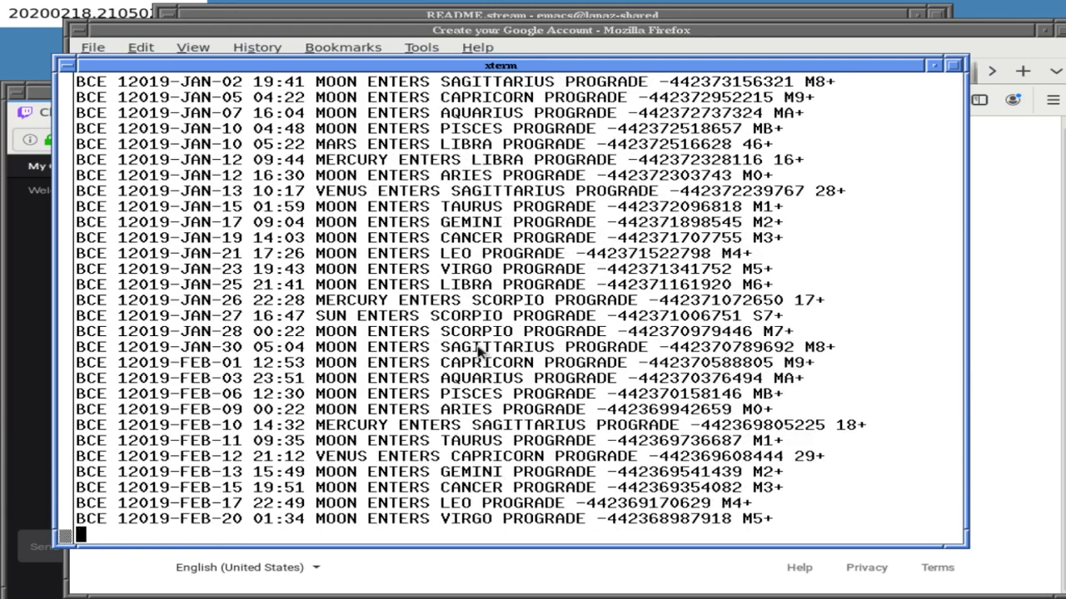
{"action": "key", "text": "Up"}
{"action": "key", "text": "ctrl+c"}
{"action": "key", "text": "Up"}
{"action": "key", "text": "Left"}
{"action": "key", "text": "Left"}
{"action": "key", "text": "Left"}
{"action": "key", "text": "Left"}
{"action": "key", "text": "Left"}
{"action": "key", "text": "Left"}
{"action": "key", "text": "Left"}
{"action": "key", "text": "Left"}
{"action": "key", "text": "Left"}
{"action": "key", "text": "Left"}
{"action": "key", "text": "Left"}
{"action": "key", "text": "Left"}
{"action": "key", "text": "Left"}
{"action": "key", "text": "Left"}
{"action": "key", "text": "Left"}
{"action": "key", "text": "Left"}
{"action": "key", "text": "Left"}
{"action": "key", "text": "Left"}
{"action": "key", "text": "Left"}
{"action": "key", "text": "Left"}
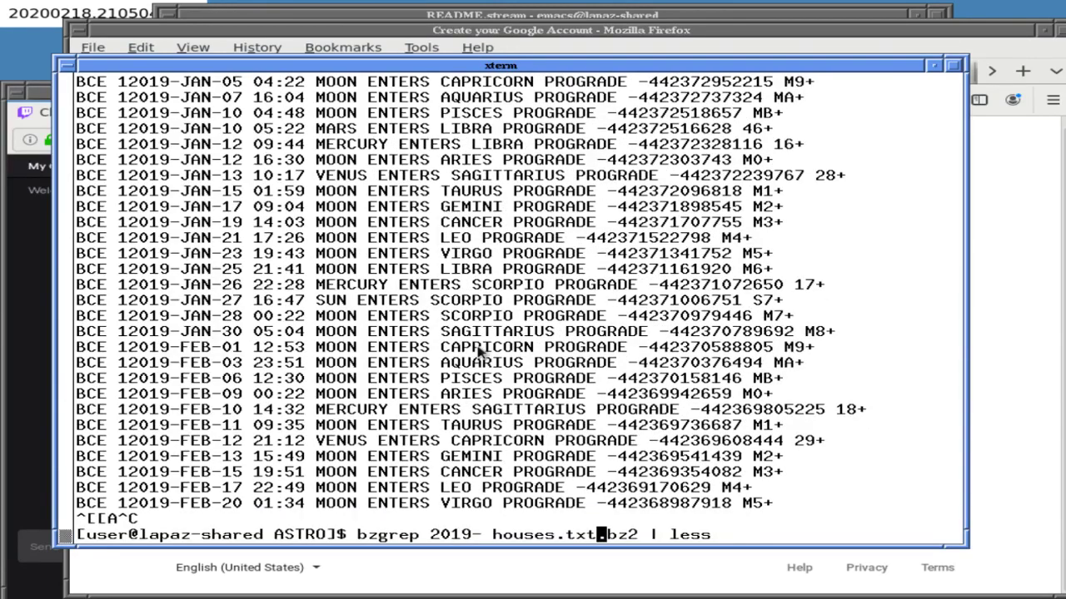
{"action": "key", "text": "Right"}
{"action": "type", "text": "\""}
{"action": "key", "text": "Right"}
{"action": "key", "text": "Right"}
{"action": "key", "text": "Right"}
{"action": "key", "text": "Right"}
{"action": "key", "text": "Right"}
{"action": "type", "text": "\""}
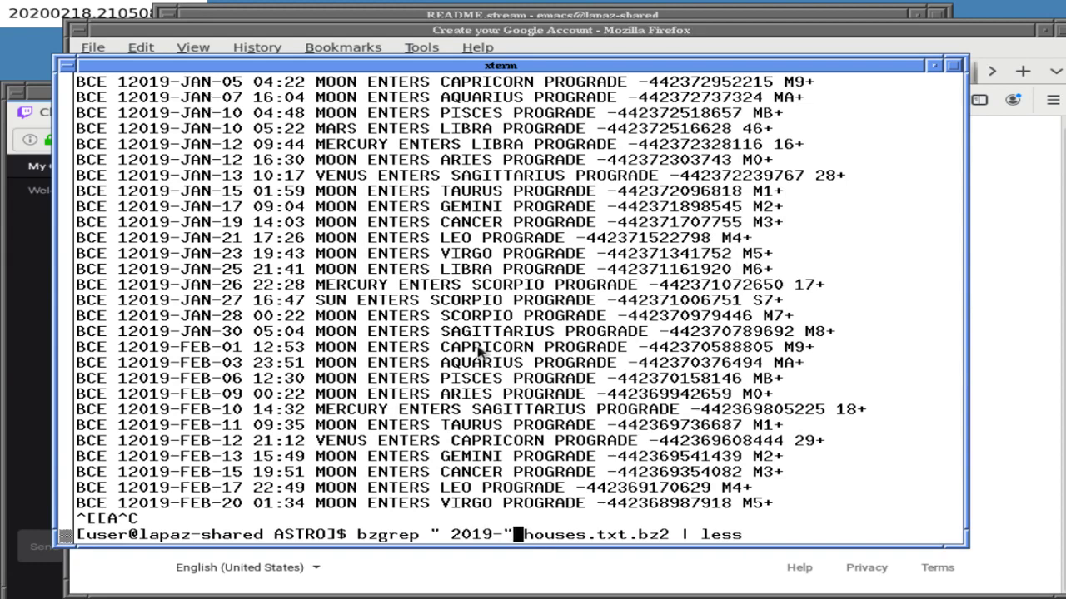
{"action": "key", "text": "ctrl+l"}
{"action": "key", "text": "Return"}
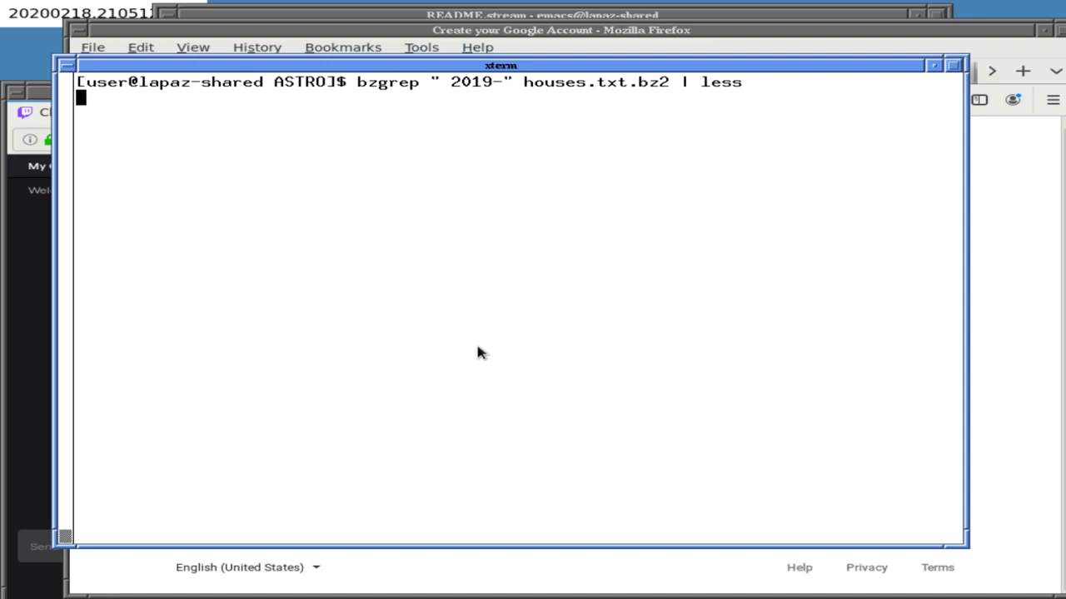
- Rerun the quoted bzgrep and search the matches for lines starting with CE 2019
{"action": "key", "text": "space"}
{"action": "key", "text": "space"}
{"action": "key", "text": "space"}
{"action": "key", "text": "space"}
{"action": "key", "text": "space"}
{"action": "key", "text": "space"}
{"action": "key", "text": "space"}
{"action": "key", "text": "space"}
{"action": "key", "text": "space"}
{"action": "key", "text": "space"}
{"action": "key", "text": "space"}
{"action": "key", "text": "space"}
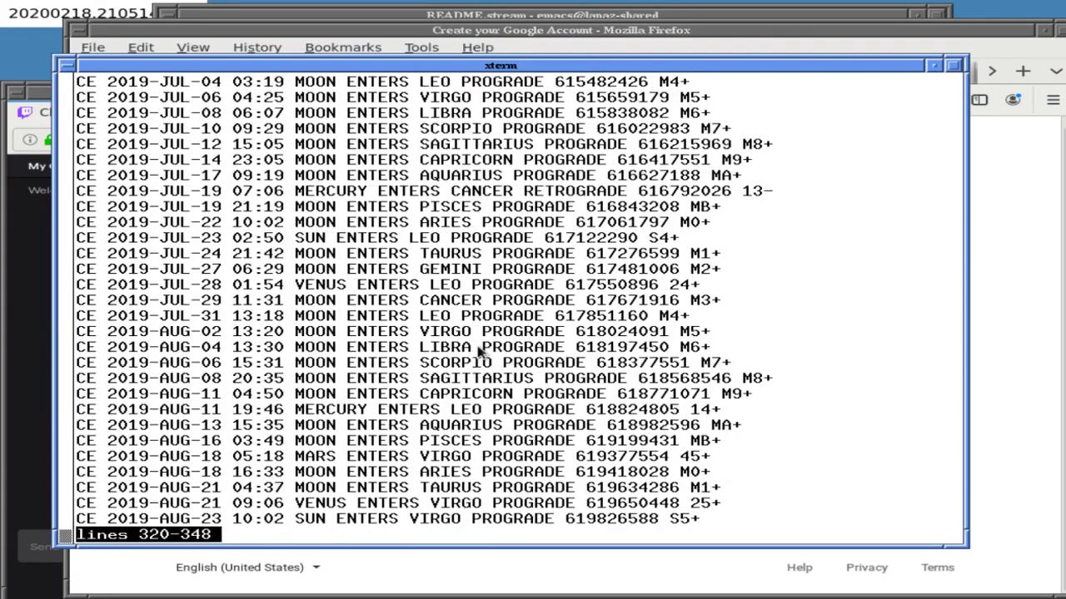
{"action": "key", "text": "ctrl+c"}
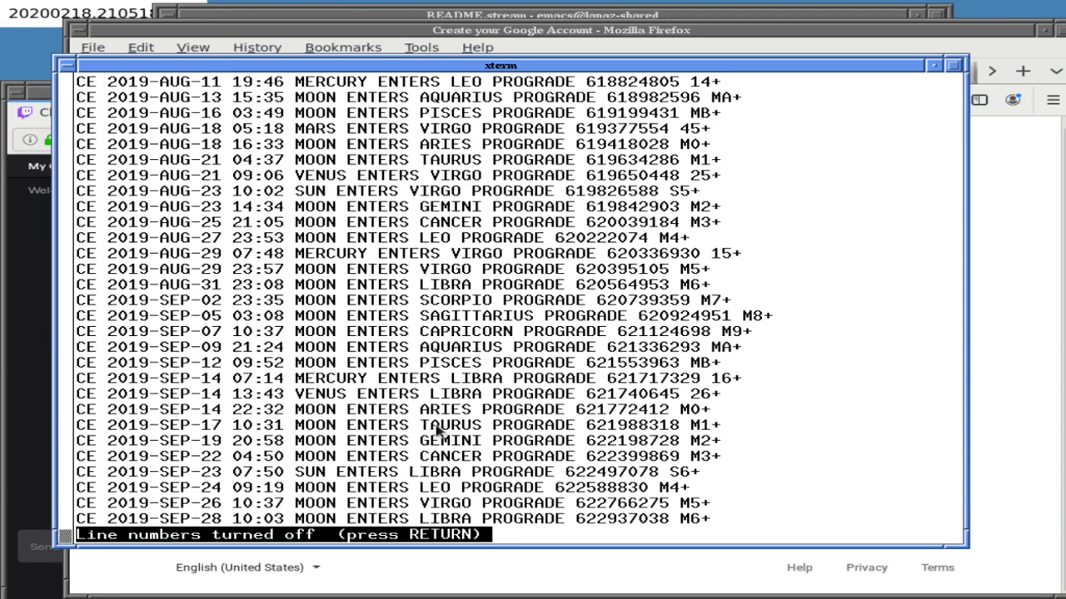
{"action": "key", "text": "Return"}
{"action": "key", "text": "Return"}
{"action": "key", "text": "q"}
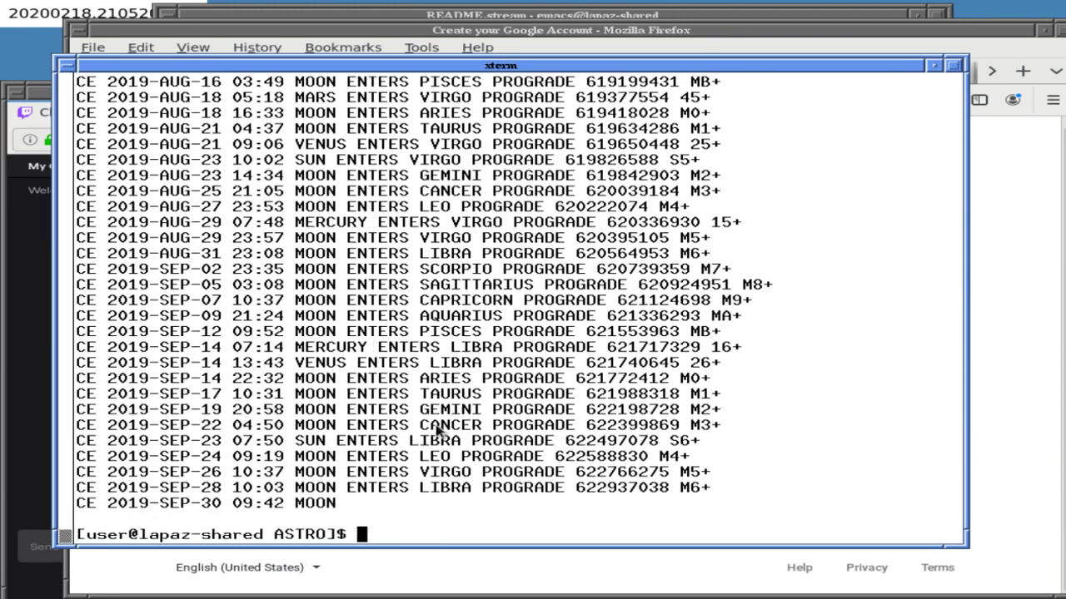
{"action": "key", "text": "Up"}
{"action": "key", "text": "Return"}
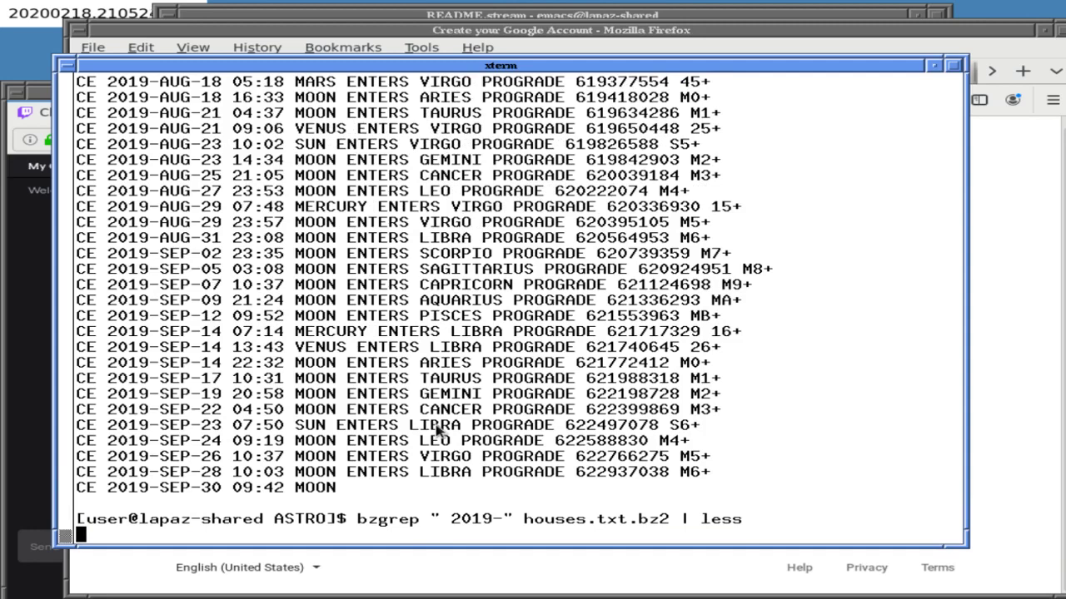
{"action": "type", "text": "/"}
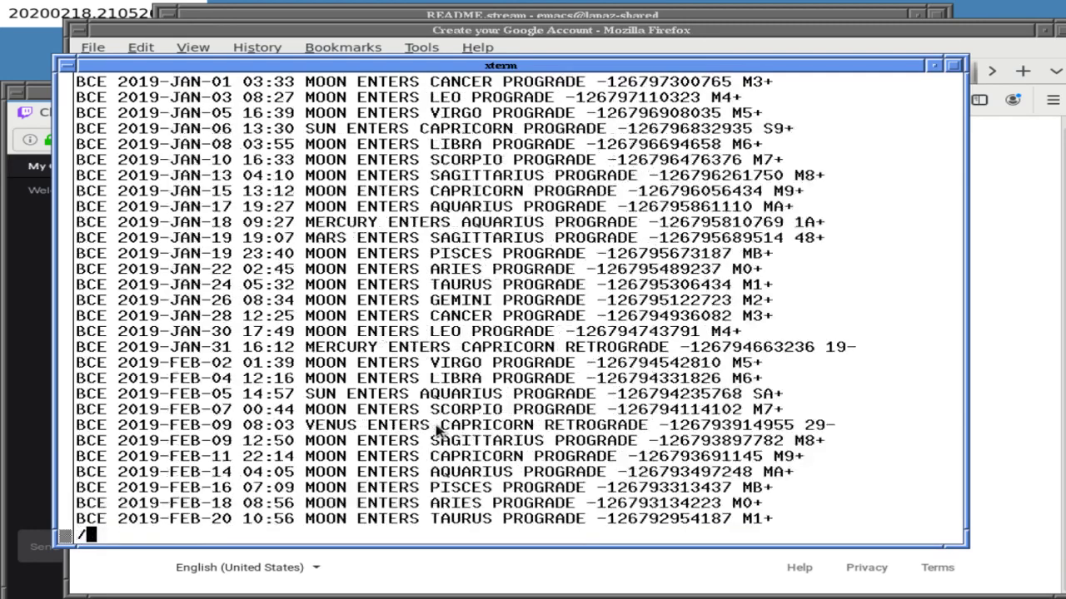
{"action": "type", "text": "^CE 2019"}
{"action": "key", "text": "Return"}
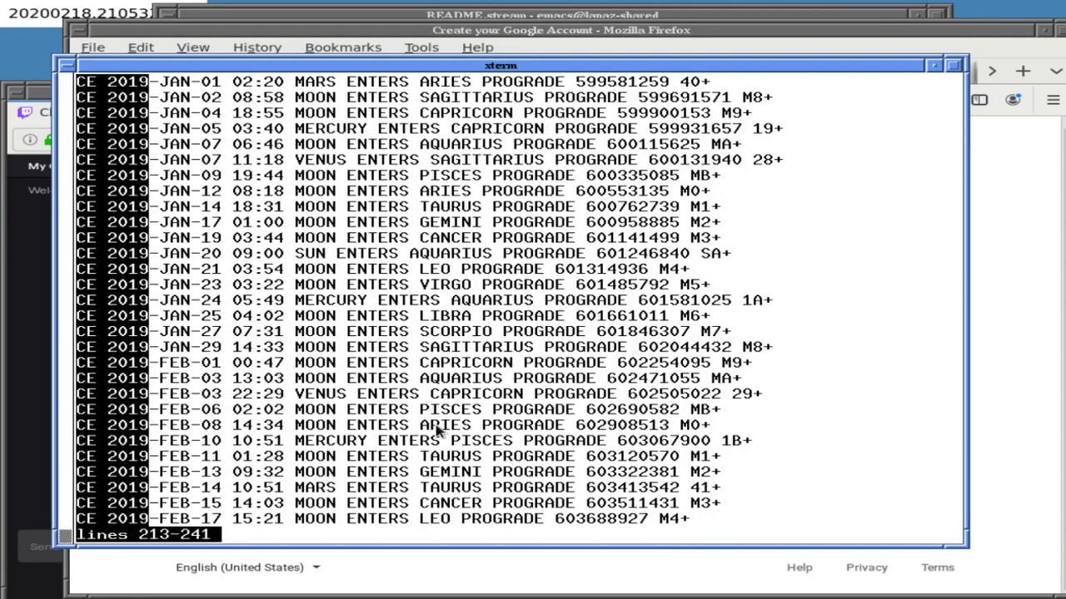
- Select the text MOON ENTERS TAURUS PROGRADE and bring Firefox to the front
{"action": "key", "text": "q"}
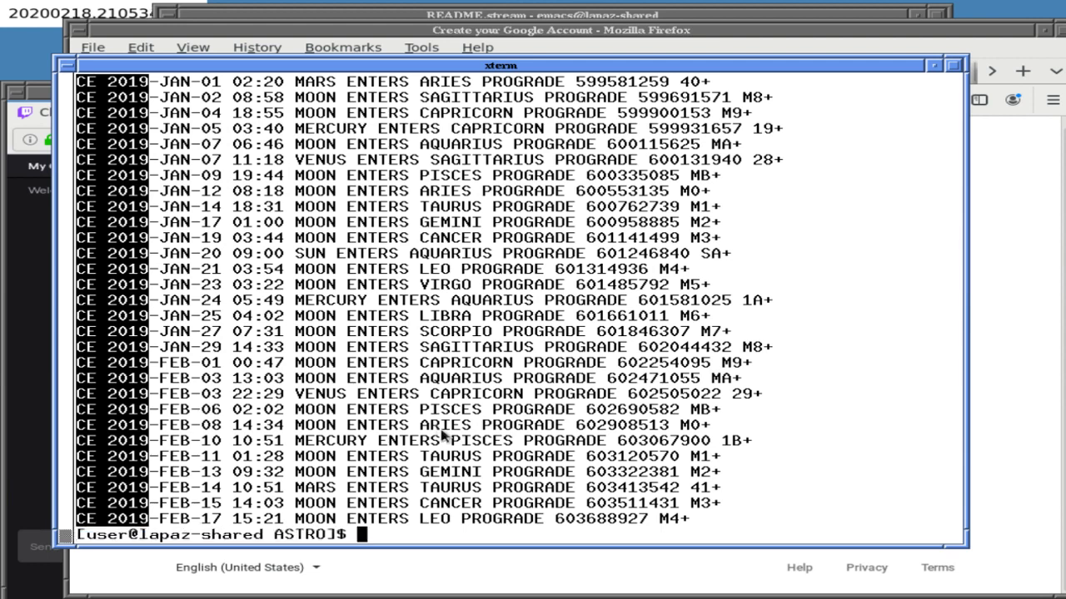
{"action": "left_click_drag", "start_coordinate": [305, 208], "coordinate": [541, 217]}
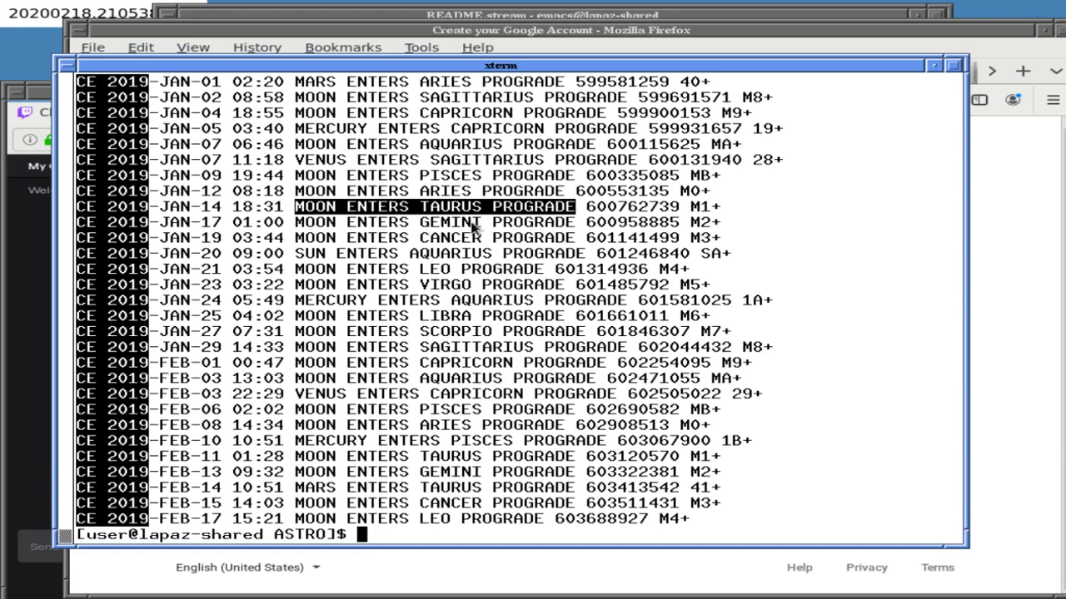
{"action": "left_click", "coordinate": [533, 41]}
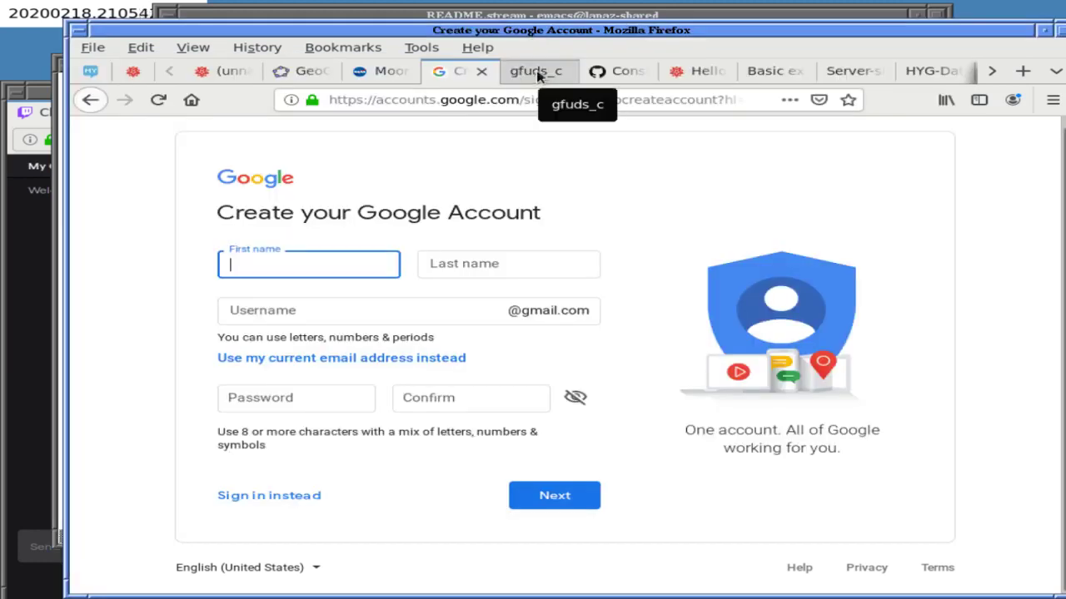
- From the gfuds_c tab's address bar, Google the quoted phrase "MOON ENTERS TAURUS PROGRADE"
{"action": "left_click", "coordinate": [537, 75]}
{"action": "left_click", "coordinate": [537, 100]}
{"action": "key", "text": "BackSpace"}
{"action": "type", "text": "\""}
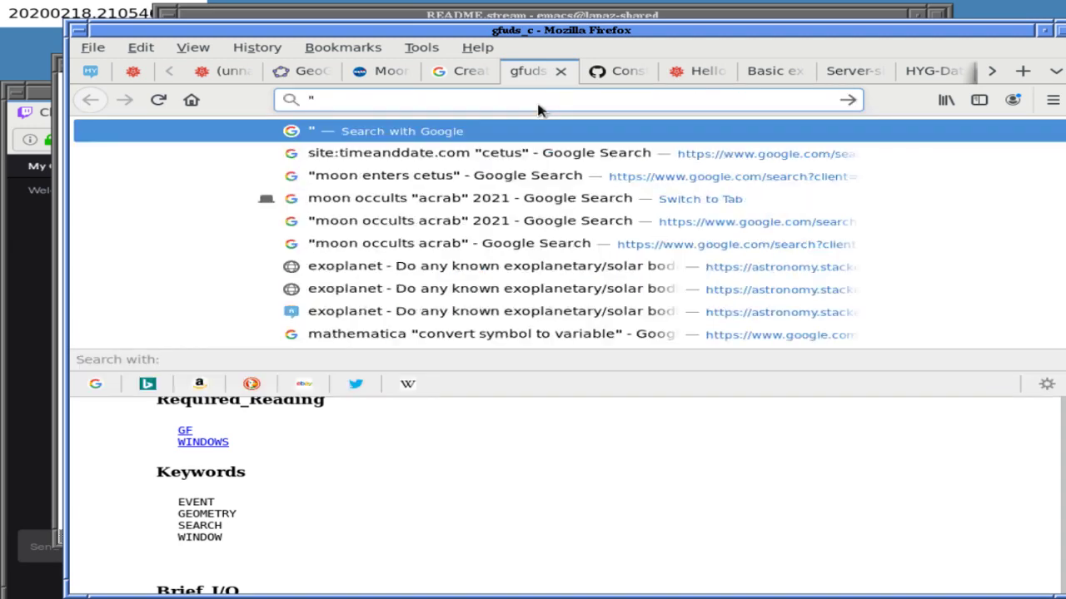
{"action": "key", "text": "ctrl+v"}
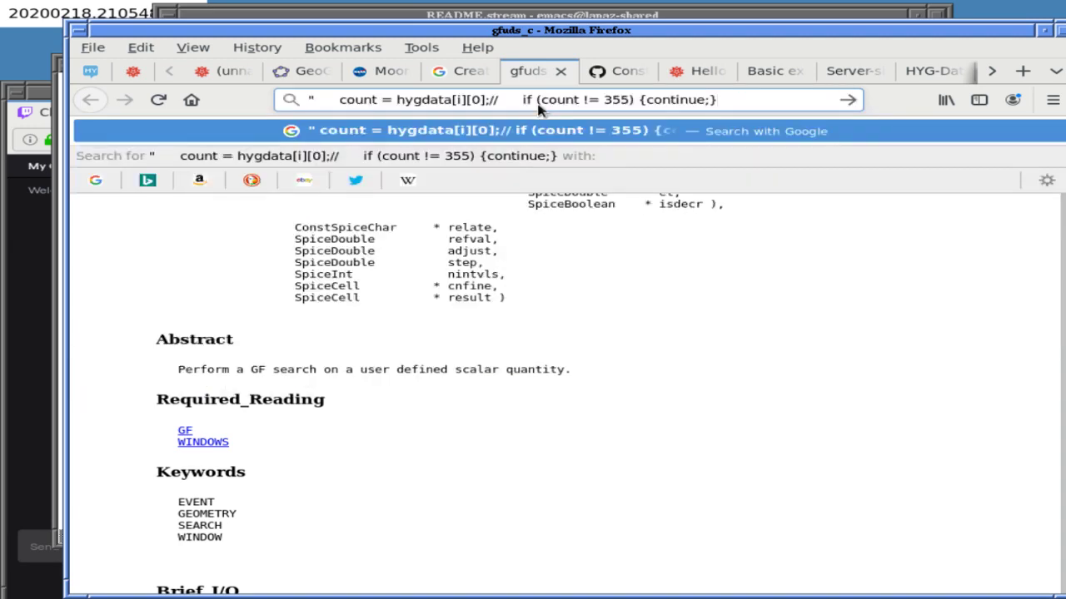
{"action": "key", "text": "ctrl+a"}
{"action": "key", "text": "BackSpace"}
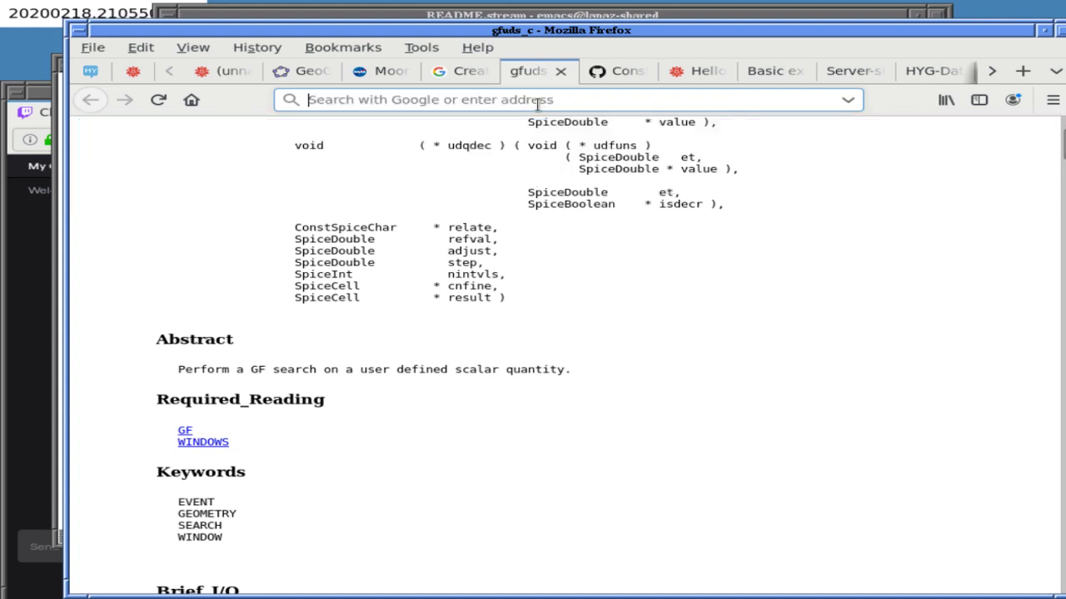
{"action": "type", "text": "\""}
{"action": "key", "text": "ctrl+v"}
{"action": "type", "text": "\""}
{"action": "key", "text": "Return"}
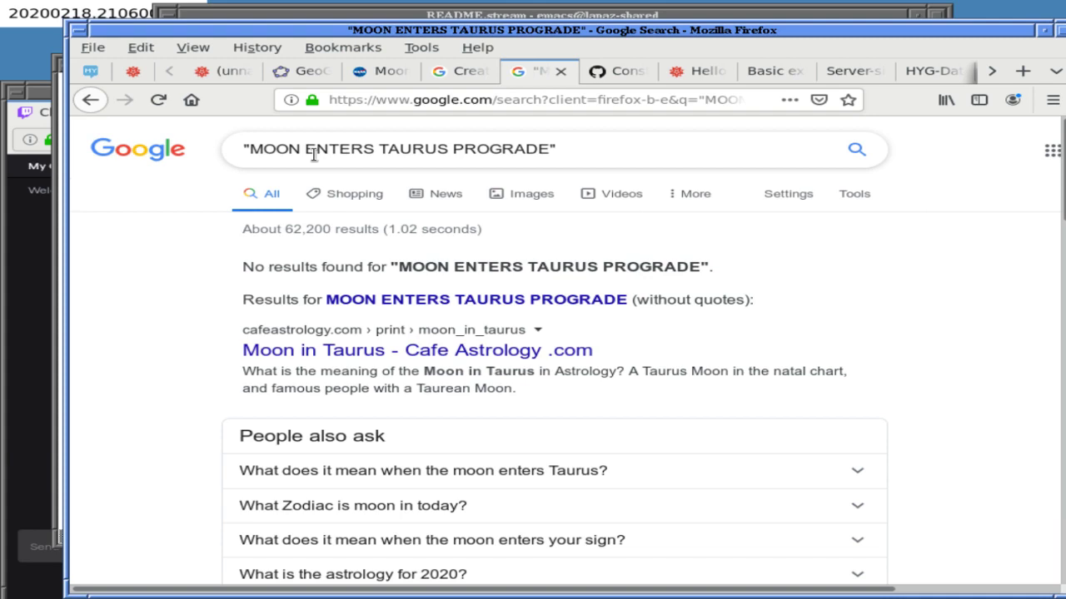
- Retype 'moon enters' in lowercase in the search query, fixing the typo
{"action": "double_click", "coordinate": [287, 148]}
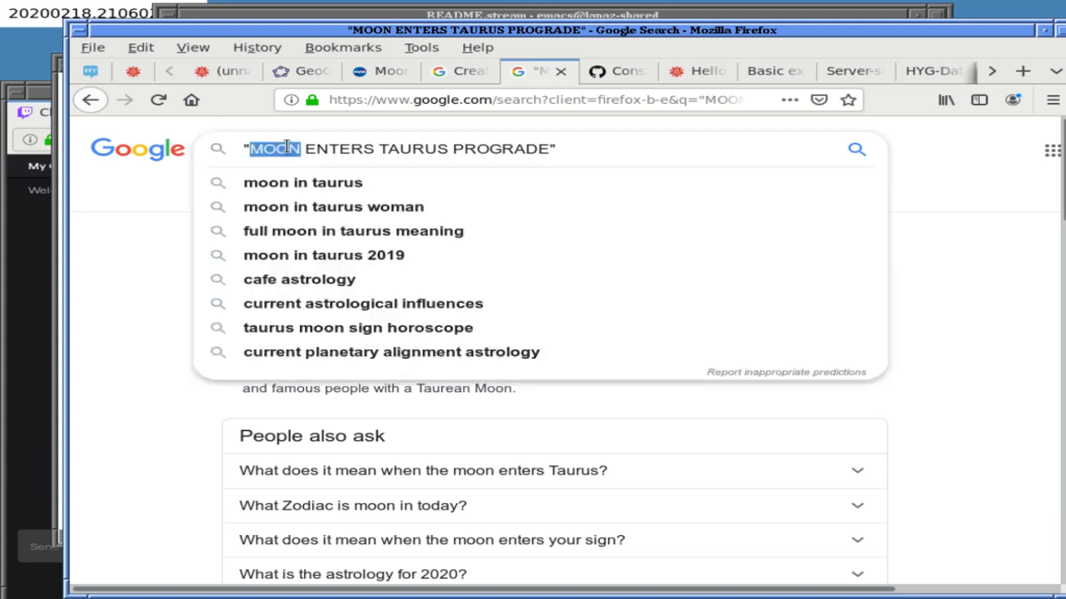
{"action": "type", "text": "moon"}
{"action": "key", "text": "Right"}
{"action": "key", "text": "Right"}
{"action": "key", "text": "Right"}
{"action": "key", "text": "Right"}
{"action": "key", "text": "Right"}
{"action": "key", "text": "Right"}
{"action": "key", "text": "Right"}
{"action": "key", "text": "Right"}
{"action": "key", "text": "BackSpace"}
{"action": "key", "text": "BackSpace"}
{"action": "key", "text": "BackSpace"}
{"action": "key", "text": "BackSpace"}
{"action": "key", "text": "BackSpace"}
{"action": "key", "text": "BackSpace"}
{"action": "key", "text": "BackSpace"}
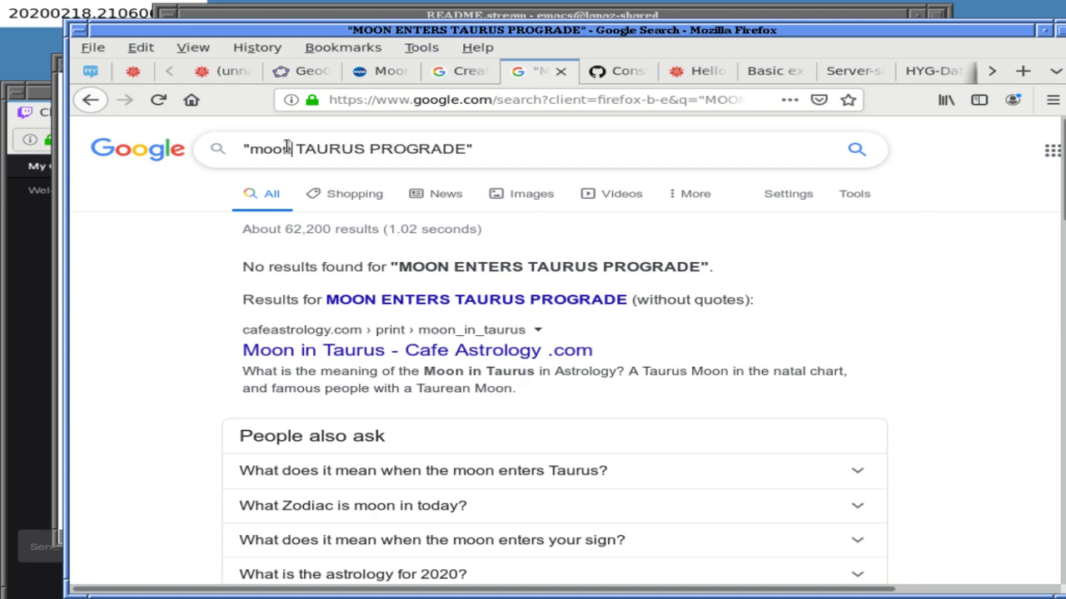
{"action": "type", "text": "enterws"}
{"action": "key", "text": "Left"}
{"action": "key", "text": "Left"}
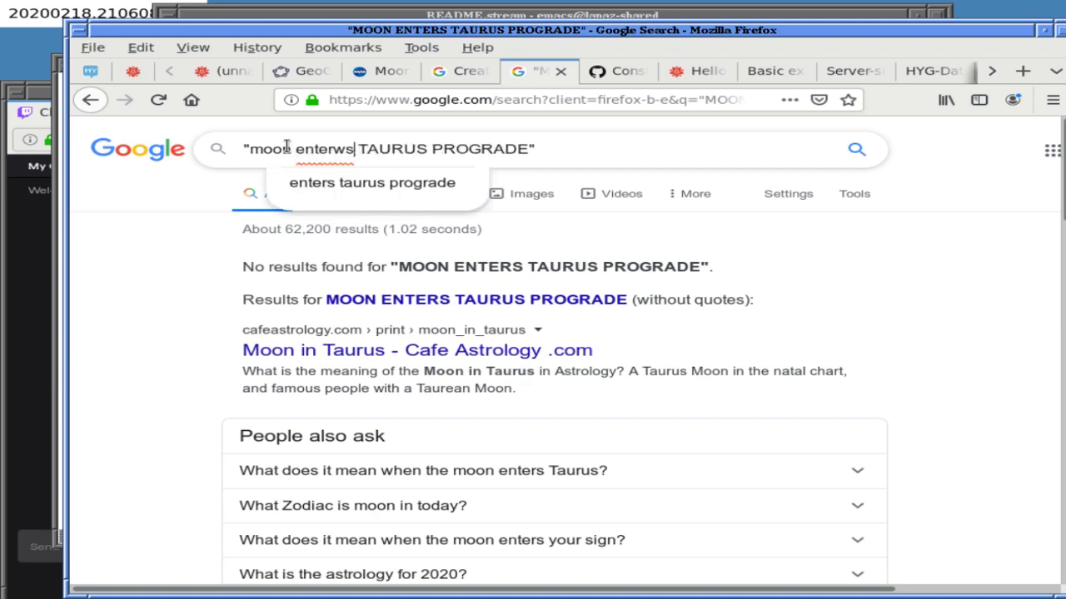
{"action": "key", "text": "BackSpace"}
{"action": "key", "text": "Right"}
{"action": "key", "text": "Right"}
{"action": "key", "text": "Right"}
{"action": "key", "text": "Right"}
{"action": "key", "text": "Right"}
{"action": "key", "text": "Right"}
{"action": "key", "text": "Right"}
{"action": "key", "text": "Right"}
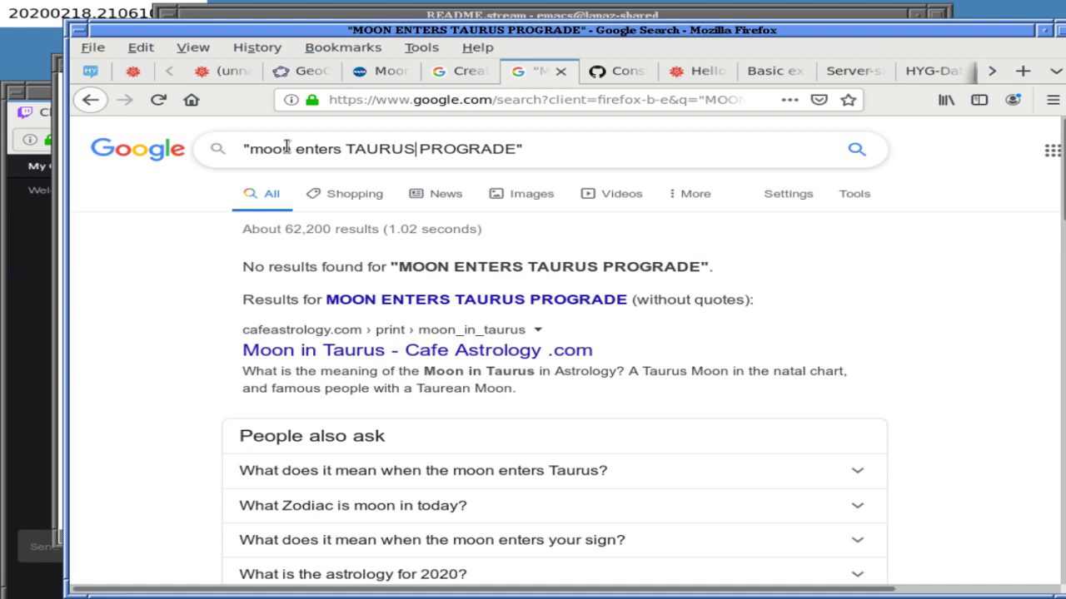
- Retype 'taurus' and 'prograde' in lowercase and run the exact-phrase search
{"action": "key", "text": "BackSpace"}
{"action": "key", "text": "BackSpace"}
{"action": "key", "text": "BackSpace"}
{"action": "key", "text": "BackSpace"}
{"action": "key", "text": "BackSpace"}
{"action": "key", "text": "BackSpace"}
{"action": "type", "text": "ters ta"}
{"action": "key", "text": "BackSpace"}
{"action": "key", "text": "BackSpace"}
{"action": "type", "text": "arusu"}
{"action": "key", "text": "BackSpace"}
{"action": "key", "text": "BackSpace"}
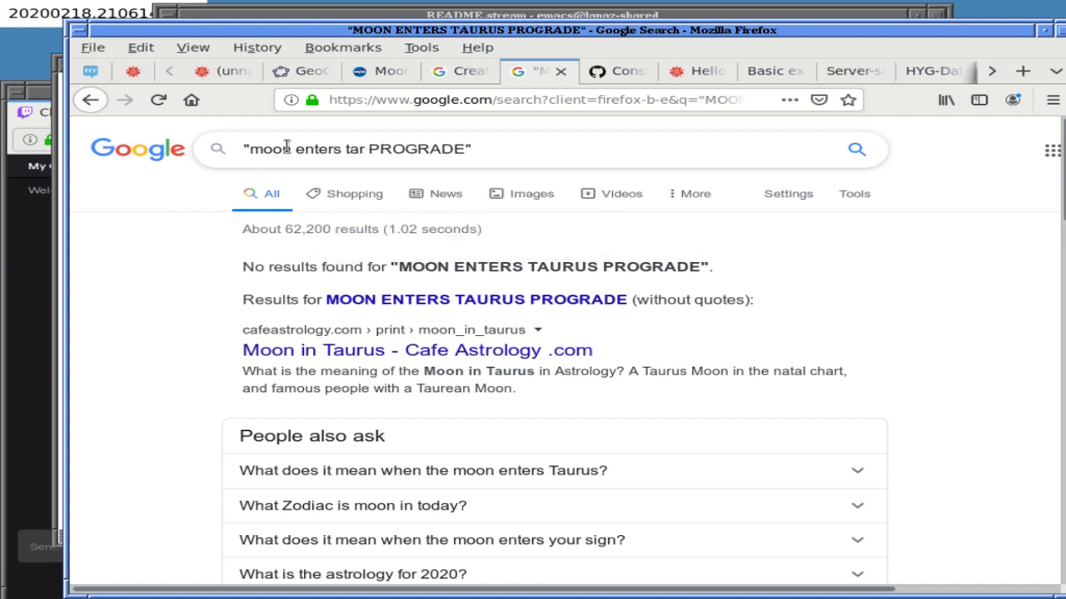
{"action": "type", "text": "urus"}
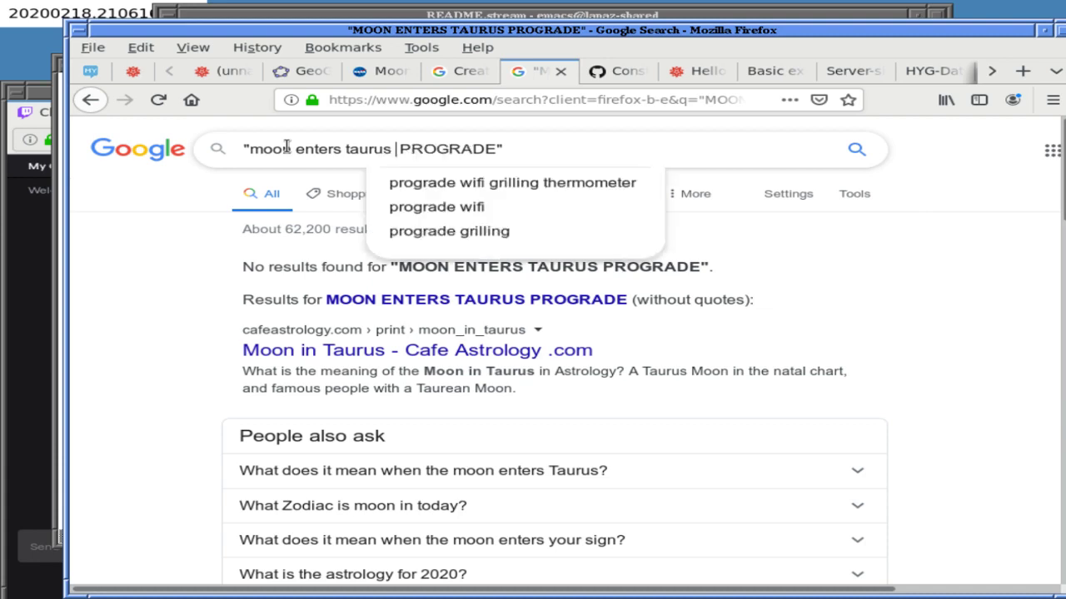
{"action": "key", "text": "End"}
{"action": "key", "text": "Left"}
{"action": "key", "text": "BackSpace"}
{"action": "key", "text": "BackSpace"}
{"action": "key", "text": "BackSpace"}
{"action": "key", "text": "BackSpace"}
{"action": "key", "text": "BackSpace"}
{"action": "key", "text": "BackSpace"}
{"action": "key", "text": "BackSpace"}
{"action": "key", "text": "BackSpace"}
{"action": "key", "text": "BackSpace"}
{"action": "key", "text": "BackSpace"}
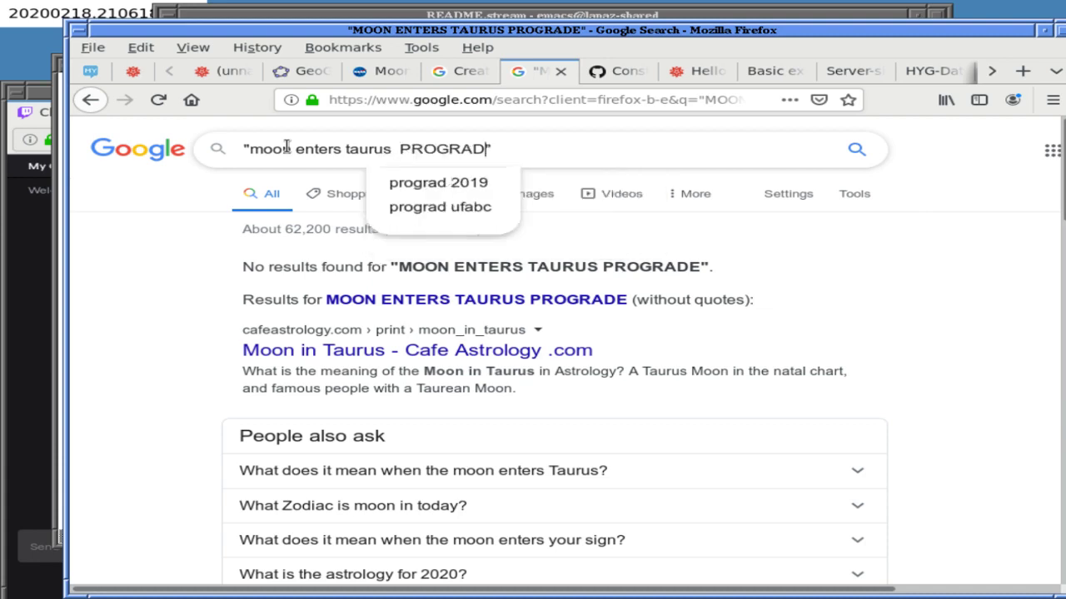
{"action": "type", "text": "p"}
{"action": "type", "text": "rograde"}
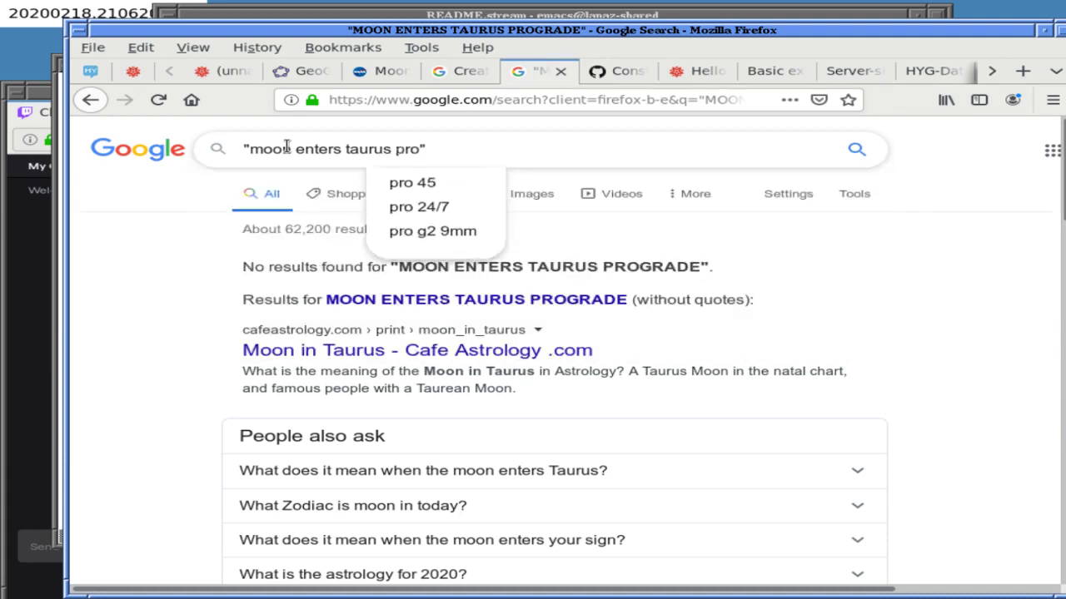
{"action": "key", "text": "Return"}
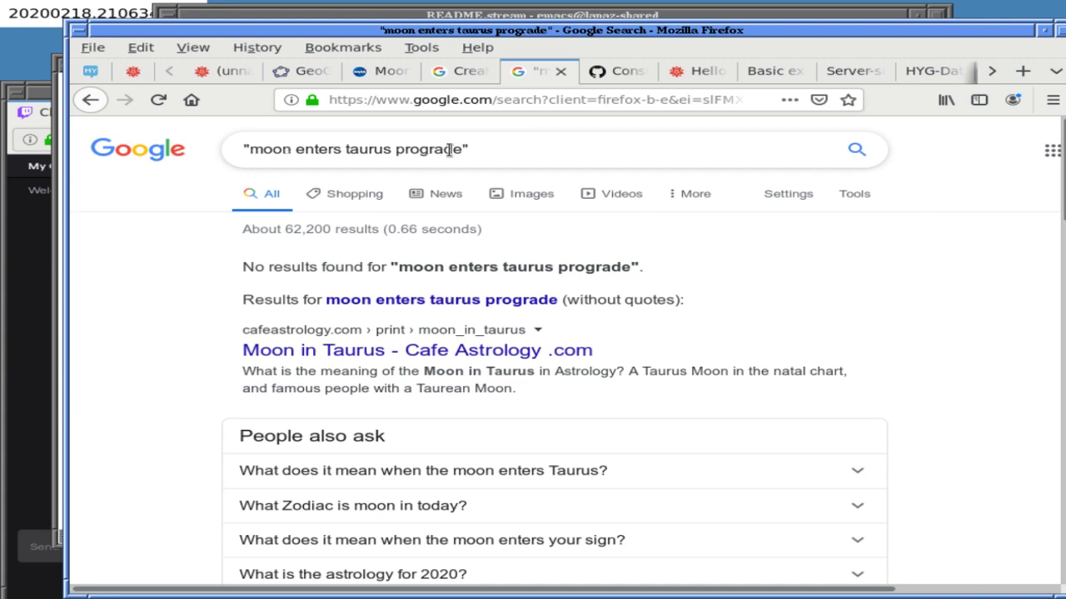
- Replace 'prograde' with the author's quoted username and rerun the search
{"action": "left_click_drag", "start_coordinate": [462, 150], "coordinate": [387, 148]}
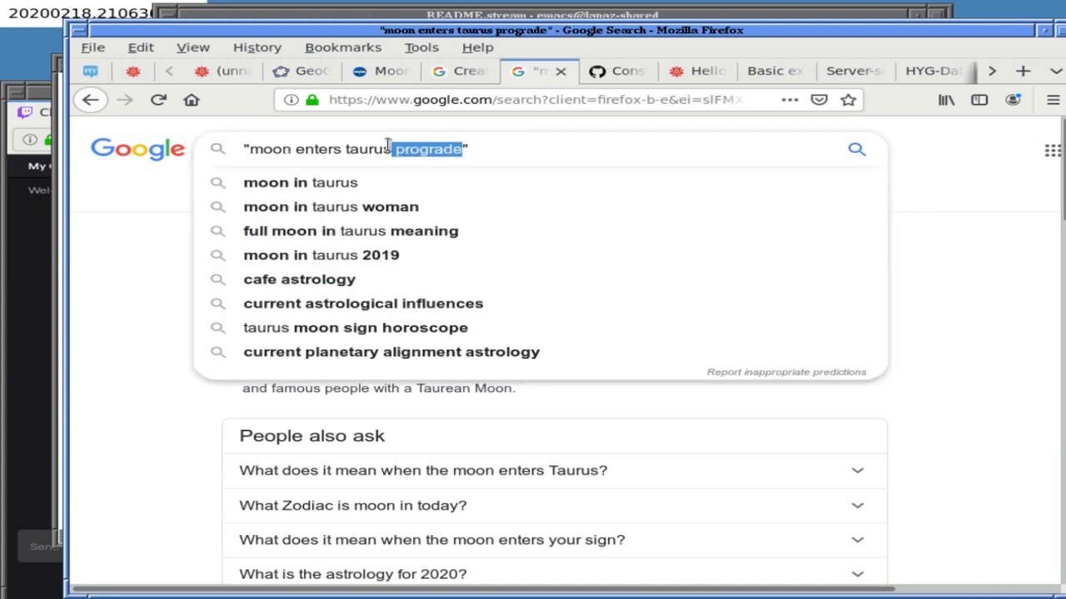
{"action": "key", "text": "BackSpace"}
{"action": "left_click", "coordinate": [521, 150]}
{"action": "type", "text": "\""}
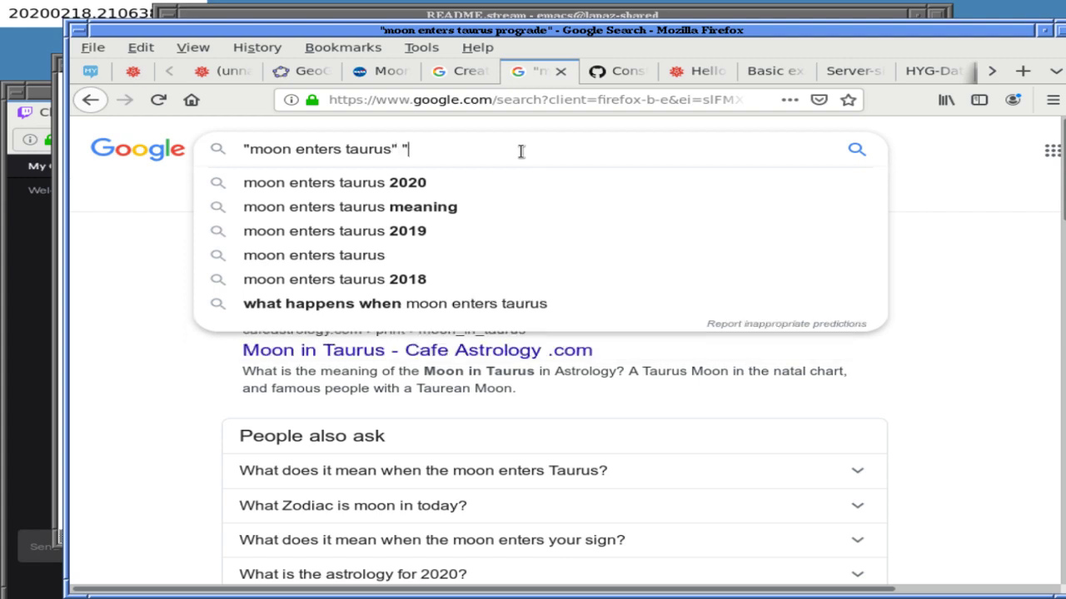
{"action": "type", "text": "barrycarter\""}
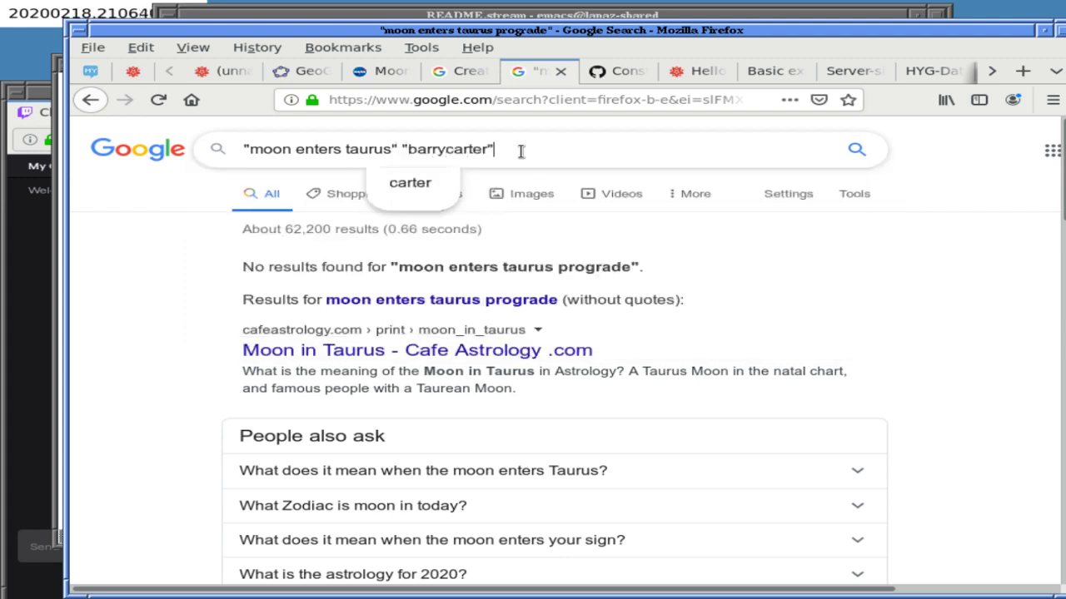
{"action": "key", "text": "Return"}
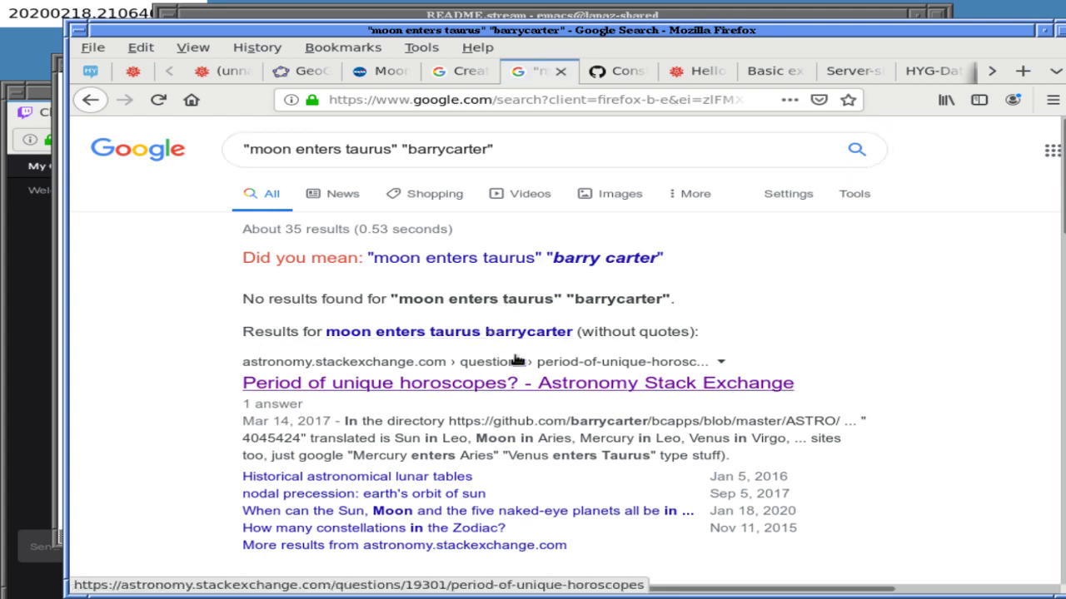
- Rerun the moon-enters-Taurus search without quotation marks and scroll through the results
{"action": "left_click", "coordinate": [431, 333]}
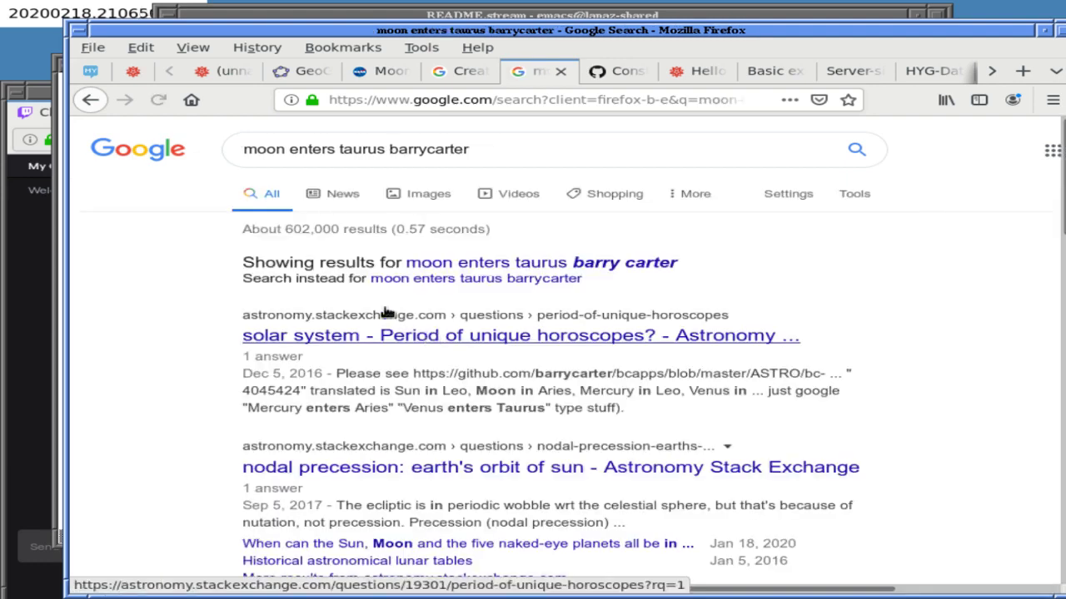
{"action": "scroll", "coordinate": [423, 362], "scroll_direction": "down", "scroll_amount": 1}
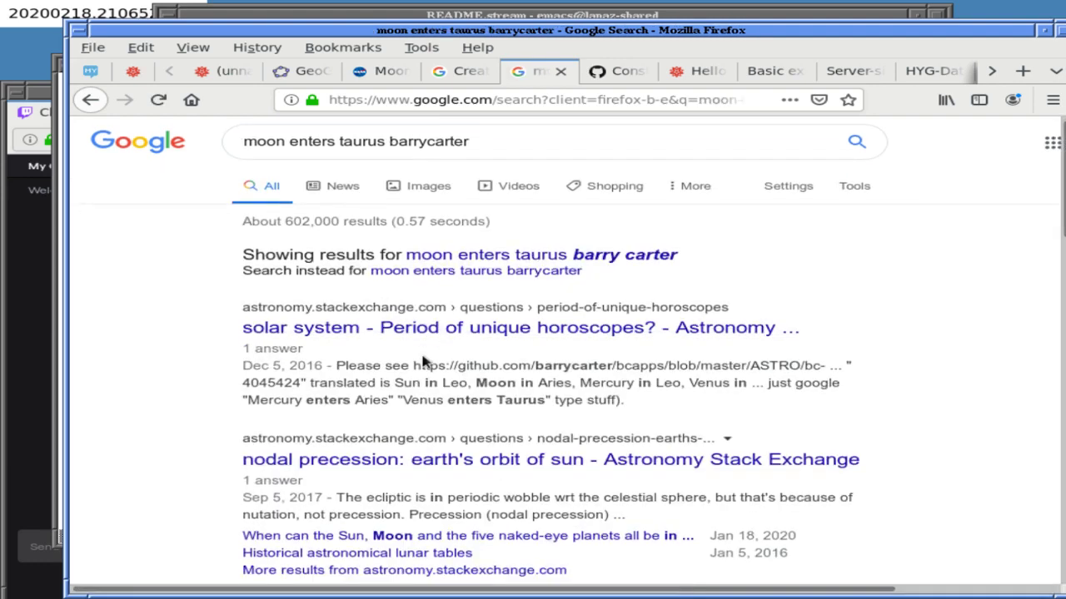
{"action": "scroll", "coordinate": [423, 362], "scroll_direction": "down", "scroll_amount": 1}
{"action": "scroll", "coordinate": [423, 362], "scroll_direction": "down", "scroll_amount": 10}
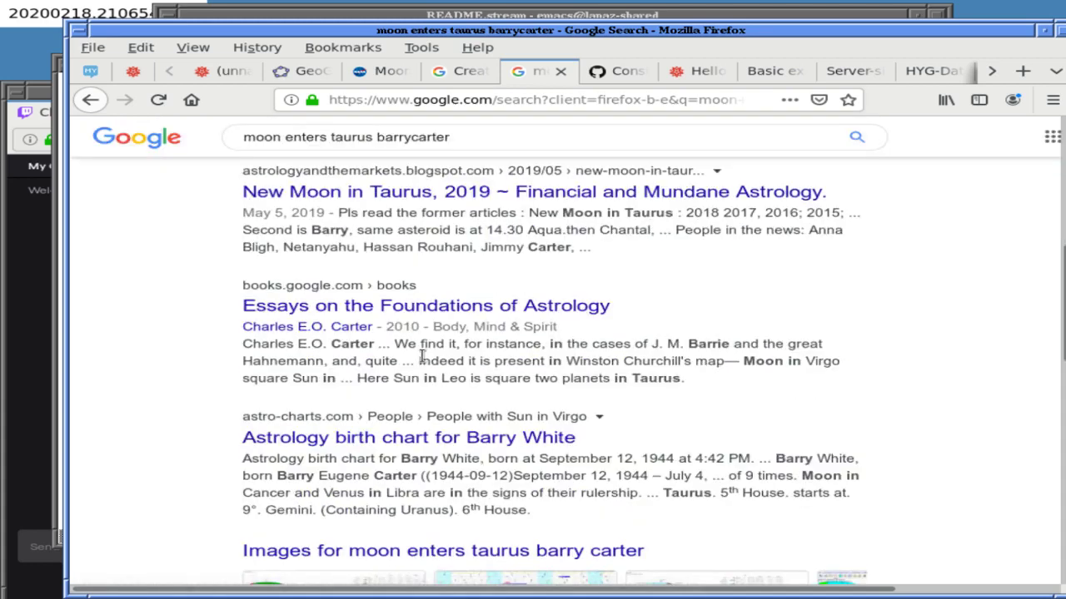
{"action": "scroll", "coordinate": [423, 360], "scroll_direction": "down", "scroll_amount": 9}
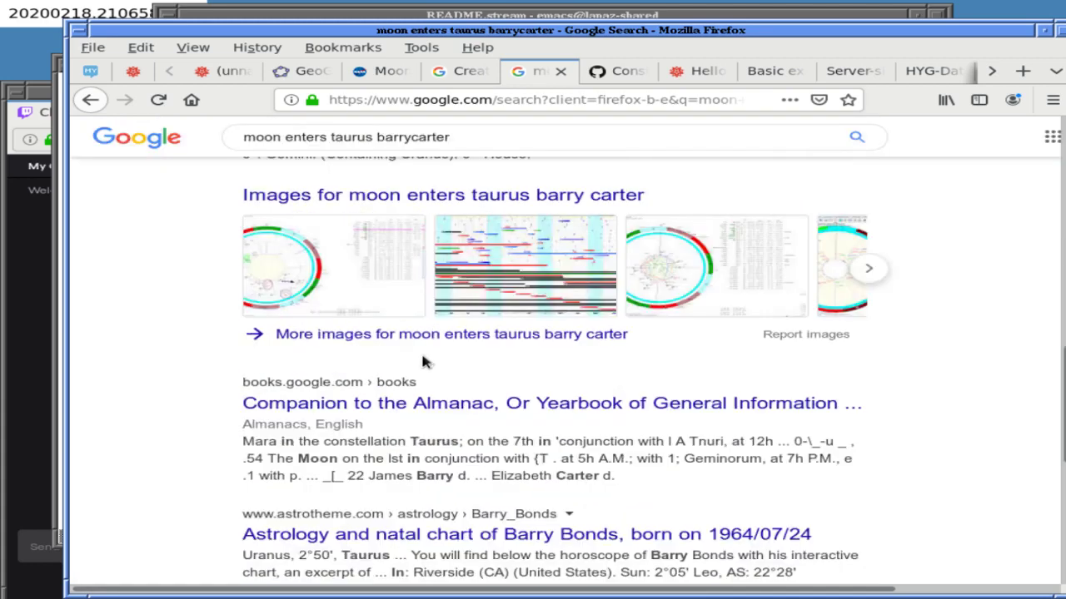
- Browse the image results, preview the Astrology Horoscope video image, then close that tab
{"action": "left_click", "coordinate": [546, 198]}
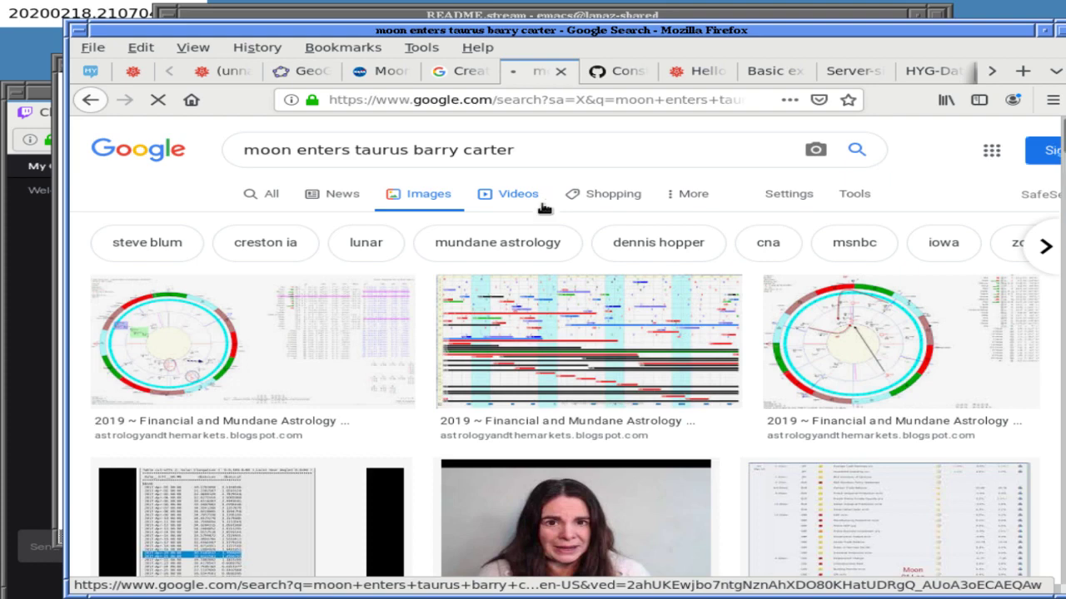
{"action": "scroll", "coordinate": [542, 216], "scroll_direction": "down", "scroll_amount": 5}
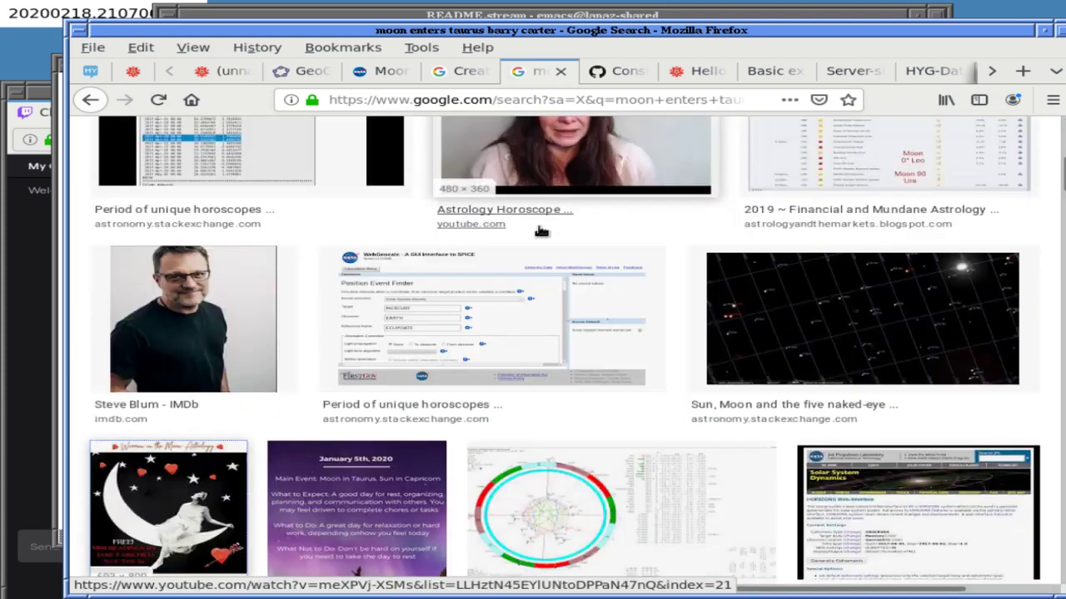
{"action": "scroll", "coordinate": [541, 231], "scroll_direction": "up", "scroll_amount": 3}
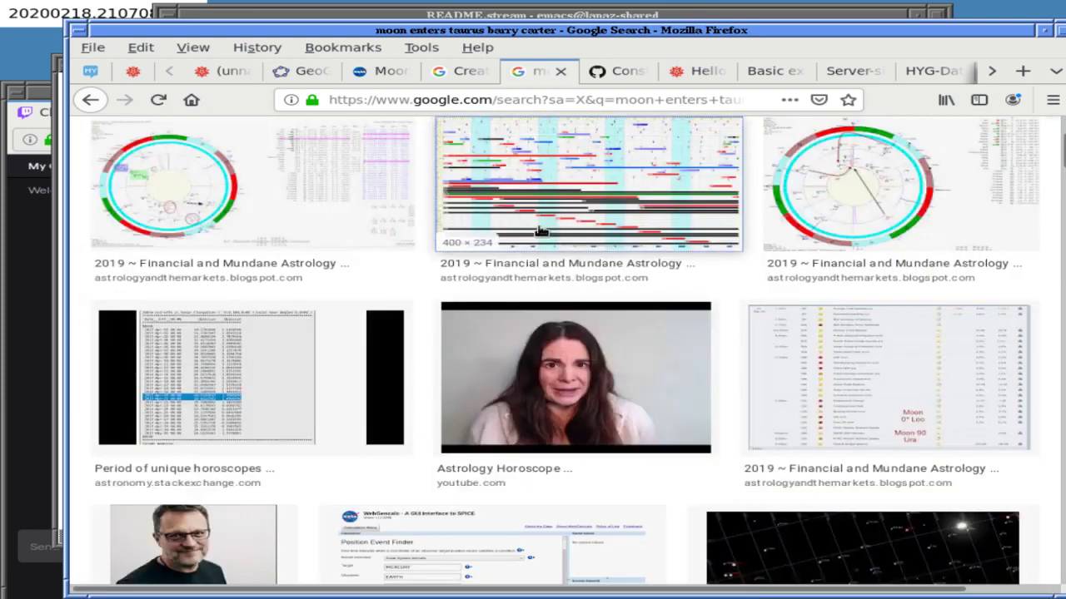
{"action": "left_click", "coordinate": [572, 346]}
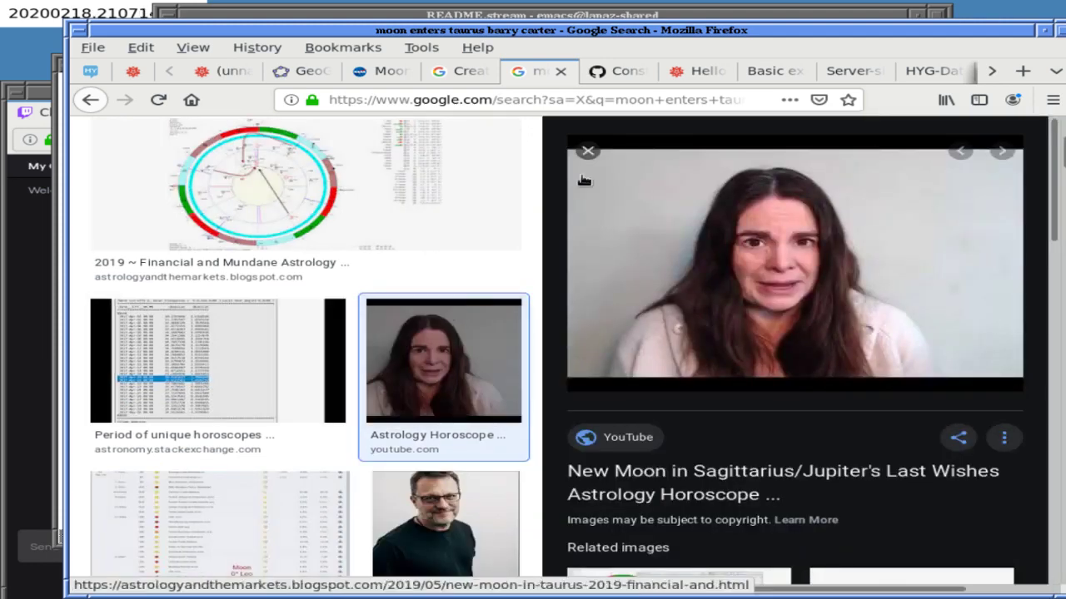
{"action": "left_click", "coordinate": [560, 71]}
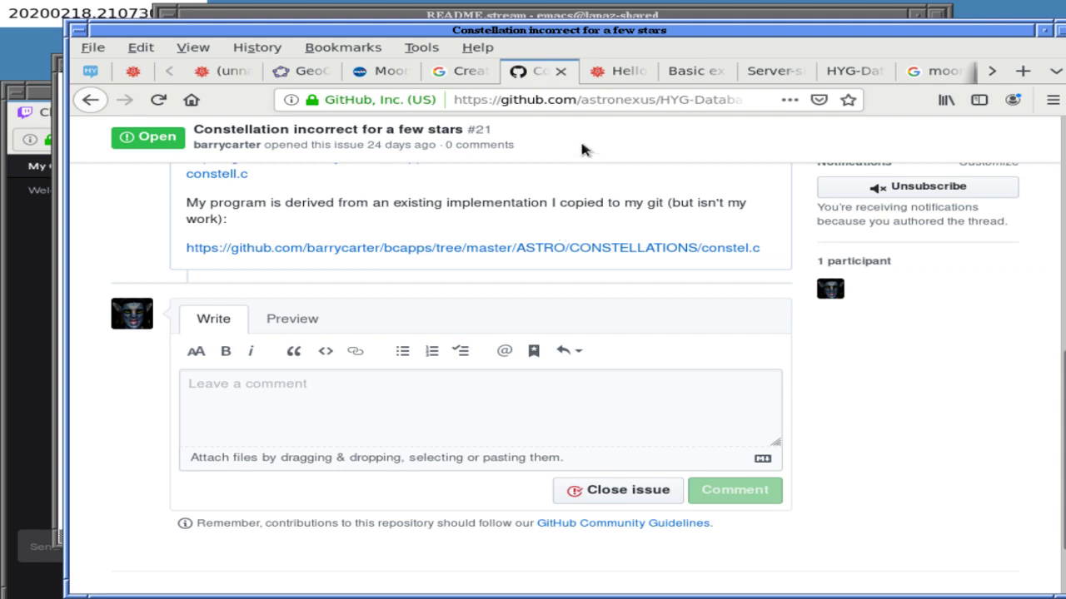
- Pin the Create your Google Account tab
{"action": "left_click", "coordinate": [433, 76]}
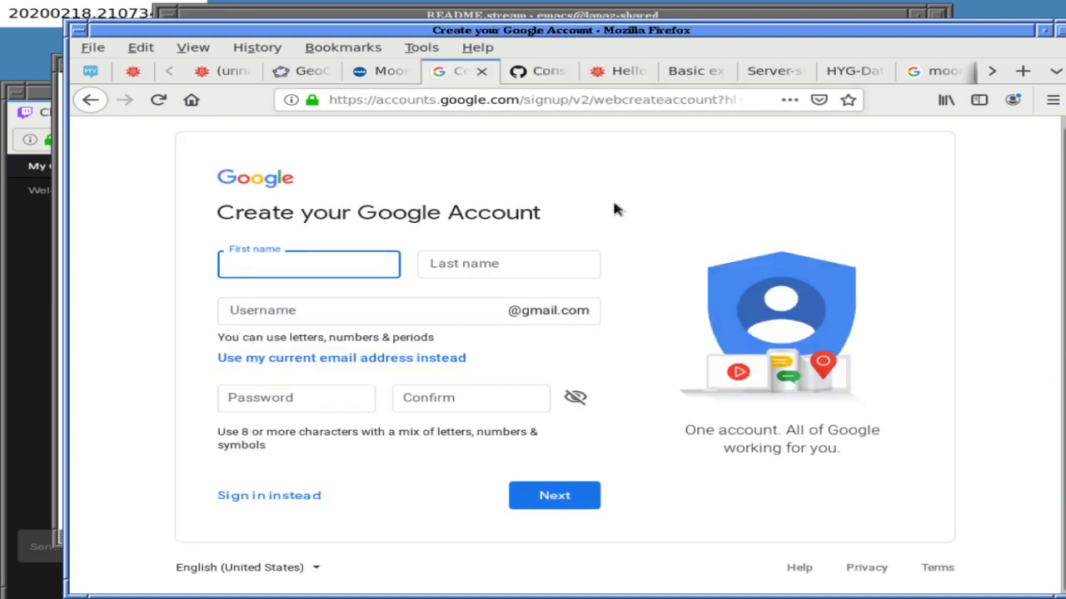
{"action": "right_click", "coordinate": [462, 80]}
{"action": "key", "text": "p"}
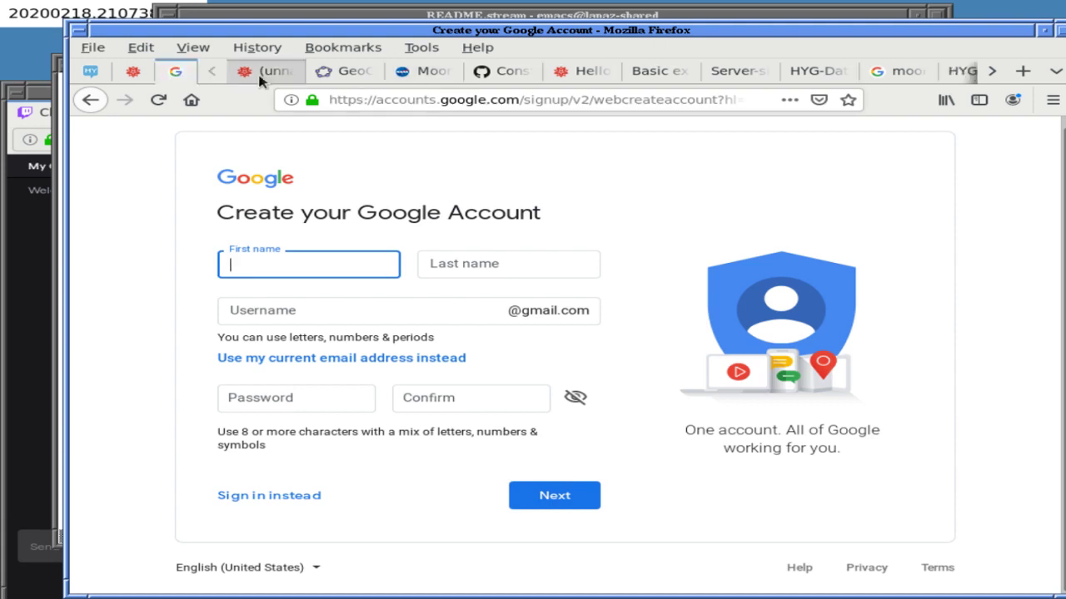
- Load fakenamegenerator.com in the Wolfram Cloud tab
{"action": "left_click", "coordinate": [265, 72]}
{"action": "left_click", "coordinate": [362, 104]}
{"action": "type", "text": "fa"}
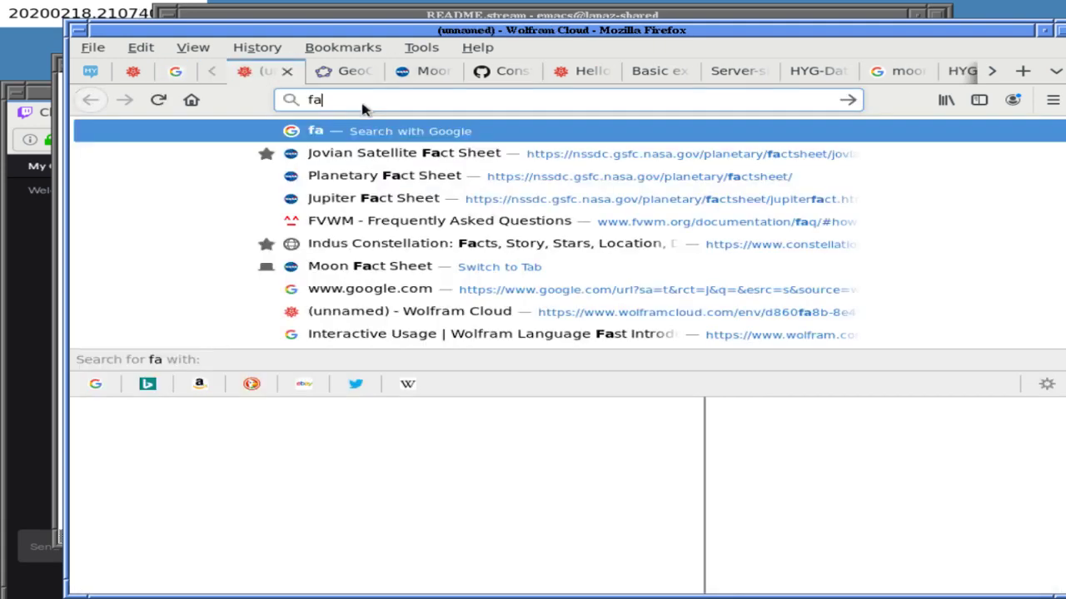
{"action": "type", "text": "kenamegener"}
{"action": "key", "text": "Down"}
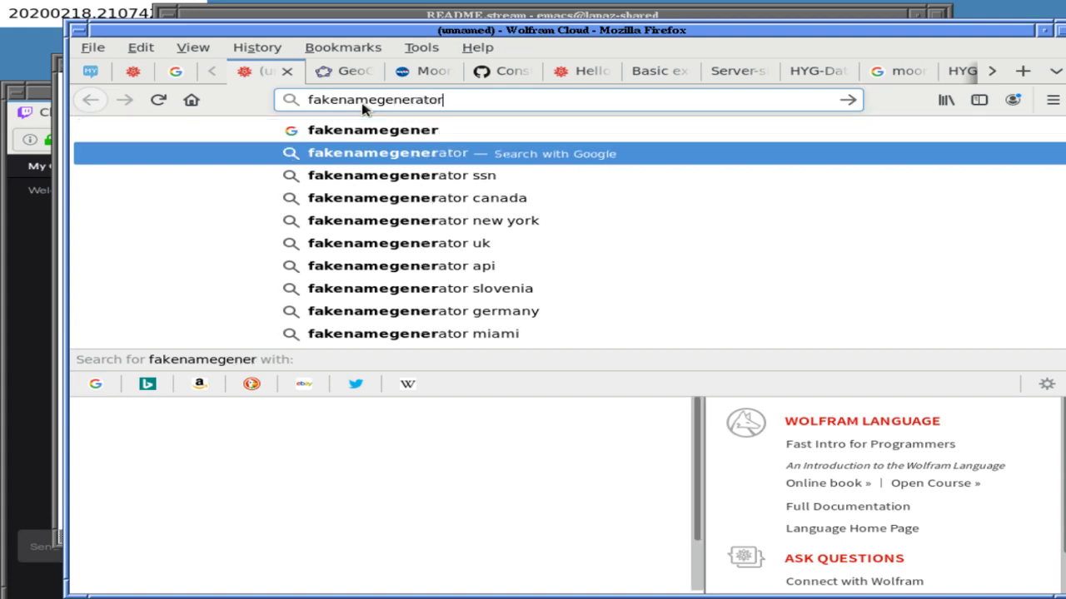
{"action": "type", "text": ".com"}
{"action": "key", "text": "Return"}
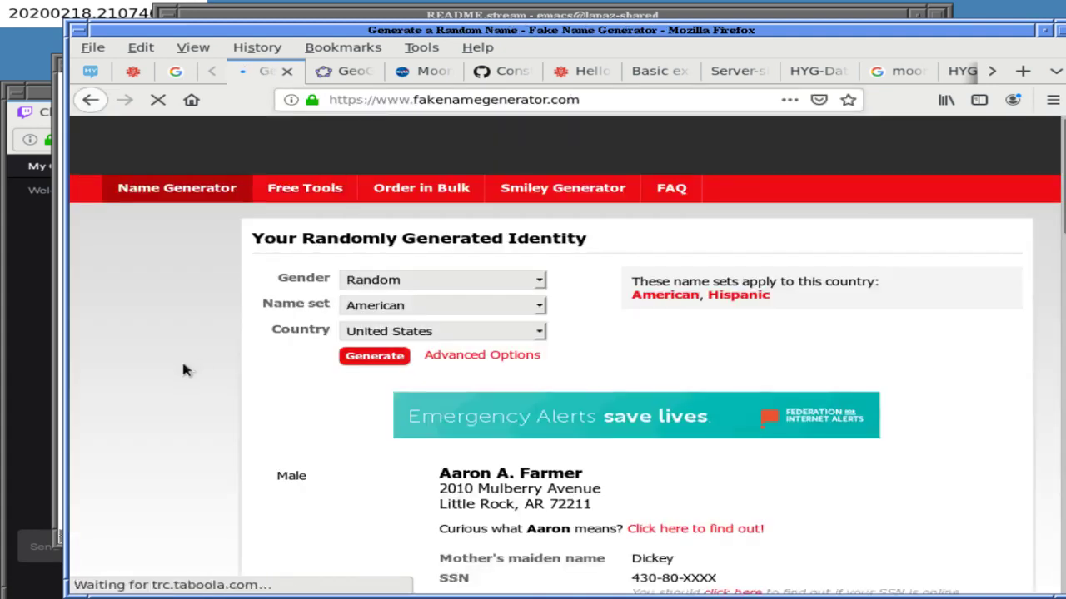
- Set Gender to Female, keeping the American name set and United States country
{"action": "scroll", "coordinate": [185, 371], "scroll_direction": "down", "scroll_amount": 2}
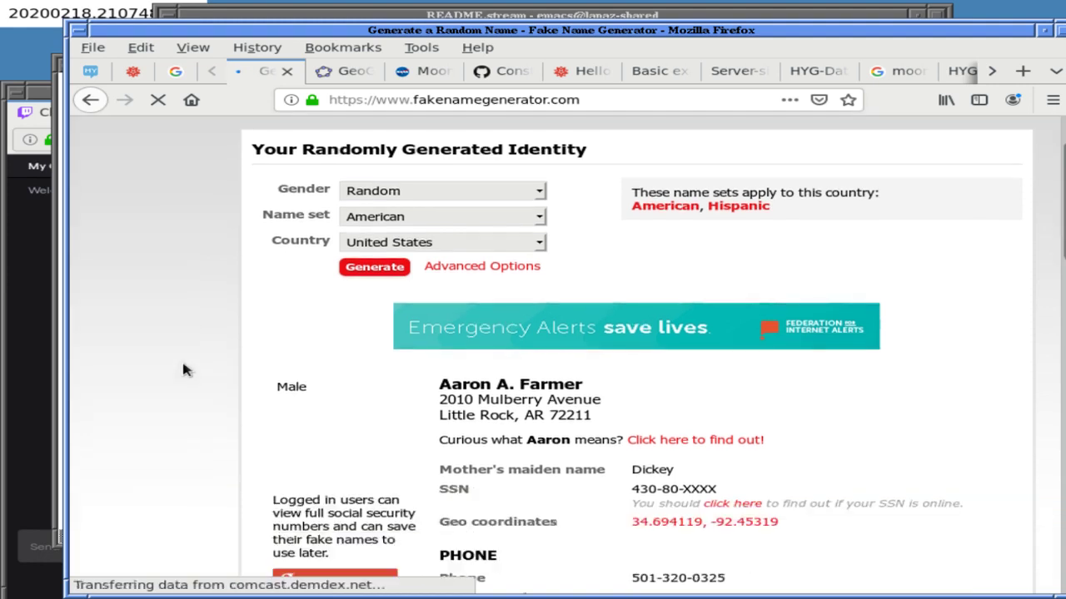
{"action": "scroll", "coordinate": [185, 370], "scroll_direction": "down", "scroll_amount": 1}
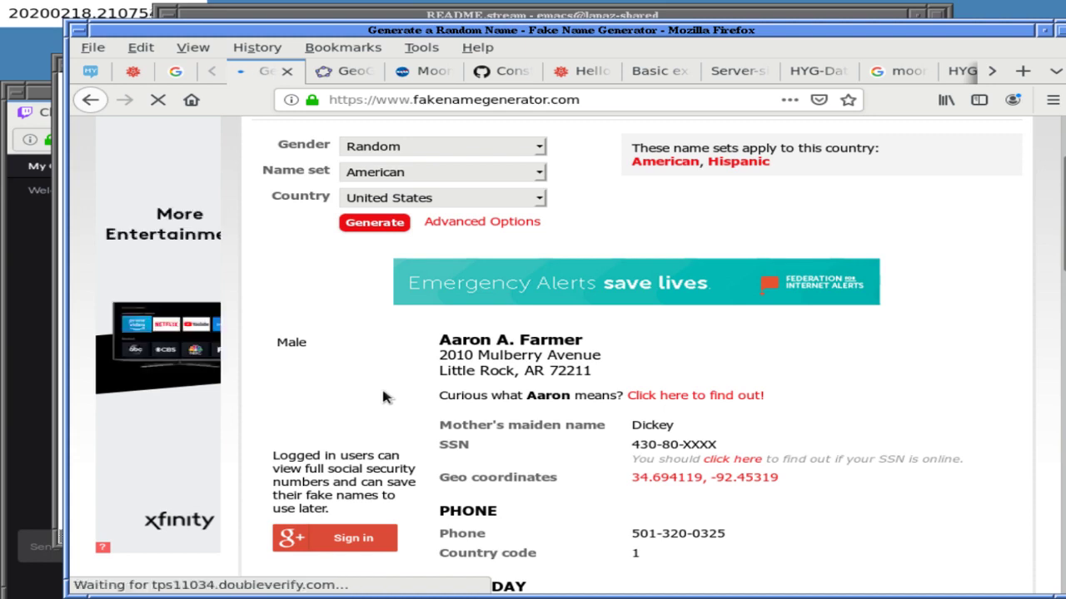
{"action": "left_click", "coordinate": [422, 147]}
{"action": "left_click", "coordinate": [423, 147]}
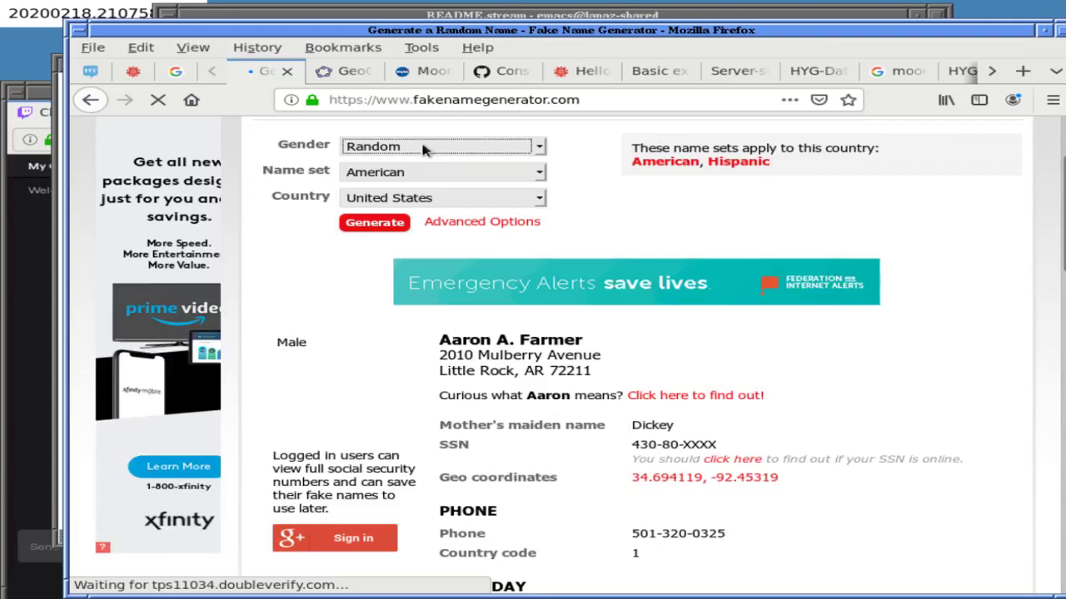
{"action": "left_click", "coordinate": [422, 148]}
{"action": "left_click", "coordinate": [408, 208]}
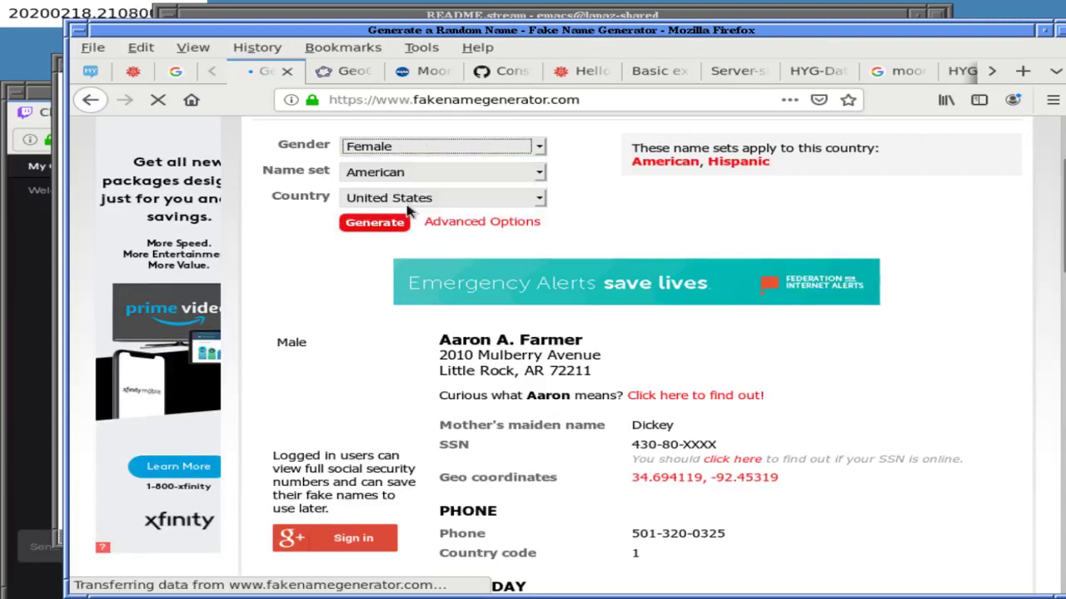
{"action": "left_click", "coordinate": [444, 176]}
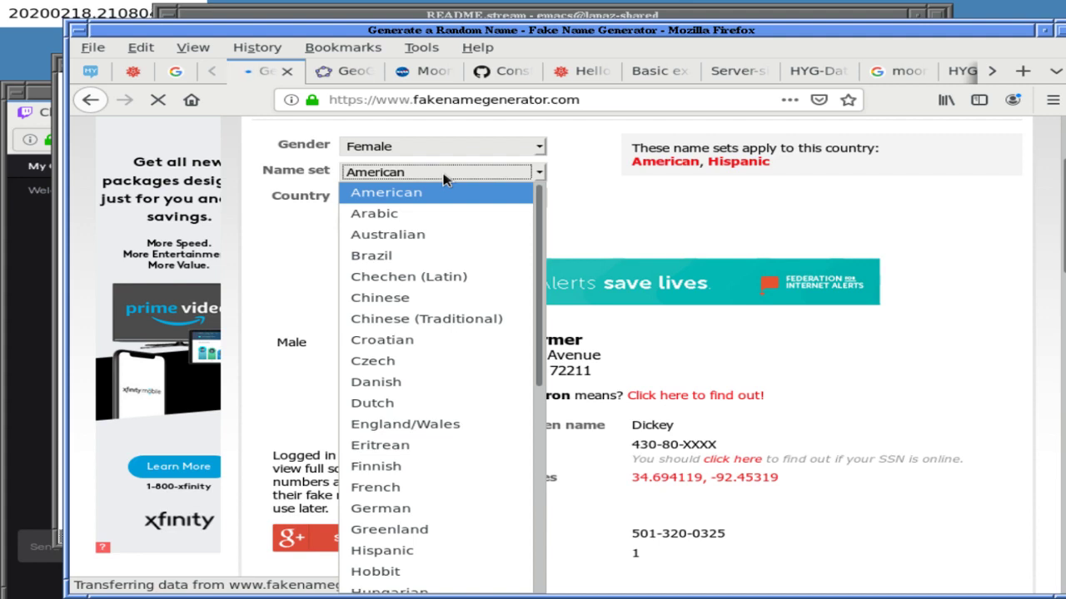
{"action": "left_click", "coordinate": [444, 177]}
{"action": "left_click", "coordinate": [455, 198]}
{"action": "left_click", "coordinate": [454, 198]}
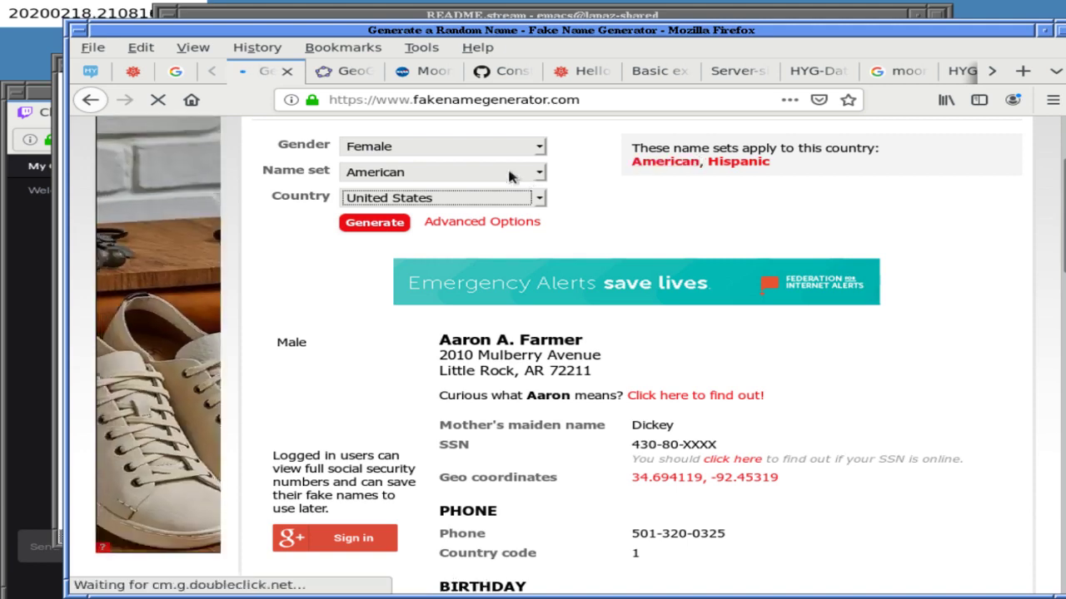
- Generate several new random identities and select the latest one's first name
{"action": "left_click", "coordinate": [366, 223]}
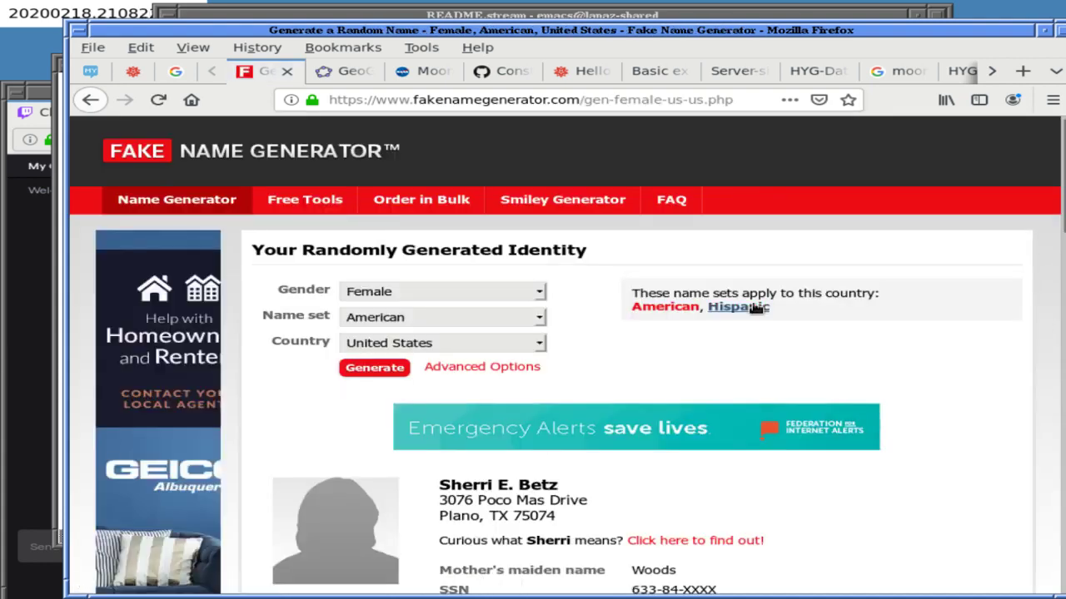
{"action": "scroll", "coordinate": [755, 308], "scroll_direction": "down", "scroll_amount": 4}
{"action": "left_click", "coordinate": [374, 194]}
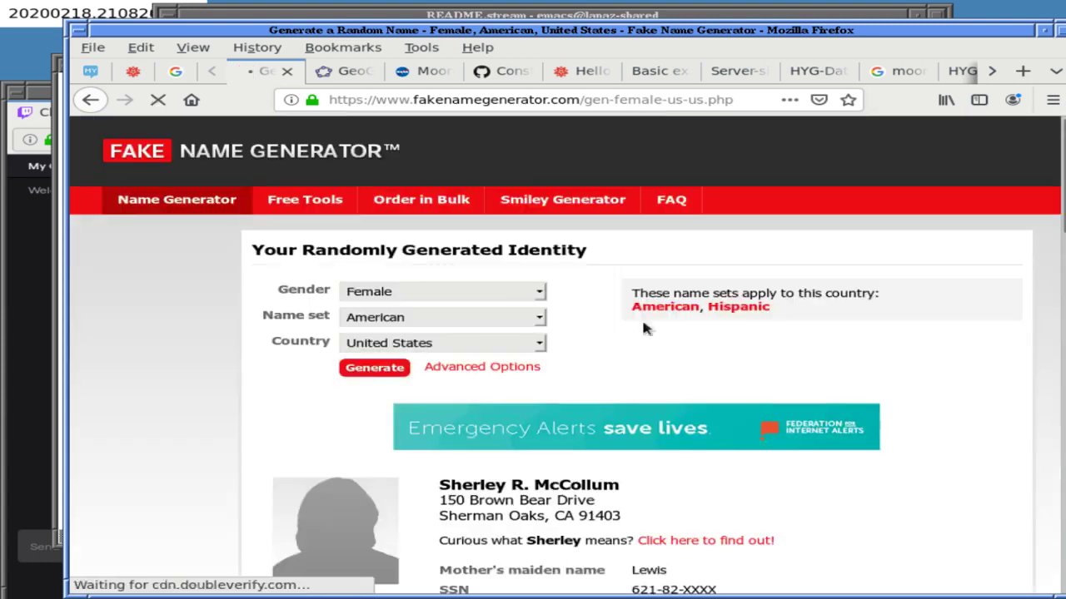
{"action": "left_click", "coordinate": [392, 371]}
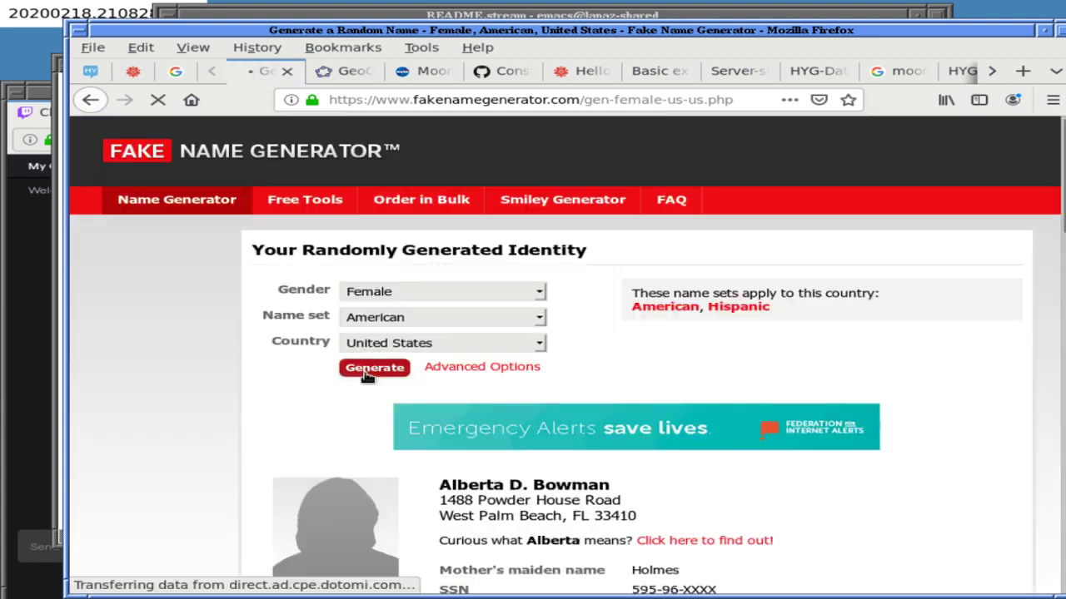
{"action": "left_click", "coordinate": [367, 375]}
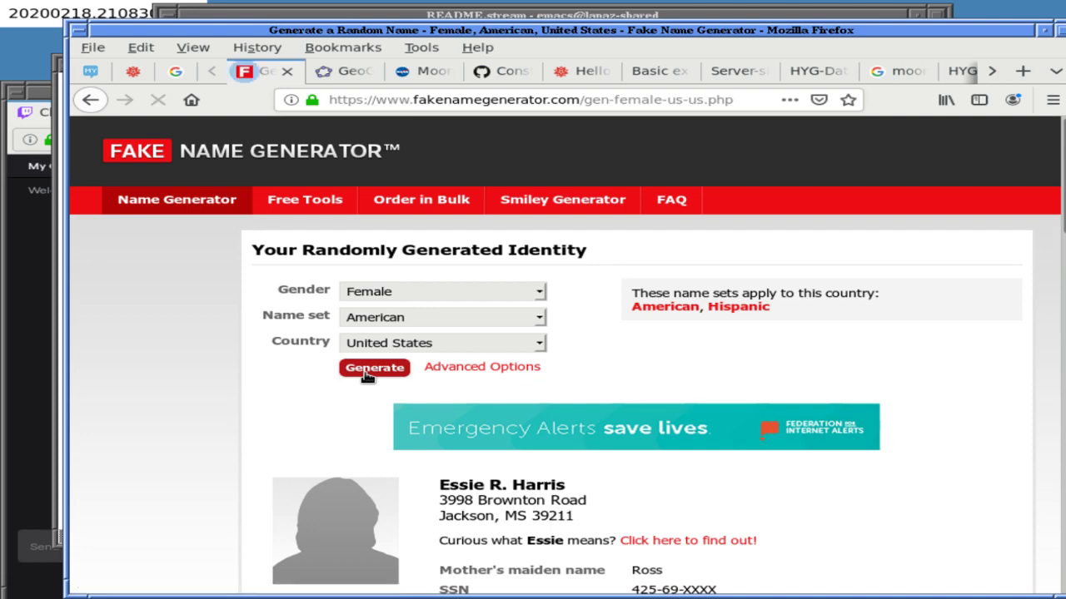
{"action": "left_click", "coordinate": [367, 375]}
{"action": "left_click", "coordinate": [367, 375]}
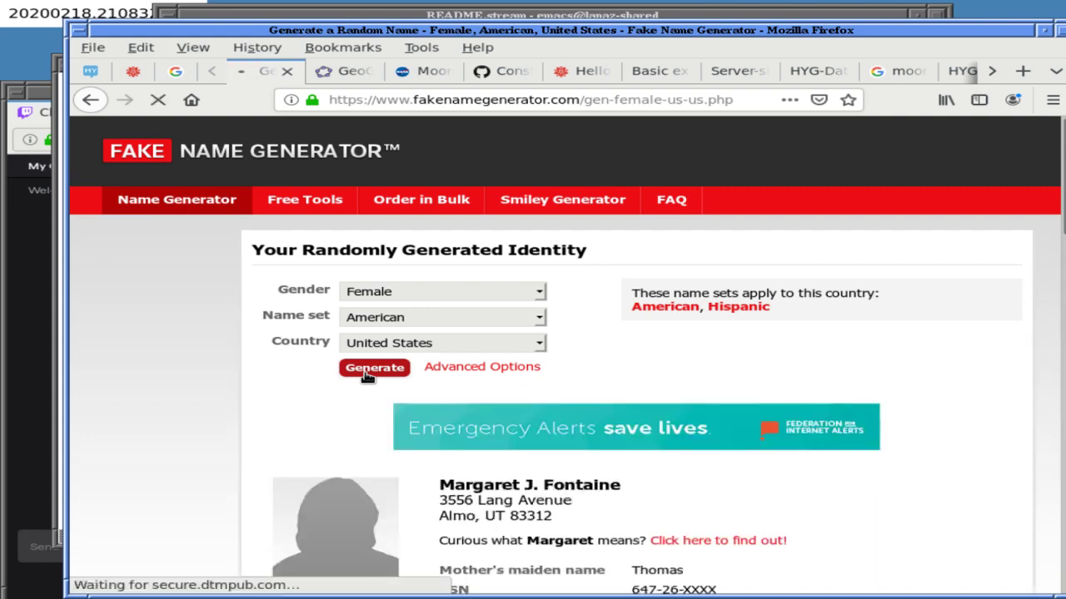
{"action": "scroll", "coordinate": [304, 410], "scroll_direction": "down", "scroll_amount": 4}
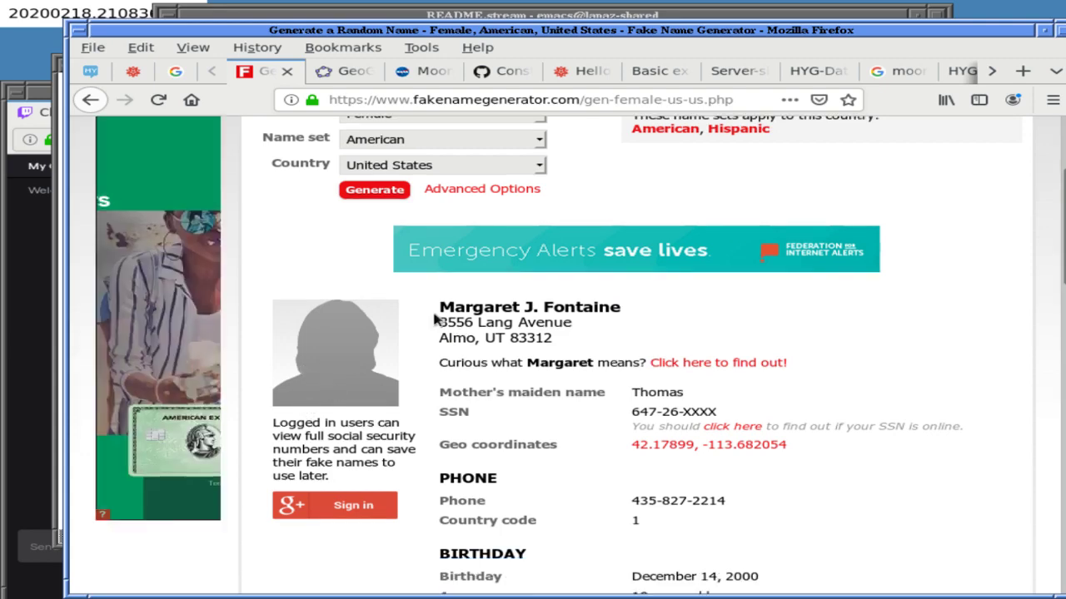
{"action": "double_click", "coordinate": [441, 306]}
- Copy the generated full name and add a %%%%%%%% line at the end of README.stream
{"action": "triple_click", "coordinate": [549, 309]}
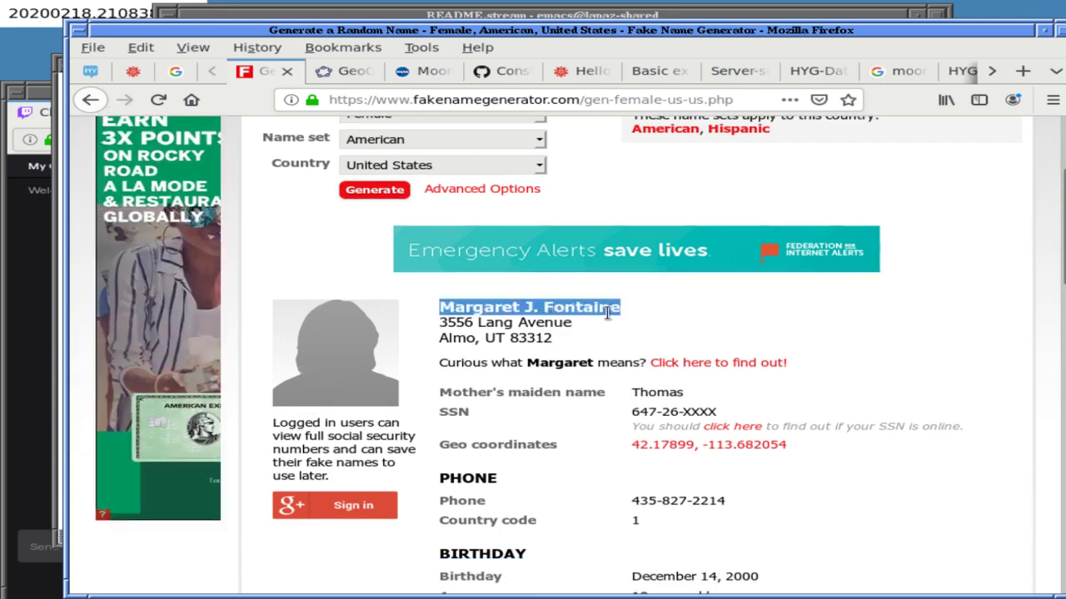
{"action": "left_click", "coordinate": [477, 15]}
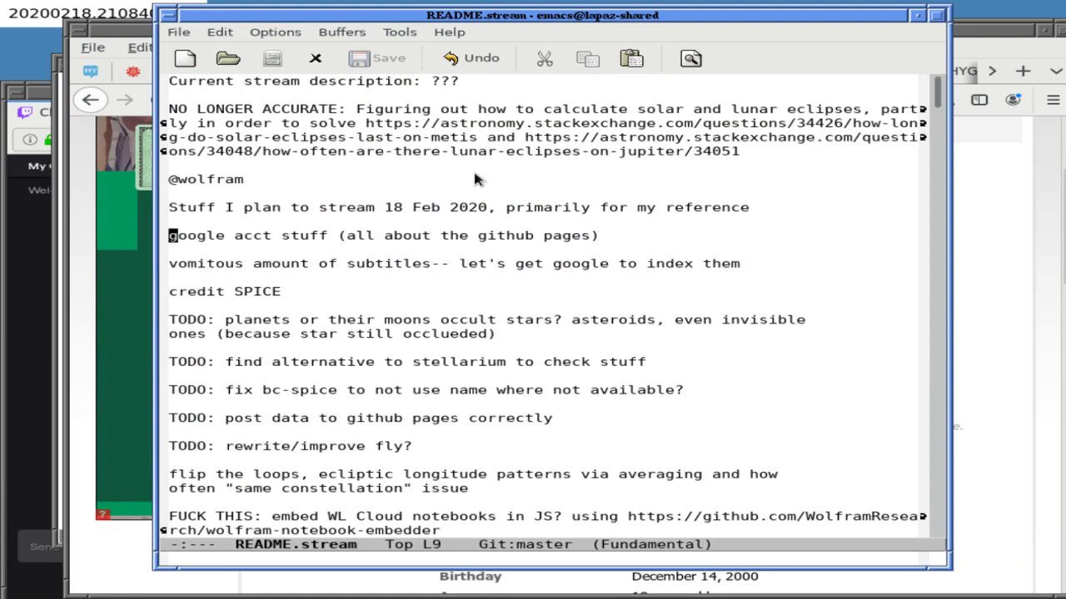
{"action": "key", "text": "alt+greater"}
{"action": "key", "text": "Return"}
{"action": "type", "text": "%%%%%%%%"}
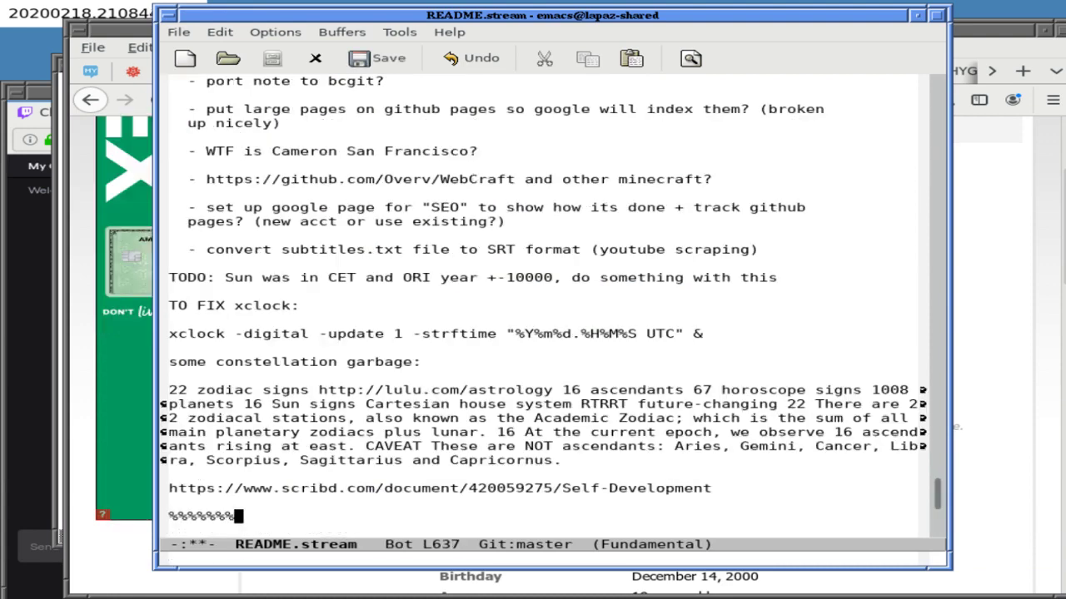
- Paste the name after a blank line, save README.stream, and return to Firefox
{"action": "key", "text": "ctrl+l"}
{"action": "key", "text": "Return"}
{"action": "key", "text": "Return"}
{"action": "key", "text": "ctrl+y"}
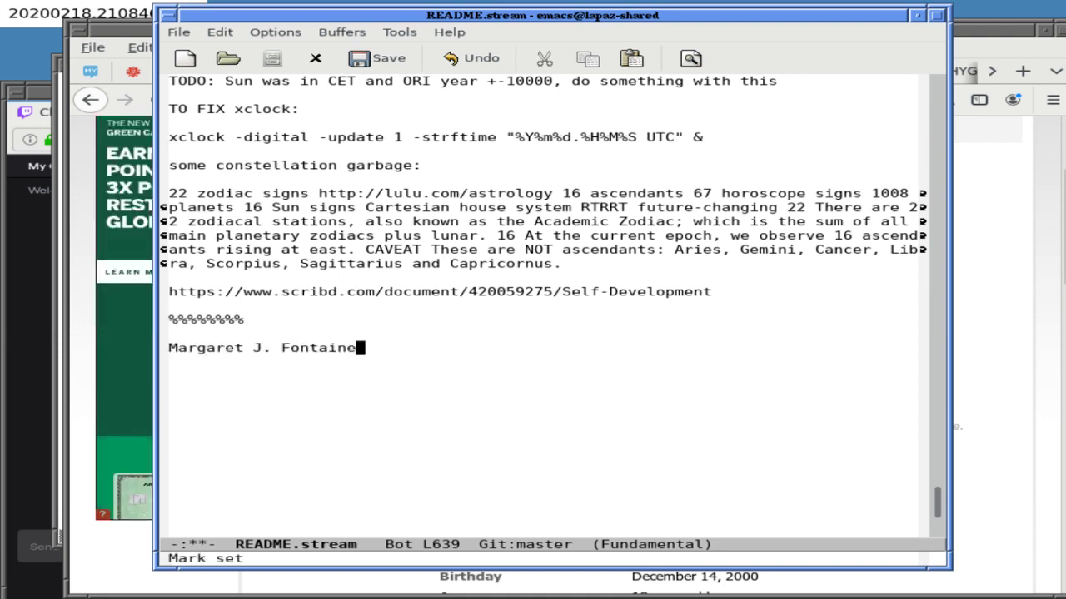
{"action": "key", "text": "ctrl+x"}
{"action": "key", "text": "ctrl+s"}
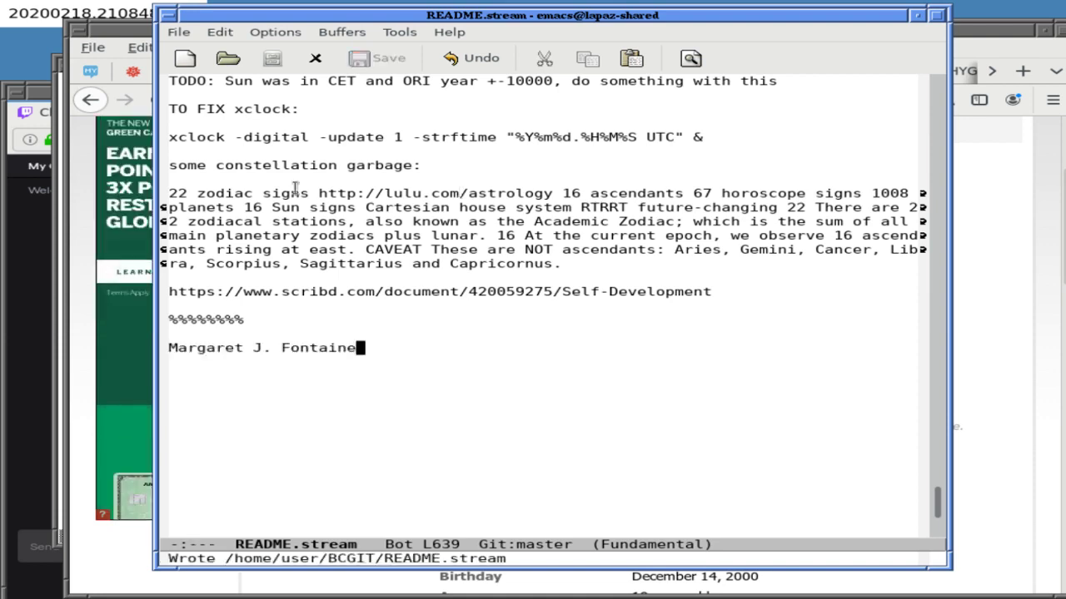
{"action": "left_click", "coordinate": [86, 186]}
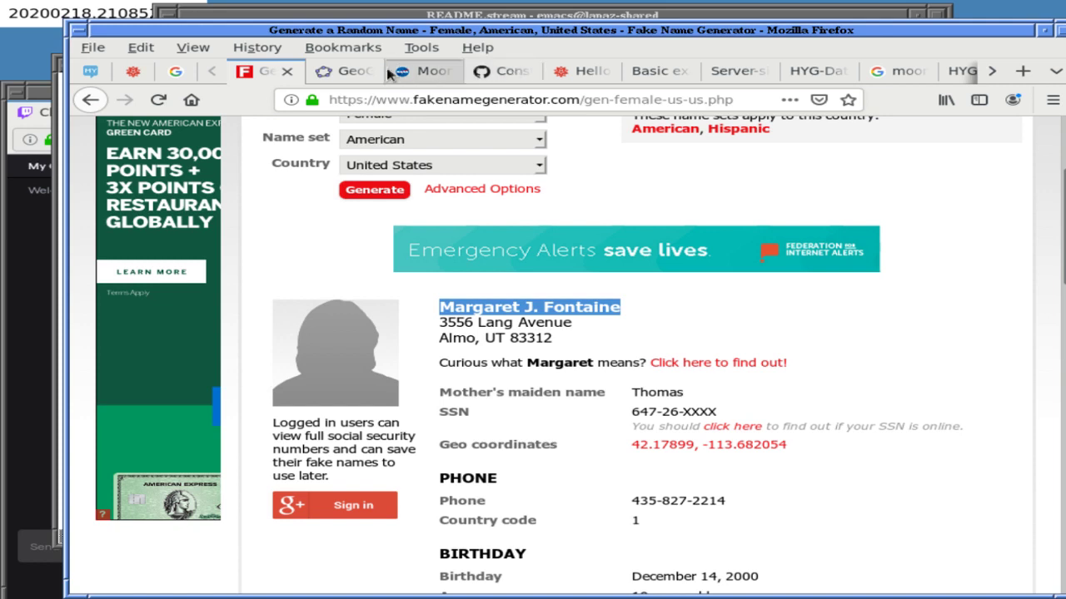
- Enter the generated first and last name and a chosen username in the Google sign-up form
{"action": "left_click", "coordinate": [178, 72]}
{"action": "type", "text": "Margaret"}
{"action": "key", "text": "Tab"}
{"action": "type", "text": "Fontaine"}
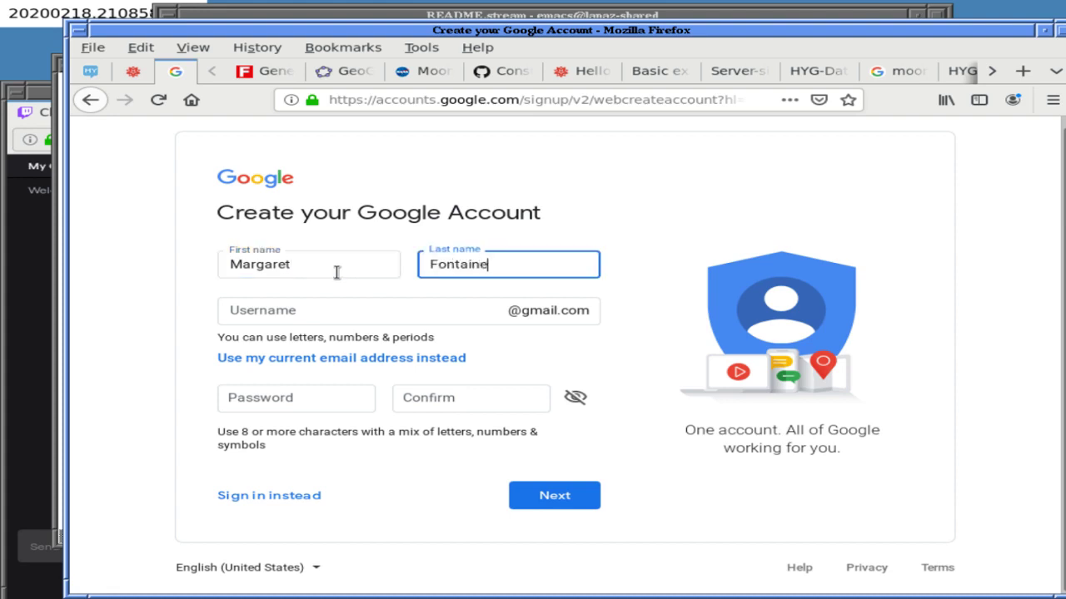
{"action": "key", "text": "Tab"}
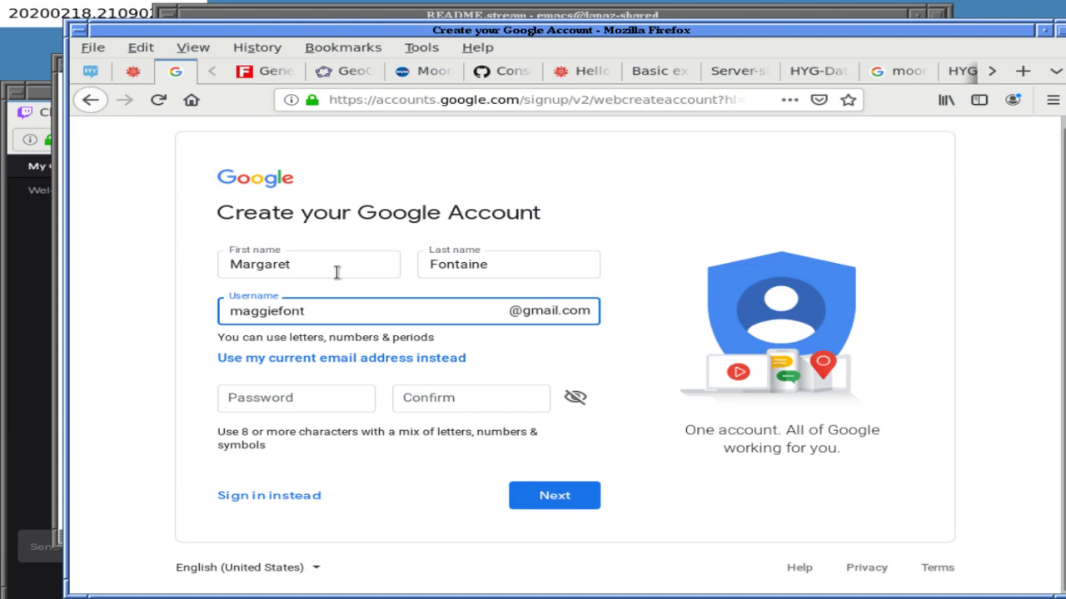
{"action": "key", "text": "Tab"}
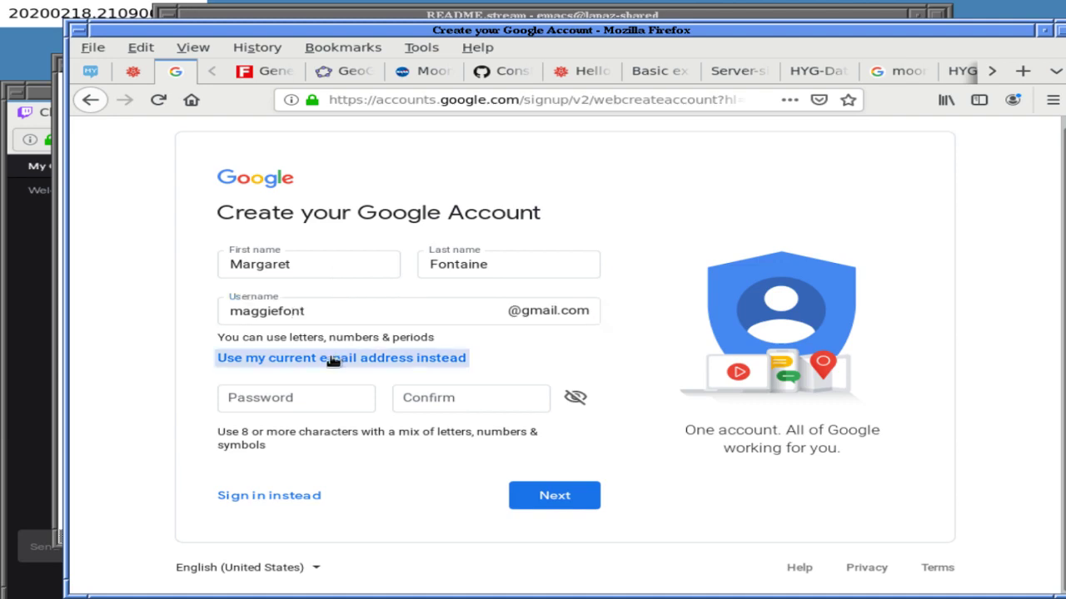
- Check the README.stream notes and type the account password
{"action": "left_click", "coordinate": [307, 396]}
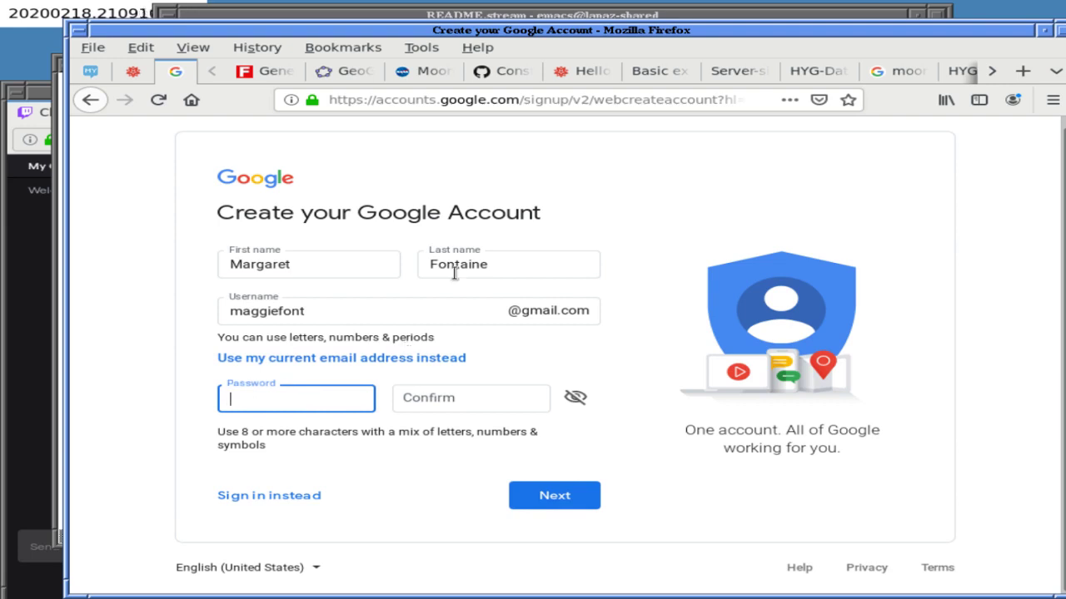
{"action": "left_click", "coordinate": [522, 15]}
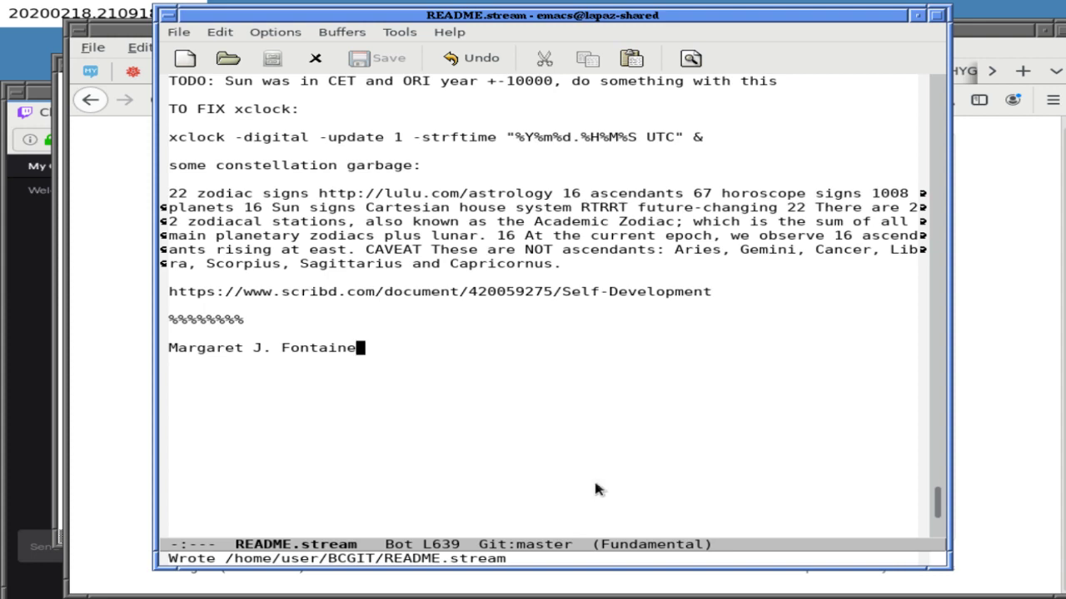
{"action": "left_click", "coordinate": [689, 590]}
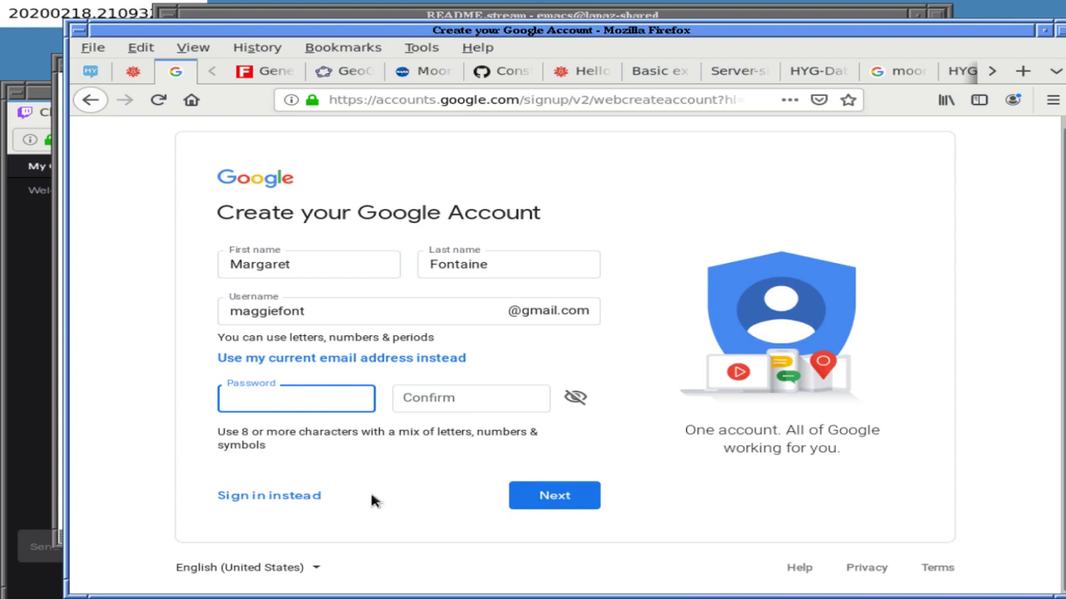
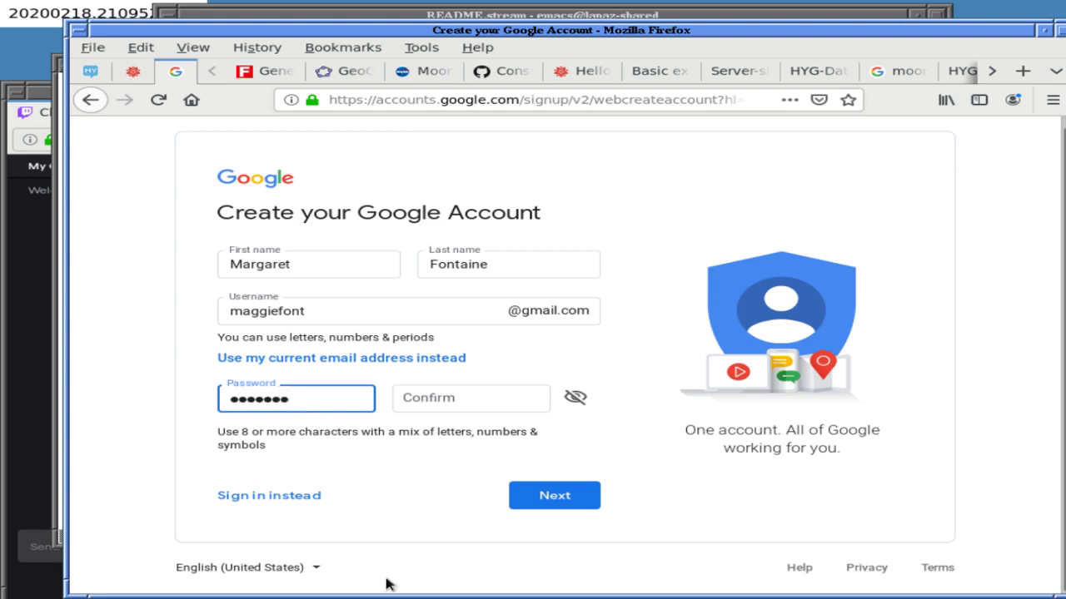
- Type the matching password confirmation and submit the sign-up details
{"action": "key", "text": "Tab"}
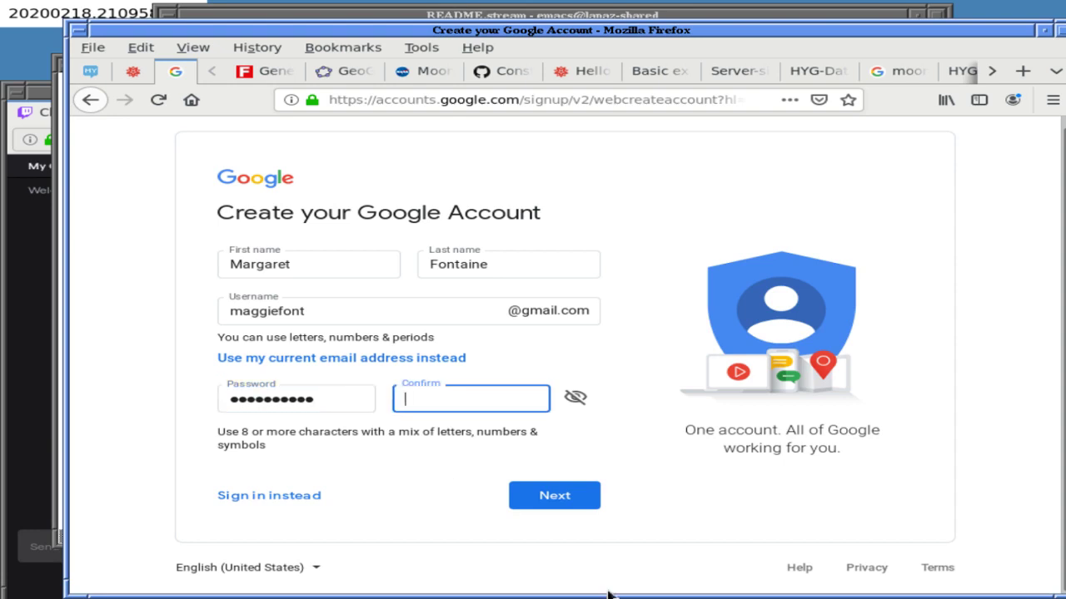
{"action": "key", "text": "ctrl+a"}
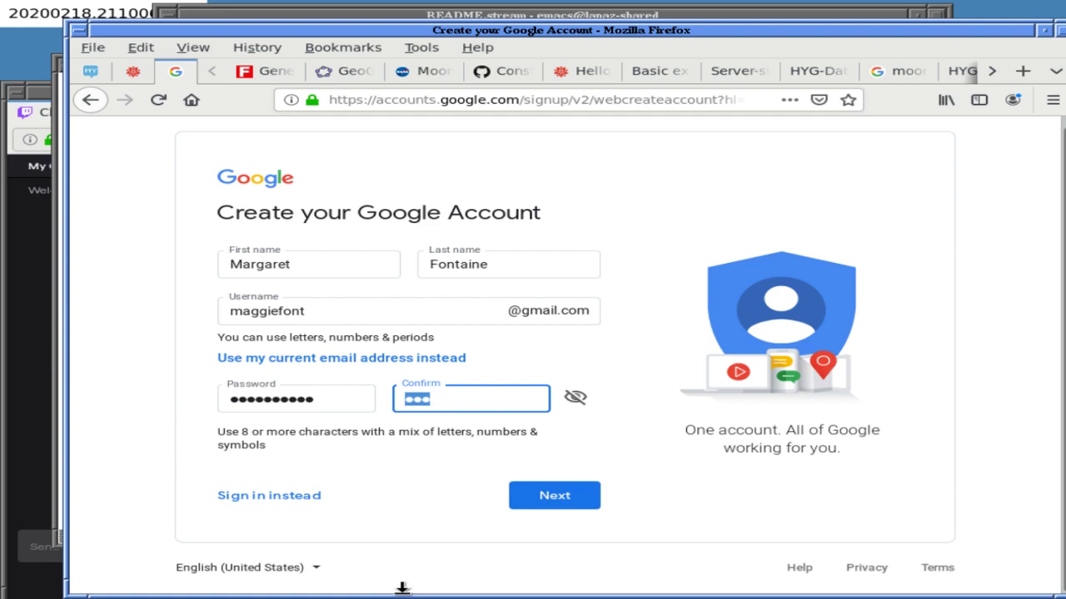
{"action": "key", "text": "End"}
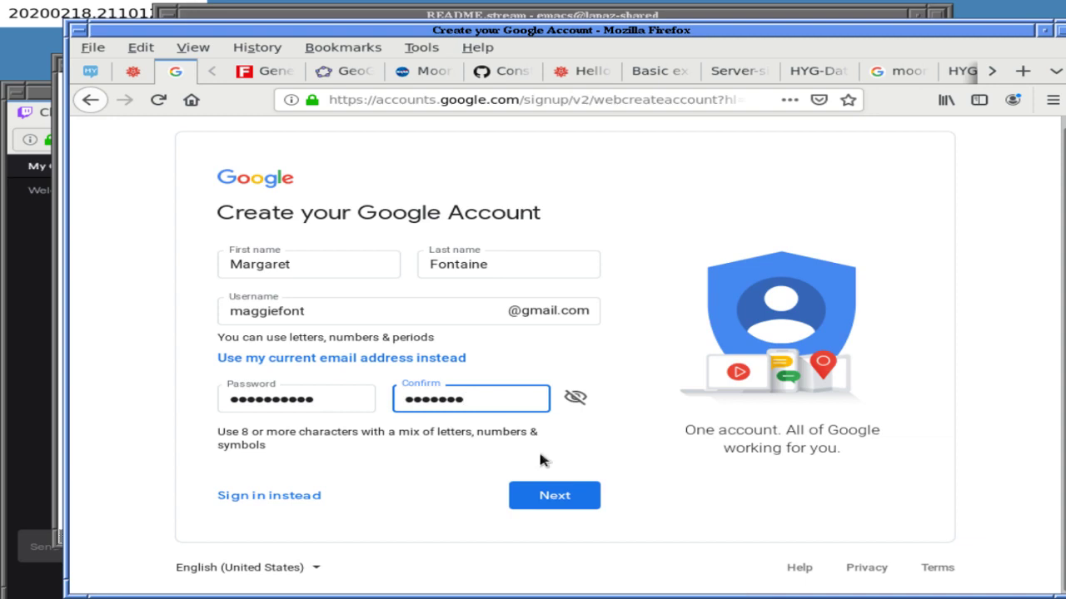
{"action": "left_click", "coordinate": [549, 495]}
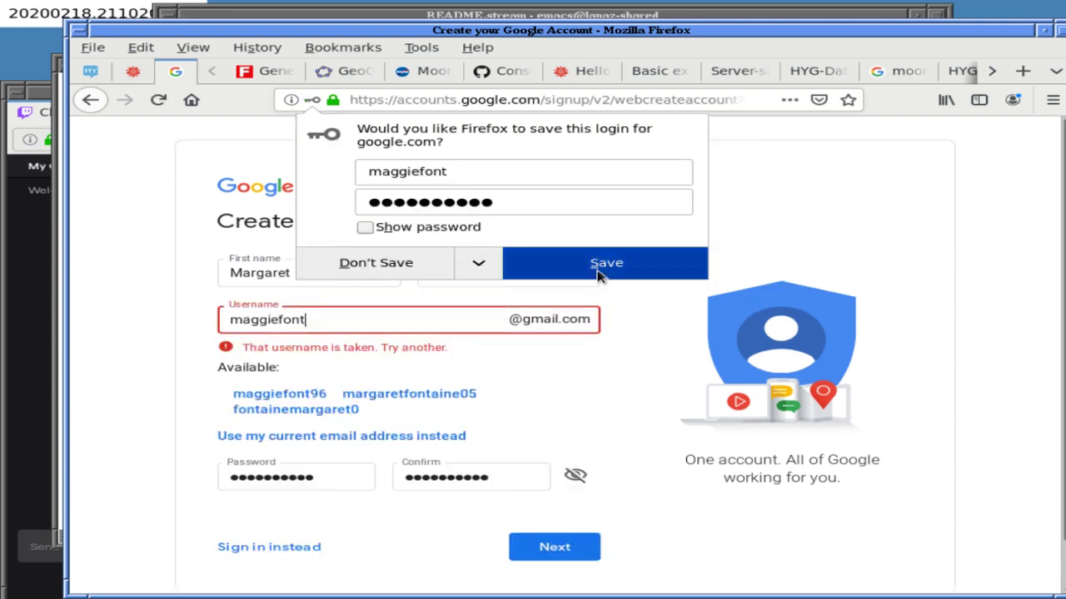
- Decline saving the login, change the username to an available variant, and resubmit
{"action": "left_click", "coordinate": [389, 252]}
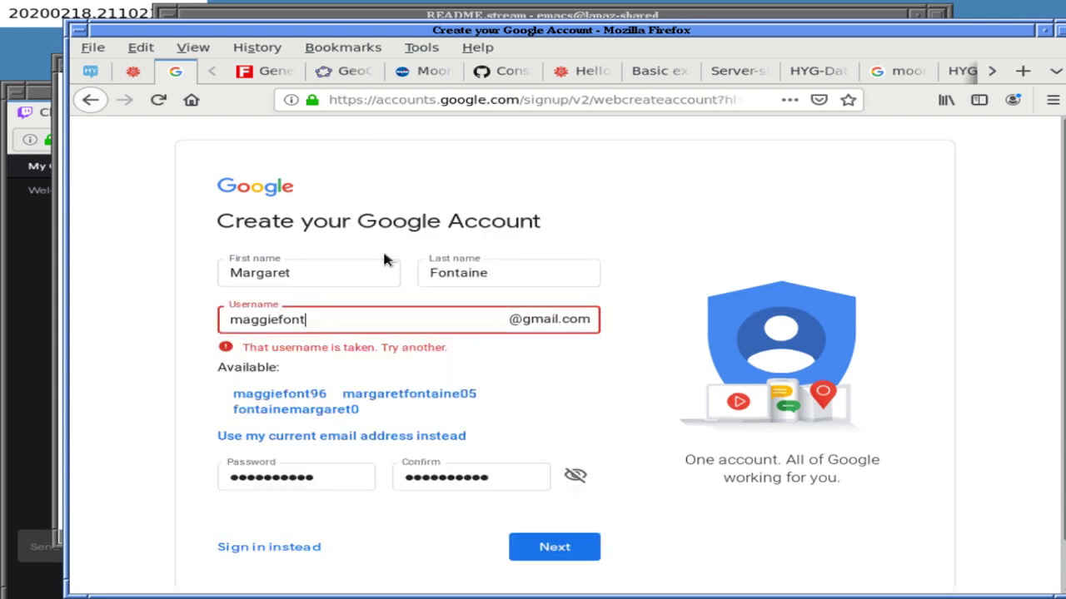
{"action": "left_click", "coordinate": [354, 312]}
{"action": "key", "text": "BackSpace"}
{"action": "key", "text": "BackSpace"}
{"action": "type", "text": "unt"}
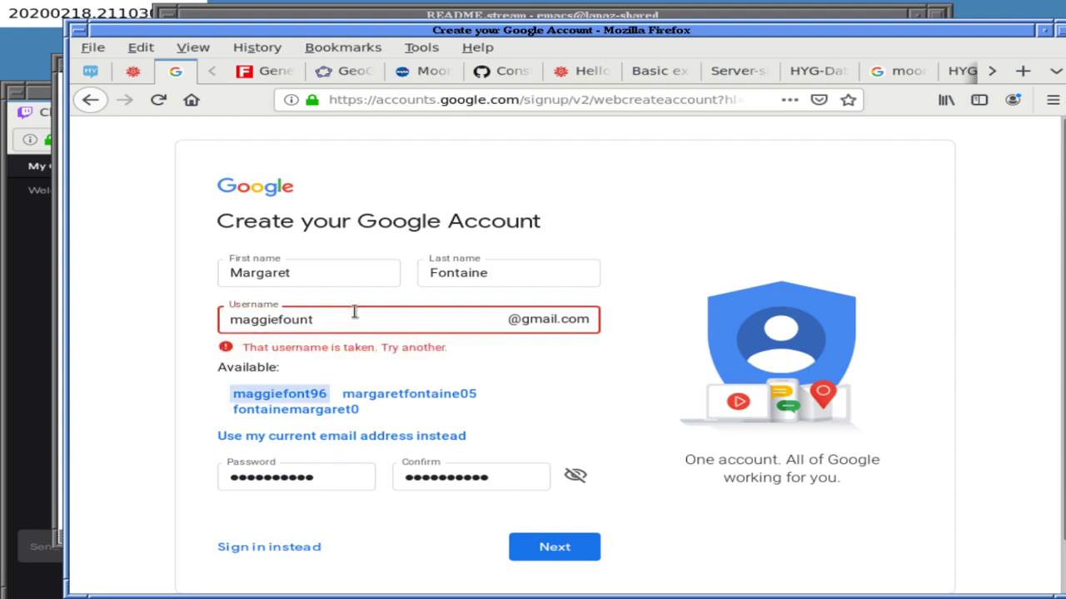
{"action": "left_click", "coordinate": [545, 553]}
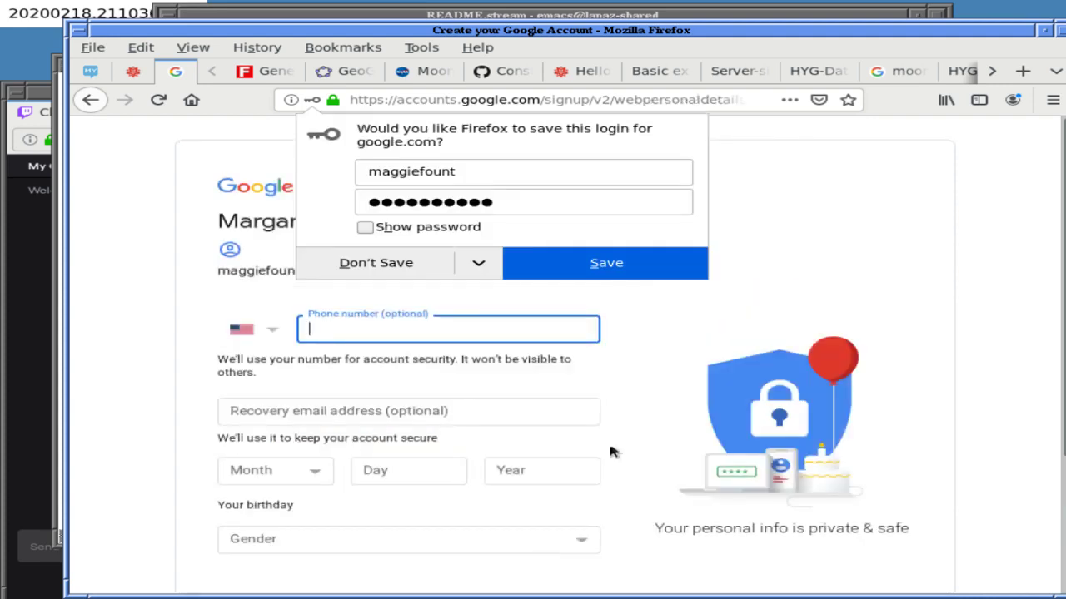
- Save the login, leave the phone number blank, and try to continue past personal details
{"action": "left_click", "coordinate": [602, 264]}
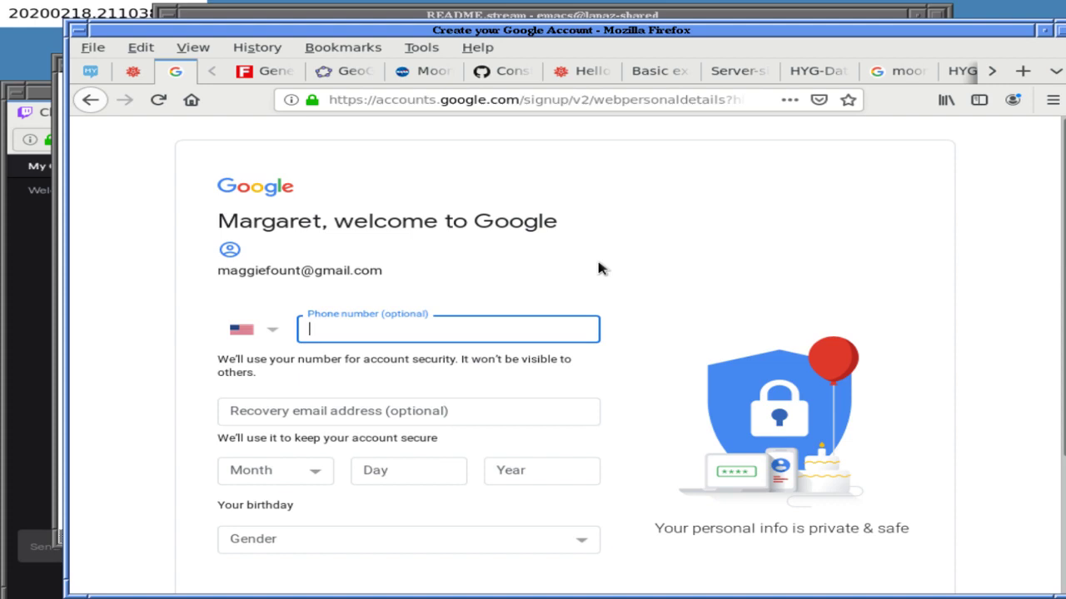
{"action": "left_click", "coordinate": [244, 371]}
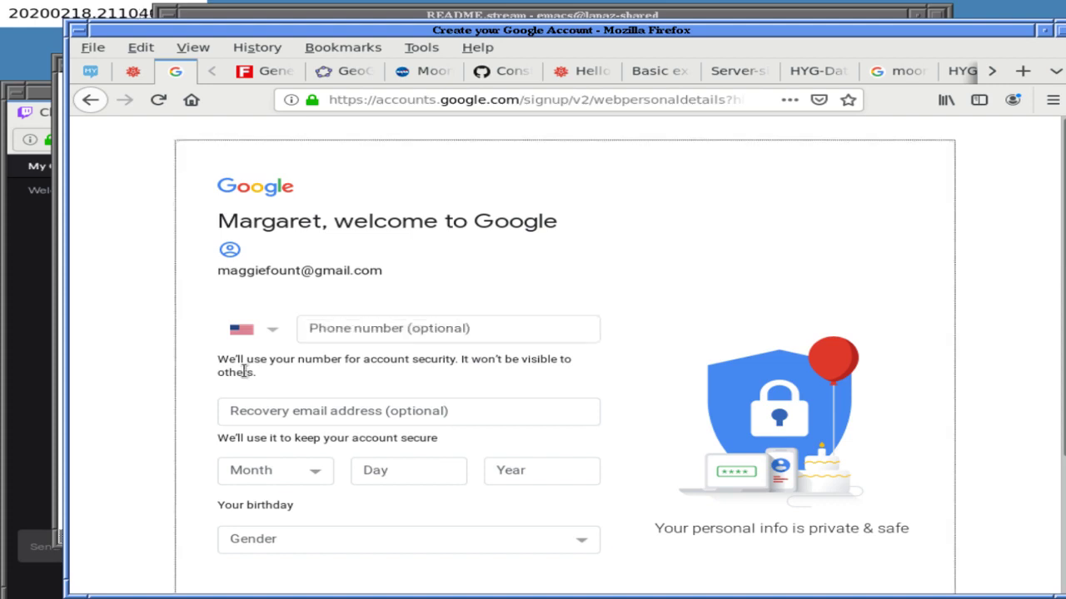
{"action": "scroll", "coordinate": [244, 371], "scroll_direction": "down", "scroll_amount": 1}
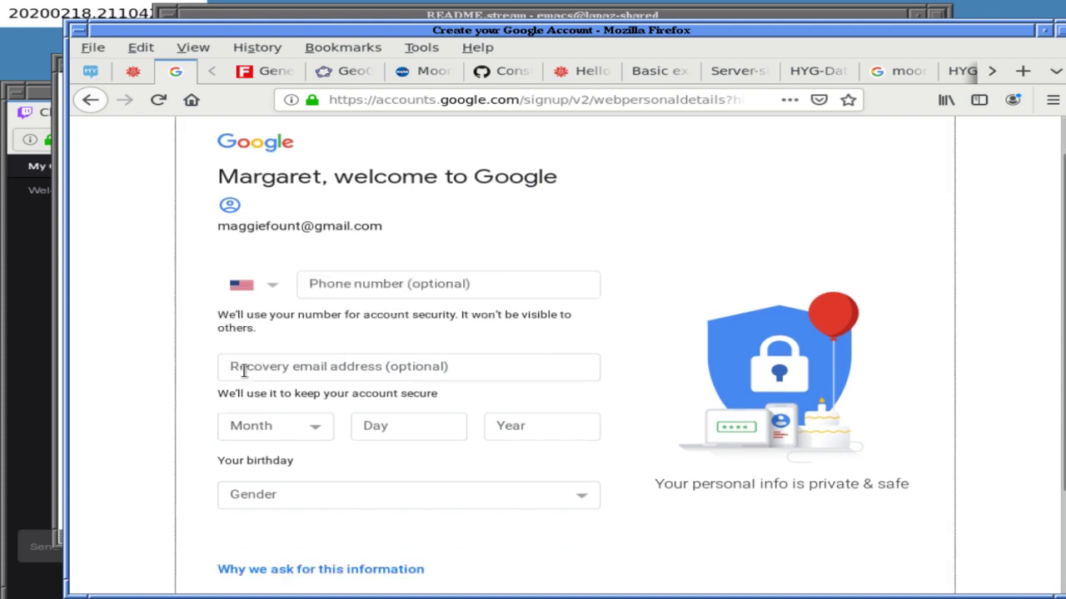
{"action": "scroll", "coordinate": [244, 371], "scroll_direction": "down", "scroll_amount": 2}
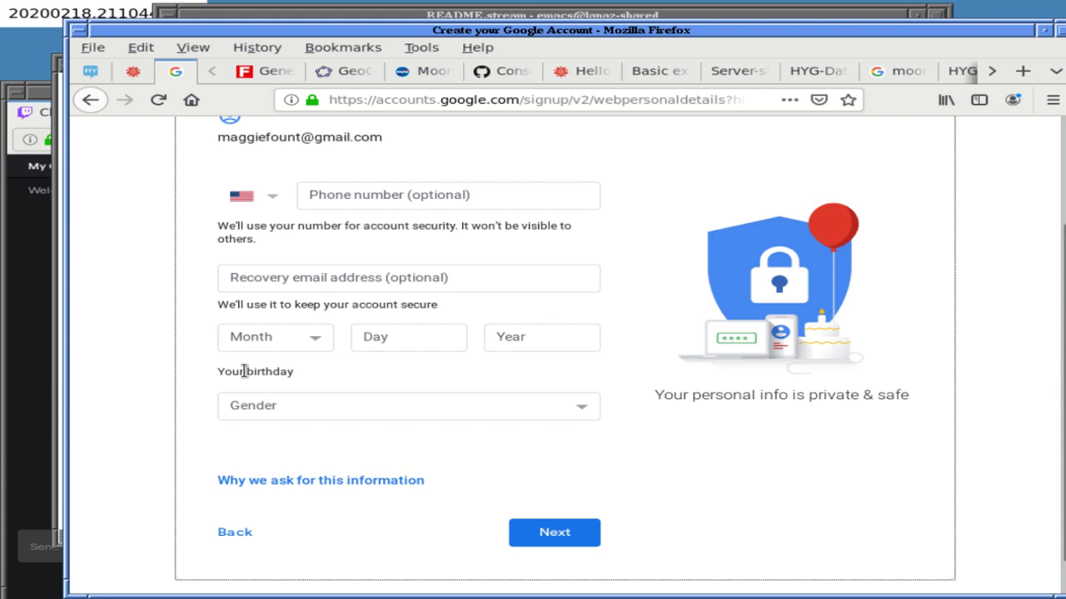
{"action": "scroll", "coordinate": [244, 371], "scroll_direction": "down", "scroll_amount": 1}
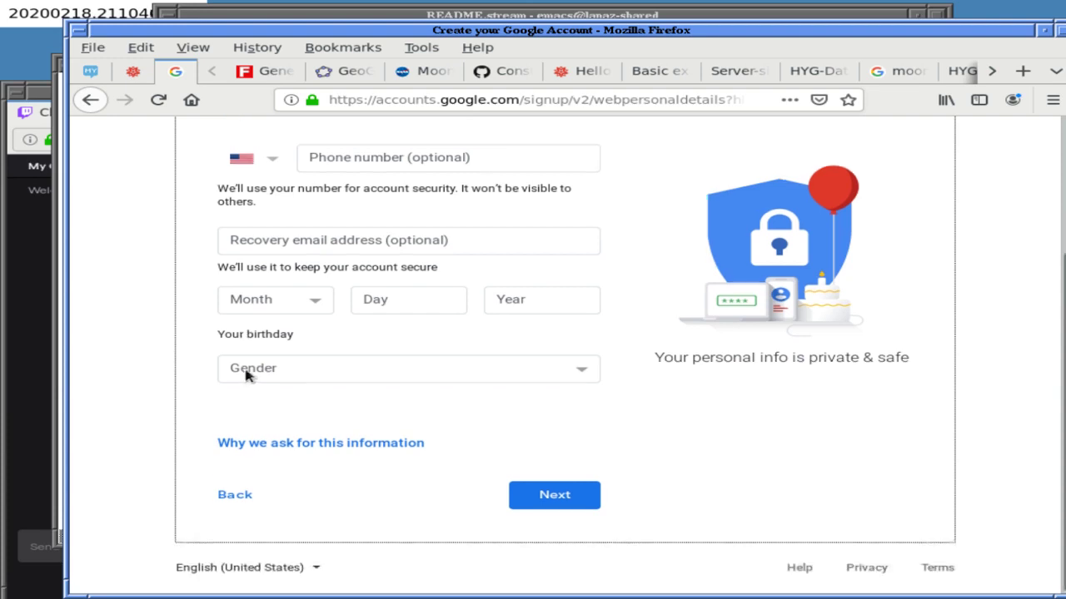
{"action": "left_click", "coordinate": [562, 495]}
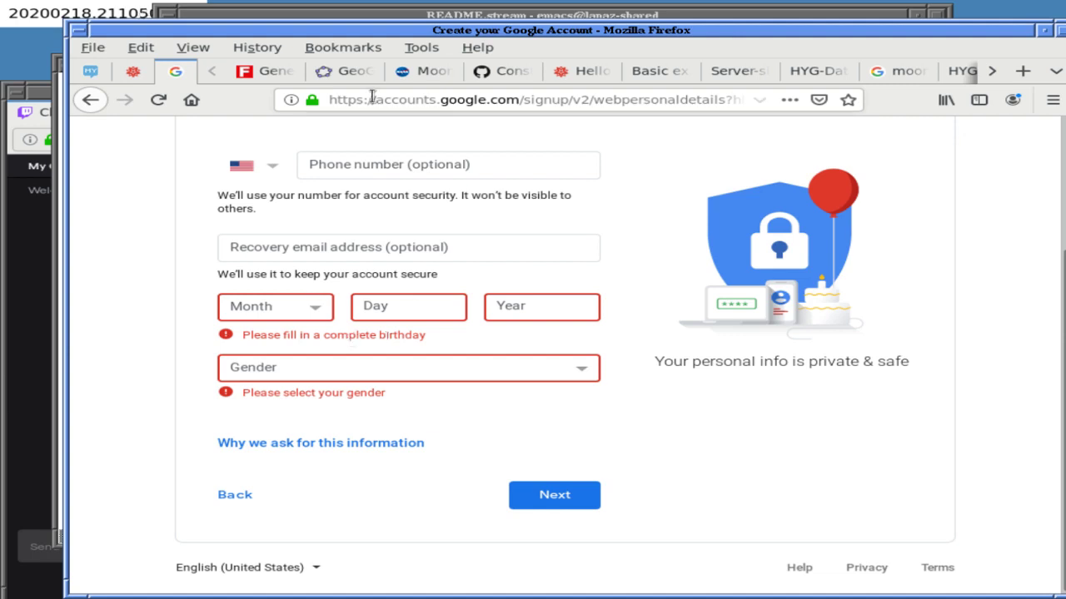
{"action": "left_click", "coordinate": [364, 15]}
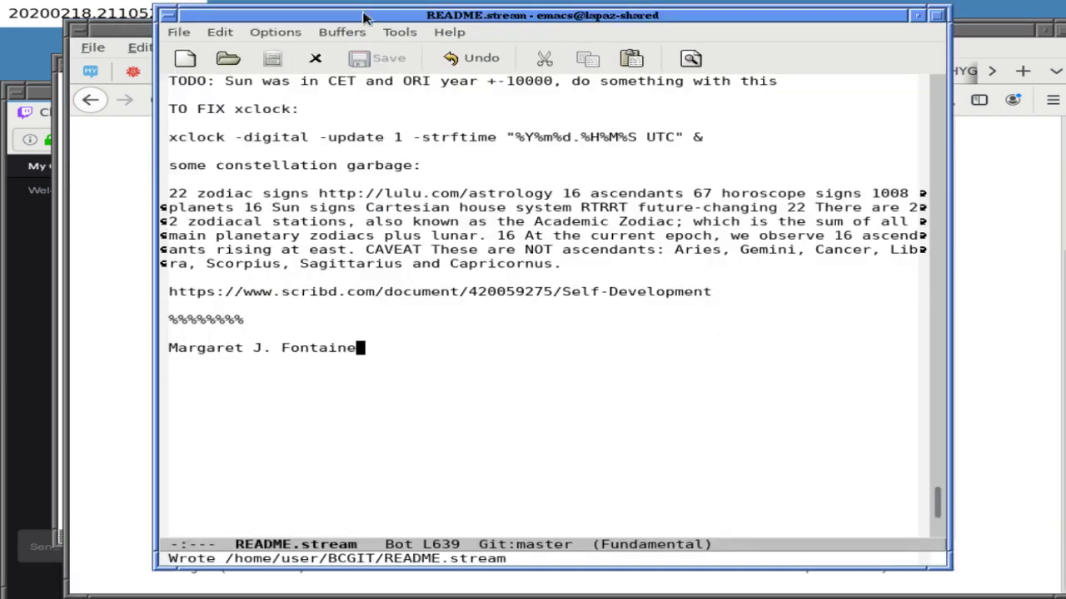
{"action": "left_click", "coordinate": [94, 94]}
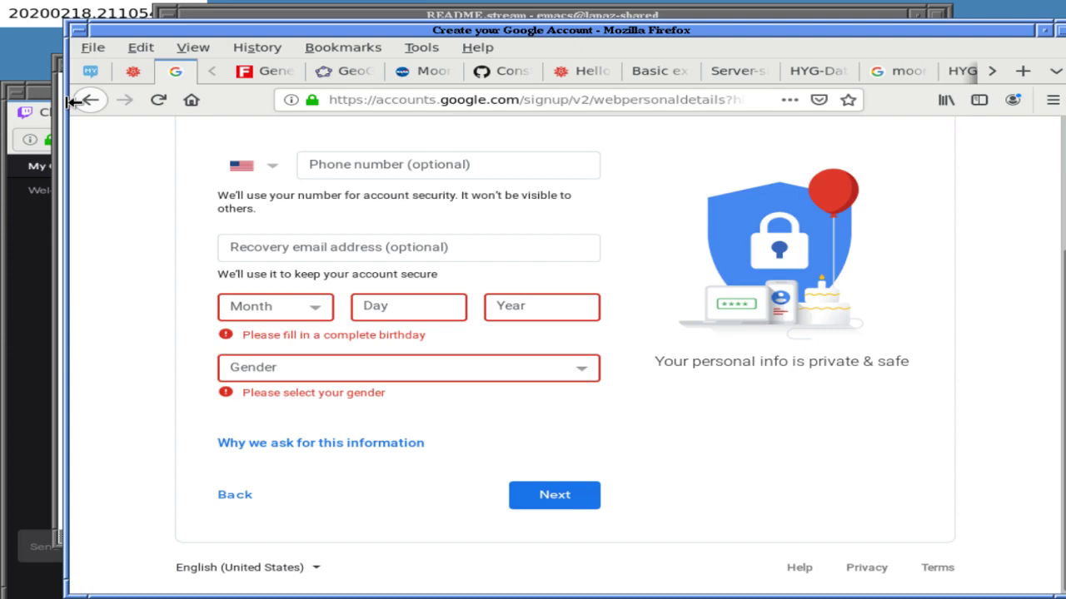
{"action": "left_click", "coordinate": [62, 115]}
- Return to the home directory and run a tab-completed command beginning with 'ra'
{"action": "type", "text": "cd"}
{"action": "key", "text": "Return"}
{"action": "type", "text": "ra"}
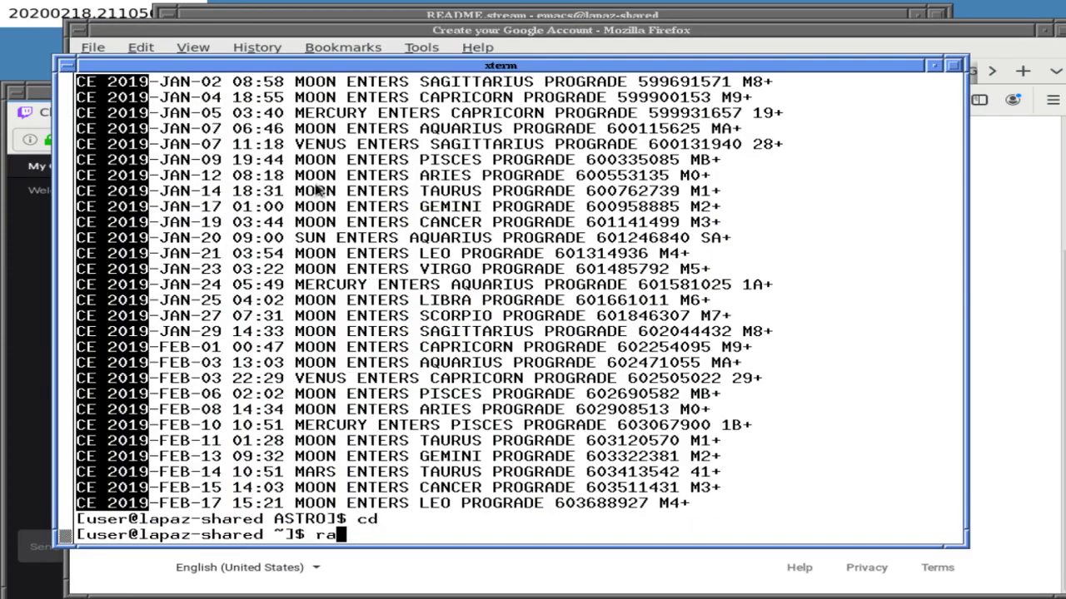
{"action": "key", "text": "Tab"}
{"action": "key", "text": "Return"}
- List the available tab completions for commands beginning with bc-rand and bc-ra
{"action": "type", "text": "bc-rand"}
{"action": "key", "text": "Tab"}
{"action": "type", "text": "o"}
{"action": "key", "text": "Tab"}
{"action": "type", "text": "m-"}
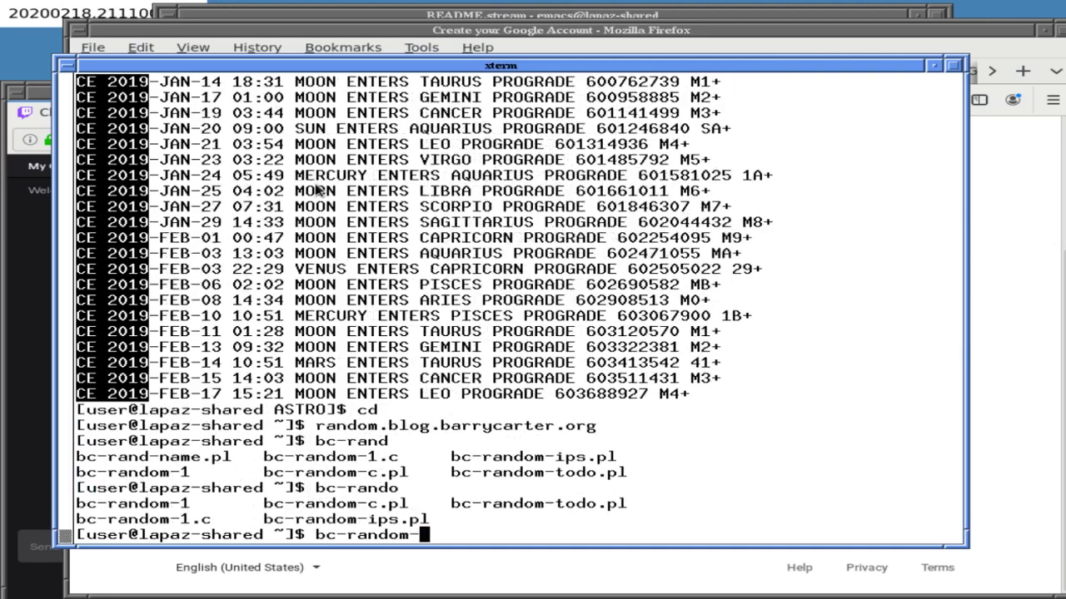
{"action": "key", "text": "BackSpace"}
{"action": "key", "text": "BackSpace"}
{"action": "key", "text": "BackSpace"}
{"action": "key", "text": "BackSpace"}
{"action": "key", "text": "BackSpace"}
{"action": "key", "text": "Tab"}
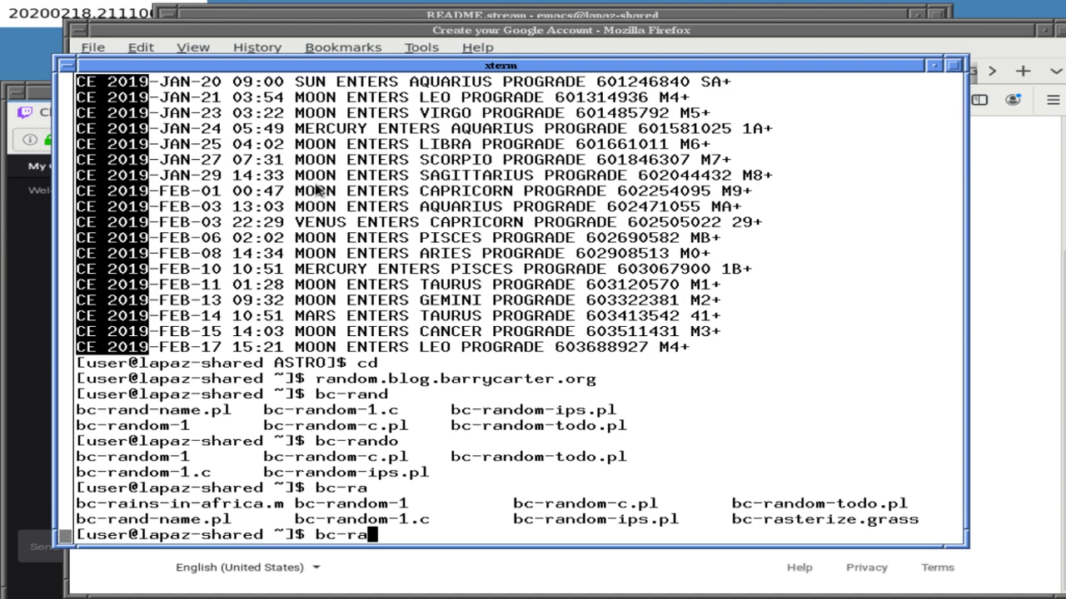
- Run 'which rand' to check for a rand command, then switch back to README.stream
{"action": "key", "text": "ctrl+u"}
{"action": "type", "text": "which rand"}
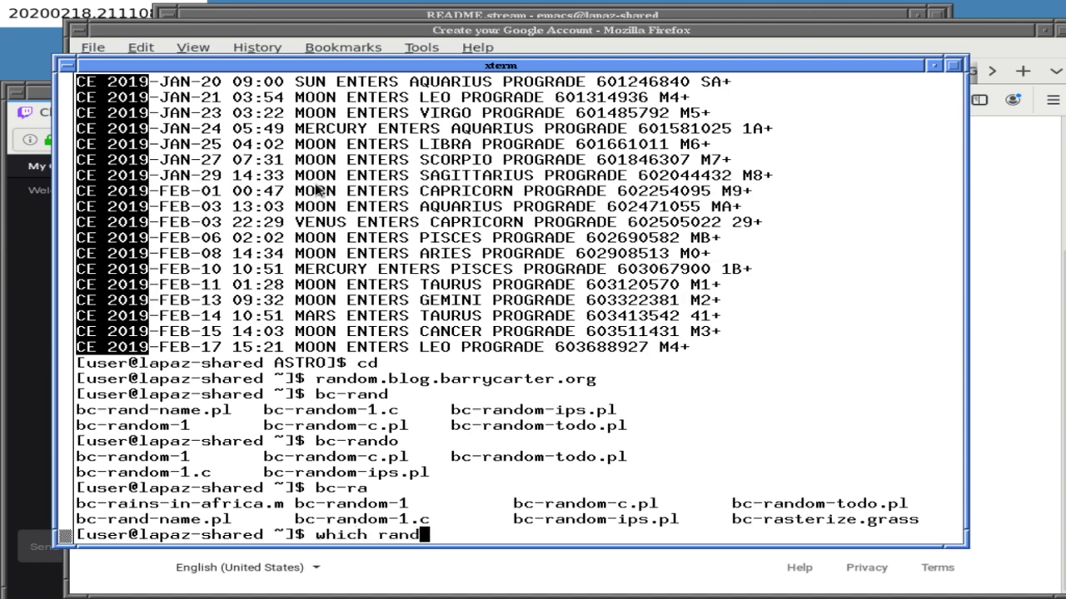
{"action": "key", "text": "Return"}
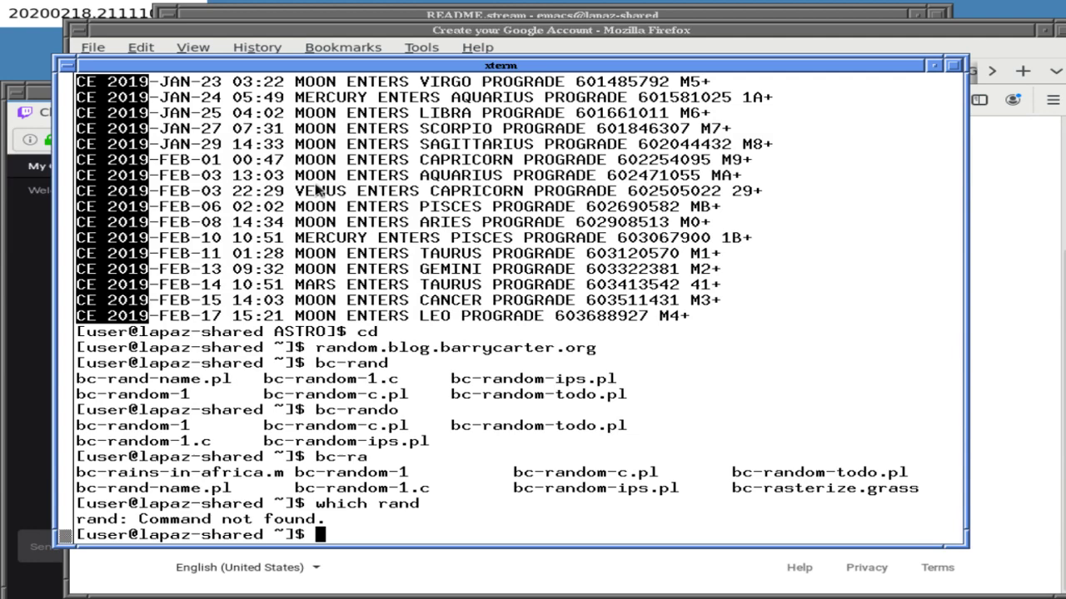
{"action": "left_click", "coordinate": [591, 583]}
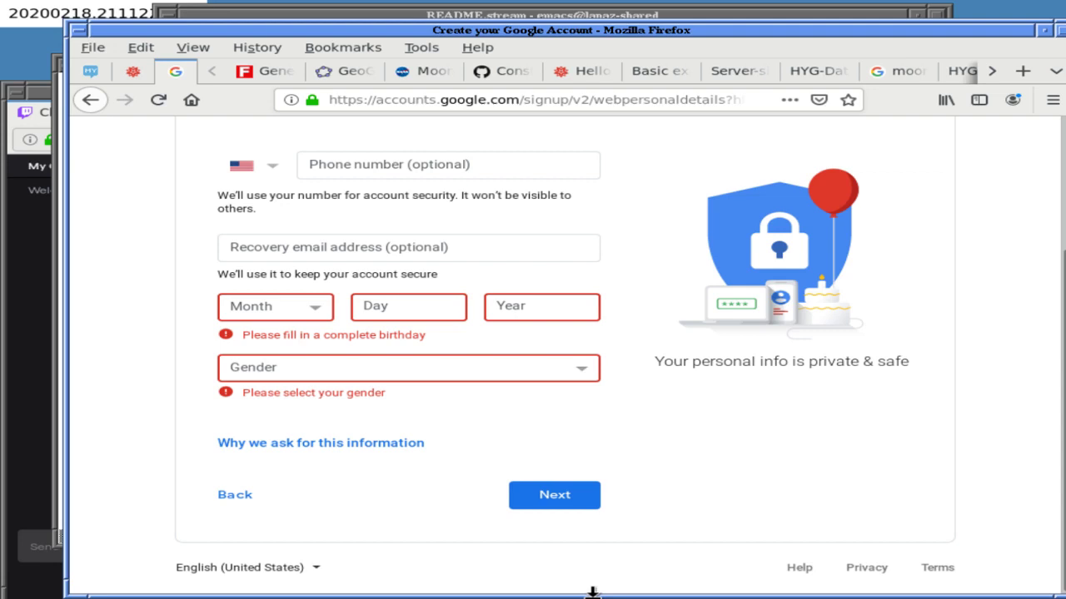
{"action": "key", "text": "alt+Tab"}
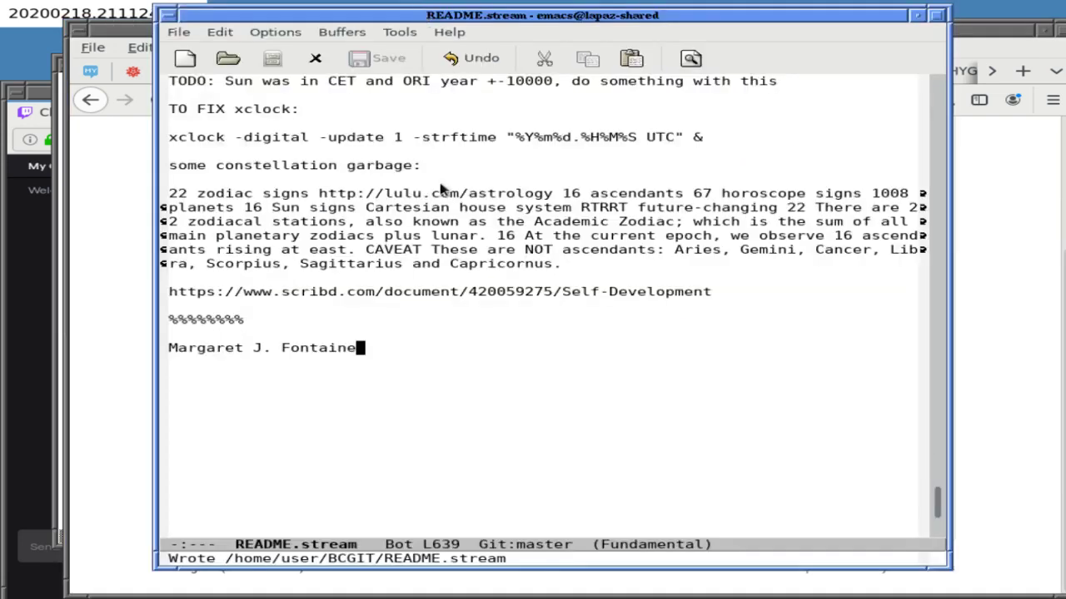
- Open ~/BCGIT/aliases.txt and add the comment '# generate a random number between' at its end
{"action": "key", "text": "ctrl+x"}
{"action": "key", "text": "ctrl+f"}
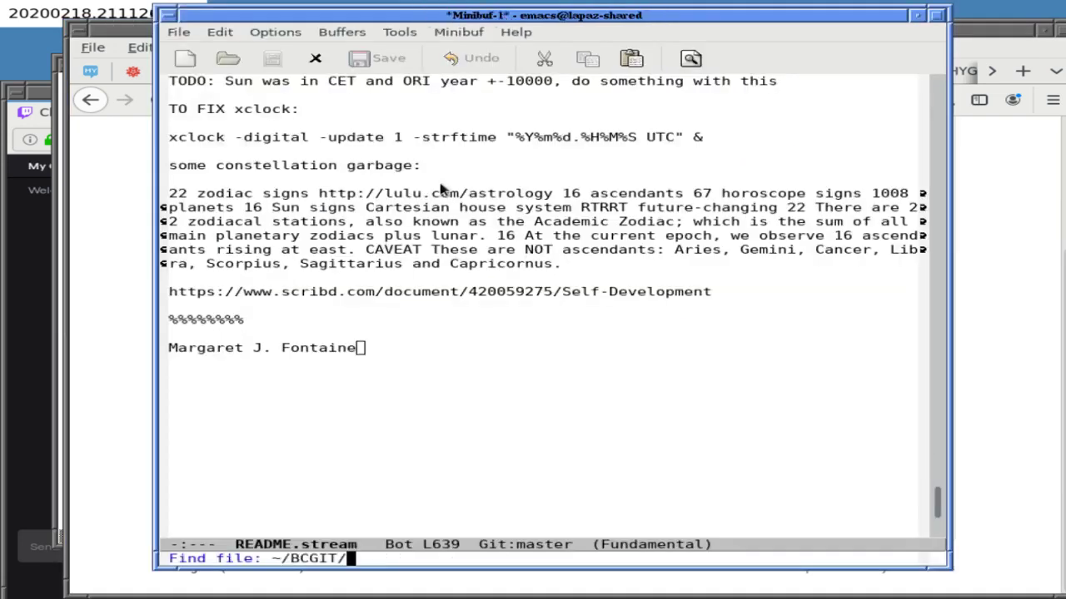
{"action": "type", "text": "aliks"}
{"action": "key", "text": "BackSpace"}
{"action": "key", "text": "BackSpace"}
{"action": "key", "text": "Tab"}
{"action": "key", "text": "Return"}
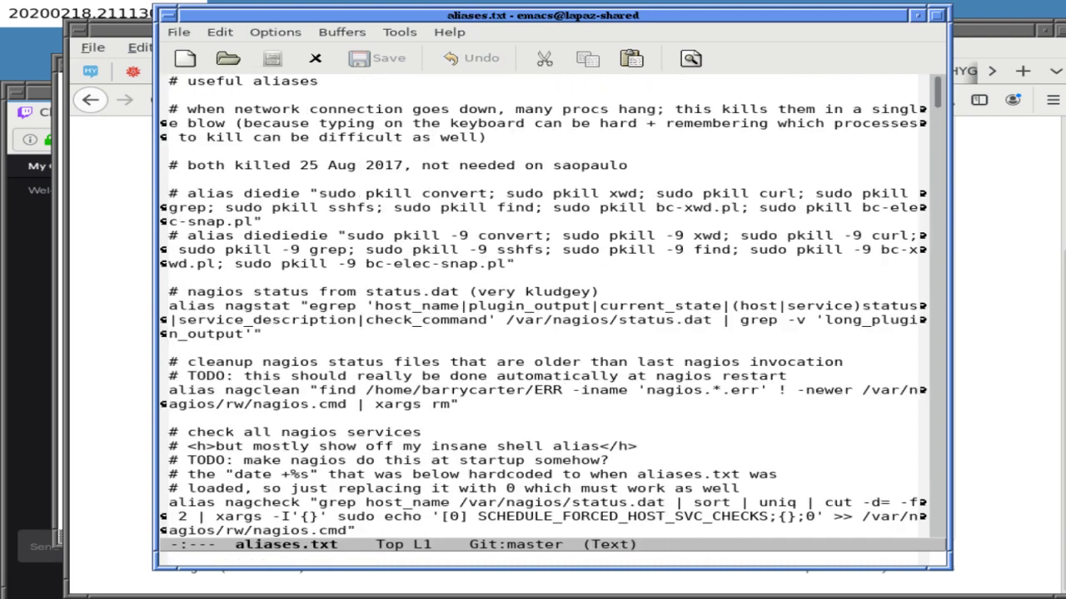
{"action": "key", "text": "alt+greater"}
{"action": "key", "text": "ctrl+l"}
{"action": "key", "text": "Up"}
{"action": "type", "text": "# generate a random n"}
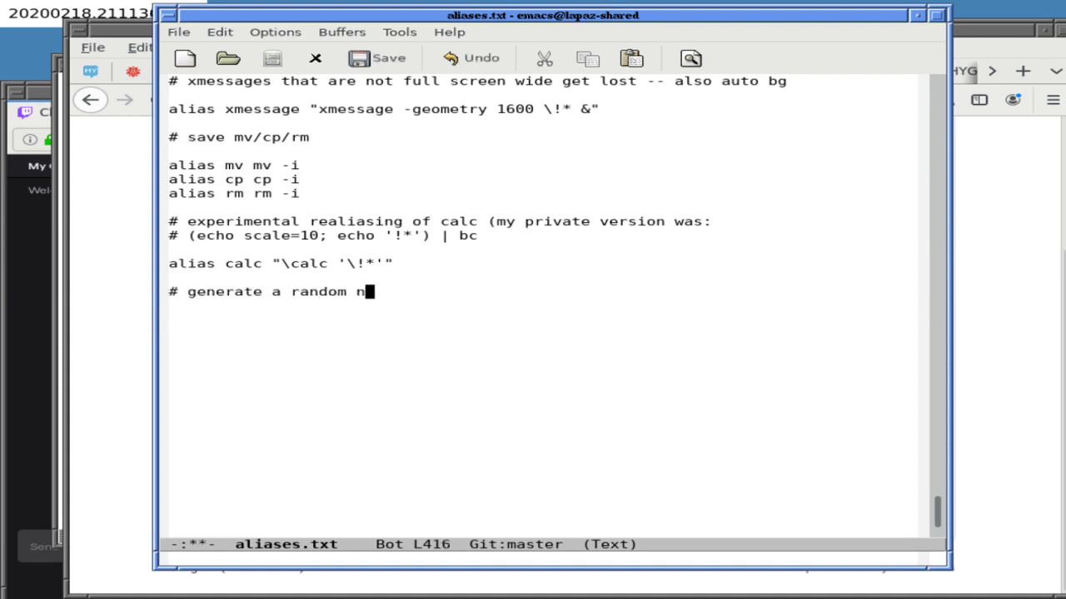
{"action": "type", "text": "umber between"}
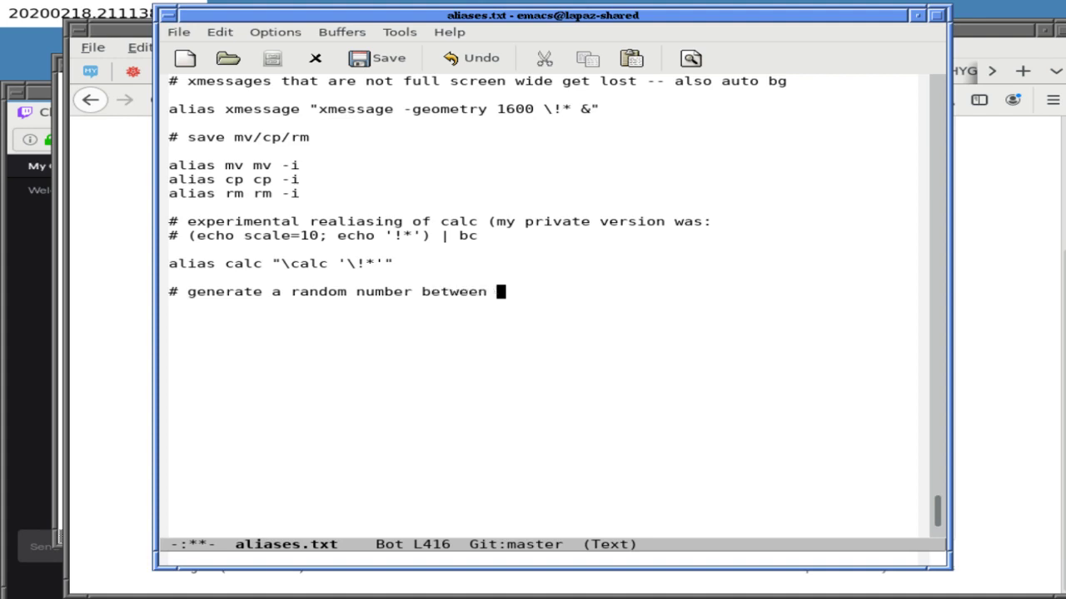
- Add blank lines below the new comment, briefly pasting and then removing a copied name
{"action": "left_click", "coordinate": [528, 583]}
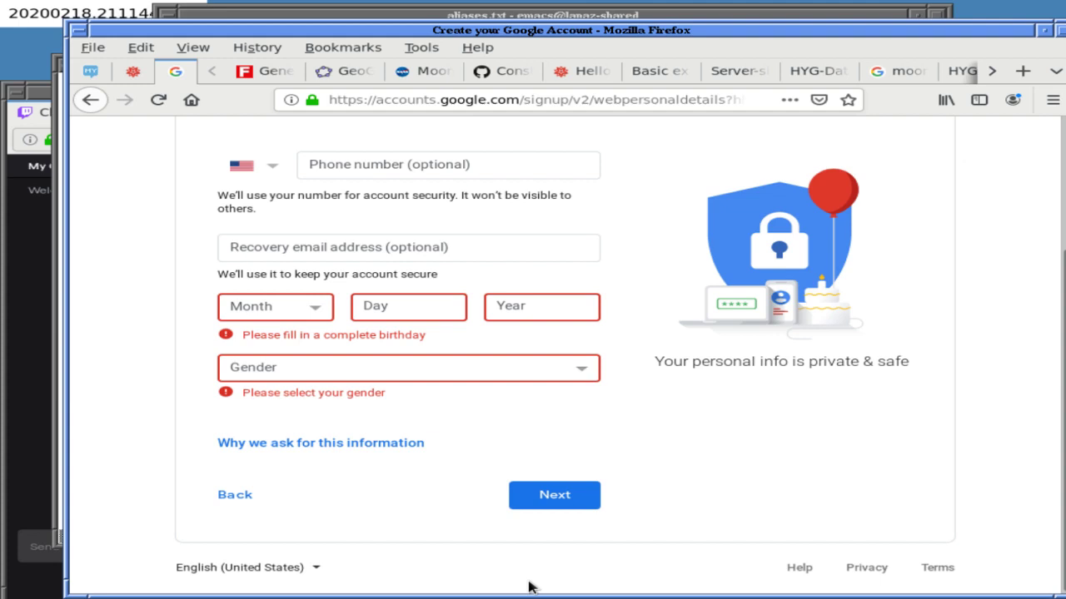
{"action": "left_click", "coordinate": [268, 15]}
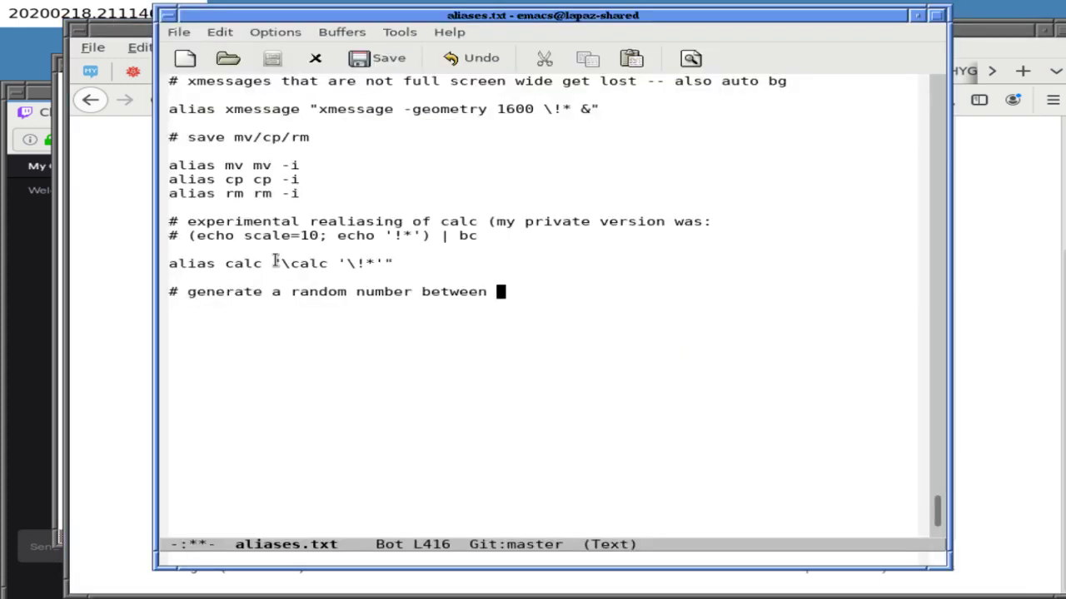
{"action": "key", "text": "Return"}
{"action": "key", "text": "Return"}
{"action": "key", "text": "ctrl+y"}
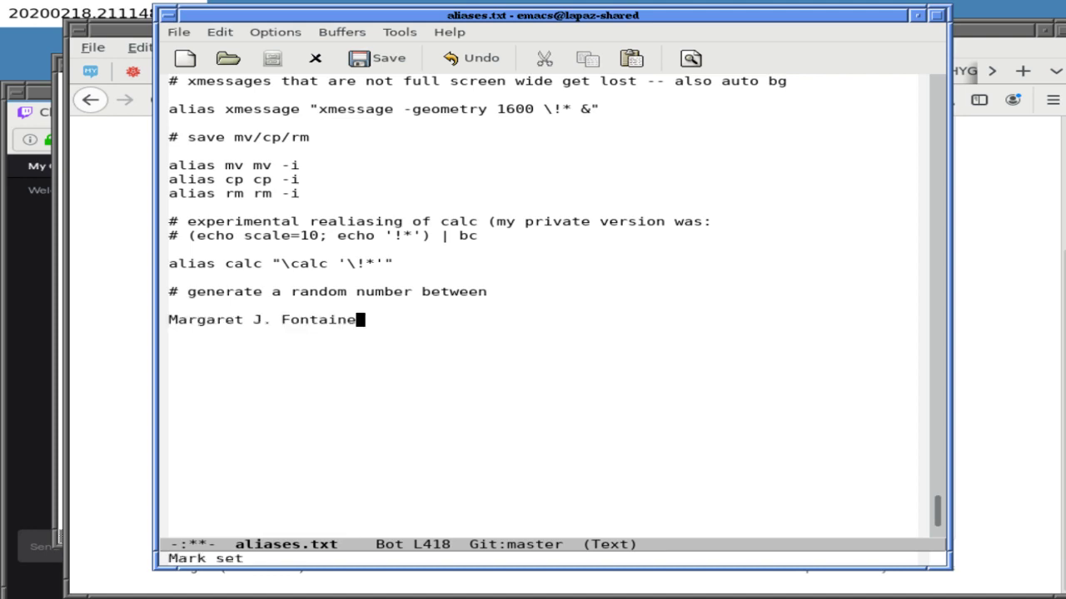
{"action": "key", "text": "ctrl+w"}
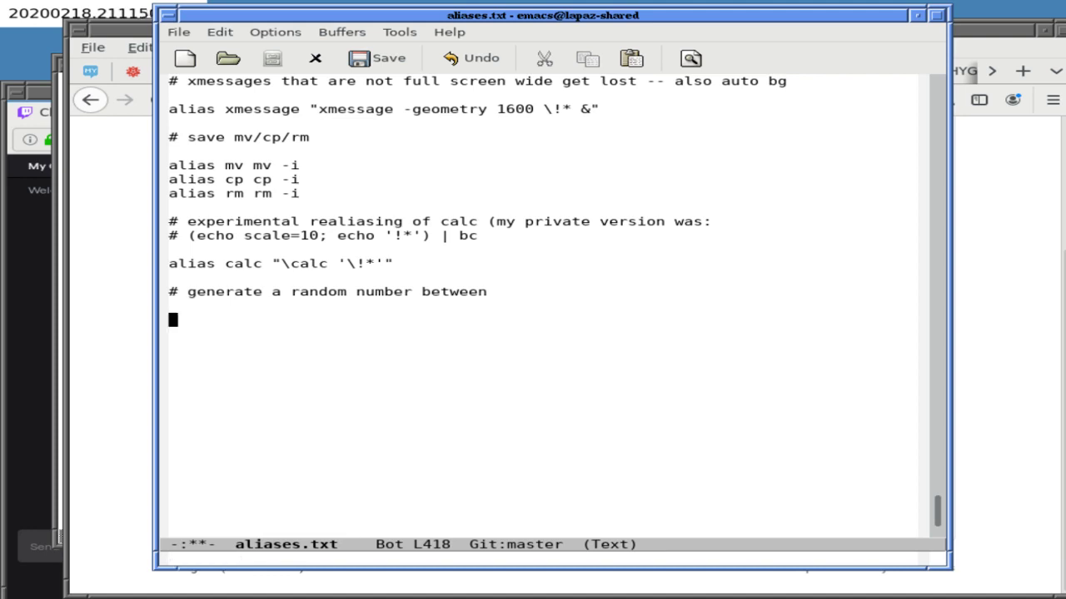
{"action": "left_click", "coordinate": [431, 589]}
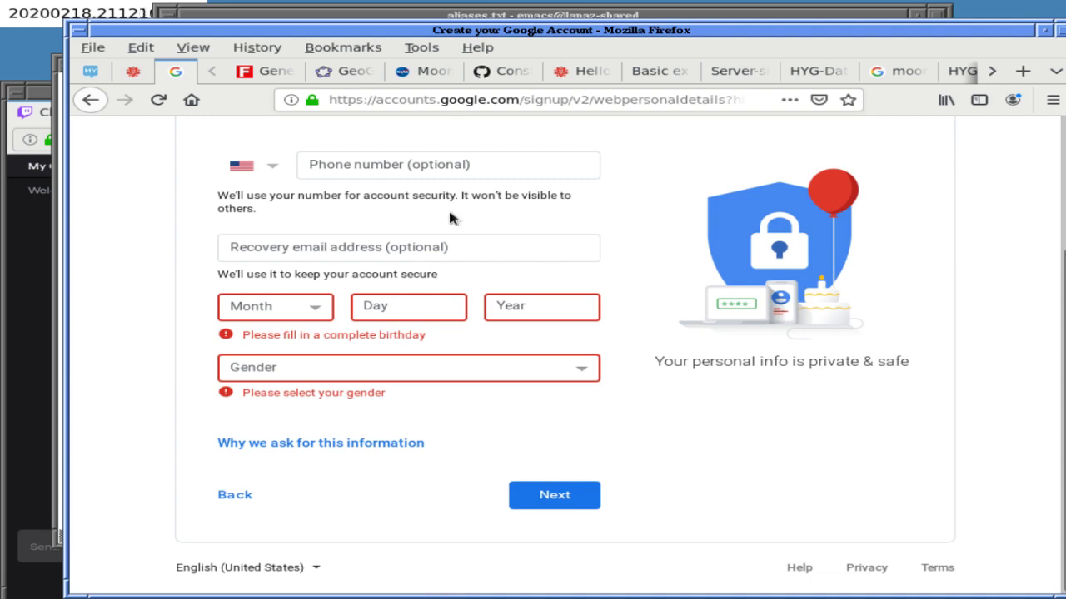
{"action": "left_click", "coordinate": [487, 15]}
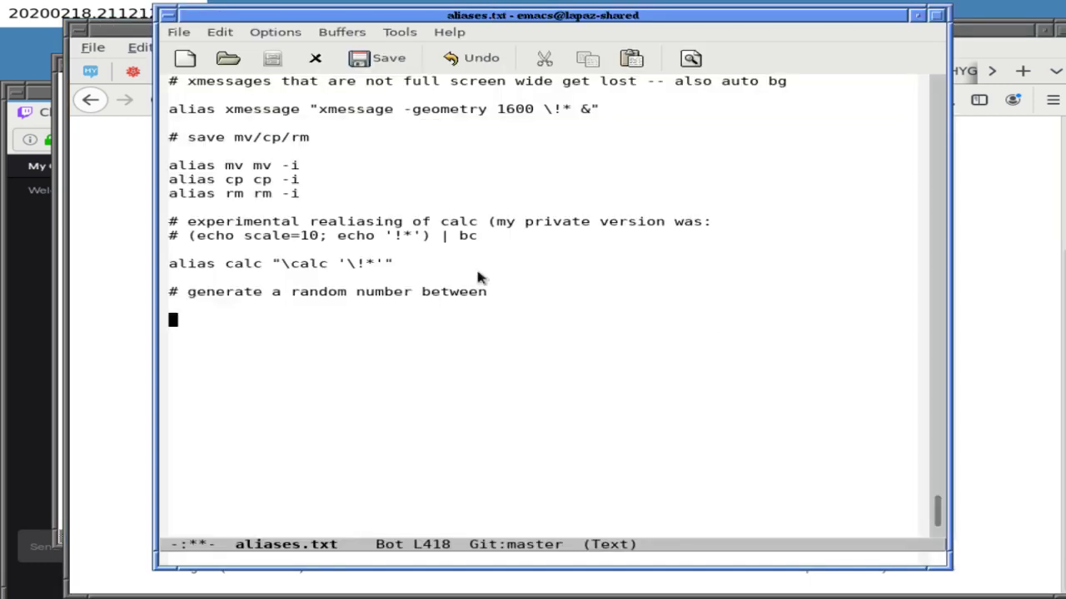
- Split the window, show README.stream, revert it from disk, add a blank line and save
{"action": "key", "text": "ctrl+x"}
{"action": "key", "text": "2"}
{"action": "key", "text": "ctrl+x"}
{"action": "key", "text": "b"}
{"action": "key", "text": "Return"}
{"action": "key", "text": "Return"}
{"action": "key", "text": "r"}
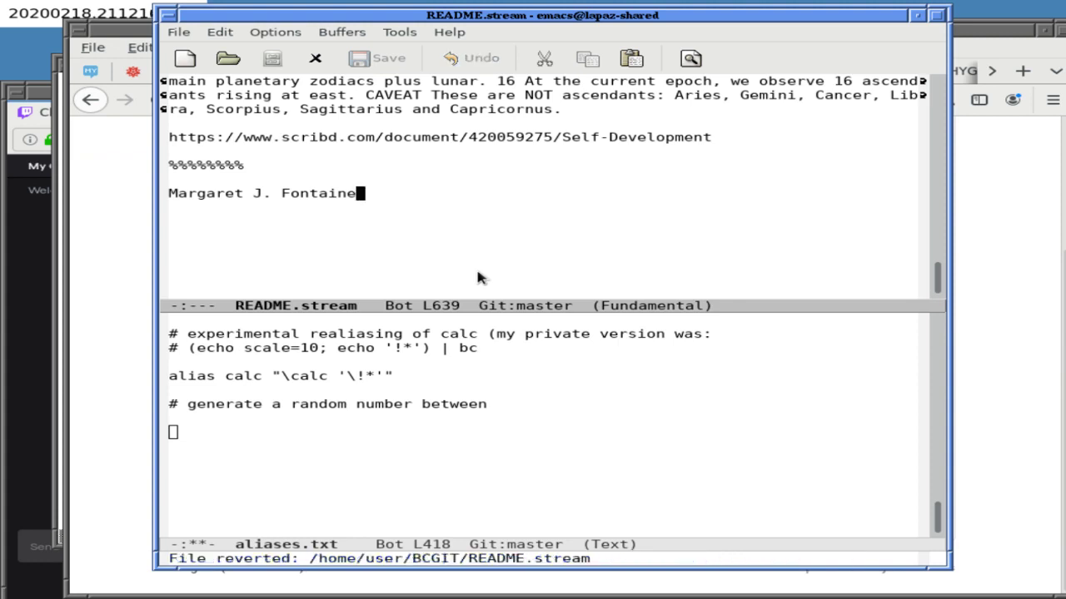
{"action": "key", "text": "Down"}
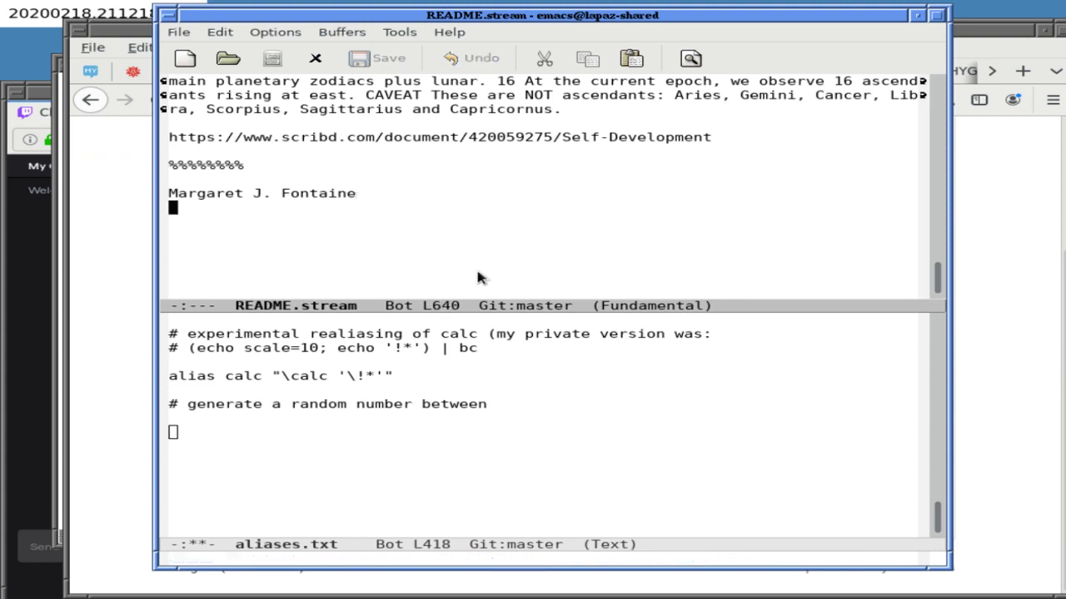
{"action": "key", "text": "Return"}
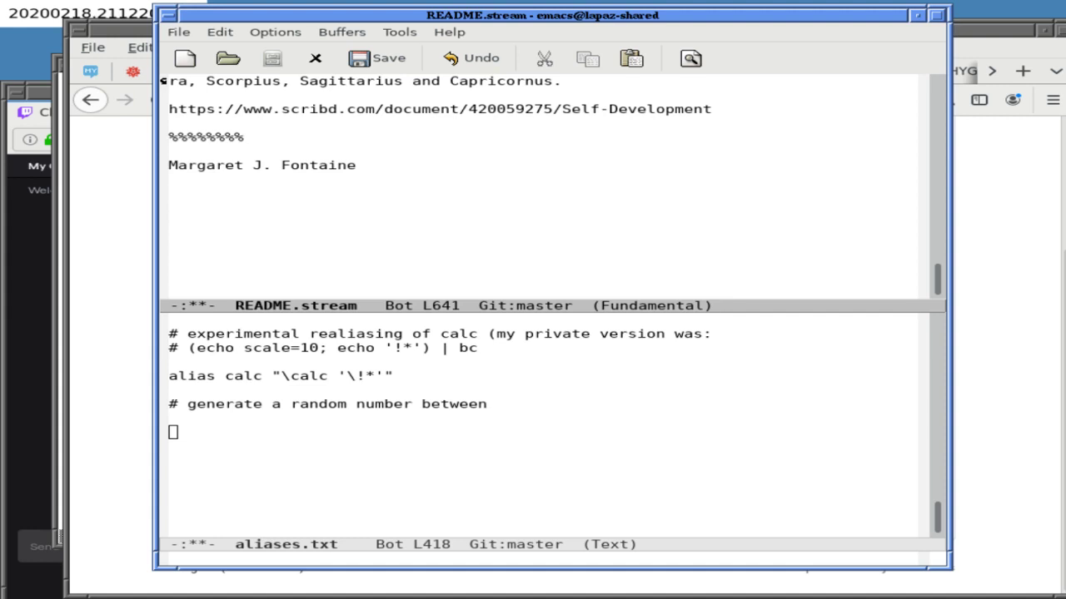
{"action": "key", "text": "ctrl+x"}
{"action": "key", "text": "ctrl+s"}
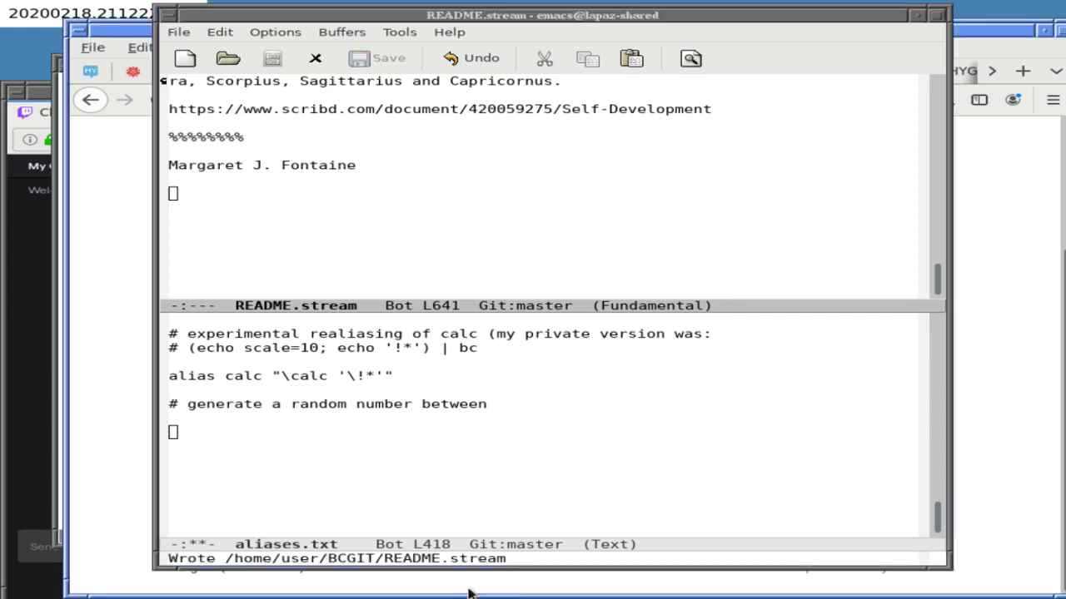
- Save README.stream again after removing stray characters, then close its buffer
{"action": "left_click", "coordinate": [469, 591]}
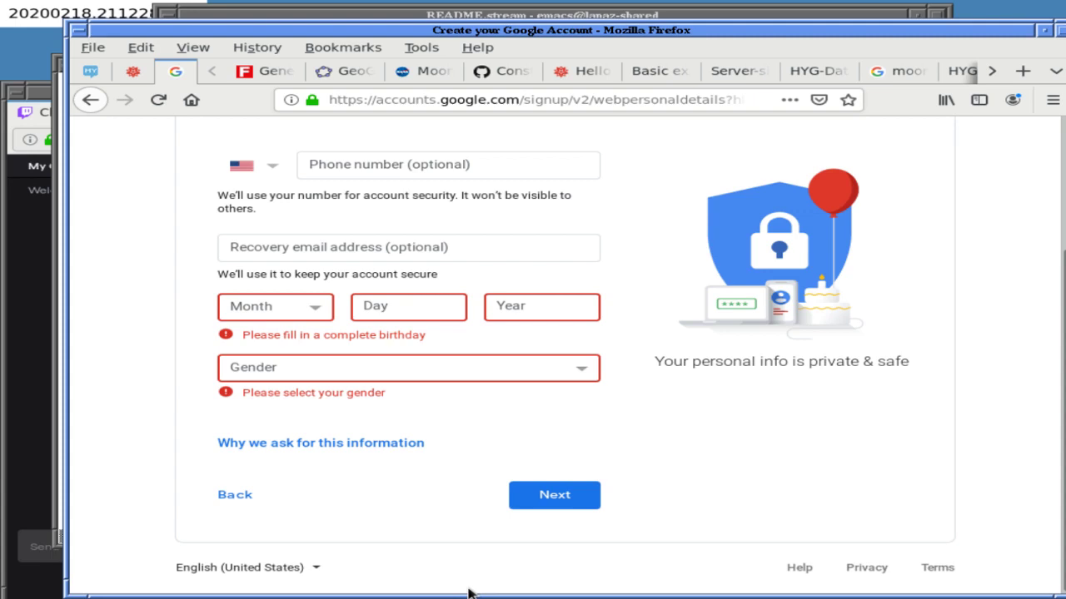
{"action": "left_click", "coordinate": [480, 17]}
{"action": "type", "text": "r"}
{"action": "key", "text": "BackSpace"}
{"action": "key", "text": "ctrl+x"}
{"action": "key", "text": "ctrl+s"}
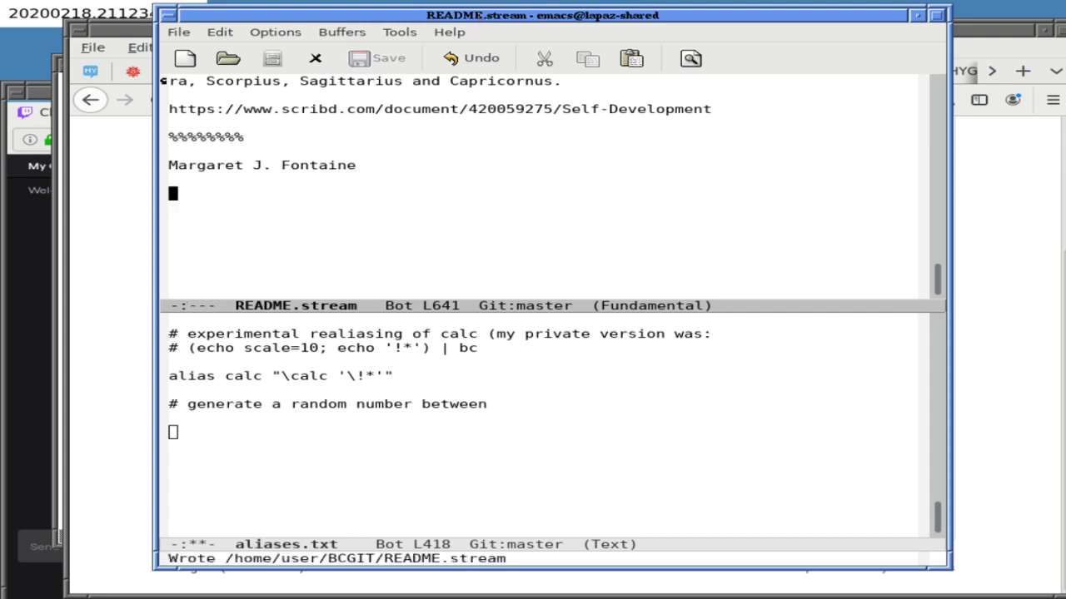
{"action": "left_click", "coordinate": [466, 587]}
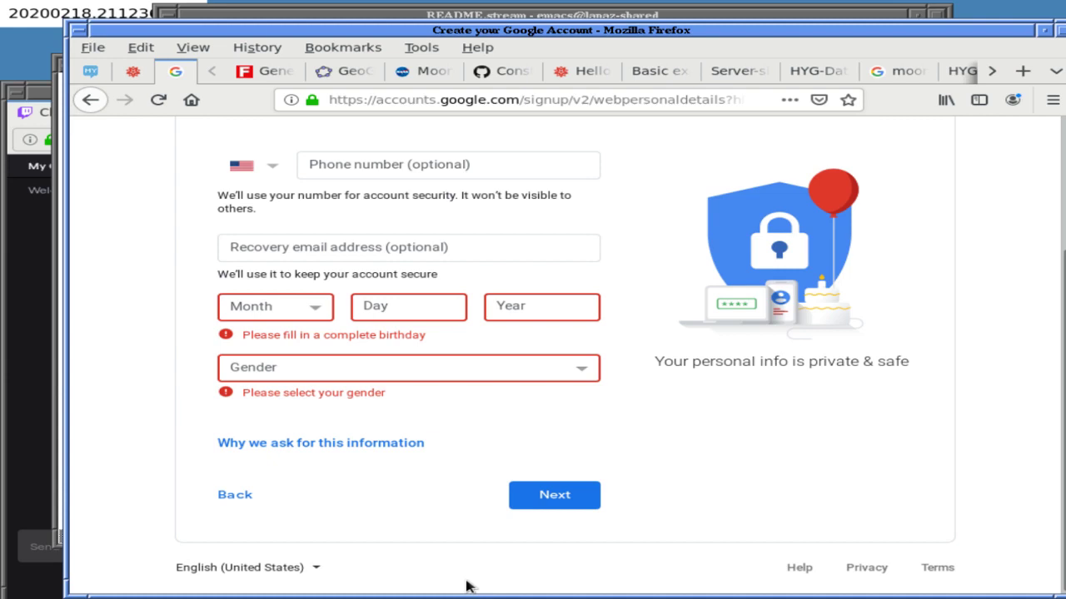
{"action": "left_click", "coordinate": [446, 15]}
{"action": "type", "text": "r"}
{"action": "key", "text": "BackSpace"}
{"action": "key", "text": "ctrl+x"}
{"action": "key", "text": "ctrl+s"}
{"action": "key", "text": "ctrl+x"}
{"action": "key", "text": "k"}
{"action": "key", "text": "Return"}
- Reopen README.stream in the upper pane and jump to its end
{"action": "key", "text": "ctrl+x"}
{"action": "key", "text": "ctrl+f"}
{"action": "type", "text": "README.stream"}
{"action": "key", "text": "Return"}
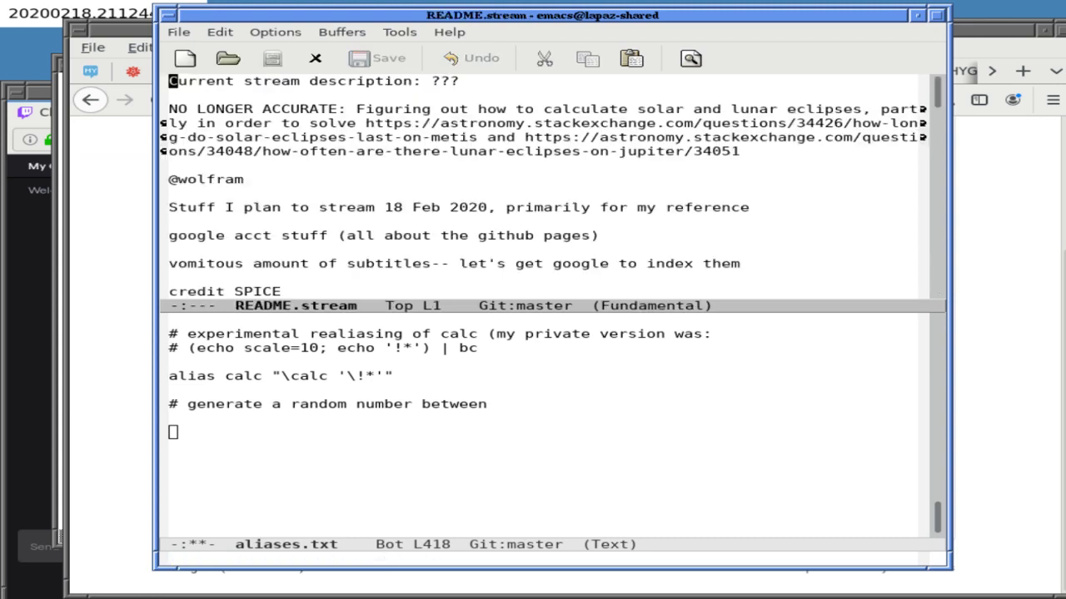
{"action": "key", "text": "alt+greater"}
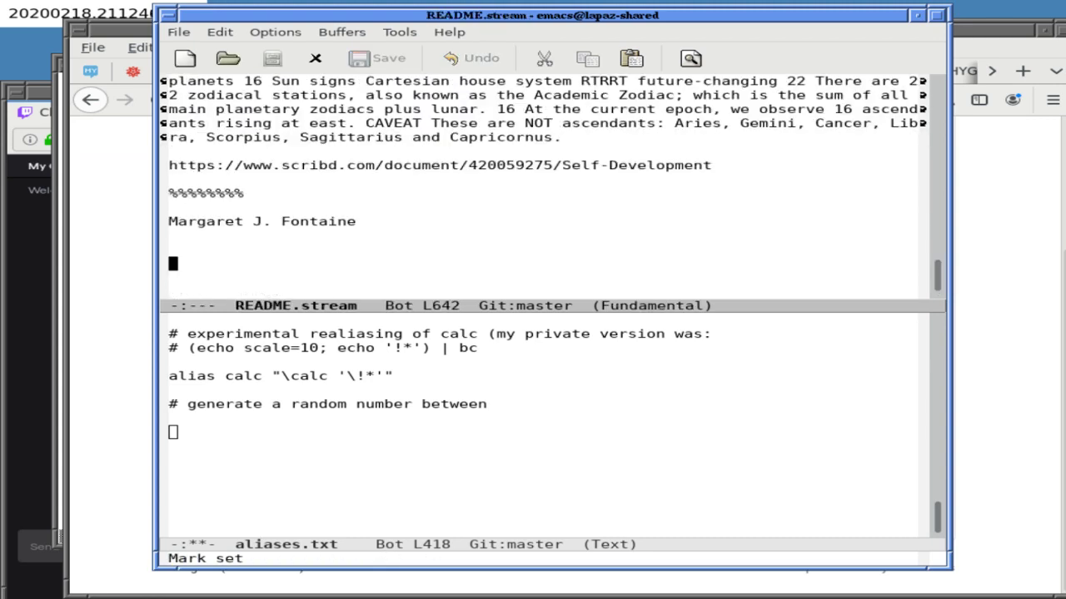
{"action": "left_click", "coordinate": [374, 593]}
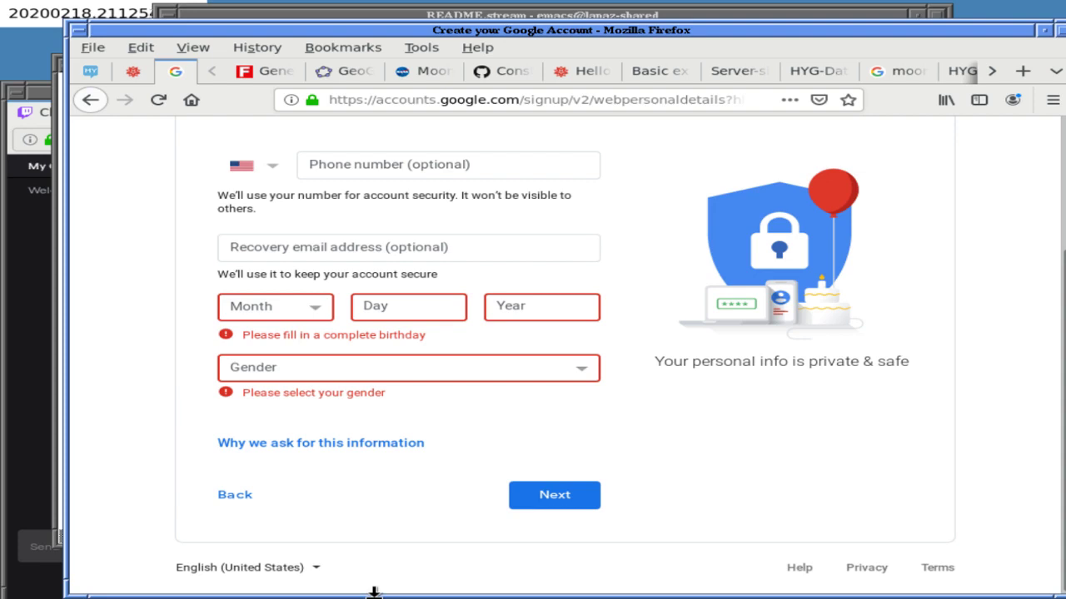
{"action": "left_click", "coordinate": [508, 16]}
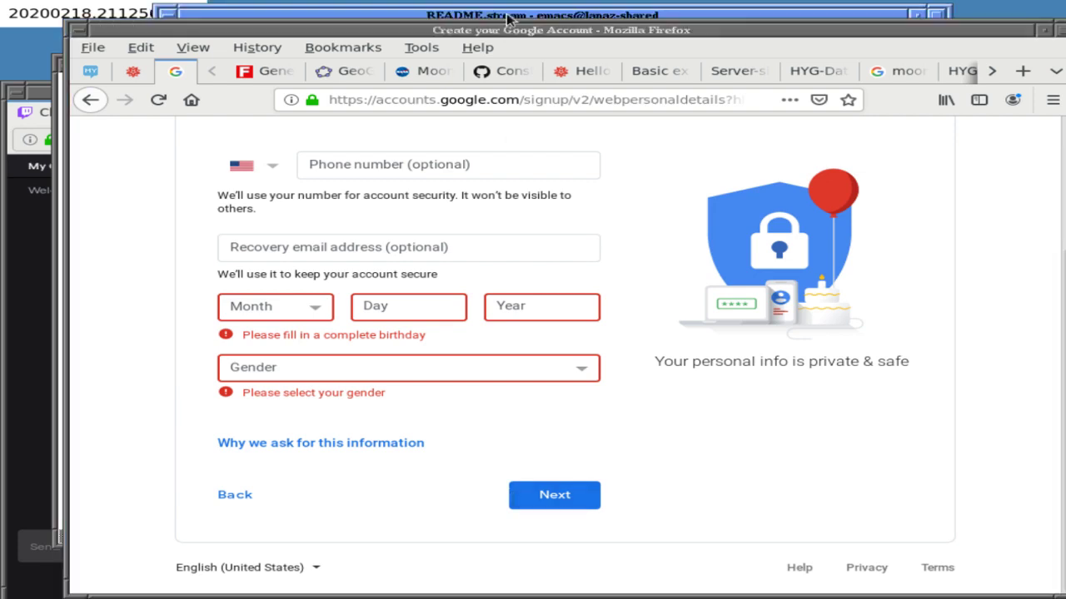
{"action": "key", "text": "ctrl+space"}
{"action": "type", "text": "r"}
{"action": "key", "text": "BackSpace"}
- Close README.stream, discarding its unsaved changes, then reopen it at the end of the file
{"action": "key", "text": "ctrl+x"}
{"action": "key", "text": "k"}
{"action": "key", "text": "Return"}
{"action": "type", "text": "yes or no)"}
{"action": "key", "text": "Return"}
{"action": "key", "text": "ctrl+x"}
{"action": "key", "text": "ctrl+f"}
{"action": "type", "text": "README.stream"}
{"action": "key", "text": "Return"}
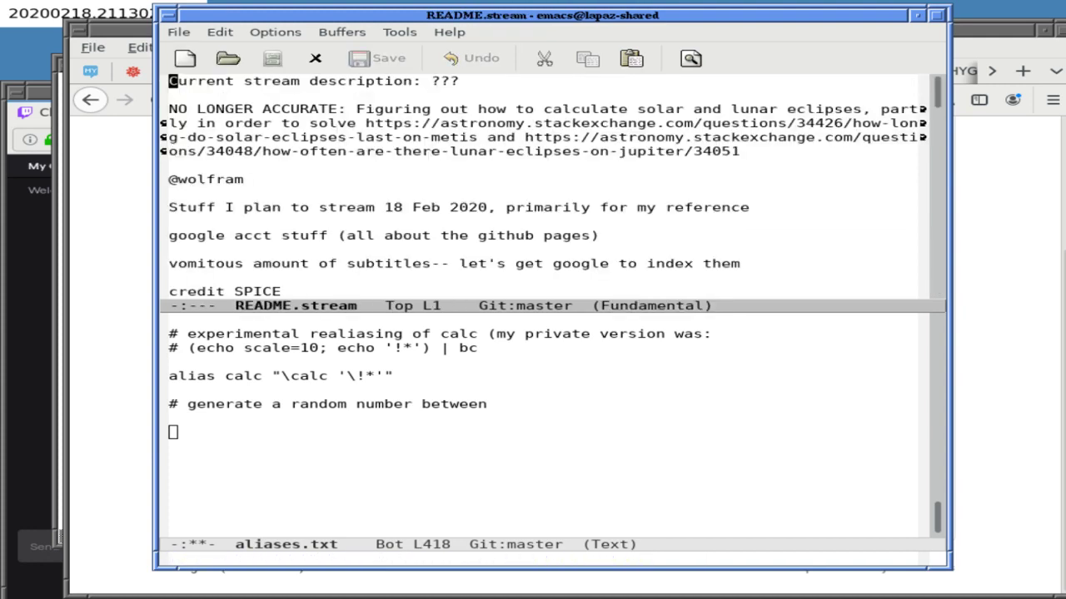
{"action": "key", "text": "alt+shift+period"}
{"action": "key", "text": "BackSpace"}
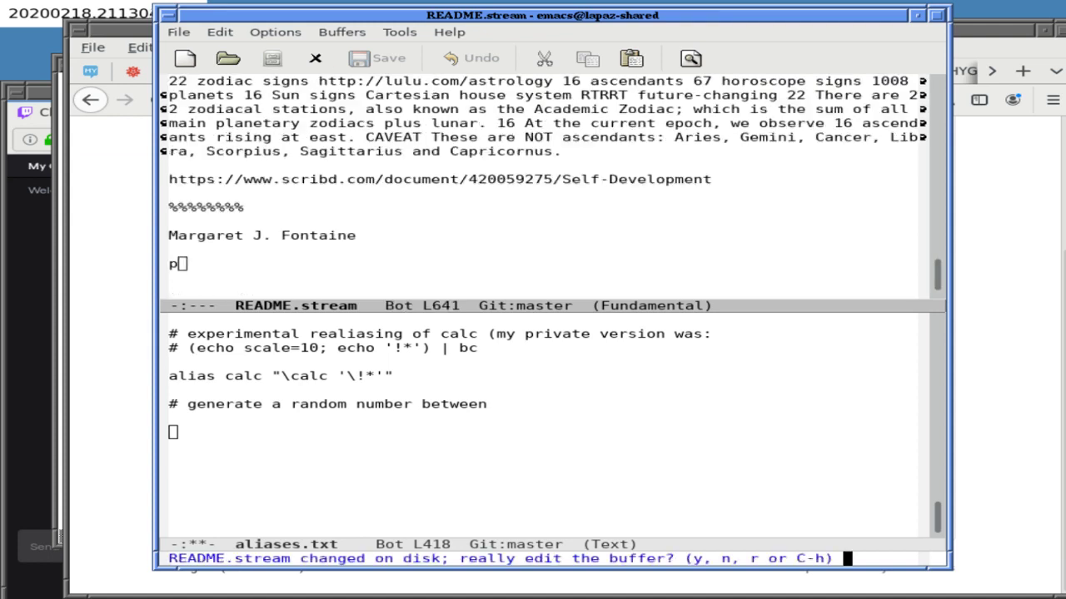
- Reload README.stream and begin the line 'alias rand "' in aliases.txt
{"action": "key", "text": "r"}
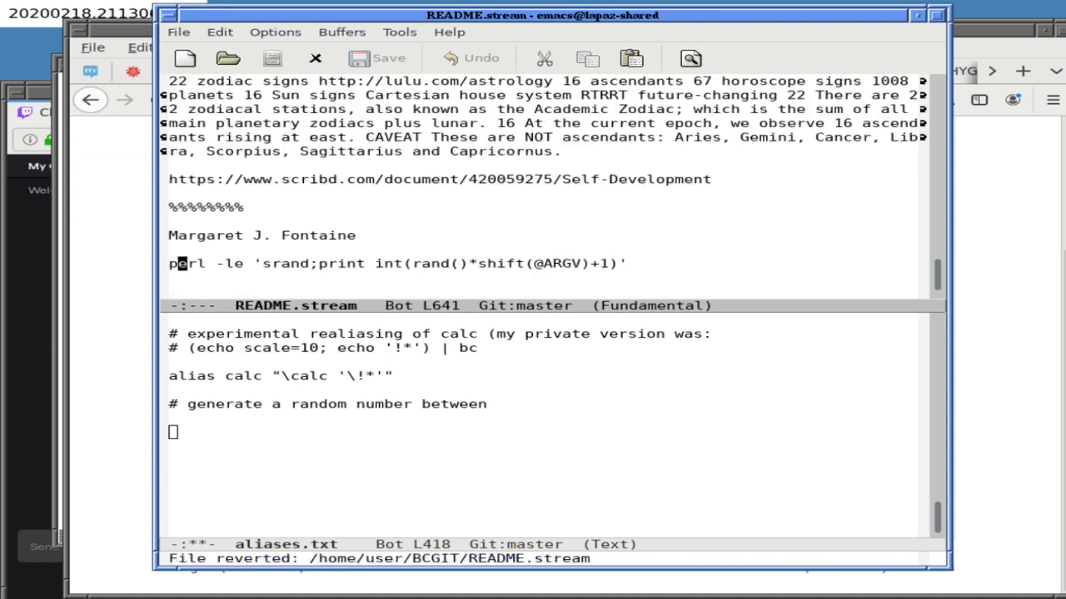
{"action": "key", "text": "Up"}
{"action": "key", "text": "Down"}
{"action": "key", "text": "ctrl+x"}
{"action": "type", "text": "oalias rand"}
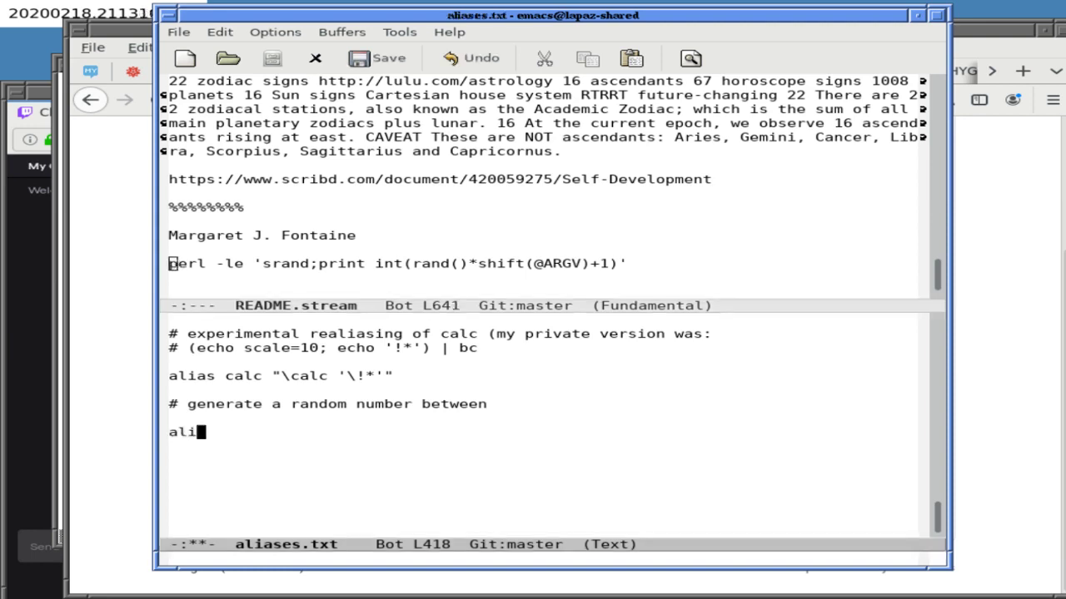
{"action": "type", "text": " \""}
{"action": "key", "text": "Up"}
- Copy the perl one-liner from README.stream into the rand alias, close the quote, and save aliases.txt
{"action": "key", "text": "ctrl+x"}
{"action": "key", "text": "o"}
{"action": "key", "text": "ctrl+k"}
{"action": "key", "text": "ctrl+y"}
{"action": "key", "text": "ctrl+x"}
{"action": "key", "text": "o"}
{"action": "key", "text": "Down"}
{"action": "key", "text": "ctrl+e"}
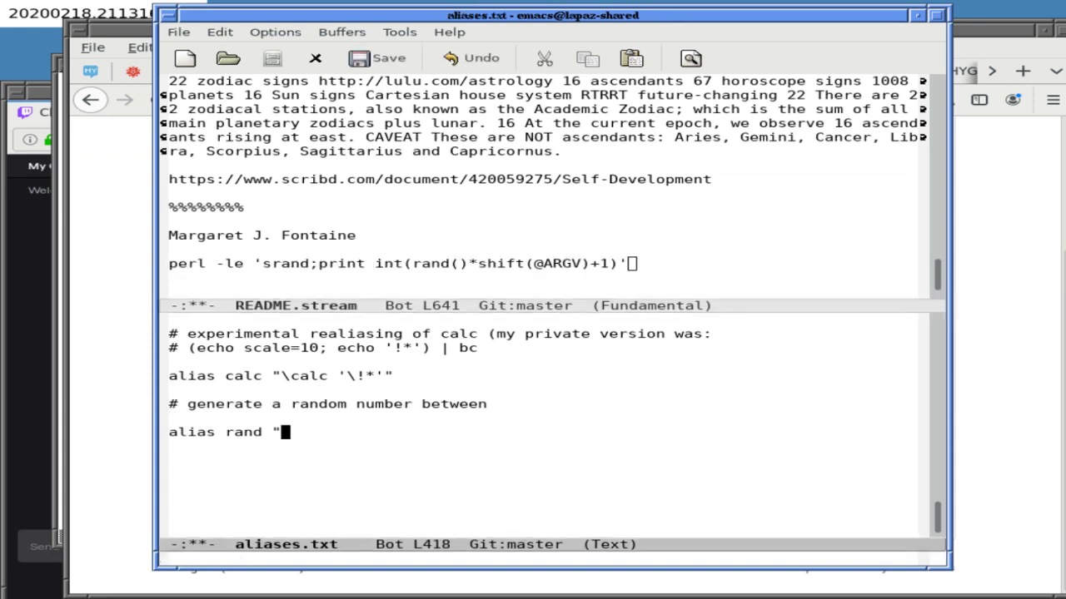
{"action": "key", "text": "ctrl+y"}
{"action": "type", "text": "\""}
{"action": "key", "text": "Return"}
{"action": "key", "text": "ctrl+x"}
{"action": "key", "text": "ctrl+s"}
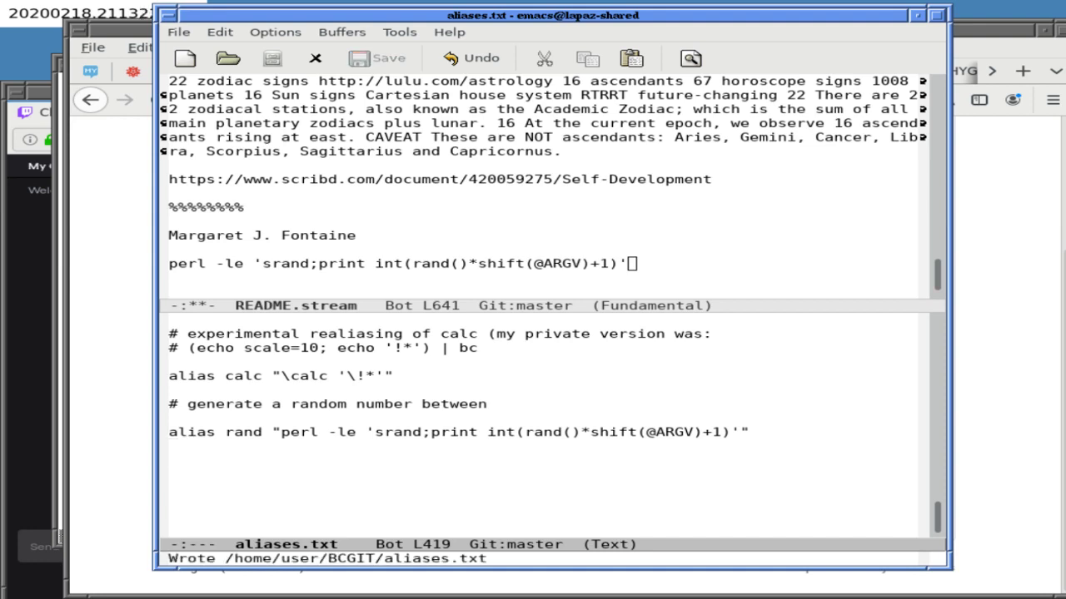
- Complete the comment as 'generate a random number between 1 and the given argument' and save aliases.txt
{"action": "key", "text": "Left"}
{"action": "key", "text": "Up"}
{"action": "key", "text": "Up"}
{"action": "type", "text": "0 and the"}
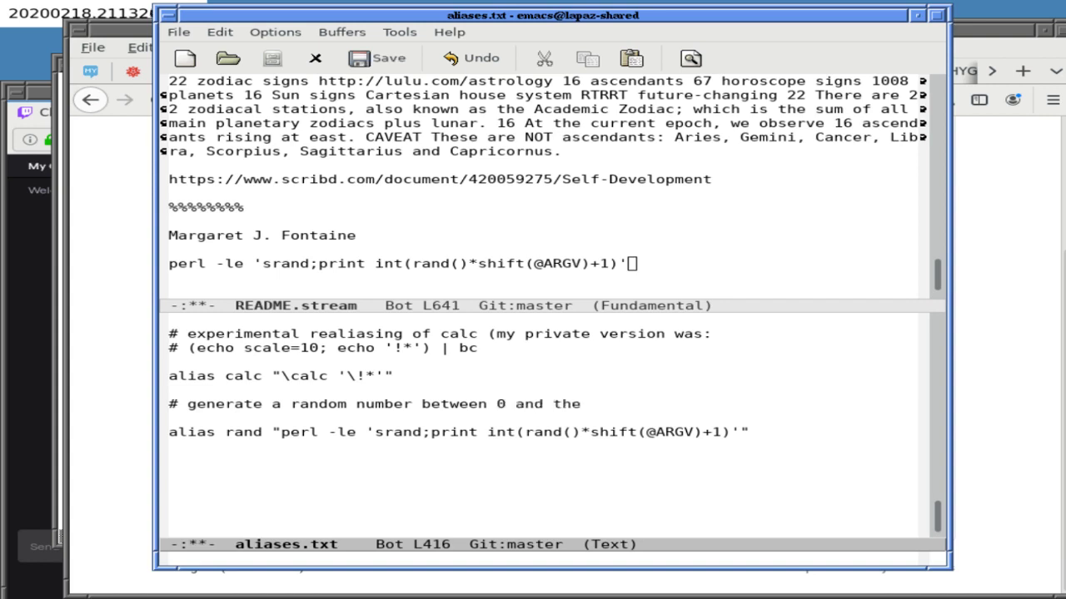
{"action": "type", "text": " given"}
{"action": "key", "text": "BackSpace"}
{"action": "key", "text": "BackSpace"}
{"action": "key", "text": "BackSpace"}
{"action": "key", "text": "BackSpace"}
{"action": "key", "text": "BackSpace"}
{"action": "key", "text": "BackSpace"}
{"action": "key", "text": "BackSpace"}
{"action": "key", "text": "BackSpace"}
{"action": "key", "text": "BackSpace"}
{"action": "key", "text": "BackSpace"}
{"action": "key", "text": "BackSpace"}
{"action": "key", "text": "BackSpace"}
{"action": "key", "text": "BackSpace"}
{"action": "key", "text": "BackSpace"}
{"action": "key", "text": "BackSpace"}
{"action": "type", "text": "1 "}
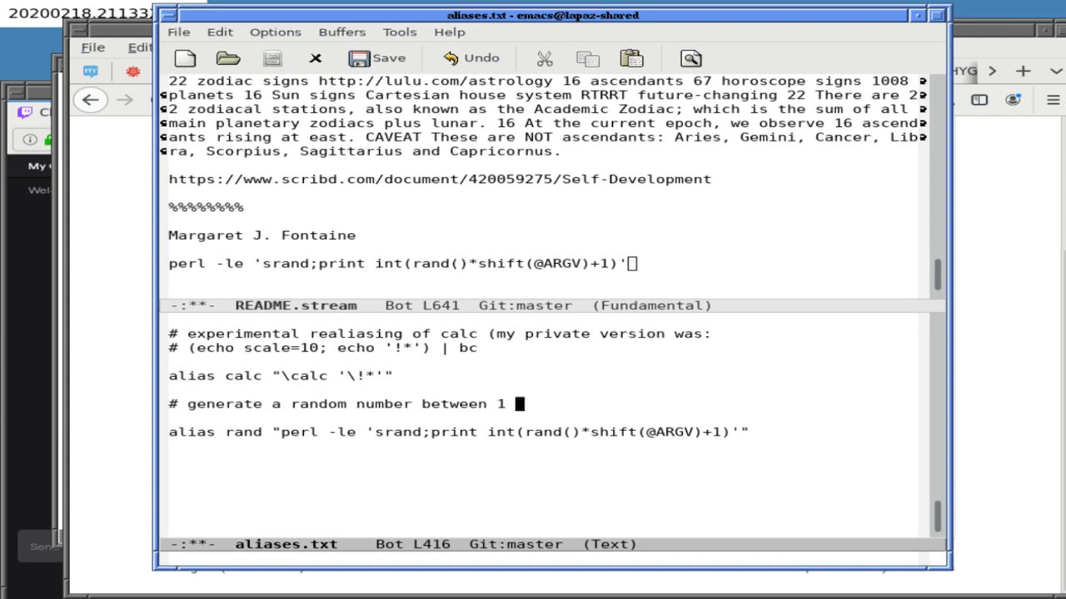
{"action": "type", "text": "and the given argument"}
{"action": "key", "text": "Down"}
{"action": "key", "text": "ctrl+x"}
{"action": "key", "text": "ctrl+s"}
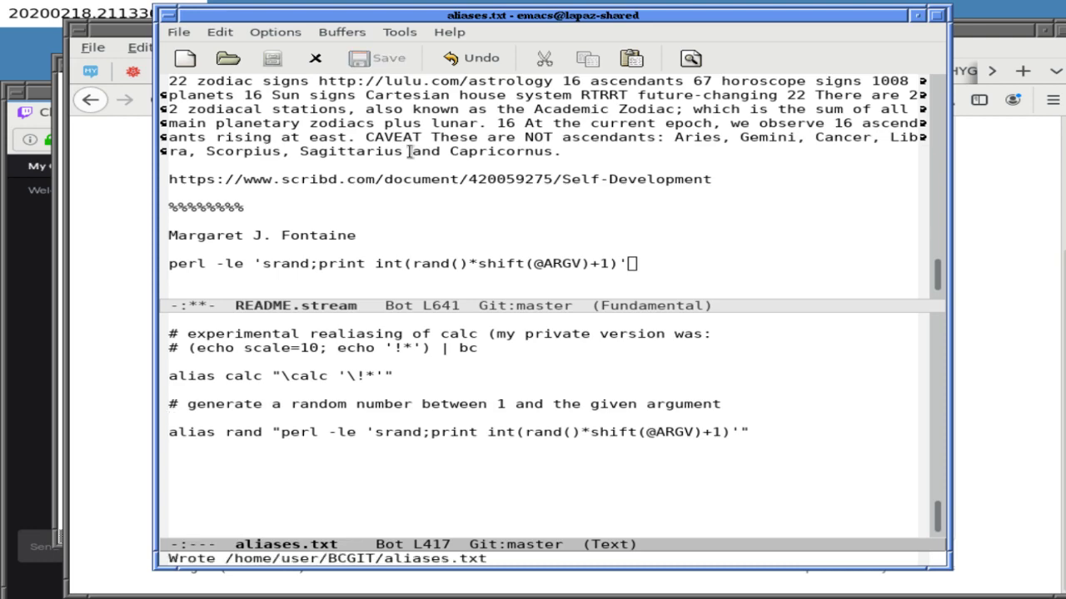
{"action": "left_click", "coordinate": [69, 145]}
{"action": "key", "text": "alt+Tab"}
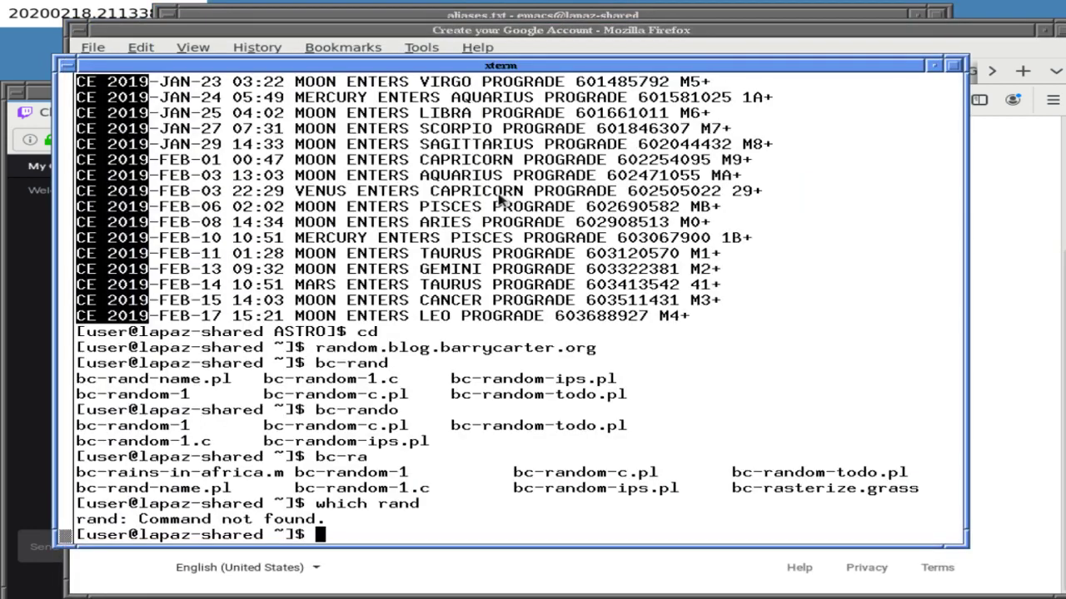
- Return to the home directory and run source ~/.tcshrc to load the new alias
{"action": "type", "text": "cds"}
{"action": "key", "text": "Return"}
{"action": "type", "text": "cd"}
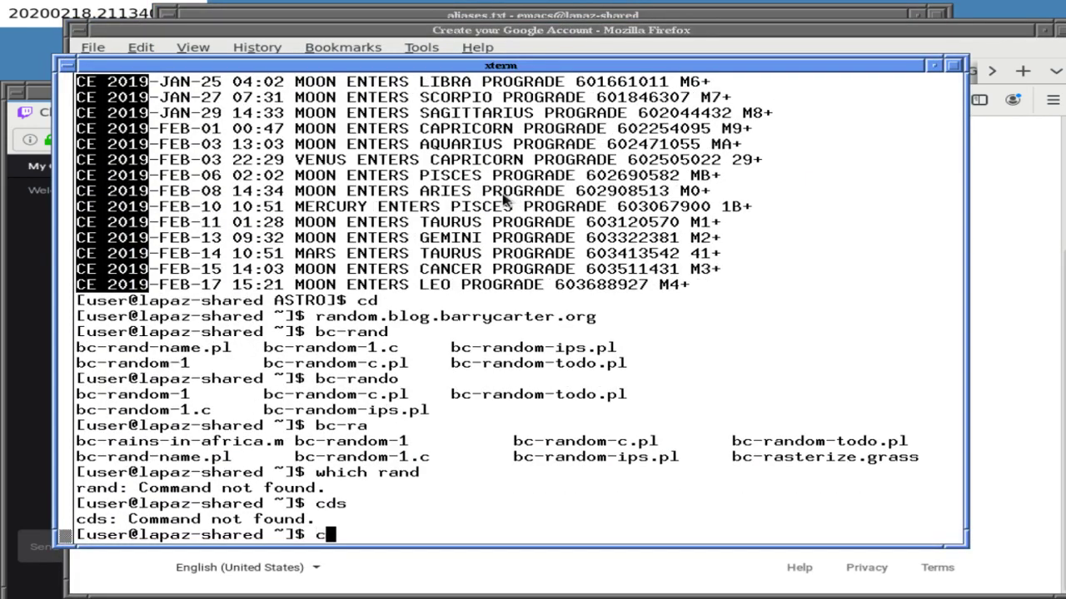
{"action": "key", "text": "Return"}
{"action": "type", "text": "source ~/.tcshrc"}
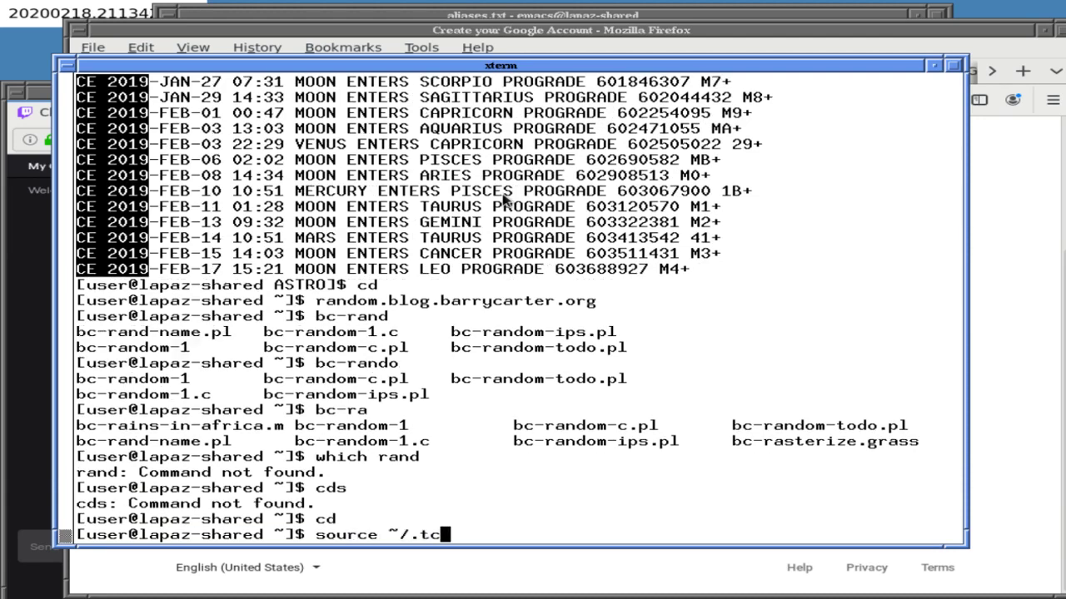
{"action": "key", "text": "Return"}
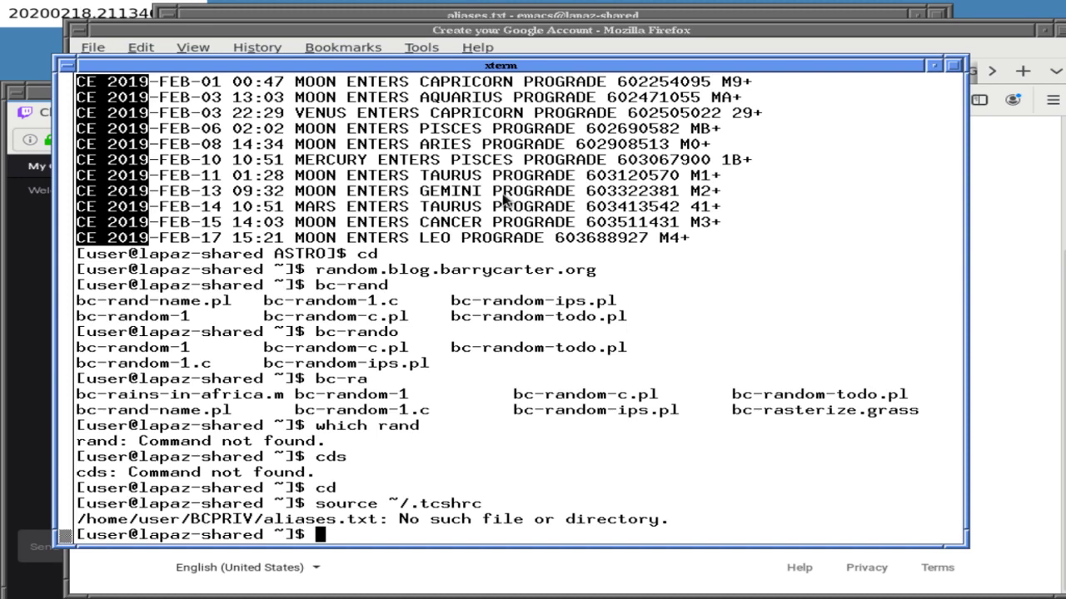
- Test the alias by running rand 1 several times
{"action": "left_click", "coordinate": [454, 595]}
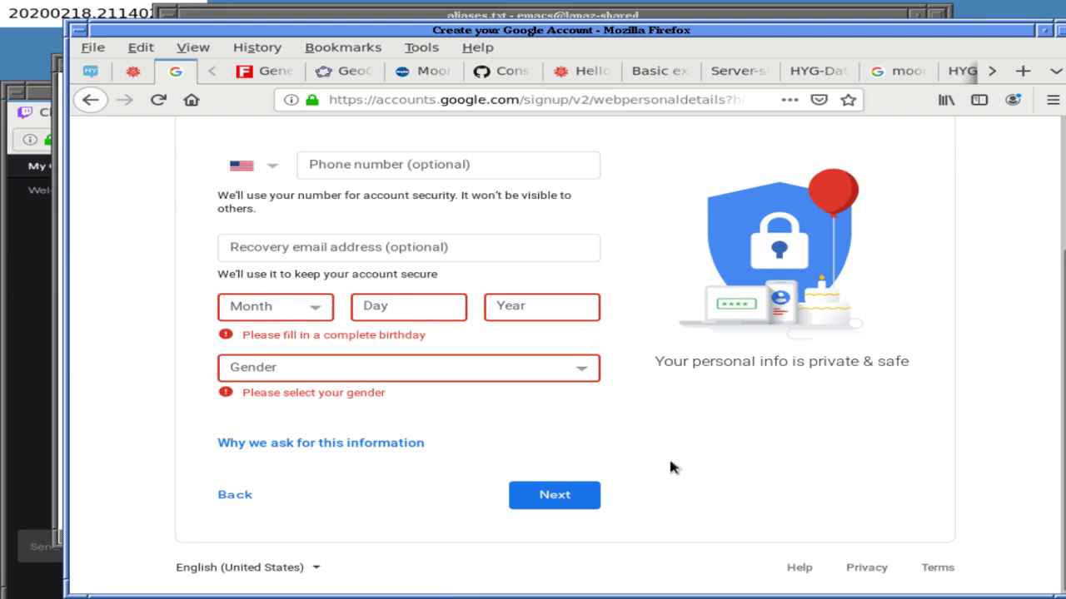
{"action": "left_click", "coordinate": [532, 14]}
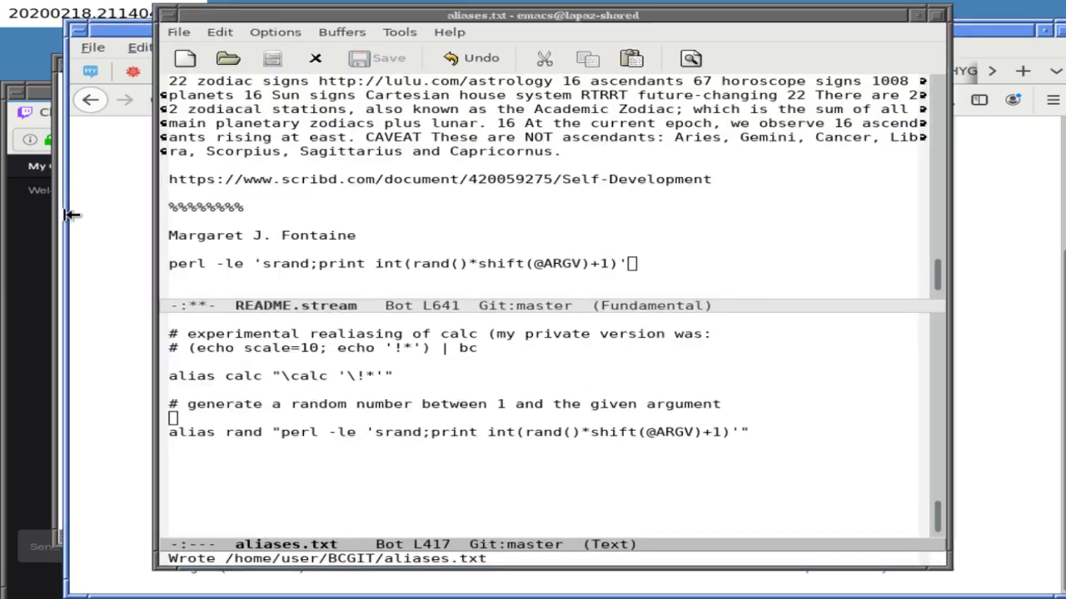
{"action": "left_click", "coordinate": [71, 209]}
{"action": "left_click", "coordinate": [58, 250]}
{"action": "type", "text": "rand 1"}
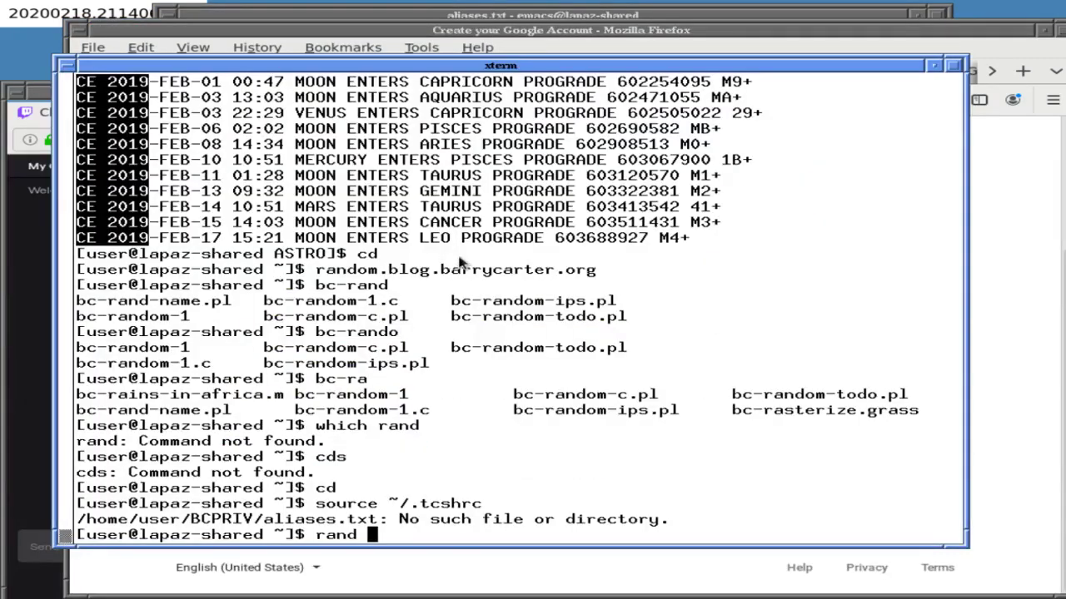
{"action": "key", "text": "Return"}
{"action": "key", "text": "Up"}
{"action": "key", "text": "Return"}
{"action": "key", "text": "Up"}
{"action": "key", "text": "Return"}
{"action": "key", "text": "Up"}
{"action": "key", "text": "Return"}
- Change the limit to 3 and run rand 3 repeatedly to check values range 1–3
{"action": "key", "text": "Up"}
{"action": "key", "text": "Return"}
{"action": "key", "text": "Up"}
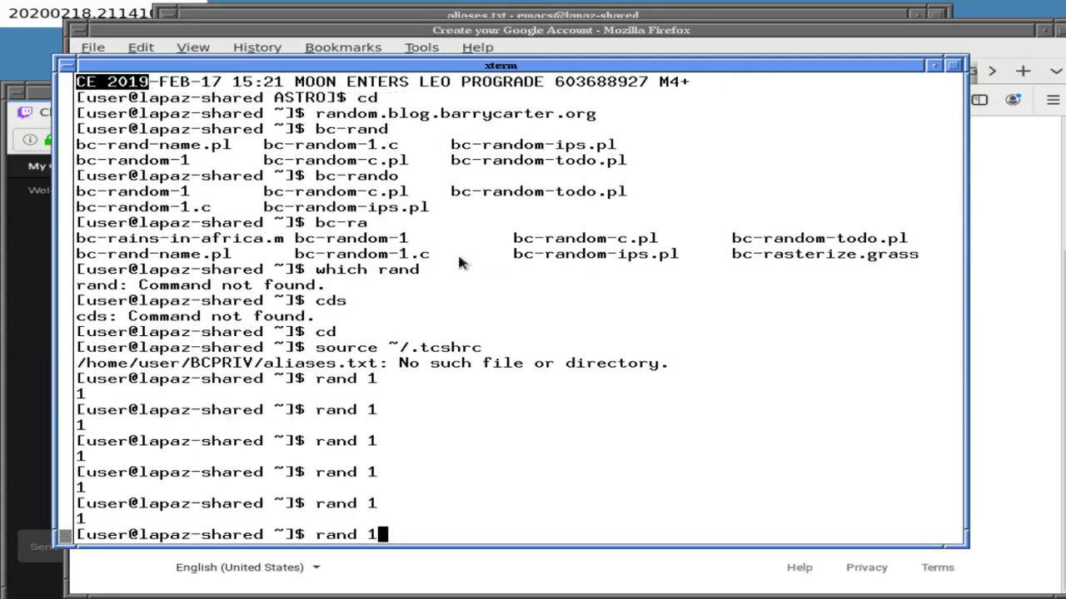
{"action": "key", "text": "BackSpace"}
{"action": "type", "text": "3"}
{"action": "key", "text": "Return"}
{"action": "key", "text": "Up"}
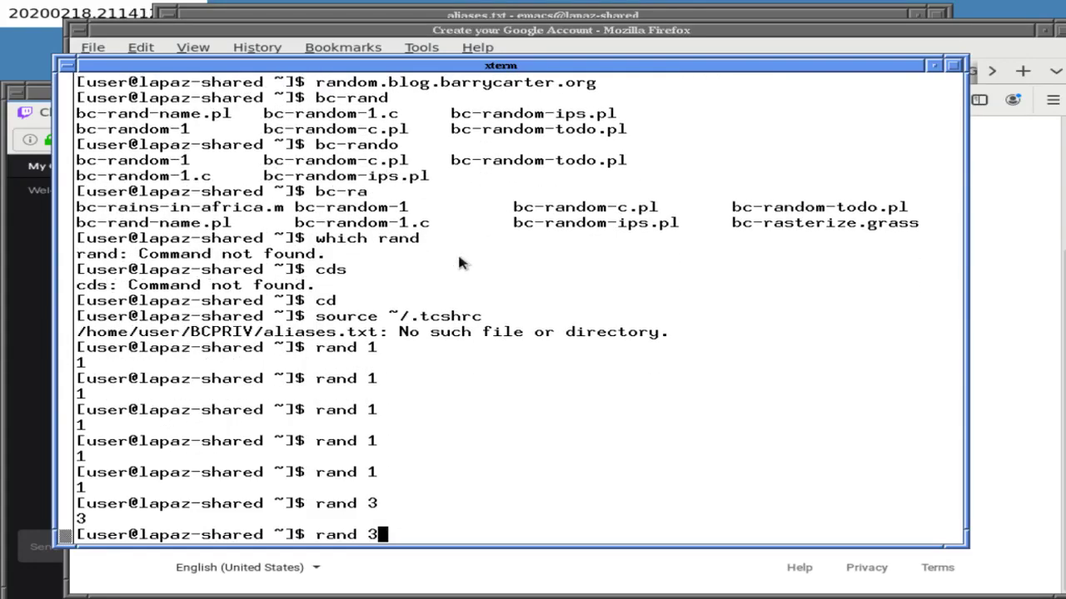
{"action": "key", "text": "Return"}
{"action": "key", "text": "Up"}
{"action": "key", "text": "Return"}
{"action": "key", "text": "Up"}
{"action": "key", "text": "Return"}
{"action": "key", "text": "Up"}
{"action": "key", "text": "Return"}
{"action": "key", "text": "Up"}
{"action": "key", "text": "Return"}
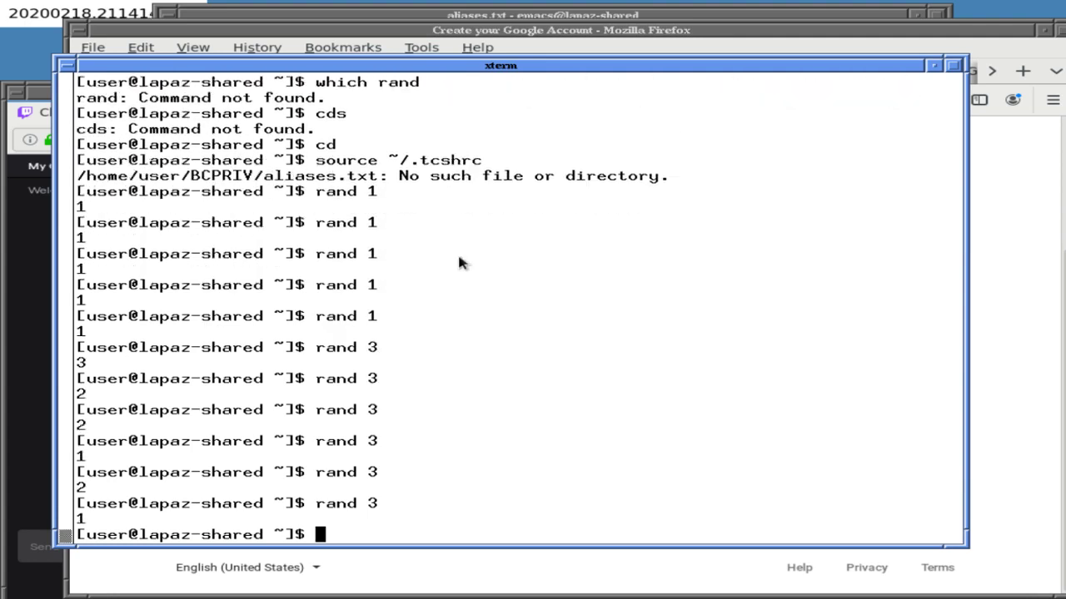
- Run rand 12 to draw a random number up to 12
{"action": "left_click", "coordinate": [470, 65]}
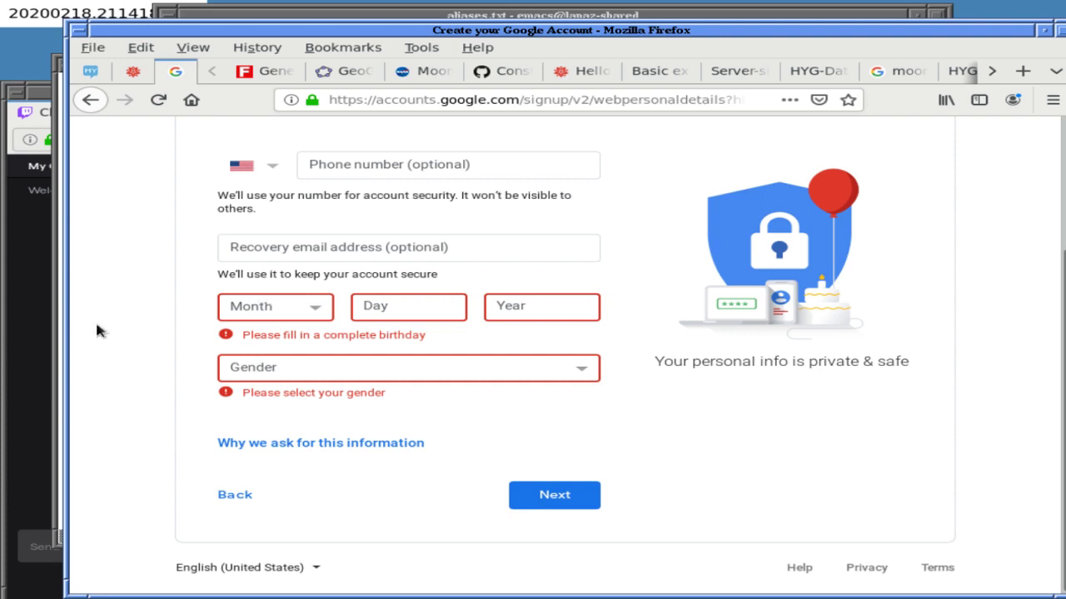
{"action": "left_click", "coordinate": [64, 339]}
{"action": "type", "text": "rand 12"}
{"action": "key", "text": "Return"}
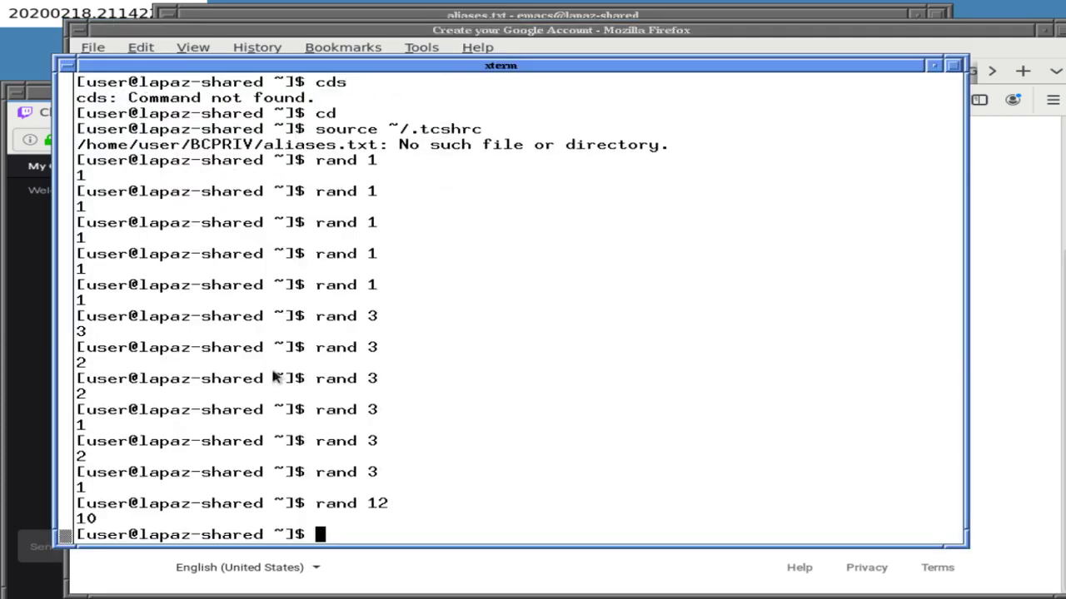
- Choose October as the birth month, then rerun rand with limit 31 in the terminal
{"action": "left_click", "coordinate": [77, 26]}
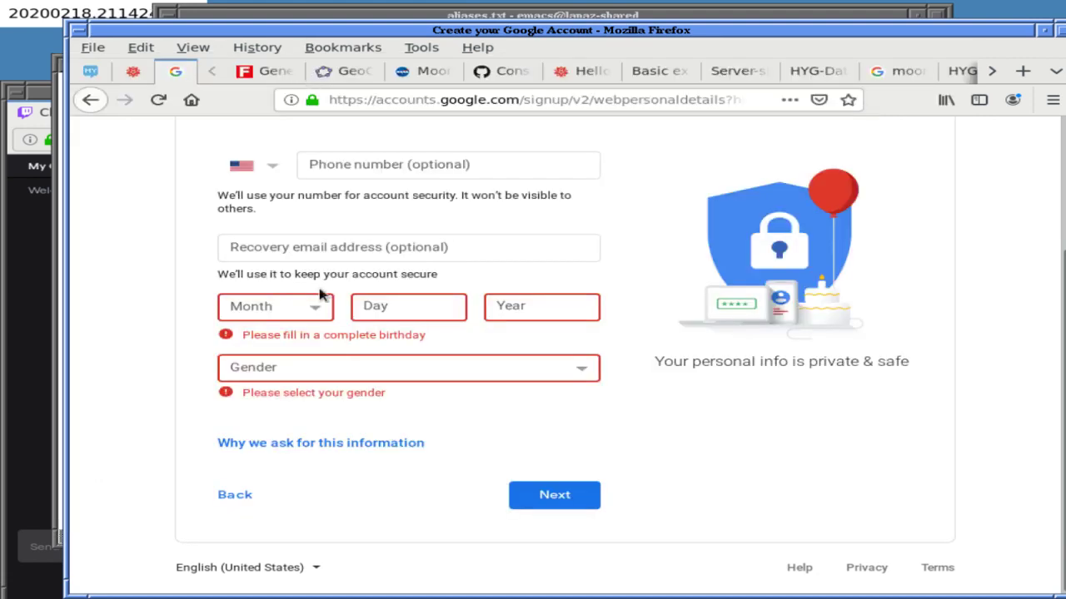
{"action": "left_click", "coordinate": [321, 300]}
{"action": "left_click", "coordinate": [285, 522]}
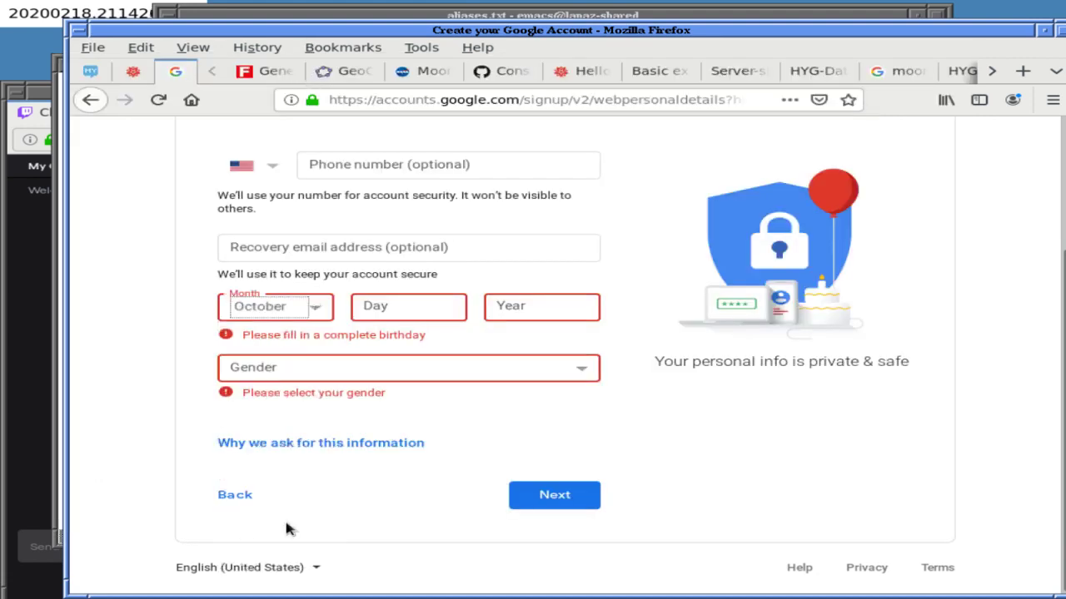
{"action": "left_click", "coordinate": [61, 150]}
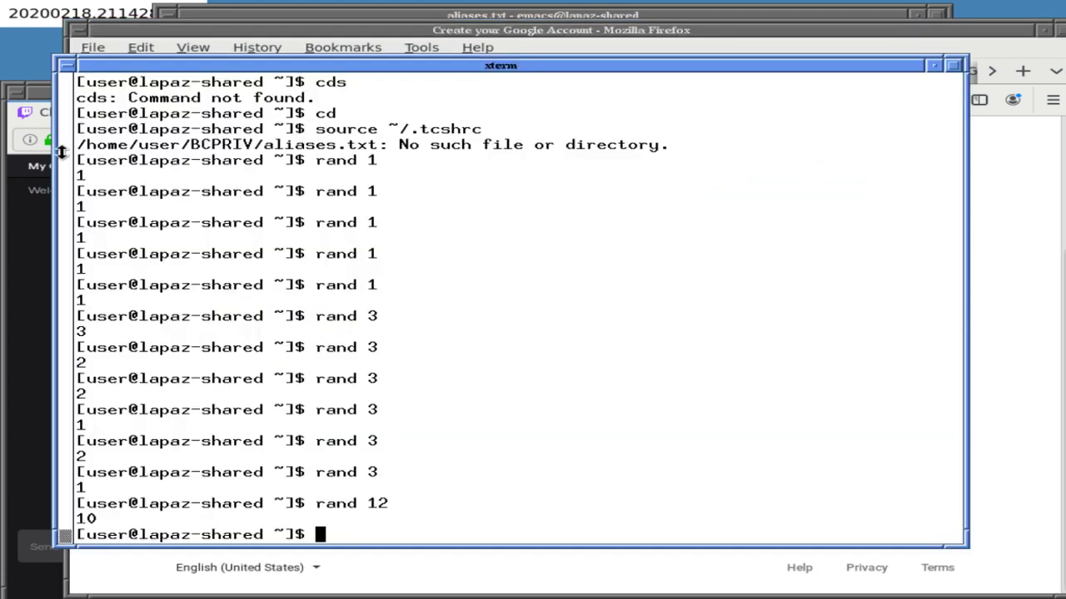
{"action": "key", "text": "Up"}
{"action": "key", "text": "BackSpace"}
{"action": "key", "text": "BackSpace"}
{"action": "type", "text": "31"}
{"action": "key", "text": "Return"}
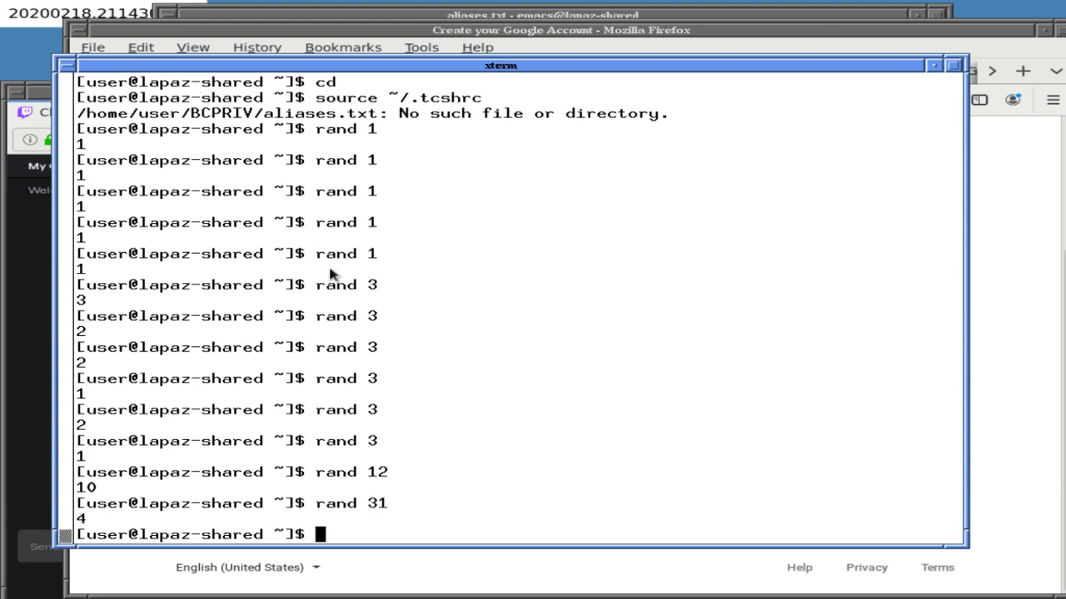
- Enter 4 as the birth day
{"action": "left_click", "coordinate": [404, 42]}
{"action": "left_click", "coordinate": [408, 304]}
{"action": "type", "text": "4"}
{"action": "key", "text": "Tab"}
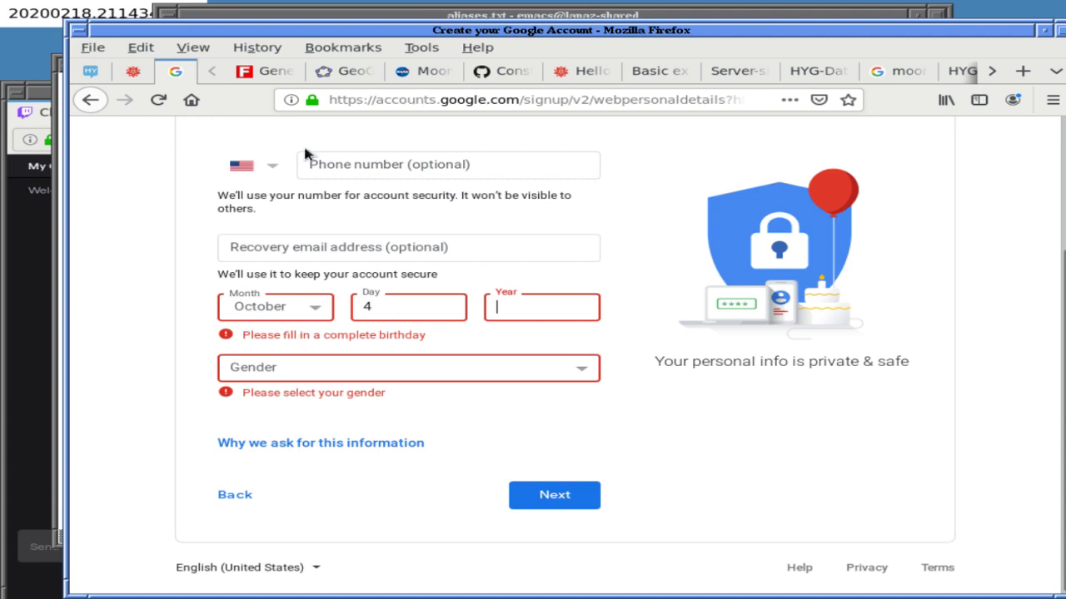
- Run 'rand 30' in the terminal, then enter 1983 as the birth year
{"action": "left_click", "coordinate": [70, 148]}
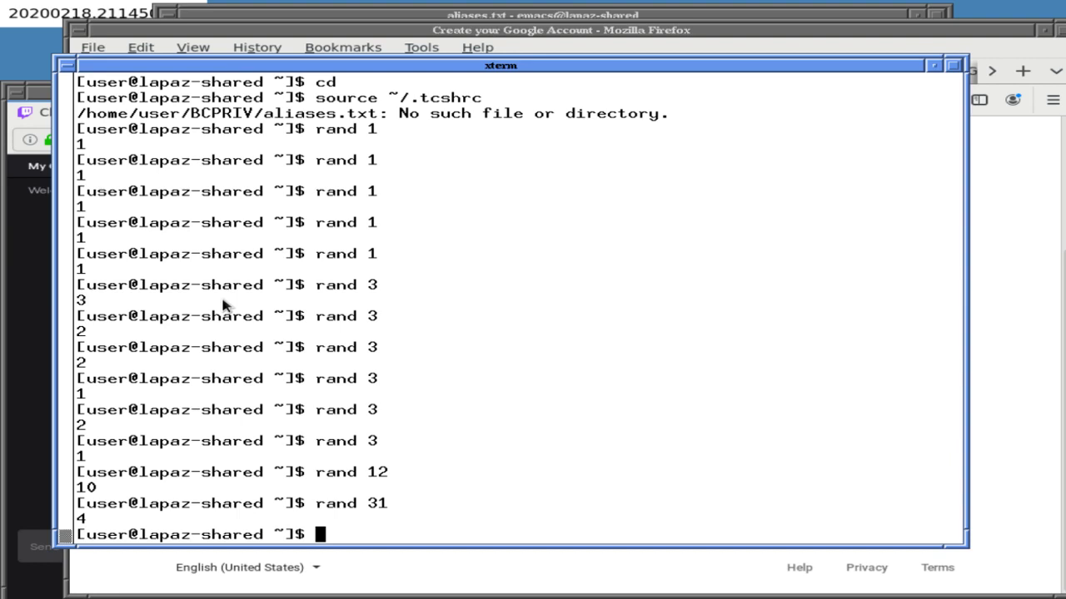
{"action": "type", "text": "rand 30"}
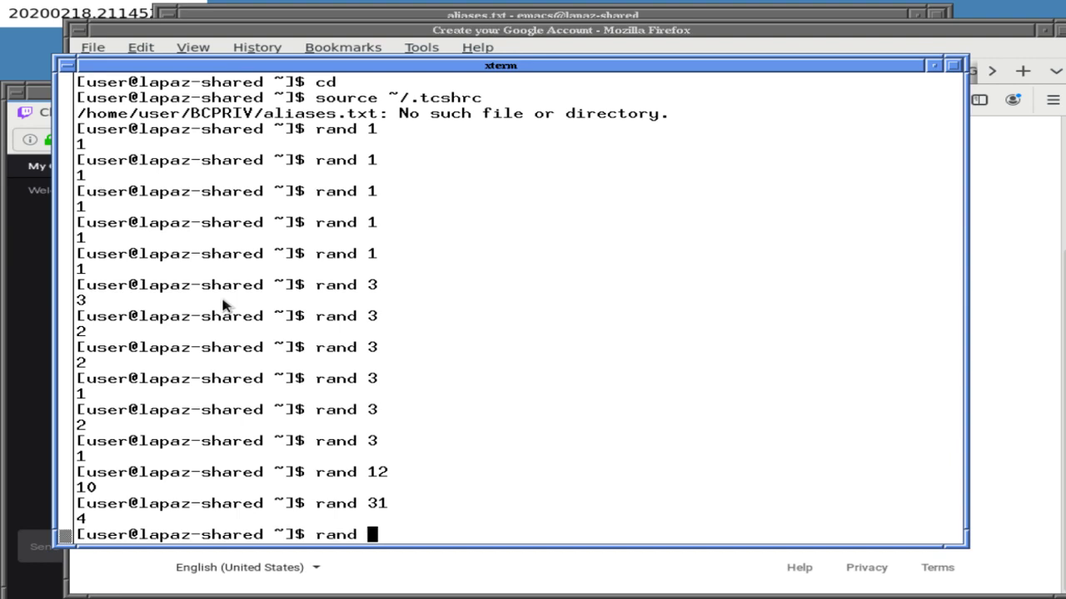
{"action": "key", "text": "Return"}
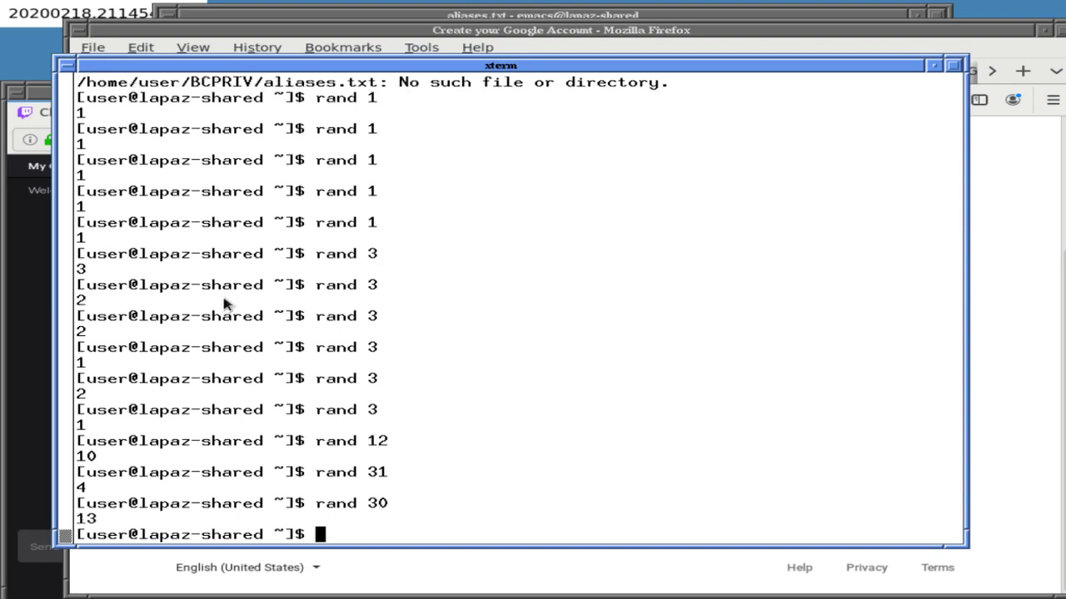
{"action": "left_click", "coordinate": [259, 32]}
{"action": "type", "text": "1983"}
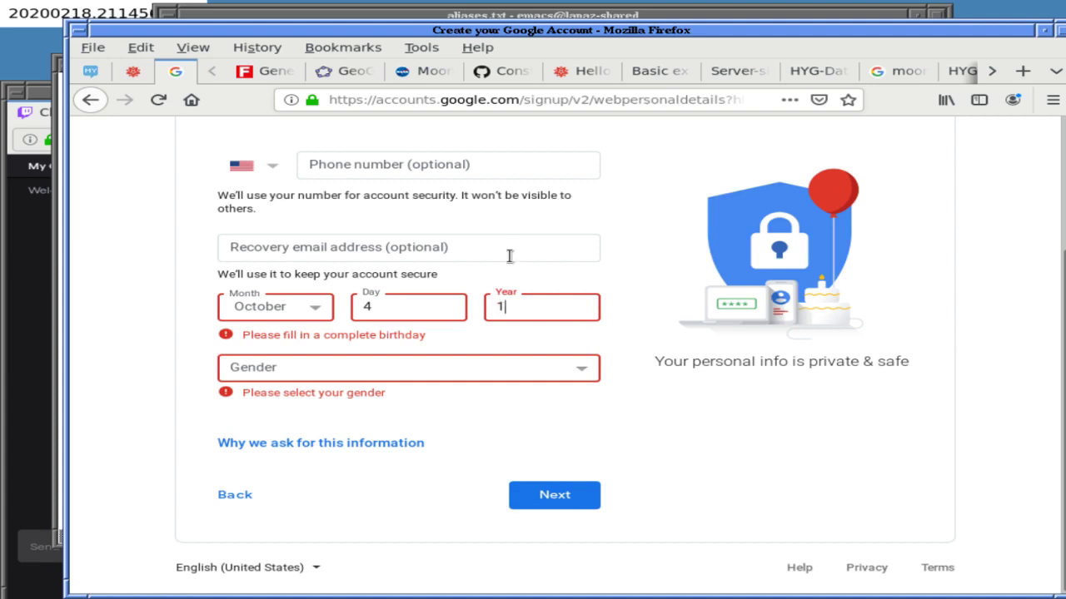
{"action": "key", "text": "Tab"}
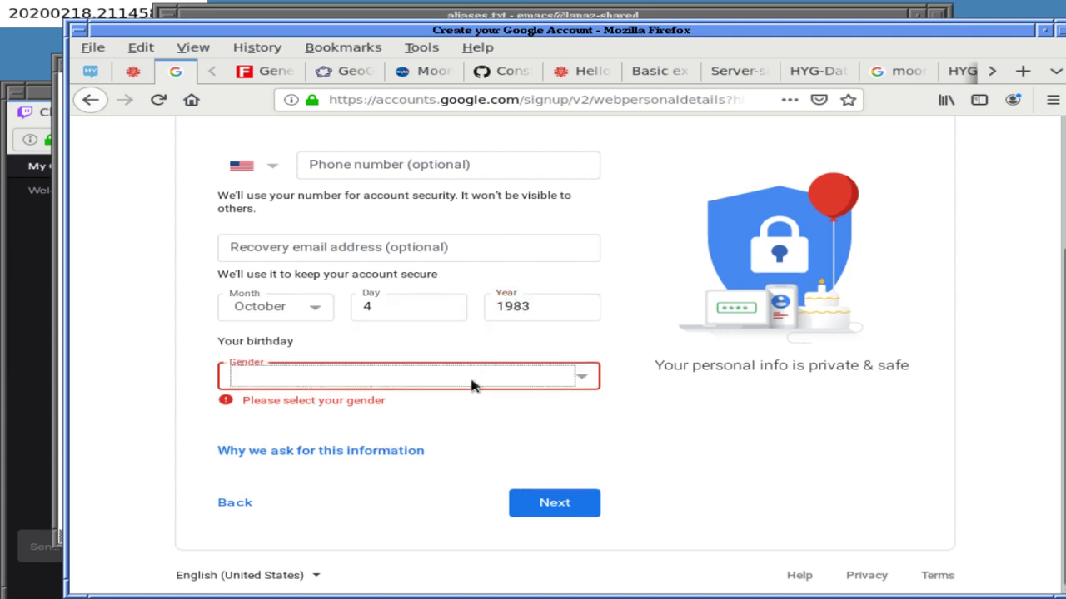
- Choose Female as the gender and continue to the Privacy and Terms page
{"action": "left_click", "coordinate": [471, 385]}
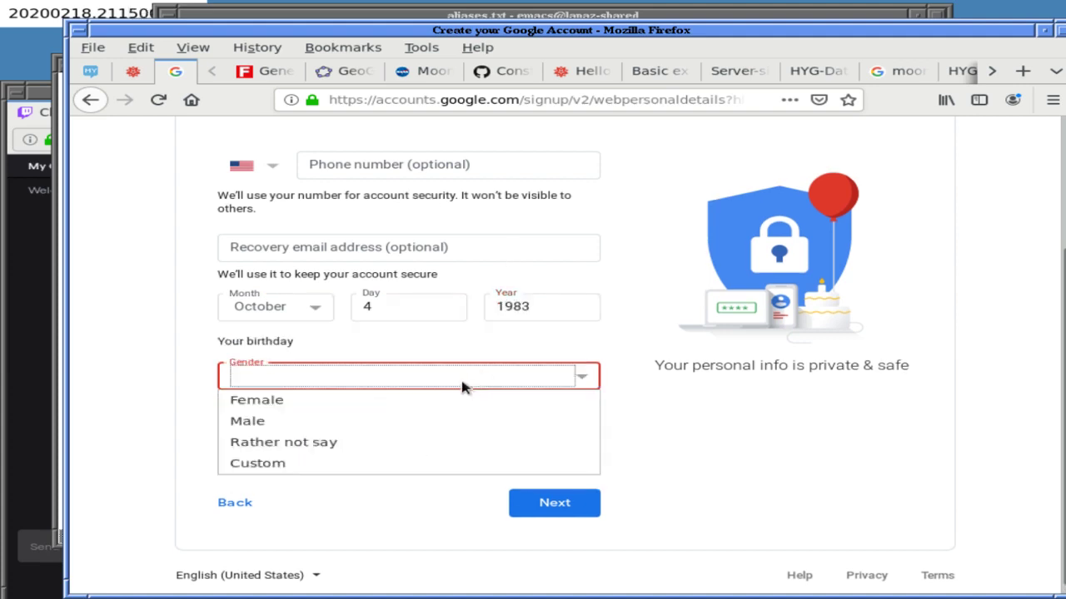
{"action": "left_click", "coordinate": [335, 400]}
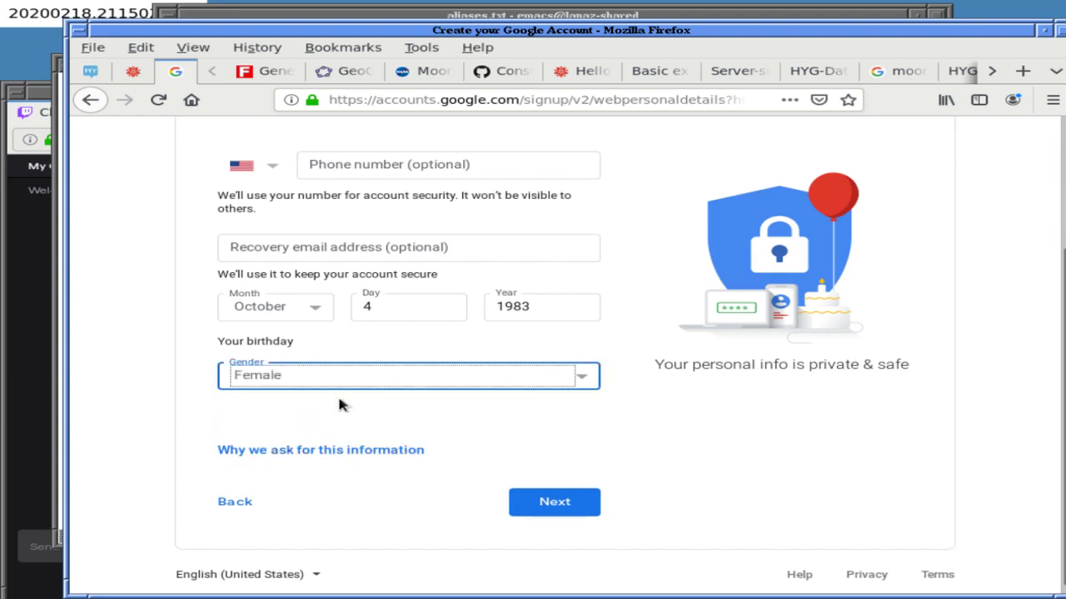
{"action": "left_click", "coordinate": [547, 502]}
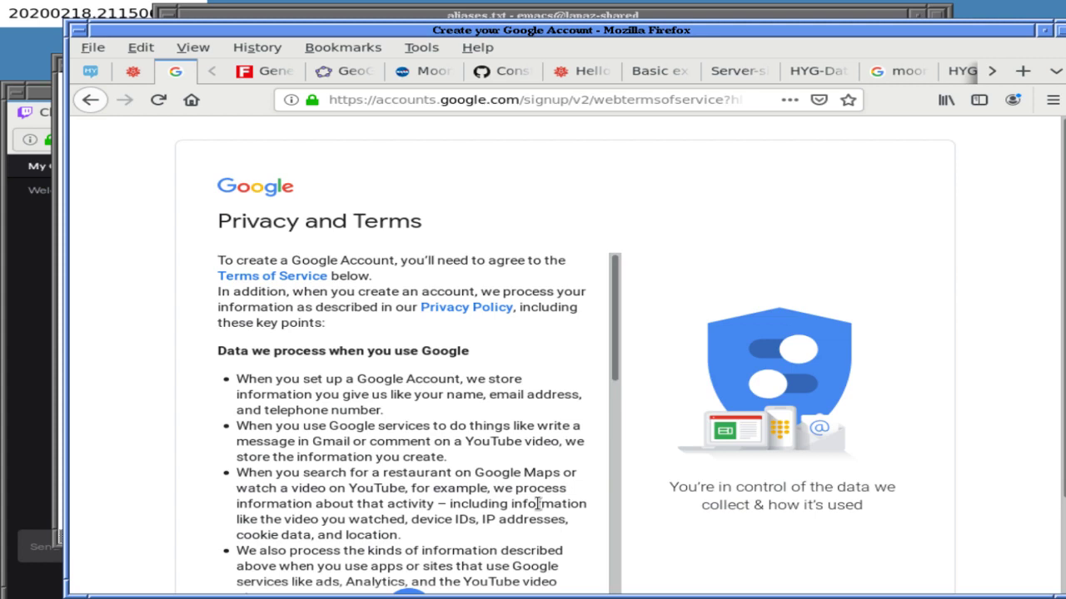
{"action": "left_click_drag", "start_coordinate": [616, 309], "coordinate": [599, 542]}
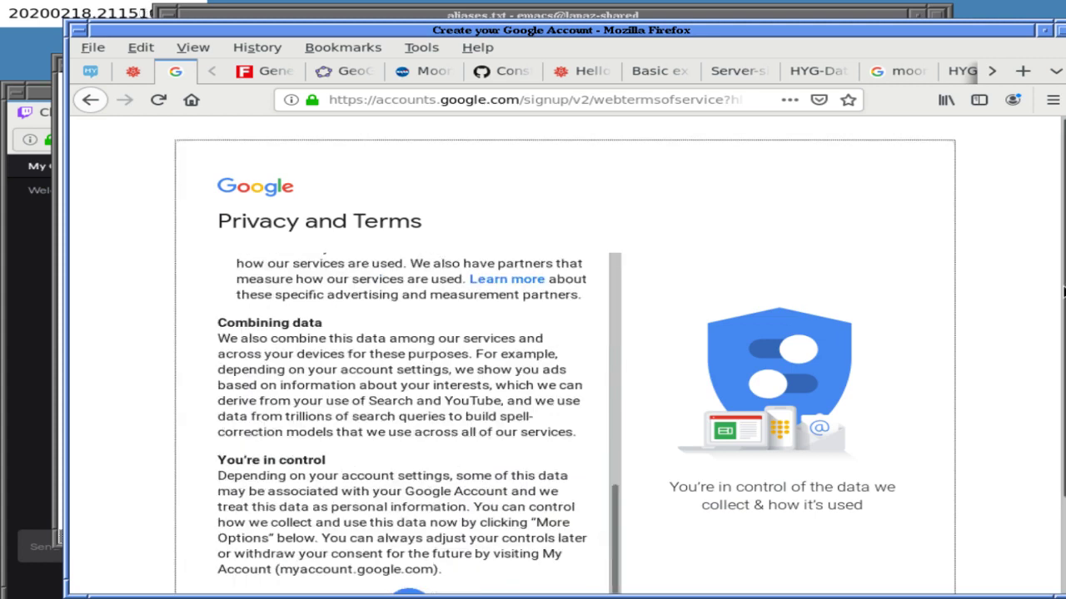
{"action": "scroll", "coordinate": [1043, 303], "scroll_direction": "down", "scroll_amount": 3}
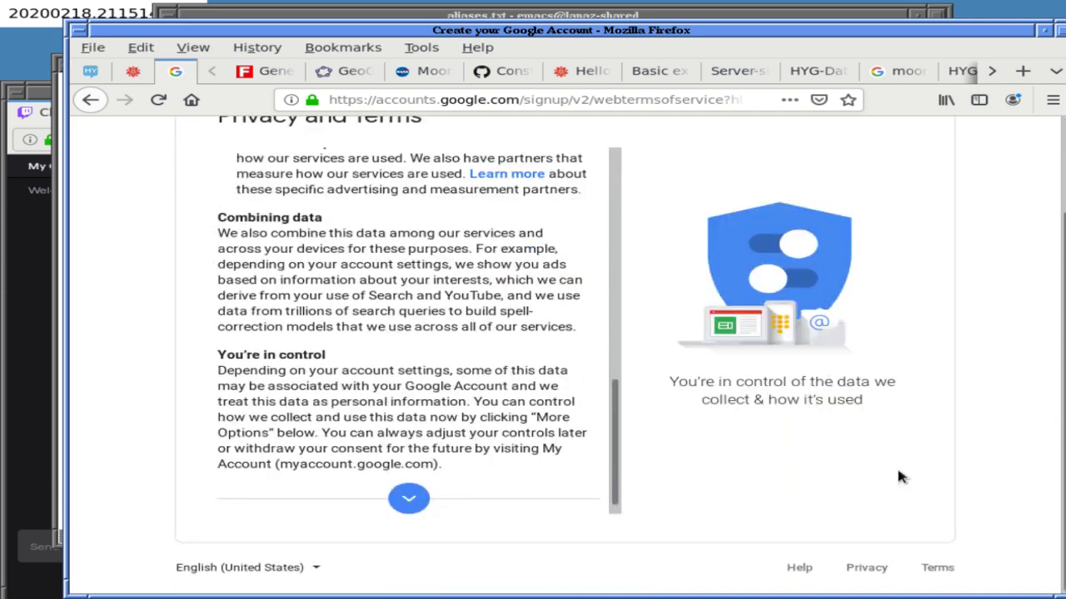
- Expand the personalization options and choose 'Show me ads that aren't personalized'
{"action": "left_click", "coordinate": [405, 508]}
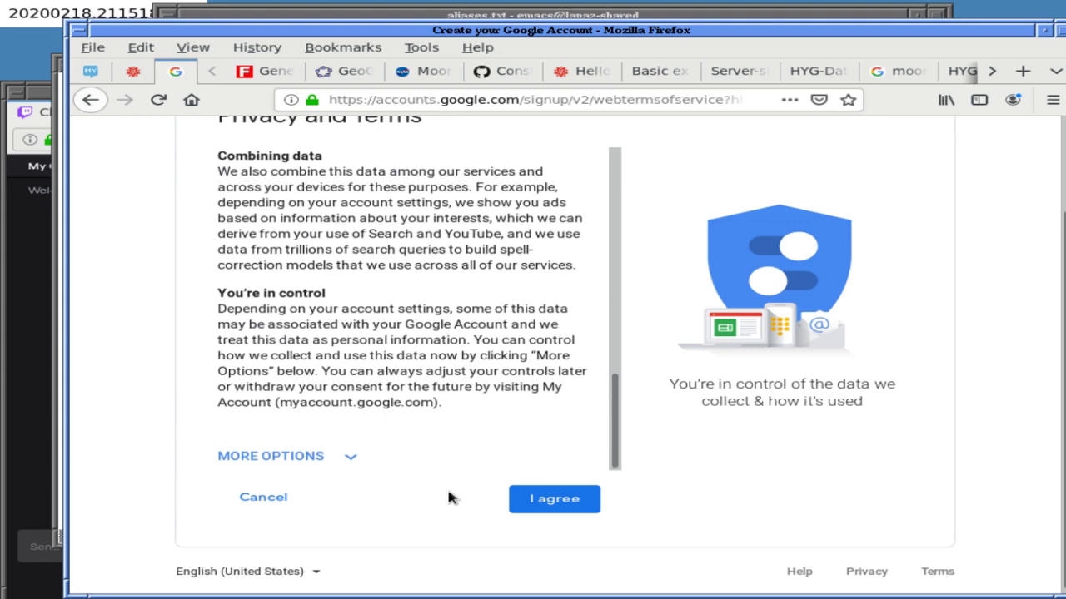
{"action": "left_click", "coordinate": [349, 458]}
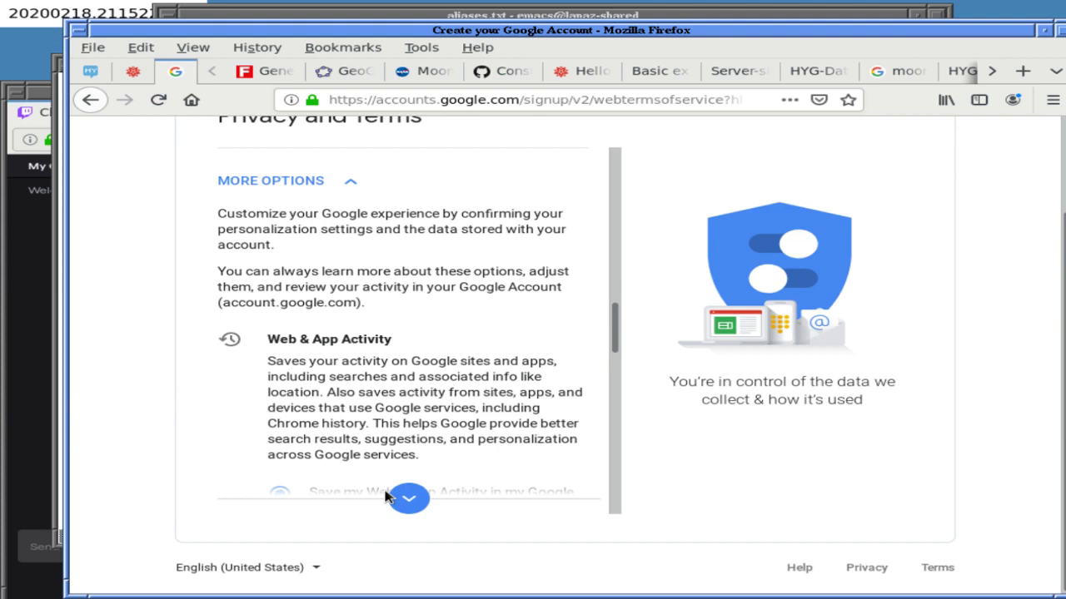
{"action": "left_click", "coordinate": [403, 498]}
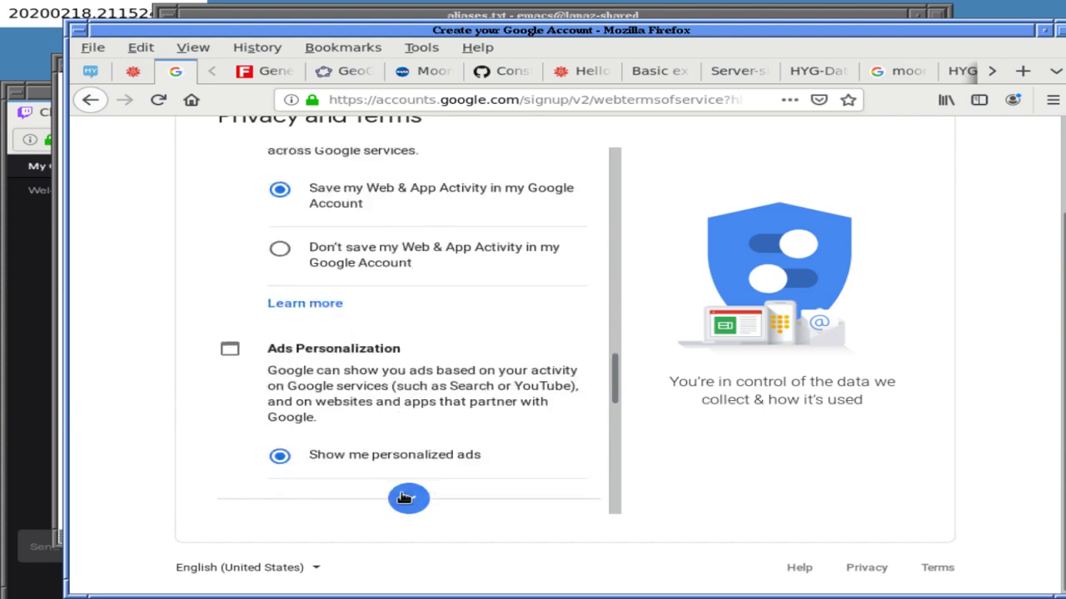
{"action": "scroll", "coordinate": [609, 388], "scroll_direction": "down", "scroll_amount": 2}
{"action": "left_click", "coordinate": [279, 426]}
{"action": "left_click_drag", "start_coordinate": [613, 404], "coordinate": [530, 445]}
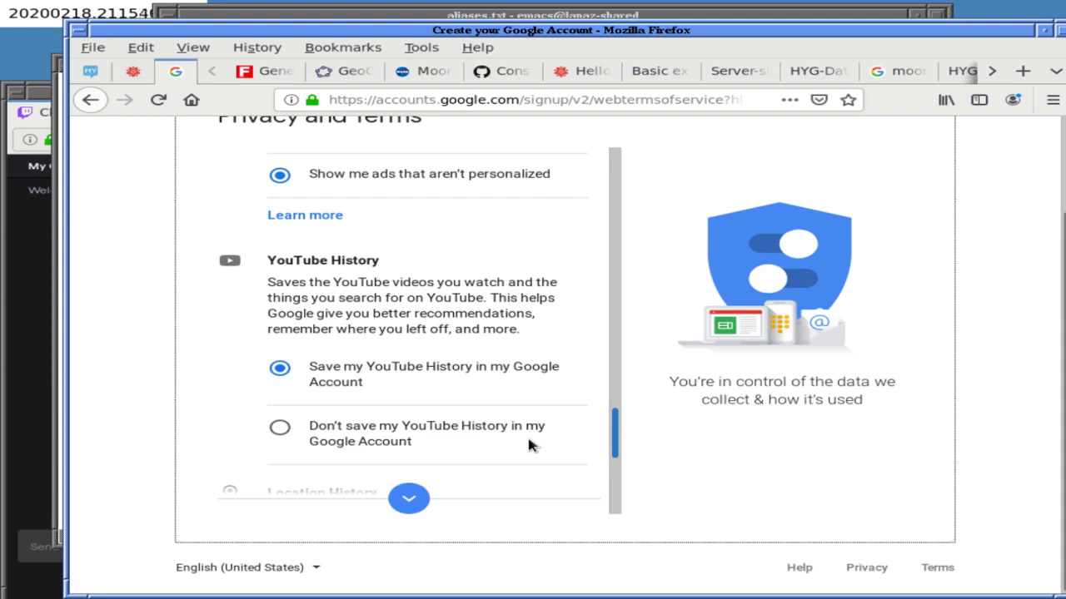
- Tick the settings-reminders checkbox and agree to the privacy terms
{"action": "scroll", "coordinate": [528, 449], "scroll_direction": "down", "scroll_amount": 4}
{"action": "scroll", "coordinate": [529, 481], "scroll_direction": "down", "scroll_amount": 5}
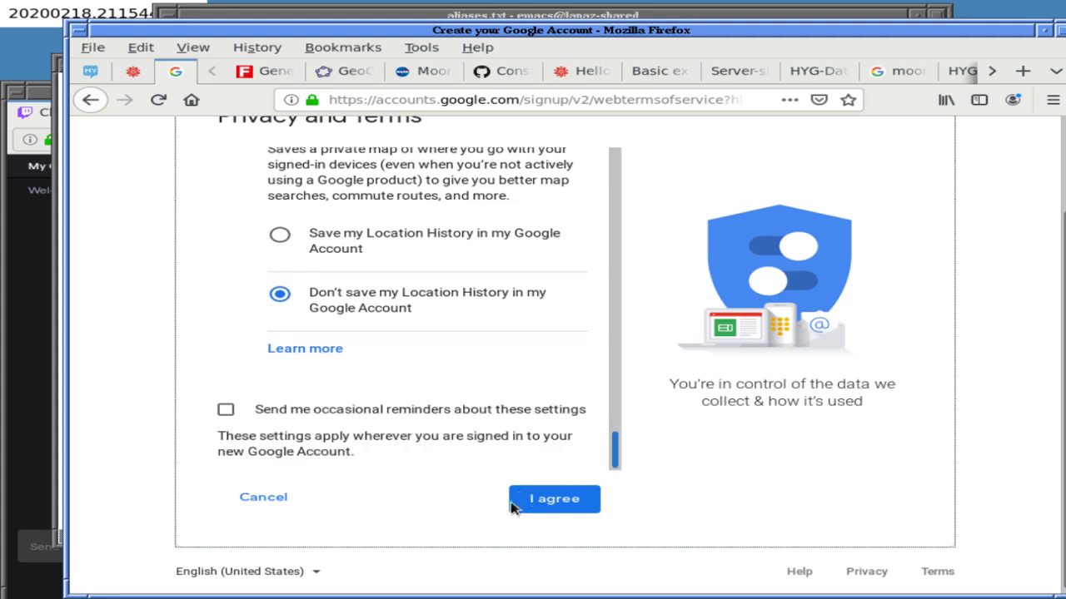
{"action": "left_click", "coordinate": [226, 412]}
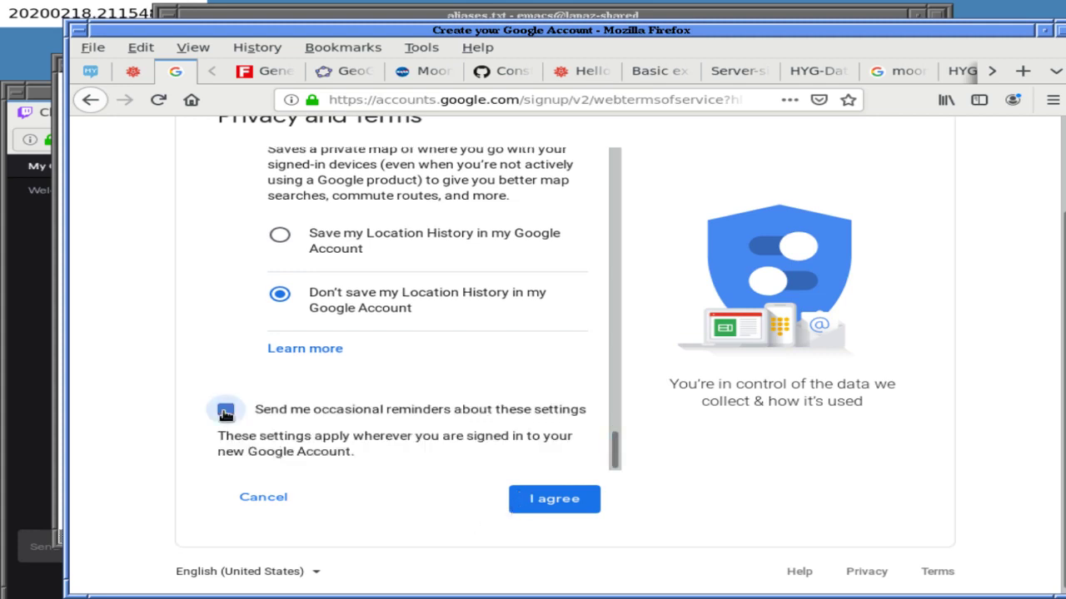
{"action": "left_click", "coordinate": [551, 502]}
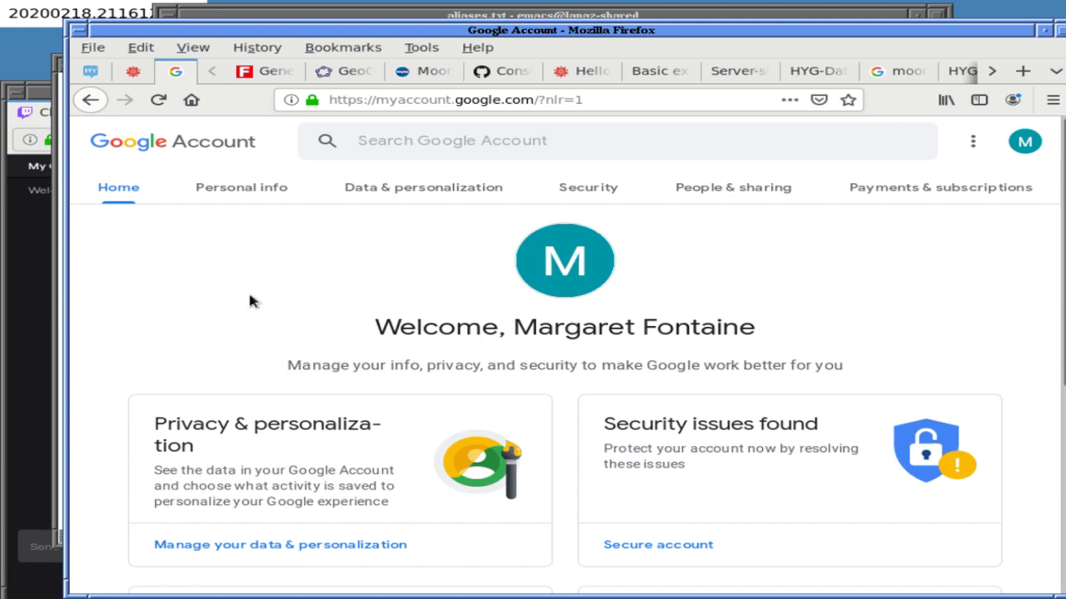
- Scroll through the new account's home page and return to Home
{"action": "scroll", "coordinate": [250, 296], "scroll_direction": "down", "scroll_amount": 4}
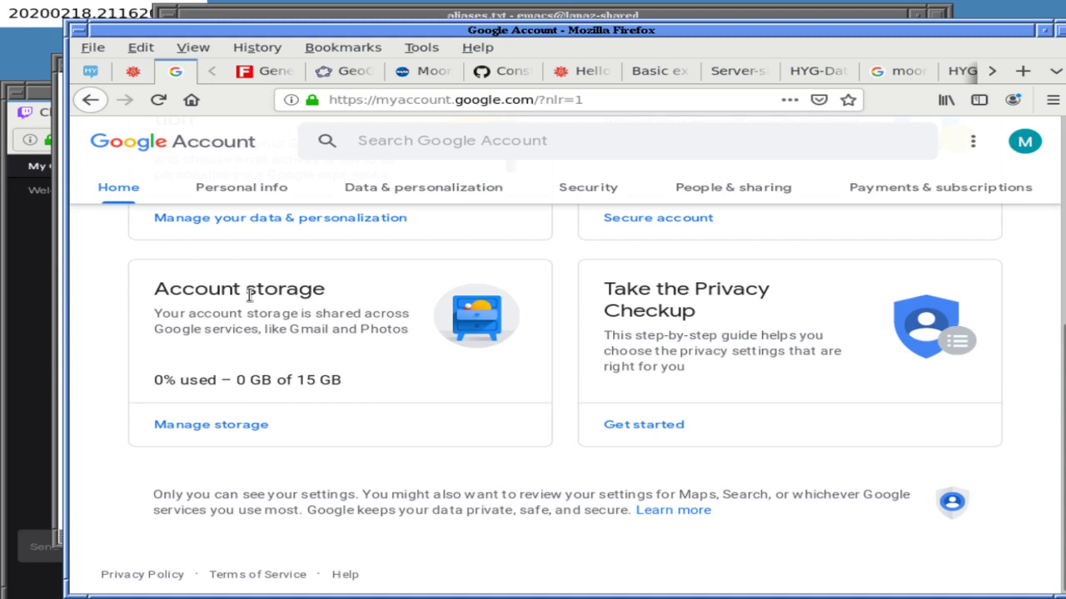
{"action": "scroll", "coordinate": [248, 293], "scroll_direction": "up", "scroll_amount": 1}
{"action": "scroll", "coordinate": [250, 300], "scroll_direction": "up", "scroll_amount": 1}
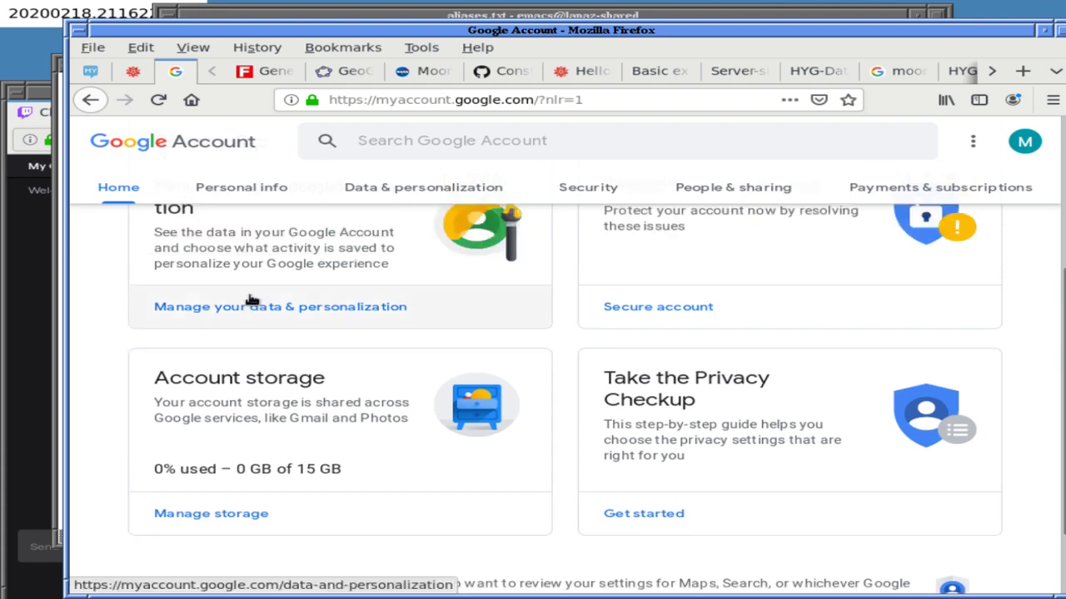
{"action": "scroll", "coordinate": [250, 299], "scroll_direction": "up", "scroll_amount": 3}
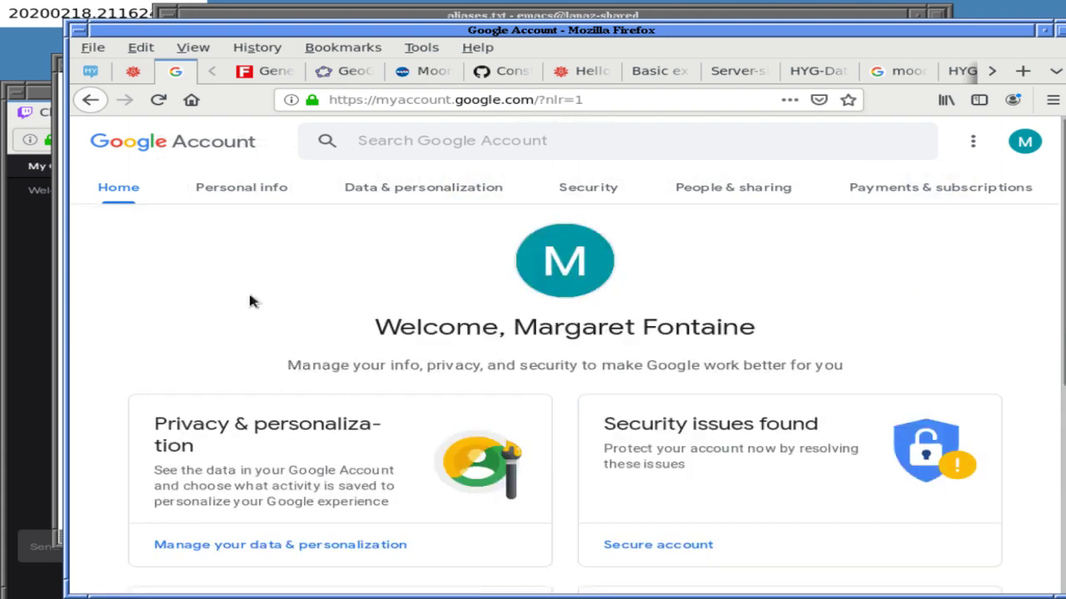
{"action": "left_click", "coordinate": [116, 194]}
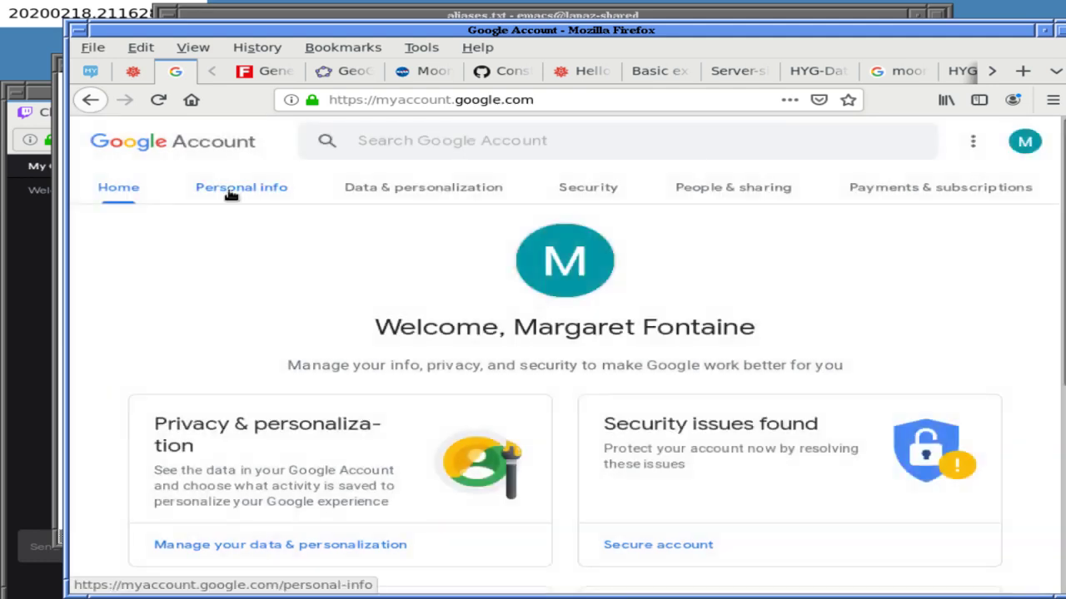
- Visit Data & personalization, then People & sharing, and focus the account search box
{"action": "left_click", "coordinate": [387, 194]}
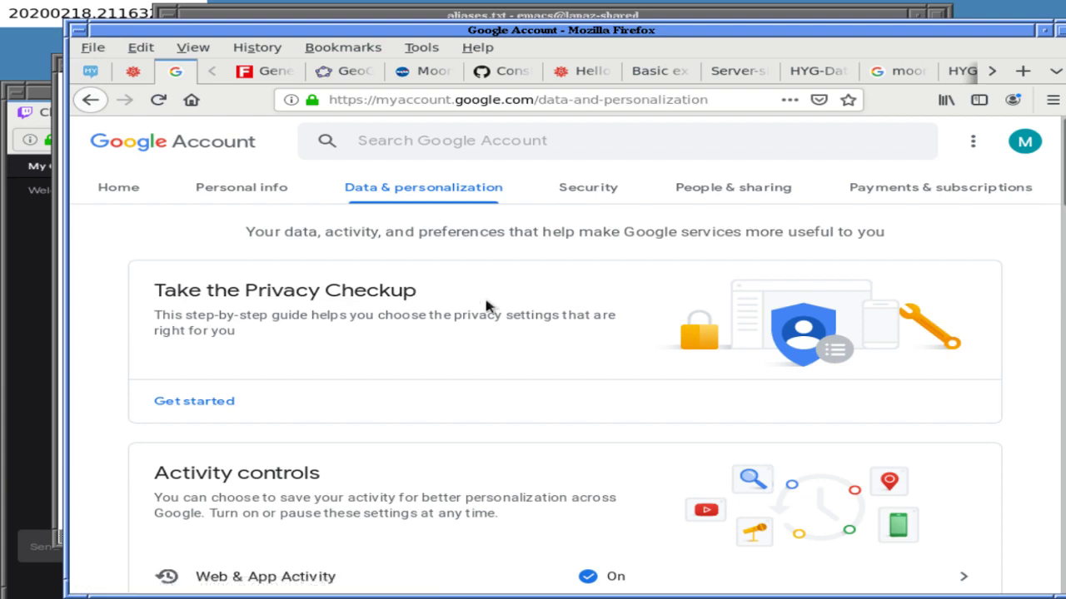
{"action": "left_click", "coordinate": [735, 193]}
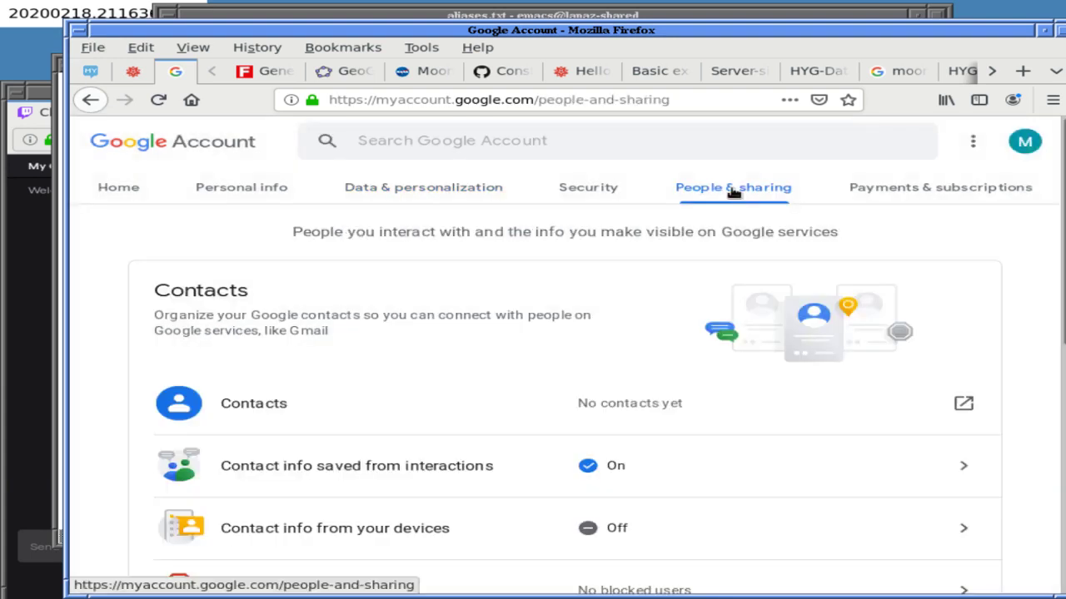
{"action": "left_click", "coordinate": [971, 143]}
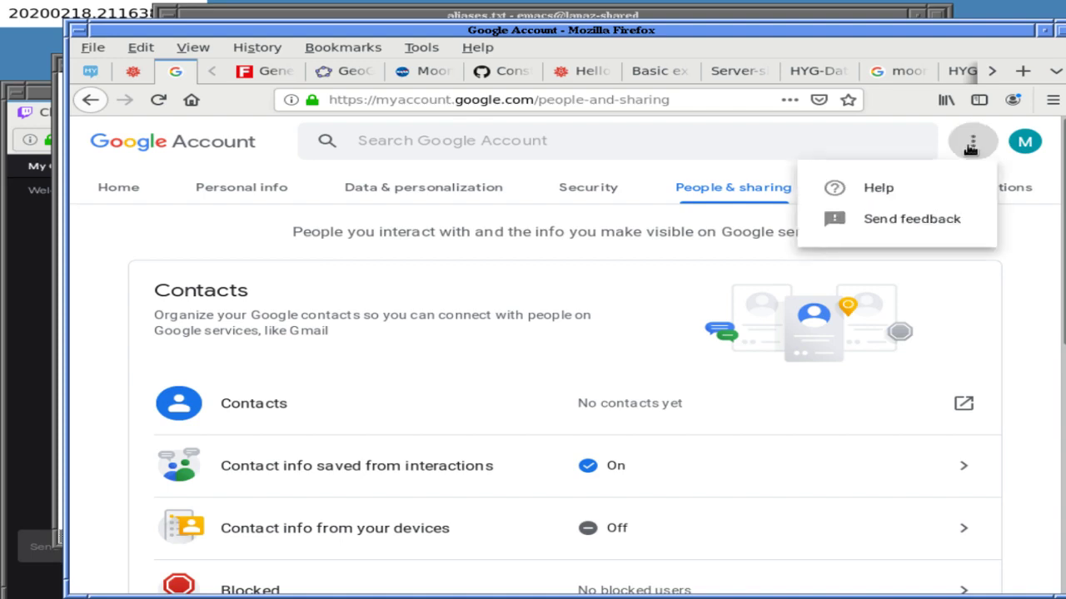
{"action": "left_click", "coordinate": [474, 142]}
{"action": "left_click", "coordinate": [470, 133]}
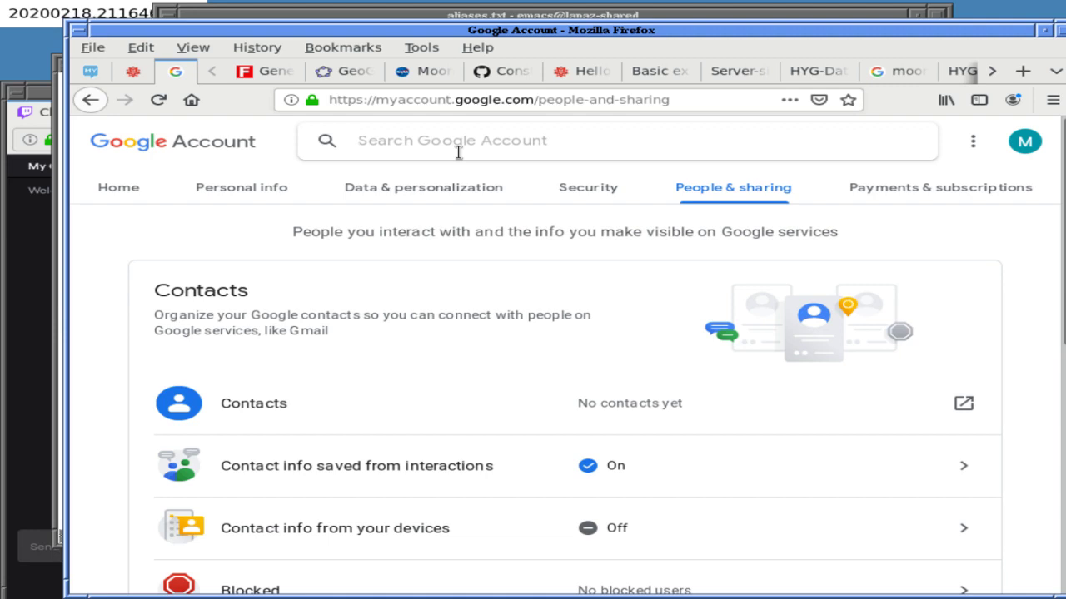
- Search account help for 'control how google indexes my webpages' and allow the site's pop-ups
{"action": "type", "text": "contro"}
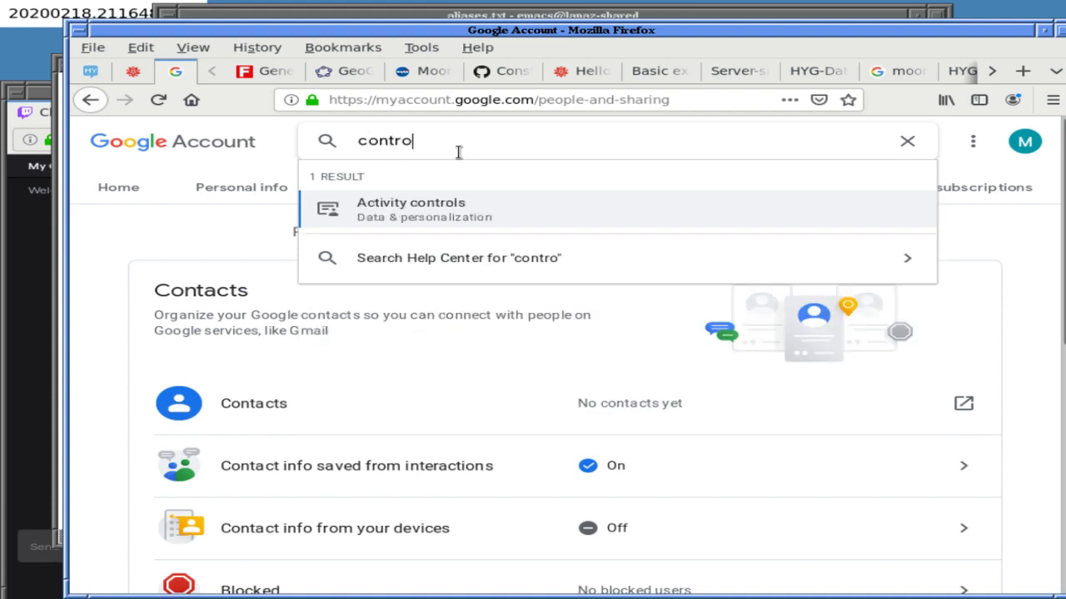
{"action": "type", "text": "l how google ind"}
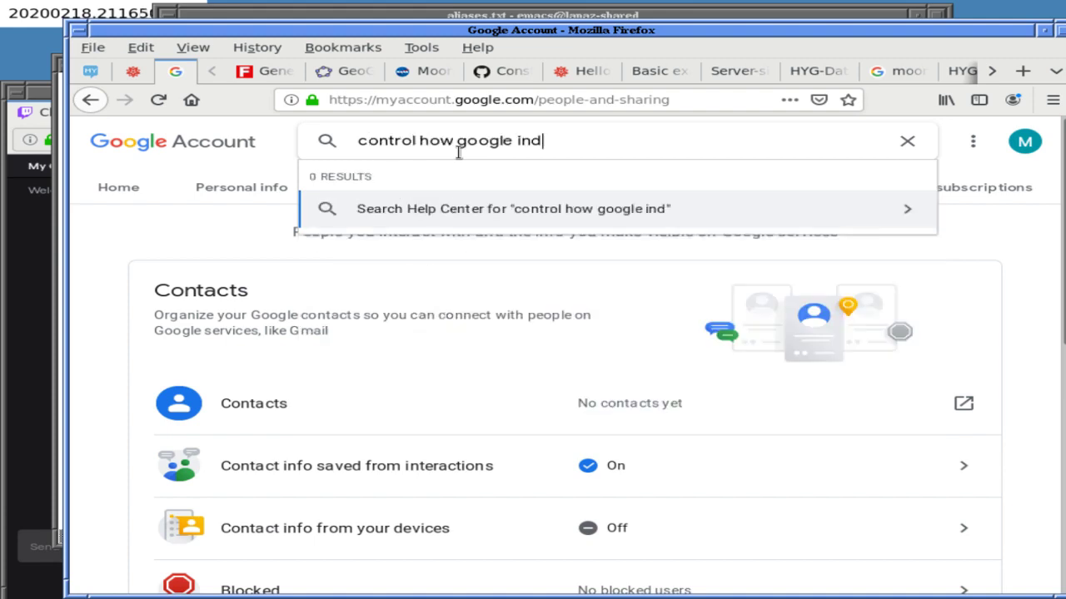
{"action": "type", "text": "exes my webpages"}
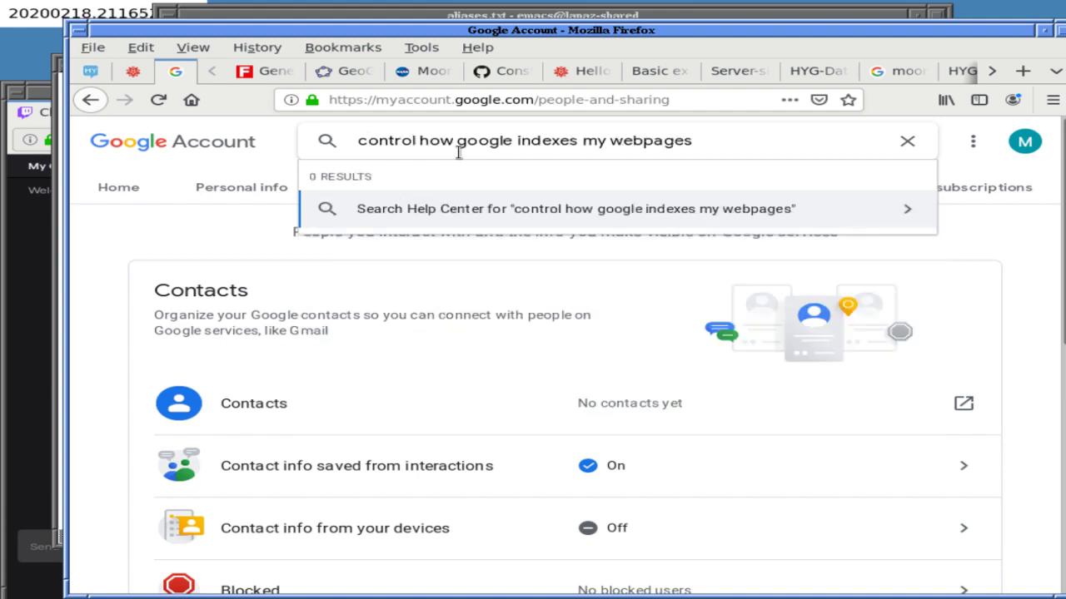
{"action": "key", "text": "Return"}
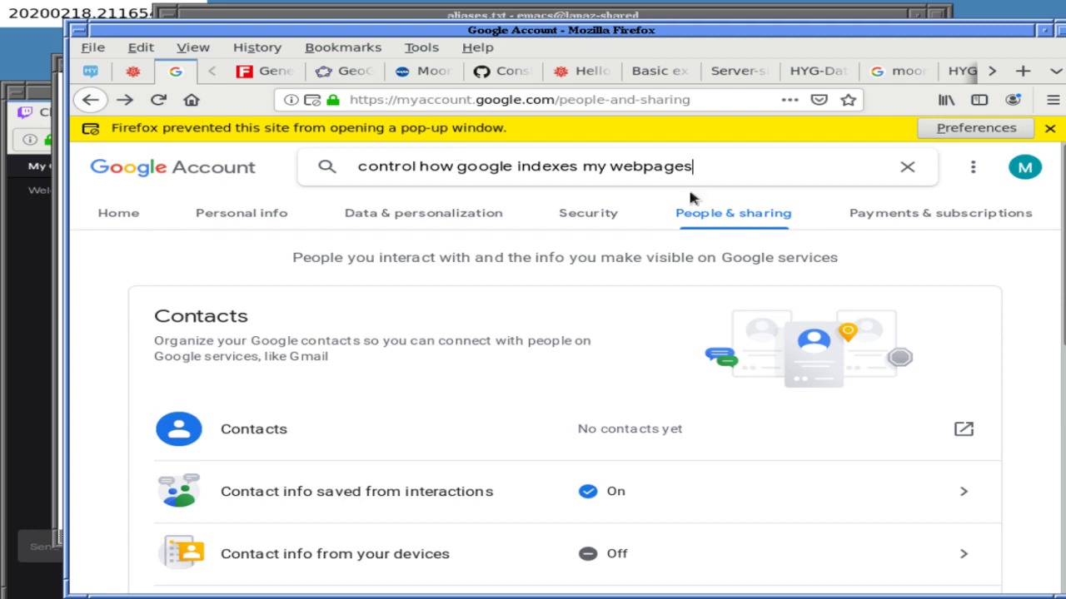
{"action": "left_click", "coordinate": [949, 134]}
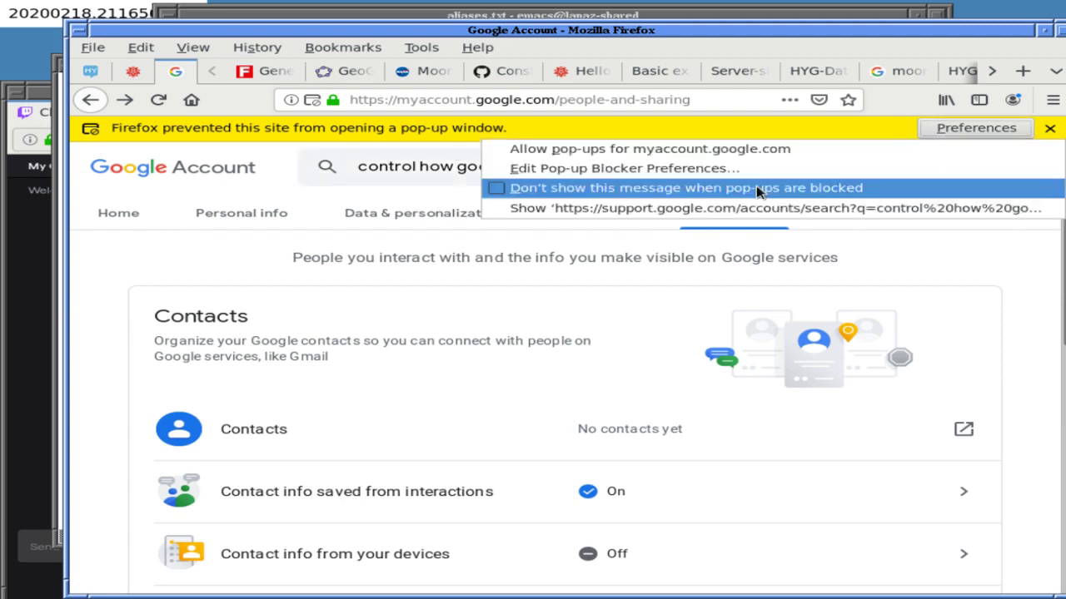
{"action": "left_click", "coordinate": [717, 150]}
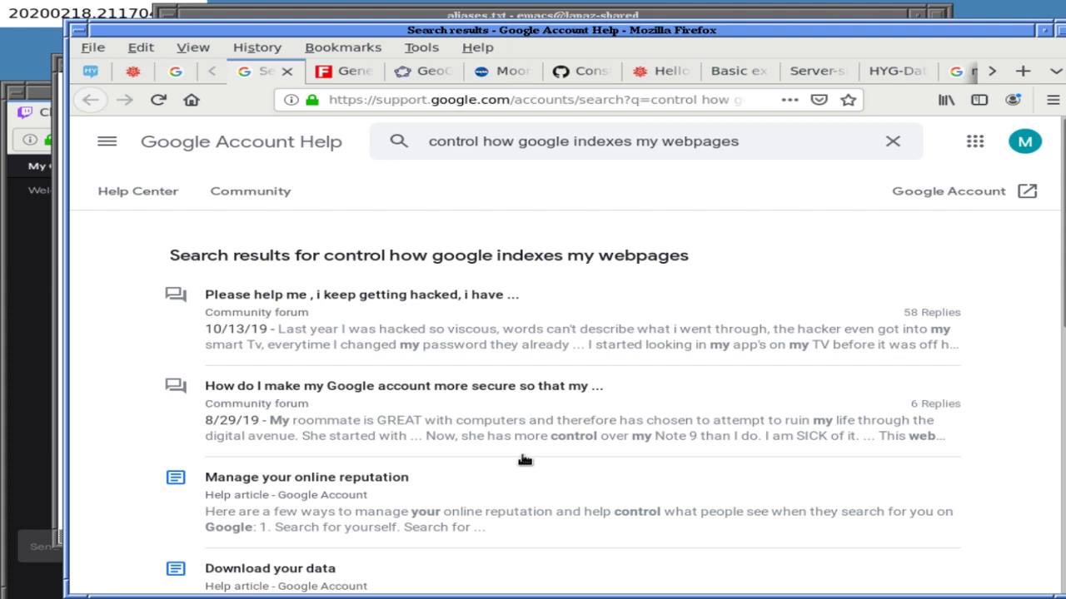
- Open 'Manage your online reputation', expand item 2, and follow 'manage the information'
{"action": "left_click", "coordinate": [385, 479]}
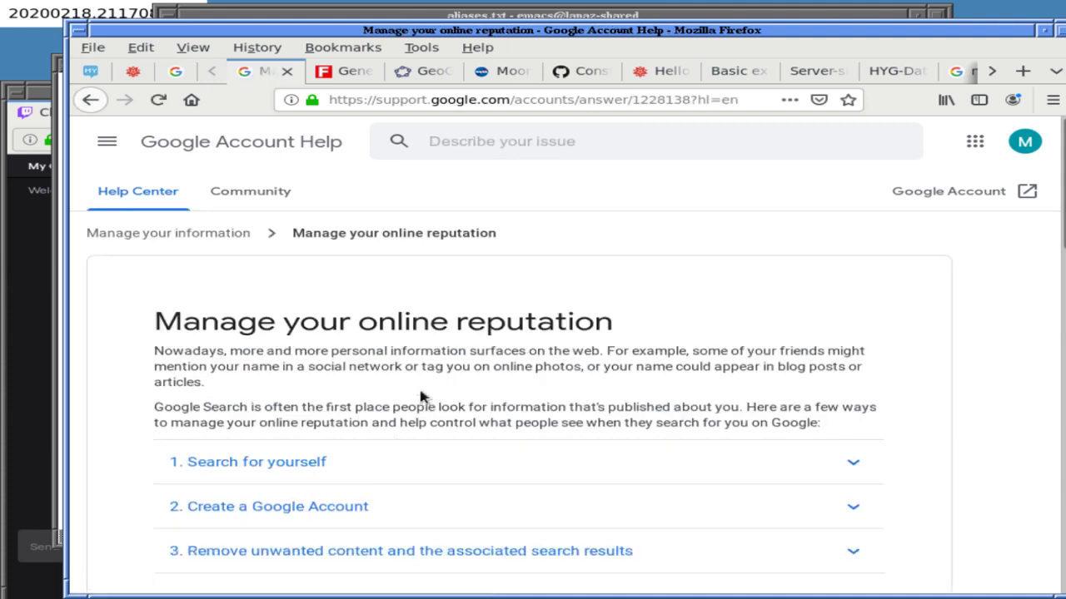
{"action": "scroll", "coordinate": [420, 396], "scroll_direction": "down", "scroll_amount": 5}
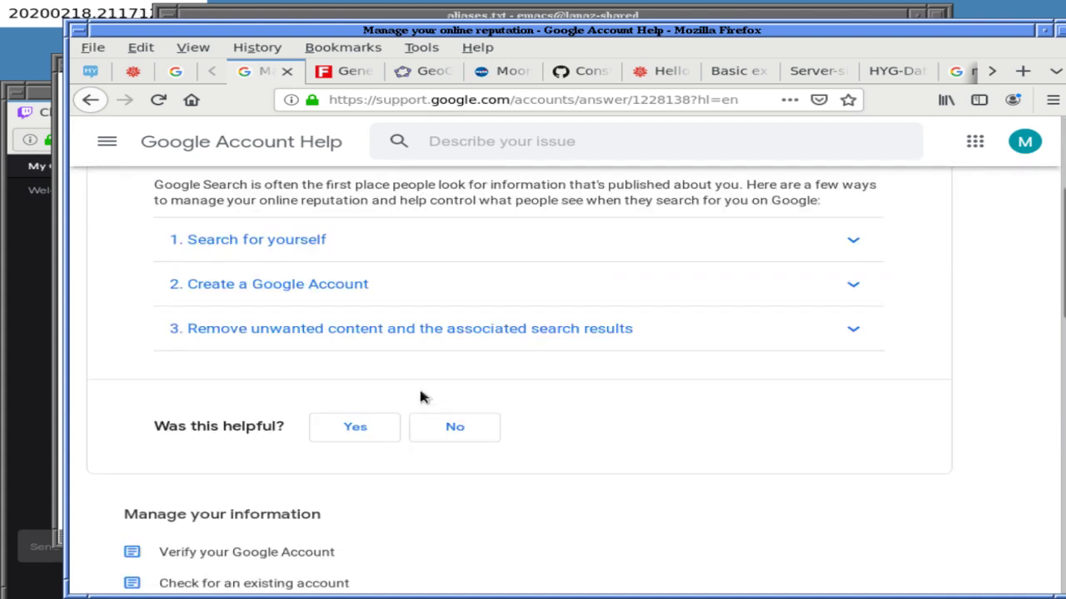
{"action": "left_click", "coordinate": [336, 279]}
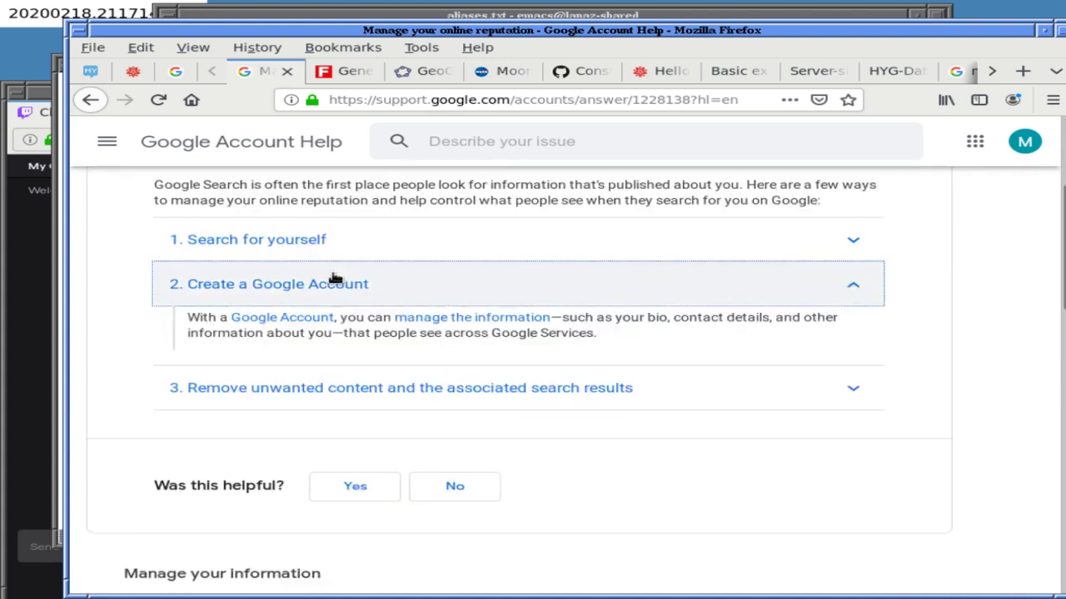
{"action": "left_click", "coordinate": [445, 318]}
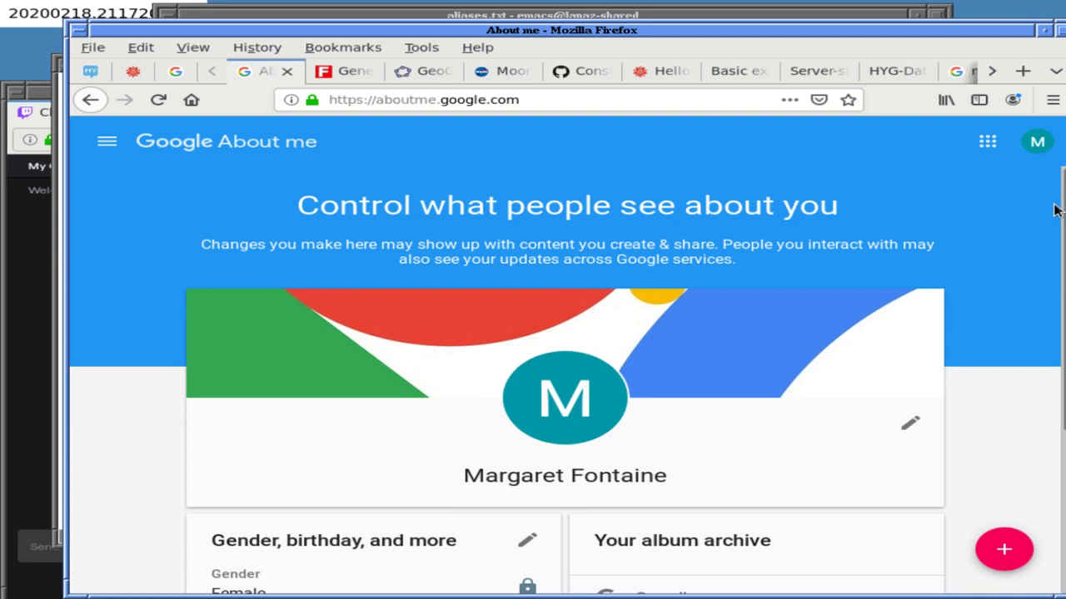
- Search Google from the address bar for 'control how google indexes my site'
{"action": "left_click_drag", "start_coordinate": [1063, 216], "coordinate": [971, 397]}
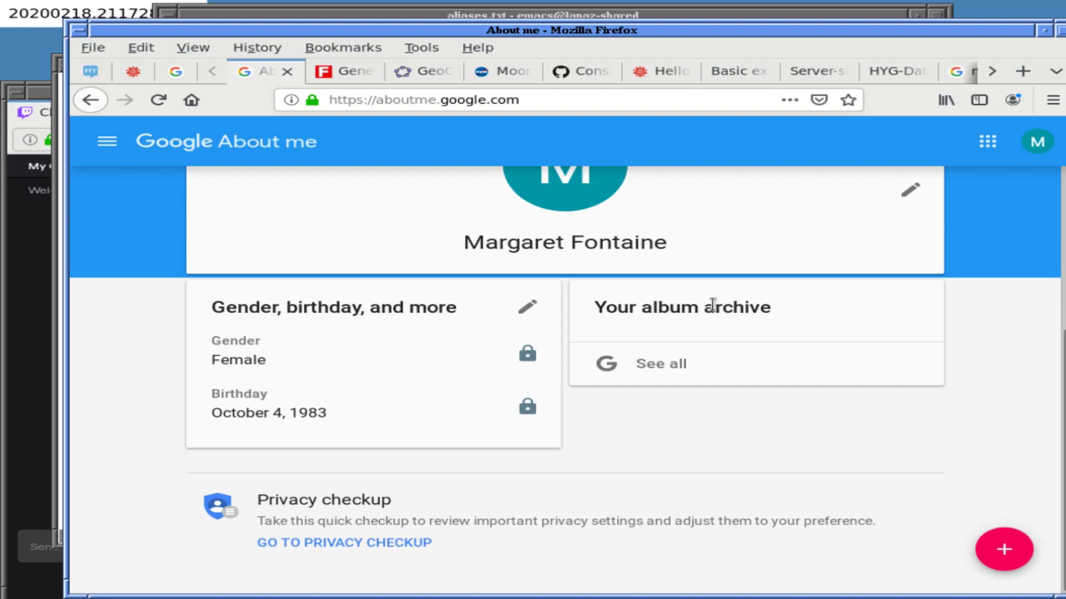
{"action": "left_click", "coordinate": [527, 101]}
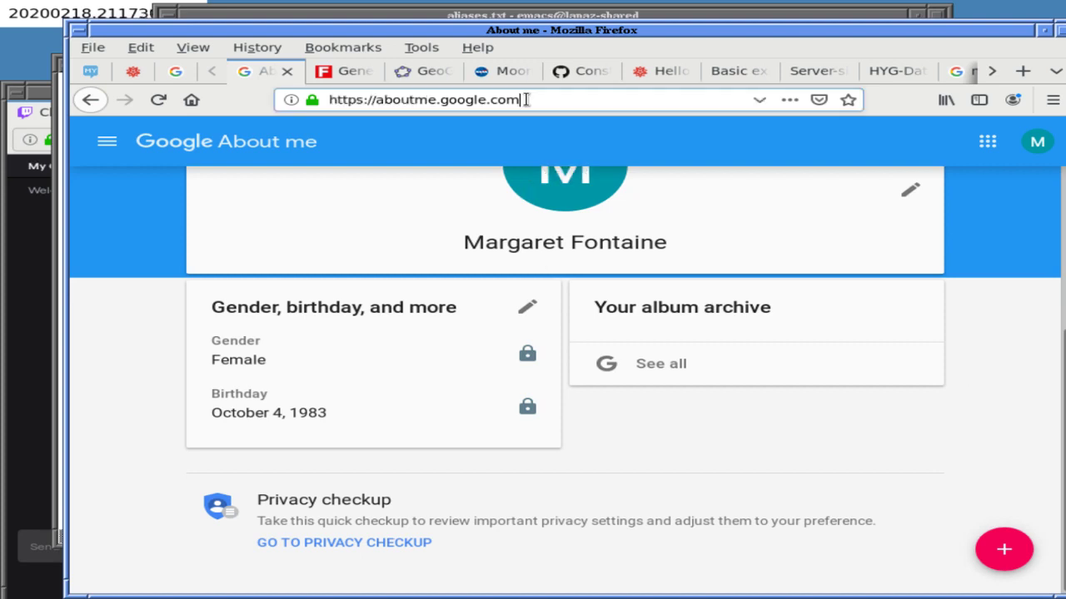
{"action": "key", "text": "BackSpace"}
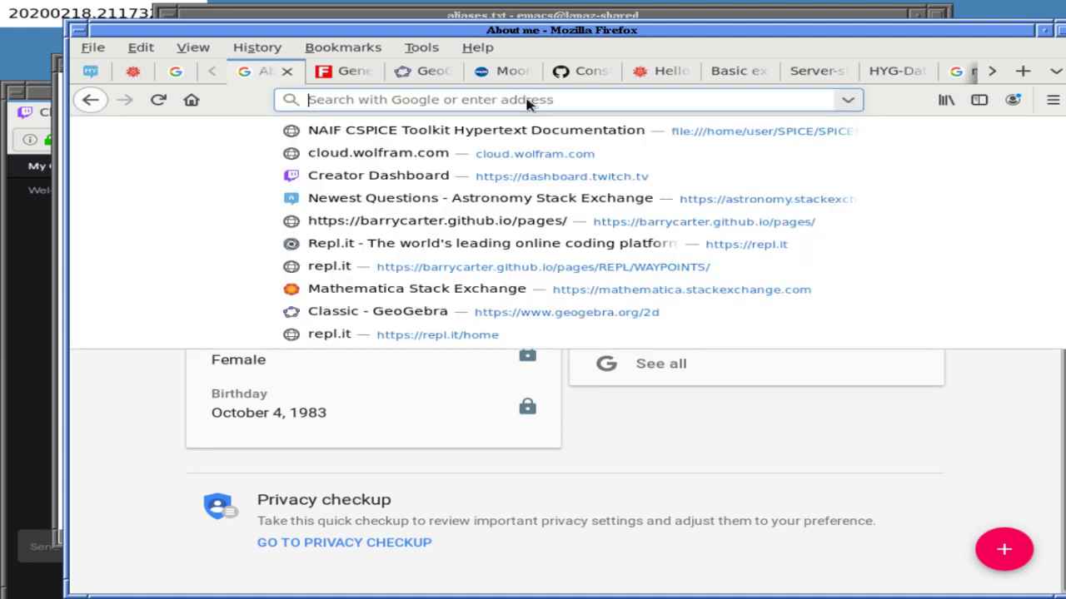
{"action": "type", "text": "control how gogle"}
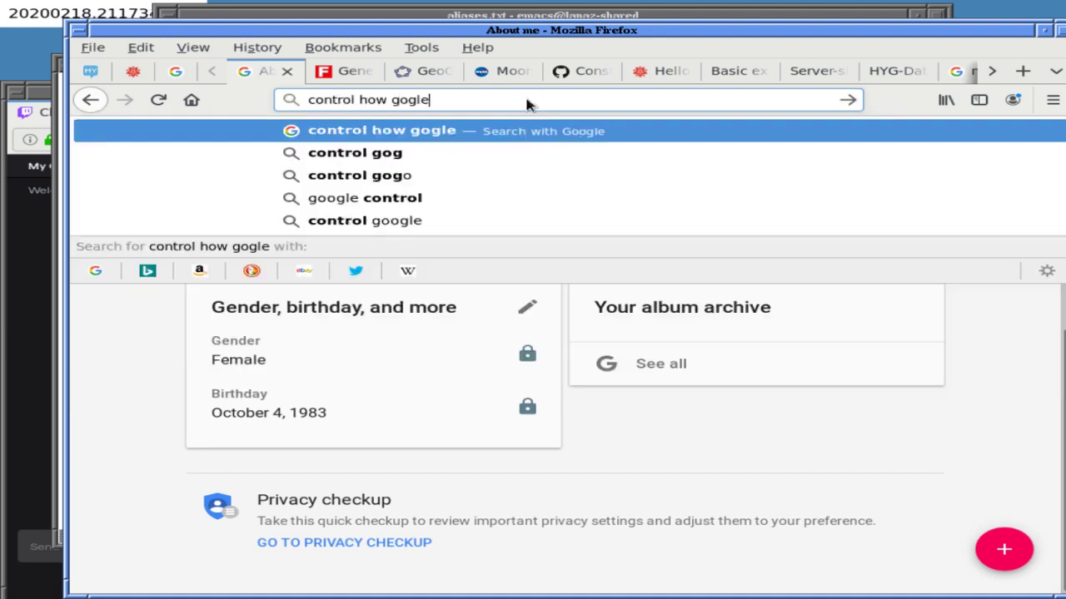
{"action": "key", "text": "BackSpace"}
{"action": "key", "text": "BackSpace"}
{"action": "key", "text": "BackSpace"}
{"action": "type", "text": "ogle "}
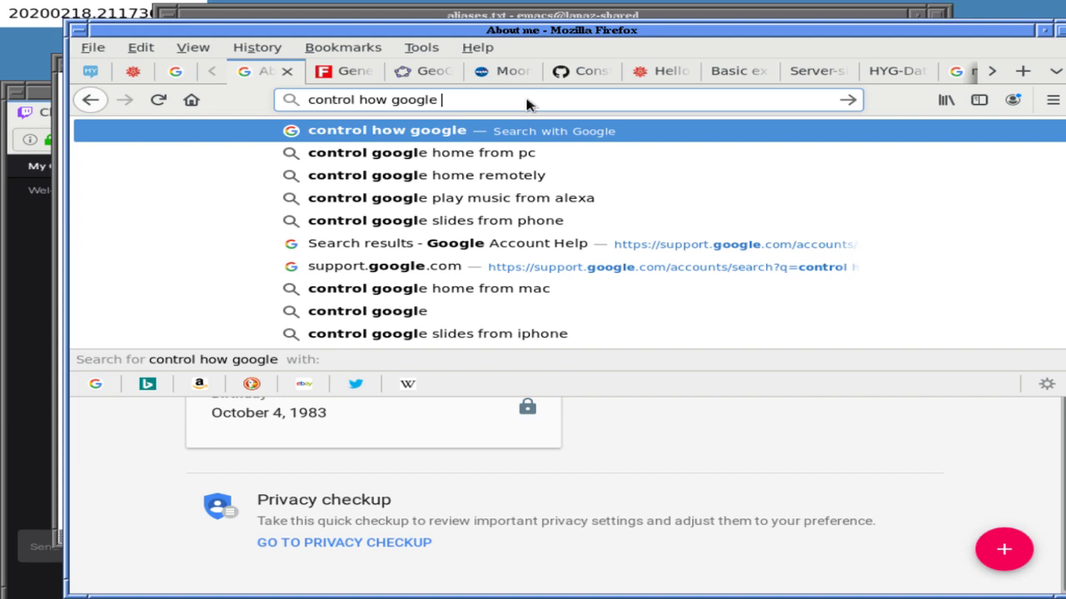
{"action": "type", "text": "indexes"}
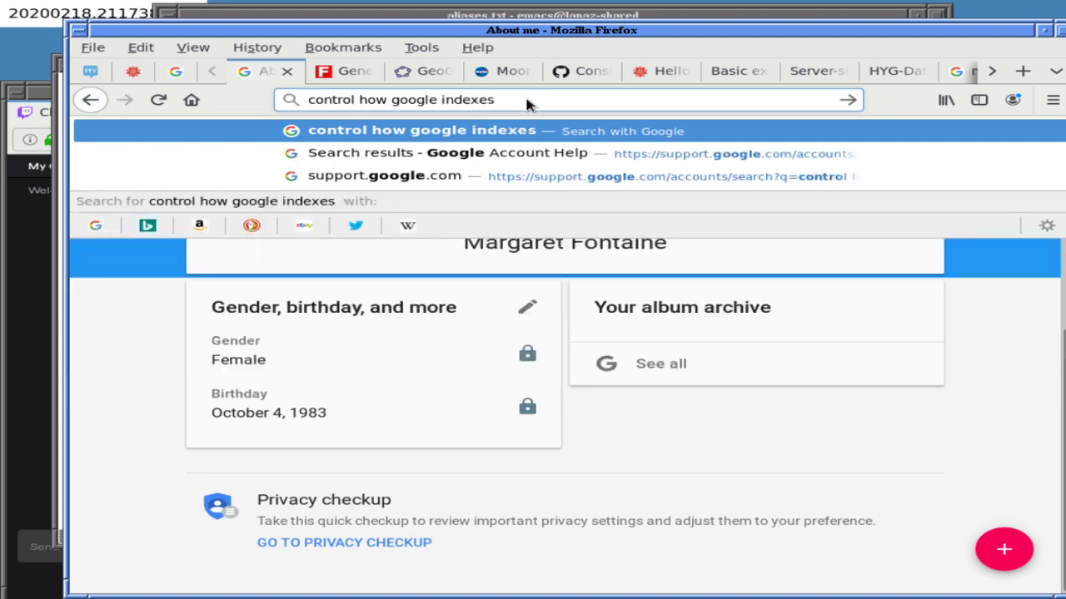
{"action": "type", "text": " my site"}
{"action": "key", "text": "Return"}
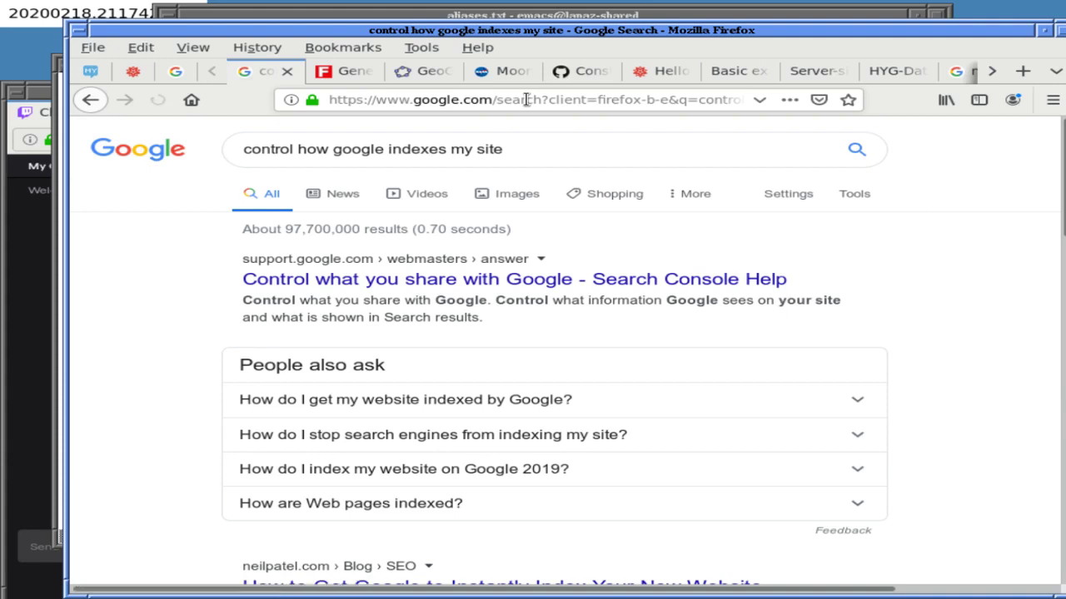
- Open the neilpatel indexing article in a new tab
{"action": "scroll", "coordinate": [105, 371], "scroll_direction": "down", "scroll_amount": 5}
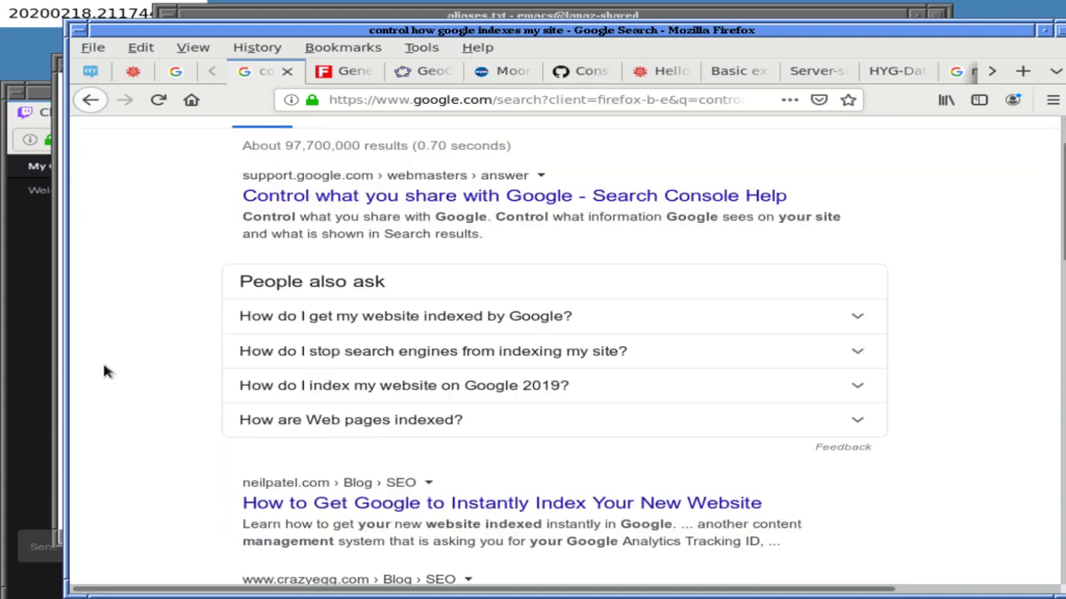
{"action": "scroll", "coordinate": [104, 372], "scroll_direction": "down", "scroll_amount": 2}
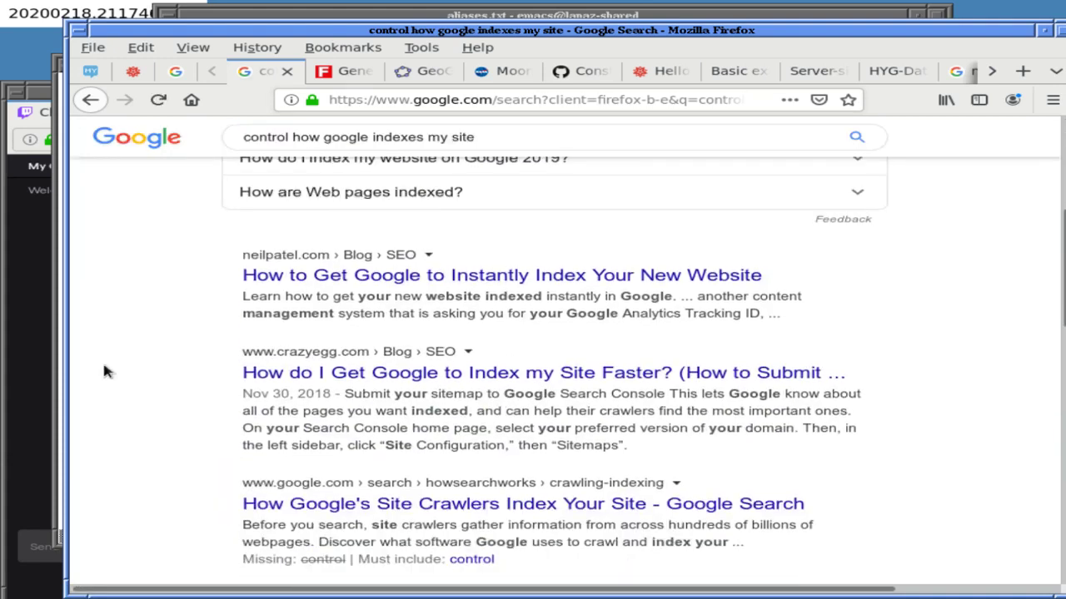
{"action": "right_click", "coordinate": [366, 284]}
{"action": "left_click", "coordinate": [383, 291]}
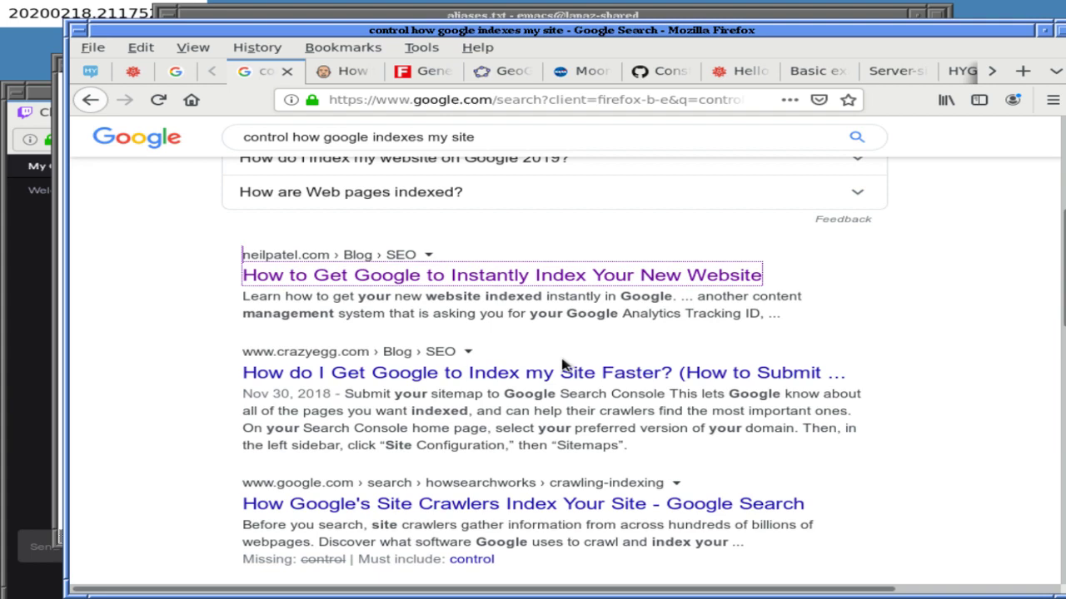
- Search for 'google analytics' and open the official Google Analytics result
{"action": "scroll", "coordinate": [552, 369], "scroll_direction": "up", "scroll_amount": 8}
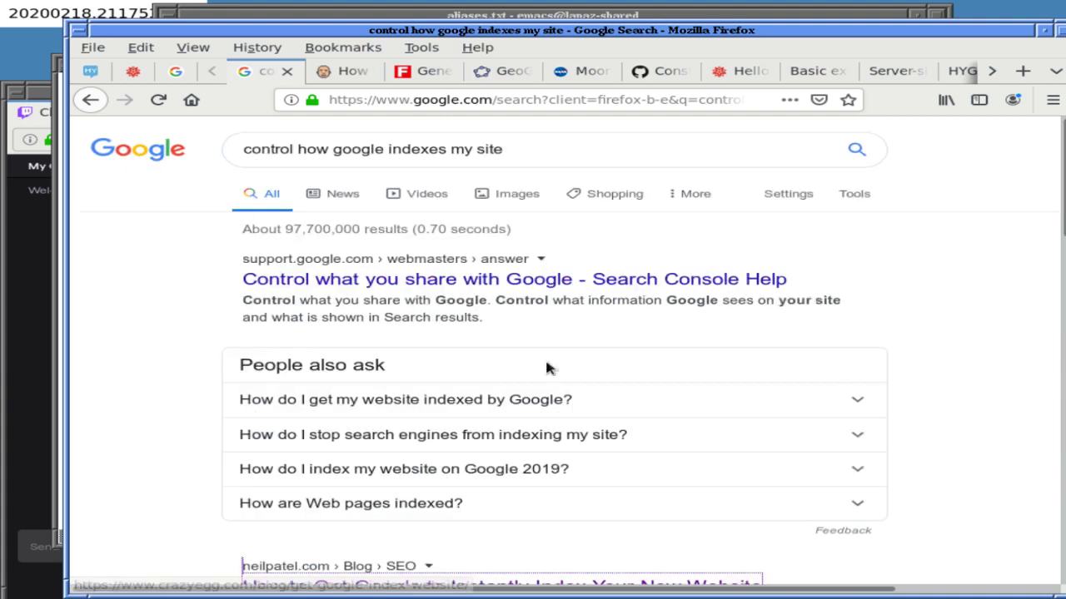
{"action": "triple_click", "coordinate": [521, 150]}
{"action": "type", "text": "google analytics"}
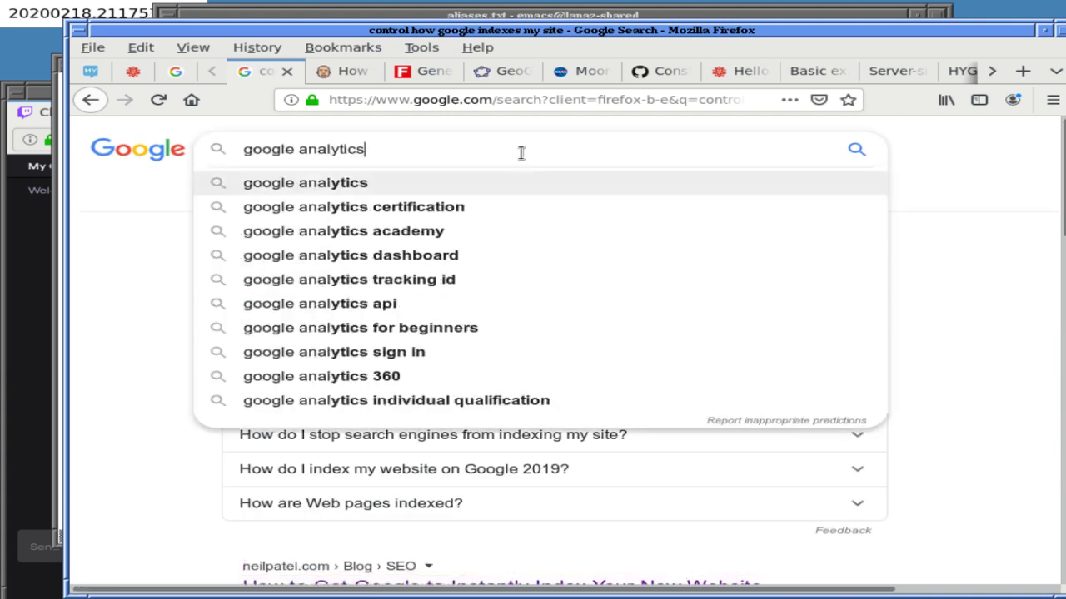
{"action": "key", "text": "Return"}
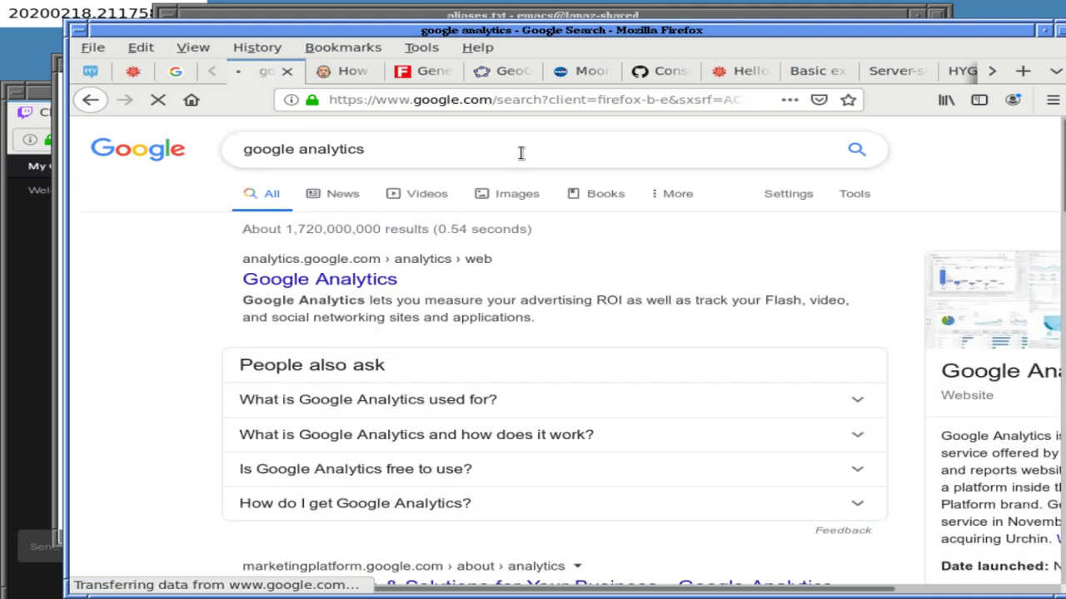
{"action": "left_click", "coordinate": [321, 282]}
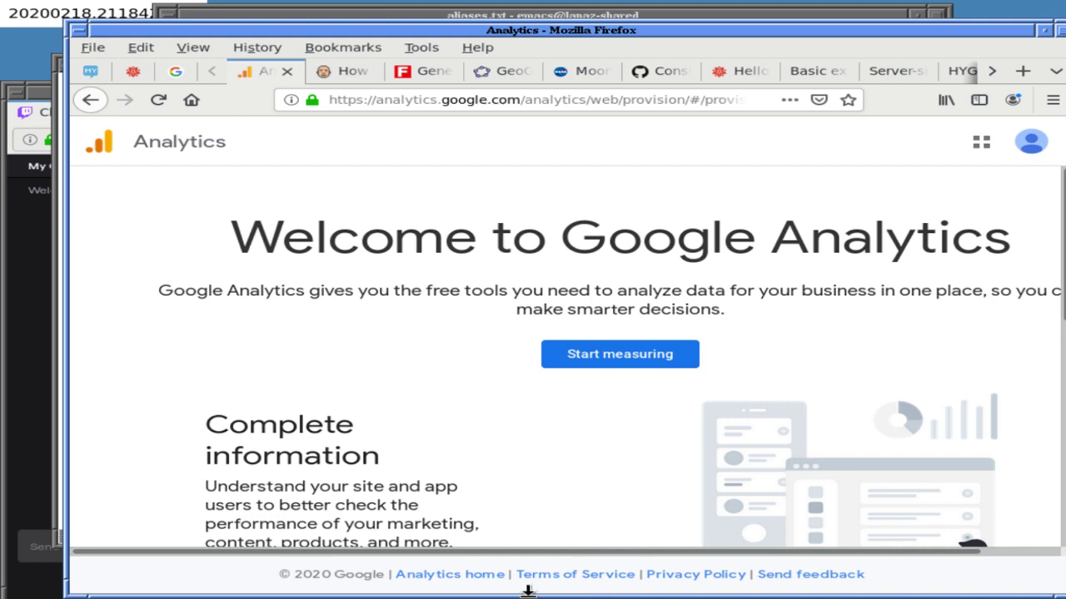
- Choose Start measuring on the Welcome to Google Analytics page
{"action": "left_click", "coordinate": [623, 359]}
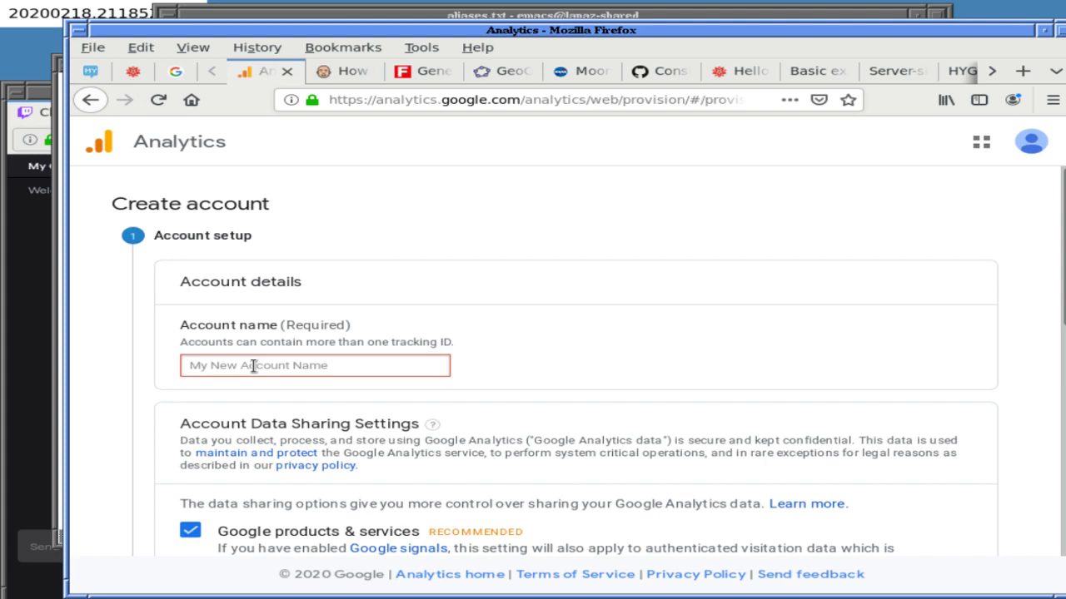
- Enter account name 'Github Pages', leave data sharing checked, and proceed with Web selected
{"action": "type", "text": "G"}
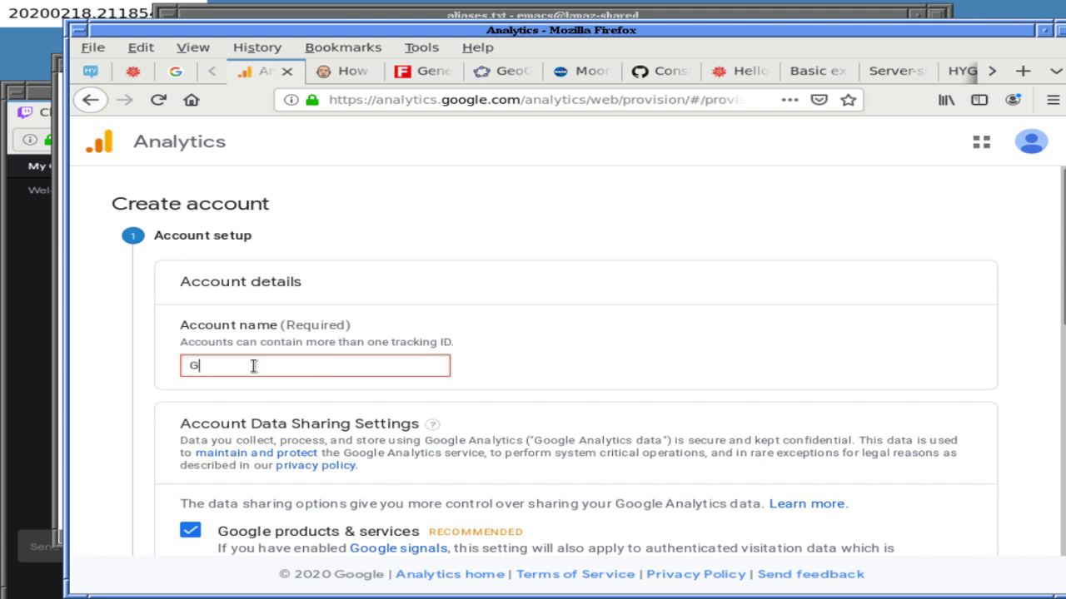
{"action": "type", "text": "ithub Pages"}
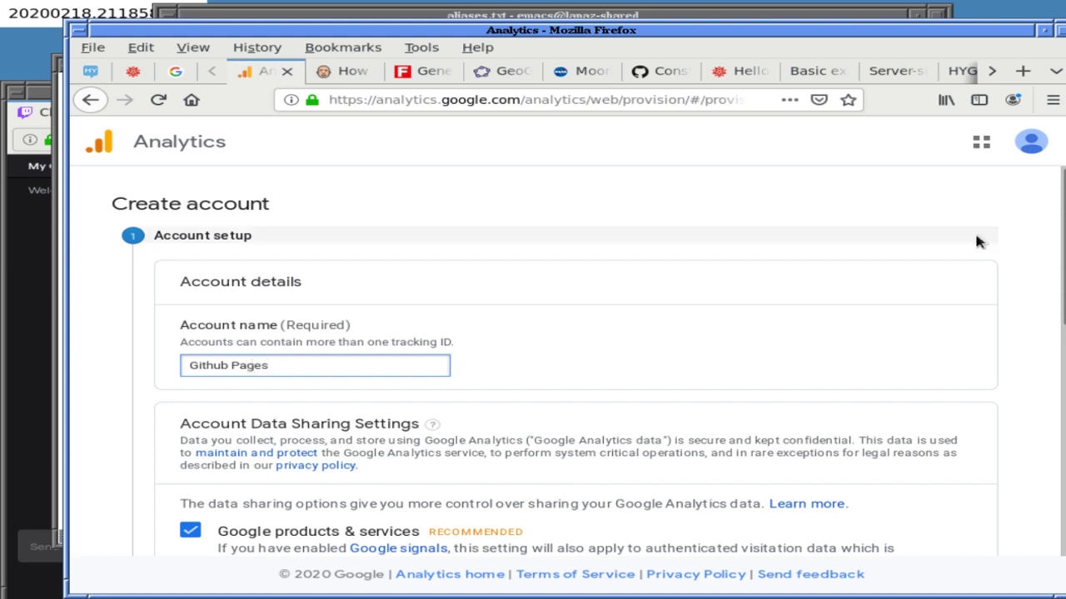
{"action": "scroll", "coordinate": [1001, 269], "scroll_direction": "down", "scroll_amount": 4}
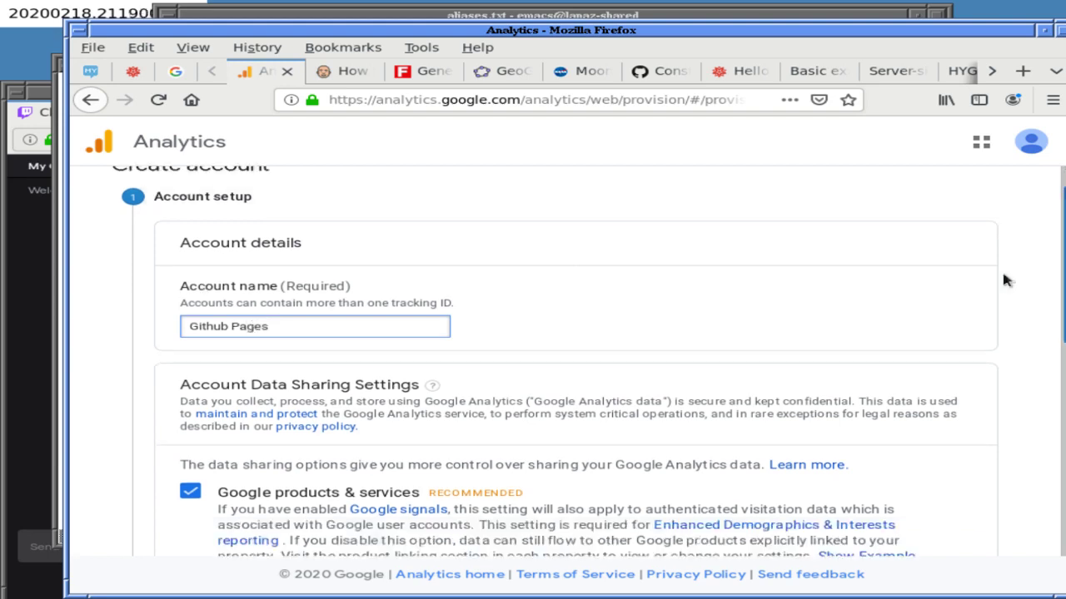
{"action": "scroll", "coordinate": [864, 341], "scroll_direction": "down", "scroll_amount": 1}
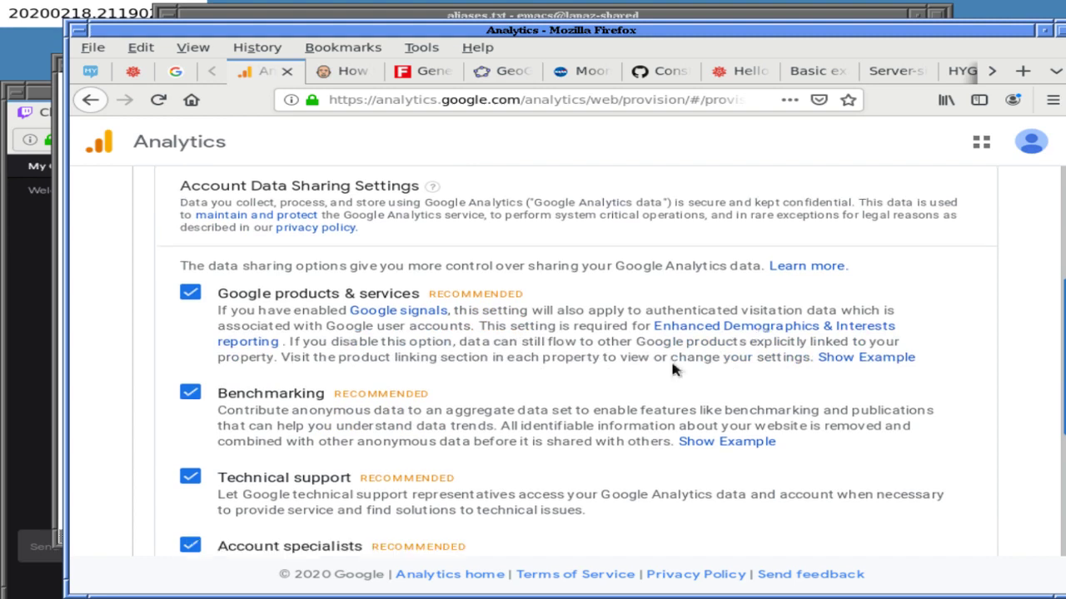
{"action": "scroll", "coordinate": [562, 366], "scroll_direction": "down", "scroll_amount": 1}
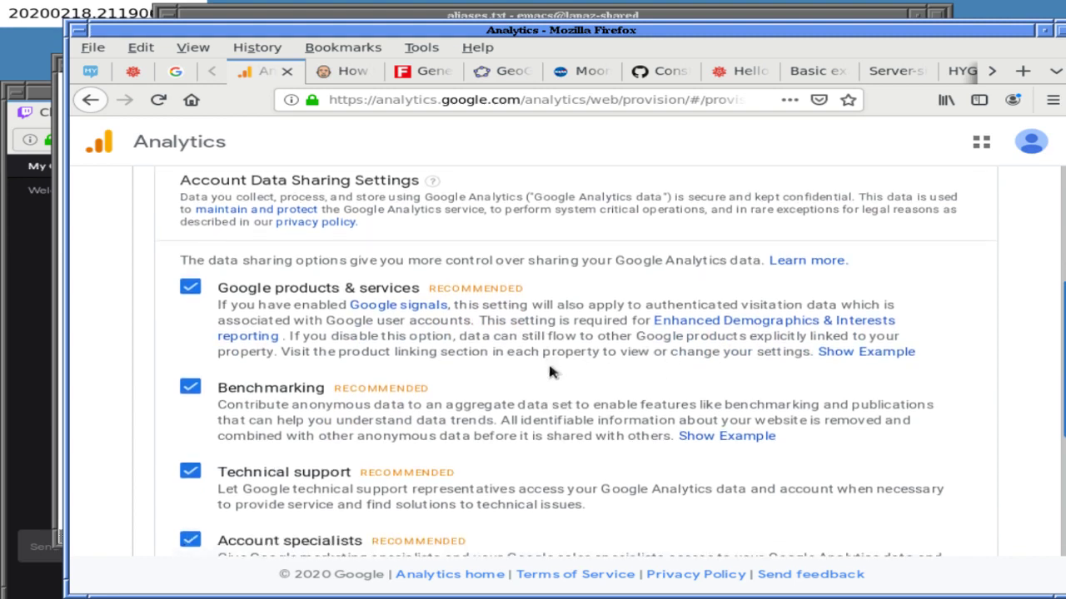
{"action": "scroll", "coordinate": [542, 363], "scroll_direction": "up", "scroll_amount": 1}
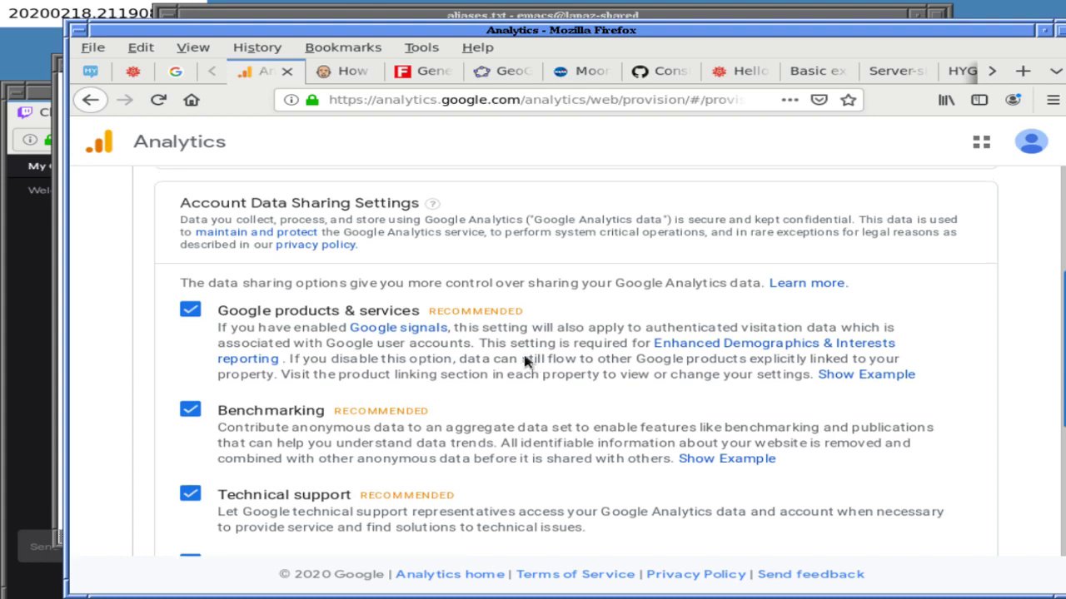
{"action": "scroll", "coordinate": [522, 363], "scroll_direction": "down", "scroll_amount": 1}
{"action": "scroll", "coordinate": [518, 364], "scroll_direction": "down", "scroll_amount": 3}
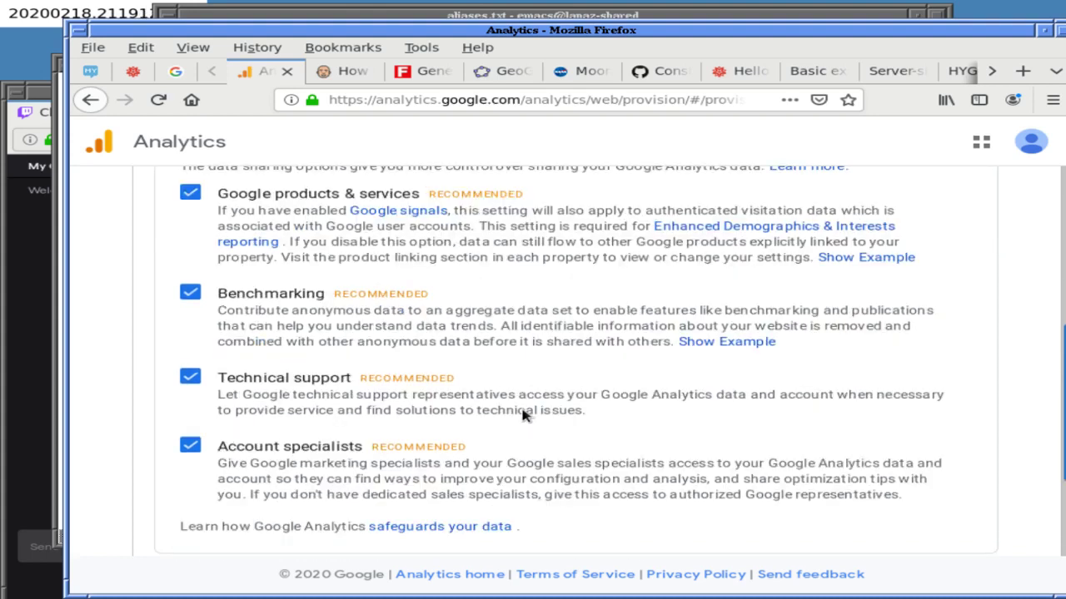
{"action": "scroll", "coordinate": [523, 414], "scroll_direction": "down", "scroll_amount": 4}
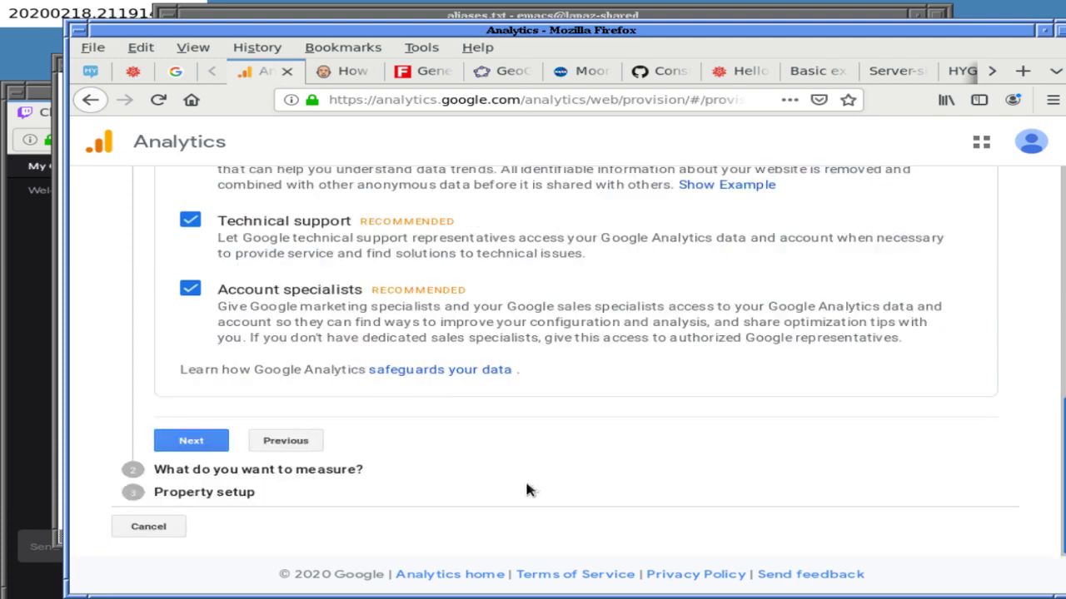
{"action": "left_click", "coordinate": [200, 440]}
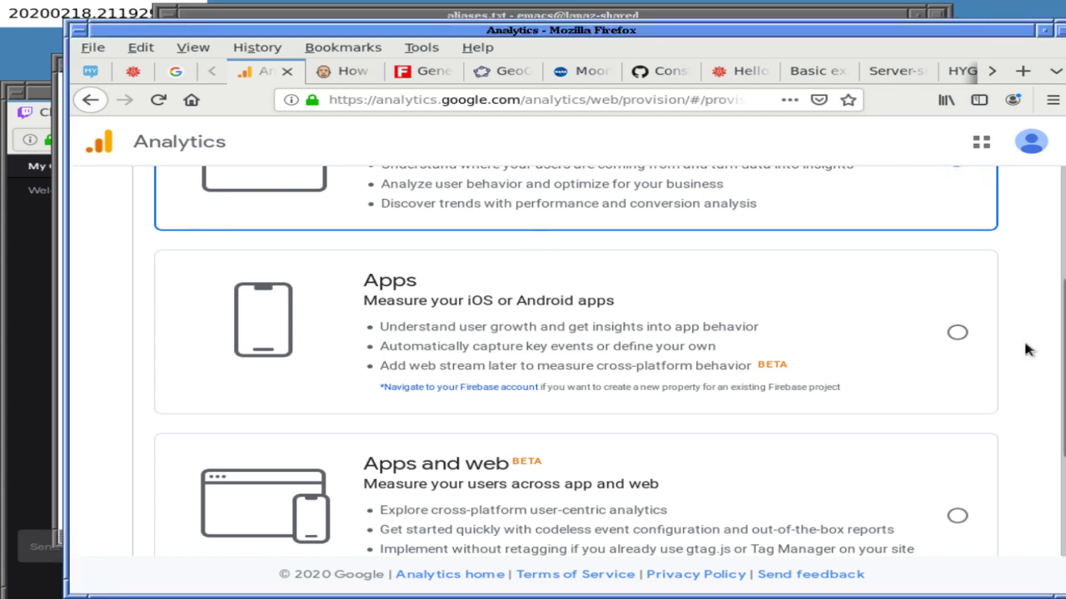
{"action": "scroll", "coordinate": [1026, 348], "scroll_direction": "up", "scroll_amount": 5}
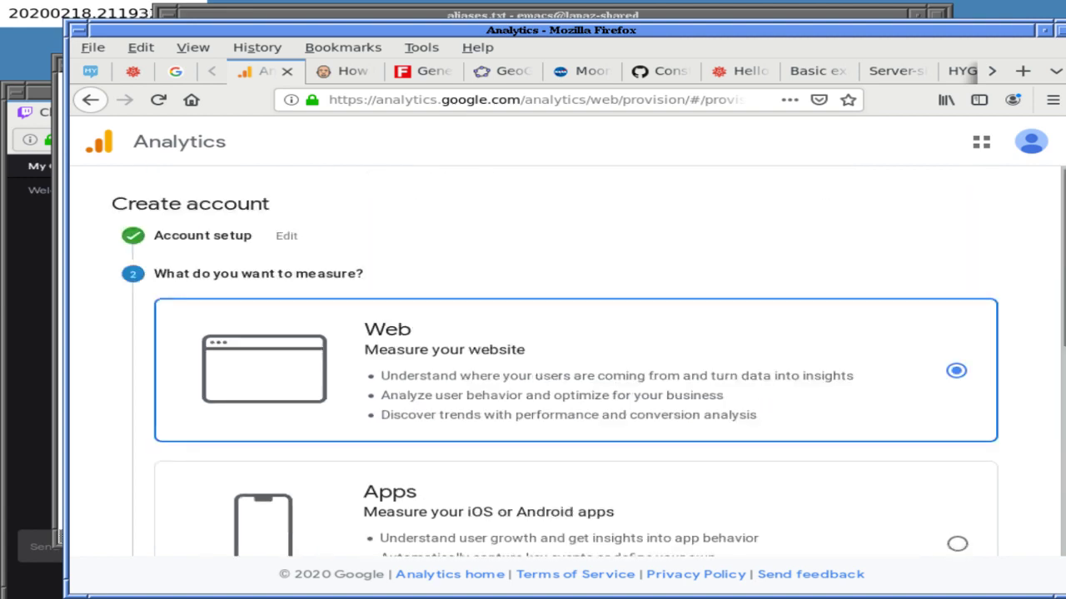
{"action": "scroll", "coordinate": [1026, 349], "scroll_direction": "down", "scroll_amount": 5}
{"action": "scroll", "coordinate": [1026, 350], "scroll_direction": "down", "scroll_amount": 4}
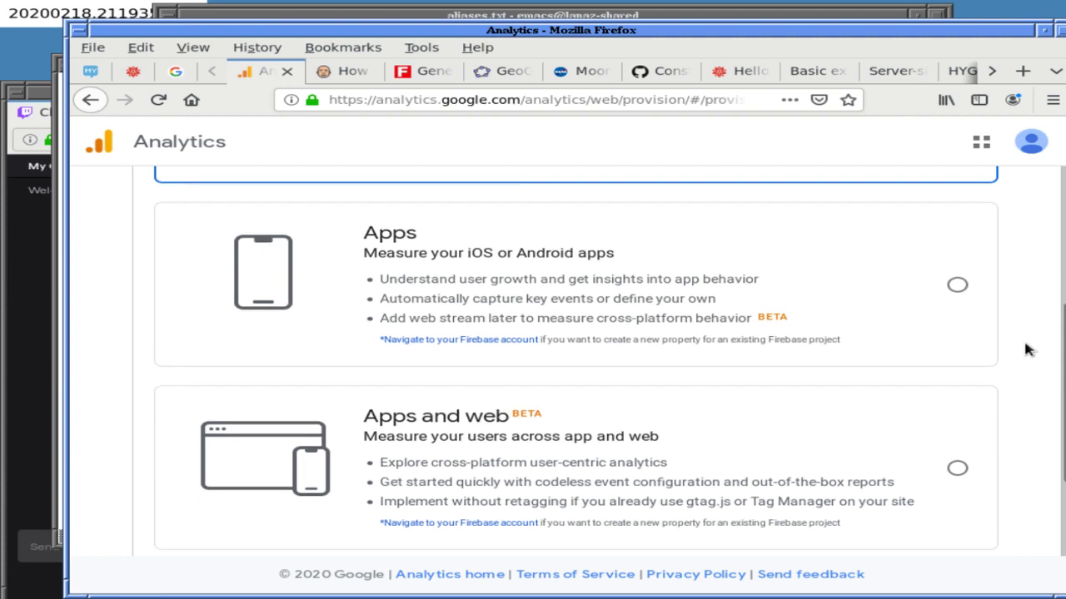
- Enter 'Github Pages' as the property's Website Name
{"action": "left_click", "coordinate": [202, 469]}
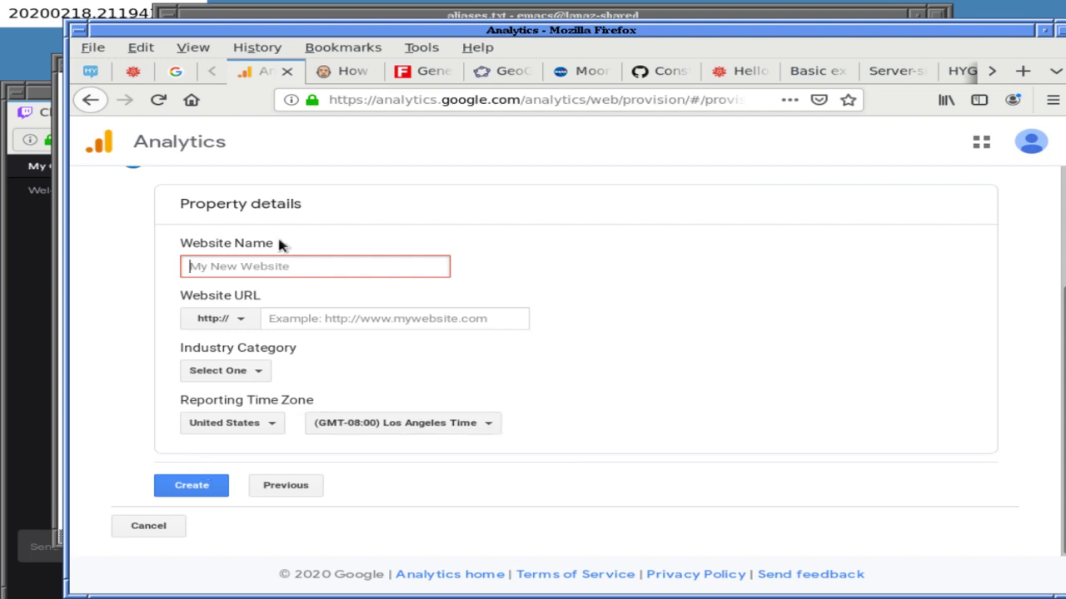
{"action": "type", "text": "Git"}
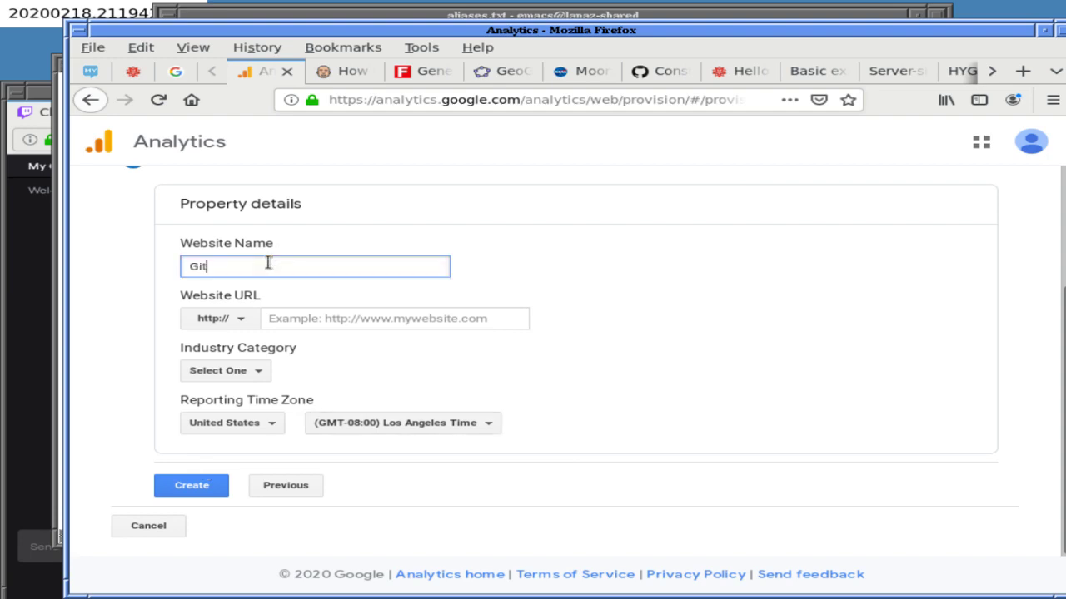
{"action": "type", "text": "hub Pages"}
{"action": "key", "text": "Tab"}
{"action": "key", "text": "Tab"}
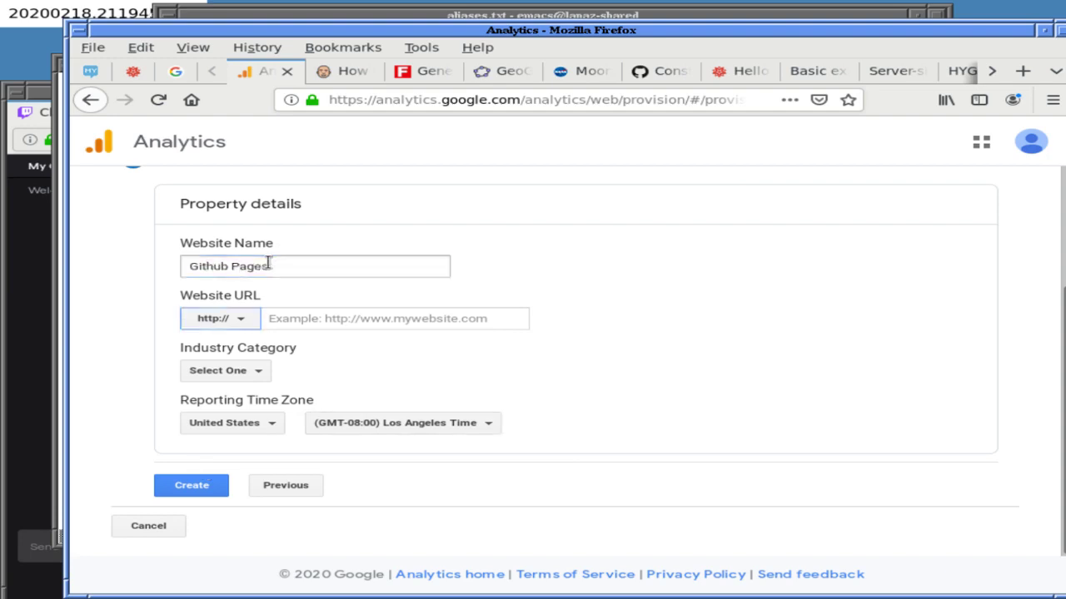
- Pin the Analytics tab, close the Google Account tab, and switch to the neilpatel article
{"action": "right_click", "coordinate": [260, 73]}
{"action": "left_click", "coordinate": [316, 116]}
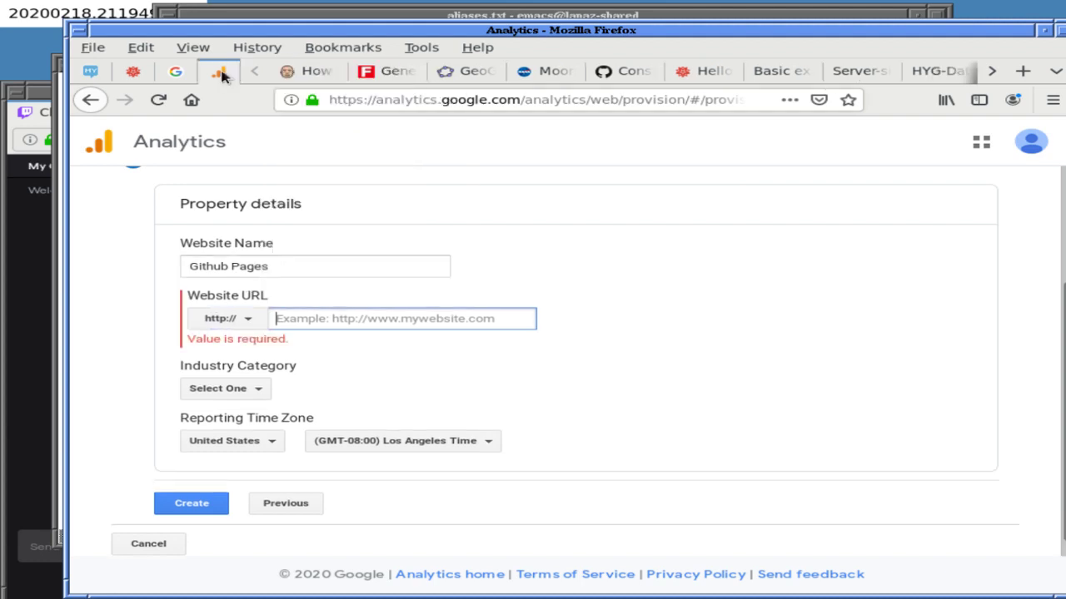
{"action": "left_click", "coordinate": [178, 73]}
{"action": "middle_click", "coordinate": [178, 74]}
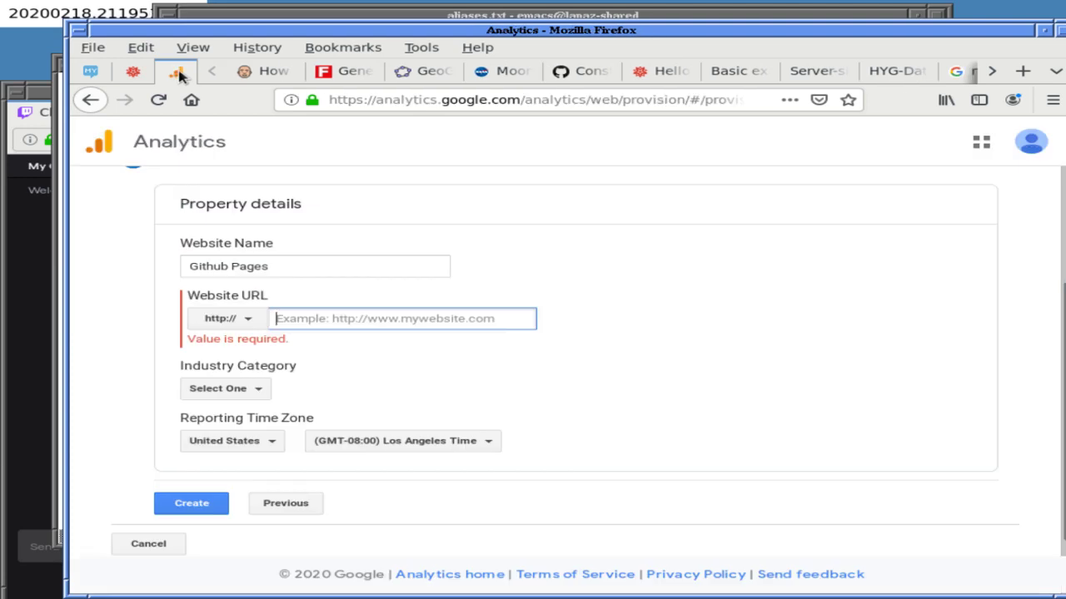
{"action": "left_click", "coordinate": [266, 75]}
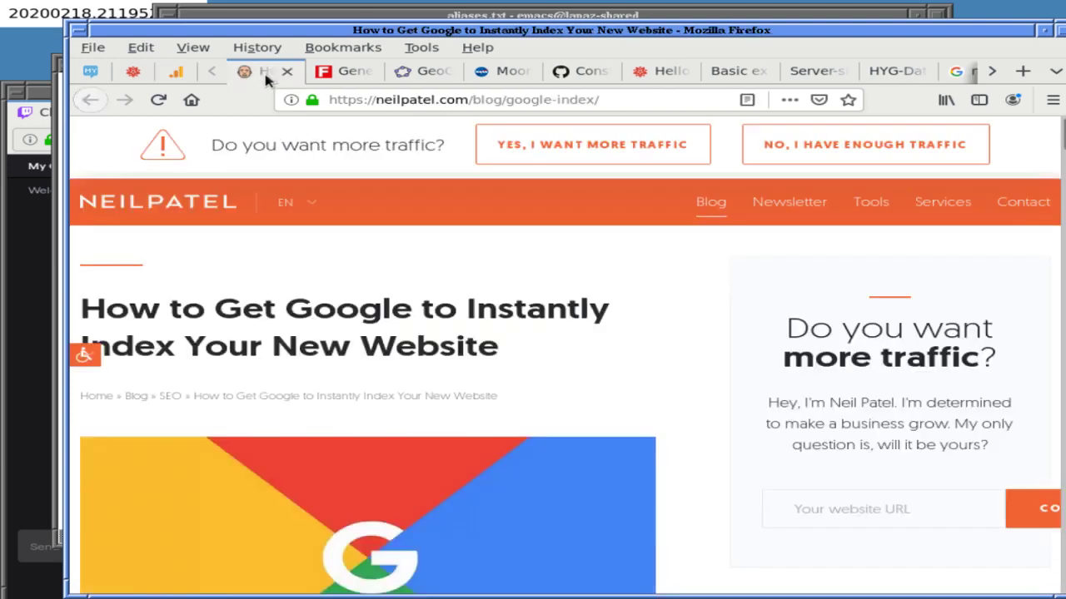
- Load barrycarter.github.io/pages from the address bar suggestions
{"action": "left_click", "coordinate": [348, 102]}
{"action": "key", "text": "BackSpace"}
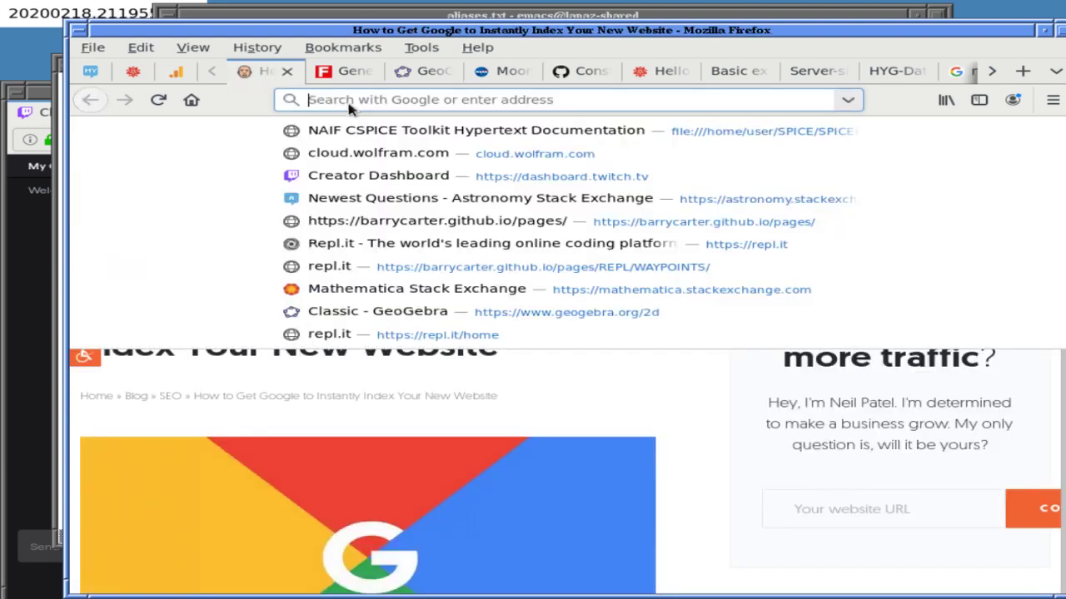
{"action": "type", "text": "gi"}
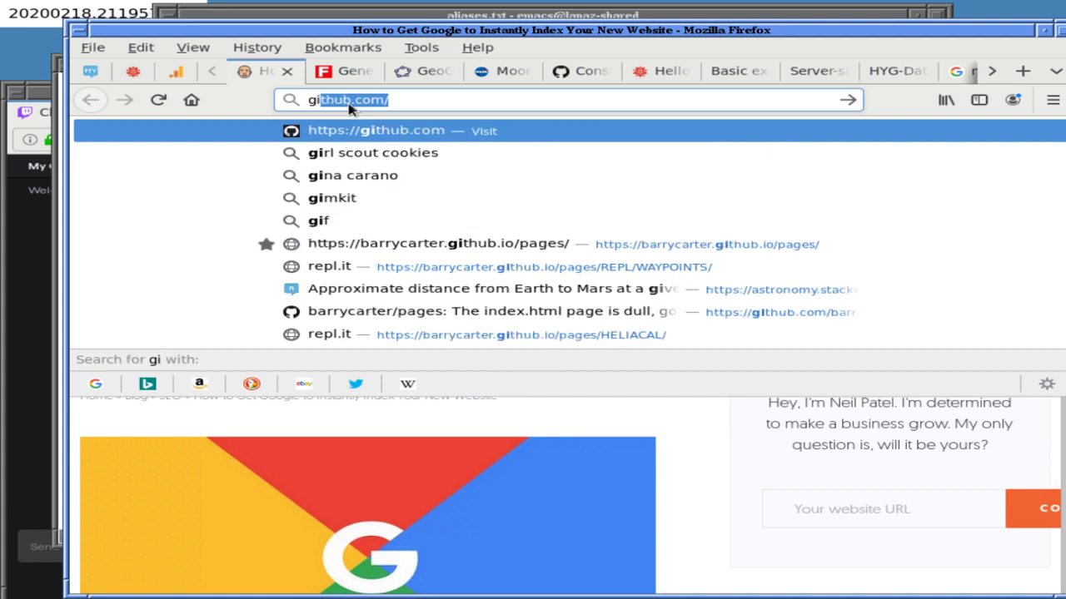
{"action": "key", "text": "Down"}
{"action": "key", "text": "Down"}
{"action": "key", "text": "Down"}
{"action": "key", "text": "Down"}
{"action": "key", "text": "Down"}
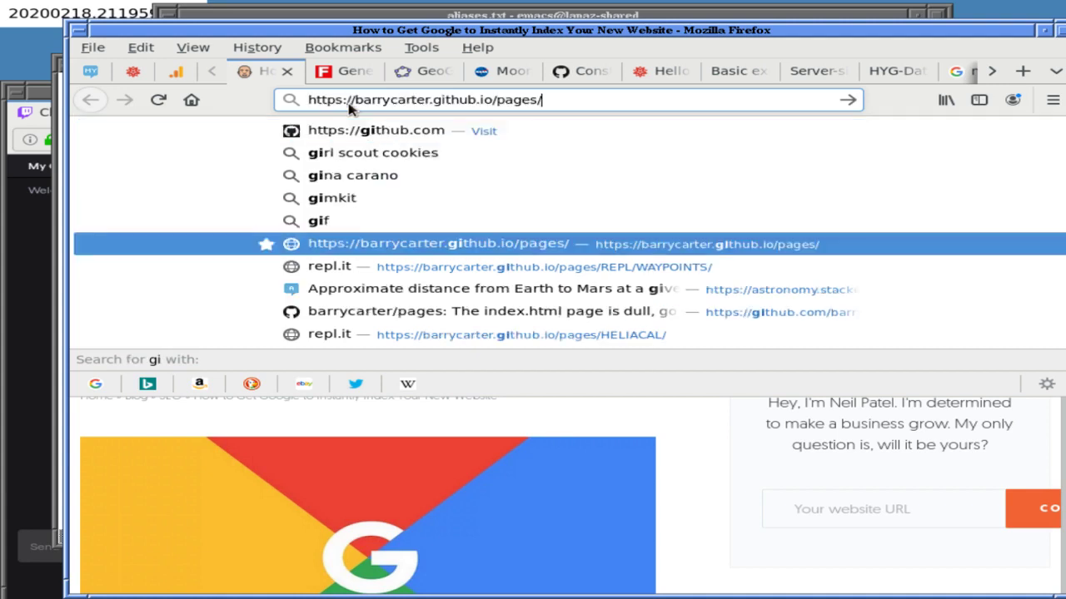
{"action": "key", "text": "Return"}
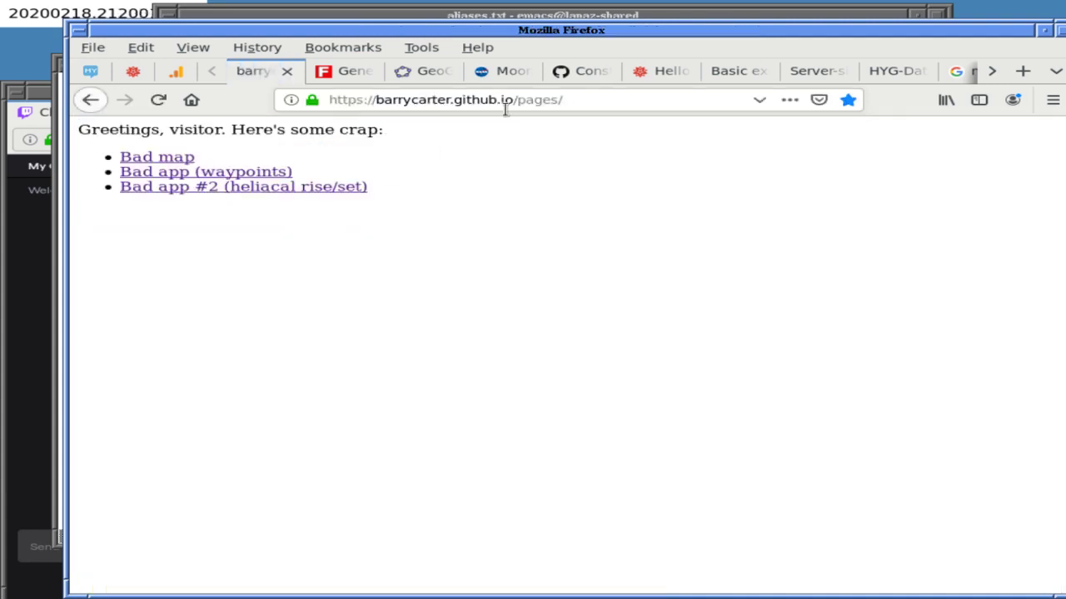
- Load the bare barrycarter.github.io root, see its 404, then bring Emacs to the front
{"action": "left_click", "coordinate": [578, 109]}
{"action": "key", "text": "BackSpace"}
{"action": "key", "text": "BackSpace"}
{"action": "key", "text": "BackSpace"}
{"action": "key", "text": "BackSpace"}
{"action": "key", "text": "BackSpace"}
{"action": "key", "text": "BackSpace"}
{"action": "key", "text": "BackSpace"}
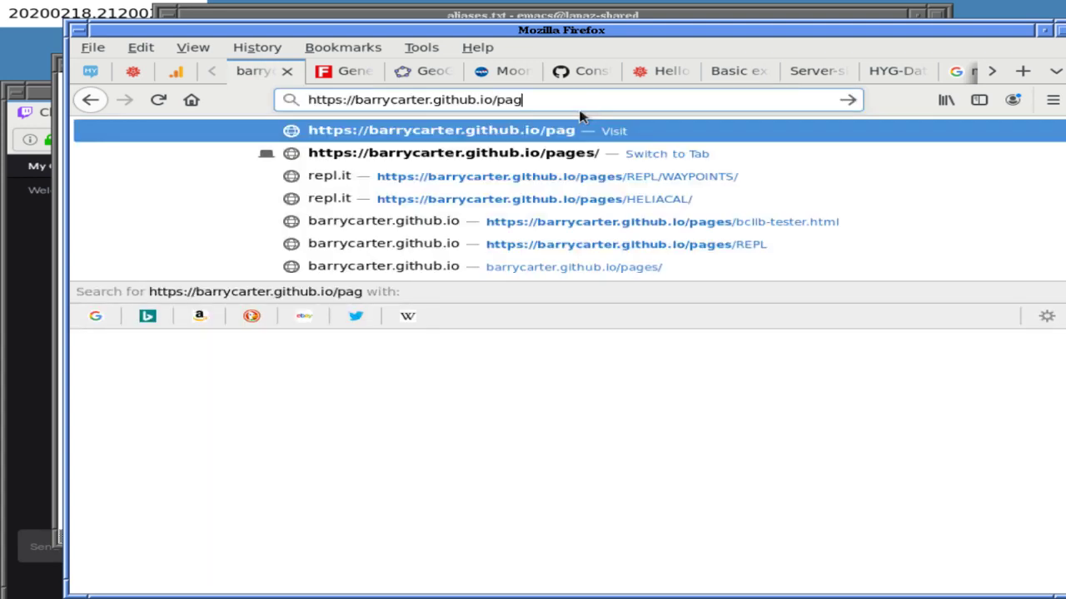
{"action": "key", "text": "Return"}
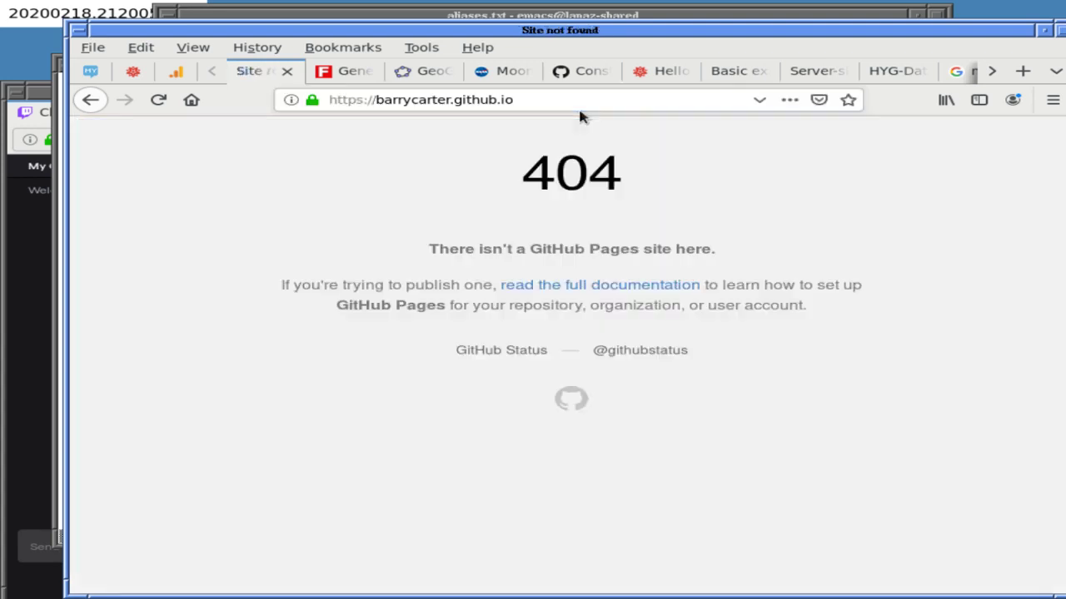
{"action": "left_click", "coordinate": [575, 104]}
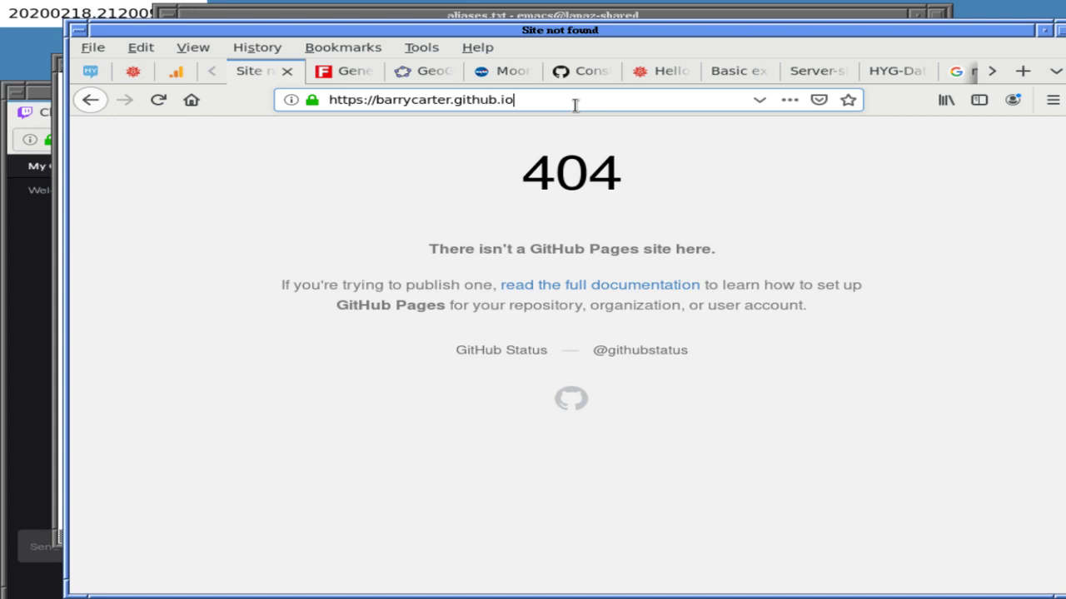
{"action": "left_click", "coordinate": [606, 18]}
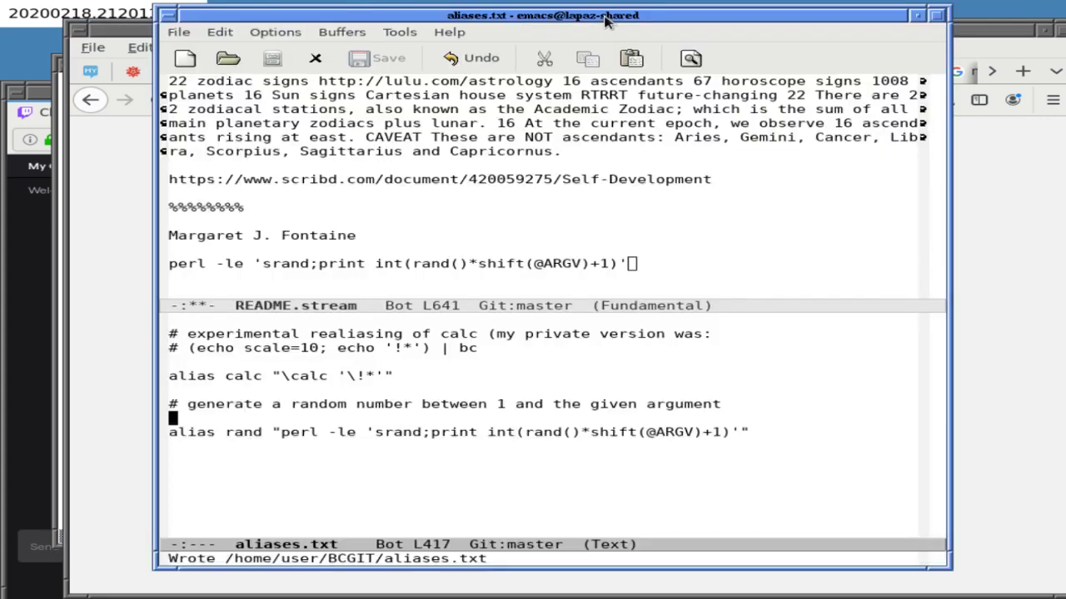
- In the terminal, change into the ~/BCGIT-PAGES directory using Tab completion
{"action": "key", "text": "alt+Tab"}
{"action": "key", "text": "alt+Tab"}
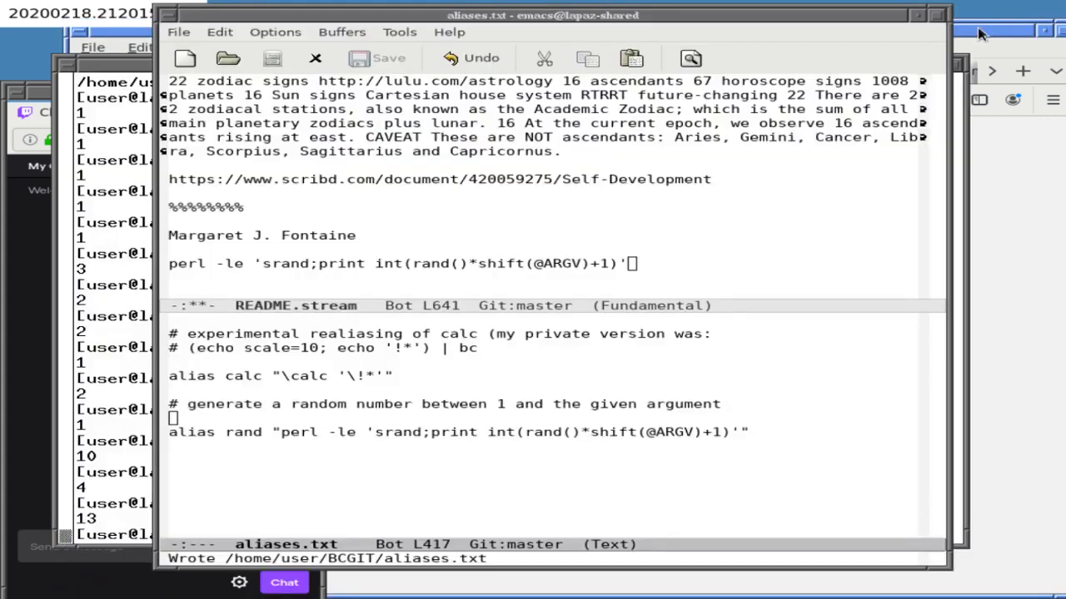
{"action": "left_click", "coordinate": [111, 289]}
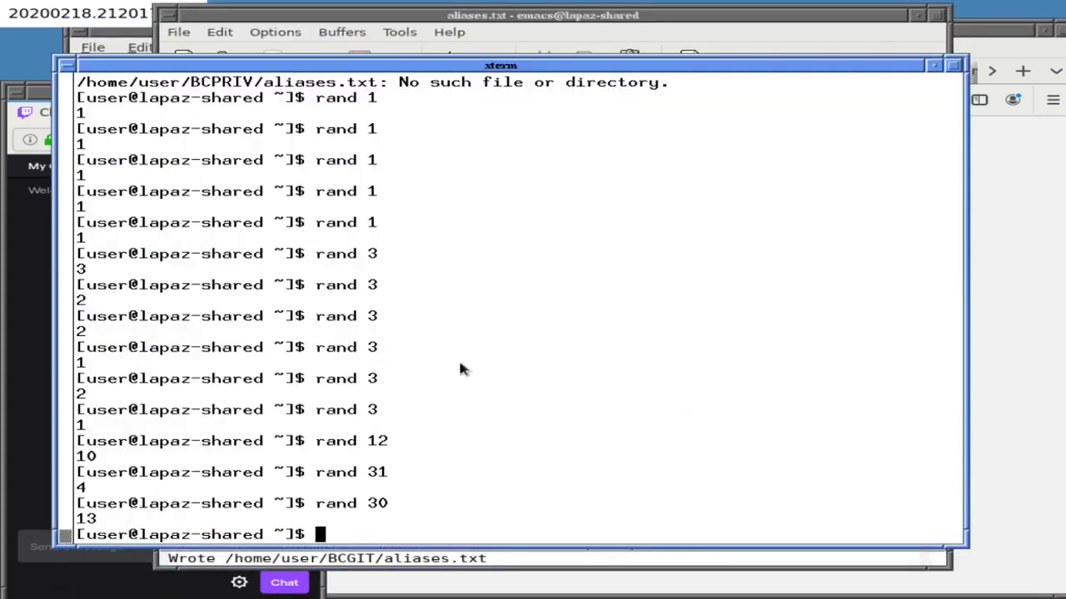
{"action": "type", "text": "cd ~/BG"}
{"action": "key", "text": "BackSpace"}
{"action": "type", "text": "C"}
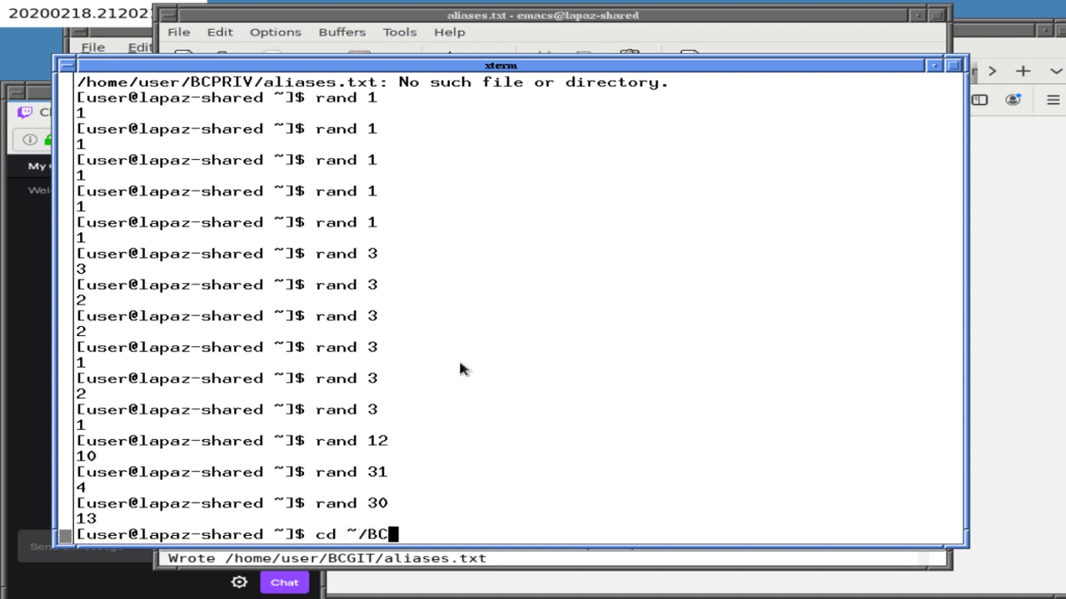
{"action": "type", "text": "G"}
{"action": "key", "text": "Tab"}
{"action": "type", "text": "-"}
{"action": "key", "text": "Tab"}
{"action": "type", "text": "P"}
{"action": "key", "text": "Tab"}
{"action": "key", "text": "Return"}
- List BCGIT-PAGES with ls -l, then list the contents of its pages folder
{"action": "type", "text": "ls -l"}
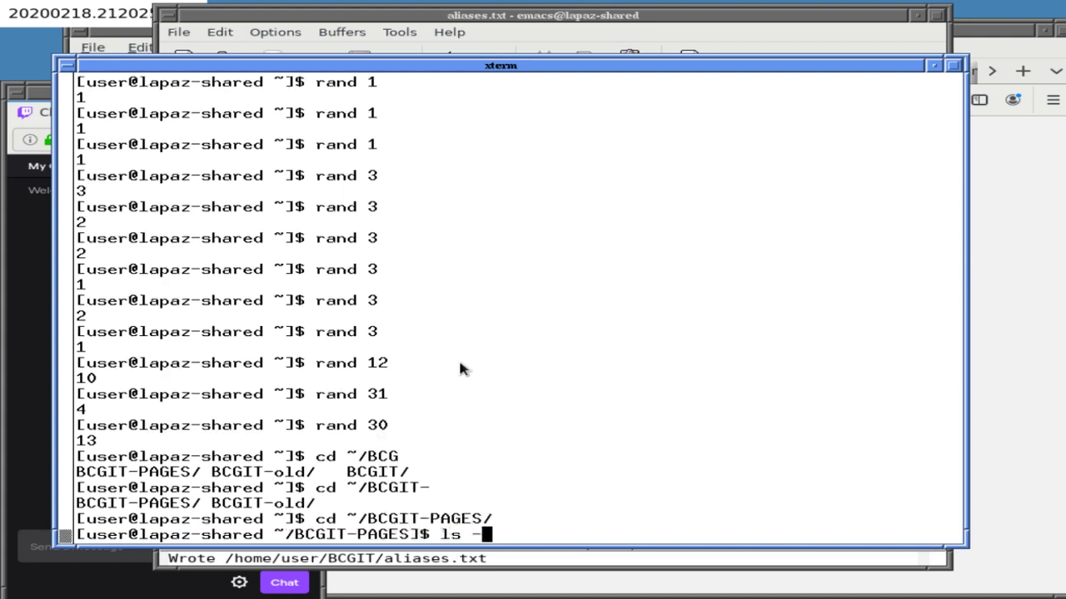
{"action": "key", "text": "Return"}
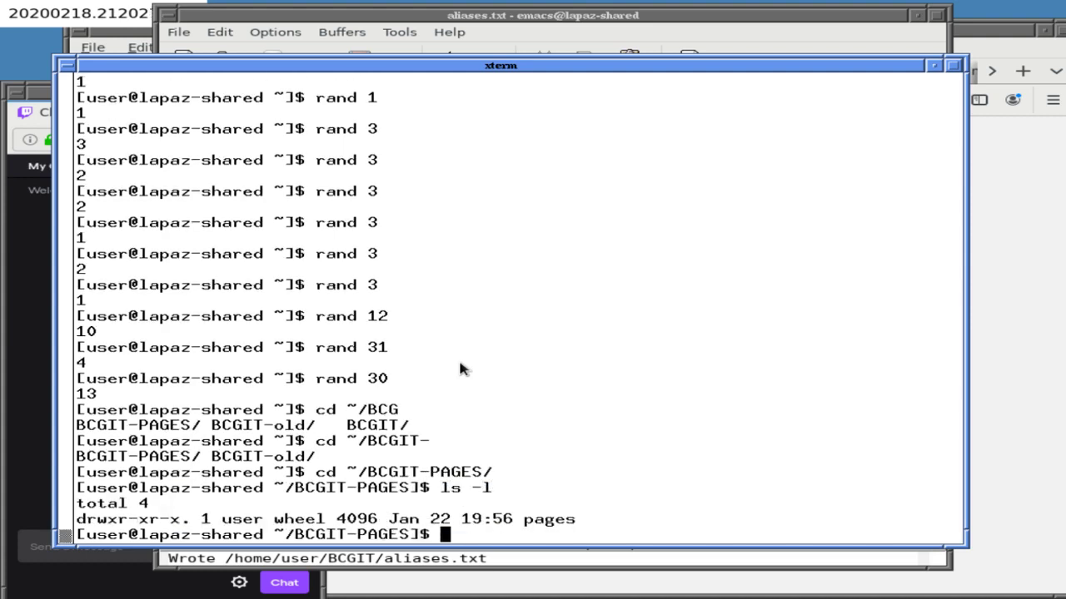
{"action": "type", "text": "ls -l"}
{"action": "key", "text": "Return"}
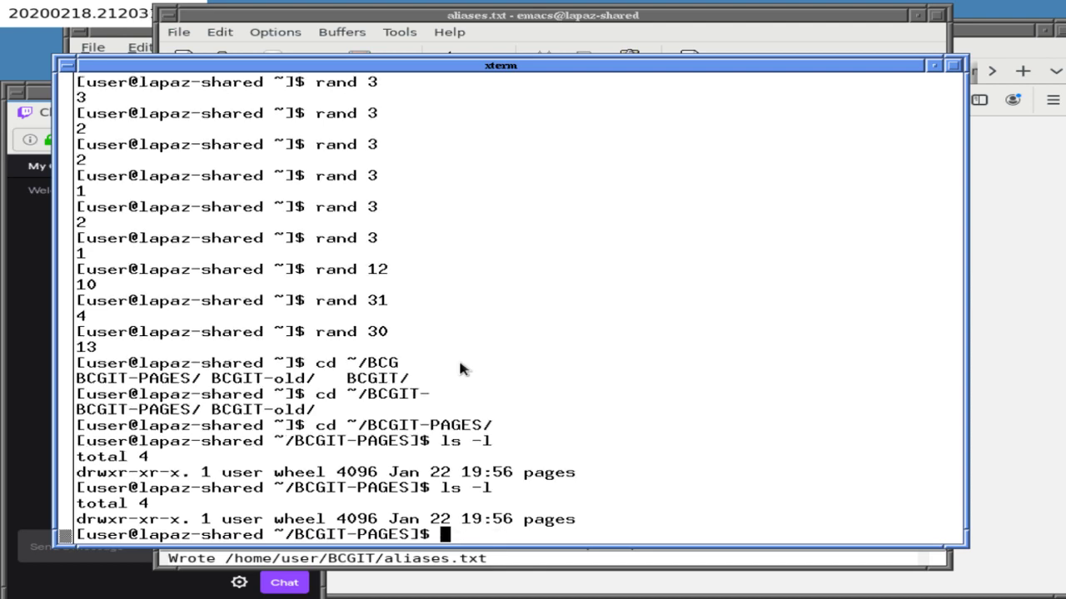
{"action": "type", "text": "ls -l pages"}
{"action": "key", "text": "Return"}
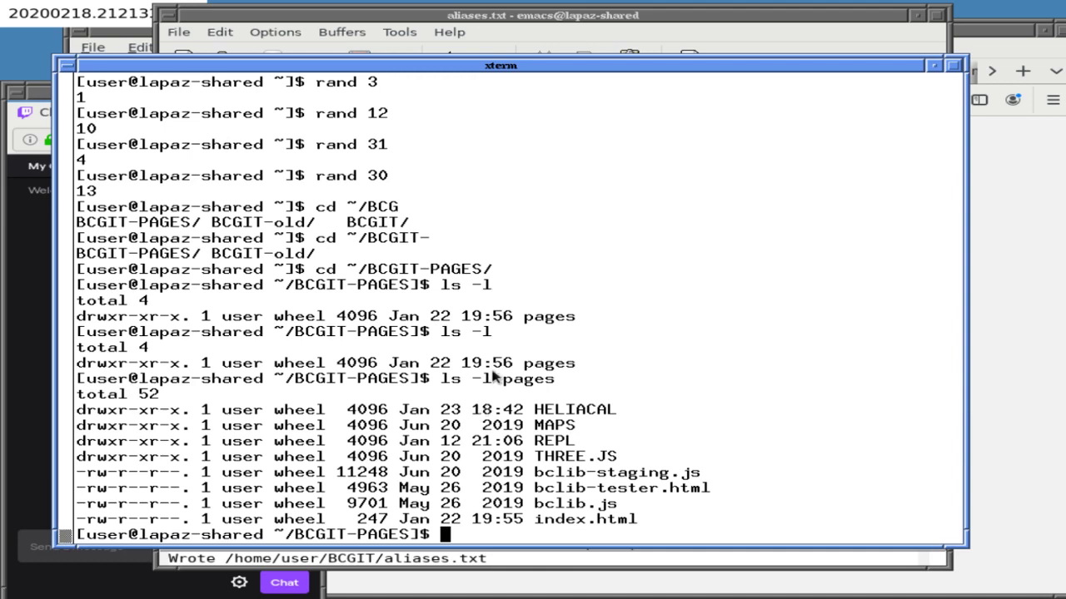
{"action": "key", "text": "alt+Tab"}
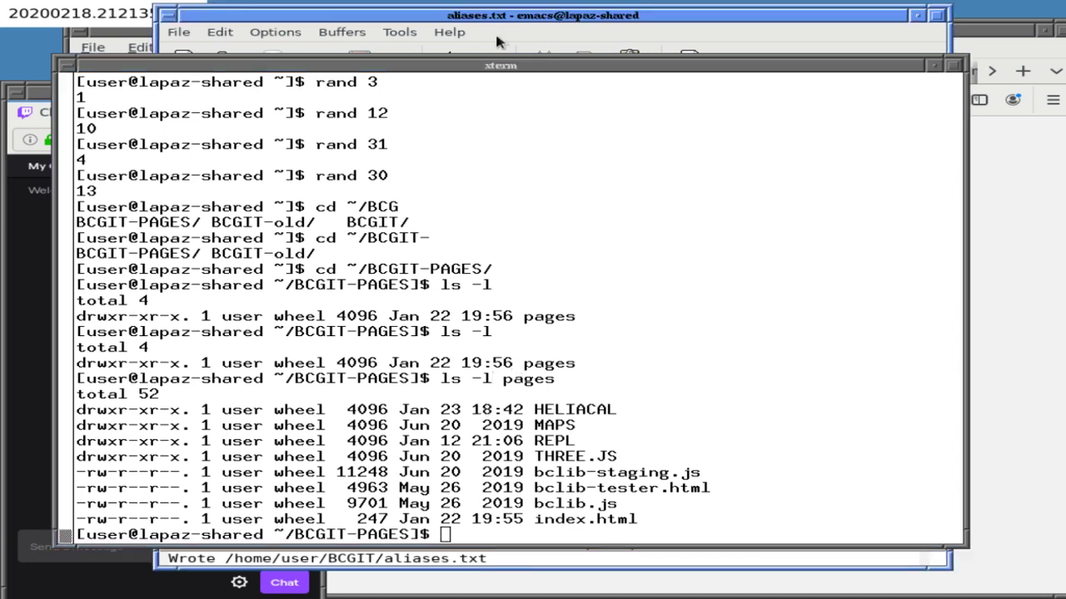
- In Emacs, open a new ~/BCGIT-PAGES/index.html filling the whole frame
{"action": "key", "text": "ctrl+x"}
{"action": "key", "text": "ctrl+f"}
{"action": "type", "text": "BCGIT/B"}
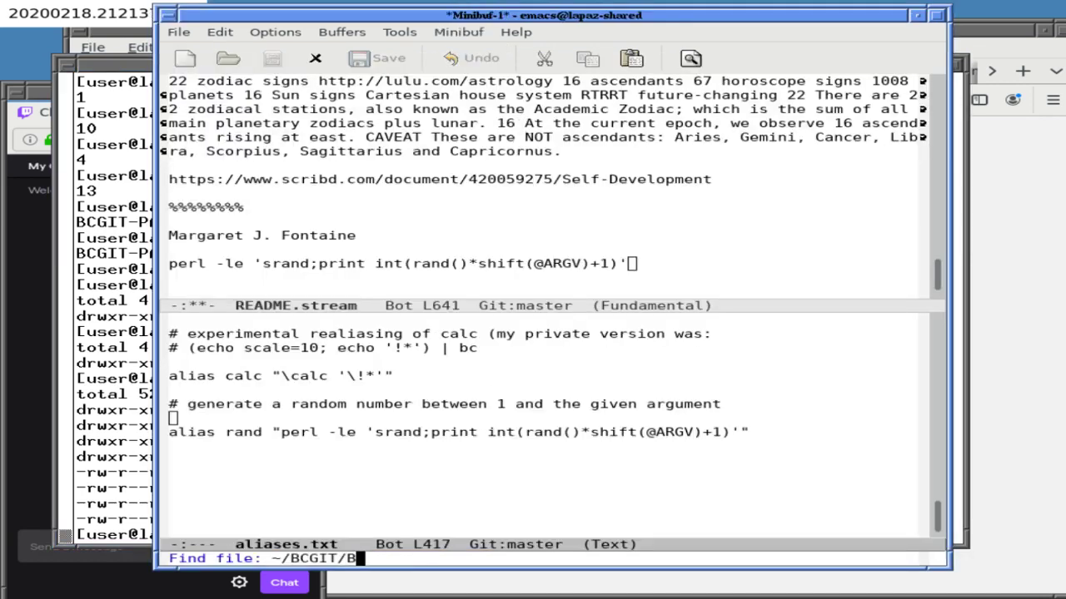
{"action": "key", "text": "BackSpace"}
{"action": "key", "text": "BackSpace"}
{"action": "key", "text": "BackSpace"}
{"action": "key", "text": "BackSpace"}
{"action": "type", "text": "-PAGES/index.html"}
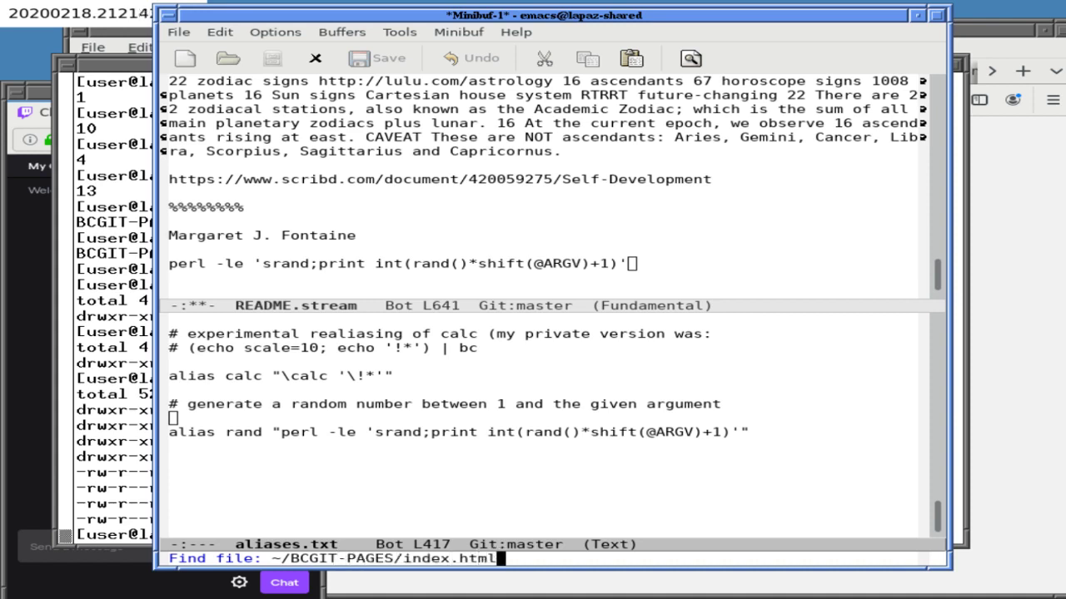
{"action": "key", "text": "Return"}
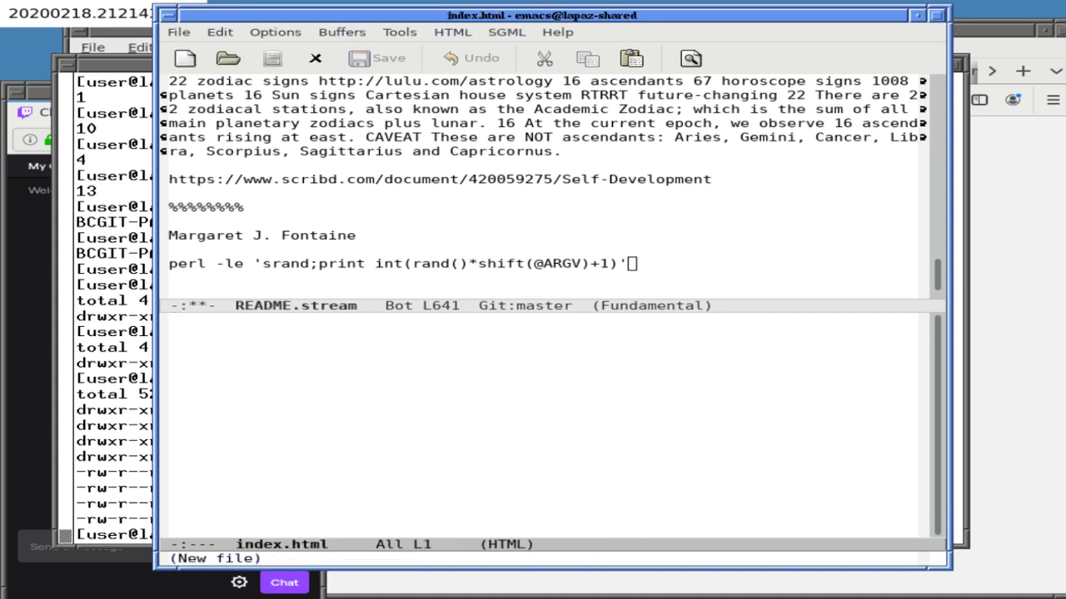
{"action": "key", "text": "ctrl+x"}
{"action": "key", "text": "1"}
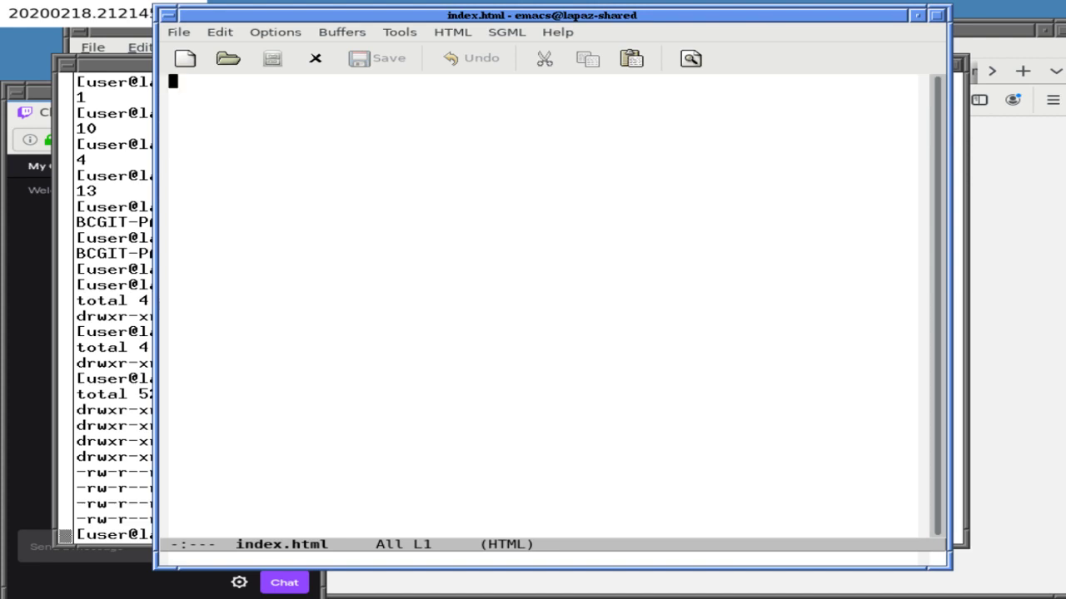
- Type 'Come and see my pages at <a href=""></a>' and copy the pages/ URL from Firefox
{"action": "type", "text": "Come and see my pag"}
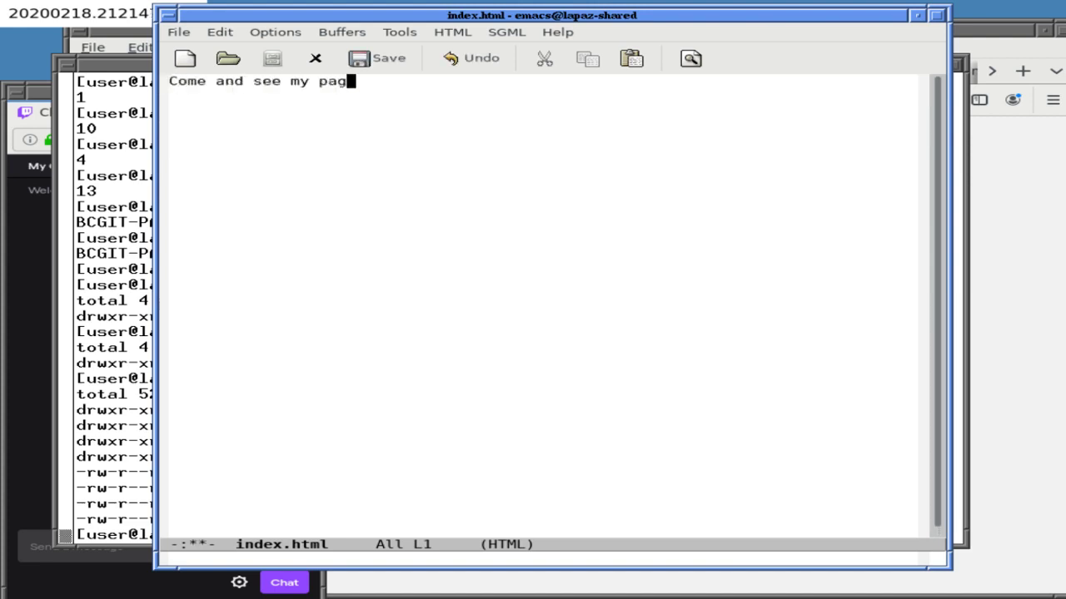
{"action": "type", "text": "es at <"}
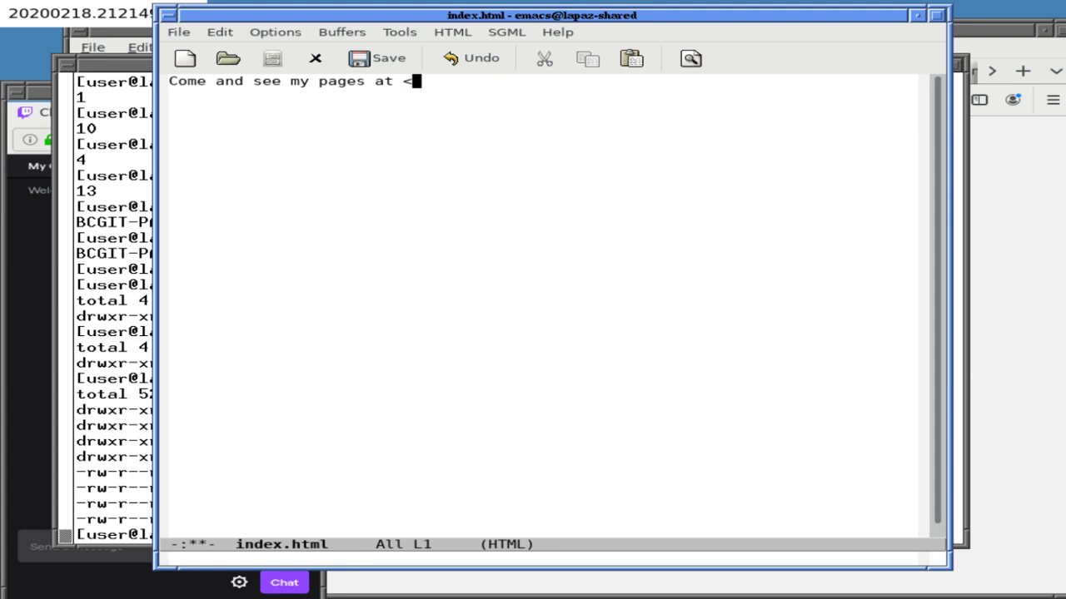
{"action": "type", "text": "a href=\"\">"}
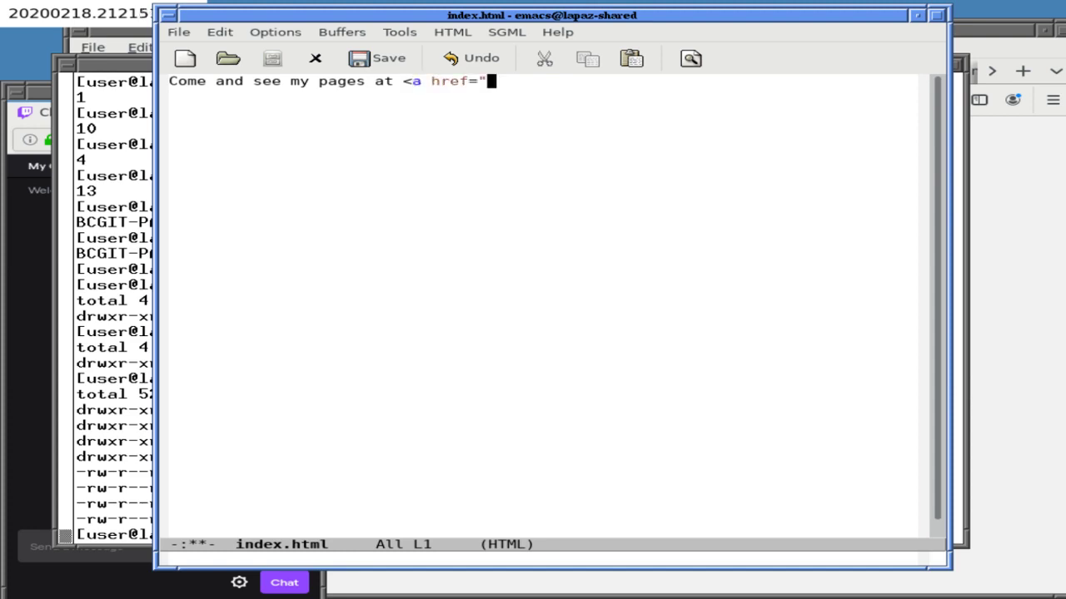
{"action": "type", "text": "</a>"}
{"action": "left_click", "coordinate": [482, 81]}
{"action": "key", "text": "alt+Tab"}
{"action": "key", "text": "alt+Tab"}
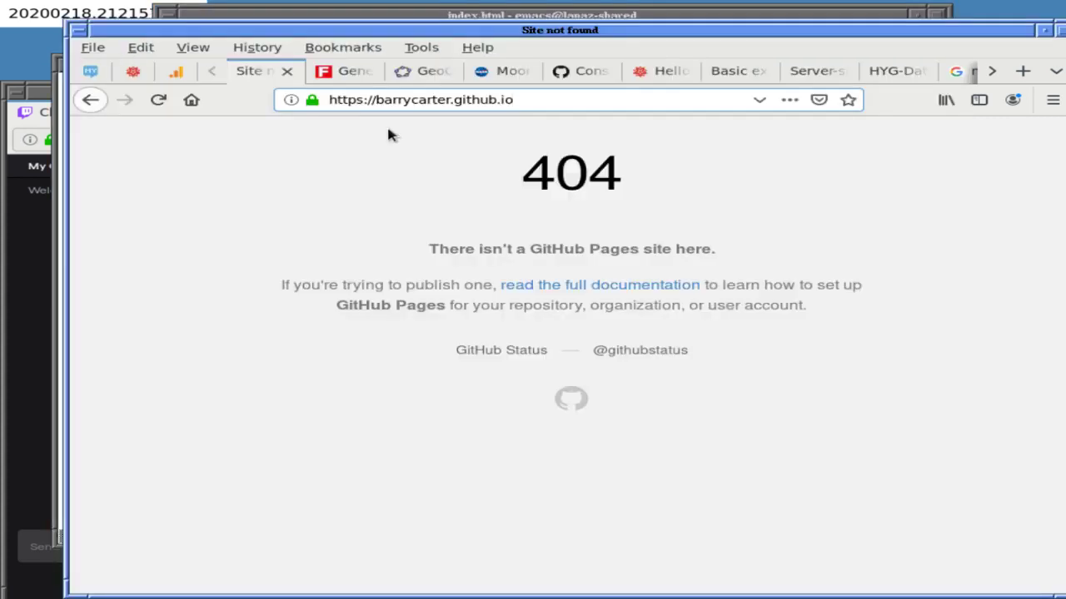
{"action": "type", "text": "/"}
{"action": "key", "text": "Down"}
{"action": "key", "text": "Return"}
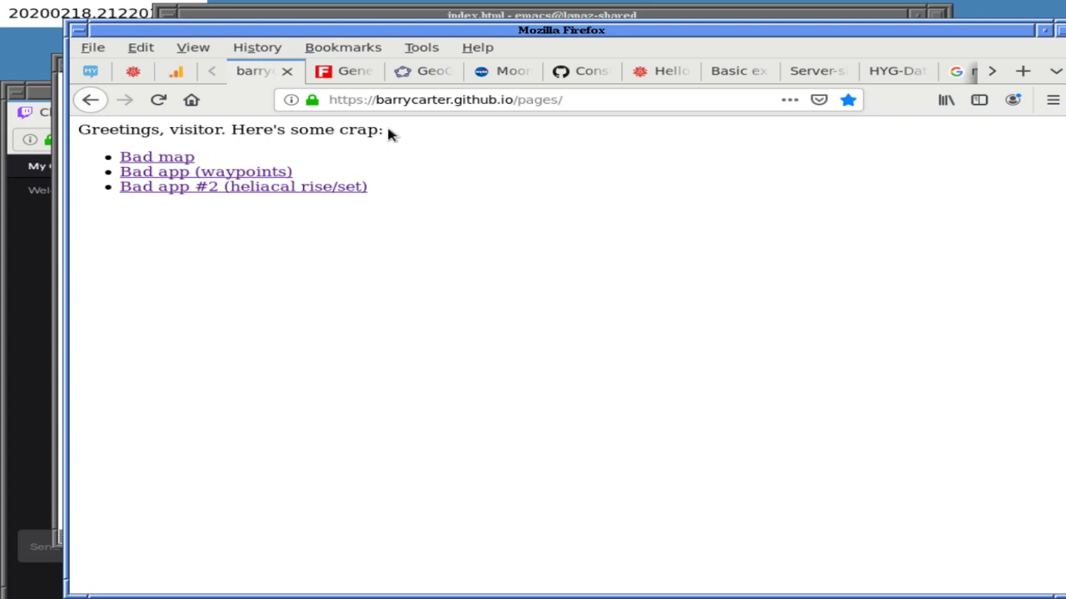
{"action": "left_click", "coordinate": [408, 102]}
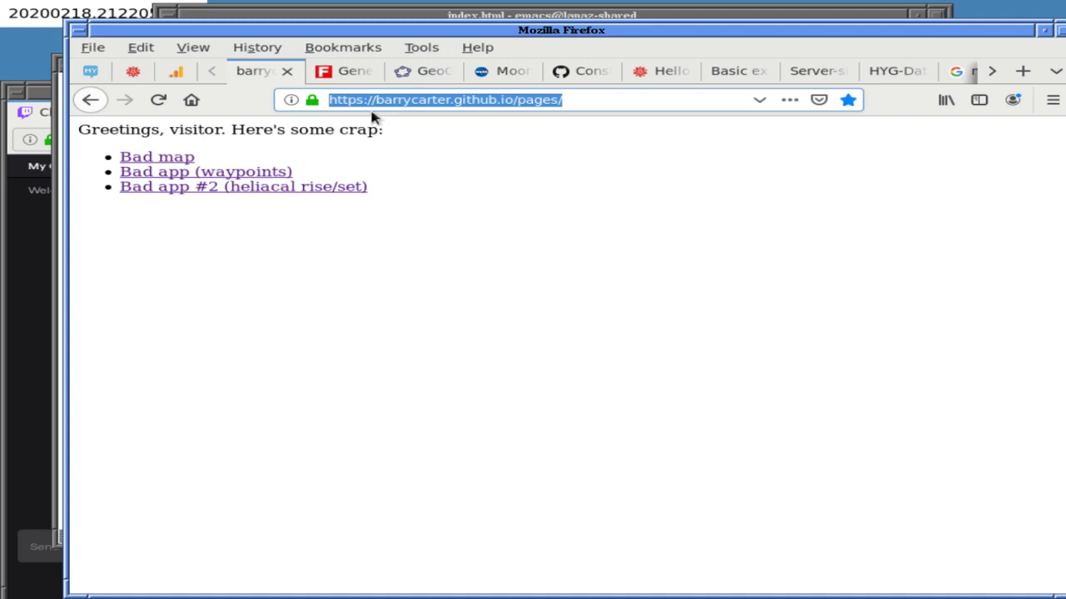
{"action": "left_click", "coordinate": [383, 14]}
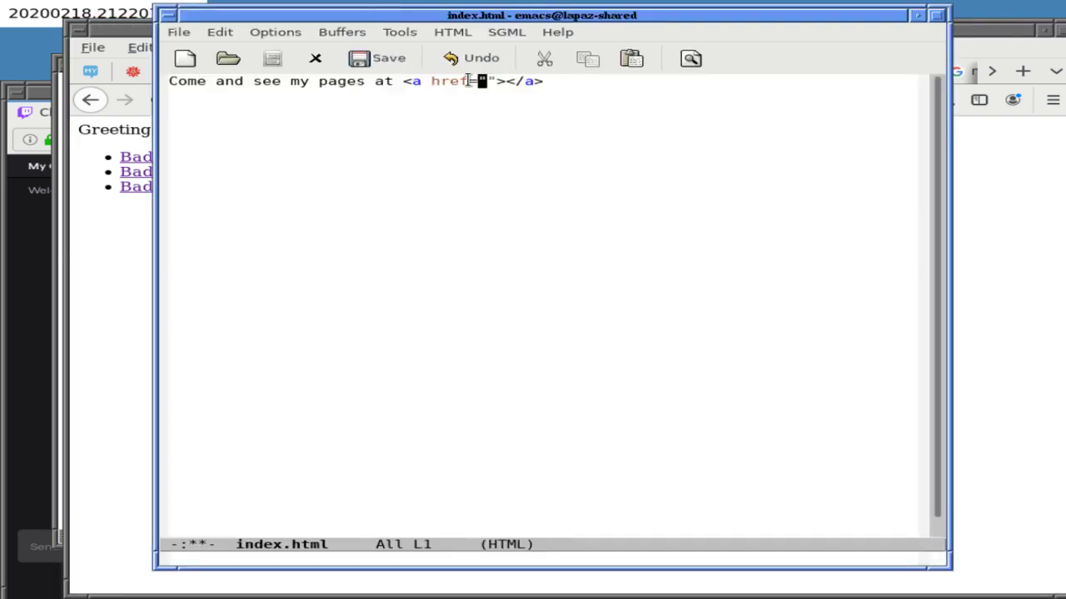
{"action": "key", "text": "ctrl+y"}
{"action": "key", "text": "Right"}
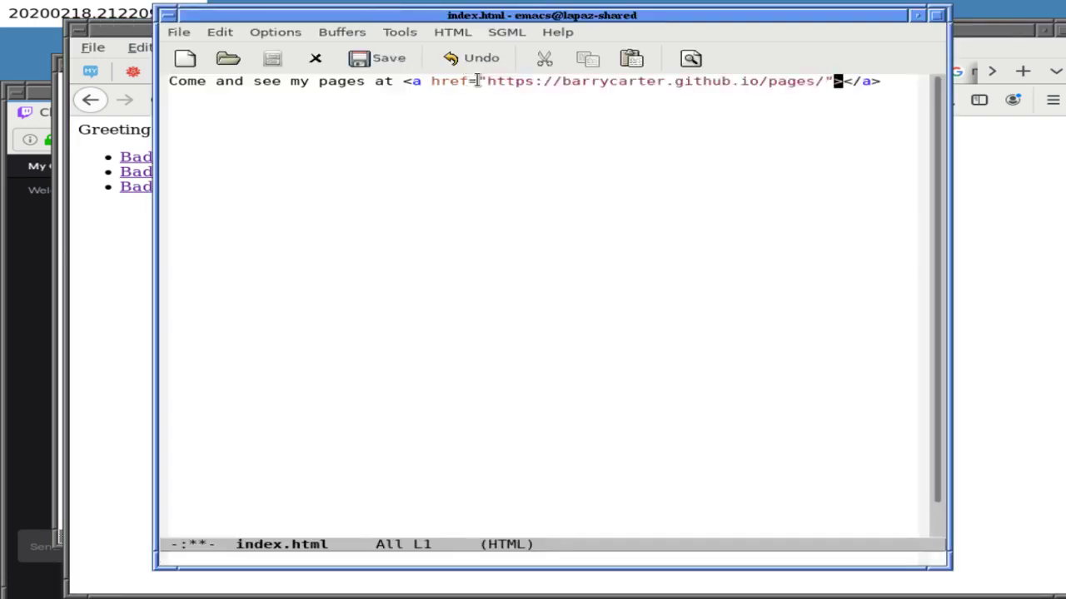
{"action": "key", "text": "Right"}
{"action": "key", "text": "ctrl+y"}
{"action": "key", "text": "Right"}
{"action": "key", "text": "Right"}
{"action": "key", "text": "Right"}
{"action": "key", "text": "Right"}
{"action": "key", "text": "Right"}
{"action": "key", "text": "Return"}
{"action": "key", "text": "Return"}
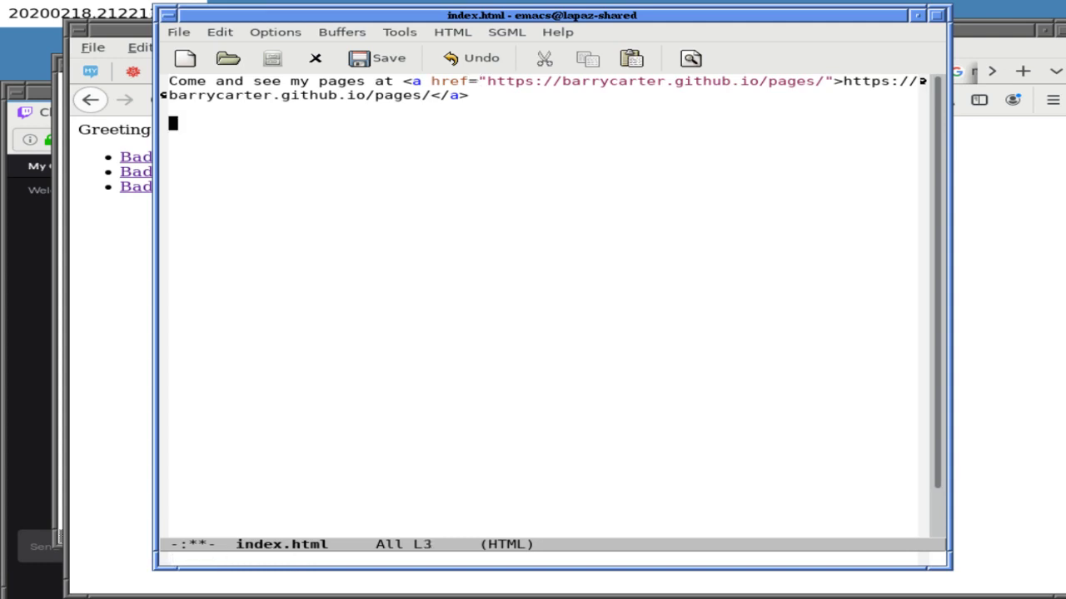
{"action": "key", "text": "ctrl+x"}
{"action": "key", "text": "ctrl+s"}
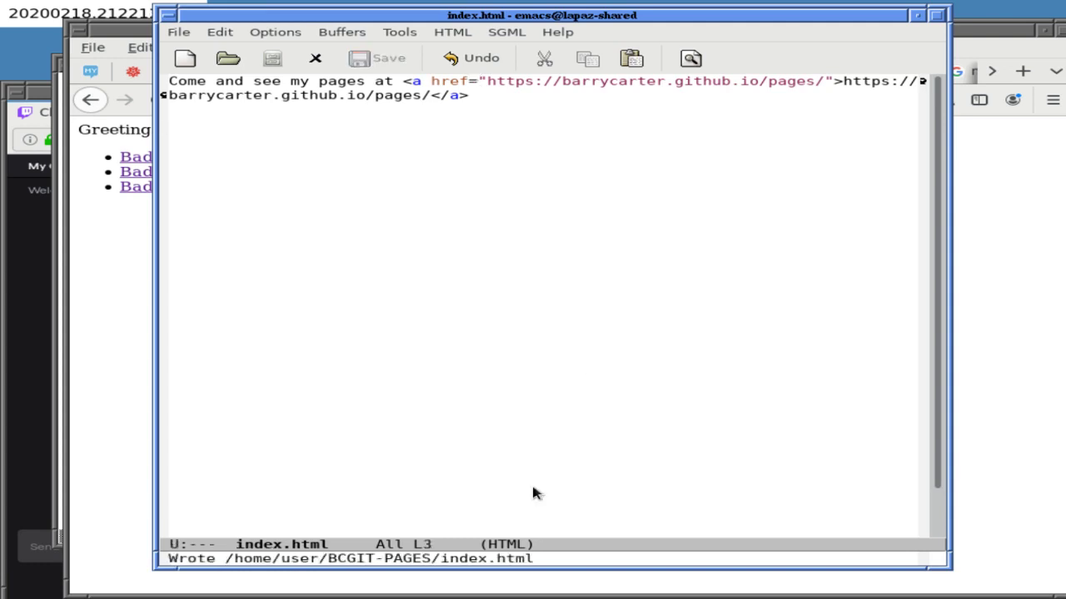
{"action": "left_click", "coordinate": [531, 587]}
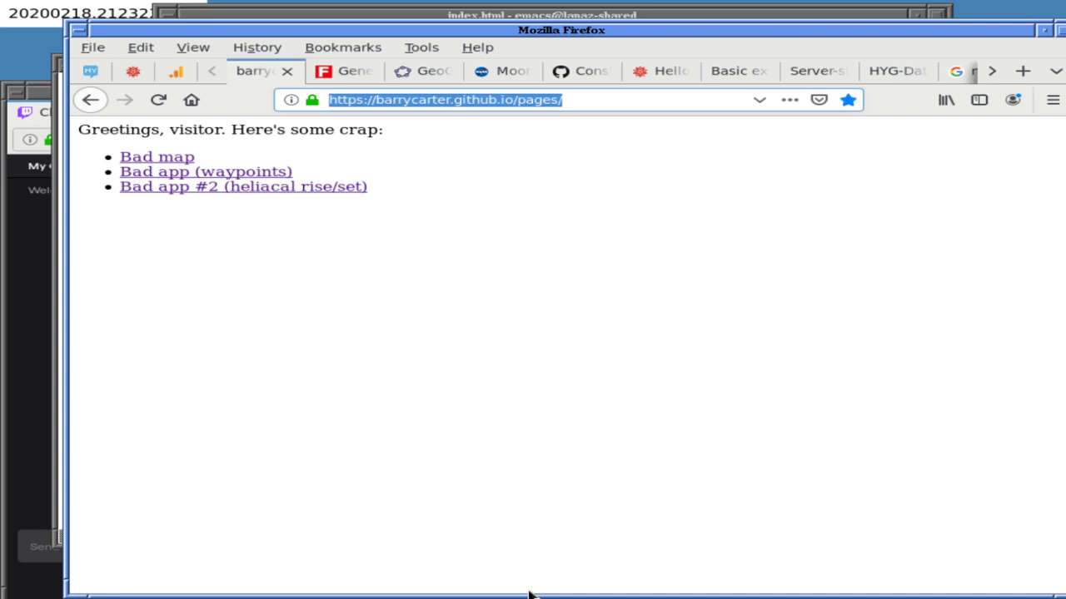
- In the terminal, list the BCGIT-PAGES folder and the time-sorted contents of its pages folder
{"action": "key", "text": "alt+Tab"}
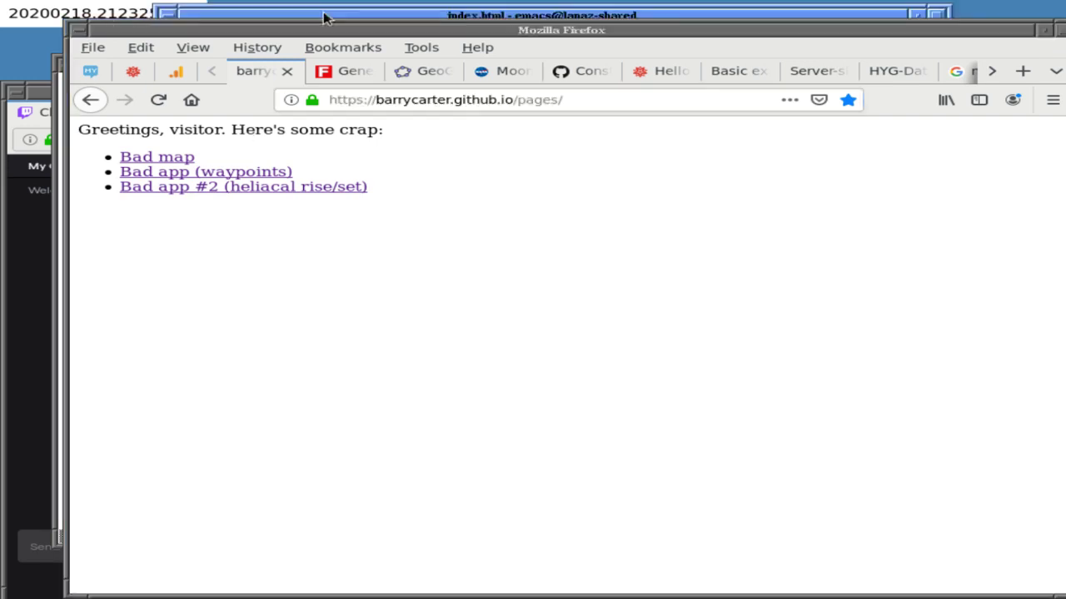
{"action": "key", "text": "alt+Tab"}
{"action": "key", "text": "alt+Tab"}
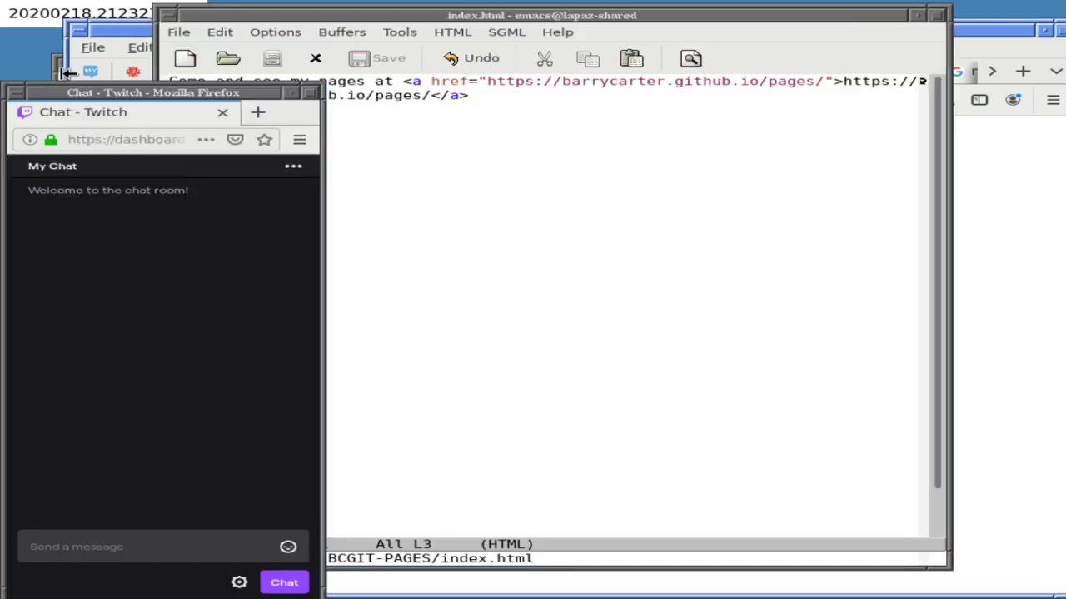
{"action": "key", "text": "alt+Tab"}
{"action": "type", "text": "ls -la"}
{"action": "key", "text": "Return"}
{"action": "type", "text": "cd pa"}
{"action": "key", "text": "Tab"}
{"action": "key", "text": "Return"}
{"action": "type", "text": "ls -l"}
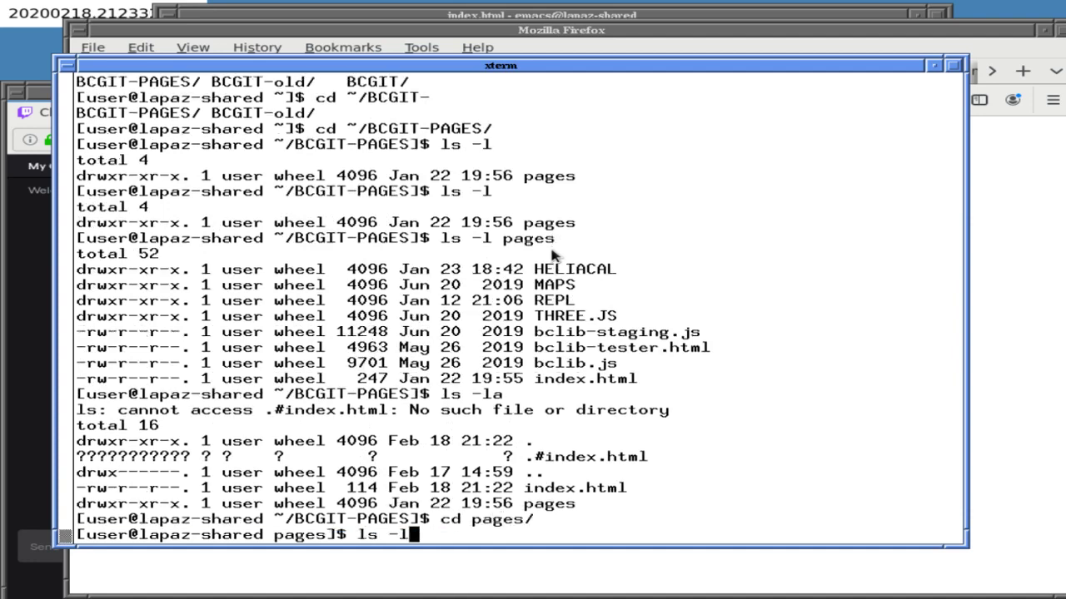
{"action": "type", "text": "at"}
{"action": "key", "text": "Return"}
{"action": "type", "text": "cd .."}
{"action": "key", "text": "Return"}
- Delete index.html from BCGIT-PAGES, confirm with y, and recheck the folder listing
{"action": "type", "text": "rm ind"}
{"action": "key", "text": "Tab"}
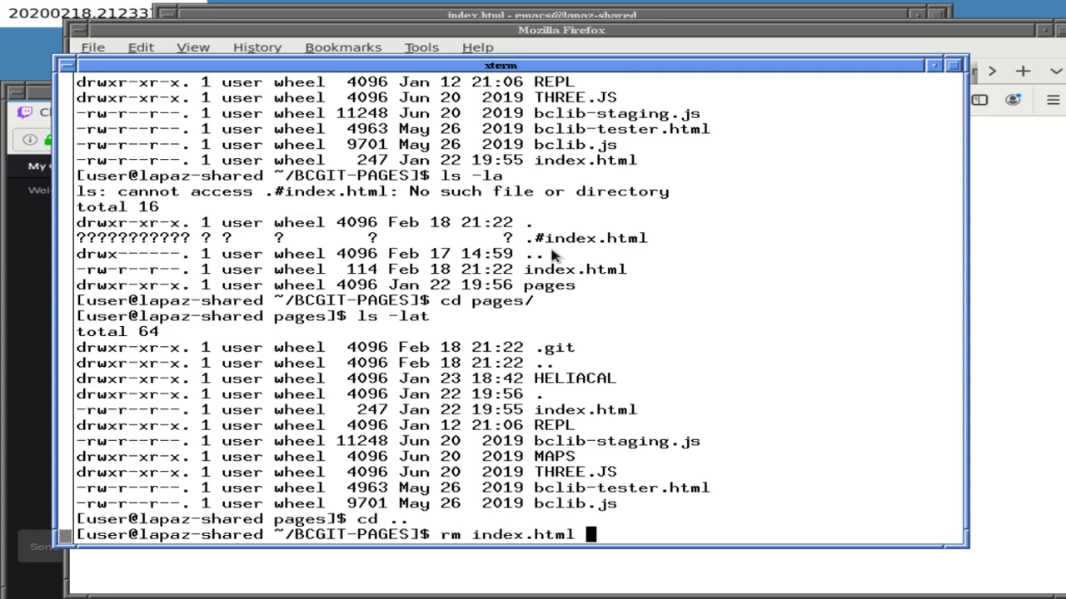
{"action": "key", "text": "Return"}
{"action": "type", "text": "y"}
{"action": "key", "text": "Return"}
{"action": "type", "text": "ls -l"}
{"action": "key", "text": "Return"}
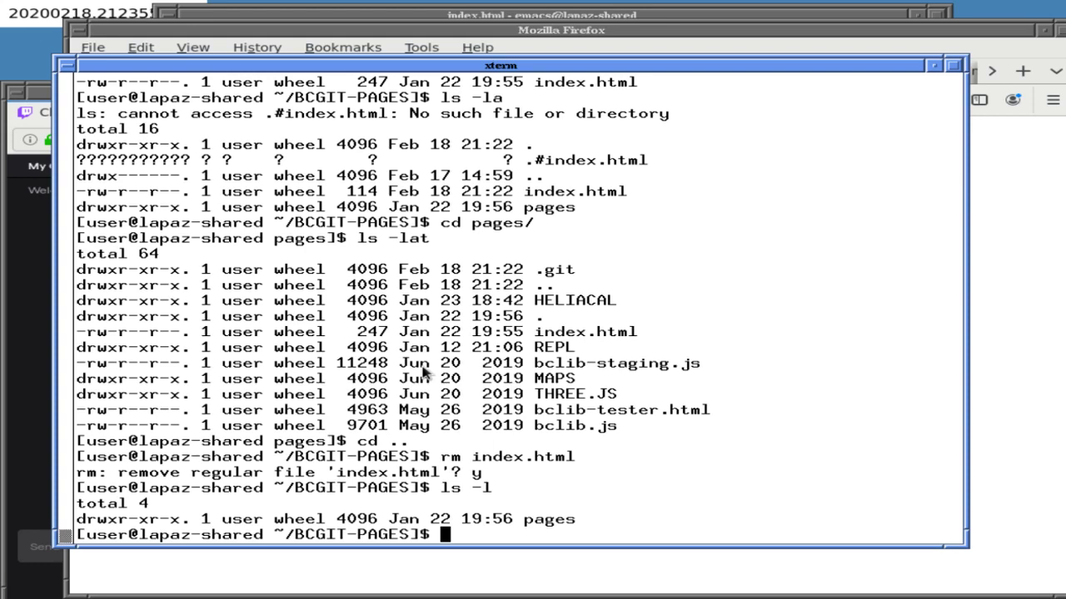
{"action": "left_click", "coordinate": [374, 15]}
{"action": "left_click", "coordinate": [157, 148]}
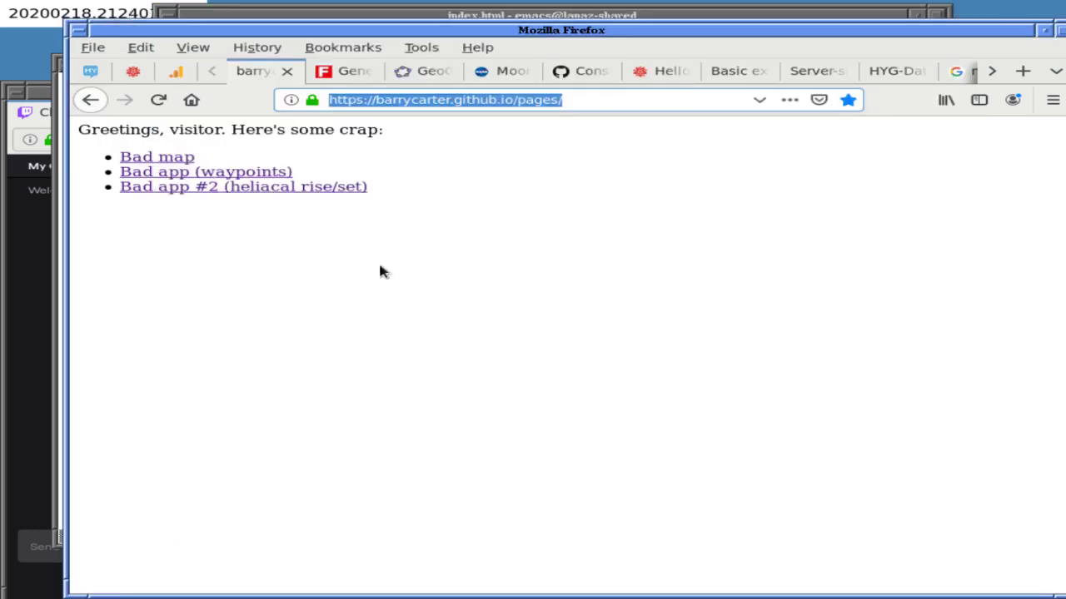
{"action": "left_click", "coordinate": [177, 73]}
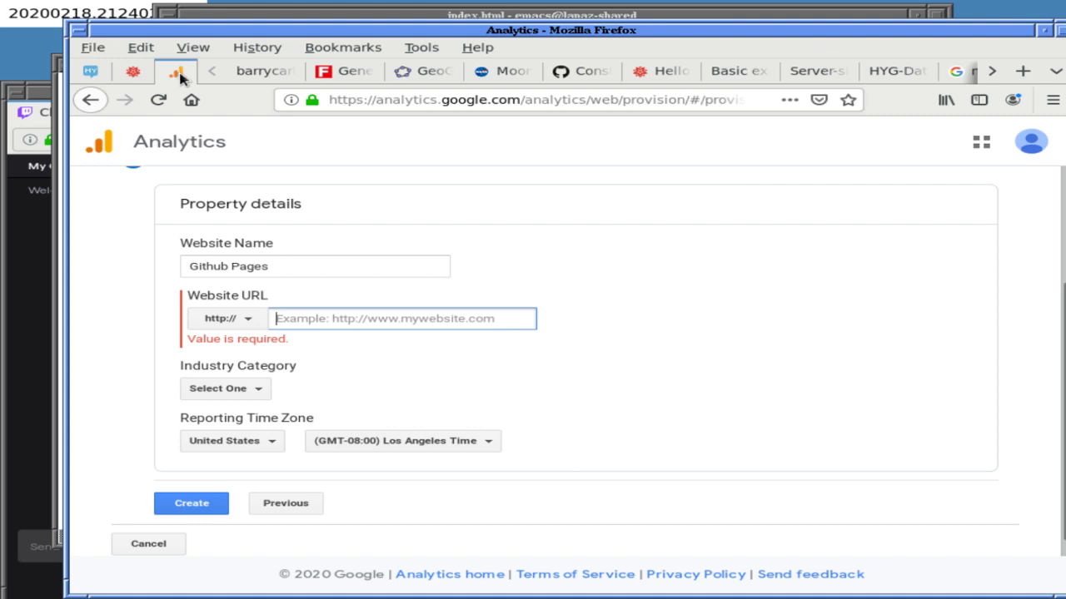
{"action": "left_click", "coordinate": [262, 72]}
{"action": "left_click", "coordinate": [409, 99]}
{"action": "key", "text": "ctrl+c"}
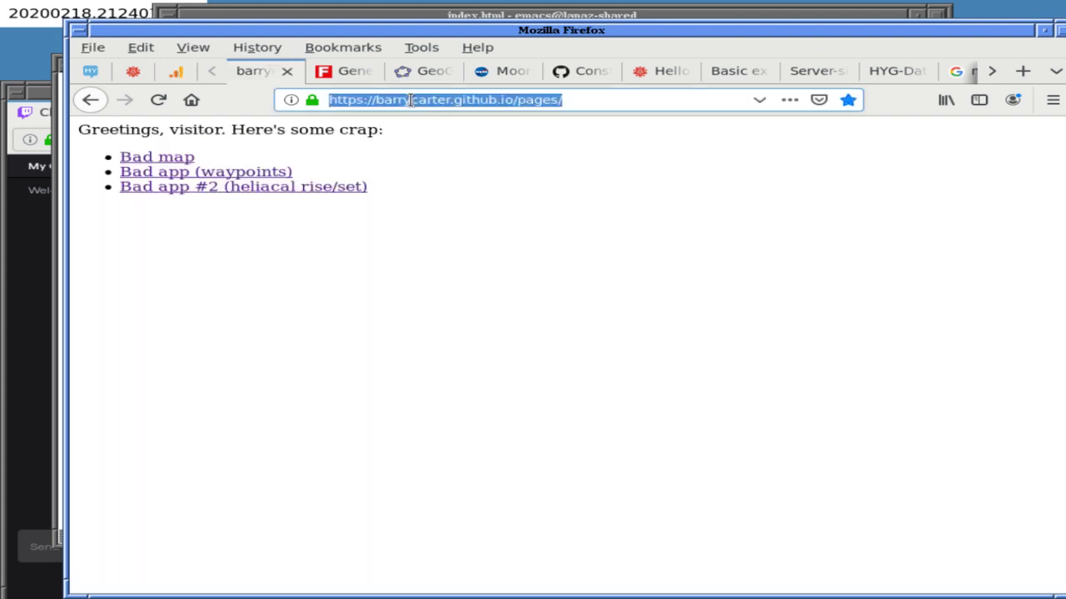
{"action": "left_click", "coordinate": [176, 73]}
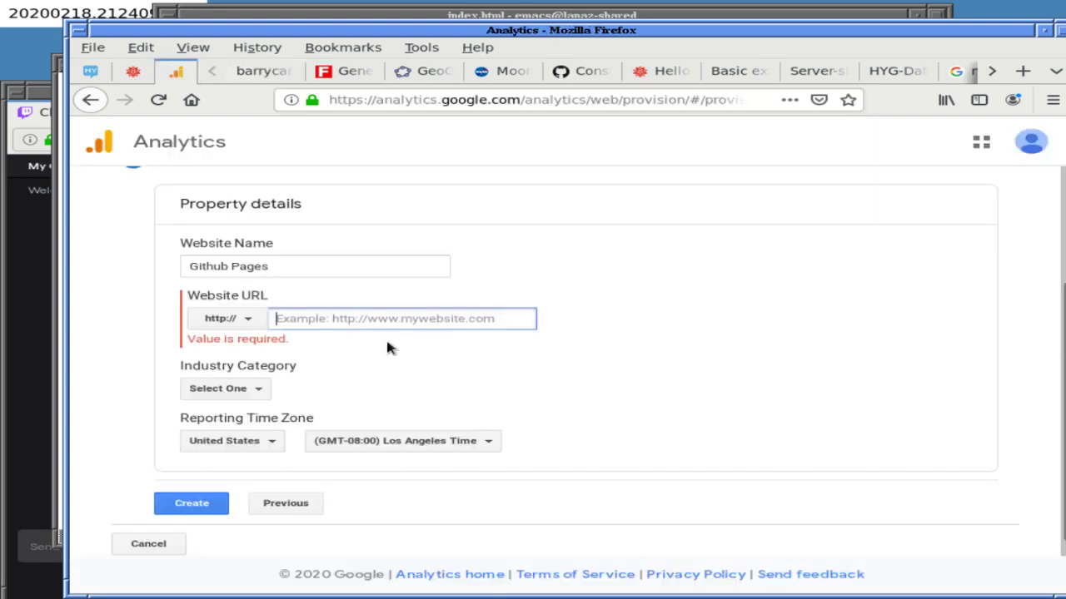
{"action": "key", "text": "ctrl+v"}
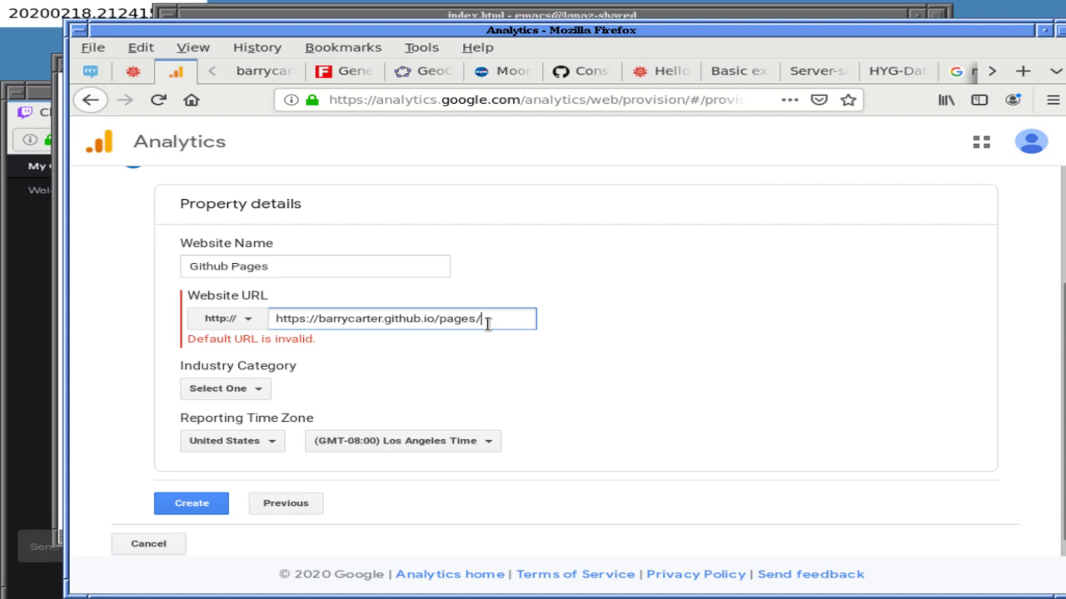
{"action": "key", "text": "Left"}
{"action": "key", "text": "Left"}
{"action": "key", "text": "Left"}
{"action": "key", "text": "Left"}
{"action": "key", "text": "Left"}
{"action": "key", "text": "Left"}
{"action": "key", "text": "Left"}
{"action": "key", "text": "Left"}
{"action": "key", "text": "Left"}
{"action": "key", "text": "Left"}
{"action": "key", "text": "Left"}
{"action": "key", "text": "Left"}
{"action": "key", "text": "Left"}
{"action": "key", "text": "Left"}
{"action": "key", "text": "Left"}
{"action": "key", "text": "Left"}
{"action": "key", "text": "Left"}
{"action": "key", "text": "Left"}
{"action": "key", "text": "Left"}
{"action": "key", "text": "Left"}
{"action": "key", "text": "Left"}
{"action": "key", "text": "Left"}
{"action": "key", "text": "Left"}
{"action": "key", "text": "Left"}
{"action": "key", "text": "Left"}
{"action": "key", "text": "Left"}
{"action": "key", "text": "Left"}
{"action": "key", "text": "BackSpace"}
{"action": "key", "text": "BackSpace"}
{"action": "key", "text": "BackSpace"}
{"action": "key", "text": "BackSpace"}
{"action": "key", "text": "BackSpace"}
{"action": "key", "text": "BackSpace"}
{"action": "key", "text": "BackSpace"}
{"action": "key", "text": "Delete"}
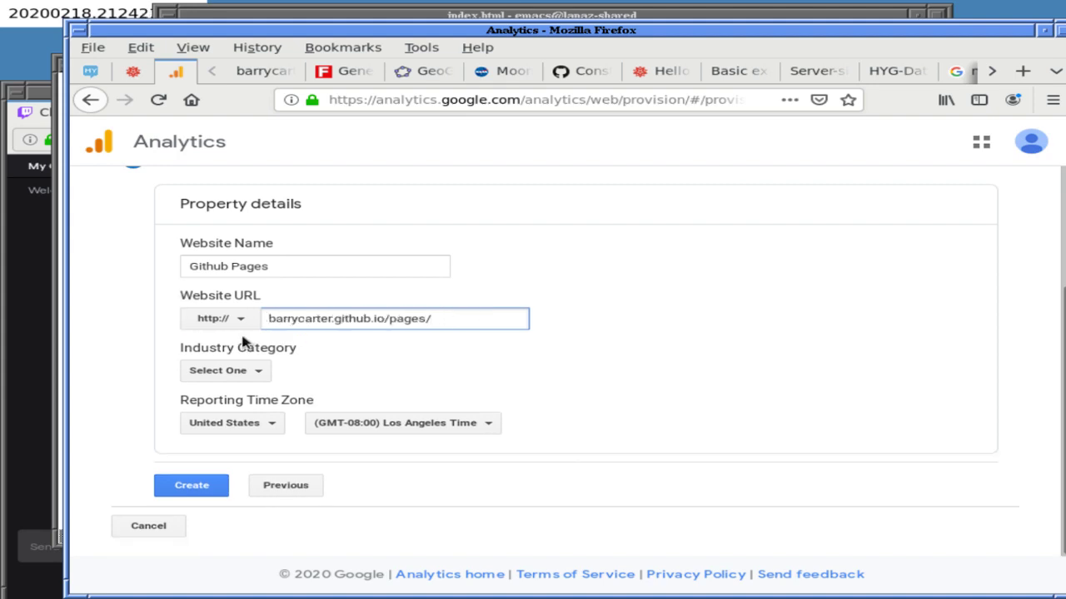
{"action": "left_click", "coordinate": [240, 324]}
{"action": "left_click", "coordinate": [238, 372]}
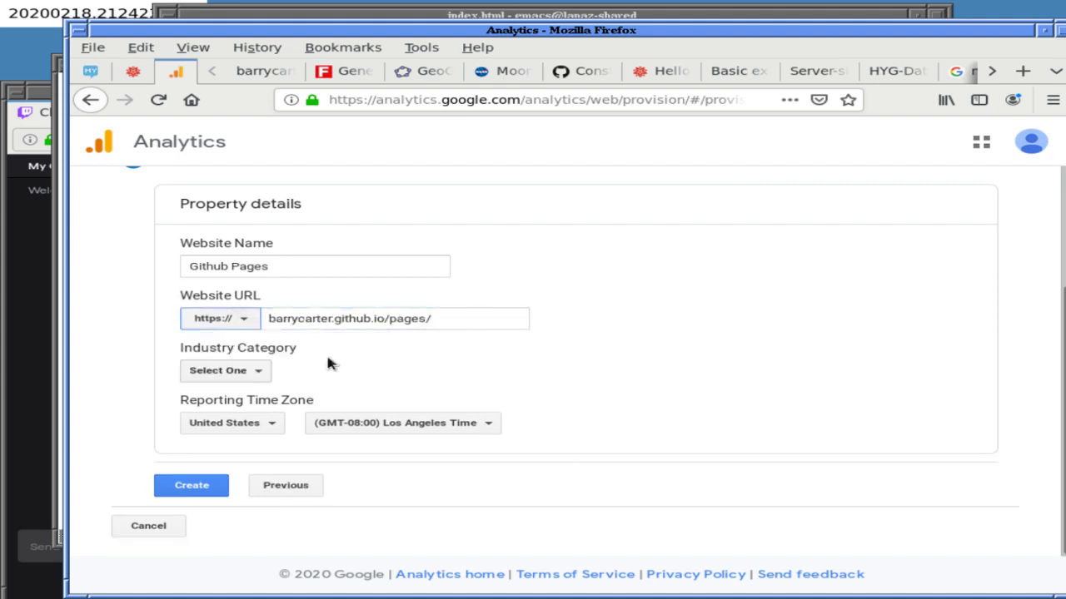
- Search the industry categories and choose Hobbies and Leisure
{"action": "left_click", "coordinate": [252, 376]}
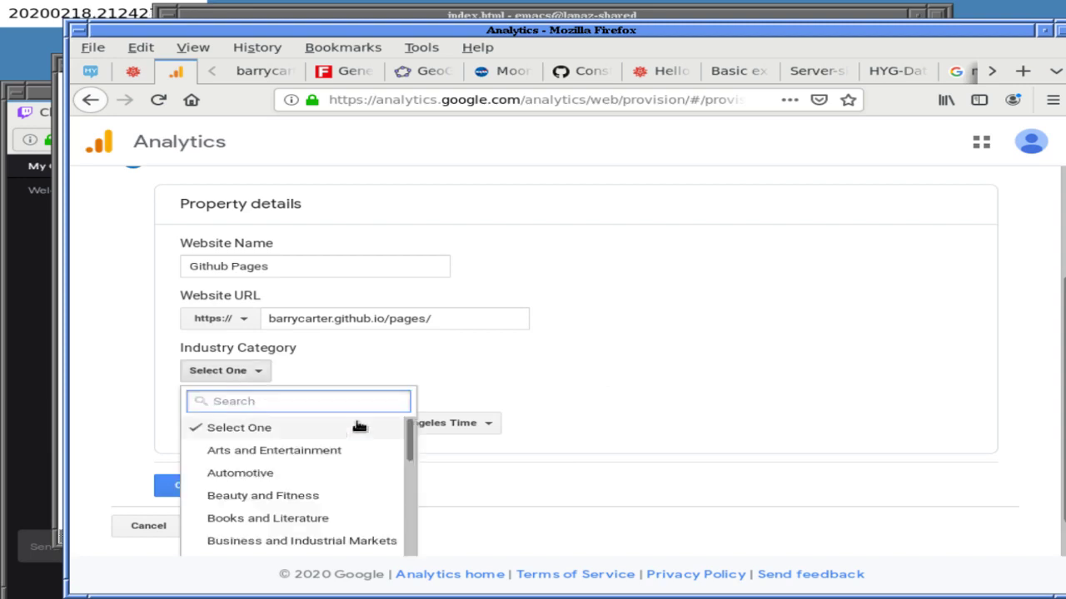
{"action": "left_click", "coordinate": [1062, 325]}
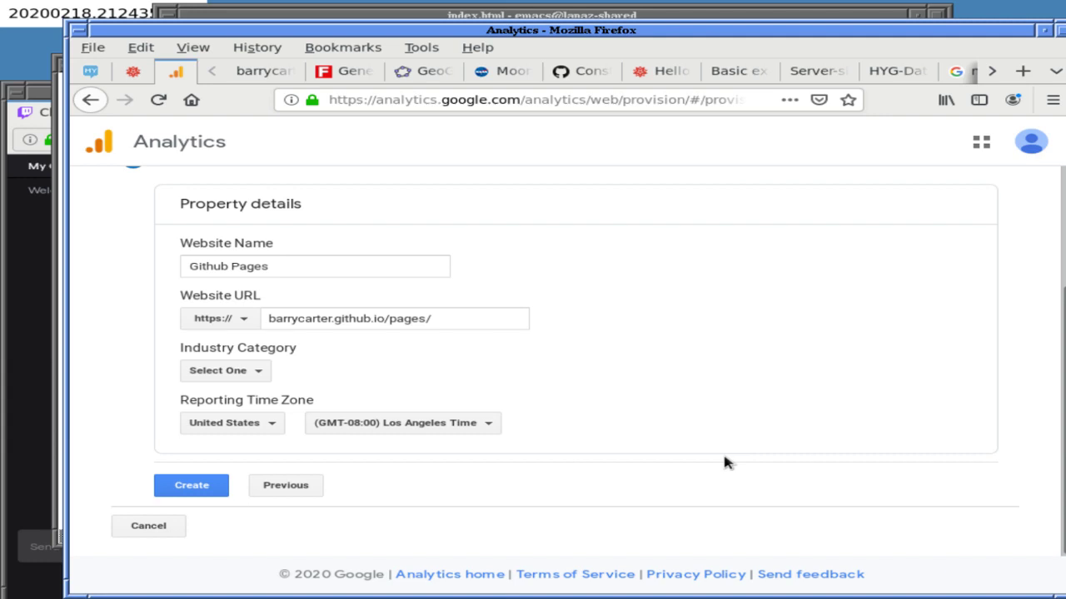
{"action": "left_click", "coordinate": [258, 374]}
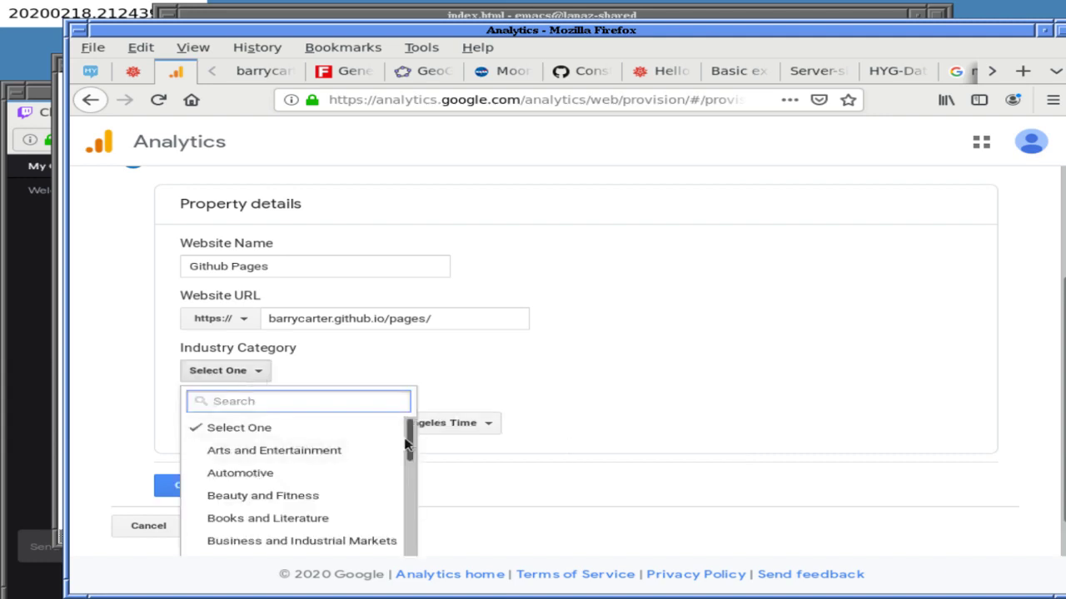
{"action": "left_click_drag", "start_coordinate": [410, 447], "coordinate": [297, 419]}
{"action": "type", "text": "education"}
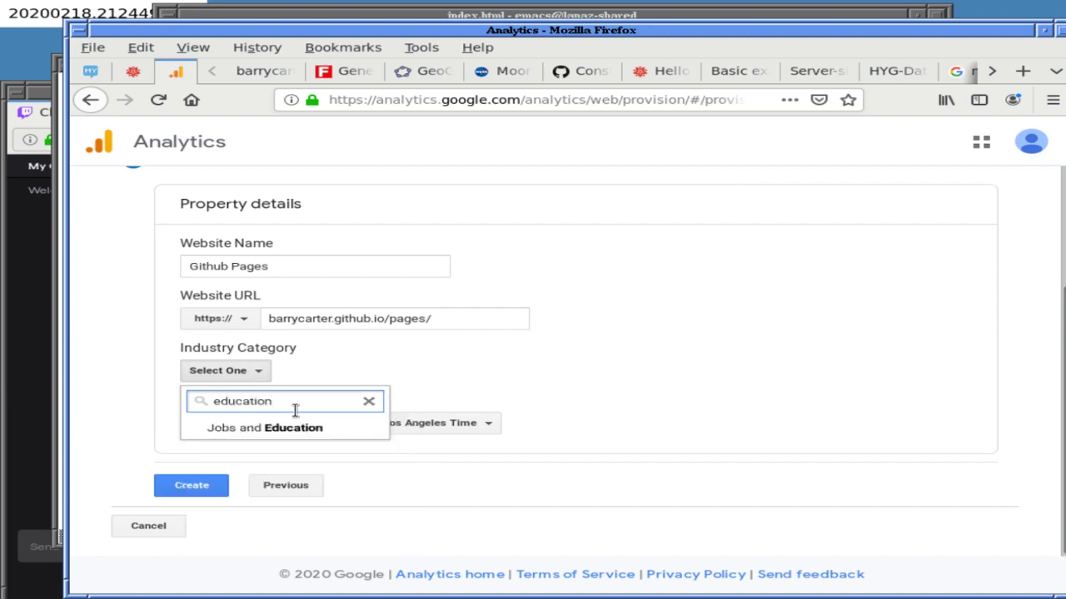
{"action": "key", "text": "BackSpace"}
{"action": "type", "text": "="}
{"action": "key", "text": "BackSpace"}
{"action": "key", "text": "BackSpace"}
{"action": "key", "text": "BackSpace"}
{"action": "key", "text": "BackSpace"}
{"action": "key", "text": "BackSpace"}
{"action": "key", "text": "BackSpace"}
{"action": "key", "text": "BackSpace"}
{"action": "key", "text": "BackSpace"}
{"action": "key", "text": "BackSpace"}
{"action": "type", "text": "astr"}
{"action": "key", "text": "BackSpace"}
{"action": "key", "text": "BackSpace"}
{"action": "key", "text": "BackSpace"}
{"action": "key", "text": "BackSpace"}
{"action": "type", "text": "hobb"}
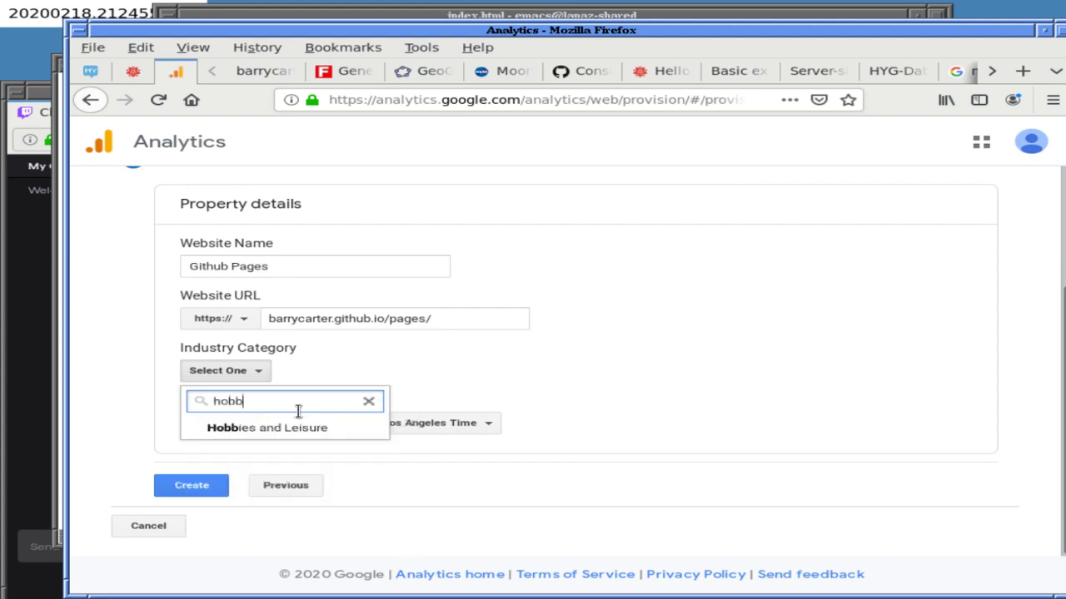
{"action": "left_click", "coordinate": [298, 429]}
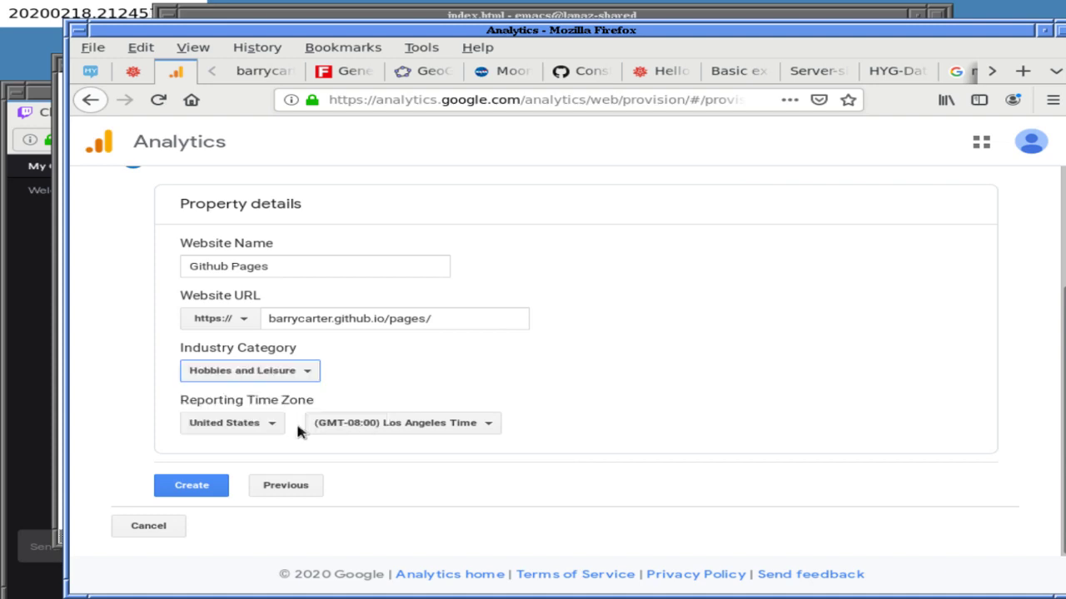
- Set the reporting time zone to Denver Time and create the property
{"action": "left_click", "coordinate": [445, 425]}
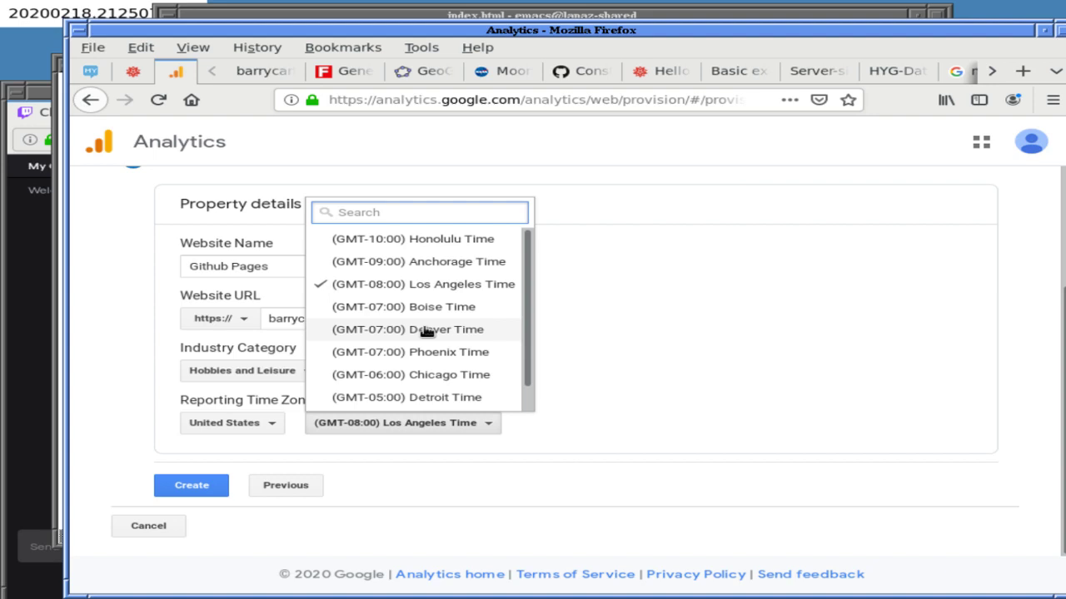
{"action": "left_click", "coordinate": [427, 331]}
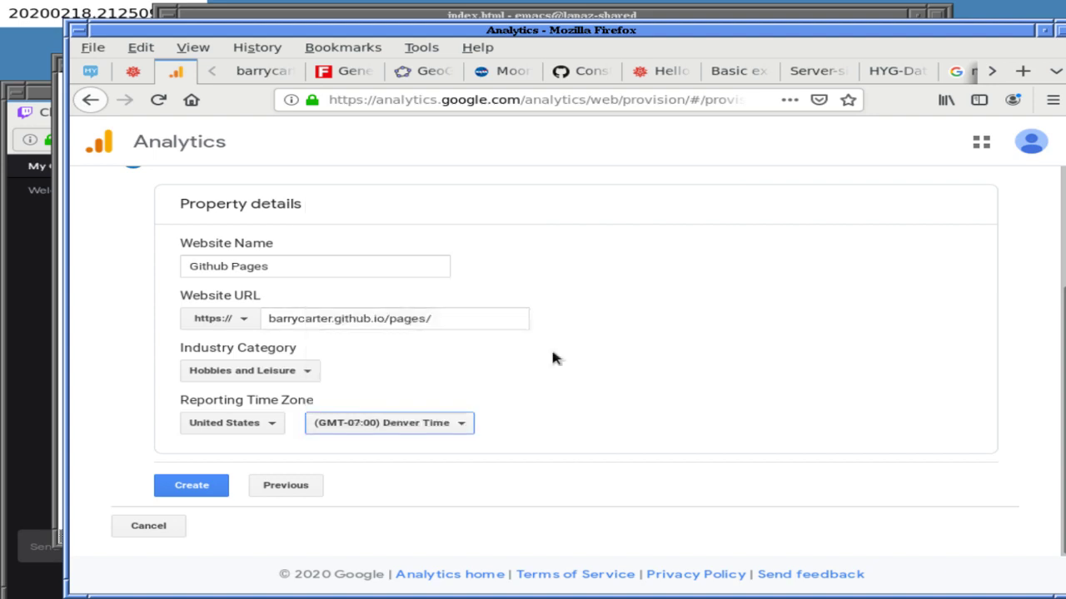
{"action": "left_click", "coordinate": [203, 488]}
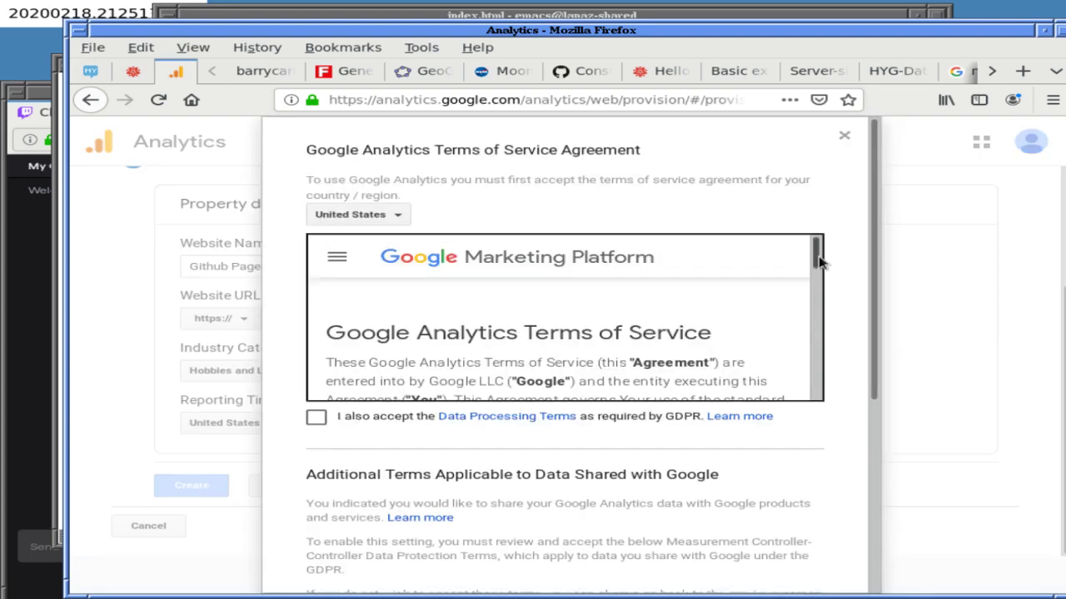
- Tick the GDPR and Measurement Controller-Controller terms and accept the agreement
{"action": "left_click_drag", "start_coordinate": [818, 251], "coordinate": [814, 398]}
{"action": "left_click", "coordinate": [316, 419]}
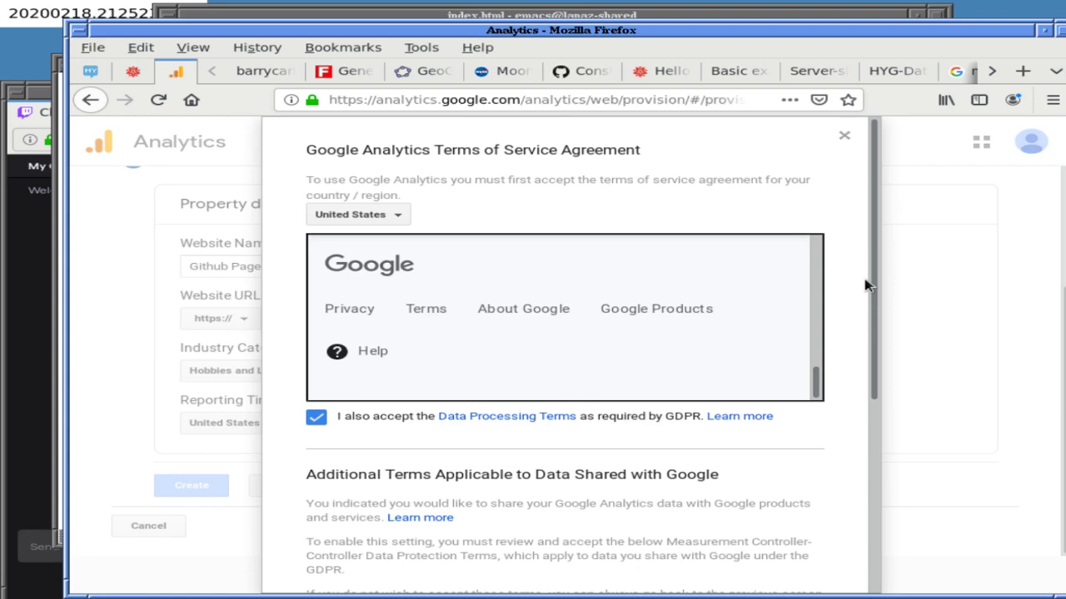
{"action": "scroll", "coordinate": [839, 390], "scroll_direction": "down", "scroll_amount": 3}
{"action": "scroll", "coordinate": [832, 408], "scroll_direction": "down", "scroll_amount": 4}
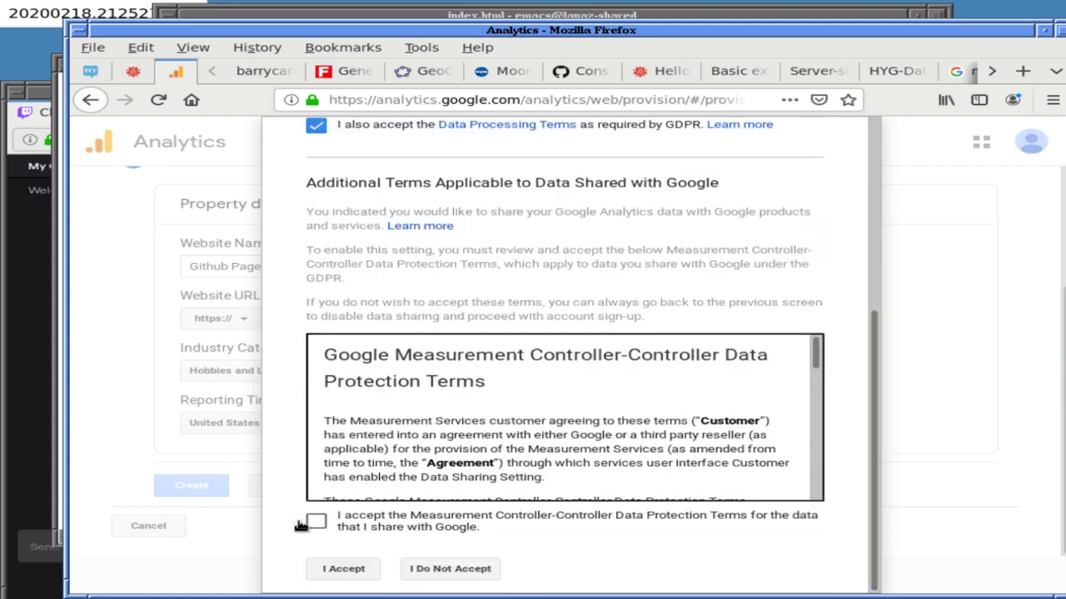
{"action": "left_click", "coordinate": [316, 522]}
{"action": "left_click", "coordinate": [344, 571]}
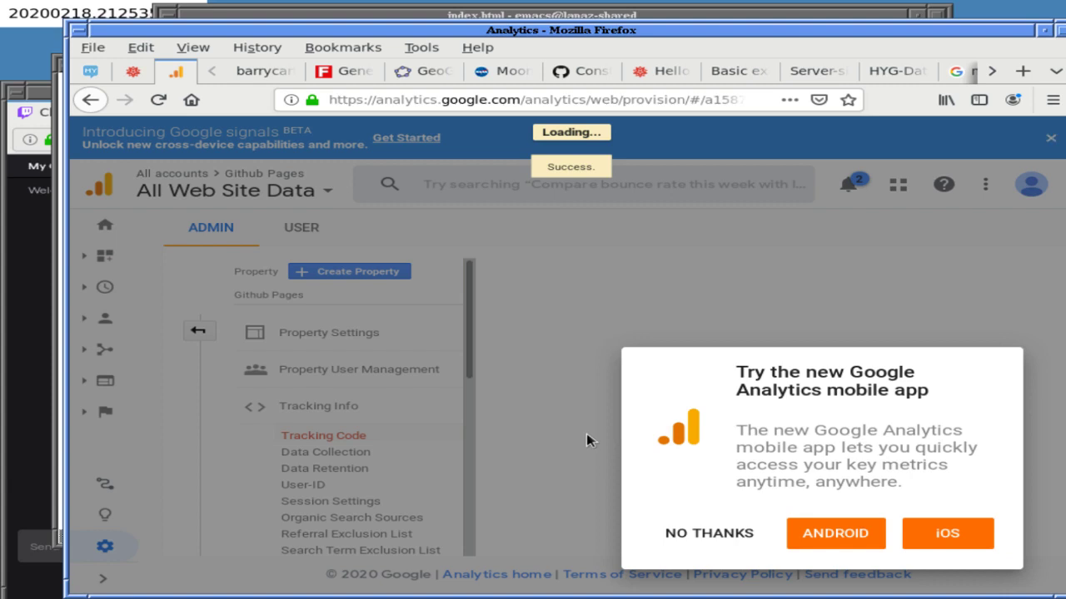
- Decline the mobile app offer and view the Github Pages Property Settings with tracking ID and default URL
{"action": "left_click", "coordinate": [709, 531]}
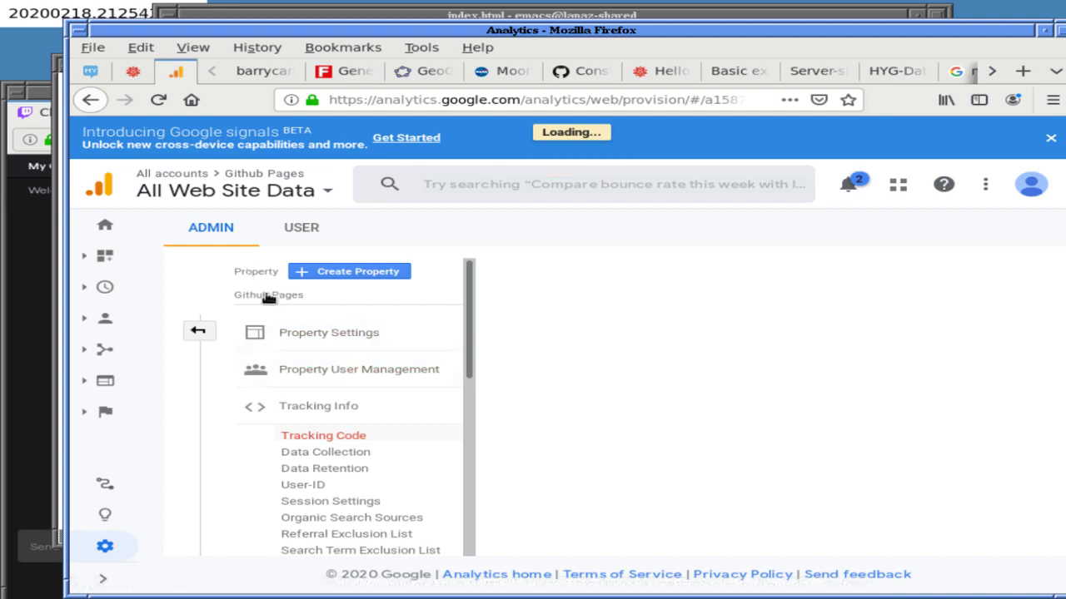
{"action": "left_click", "coordinate": [322, 331]}
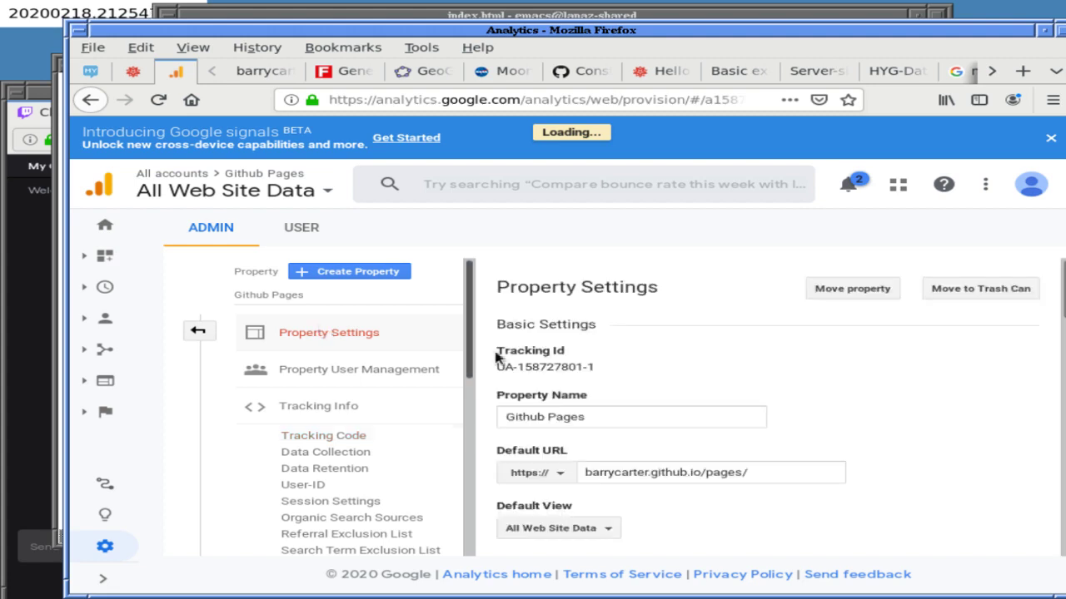
{"action": "left_click", "coordinate": [849, 184]}
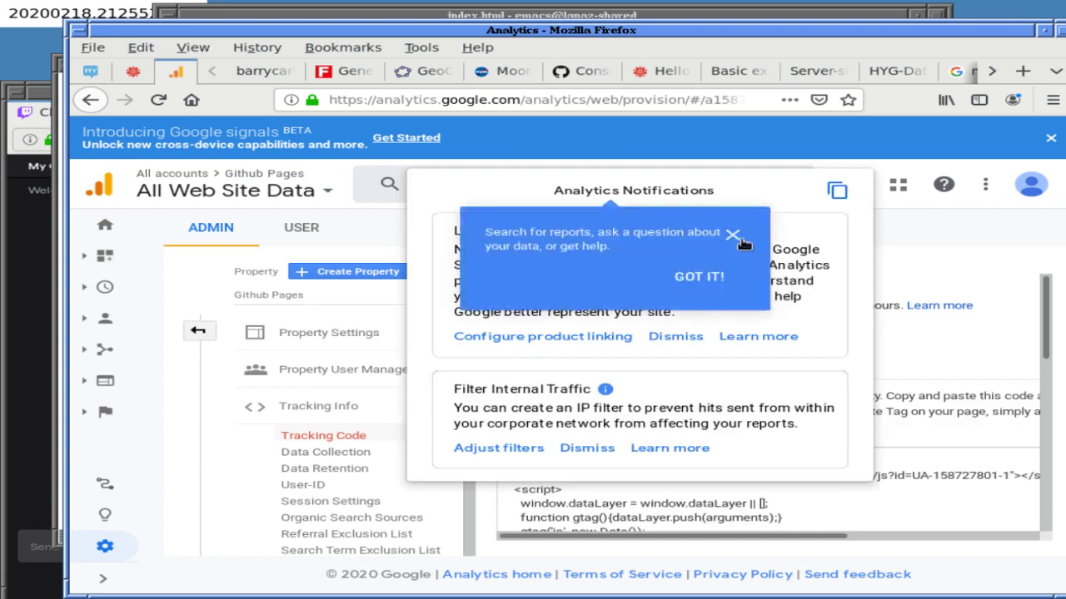
{"action": "left_click", "coordinate": [732, 236]}
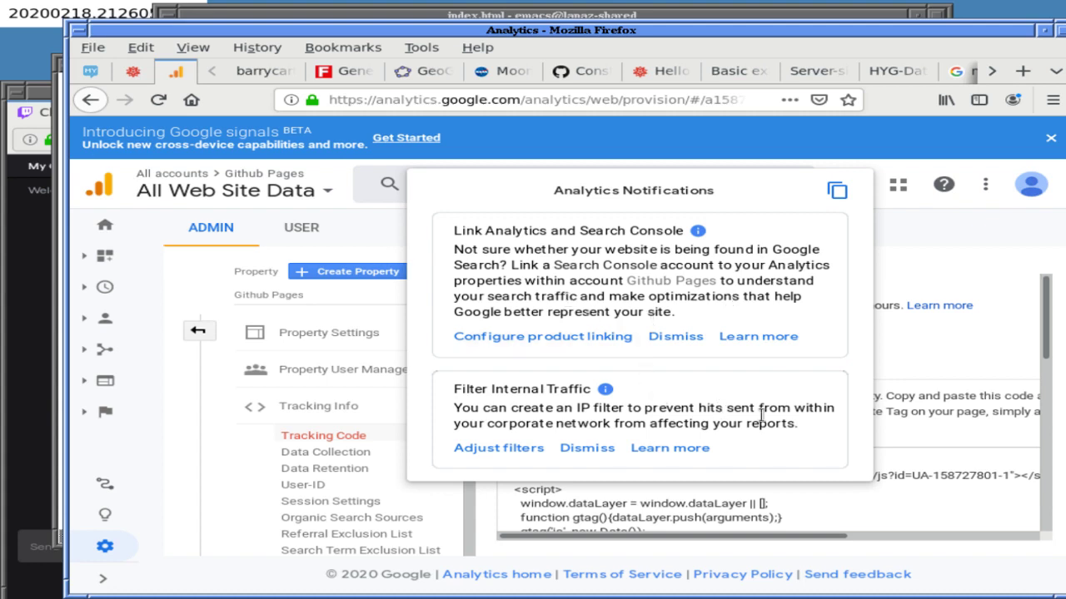
{"action": "left_click", "coordinate": [945, 245]}
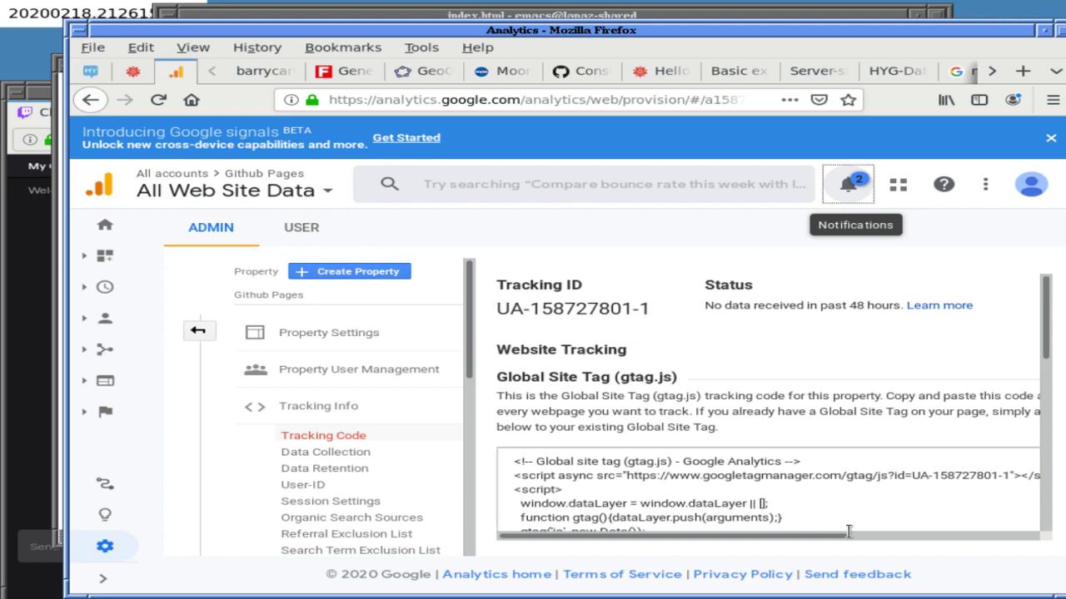
{"action": "left_click_drag", "start_coordinate": [833, 537], "coordinate": [657, 541]}
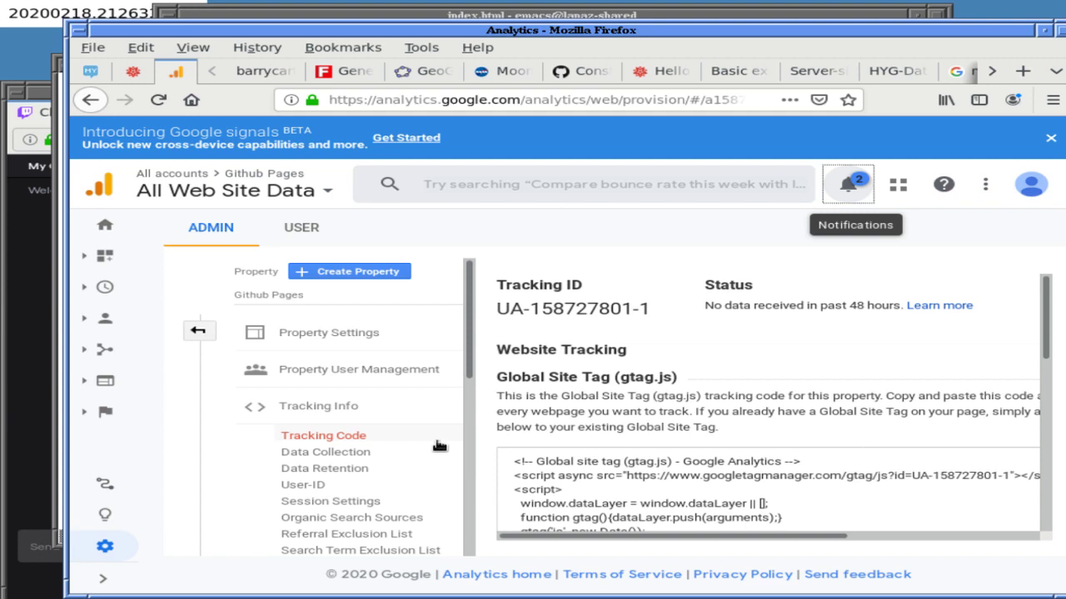
{"action": "left_click", "coordinate": [344, 339]}
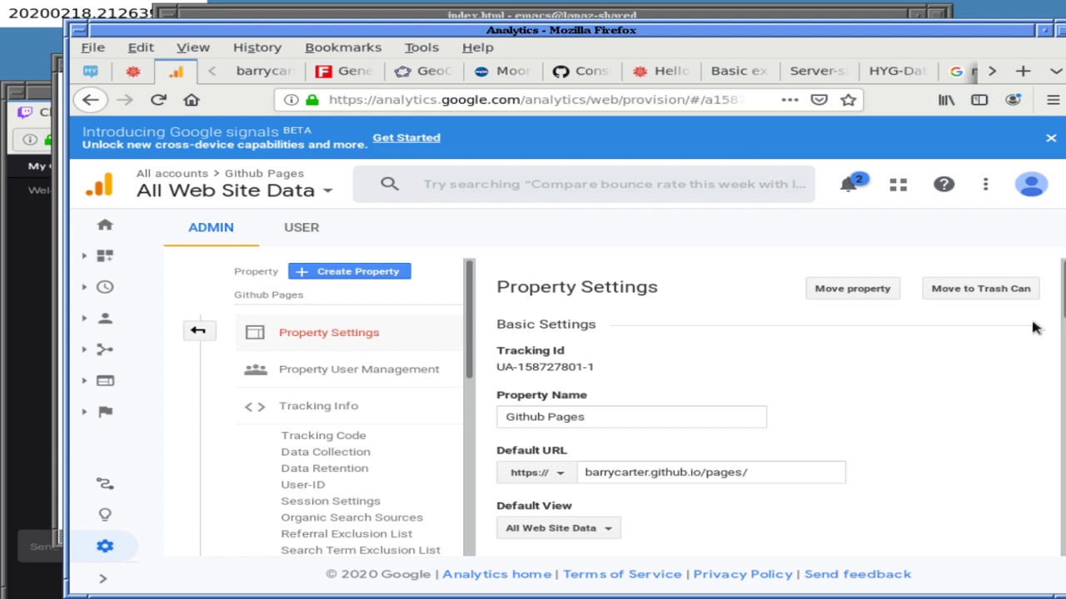
- Switch Demographics and Interest Reports and enhanced link attribution to ON
{"action": "scroll", "coordinate": [1009, 337], "scroll_direction": "down", "scroll_amount": 3}
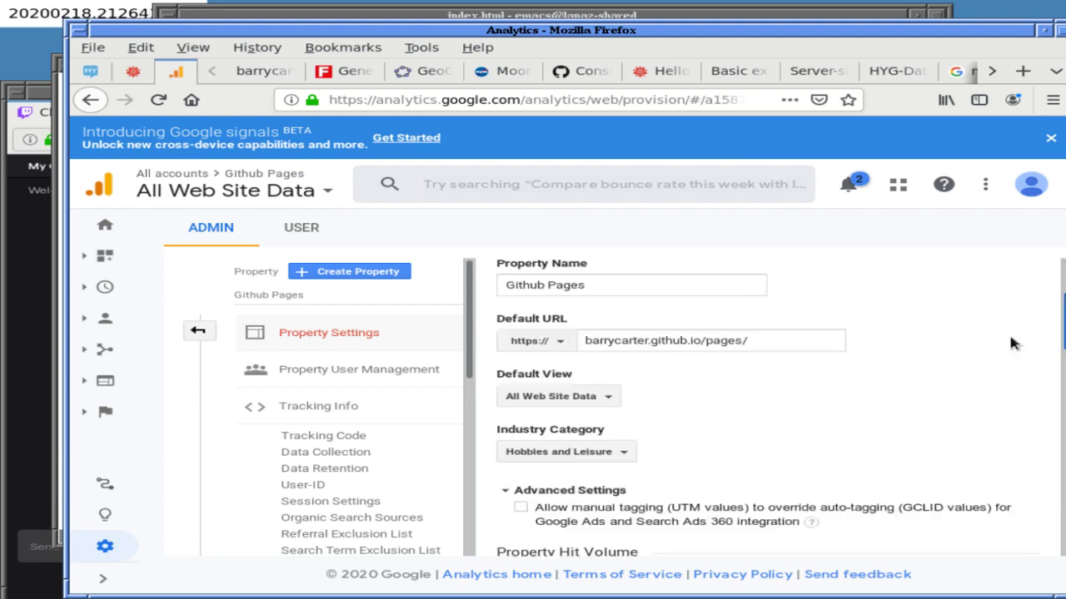
{"action": "scroll", "coordinate": [987, 352], "scroll_direction": "down", "scroll_amount": 2}
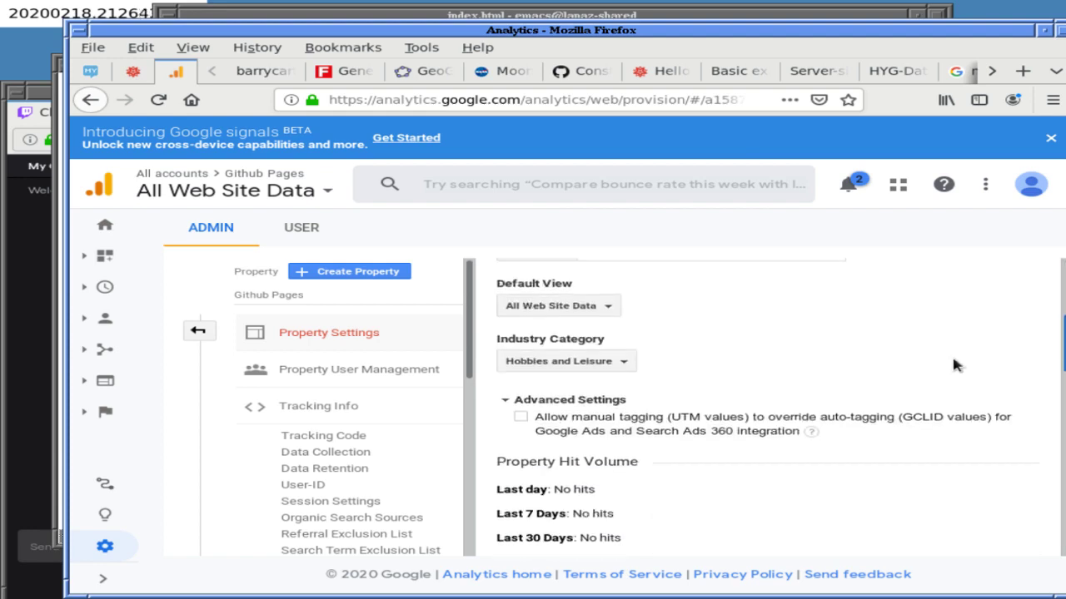
{"action": "scroll", "coordinate": [925, 371], "scroll_direction": "down", "scroll_amount": 3}
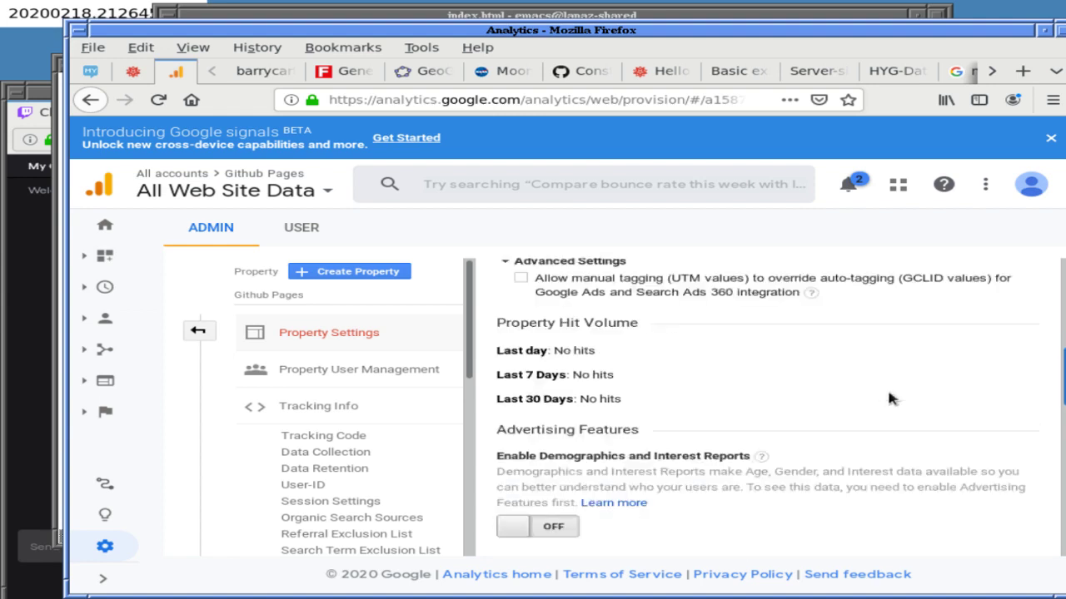
{"action": "scroll", "coordinate": [889, 394], "scroll_direction": "down", "scroll_amount": 2}
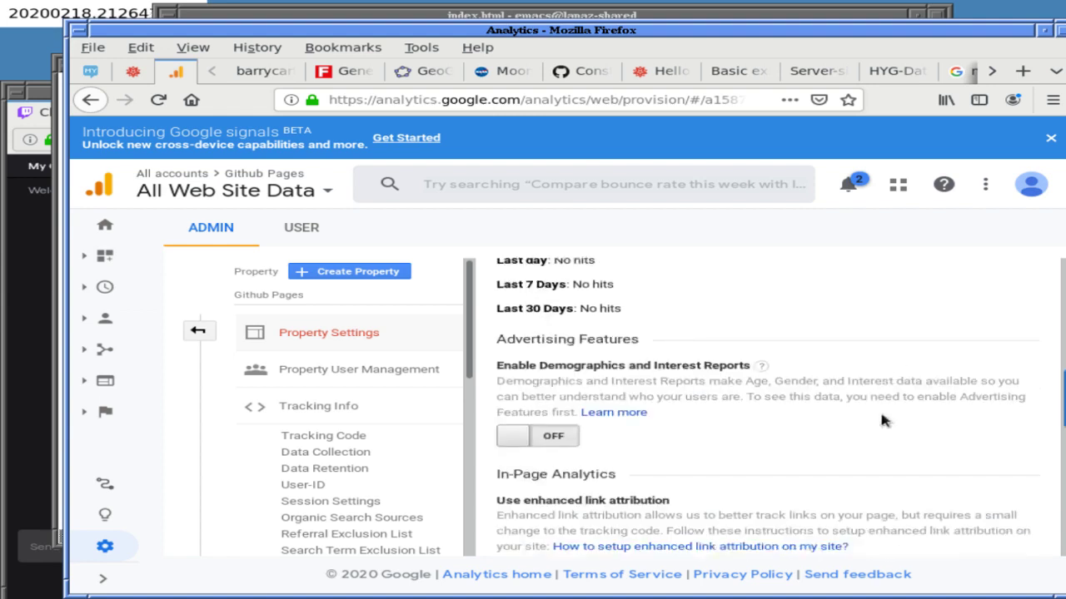
{"action": "scroll", "coordinate": [883, 421], "scroll_direction": "down", "scroll_amount": 1}
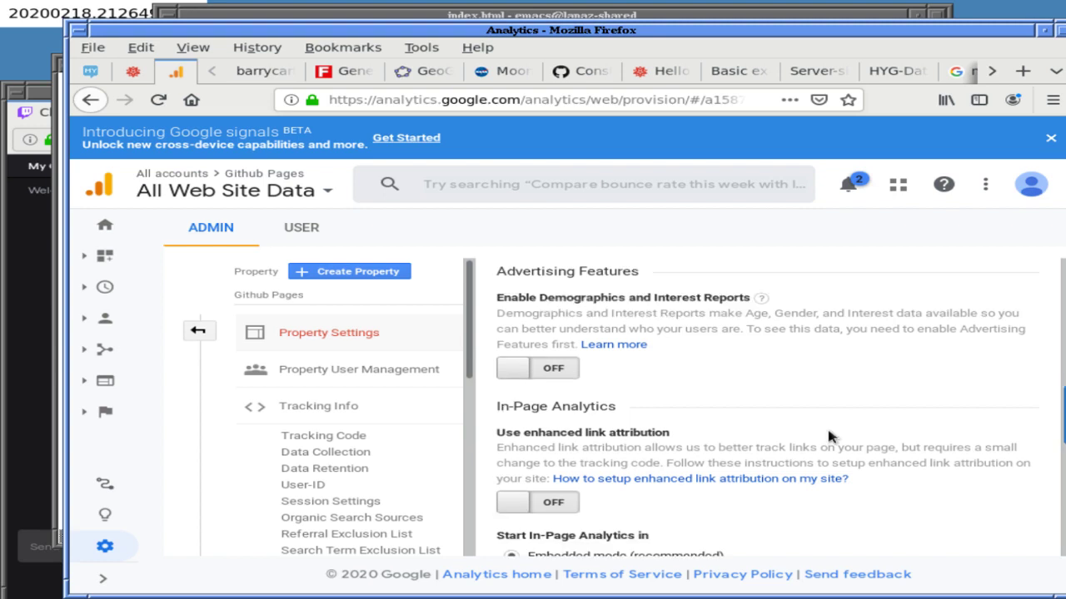
{"action": "scroll", "coordinate": [818, 429], "scroll_direction": "up", "scroll_amount": 1}
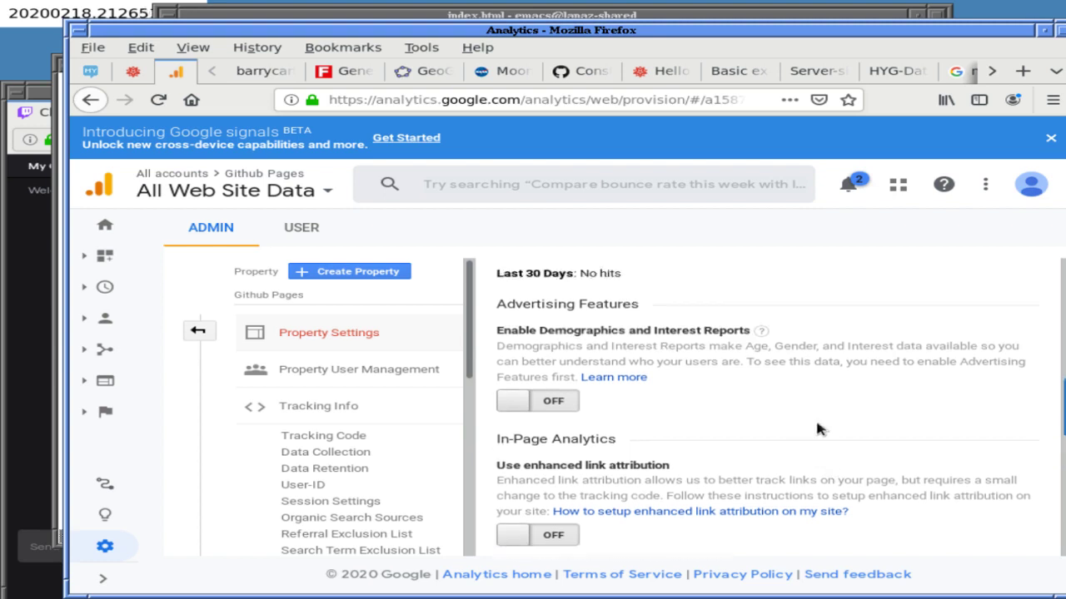
{"action": "left_click", "coordinate": [525, 406]}
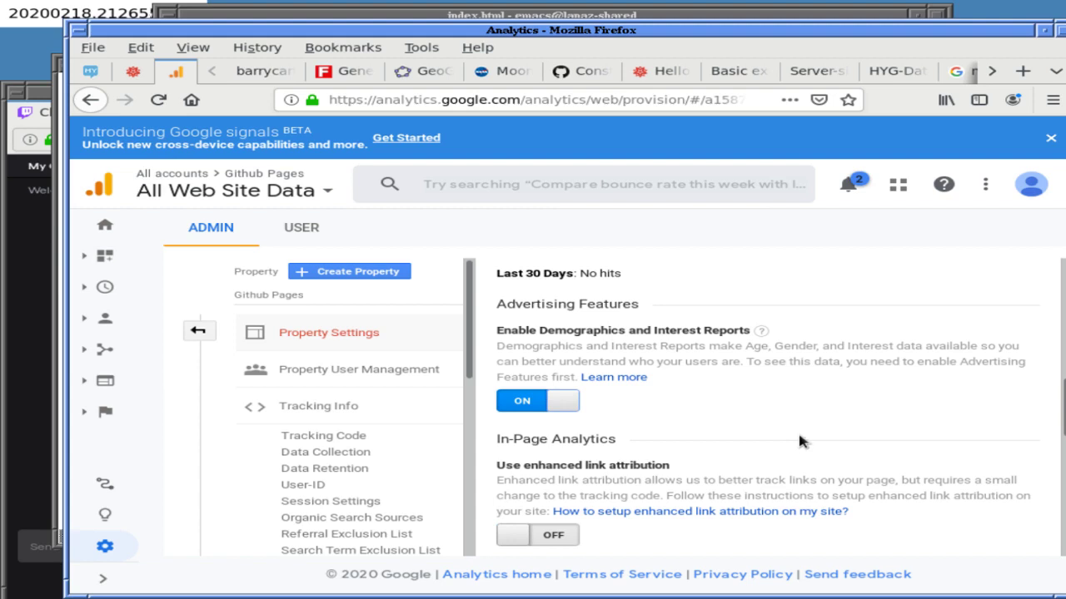
{"action": "left_click", "coordinate": [562, 537]}
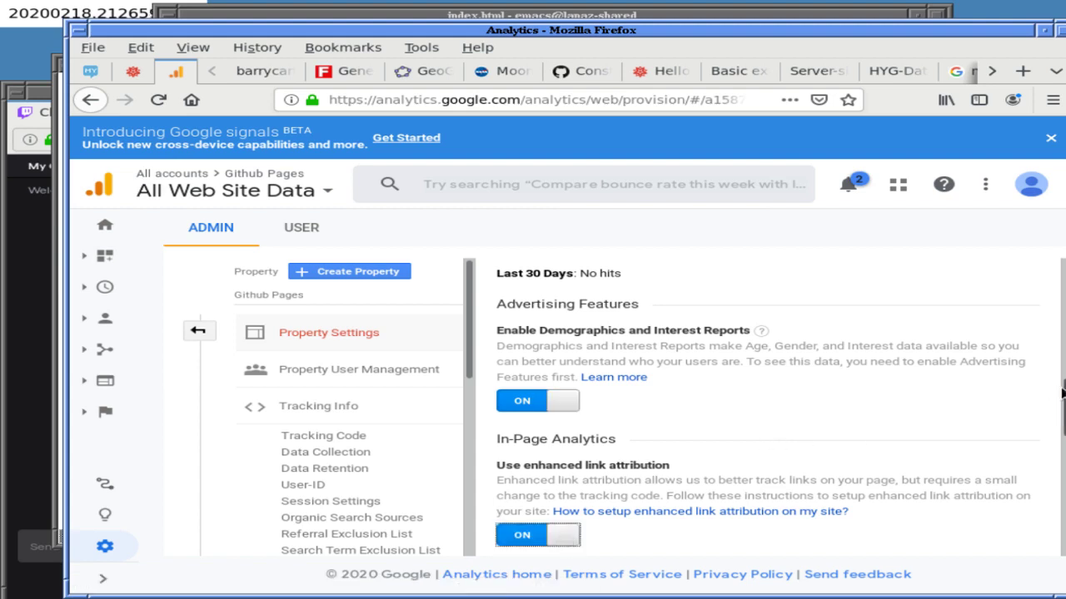
- Save the updated Github Pages property settings
{"action": "scroll", "coordinate": [1001, 418], "scroll_direction": "down", "scroll_amount": 2}
{"action": "scroll", "coordinate": [999, 412], "scroll_direction": "down", "scroll_amount": 3}
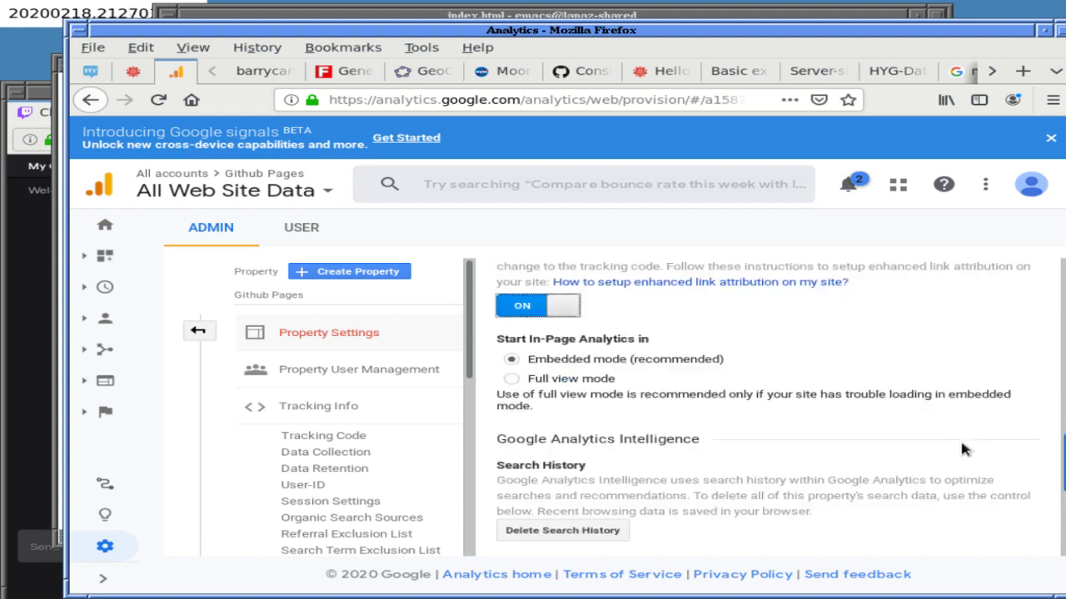
{"action": "scroll", "coordinate": [957, 450], "scroll_direction": "down", "scroll_amount": 1}
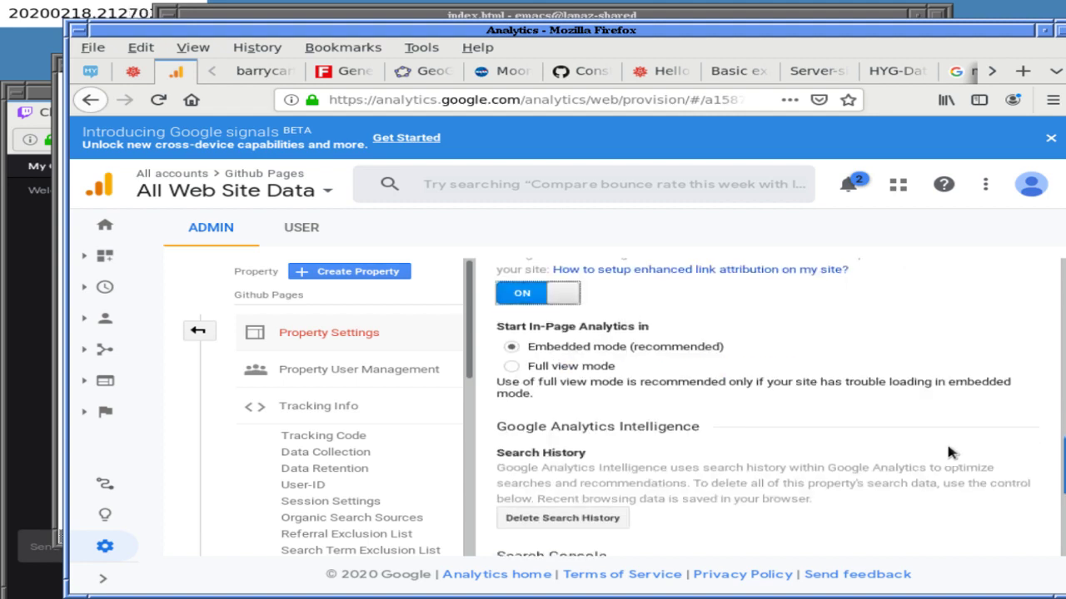
{"action": "scroll", "coordinate": [869, 454], "scroll_direction": "down", "scroll_amount": 1}
{"action": "scroll", "coordinate": [849, 458], "scroll_direction": "down", "scroll_amount": 2}
{"action": "scroll", "coordinate": [811, 492], "scroll_direction": "down", "scroll_amount": 2}
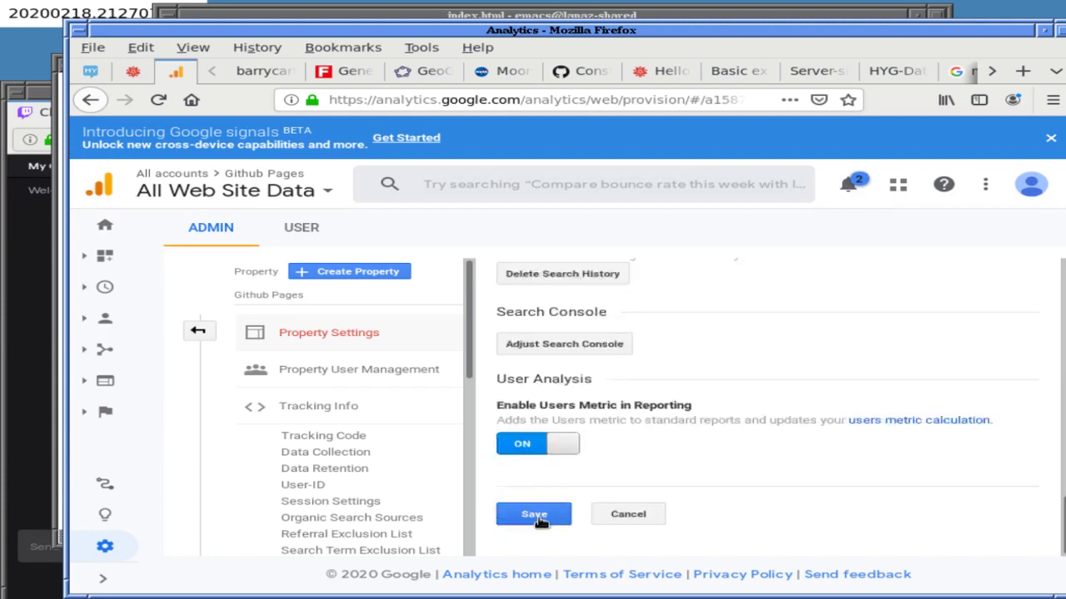
{"action": "left_click", "coordinate": [536, 515]}
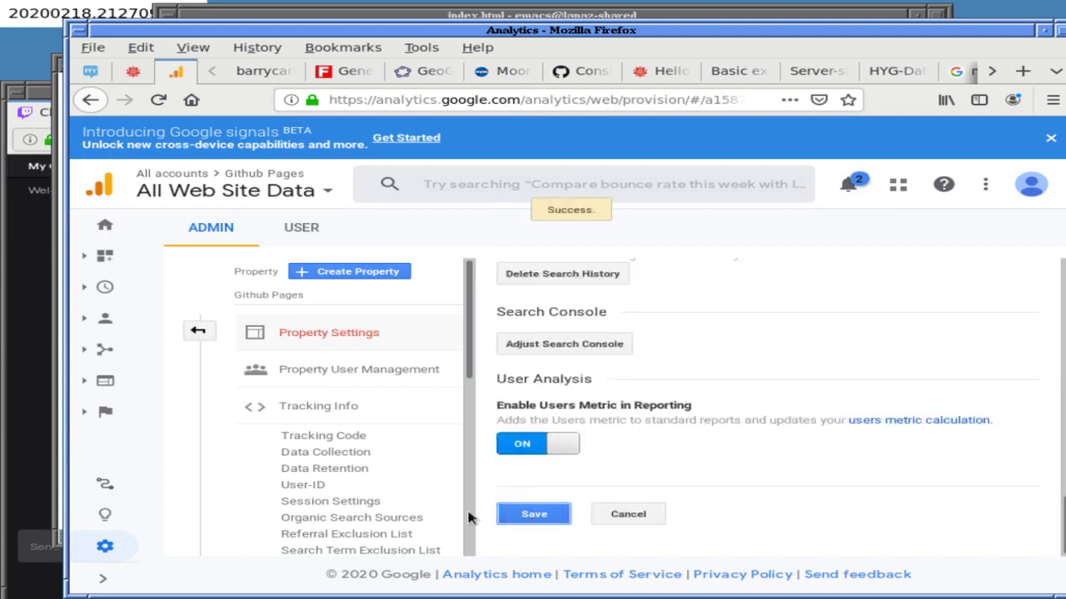
- Check property user permissions, then view Edit User Settings showing English (United States) and 7 Days
{"action": "left_click", "coordinate": [314, 377]}
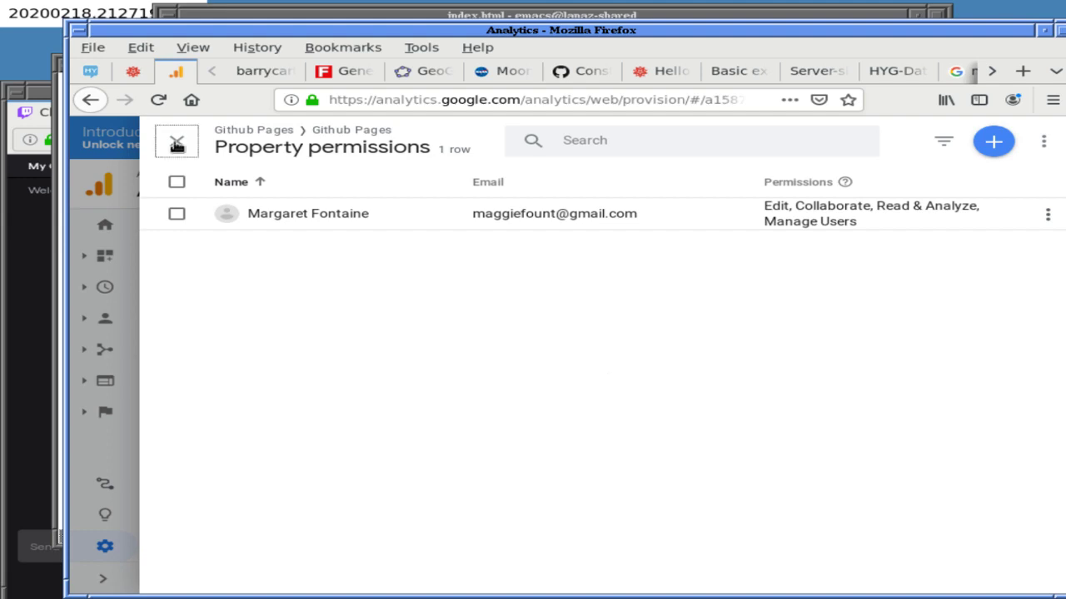
{"action": "left_click", "coordinate": [176, 142]}
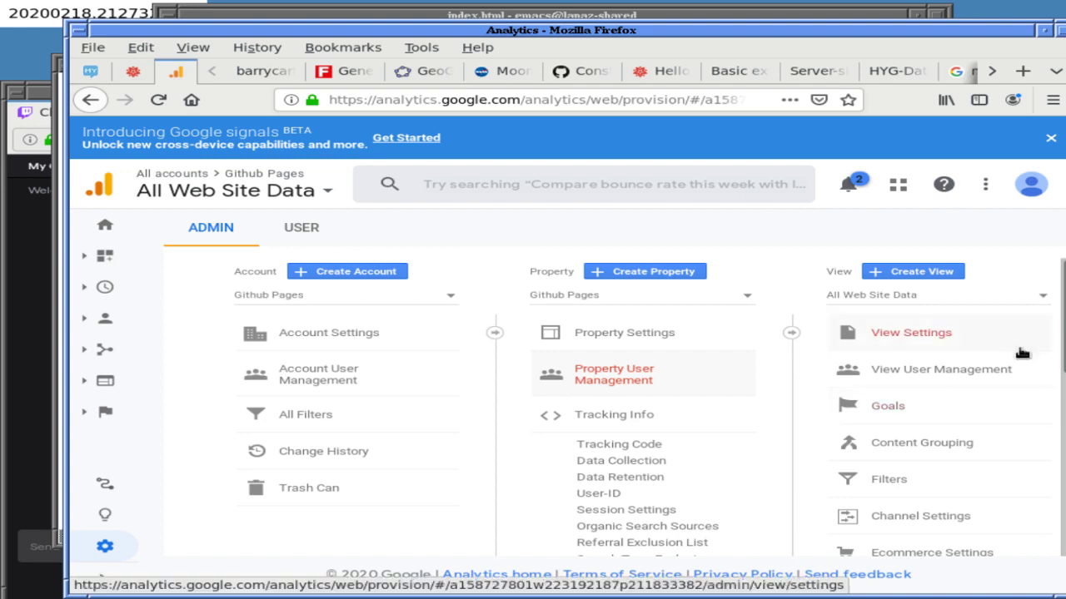
{"action": "left_click_drag", "start_coordinate": [1062, 346], "coordinate": [999, 451]}
{"action": "scroll", "coordinate": [997, 450], "scroll_direction": "down", "scroll_amount": 4}
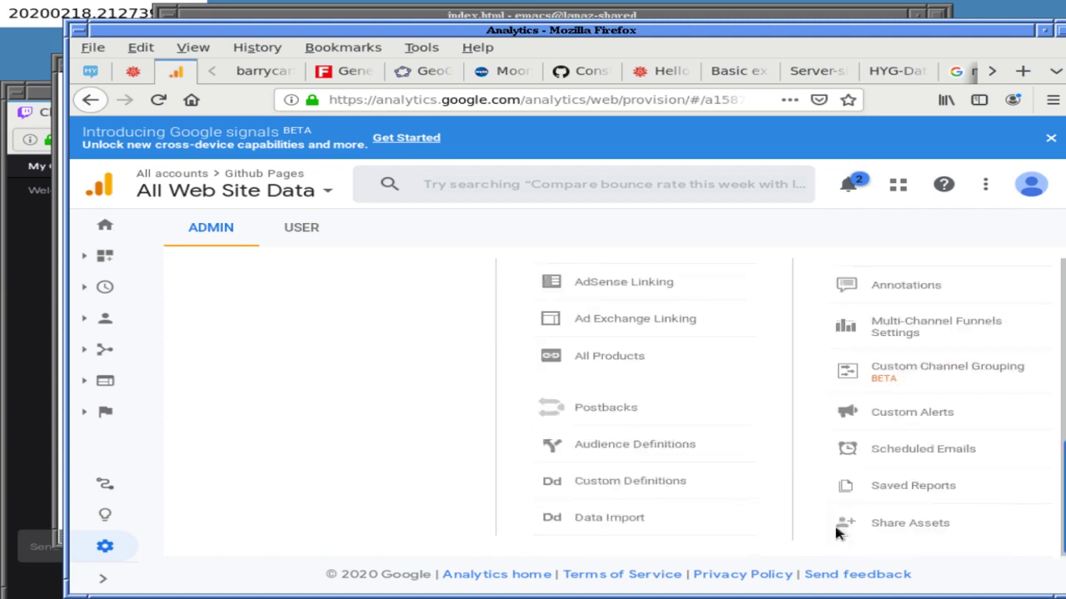
{"action": "scroll", "coordinate": [497, 502], "scroll_direction": "up", "scroll_amount": 10}
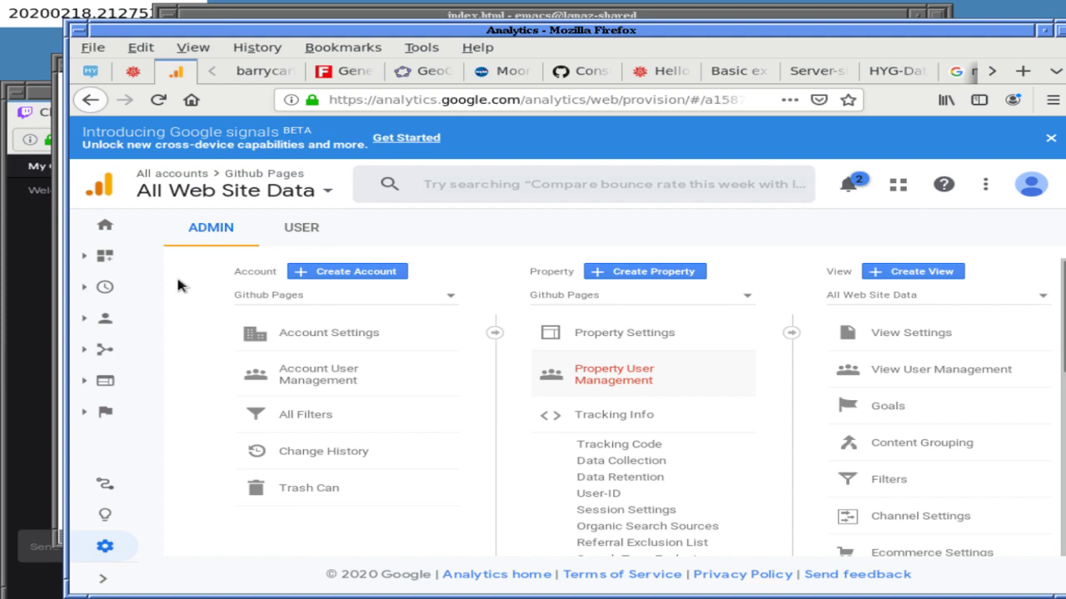
{"action": "left_click", "coordinate": [302, 228]}
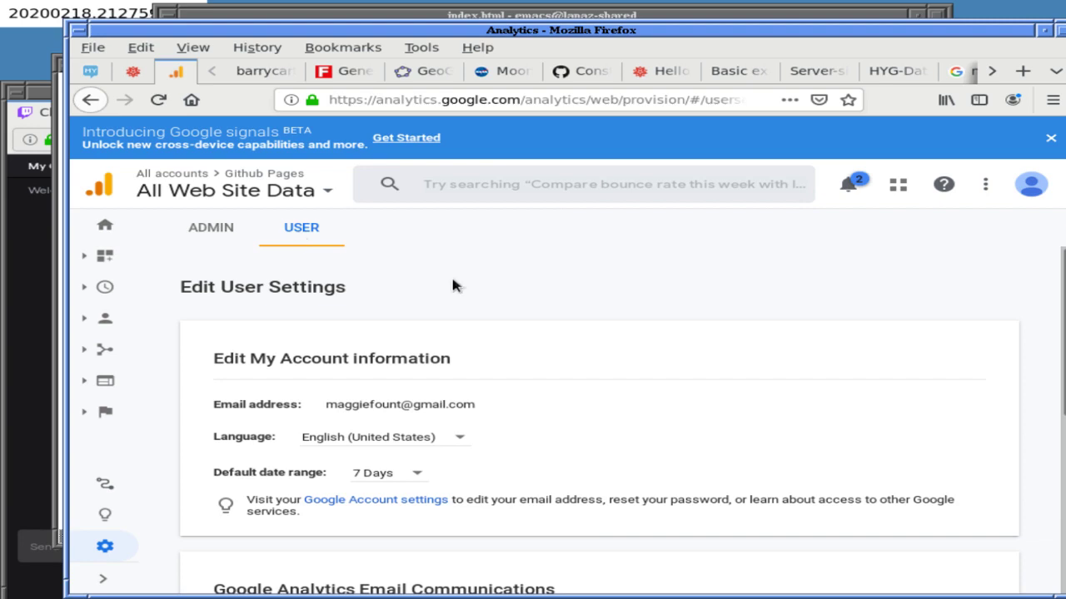
- Go back to the Admin page showing the Github Pages account, property and All Web Site Data view
{"action": "left_click", "coordinate": [210, 231]}
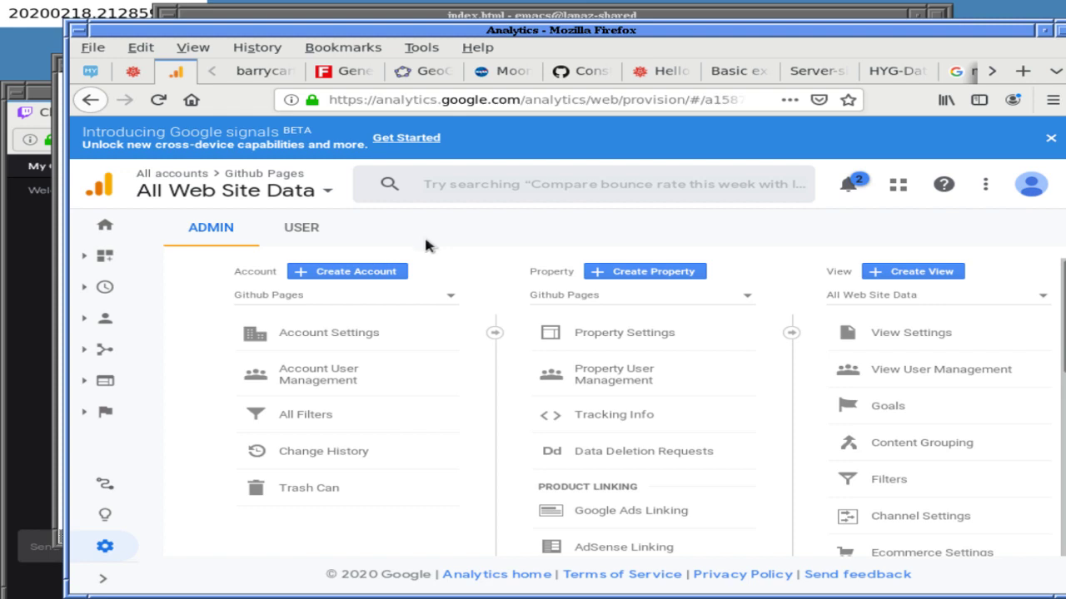
- Open Visit Platform Home from the account selector to reach Google Marketing Platform
{"action": "left_click", "coordinate": [275, 195]}
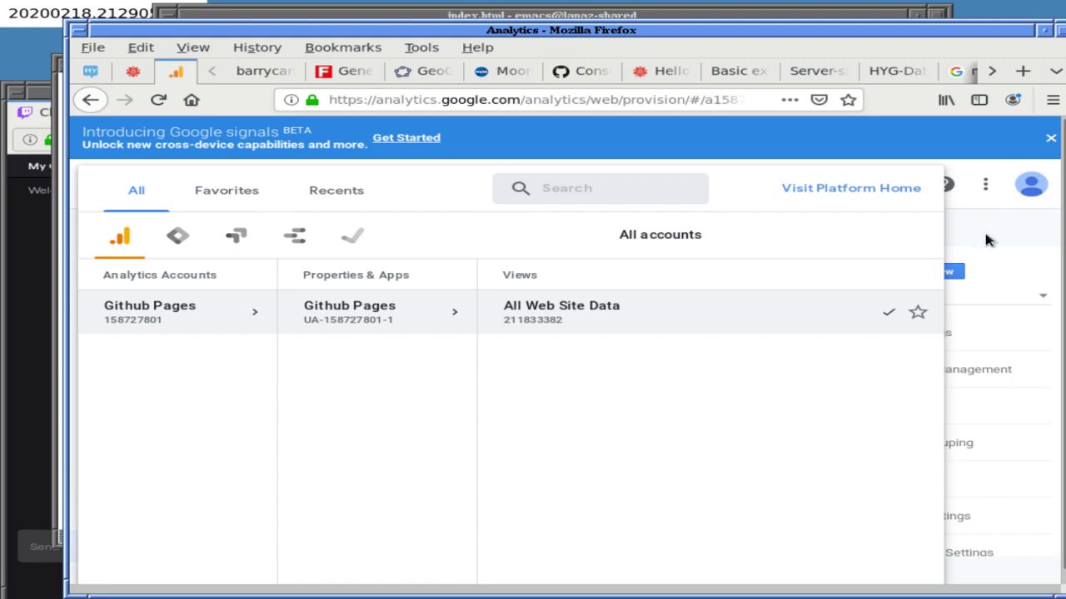
{"action": "left_click", "coordinate": [874, 191]}
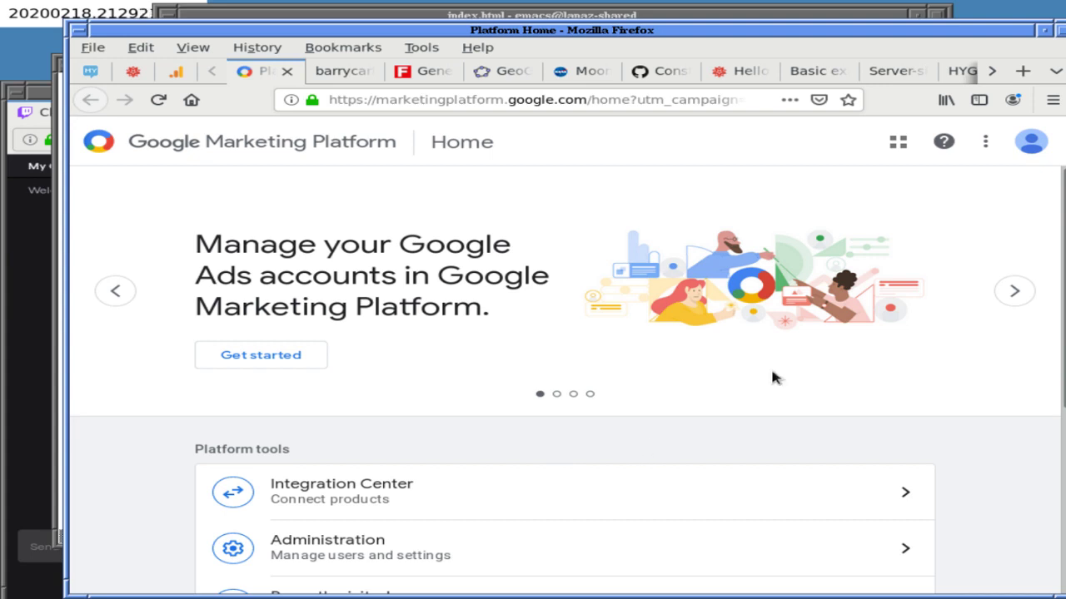
- Browse the Integration Center's available product integrations, then close it
{"action": "scroll", "coordinate": [1053, 229], "scroll_direction": "down", "scroll_amount": 2}
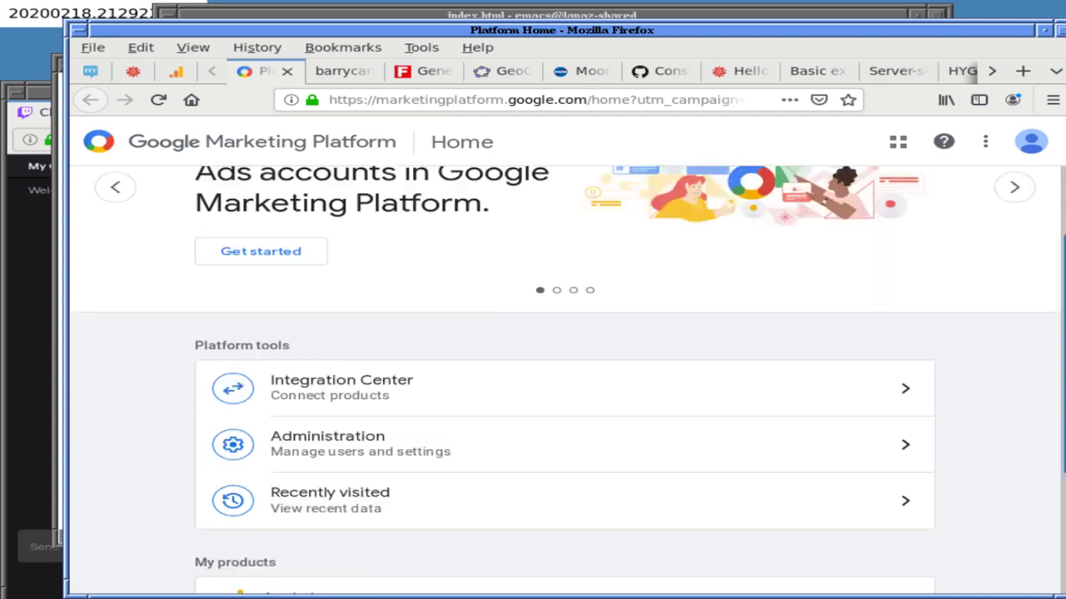
{"action": "scroll", "coordinate": [961, 398], "scroll_direction": "down", "scroll_amount": 3}
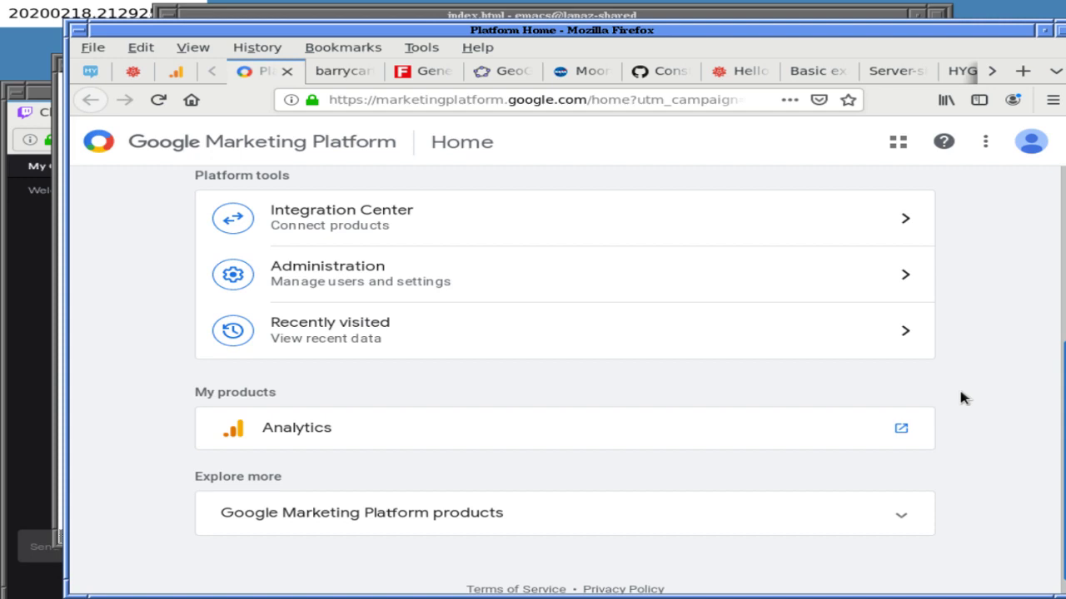
{"action": "scroll", "coordinate": [962, 460], "scroll_direction": "down", "scroll_amount": 1}
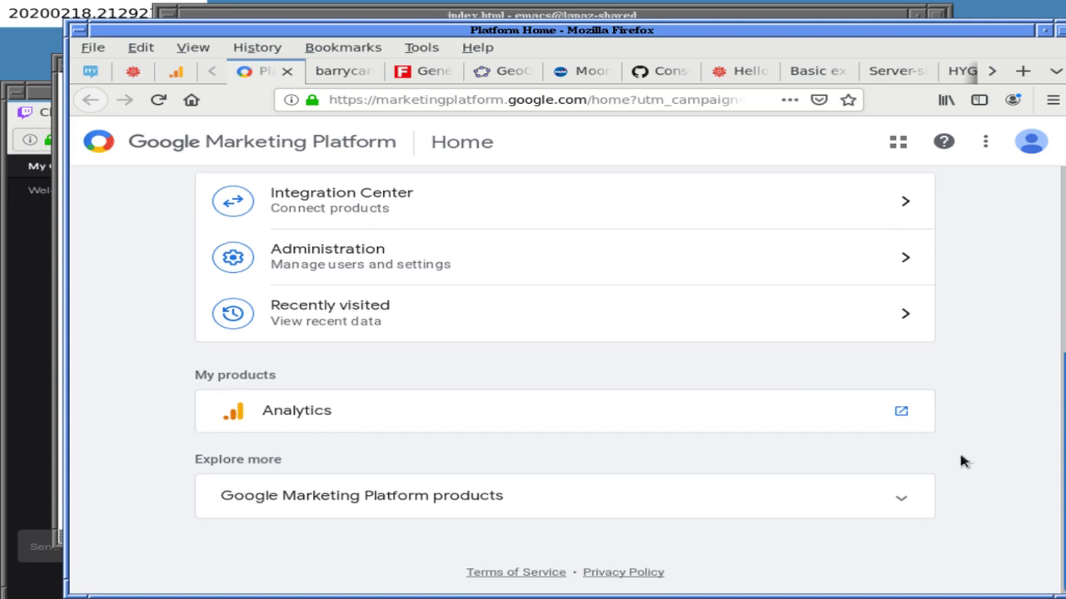
{"action": "scroll", "coordinate": [963, 458], "scroll_direction": "up", "scroll_amount": 2}
{"action": "scroll", "coordinate": [955, 337], "scroll_direction": "up", "scroll_amount": 2}
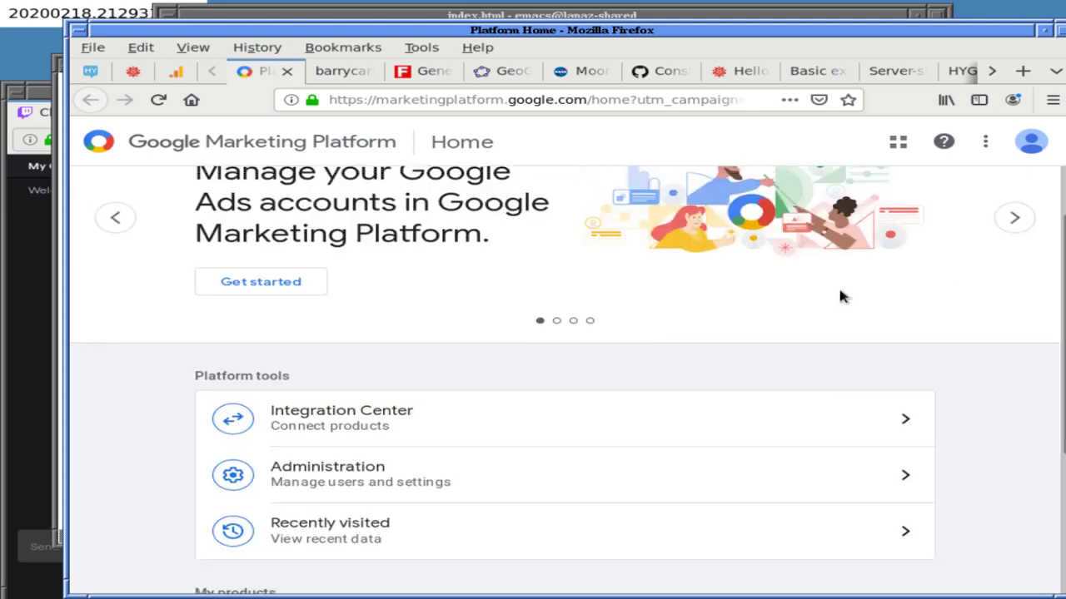
{"action": "left_click", "coordinate": [354, 413]}
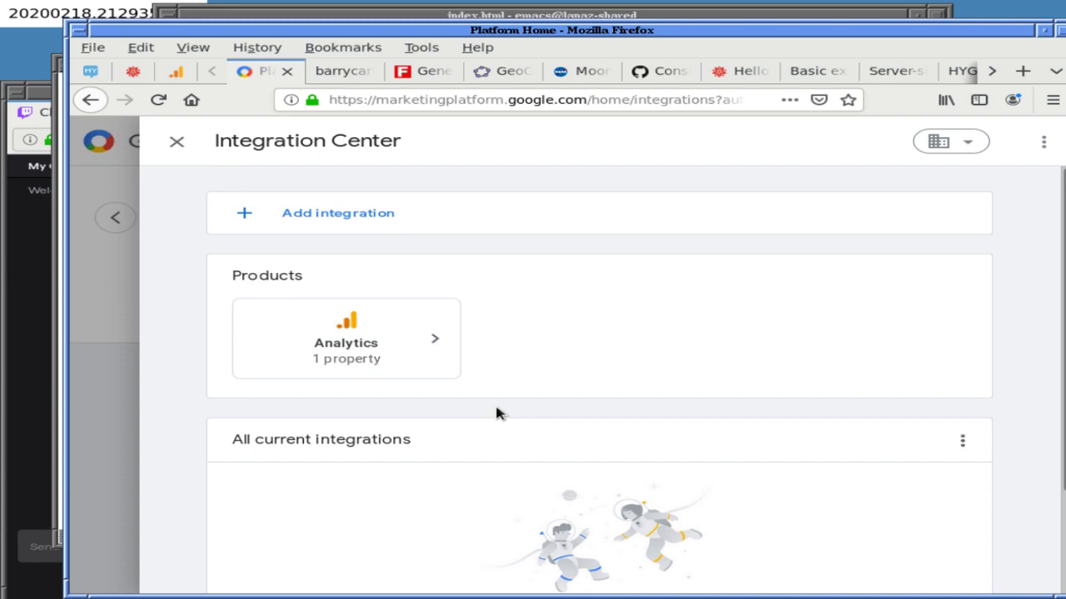
{"action": "left_click", "coordinate": [341, 225]}
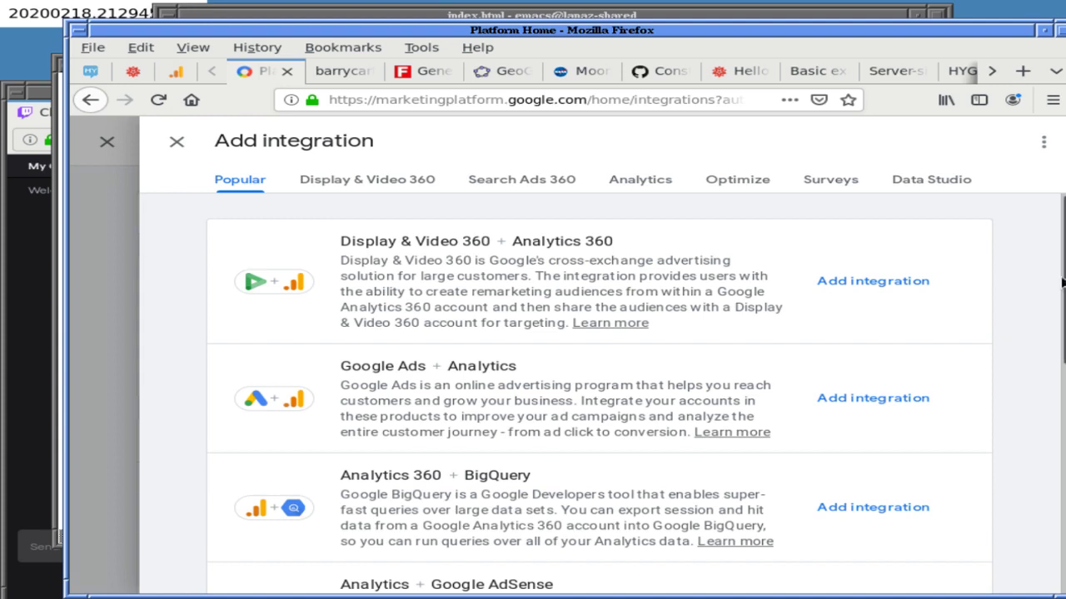
{"action": "scroll", "coordinate": [1019, 370], "scroll_direction": "down", "scroll_amount": 10}
{"action": "scroll", "coordinate": [992, 504], "scroll_direction": "down", "scroll_amount": 1}
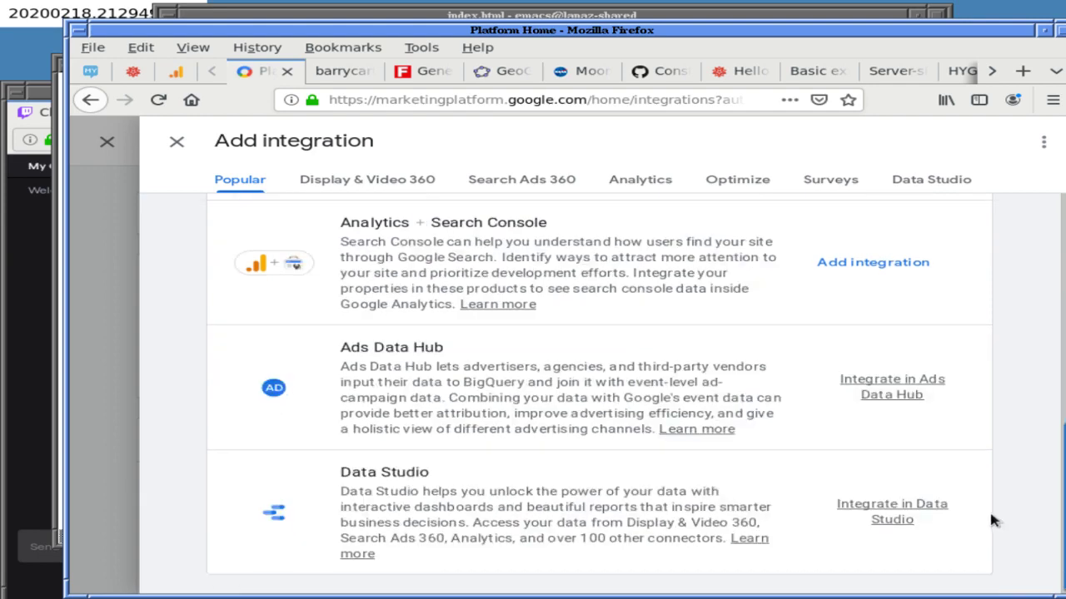
{"action": "scroll", "coordinate": [989, 509], "scroll_direction": "up", "scroll_amount": 10}
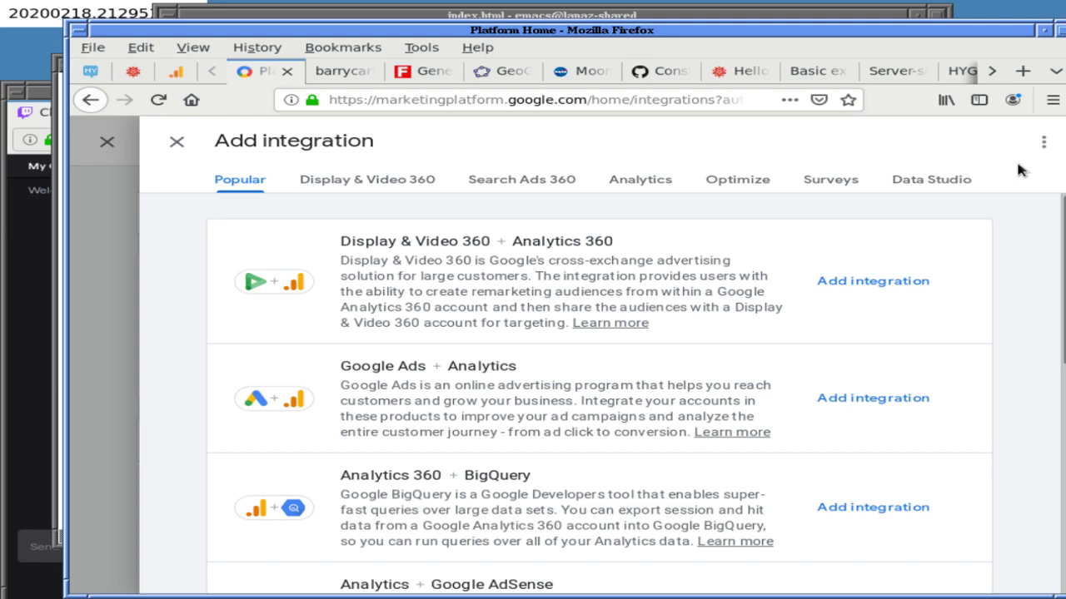
{"action": "left_click", "coordinate": [176, 141]}
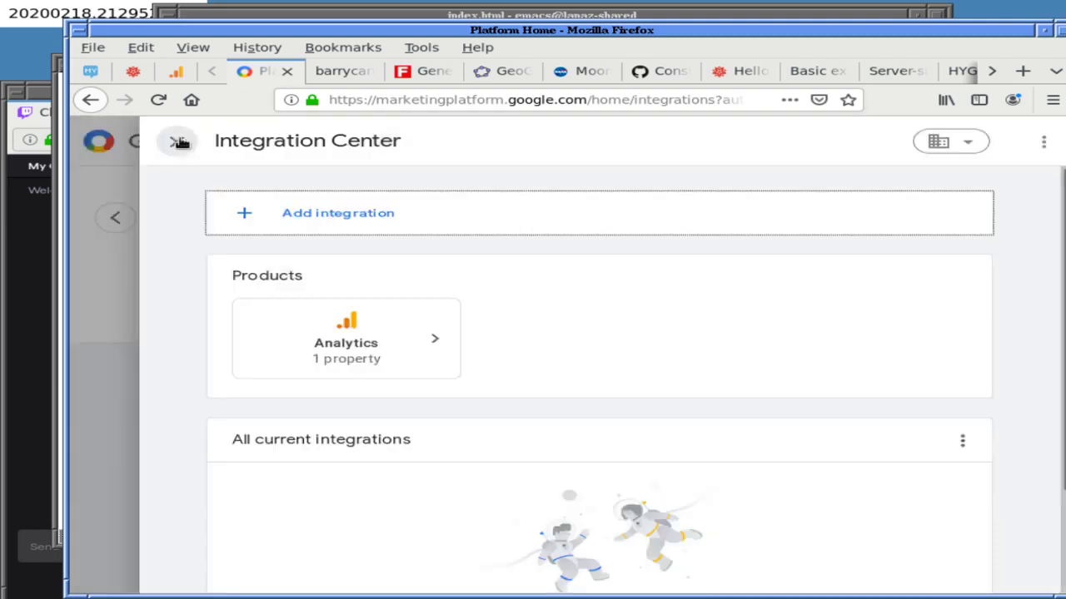
{"action": "left_click", "coordinate": [174, 143]}
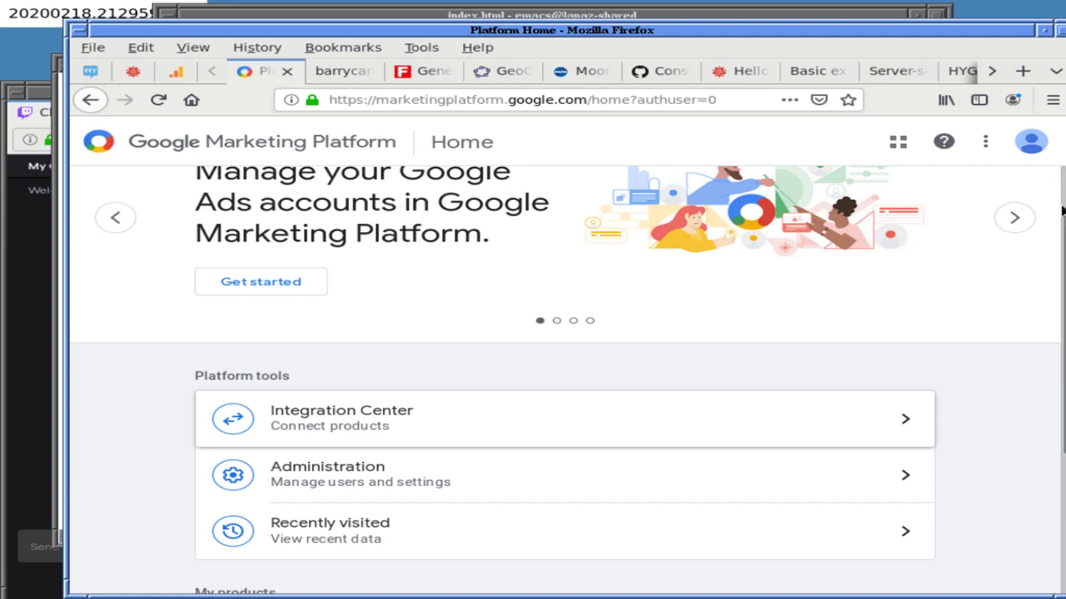
- Expand the product switcher to show more products such as Data Studio and Tag Manager
{"action": "scroll", "coordinate": [1061, 210], "scroll_direction": "up", "scroll_amount": 2}
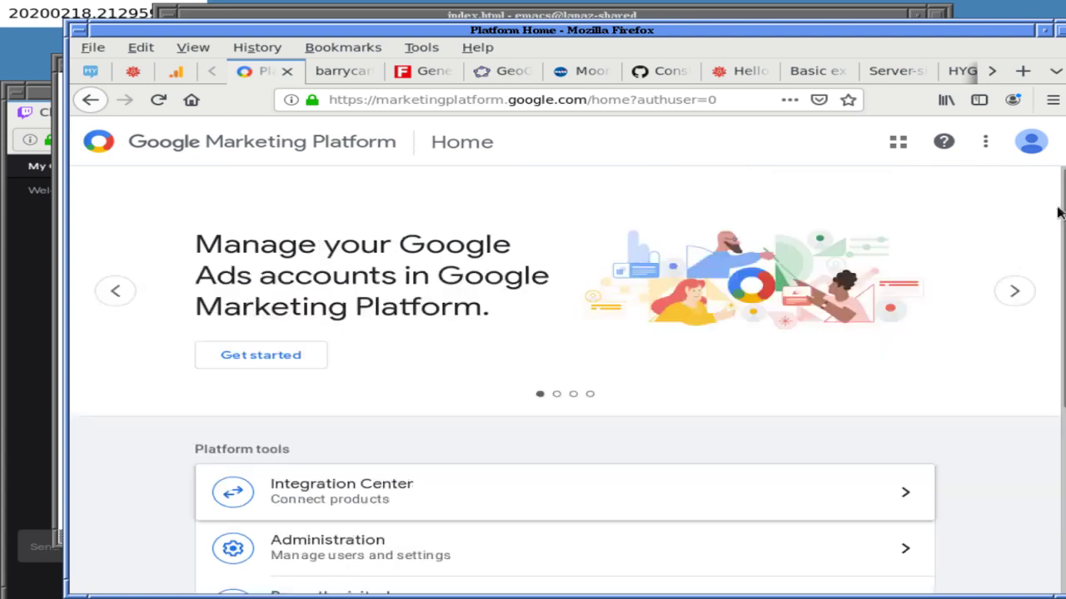
{"action": "left_click", "coordinate": [894, 147]}
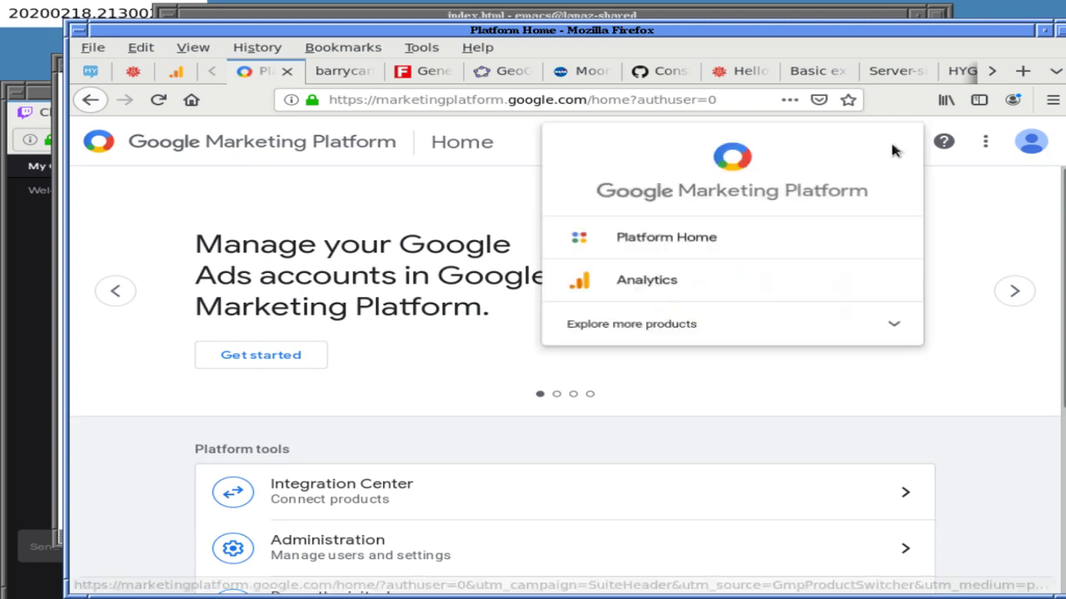
{"action": "left_click", "coordinate": [892, 326]}
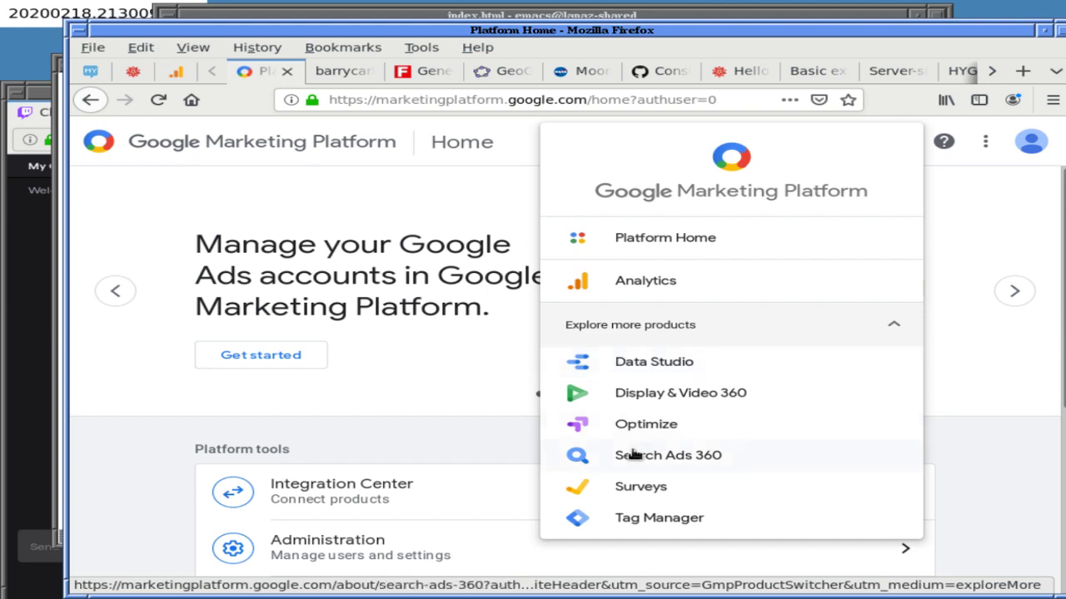
- Open the Data Studio product page and scroll through its overview
{"action": "left_click", "coordinate": [593, 367]}
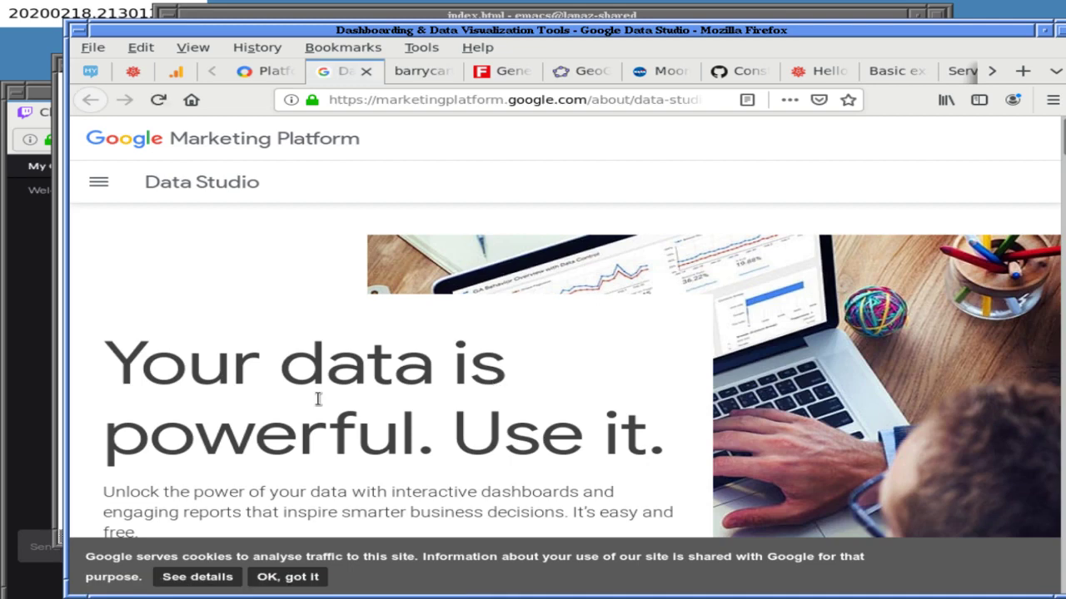
{"action": "scroll", "coordinate": [318, 400], "scroll_direction": "down", "scroll_amount": 4}
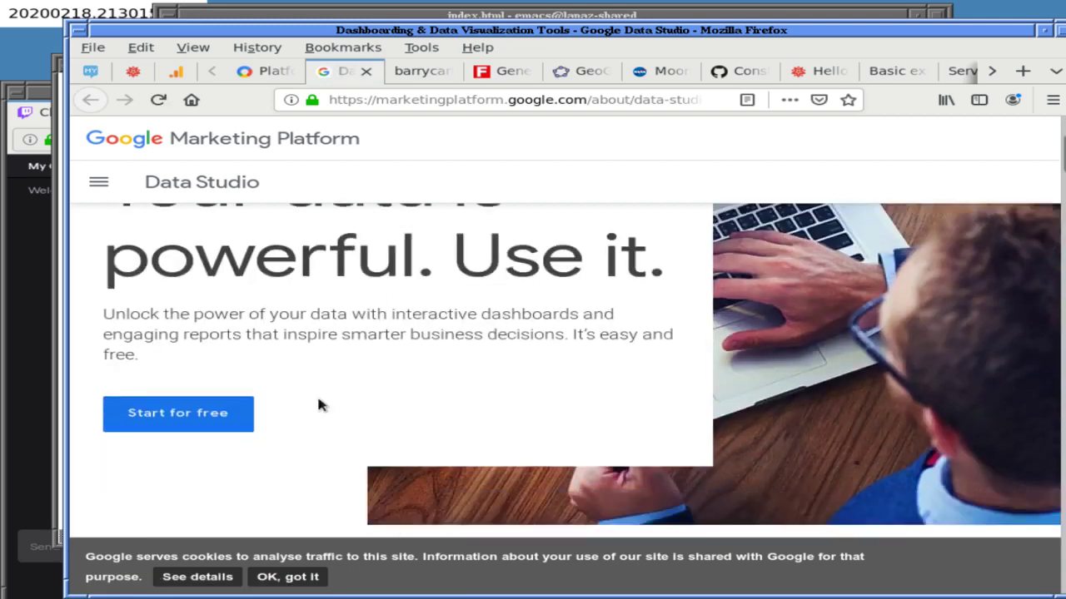
{"action": "scroll", "coordinate": [319, 405], "scroll_direction": "down", "scroll_amount": 3}
{"action": "scroll", "coordinate": [318, 400], "scroll_direction": "down", "scroll_amount": 10}
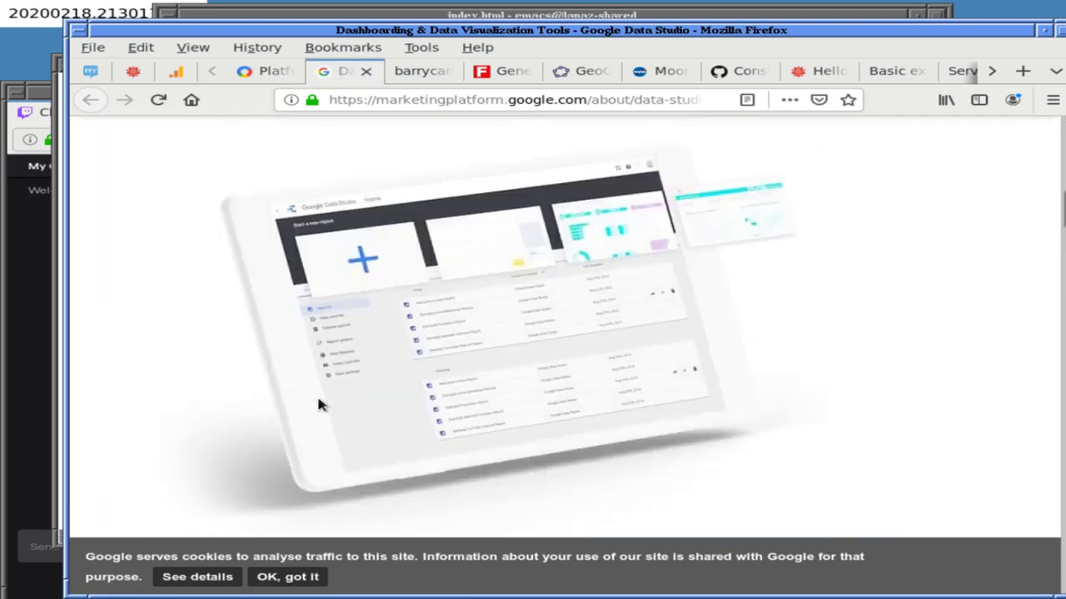
{"action": "scroll", "coordinate": [318, 400], "scroll_direction": "up", "scroll_amount": 11}
{"action": "scroll", "coordinate": [318, 406], "scroll_direction": "up", "scroll_amount": 6}
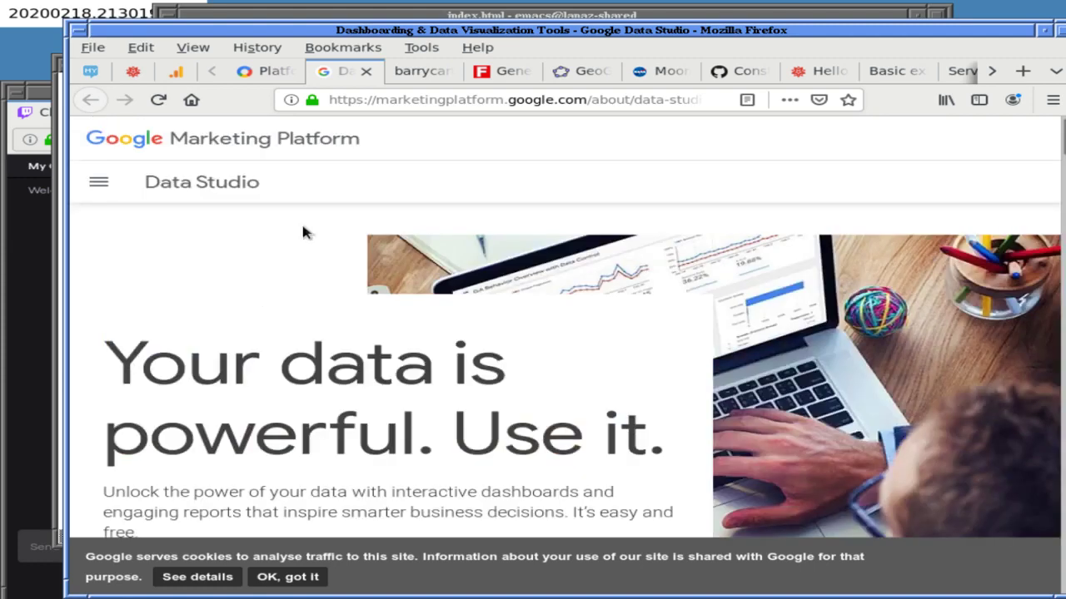
{"action": "left_click", "coordinate": [40, 232]}
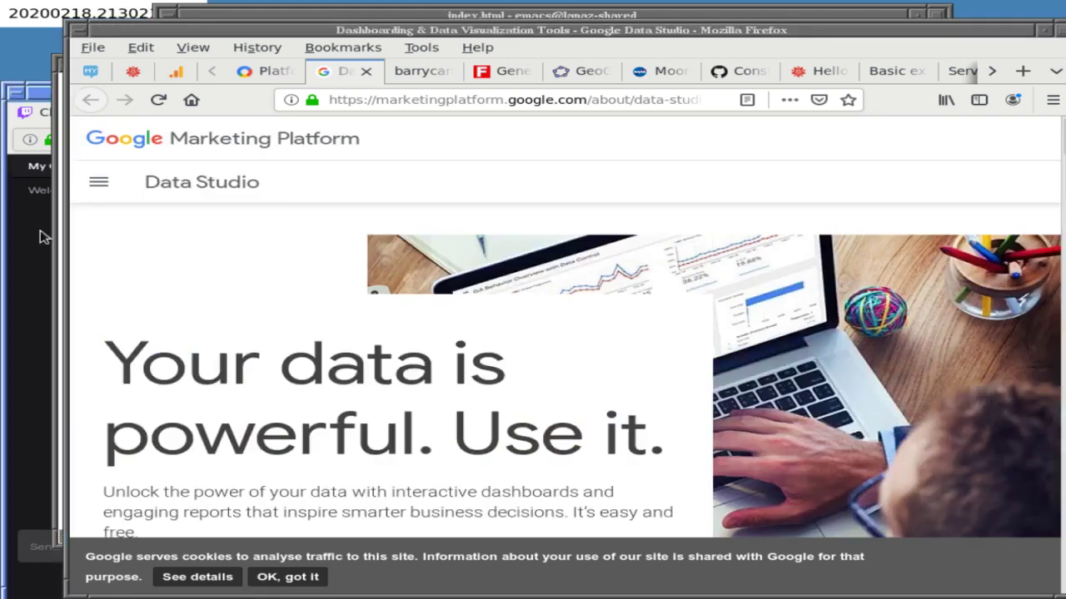
{"action": "left_click", "coordinate": [411, 190]}
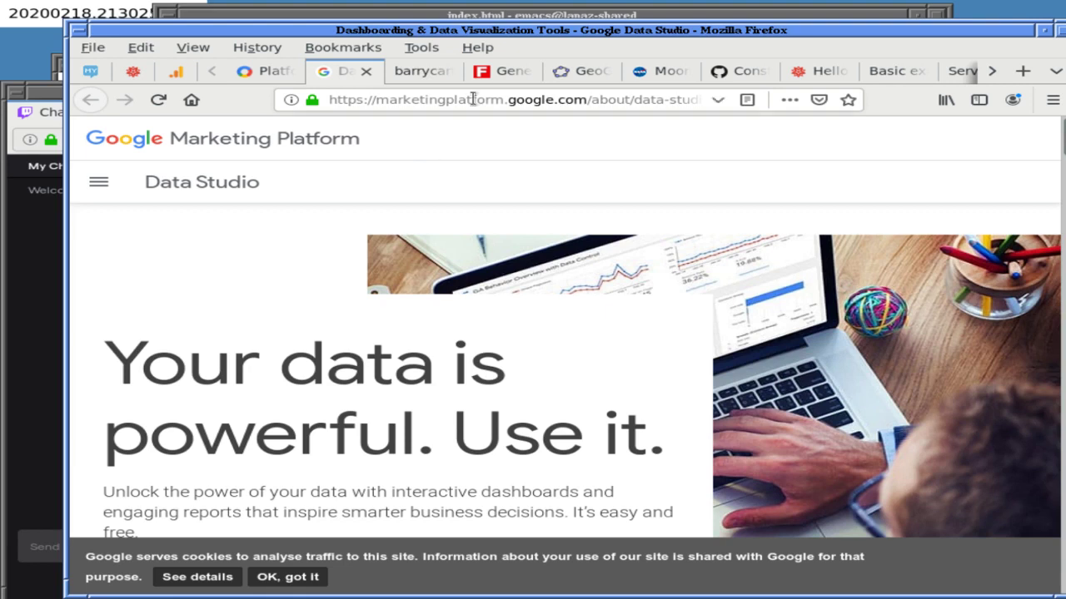
- Close the fake-name, GeoGebra, Moon fact sheet, GitHub, wolframcloud and Data Studio tabs, leaving Basic example
{"action": "left_click", "coordinate": [504, 73]}
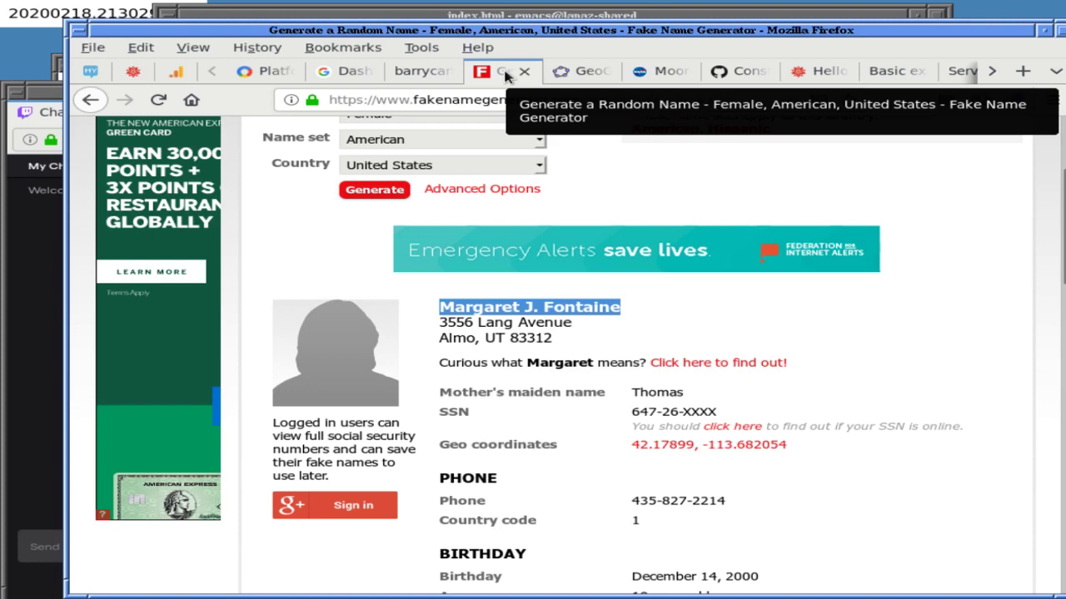
{"action": "middle_click", "coordinate": [504, 75]}
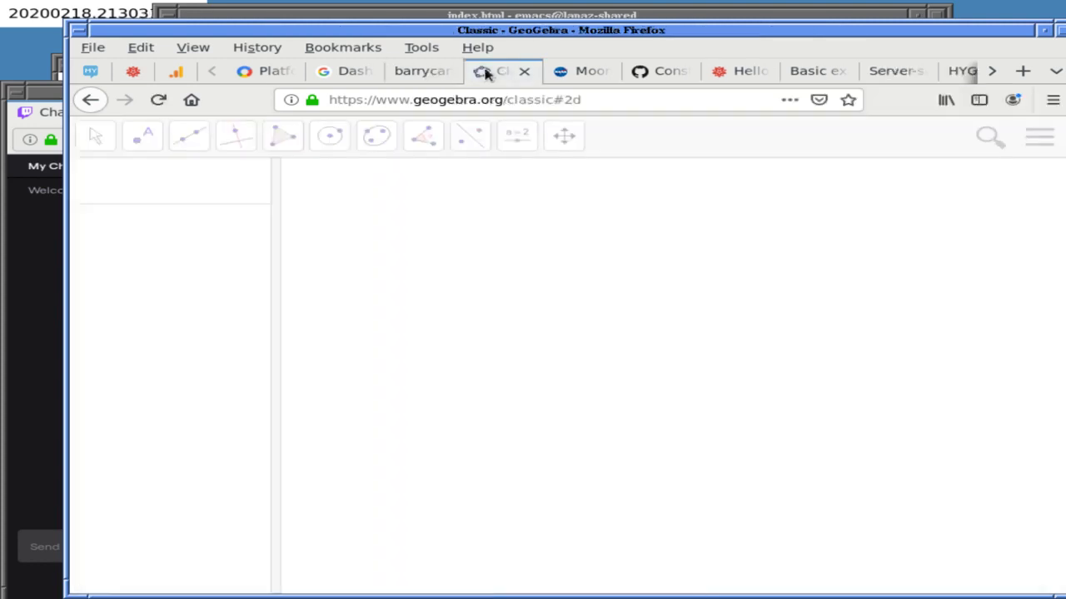
{"action": "left_click", "coordinate": [522, 71]}
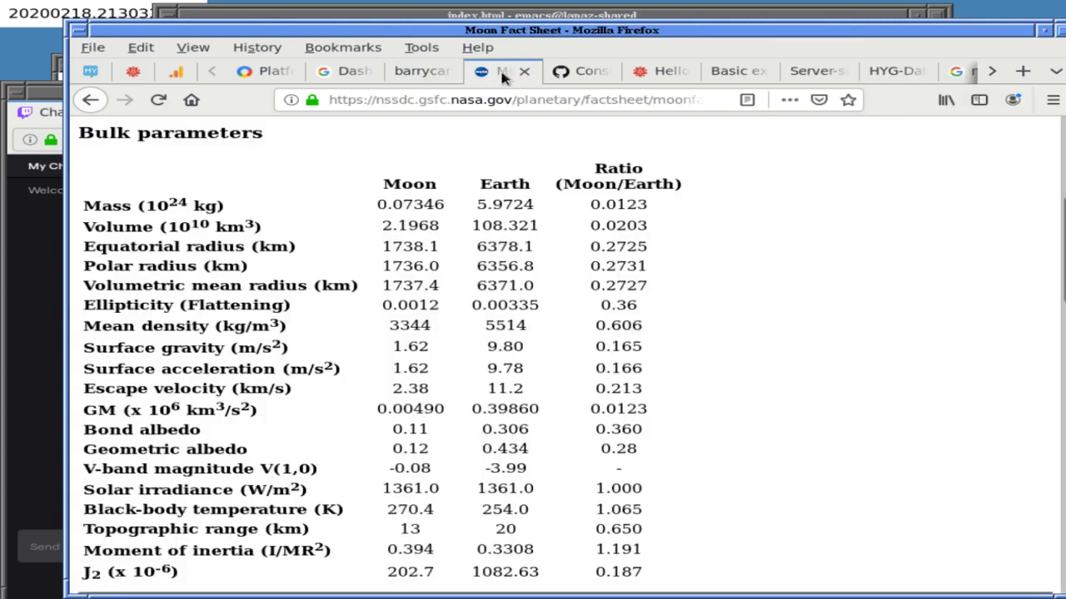
{"action": "middle_click", "coordinate": [503, 76]}
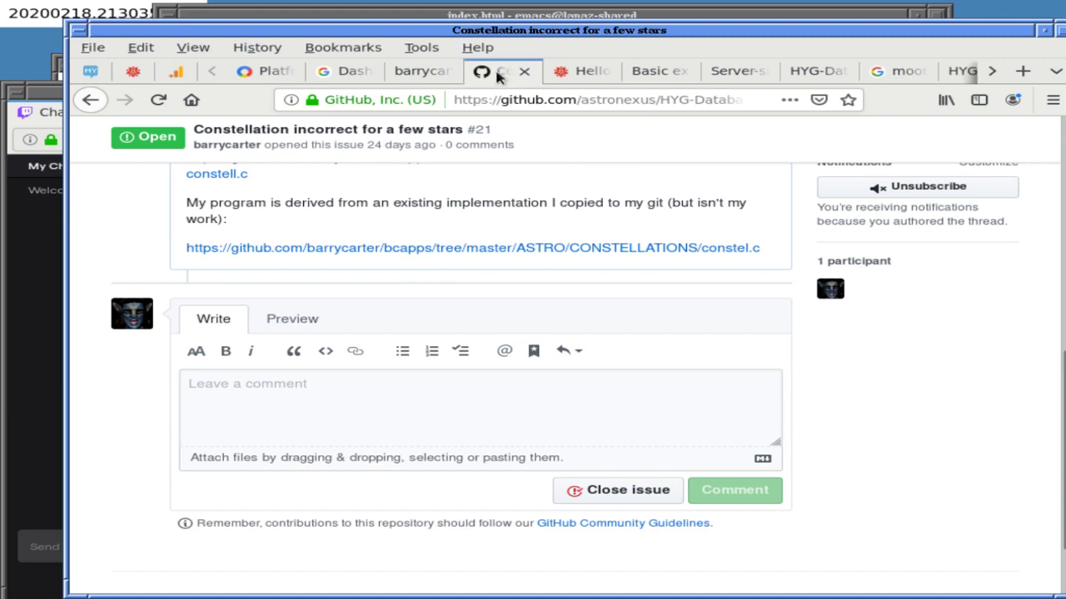
{"action": "middle_click", "coordinate": [497, 77]}
{"action": "middle_click", "coordinate": [496, 74]}
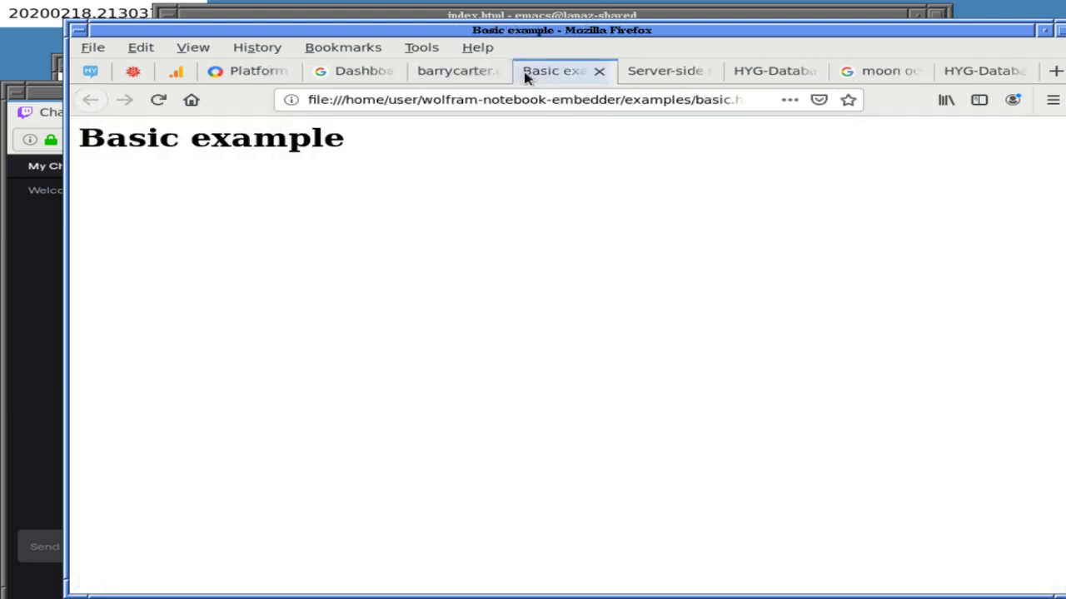
{"action": "left_click", "coordinate": [468, 75]}
{"action": "middle_click", "coordinate": [469, 75]}
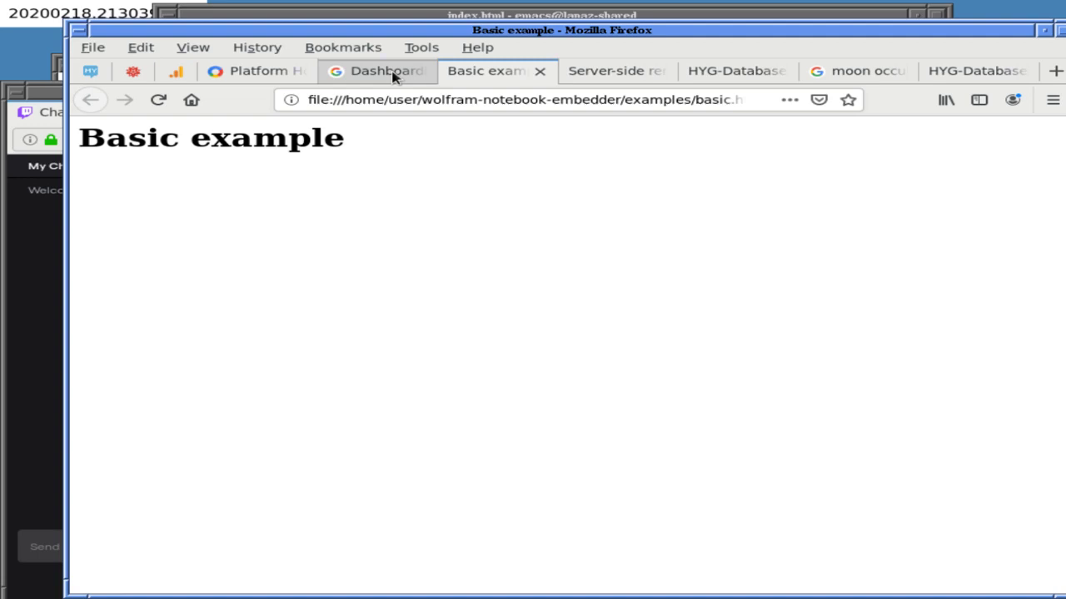
{"action": "left_click", "coordinate": [395, 76]}
{"action": "middle_click", "coordinate": [393, 77]}
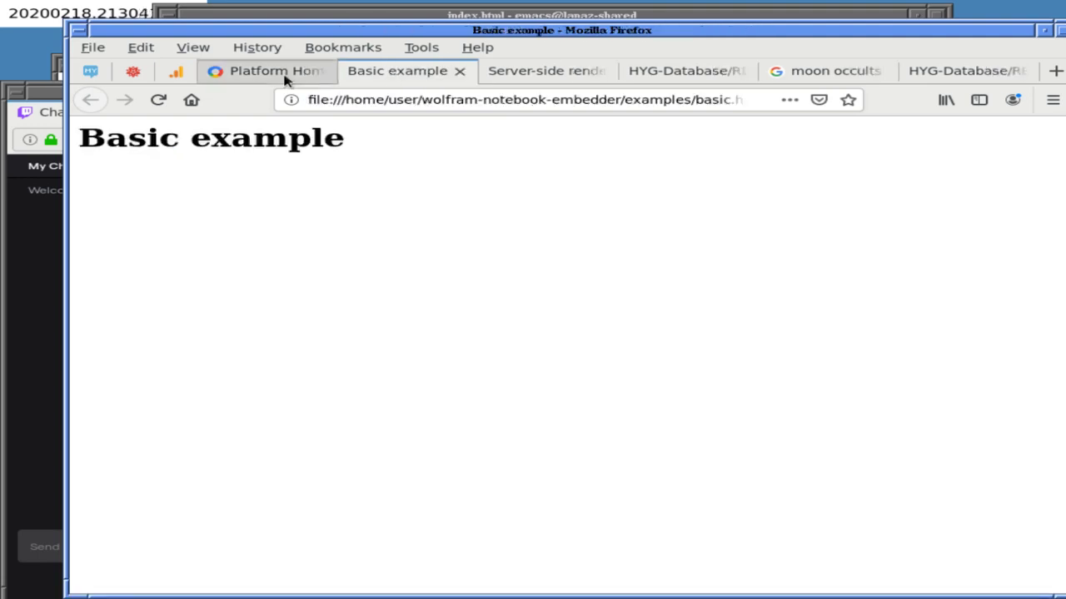
{"action": "left_click", "coordinate": [397, 90]}
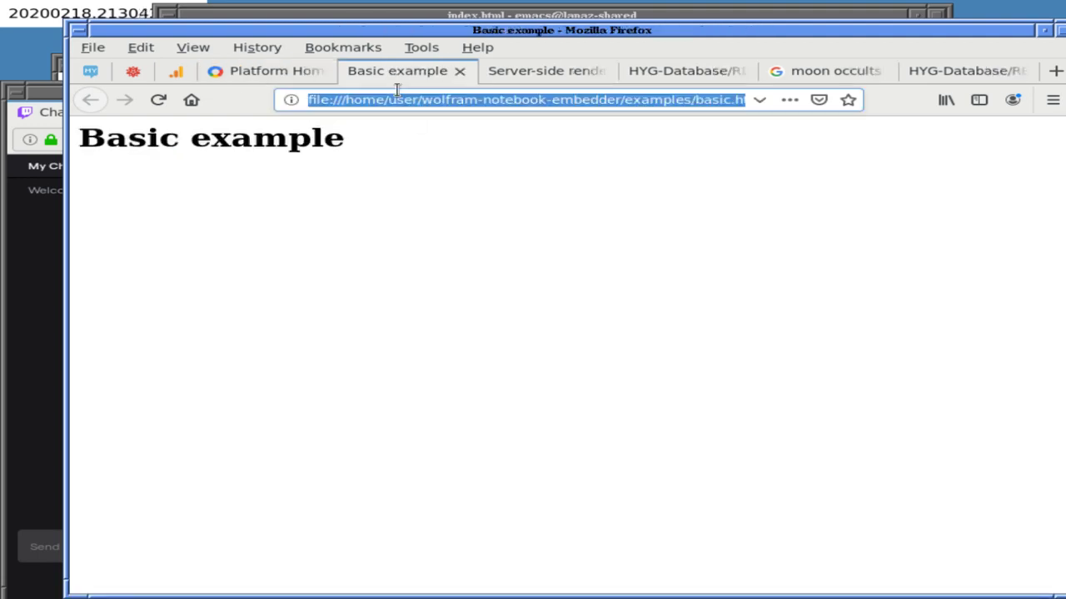
- Search Google for 'see how google indexes your pages' and skim the results
{"action": "key", "text": "BackSpace"}
{"action": "type", "text": "s"}
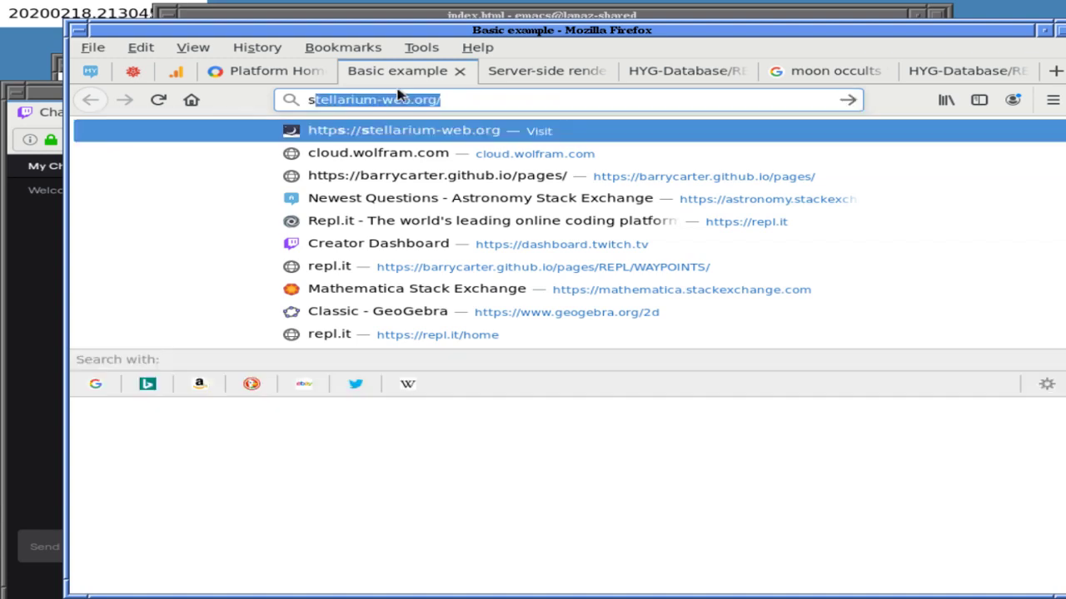
{"action": "type", "text": "ee how goog"}
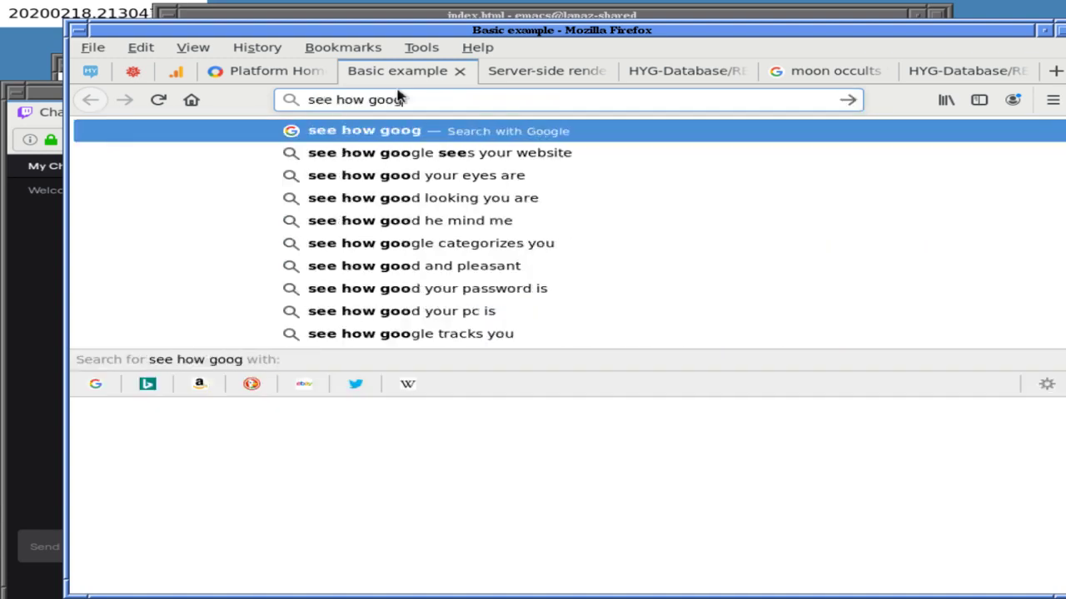
{"action": "type", "text": "le indexes"}
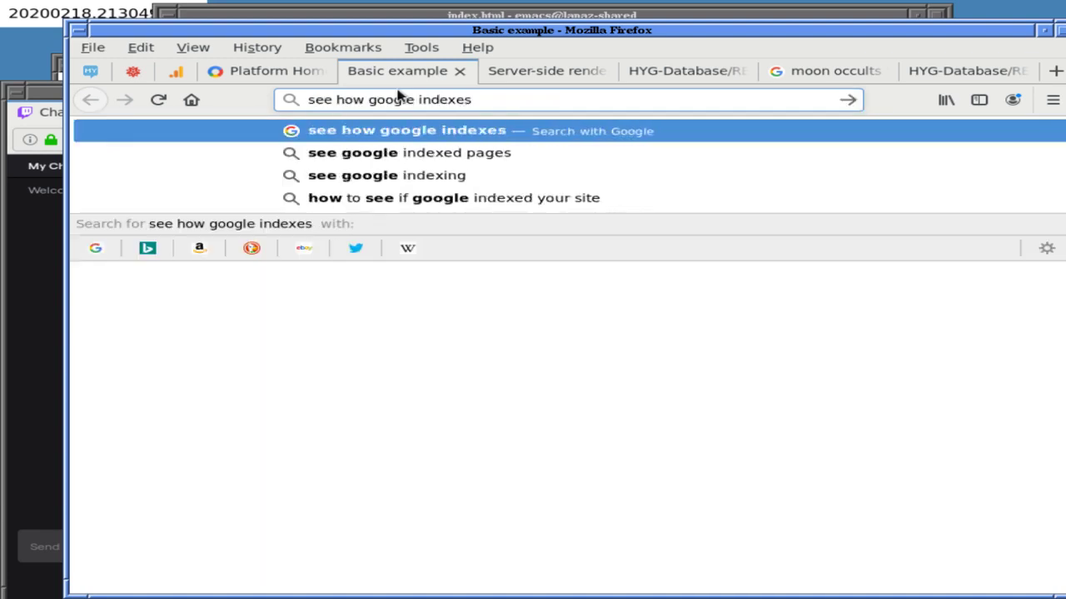
{"action": "type", "text": " your pages"}
{"action": "key", "text": "Return"}
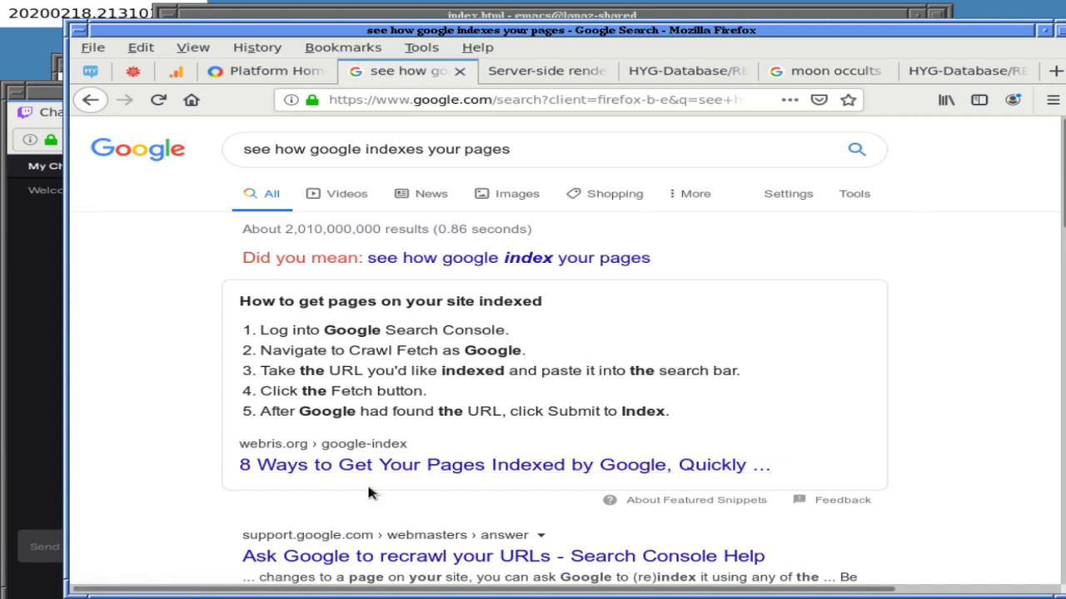
{"action": "scroll", "coordinate": [368, 490], "scroll_direction": "down", "scroll_amount": 5}
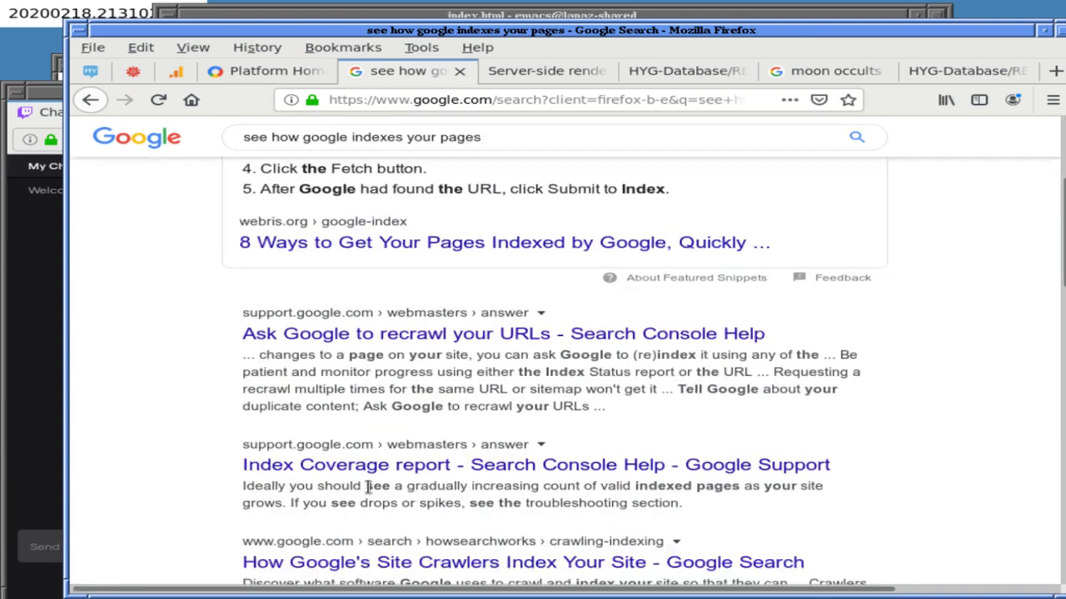
{"action": "scroll", "coordinate": [369, 490], "scroll_direction": "up", "scroll_amount": 5}
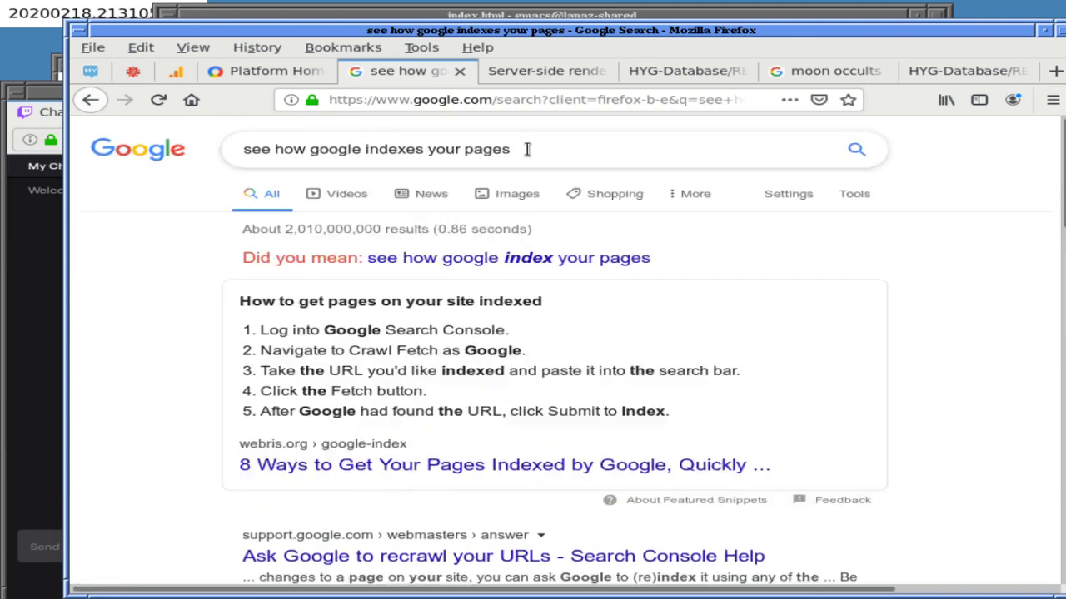
- Search for 'google search console' and open the Search Console result
{"action": "left_click", "coordinate": [527, 149]}
{"action": "type", "text": "google"}
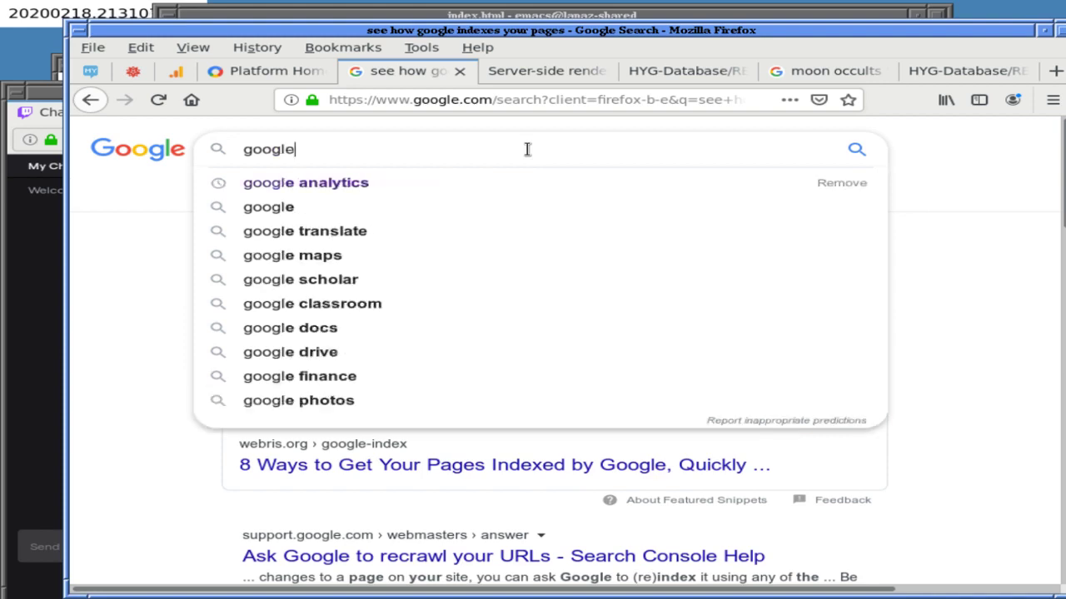
{"action": "type", "text": " search"}
{"action": "key", "text": "Down"}
{"action": "key", "text": "Return"}
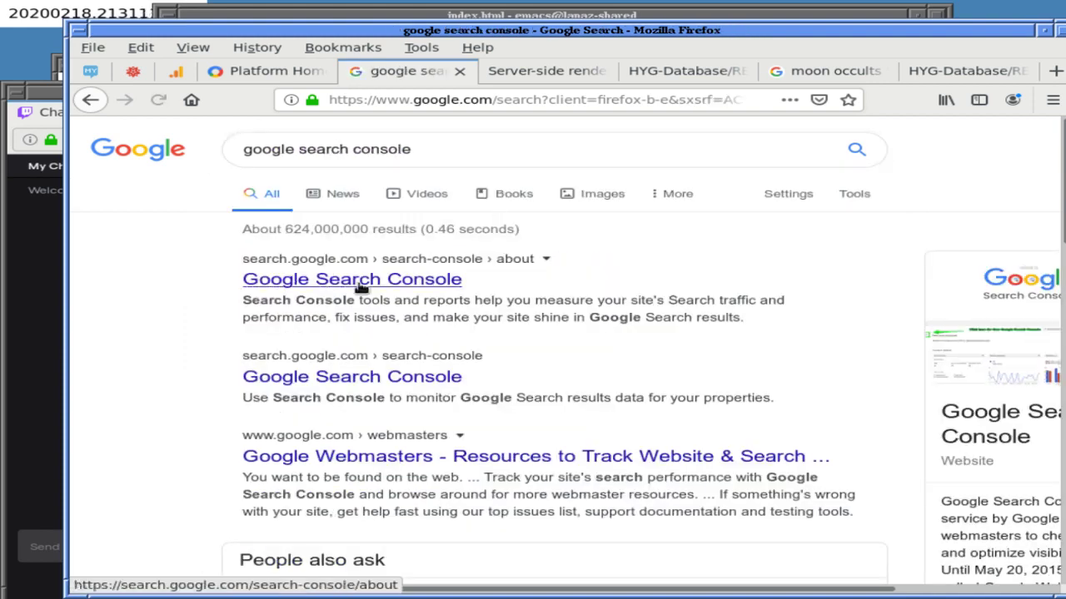
{"action": "left_click", "coordinate": [357, 376]}
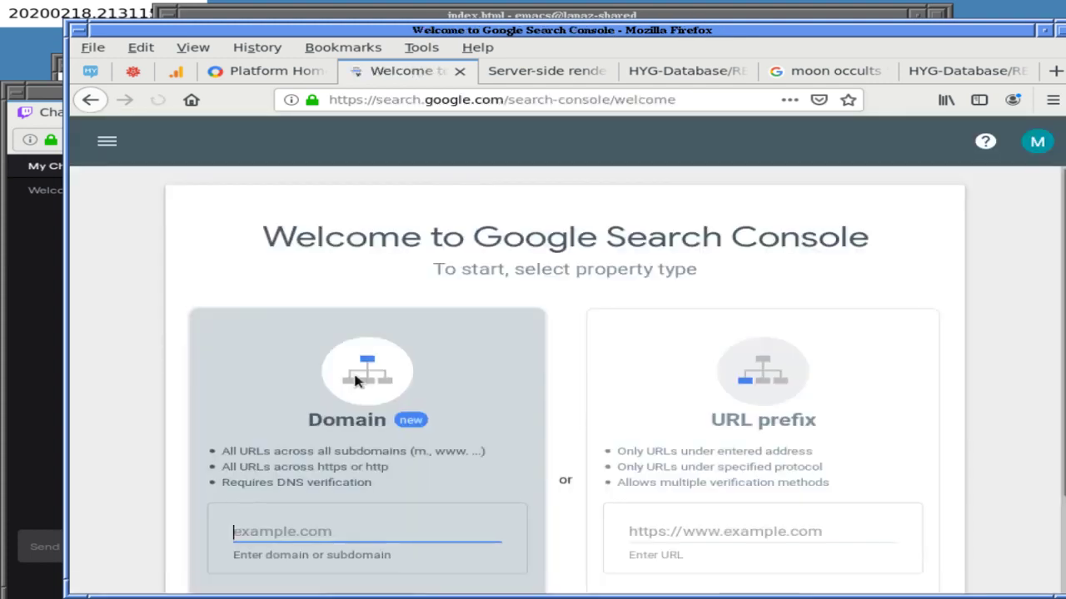
- Switch among browser pages, closing the HYG-Database README and returning to Marketing Platform
{"action": "left_click", "coordinate": [1032, 279]}
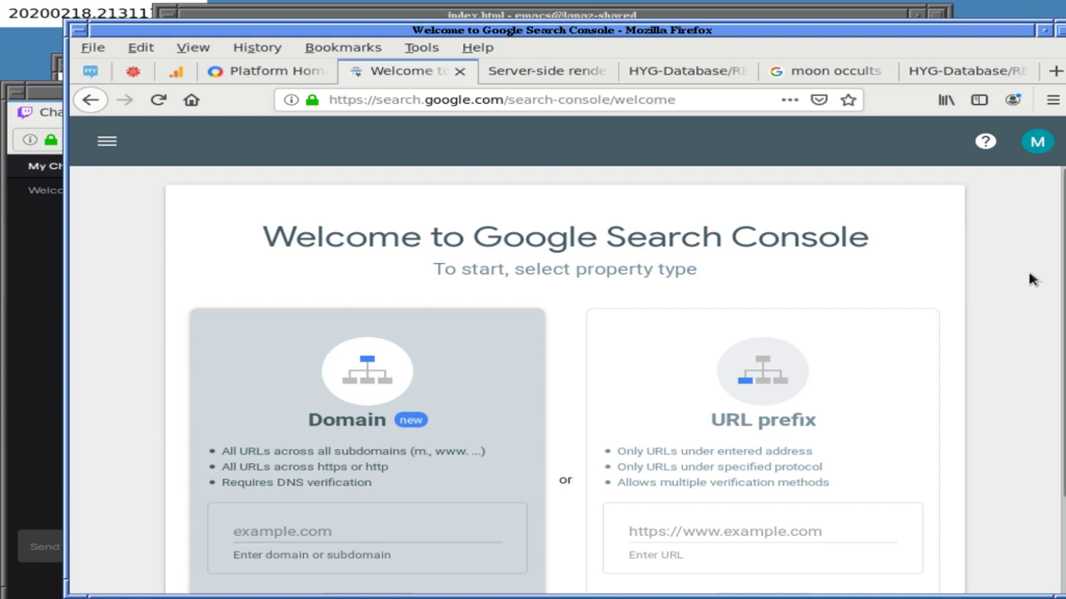
{"action": "scroll", "coordinate": [1030, 278], "scroll_direction": "down", "scroll_amount": 3}
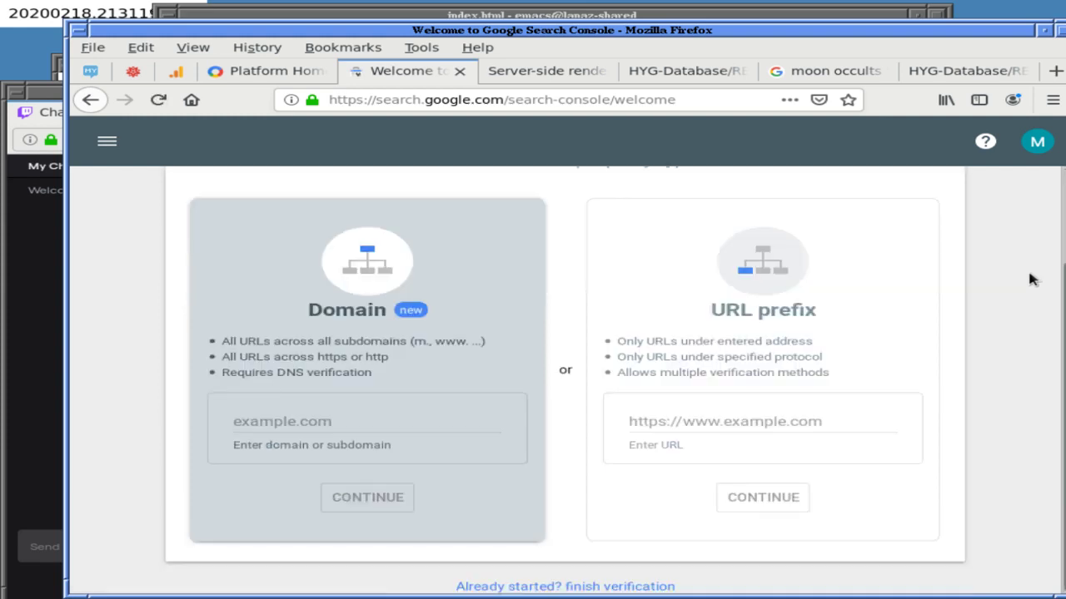
{"action": "left_click", "coordinate": [327, 422]}
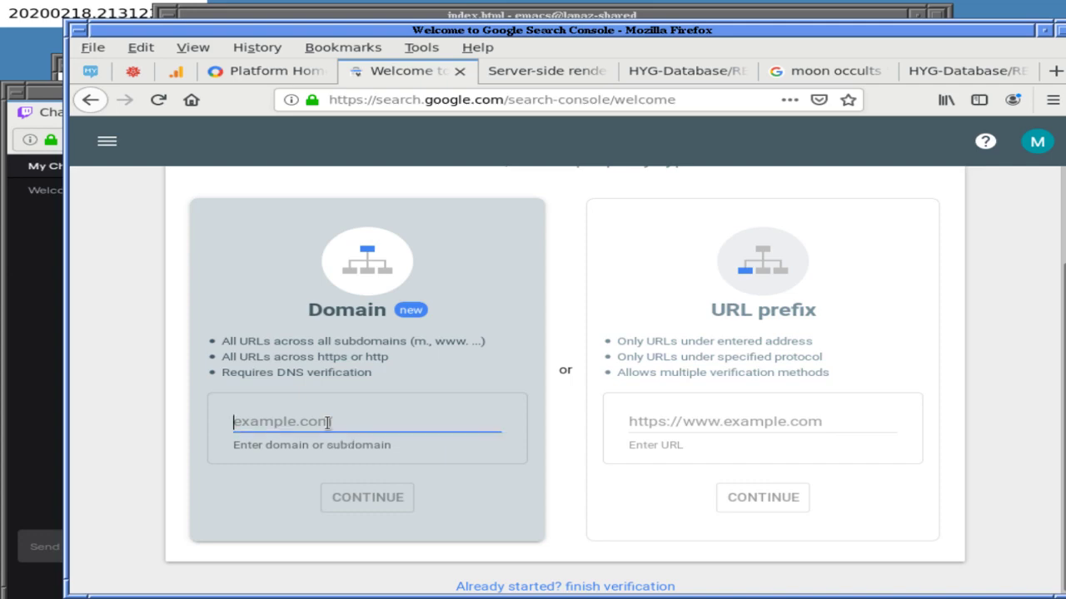
{"action": "left_click", "coordinate": [556, 64]}
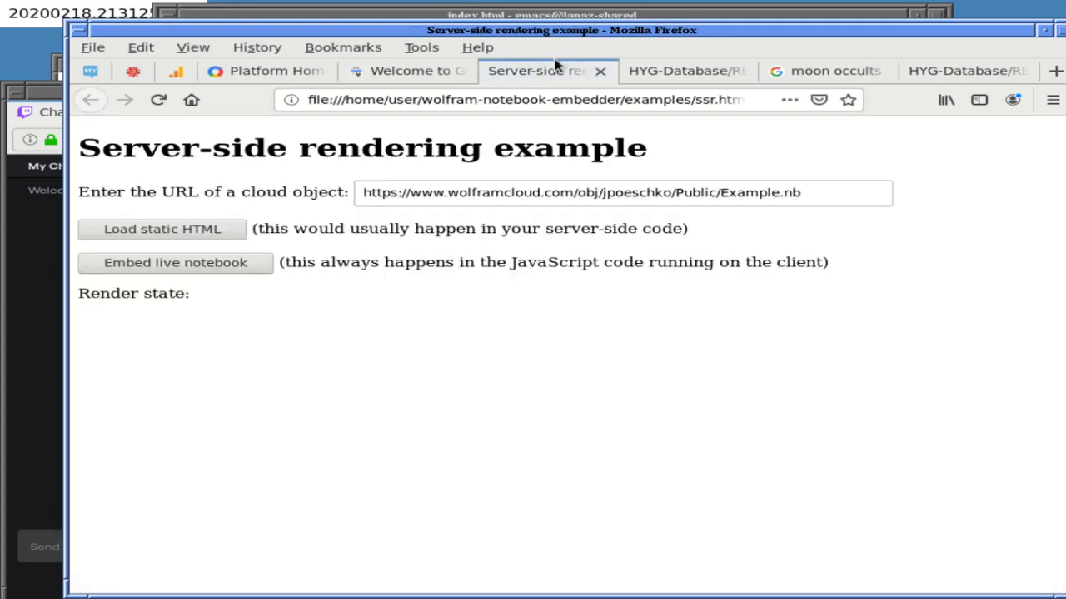
{"action": "left_click", "coordinate": [681, 70]}
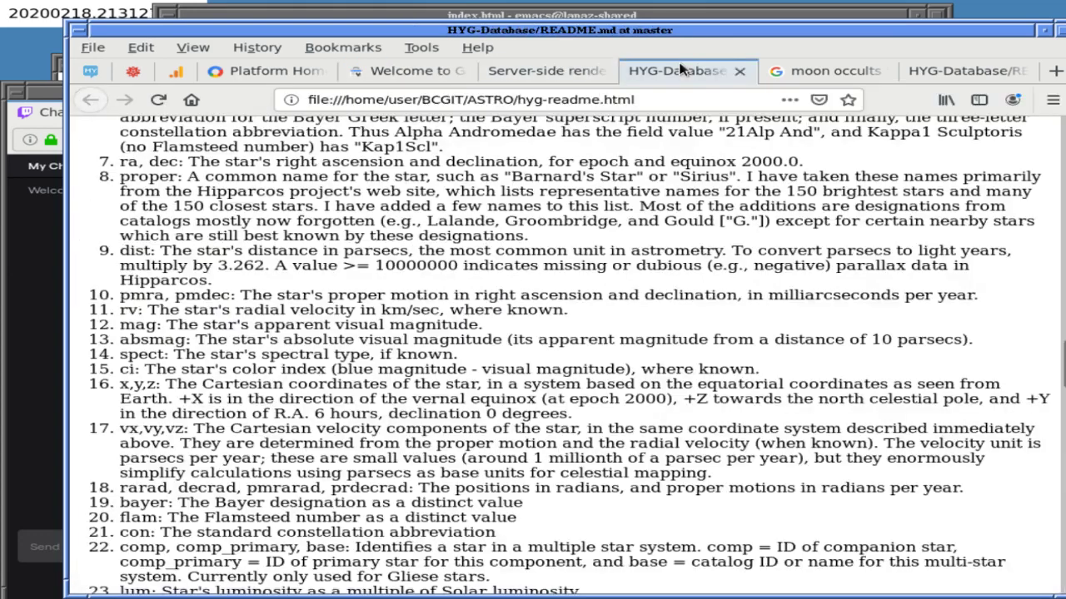
{"action": "left_click", "coordinate": [739, 71]}
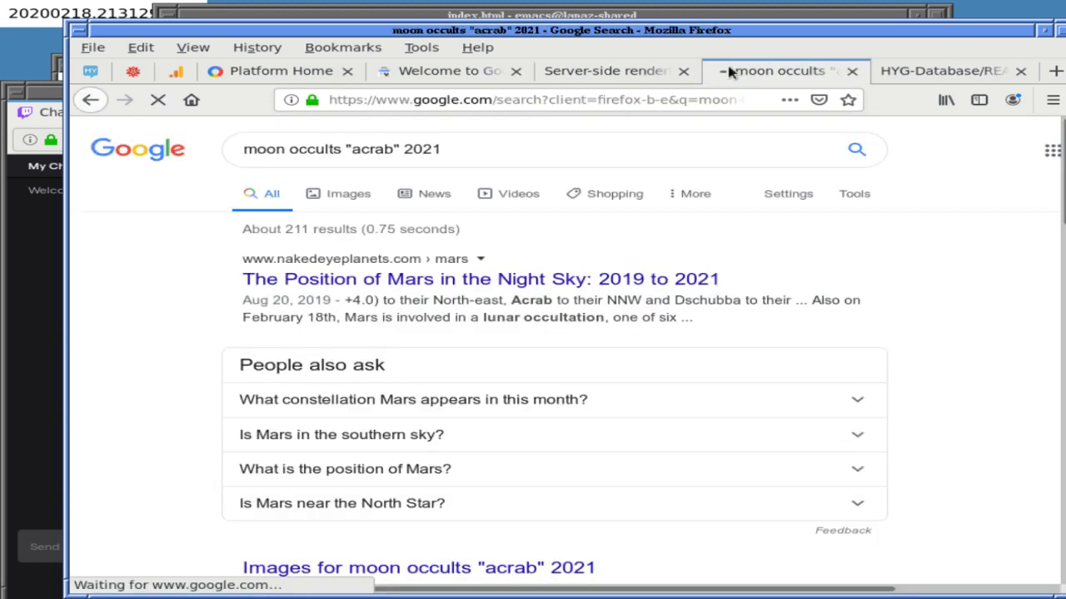
{"action": "left_click", "coordinate": [278, 73]}
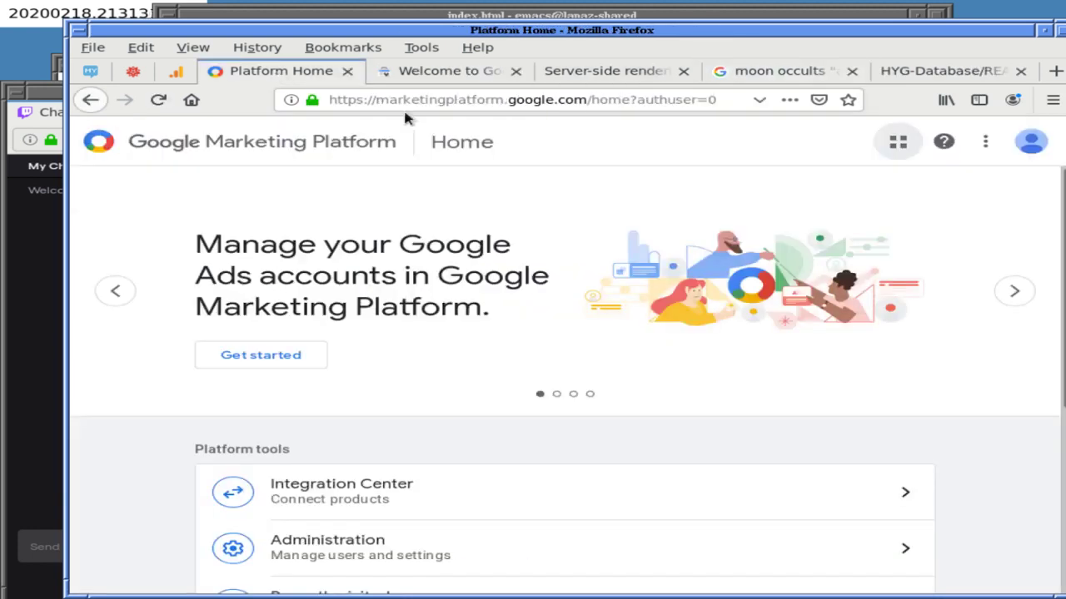
- Load barrycarter.github.io/pages/, select its full address, and go back to Search Console
{"action": "left_click", "coordinate": [549, 100]}
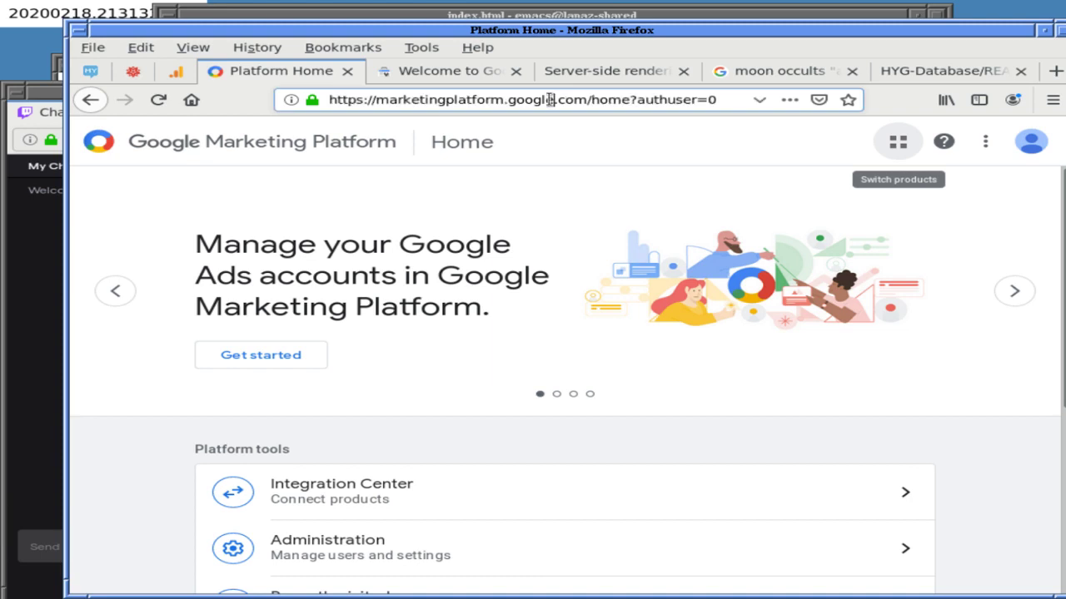
{"action": "type", "text": "barr"}
{"action": "key", "text": "End"}
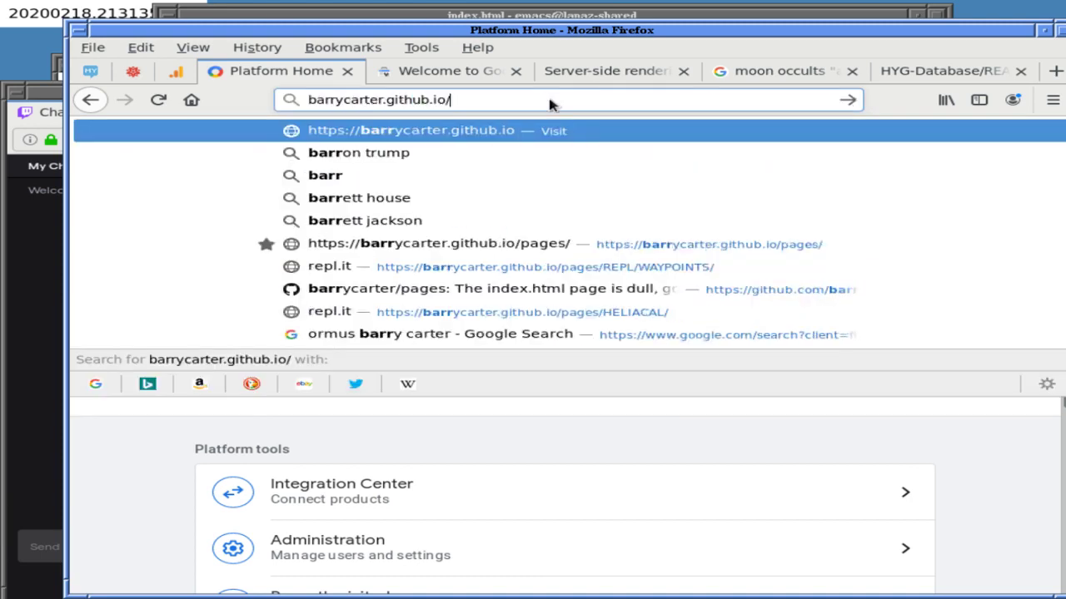
{"action": "type", "text": "page"}
{"action": "key", "text": "Return"}
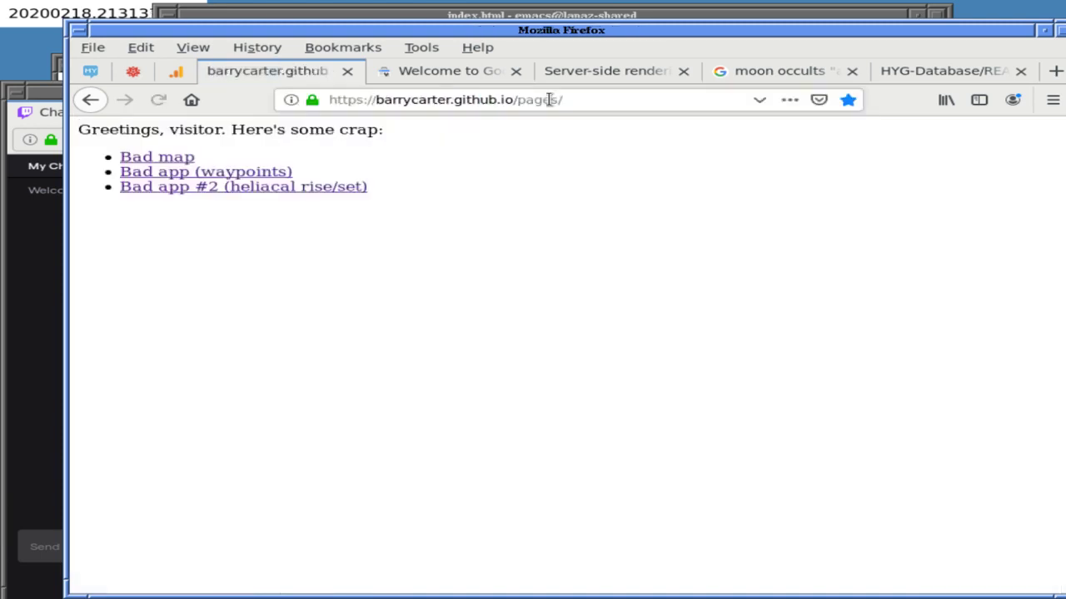
{"action": "left_click", "coordinate": [549, 99]}
{"action": "key", "text": "ctrl+c"}
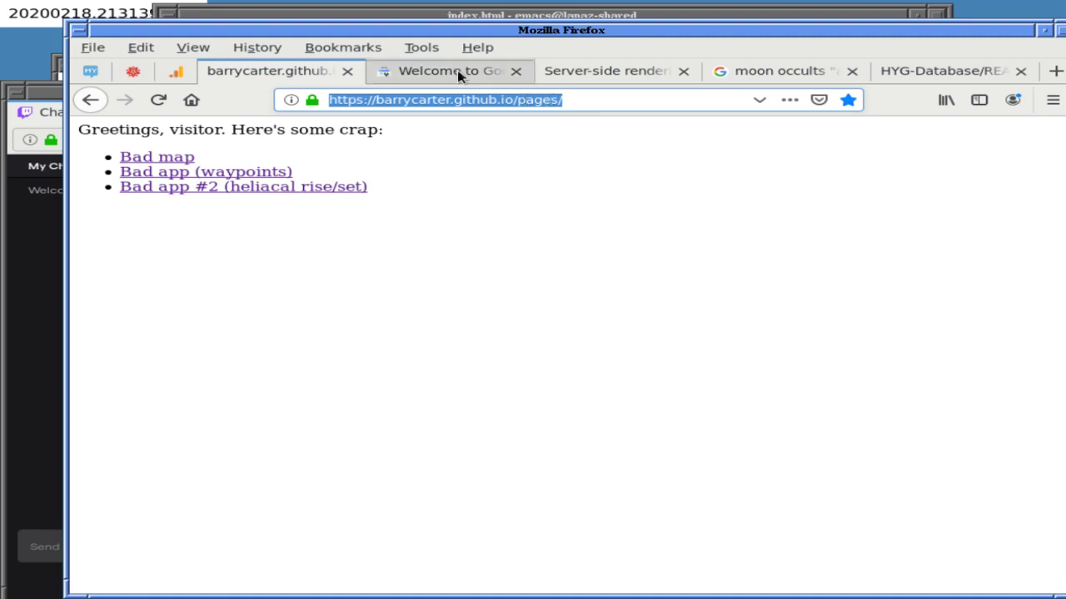
{"action": "left_click", "coordinate": [454, 72]}
- Paste the pages address into the Domain field, then trim /pages/ from it
{"action": "key", "text": "ctrl+v"}
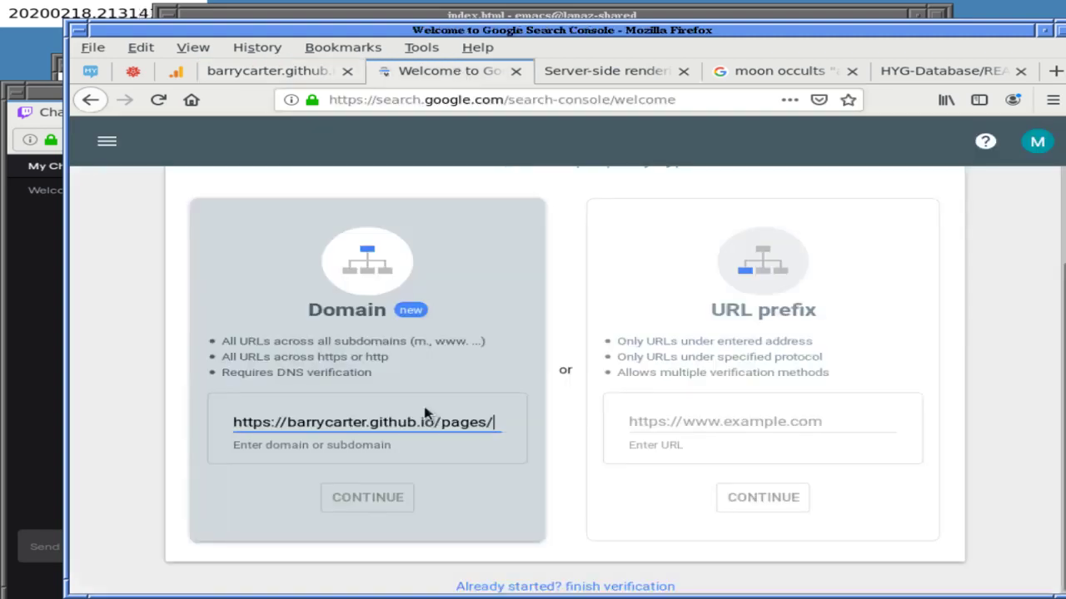
{"action": "left_click", "coordinate": [383, 498]}
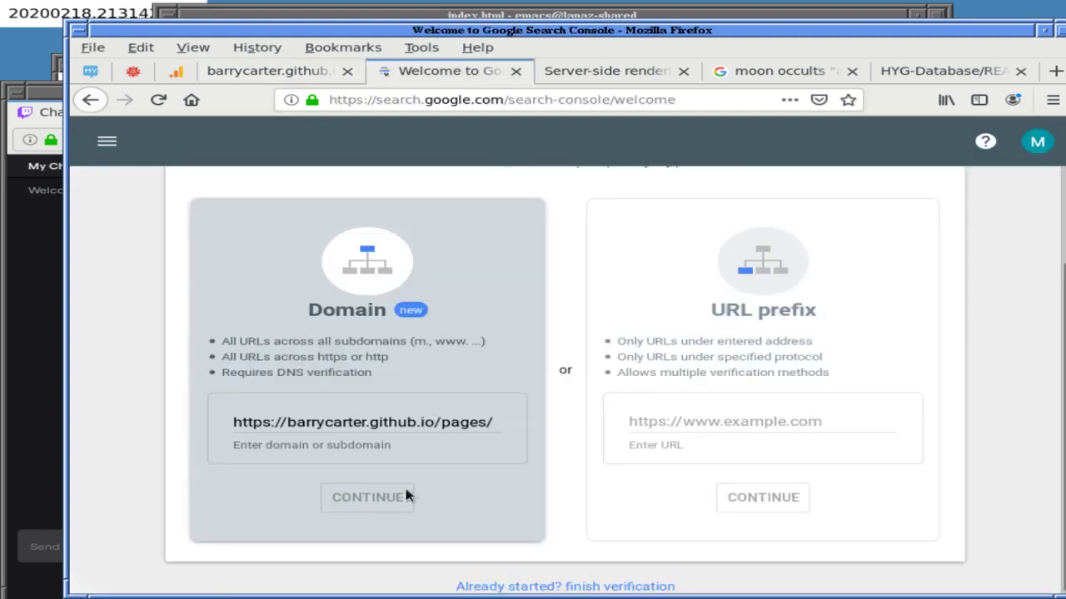
{"action": "key", "text": "Tab"}
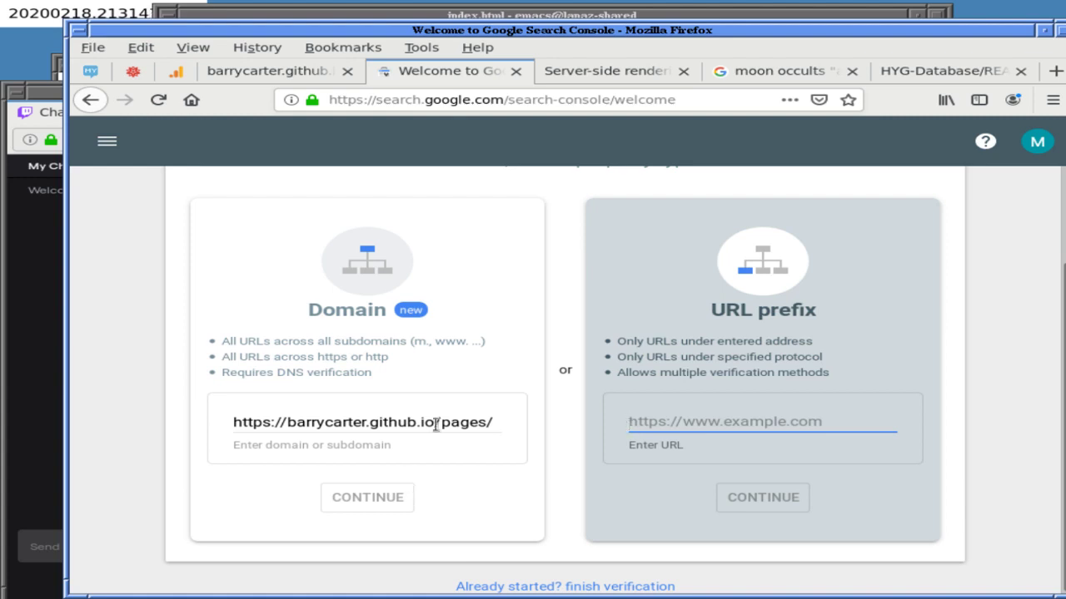
{"action": "left_click", "coordinate": [374, 498]}
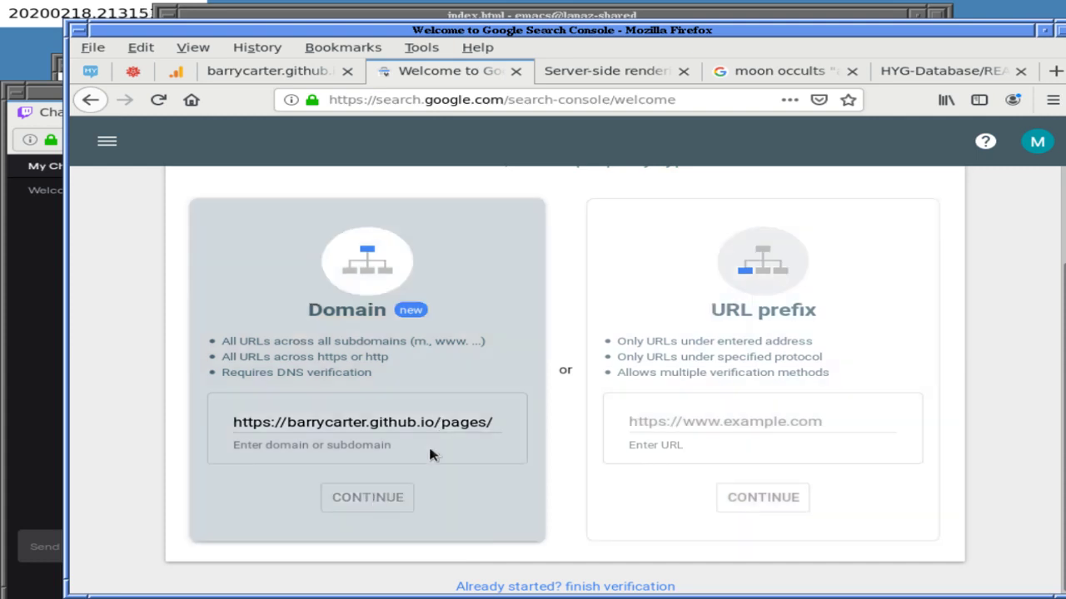
{"action": "left_click_drag", "start_coordinate": [434, 423], "coordinate": [504, 427]}
{"action": "key", "text": "ctrl+c"}
{"action": "key", "text": "BackSpace"}
{"action": "key", "text": "Tab"}
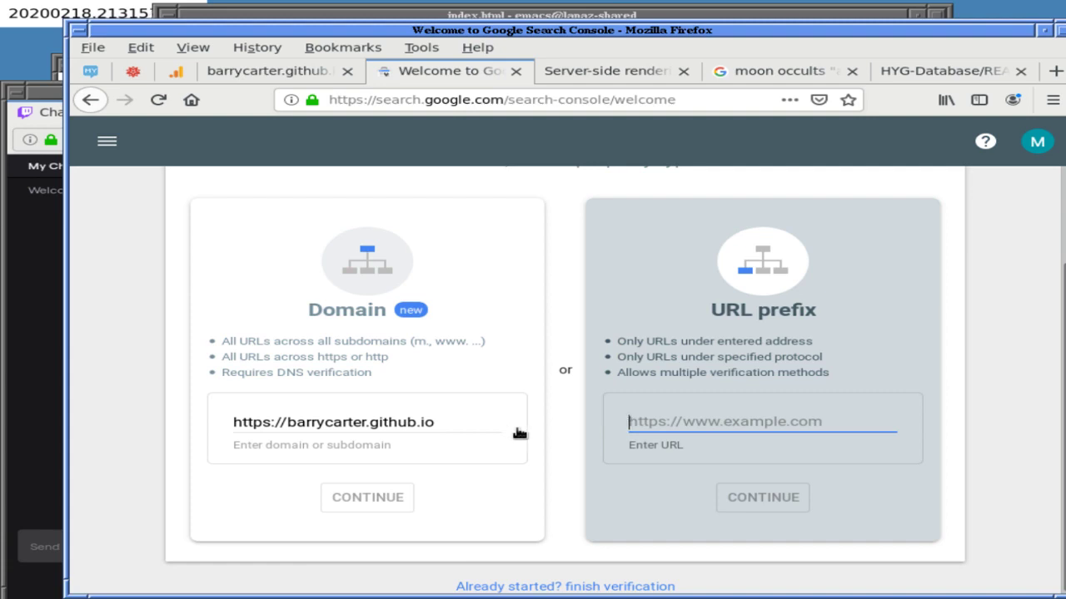
{"action": "key", "text": "ctrl+v"}
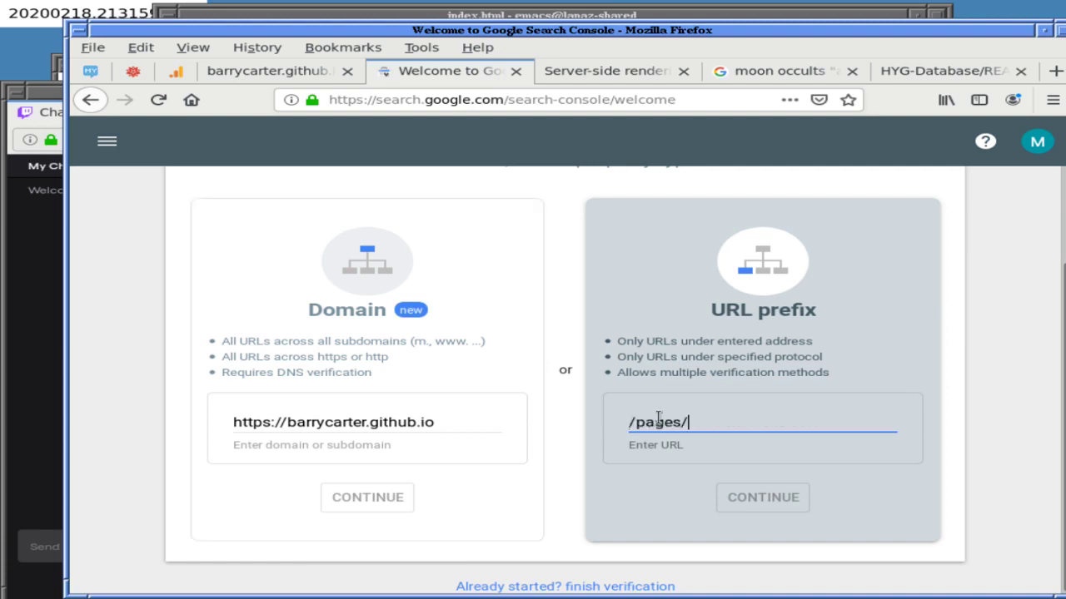
{"action": "key", "text": "BackSpace"}
{"action": "key", "text": "BackSpace"}
{"action": "key", "text": "BackSpace"}
{"action": "key", "text": "BackSpace"}
{"action": "key", "text": "BackSpace"}
{"action": "key", "text": "BackSpace"}
{"action": "key", "text": "BackSpace"}
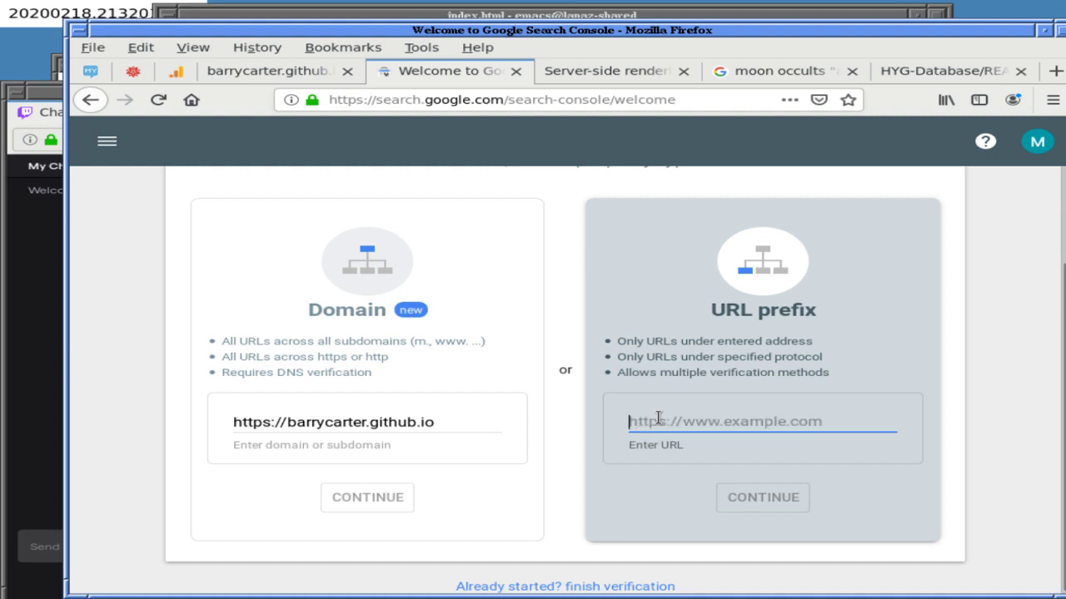
{"action": "triple_click", "coordinate": [392, 422]}
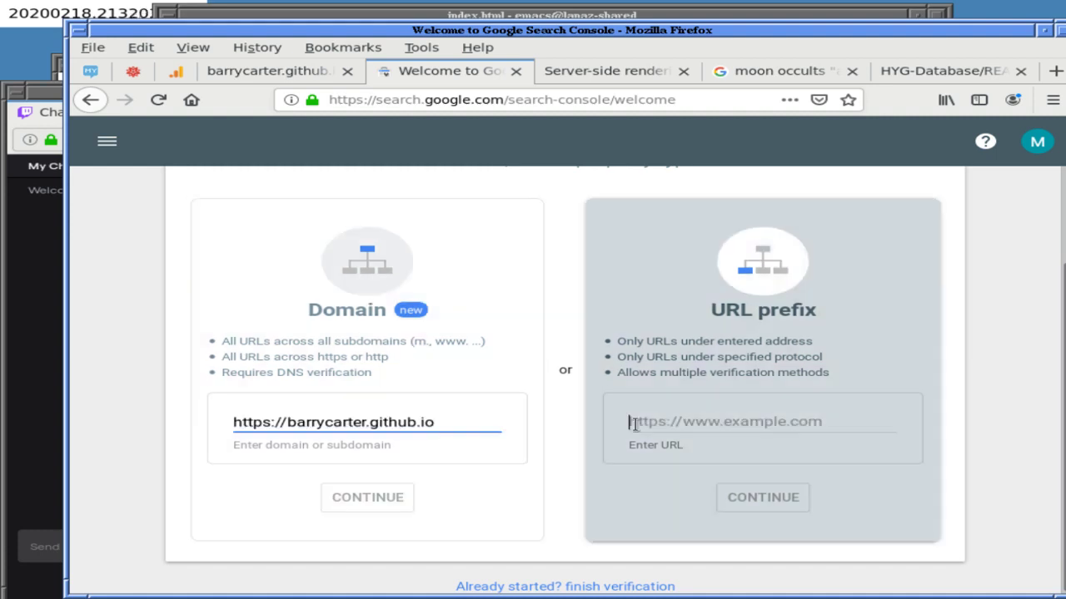
{"action": "middle_click", "coordinate": [634, 424]}
{"action": "type", "text": "/"}
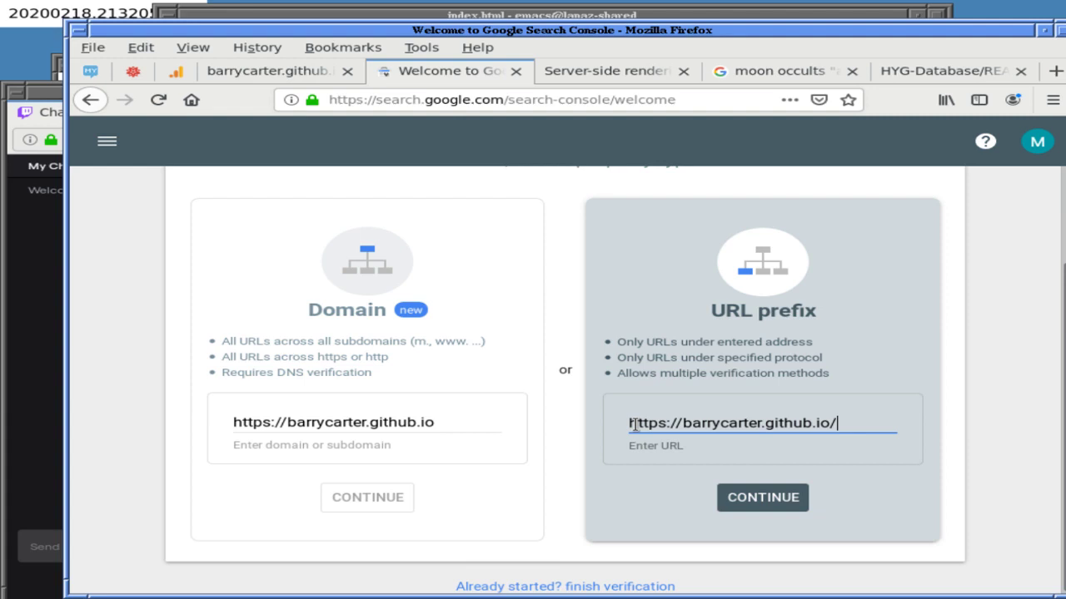
{"action": "type", "text": "pages/"}
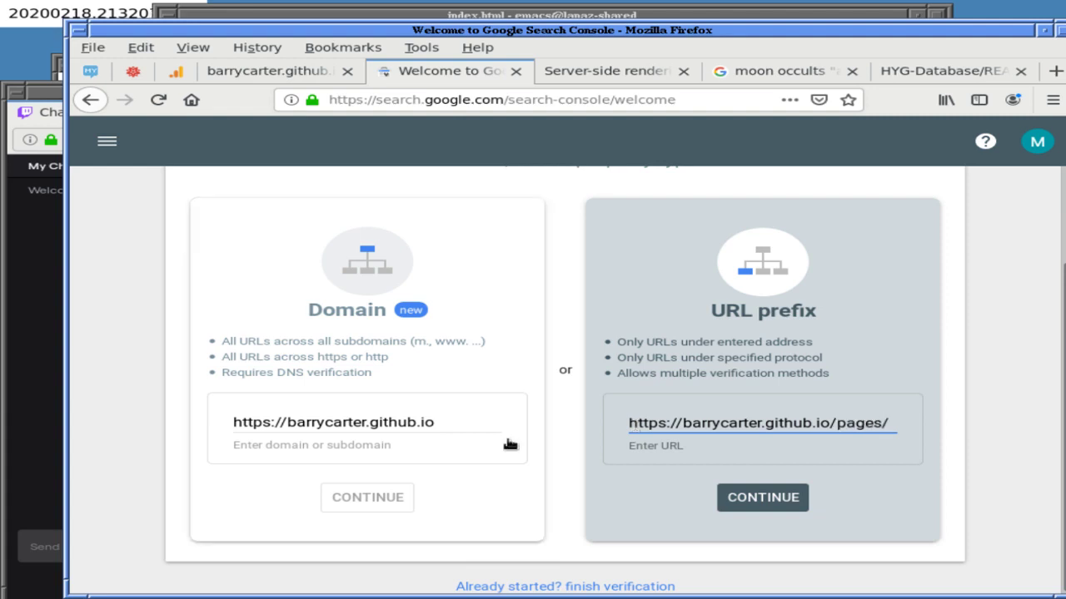
{"action": "left_click", "coordinate": [461, 420]}
{"action": "type", "text": "/"}
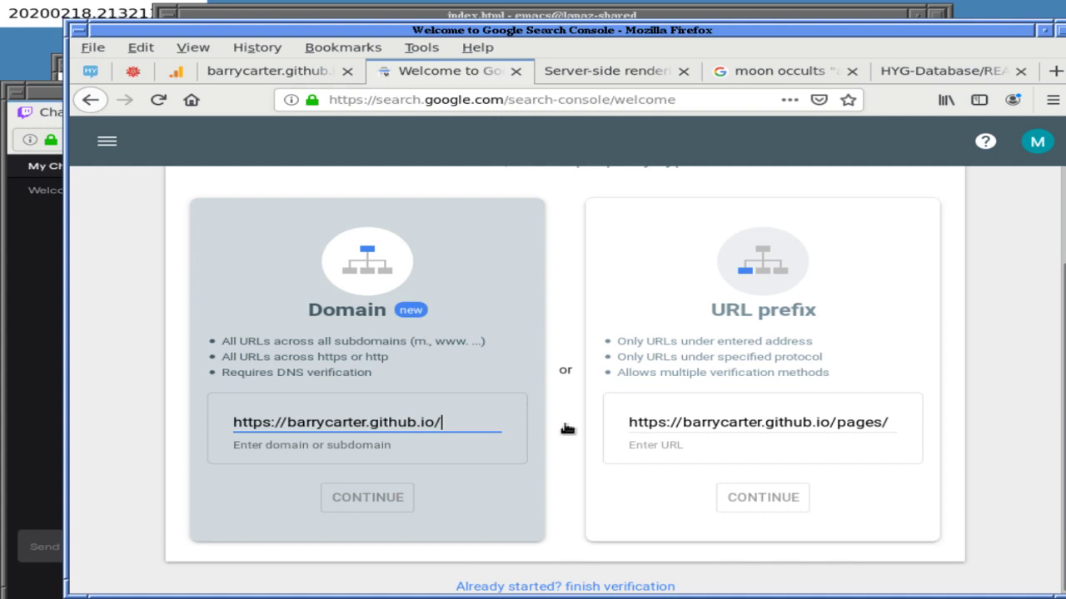
{"action": "triple_click", "coordinate": [457, 419]}
{"action": "key", "text": "BackSpace"}
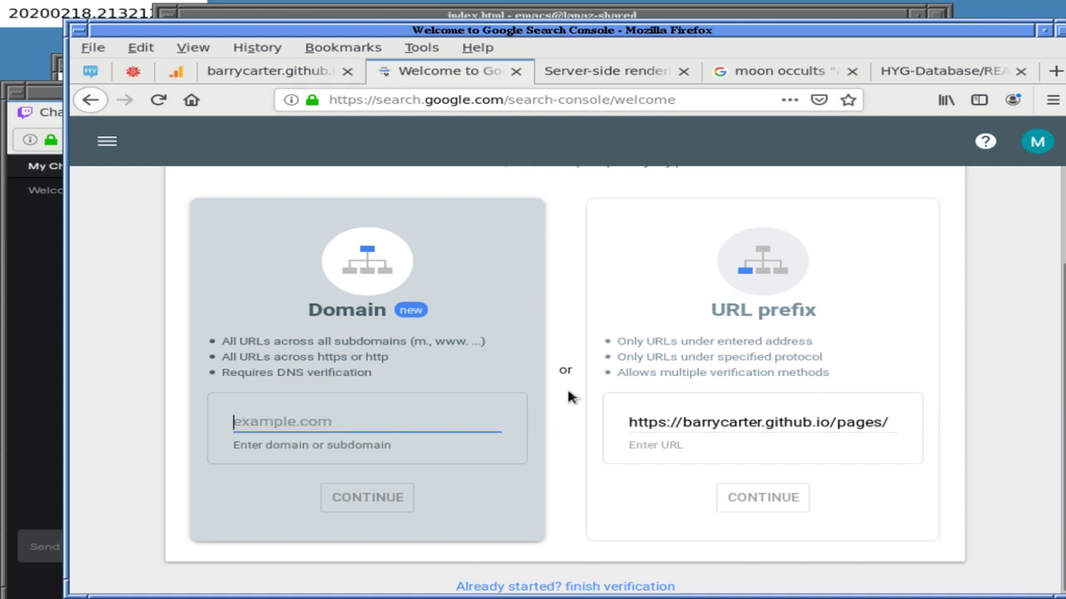
{"action": "left_click", "coordinate": [881, 326]}
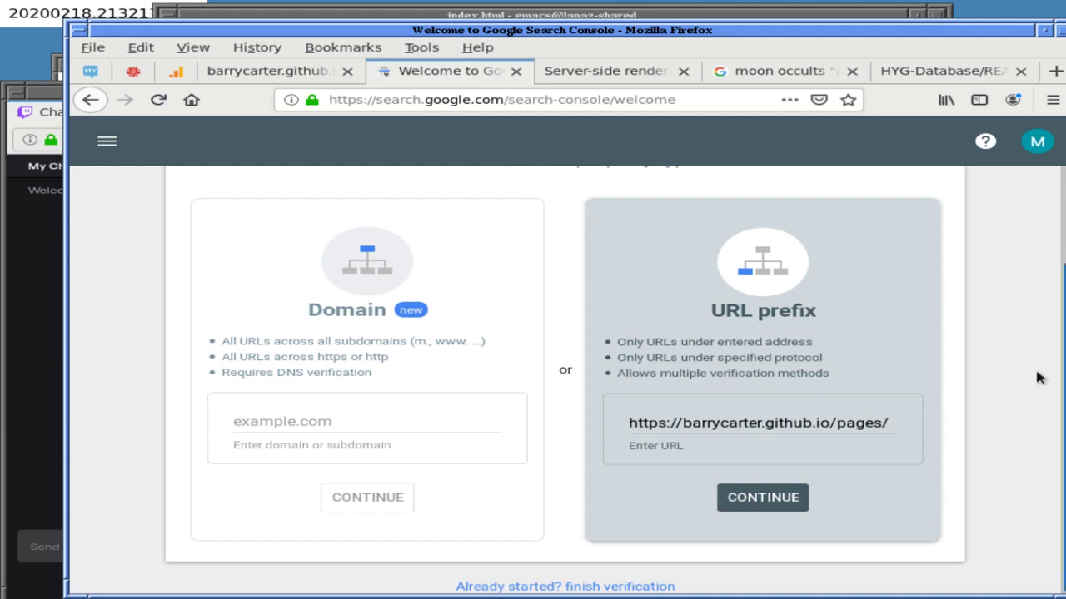
- Save the verification file google5fa538dc9b9bc288.html, always saving such files automatically, then bring up the terminal
{"action": "left_click", "coordinate": [756, 500]}
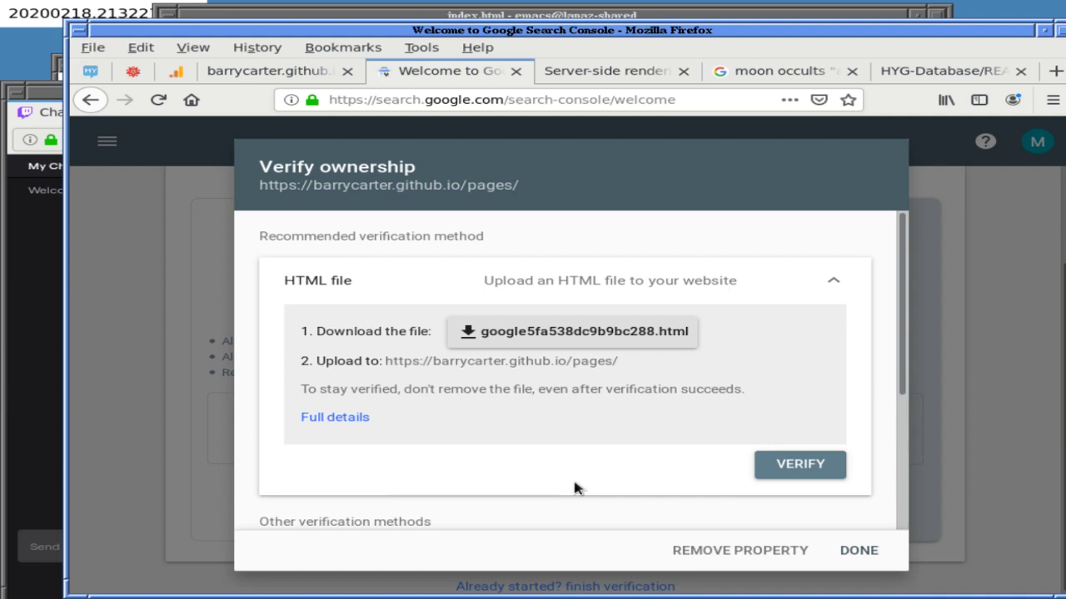
{"action": "left_click", "coordinate": [510, 331]}
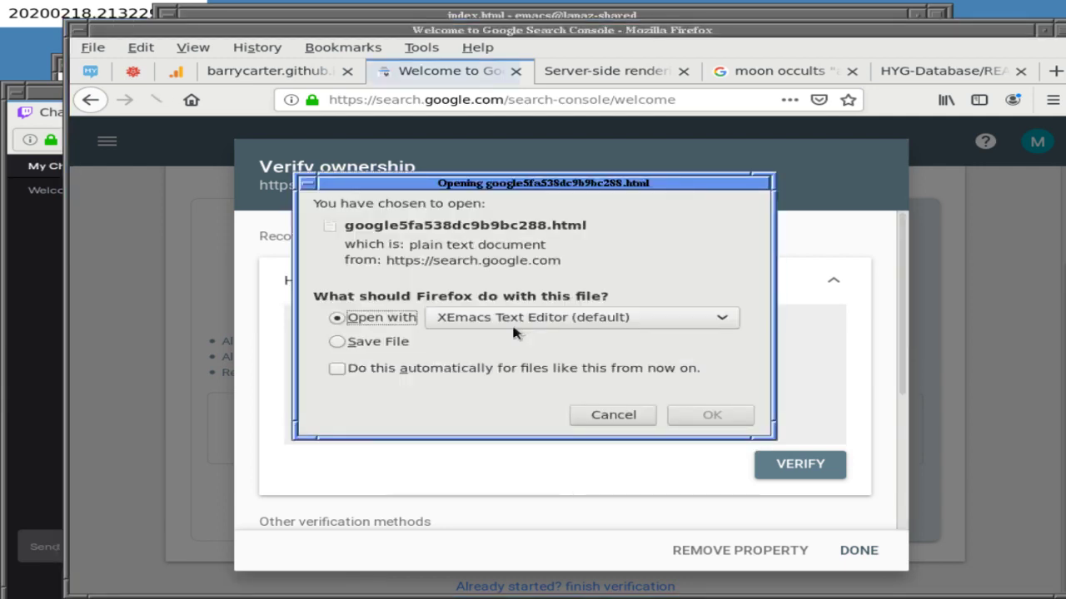
{"action": "left_click", "coordinate": [342, 343]}
{"action": "left_click", "coordinate": [338, 373]}
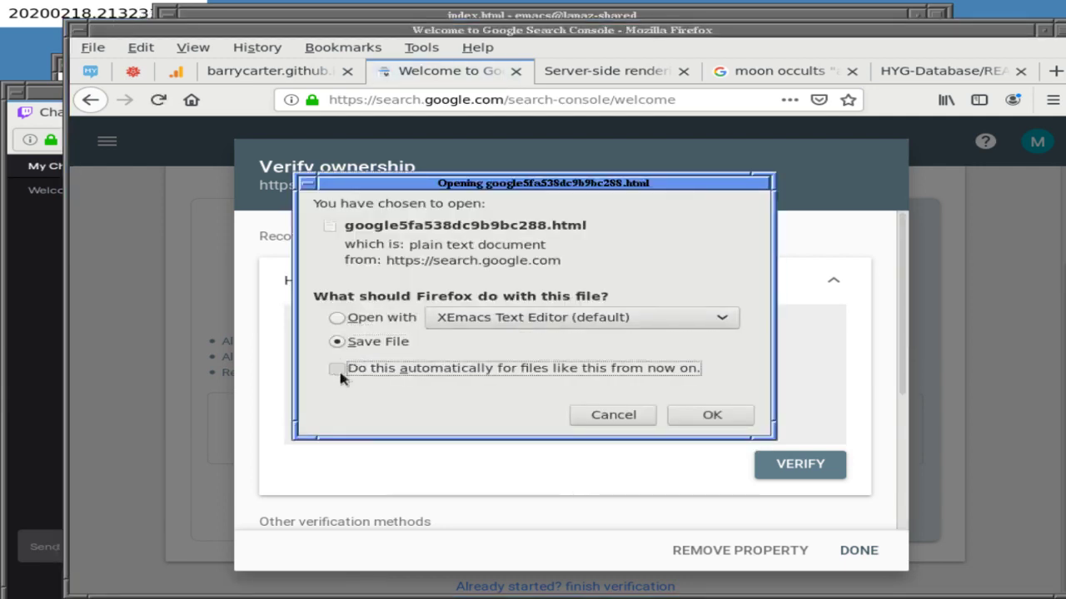
{"action": "left_click", "coordinate": [713, 445]}
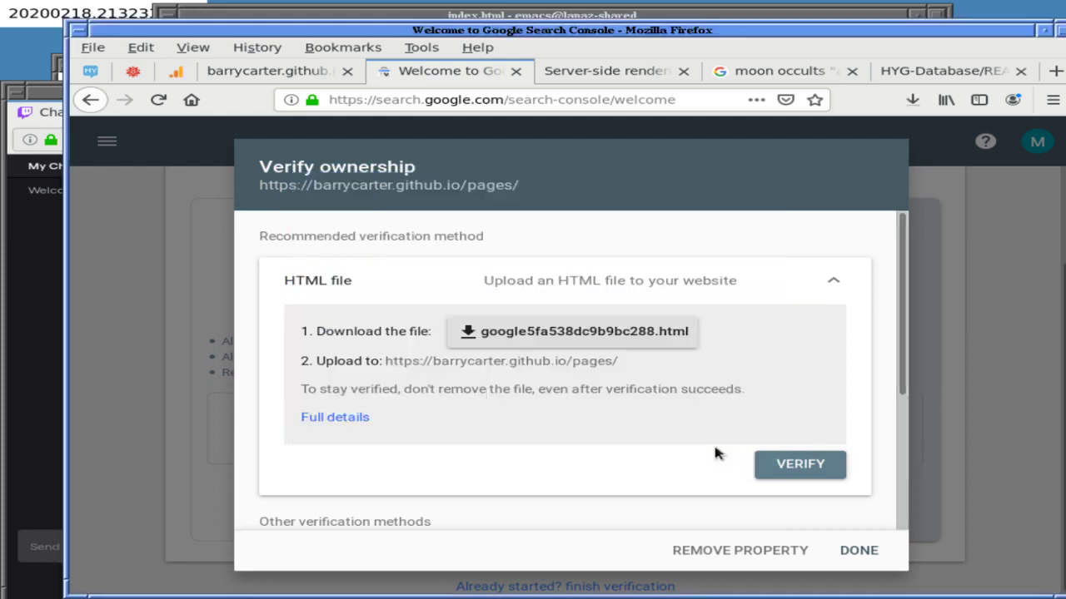
{"action": "left_click", "coordinate": [58, 73]}
{"action": "key", "text": "Return"}
{"action": "key", "text": "Return"}
{"action": "key", "text": "Return"}
- Change into the pages folder and list the newest files in ~/Downloads
{"action": "type", "text": "cd pages/"}
{"action": "key", "text": "Return"}
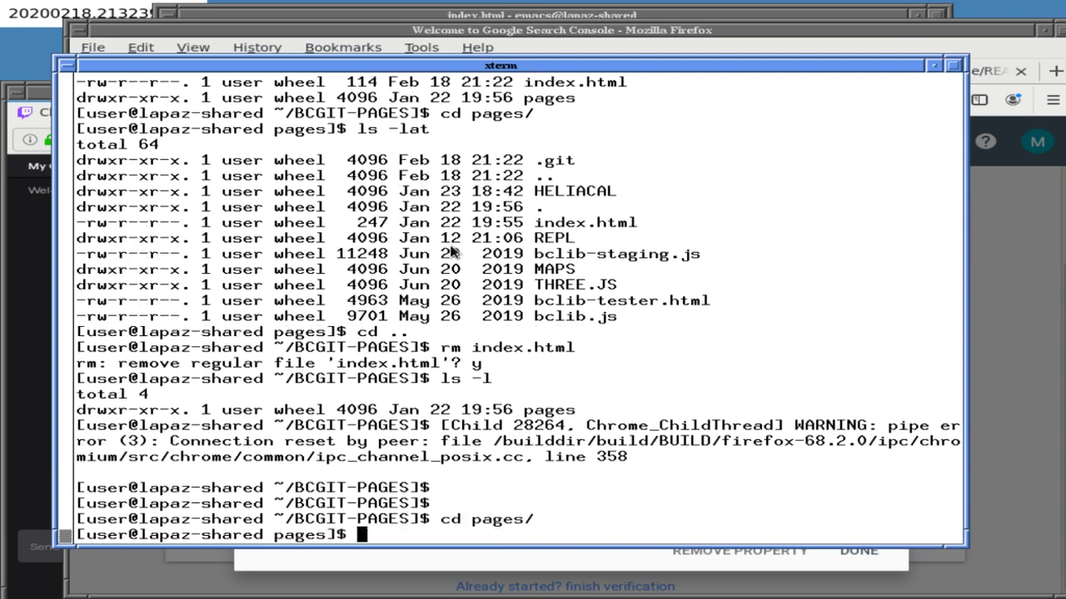
{"action": "key", "text": "ctrl+r"}
{"action": "type", "text": "\\ls -lat"}
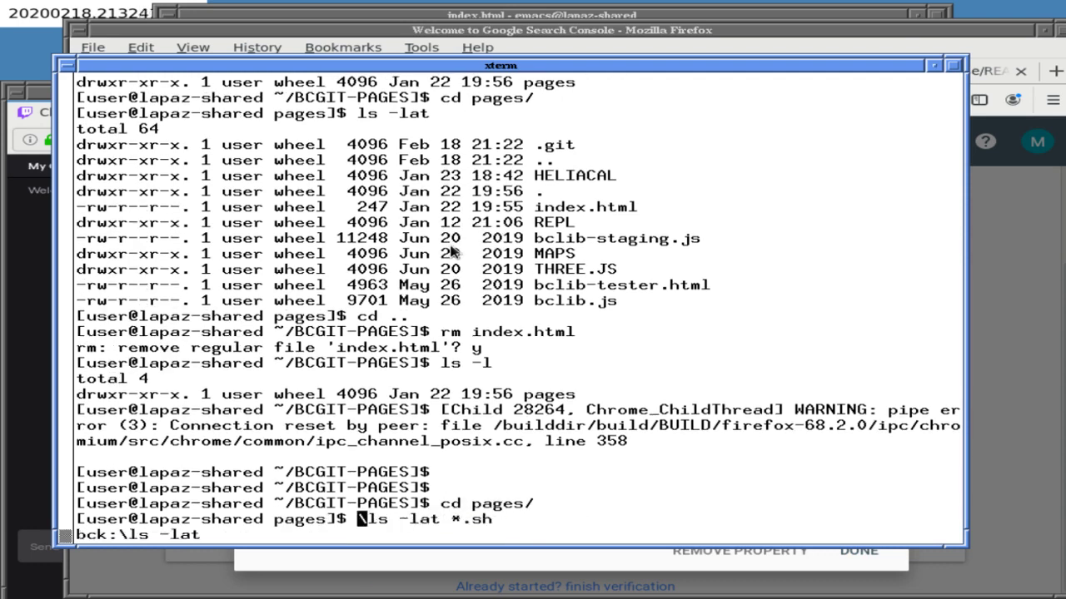
{"action": "key", "text": "End"}
{"action": "key", "text": "BackSpace"}
{"action": "key", "text": "BackSpace"}
{"action": "key", "text": "BackSpace"}
{"action": "key", "text": "BackSpace"}
{"action": "type", "text": "~/Dow"}
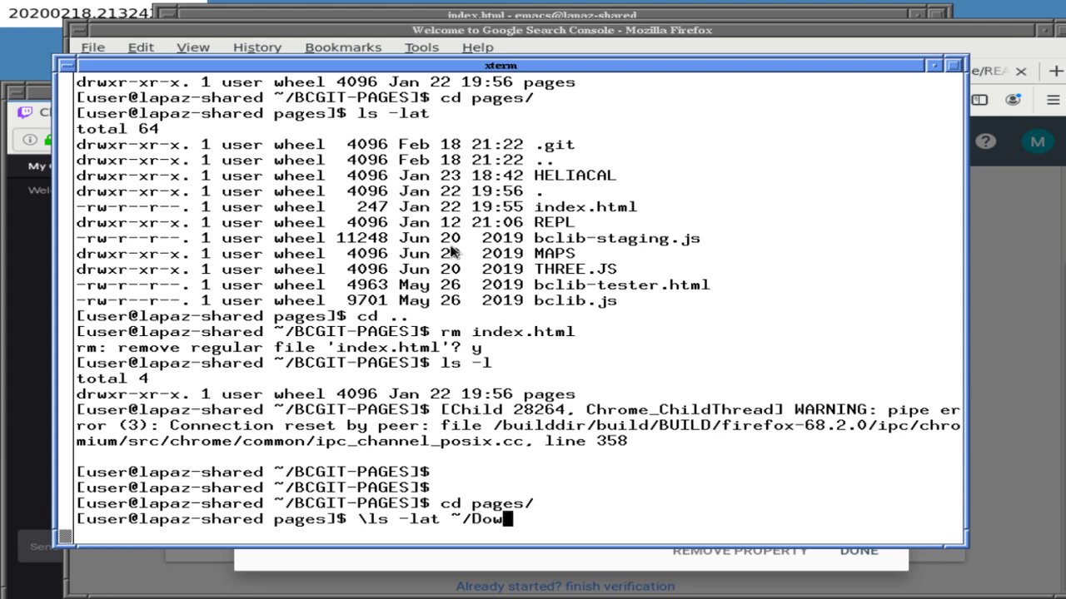
{"action": "type", "text": "nloads | head"}
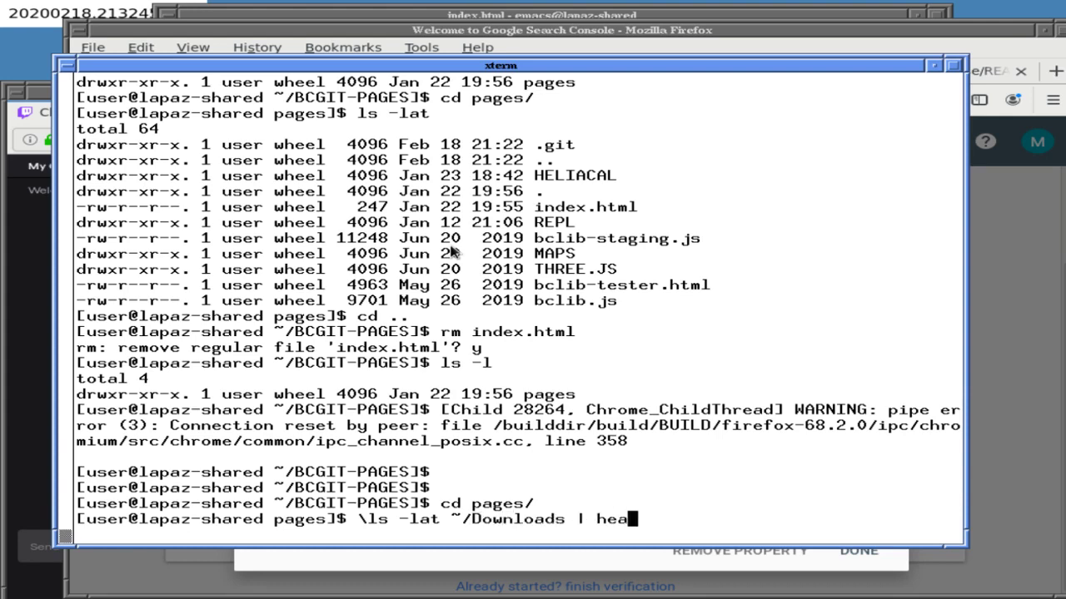
{"action": "key", "text": "Return"}
- Move google5fa538dc9b9bc288.html from ~/Downloads into the pages folder
{"action": "type", "text": "mv ~/Downloag"}
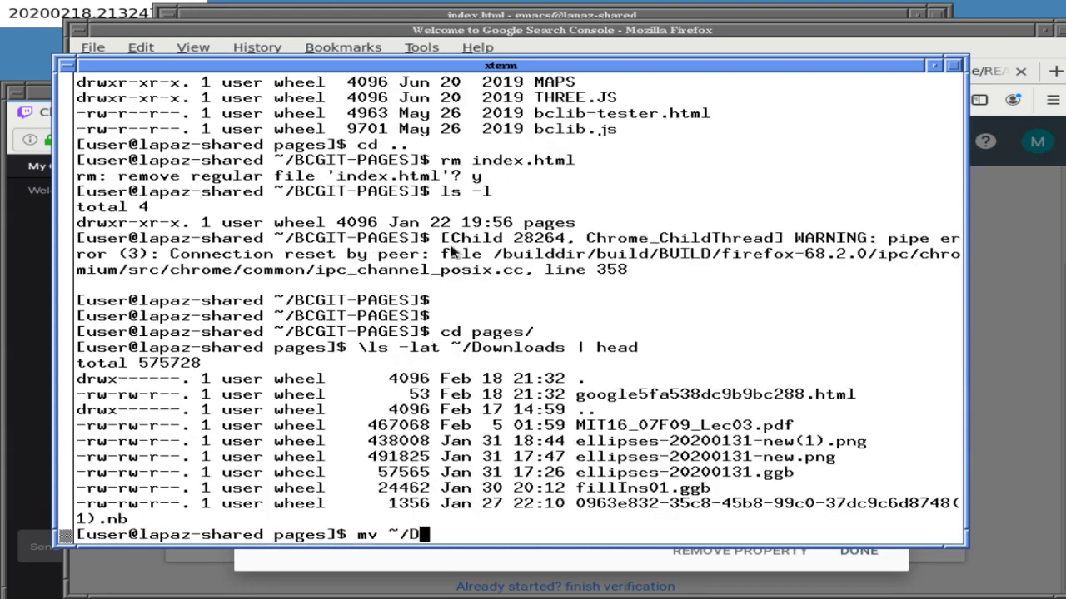
{"action": "key", "text": "BackSpace"}
{"action": "type", "text": "ds/go"}
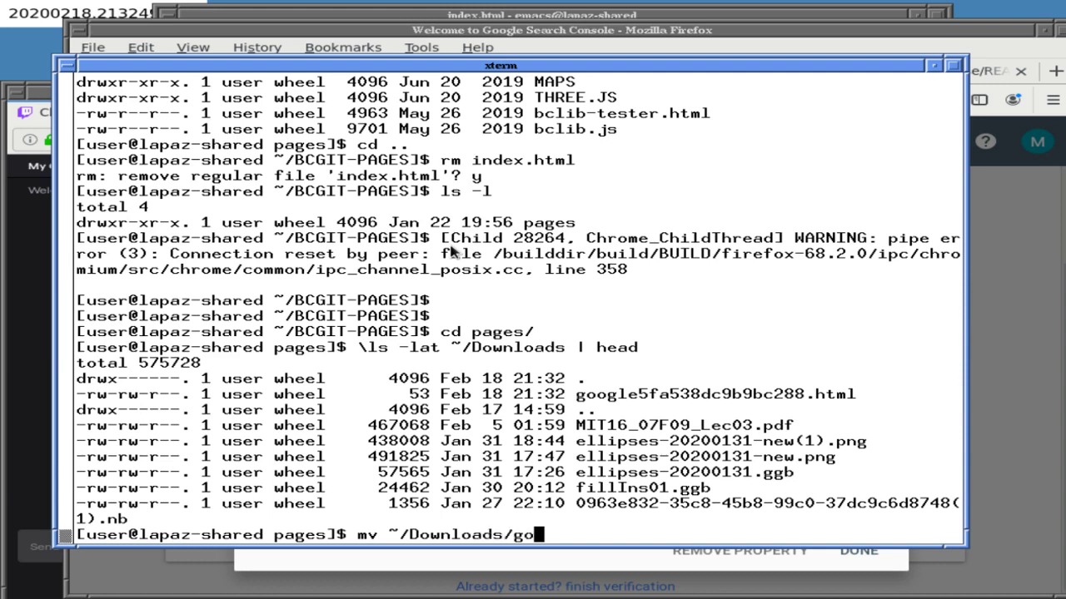
{"action": "key", "text": "Tab"}
{"action": "type", "text": "."}
{"action": "key", "text": "Return"}
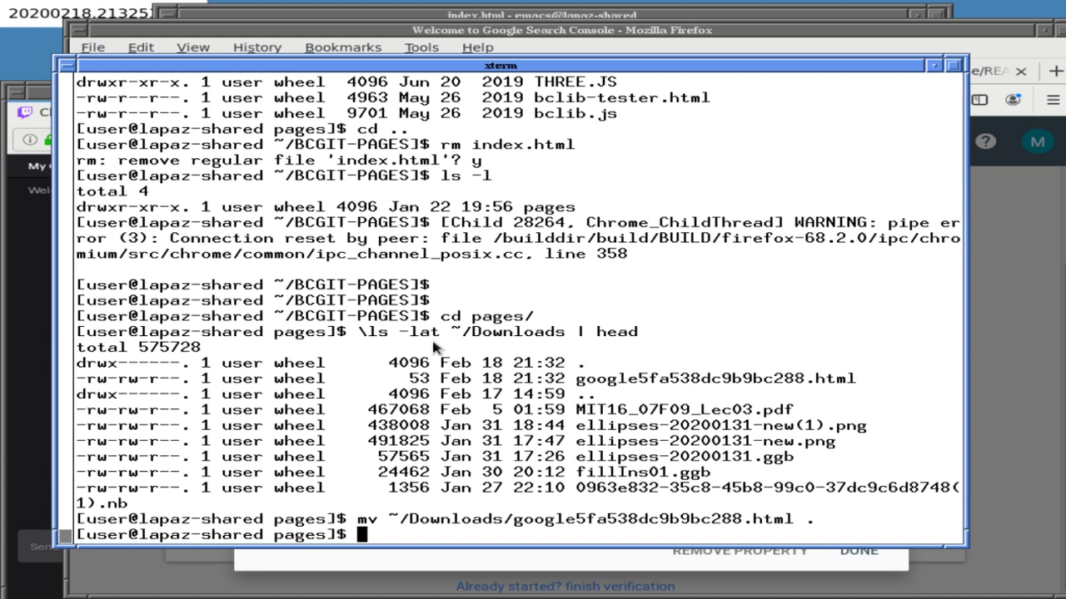
{"action": "left_click", "coordinate": [468, 593]}
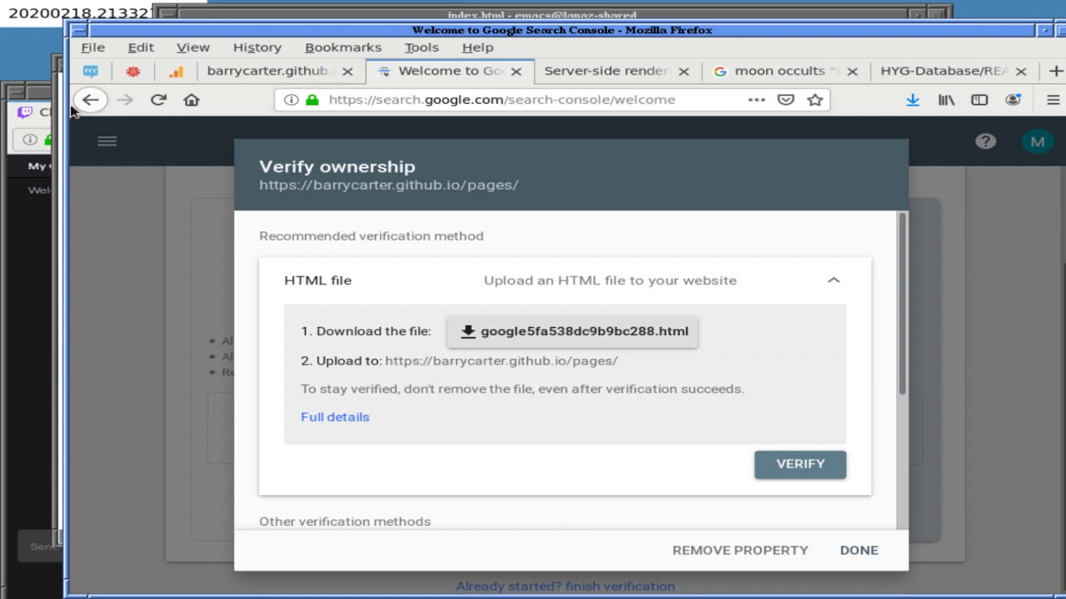
- View ~/BCGIT/.gitignore in less, select the * and *~ patterns, then quit
{"action": "key", "text": "alt+Tab"}
{"action": "type", "text": "less ~/BCG"}
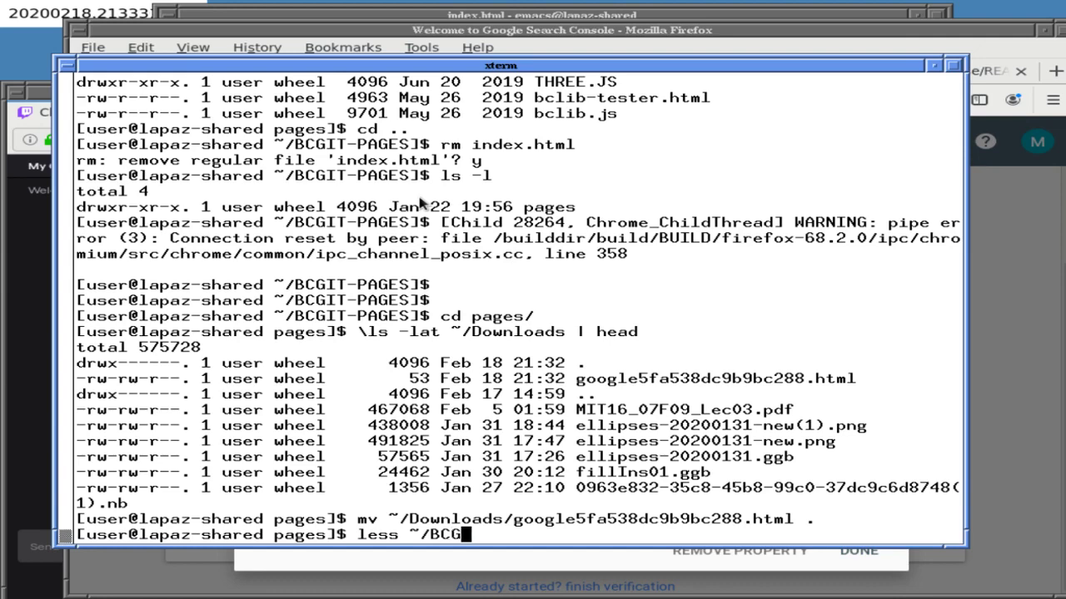
{"action": "key", "text": "Tab"}
{"action": "type", "text": ".git"}
{"action": "key", "text": "Tab"}
{"action": "key", "text": "Tab"}
{"action": "type", "text": "i"}
{"action": "key", "text": "Tab"}
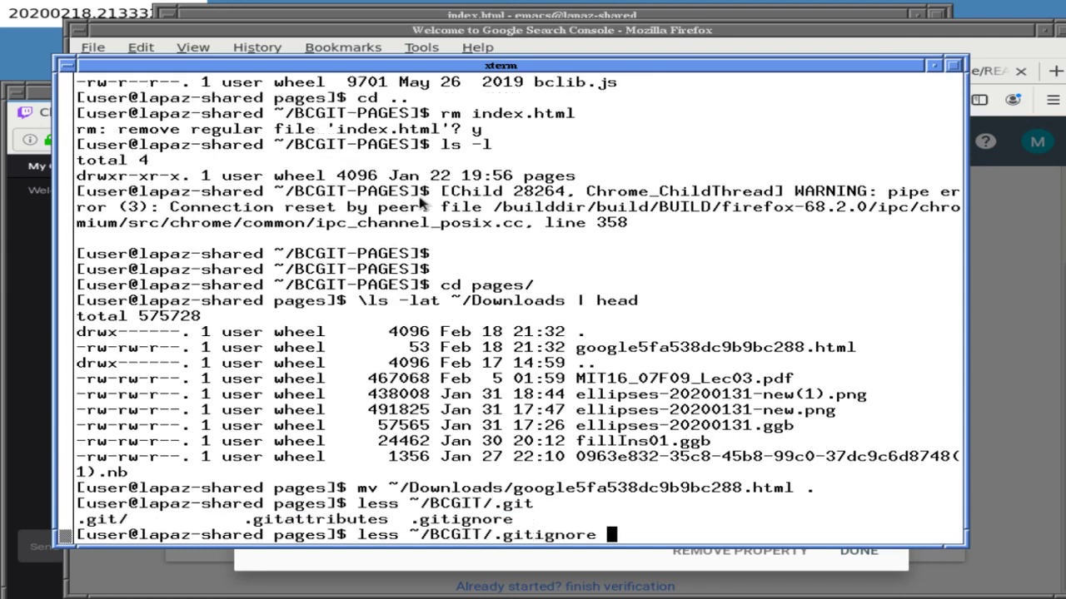
{"action": "key", "text": "Return"}
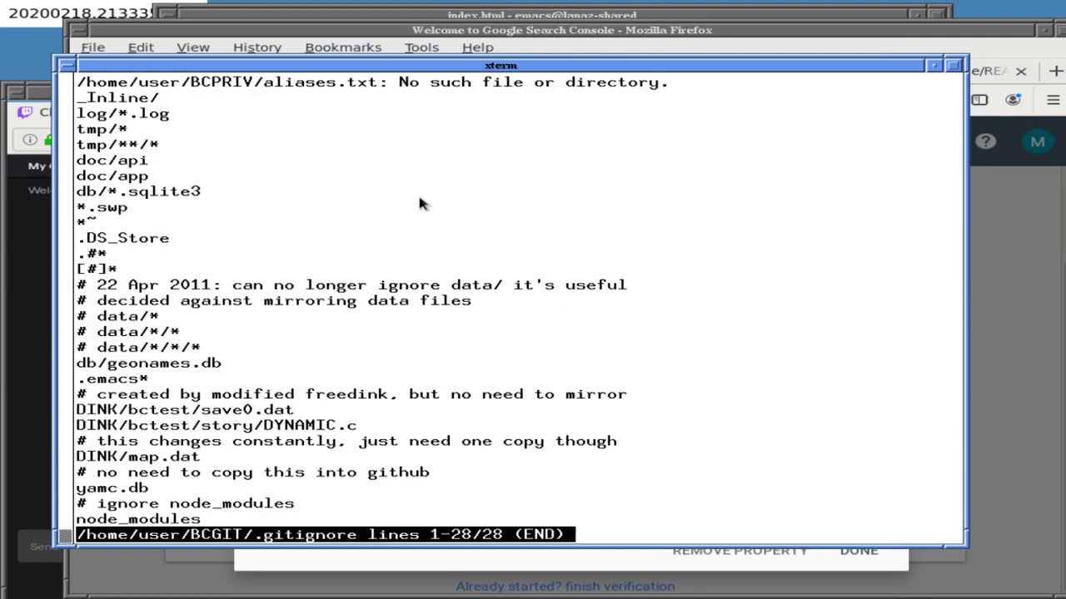
{"action": "key", "text": "Down"}
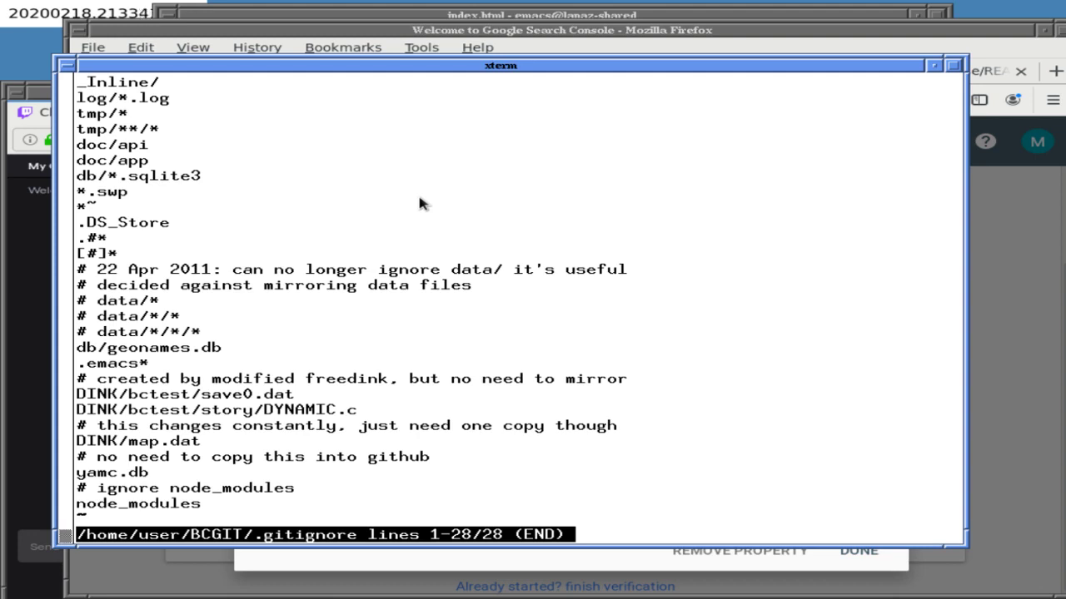
{"action": "double_click", "coordinate": [81, 208]}
{"action": "left_click_drag", "start_coordinate": [94, 213], "coordinate": [91, 207]}
{"action": "key", "text": "q"}
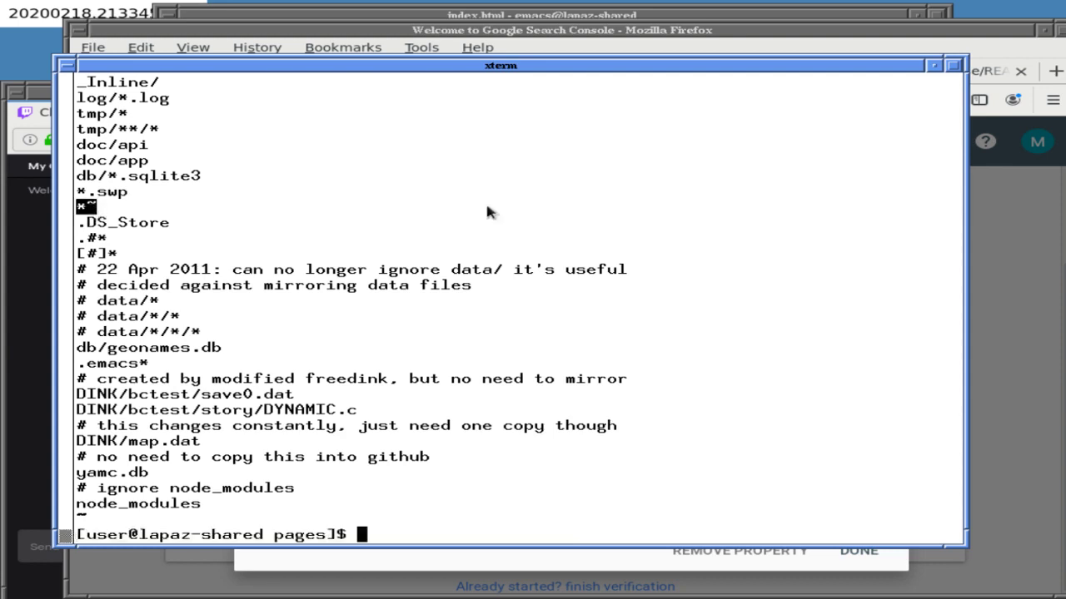
{"action": "key", "text": "alt+Tab"}
{"action": "key", "text": "alt+Tab"}
- Create pages/.gitignore in Emacs containing a *~ line and save it
{"action": "key", "text": "ctrl+x"}
{"action": "key", "text": "ctrl+f"}
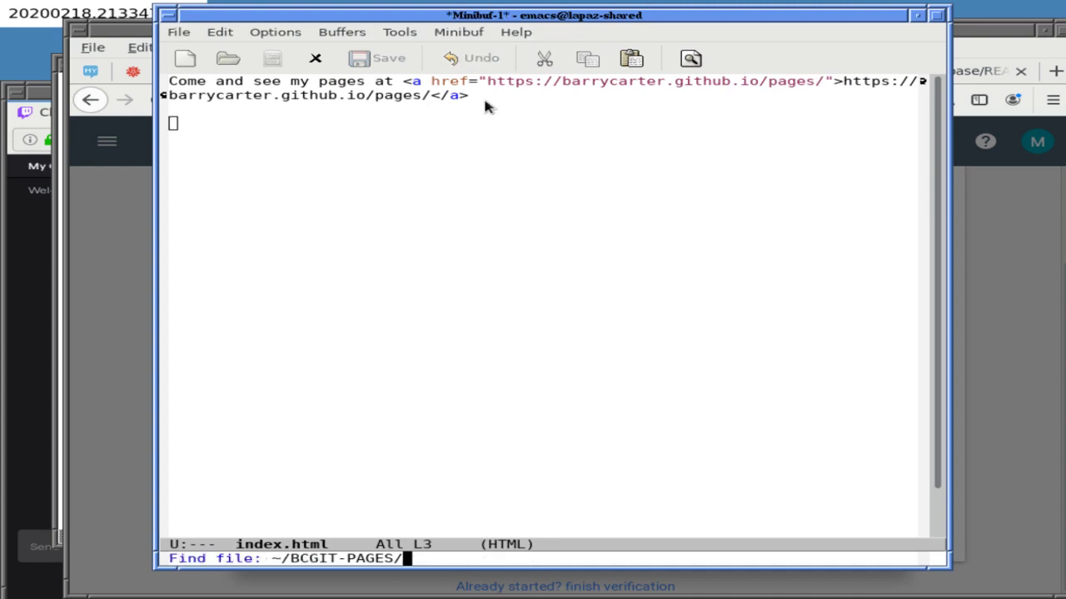
{"action": "type", "text": "pages/"}
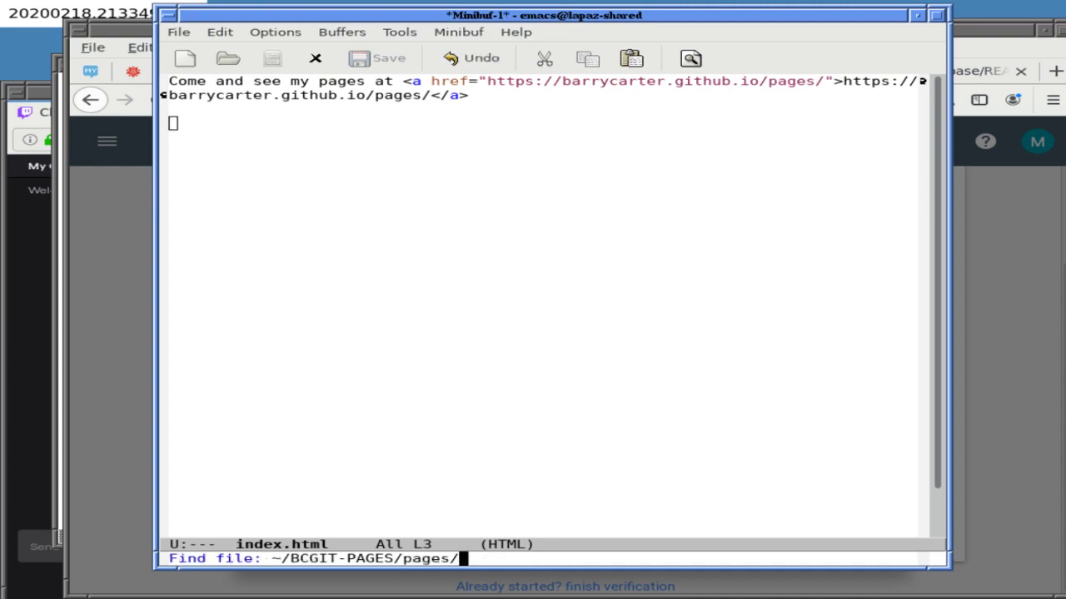
{"action": "type", "text": ".gitignore"}
{"action": "key", "text": "Return"}
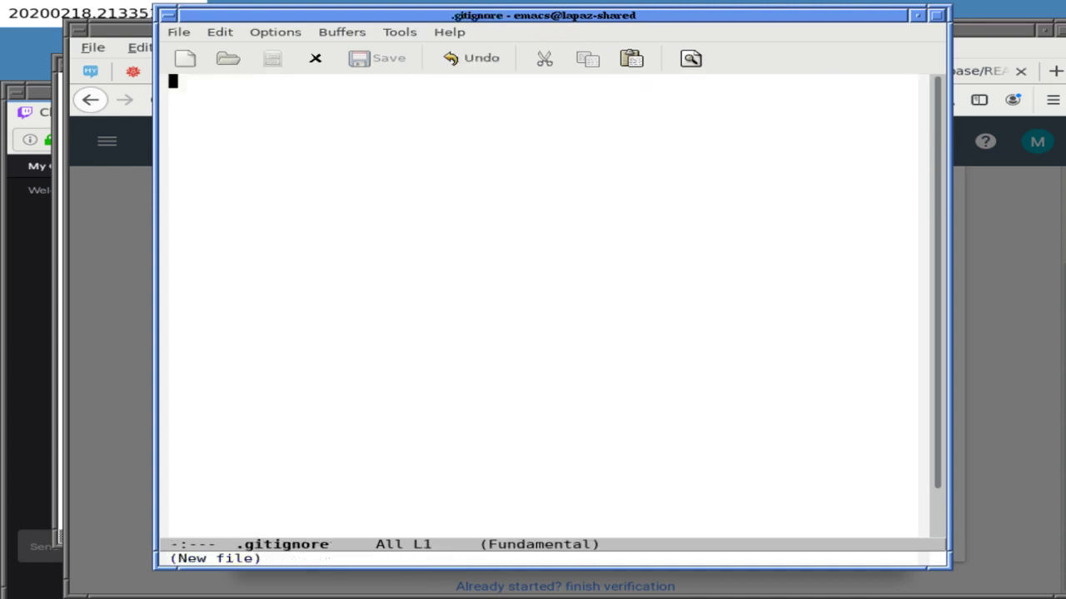
{"action": "type", "text": "*~"}
{"action": "key", "text": "Return"}
{"action": "key", "text": "ctrl+x"}
{"action": "key", "text": "ctrl+s"}
{"action": "key", "text": "Down"}
{"action": "key", "text": "ctrl+x"}
{"action": "key", "text": "ctrl+s"}
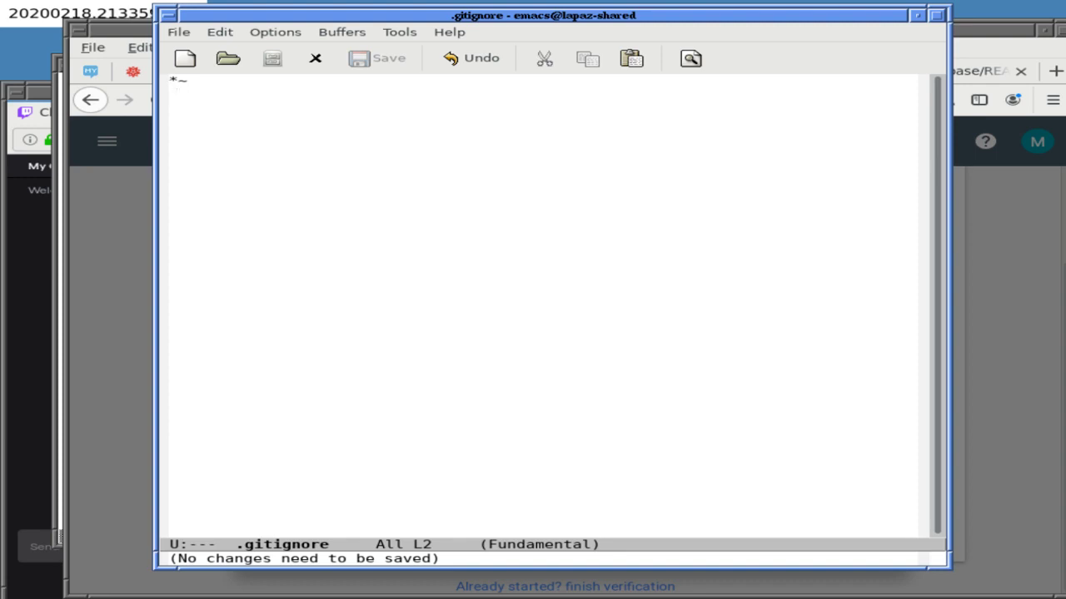
- Copy the .#* pattern line from the terminal's .gitignore listing
{"action": "left_click", "coordinate": [595, 586]}
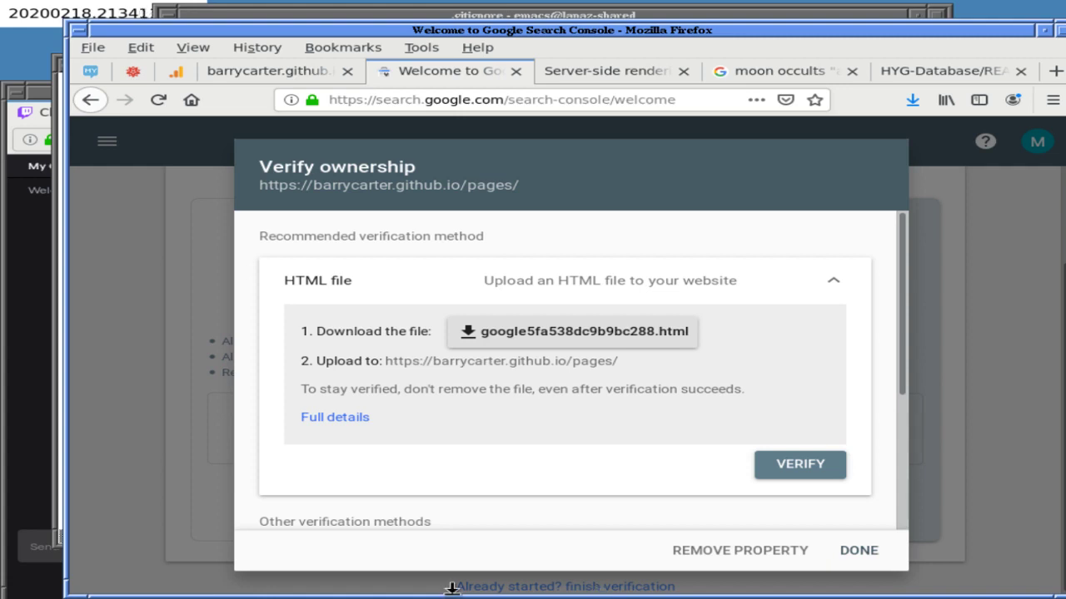
{"action": "left_click", "coordinate": [396, 15]}
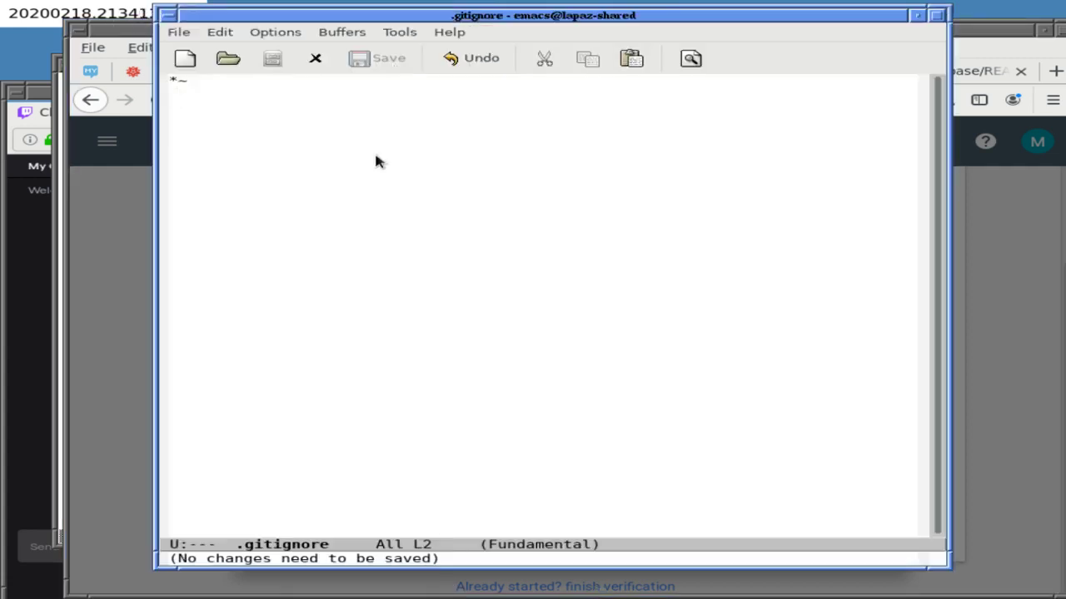
{"action": "left_click", "coordinate": [60, 245]}
{"action": "left_click", "coordinate": [59, 246]}
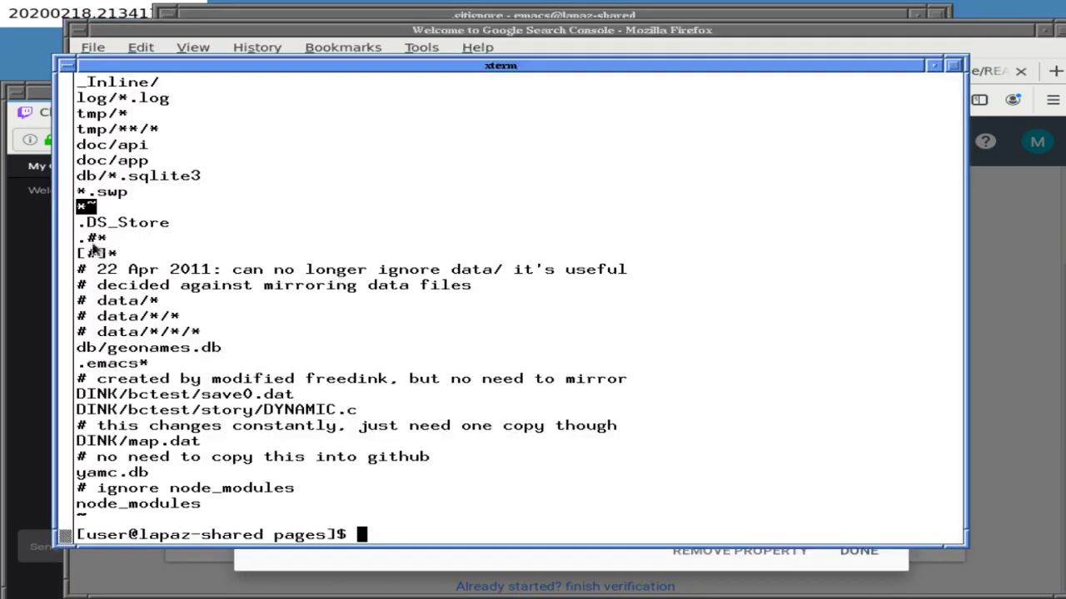
{"action": "triple_click", "coordinate": [92, 241]}
{"action": "left_click", "coordinate": [316, 15]}
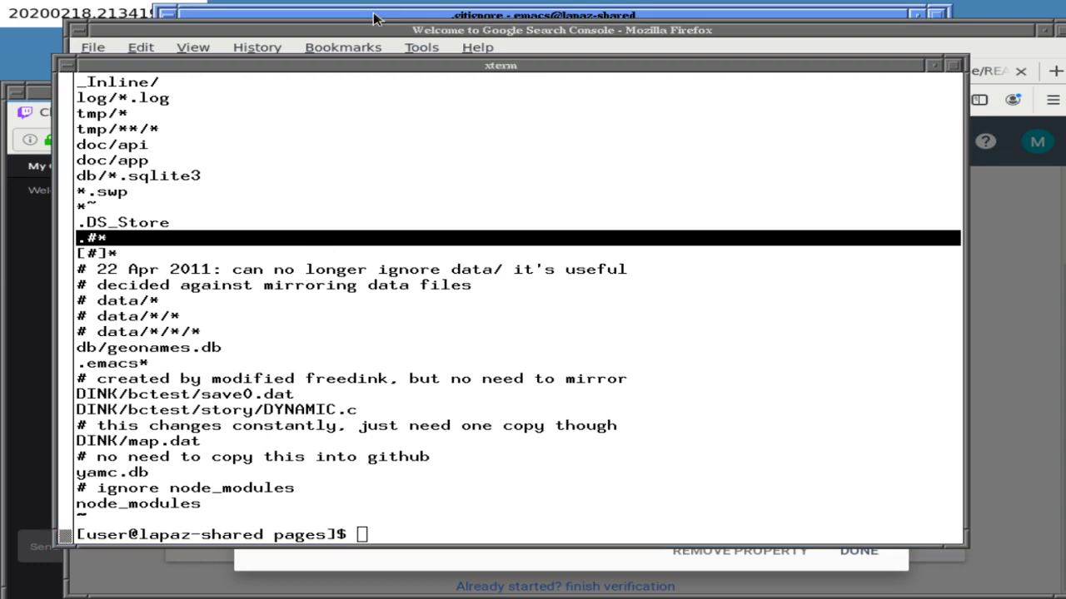
{"action": "left_click", "coordinate": [206, 111]}
- Paste .#* into the new .gitignore and save the file
{"action": "middle_click", "coordinate": [206, 111]}
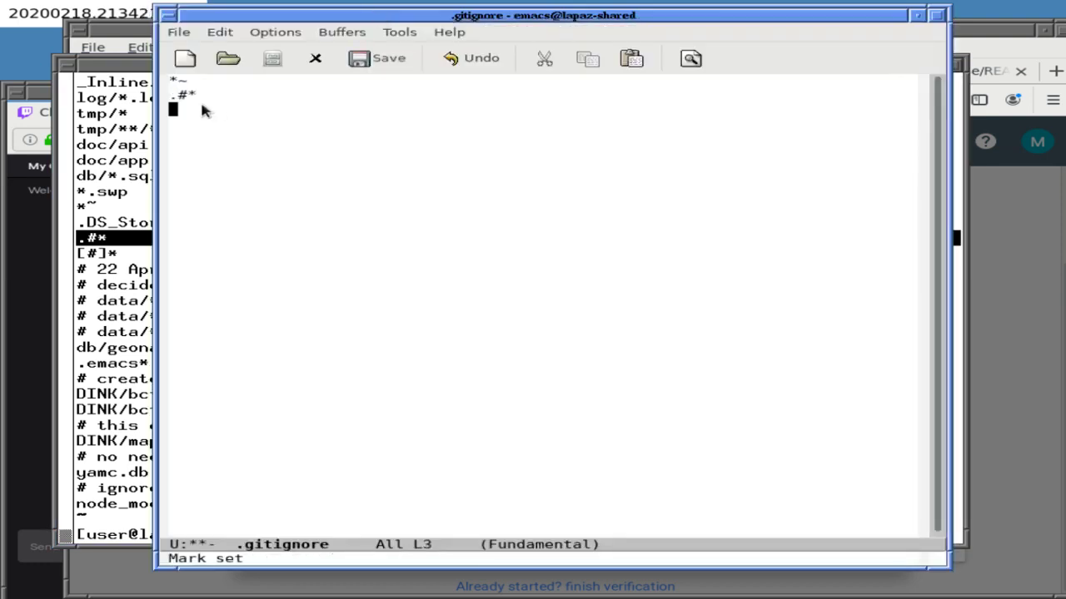
{"action": "key", "text": "ctrl+x"}
{"action": "key", "text": "ctrl+s"}
{"action": "key", "text": "alt+Tab"}
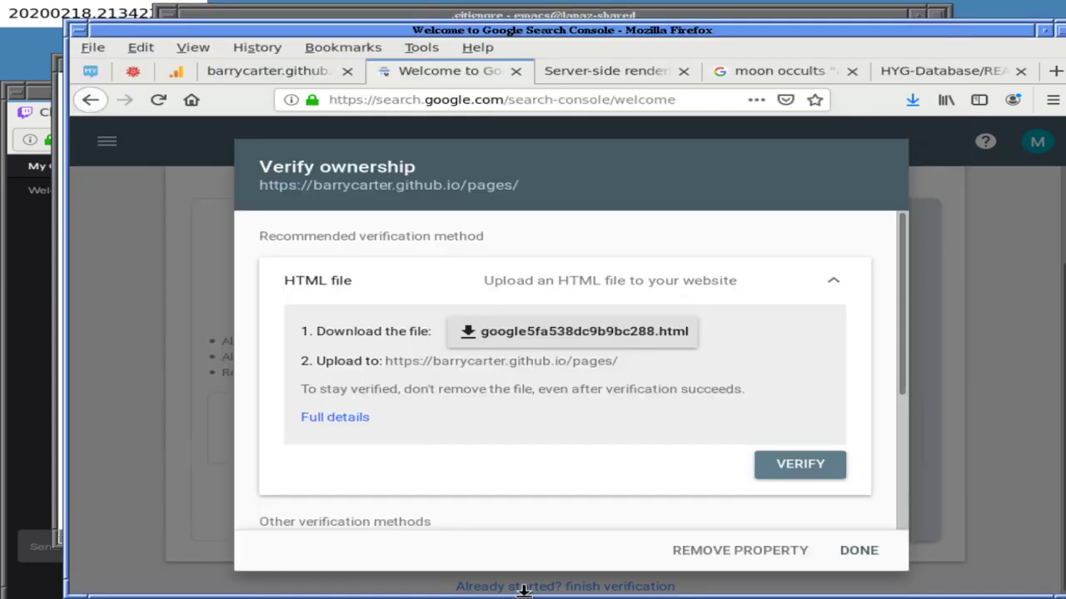
{"action": "left_click", "coordinate": [522, 589]}
{"action": "left_click", "coordinate": [421, 15]}
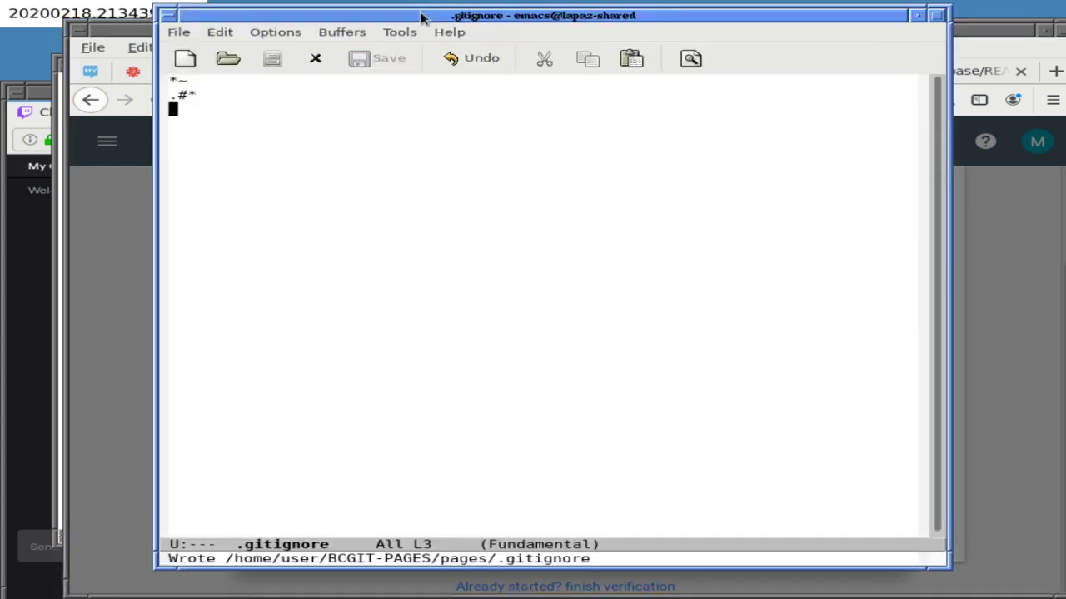
{"action": "left_click", "coordinate": [75, 242]}
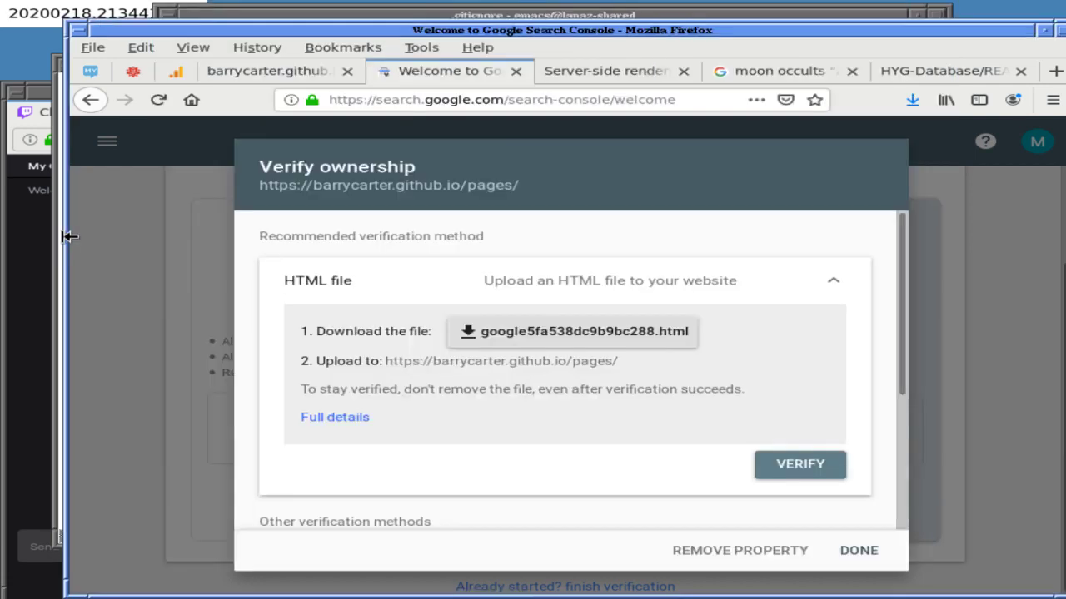
{"action": "left_click", "coordinate": [63, 244]}
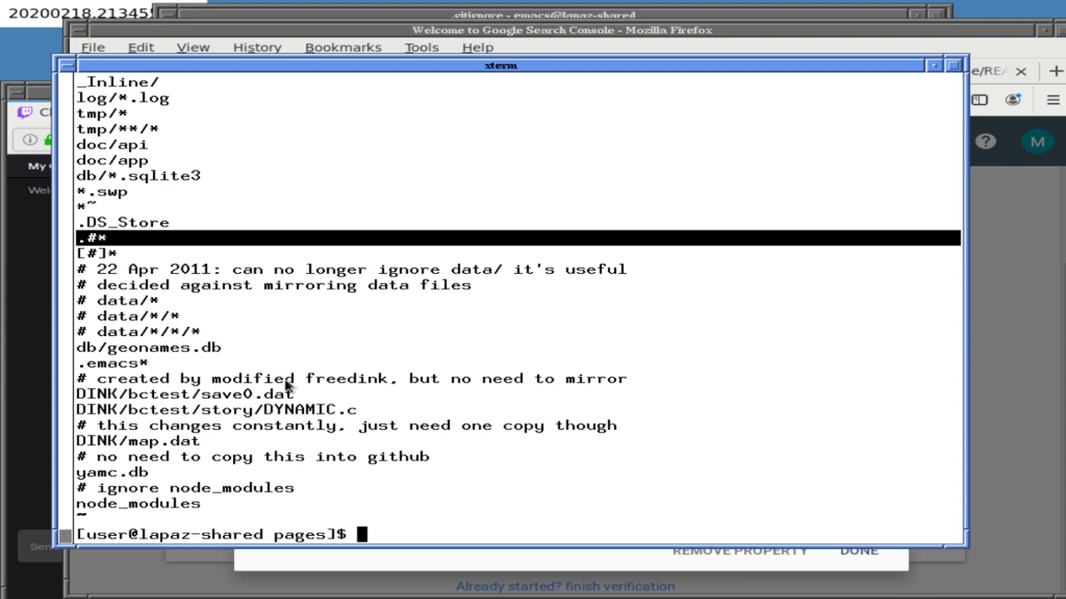
- Run less ~/BCGIT/.gitignore in the terminal, then return to the verification dialog
{"action": "type", "text": "less ~/BCGIT/.gitignore"}
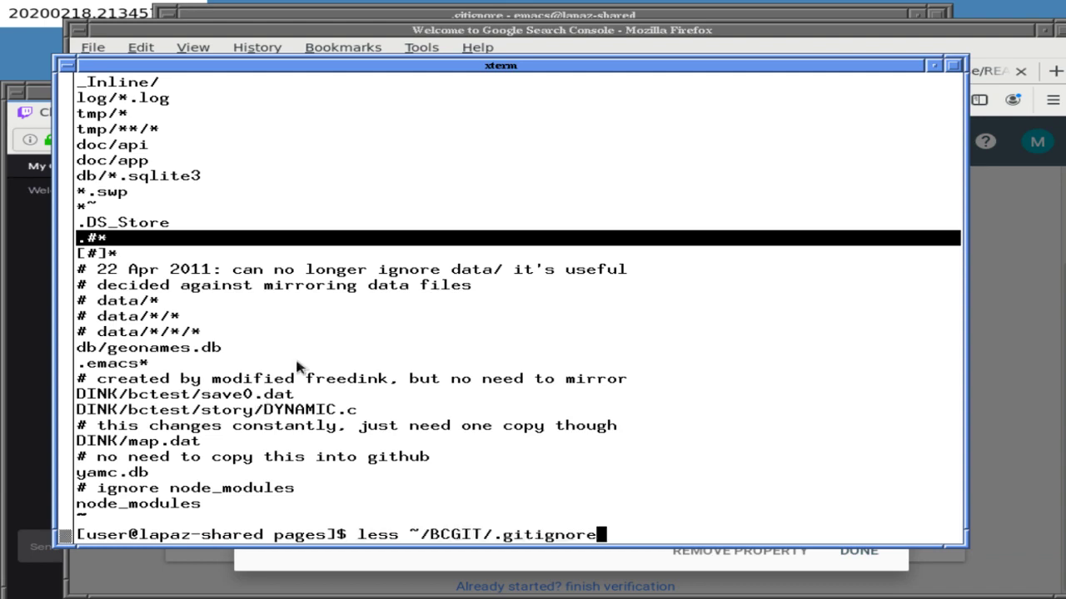
{"action": "key", "text": "ctrl+l"}
{"action": "key", "text": "Return"}
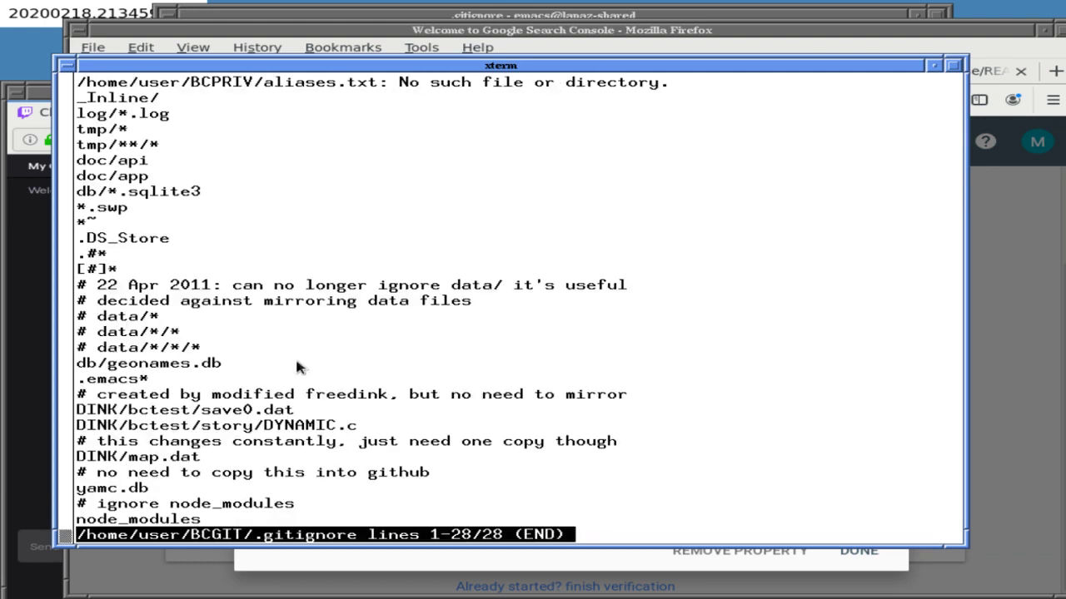
{"action": "left_click", "coordinate": [276, 67]}
{"action": "left_click", "coordinate": [286, 17]}
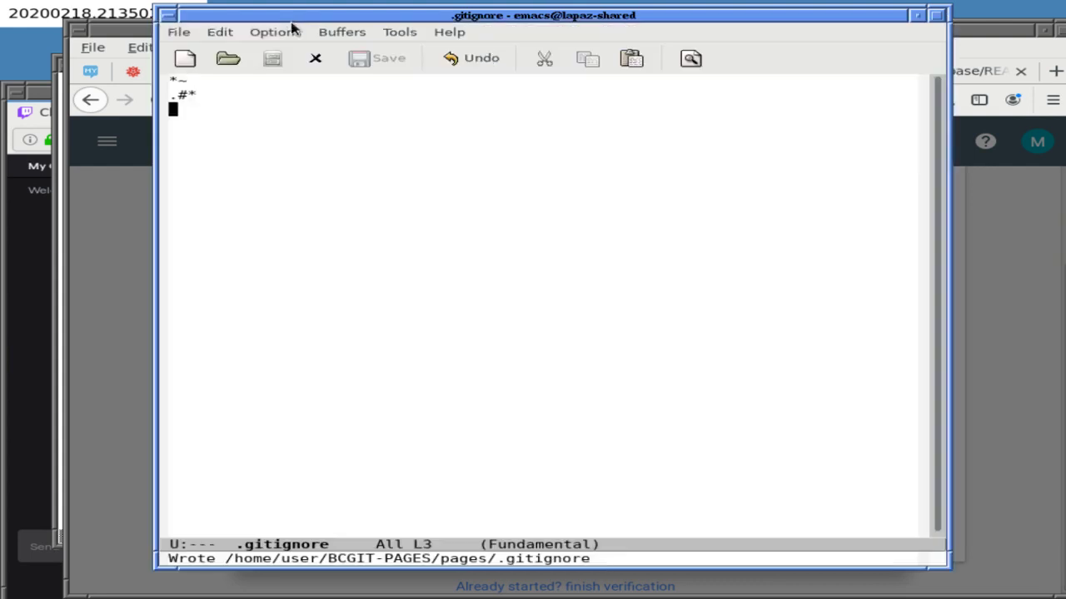
{"action": "left_click", "coordinate": [70, 100]}
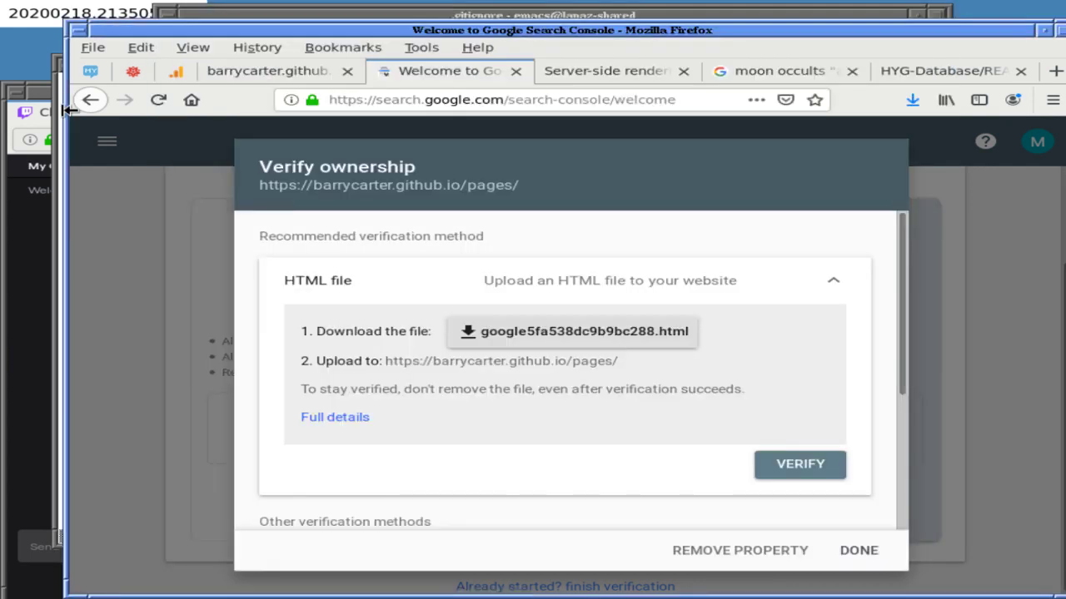
{"action": "left_click", "coordinate": [64, 115]}
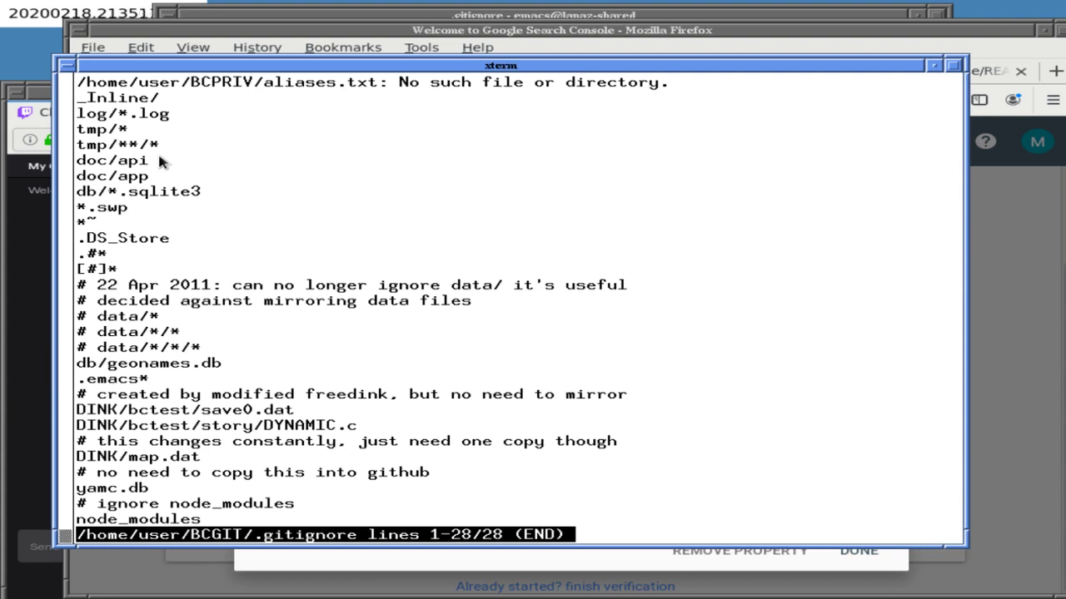
{"action": "left_click", "coordinate": [516, 587]}
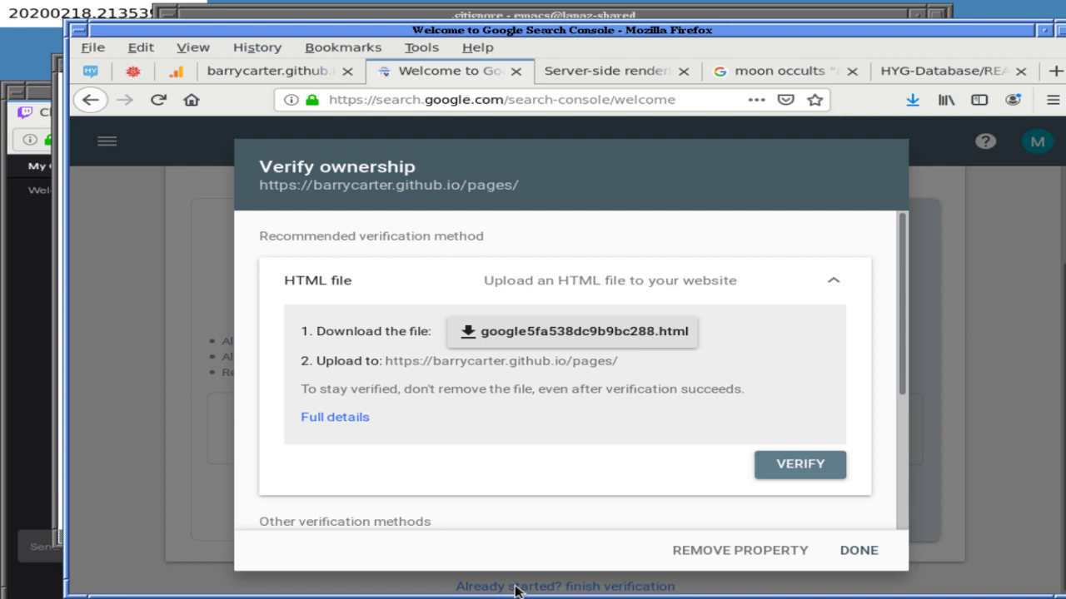
- Open ~/BCGIT-PAGES/pages/HELIACAL/bc-heliacal.txt in Emacs
{"action": "left_click", "coordinate": [542, 15]}
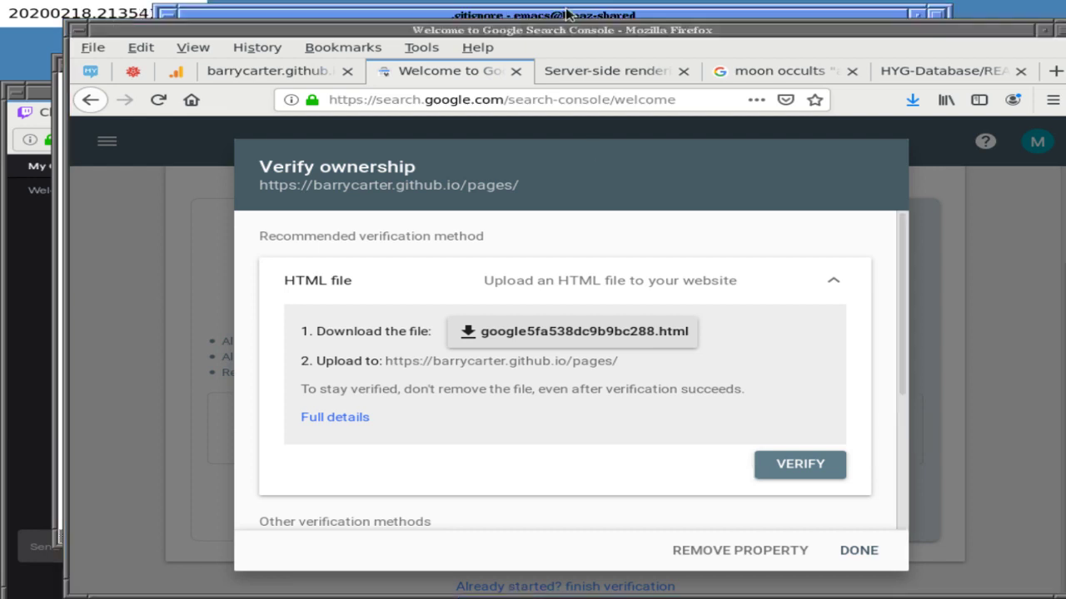
{"action": "key", "text": "ctrl+x"}
{"action": "key", "text": "ctrl+f"}
{"action": "type", "text": "HE"}
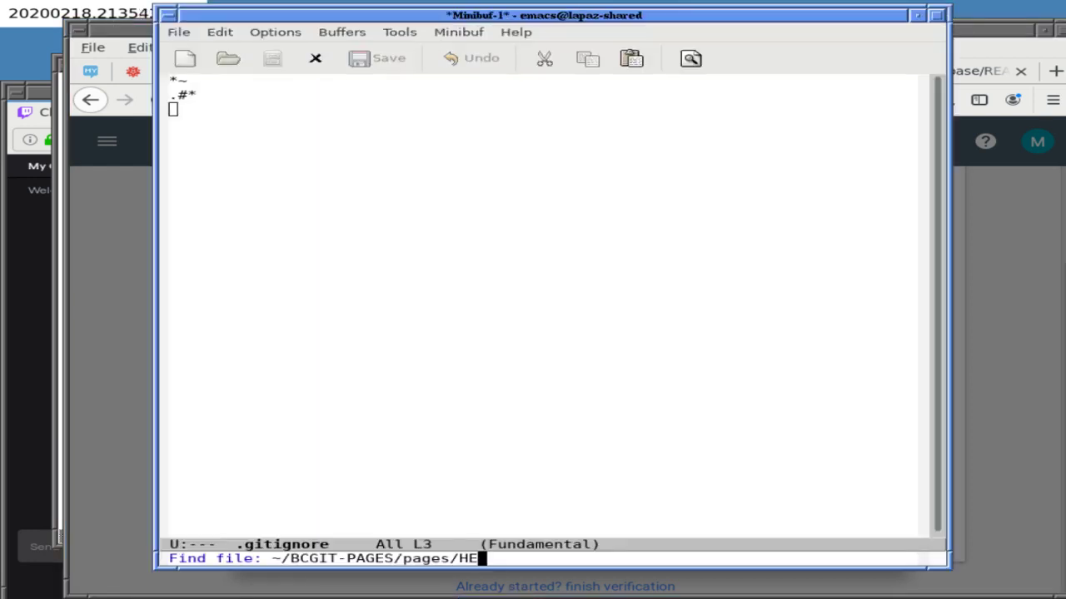
{"action": "key", "text": "Tab"}
{"action": "type", "text": "bc"}
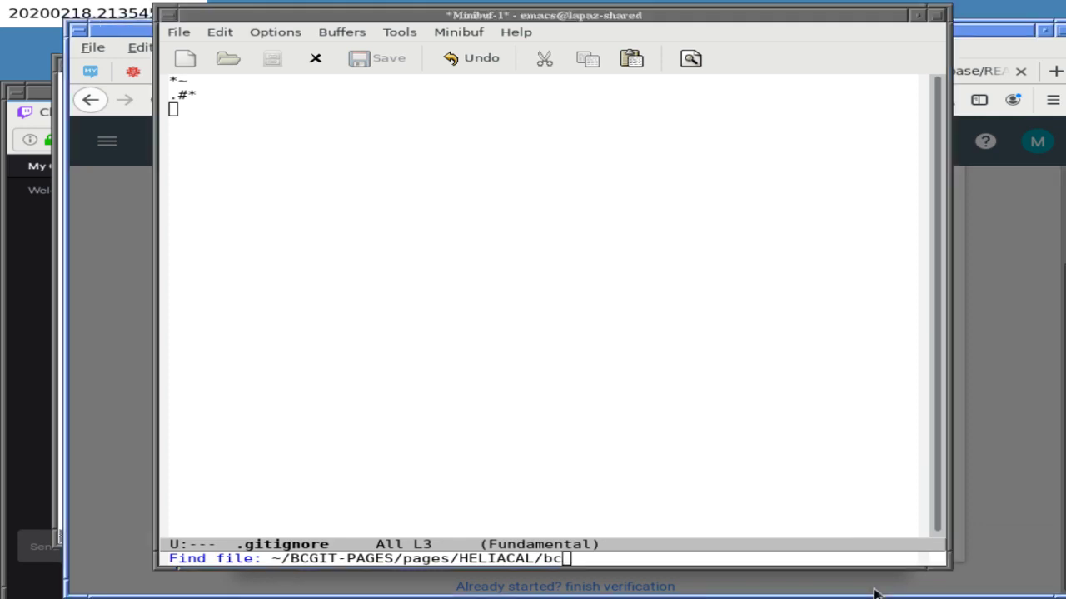
{"action": "left_click", "coordinate": [874, 591]}
{"action": "left_click", "coordinate": [635, 16]}
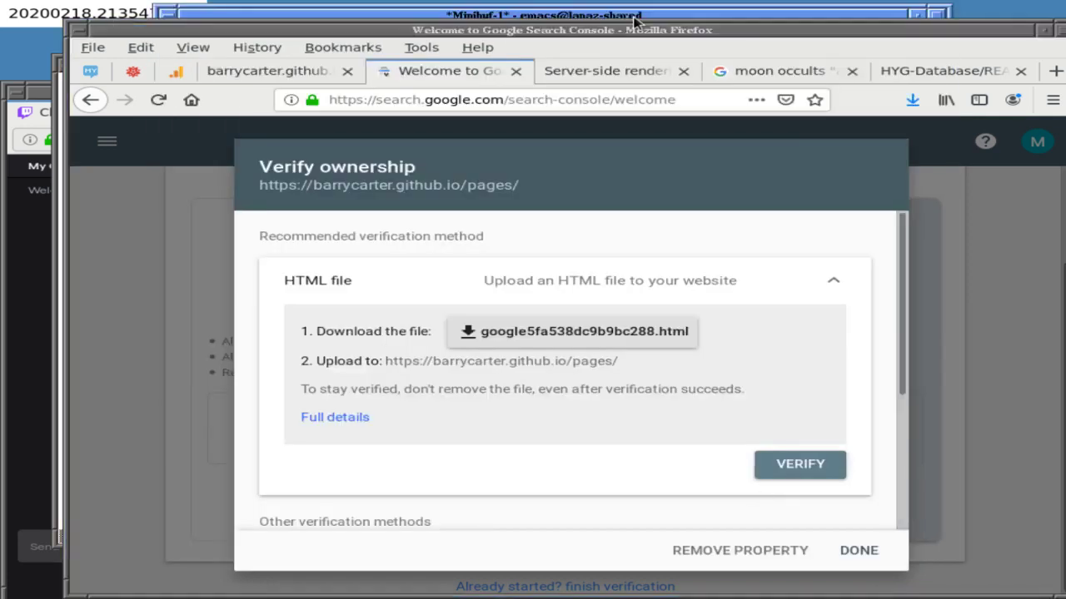
{"action": "type", "text": "-heliacal.txt"}
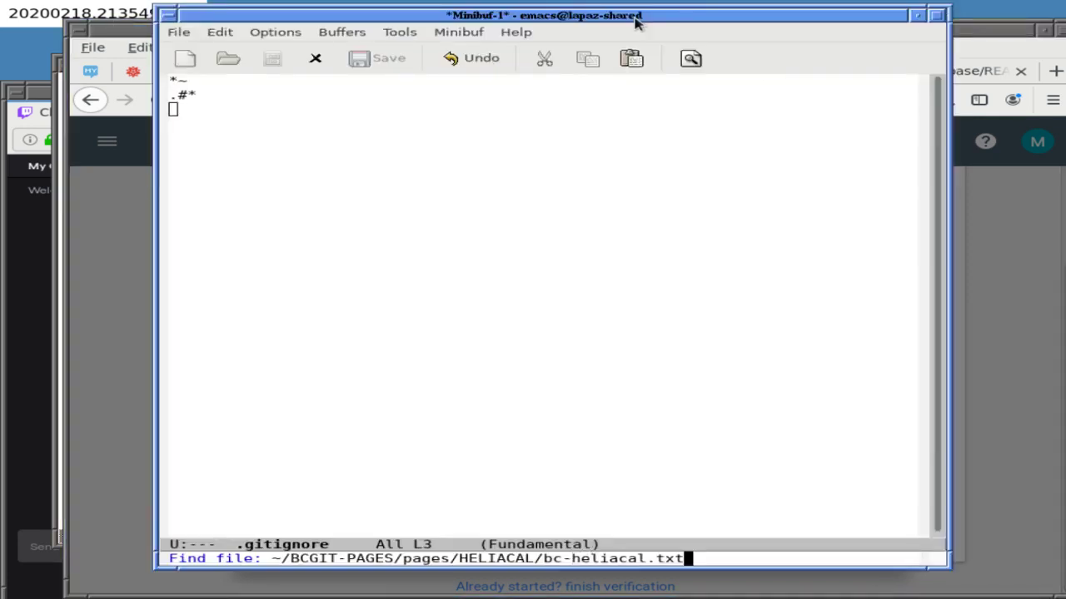
{"action": "key", "text": "Return"}
- Save bc-heliacal.txt and bring the verification dialog back to the front
{"action": "key", "text": "ctrl+x"}
{"action": "key", "text": "ctrl+s"}
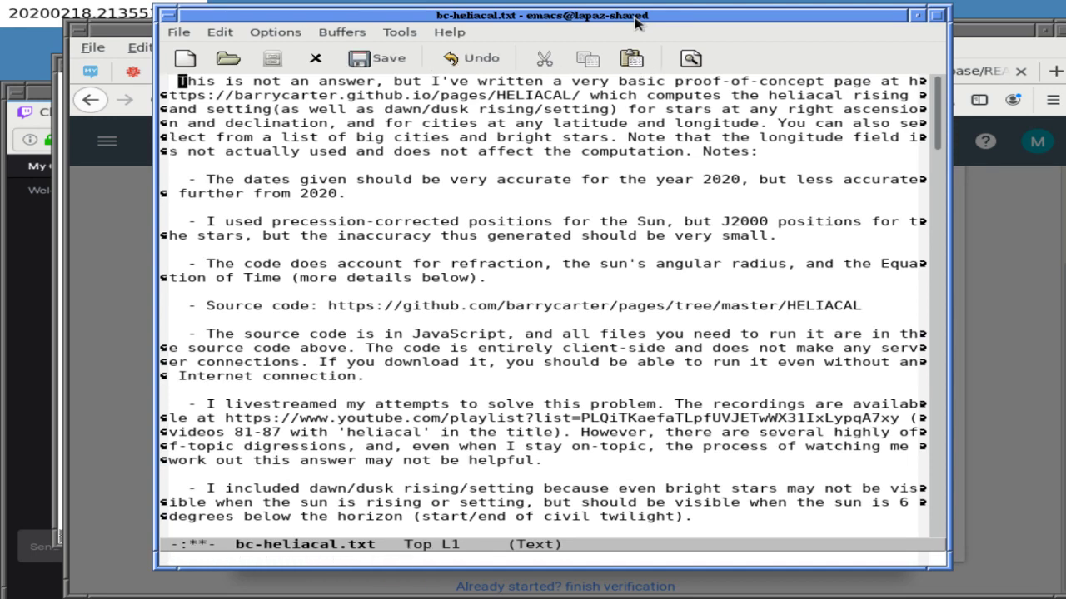
{"action": "key", "text": "ctrl+x"}
{"action": "key", "text": "ctrl+s"}
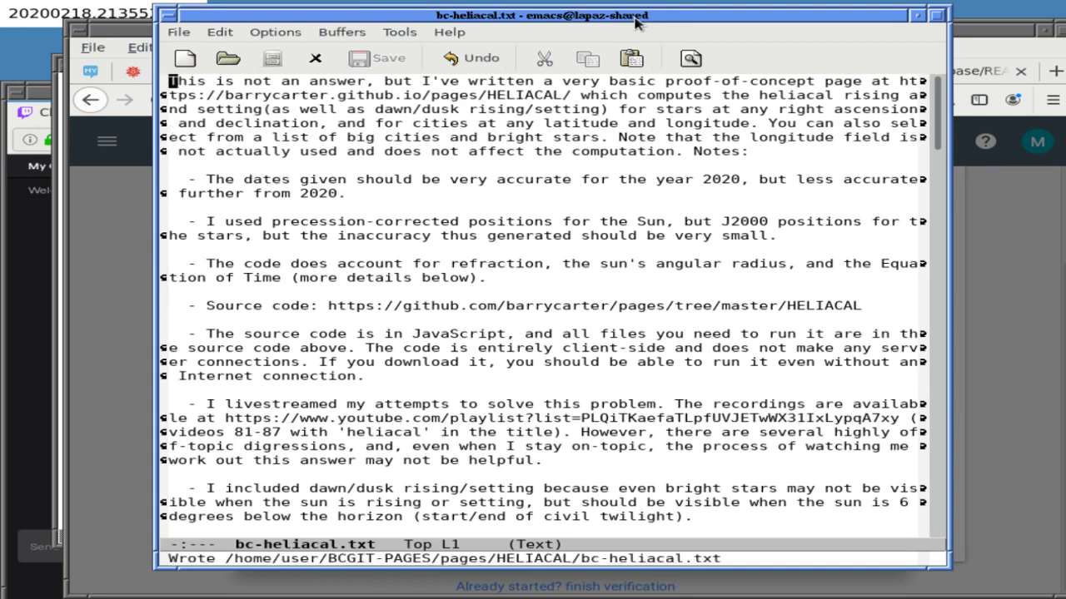
{"action": "left_click", "coordinate": [703, 580]}
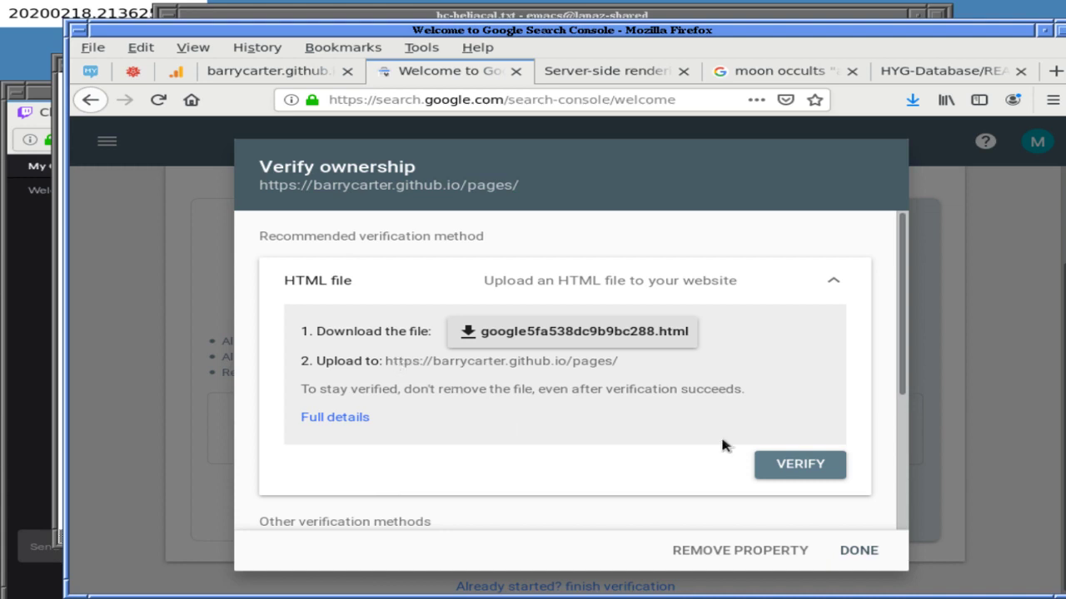
- Run the HTML-file ownership check, dismiss its failure, and look over the site and file link
{"action": "left_click", "coordinate": [801, 465]}
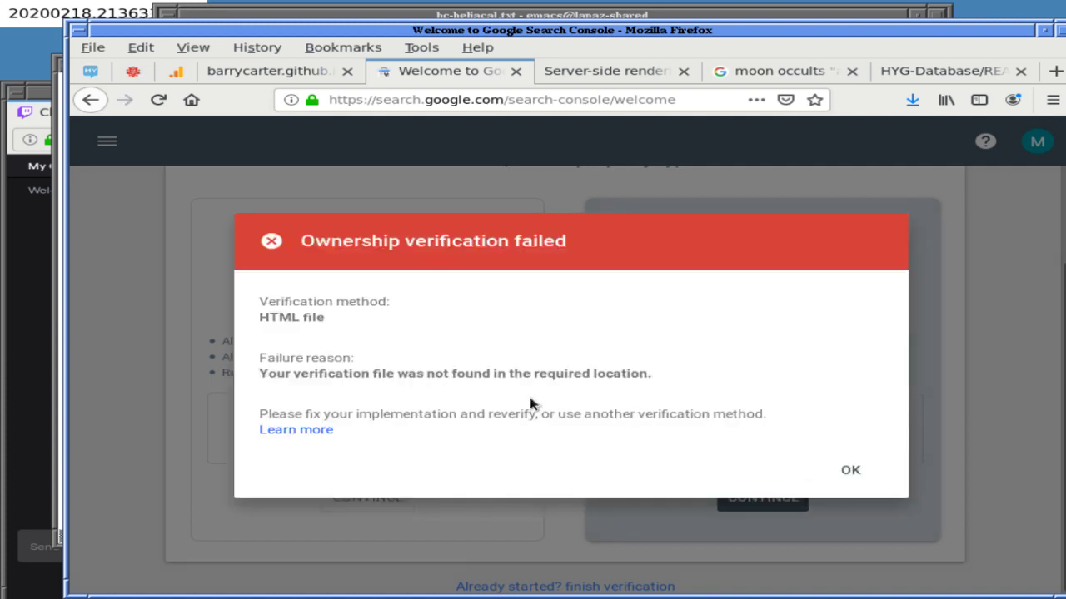
{"action": "left_click", "coordinate": [846, 470]}
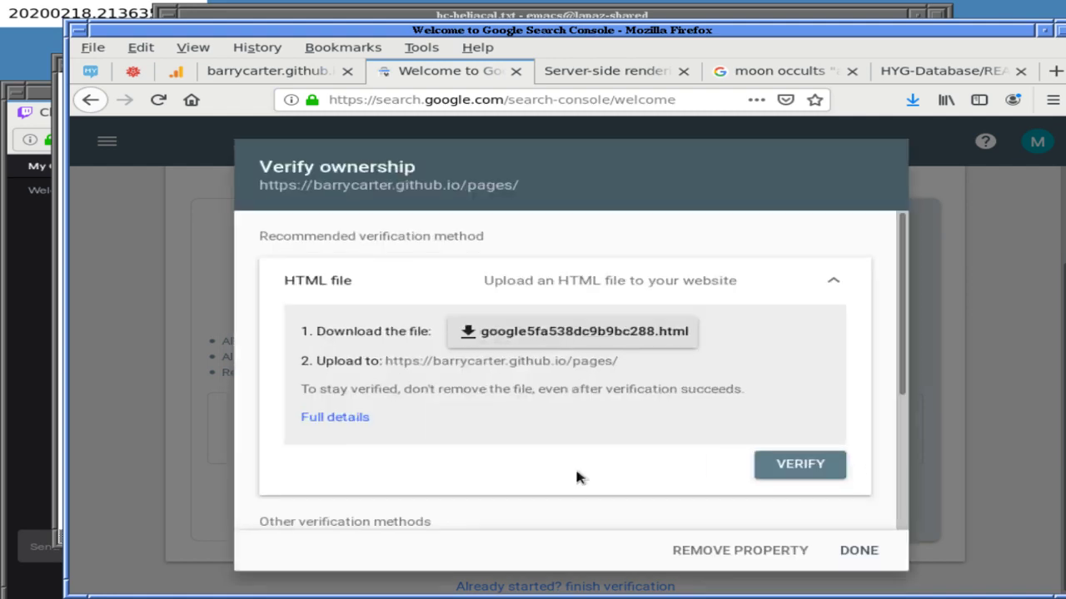
{"action": "left_click", "coordinate": [248, 73]}
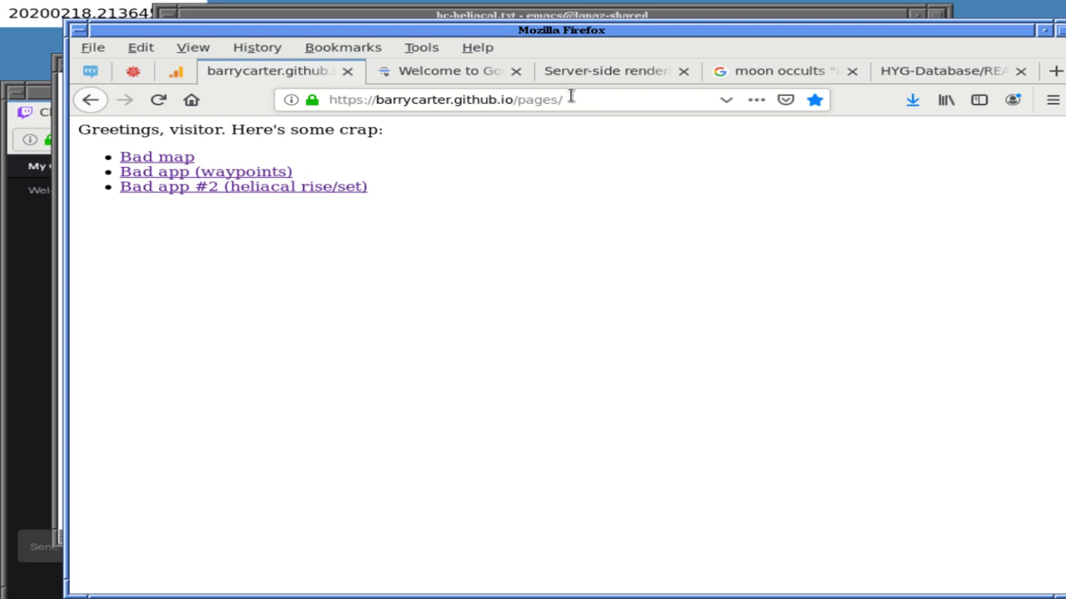
{"action": "left_click", "coordinate": [508, 23]}
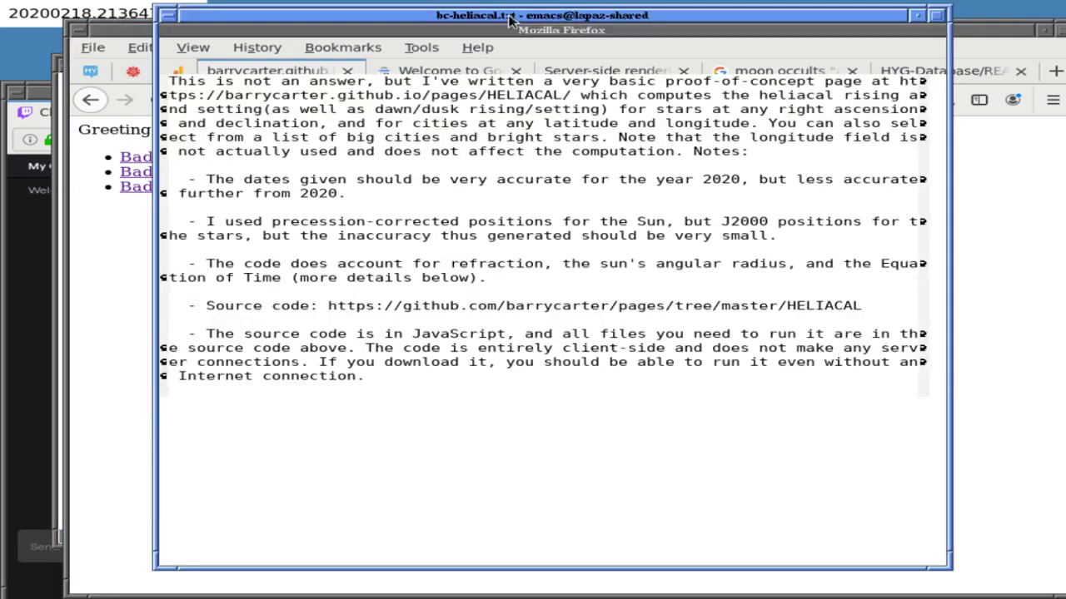
{"action": "left_click", "coordinate": [111, 262]}
{"action": "left_click", "coordinate": [58, 277]}
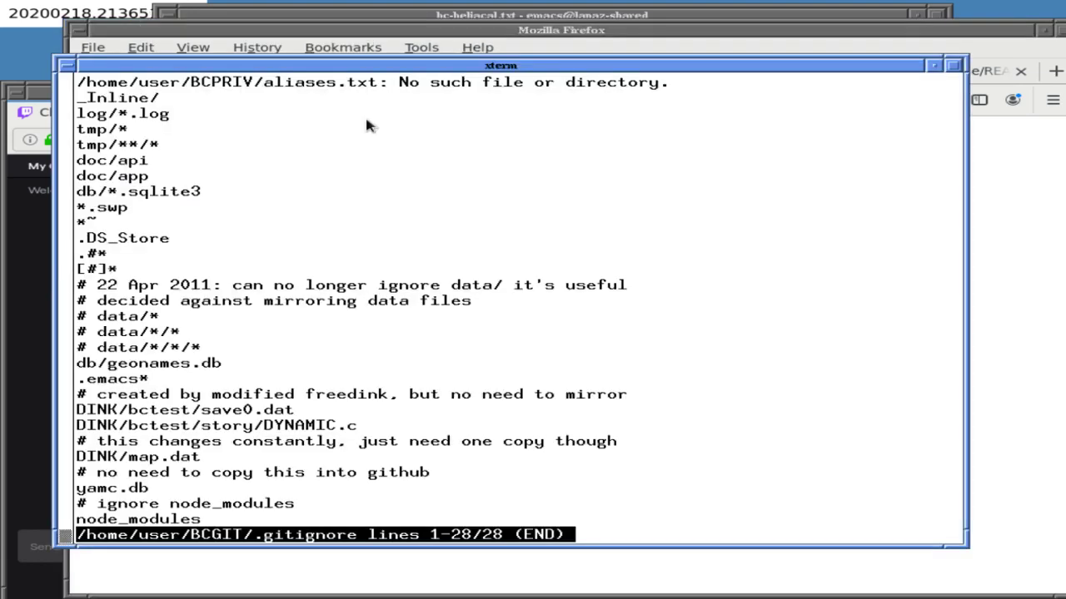
{"action": "left_click", "coordinate": [399, 30]}
{"action": "left_click", "coordinate": [437, 14]}
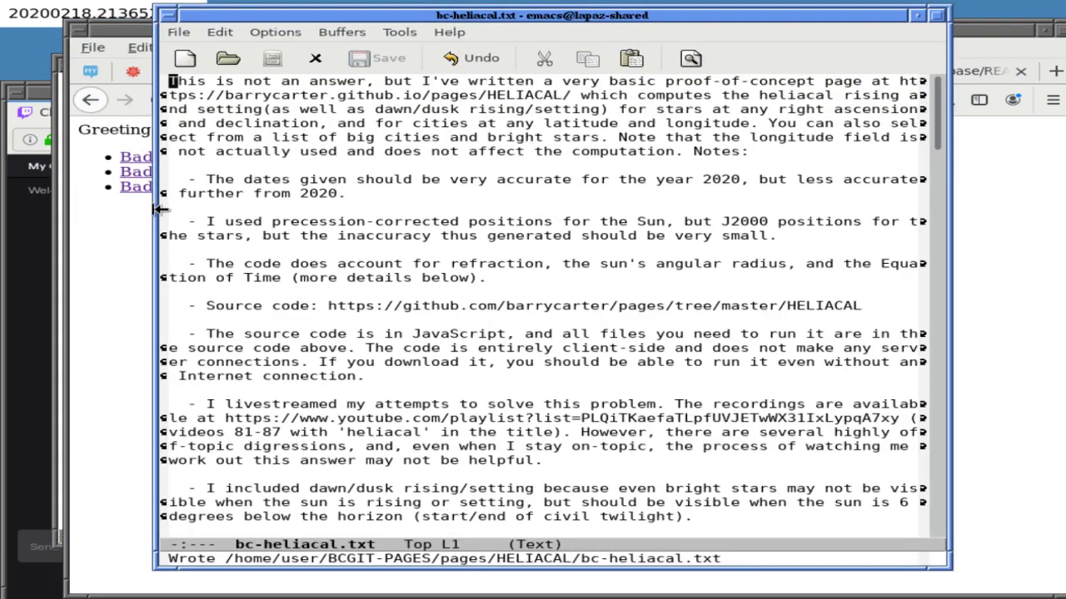
{"action": "left_click", "coordinate": [132, 258]}
{"action": "left_click", "coordinate": [427, 73]}
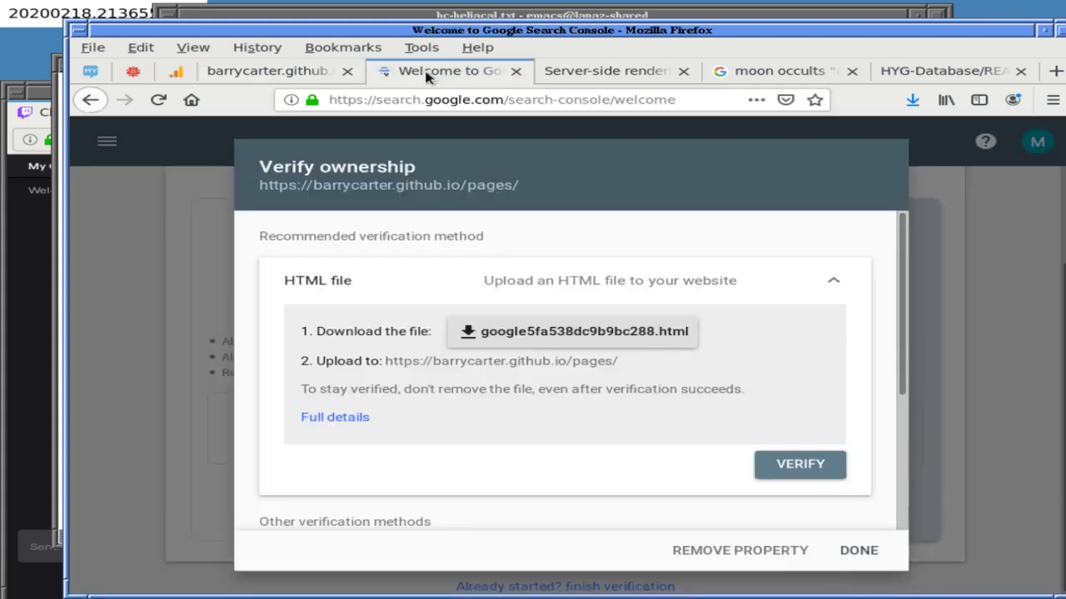
{"action": "right_click", "coordinate": [541, 338]}
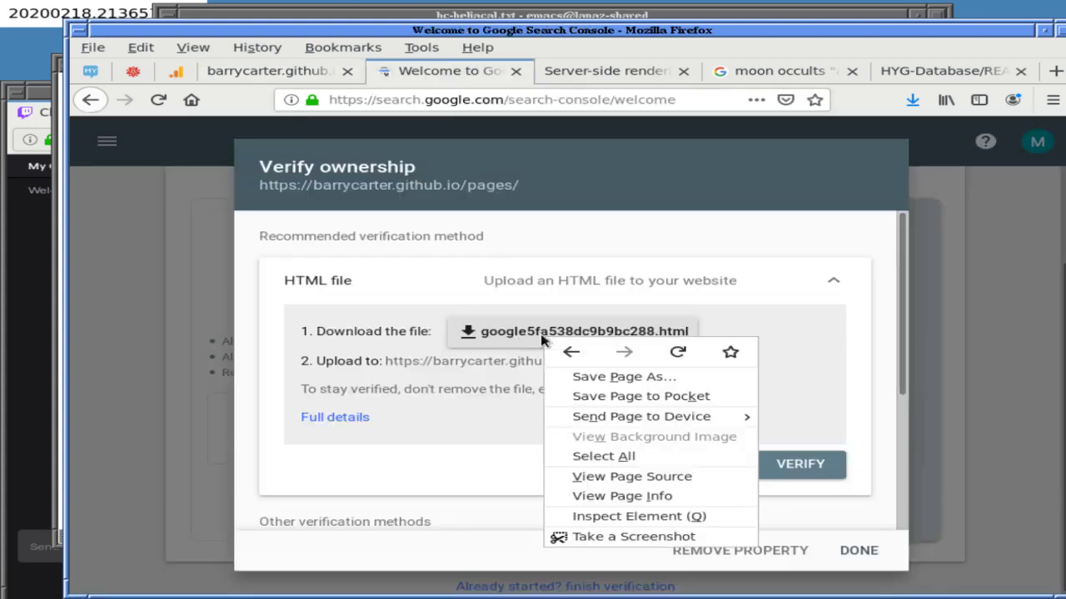
{"action": "left_click", "coordinate": [385, 31]}
- List the directory with dirt, copy the google verification file name, and load it on the live site
{"action": "key", "text": "alt+Tab"}
{"action": "key", "text": "alt+Tab"}
{"action": "key", "text": "alt+Tab"}
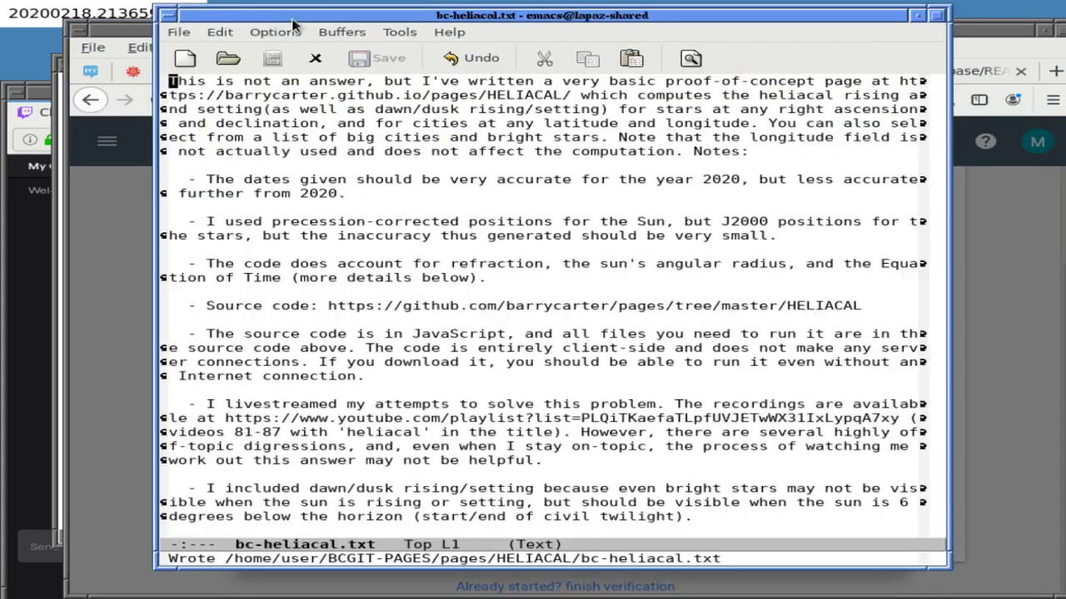
{"action": "key", "text": "q"}
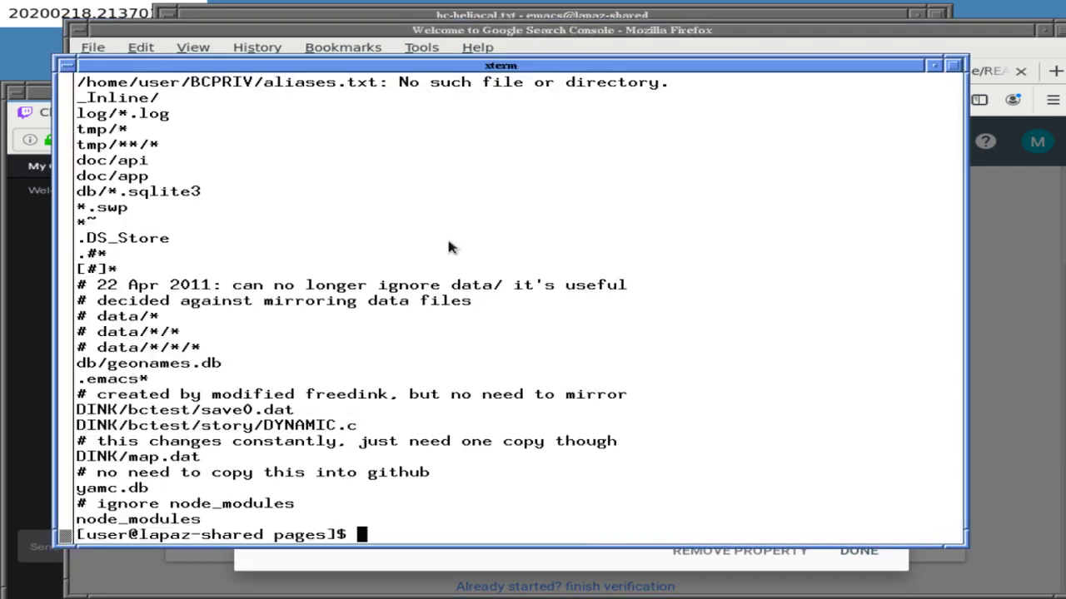
{"action": "type", "text": "dirt"}
{"action": "key", "text": "Return"}
{"action": "key", "text": "q"}
{"action": "left_click_drag", "start_coordinate": [534, 363], "coordinate": [813, 364]}
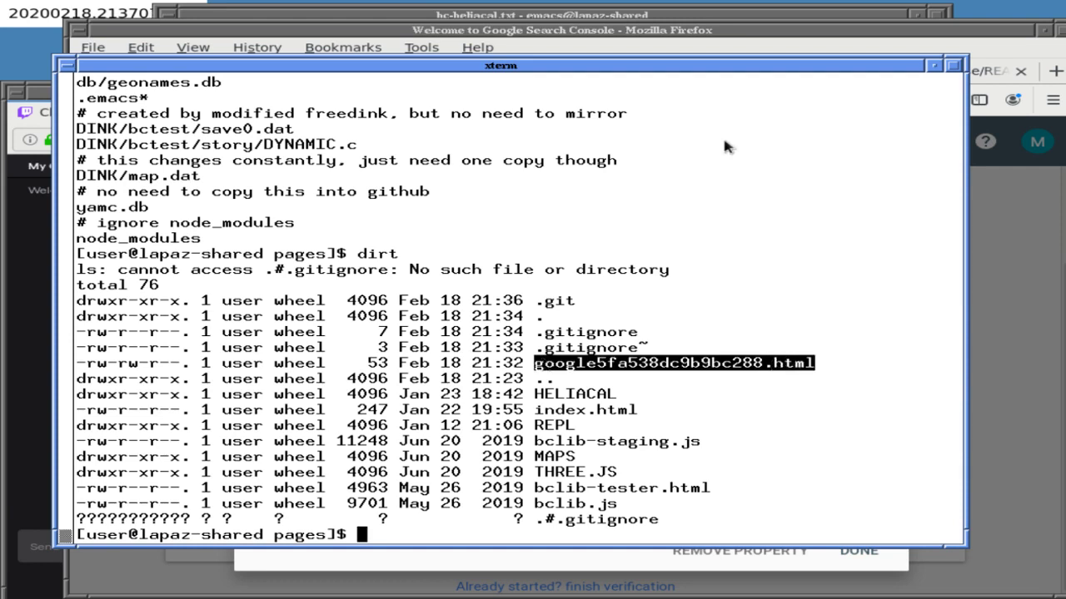
{"action": "left_click", "coordinate": [658, 67]}
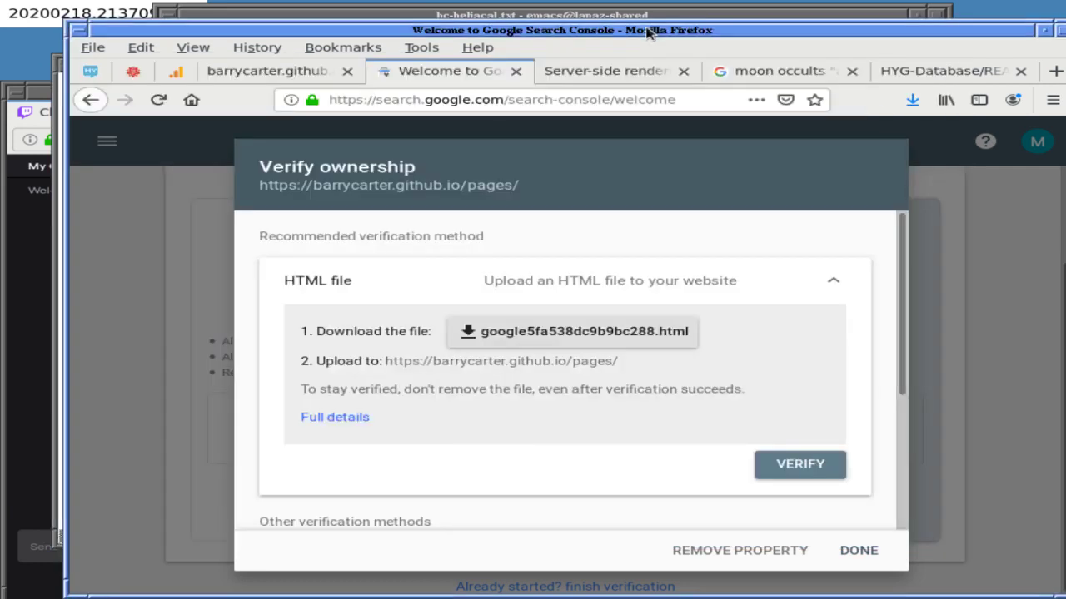
{"action": "left_click", "coordinate": [291, 70]}
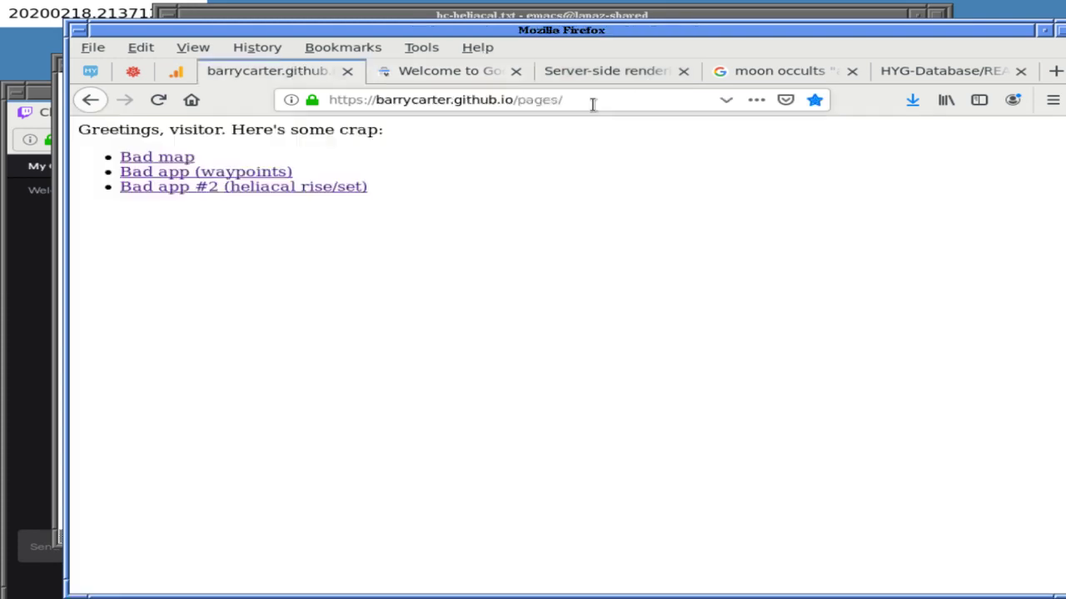
{"action": "middle_click", "coordinate": [591, 100]}
{"action": "key", "text": "Return"}
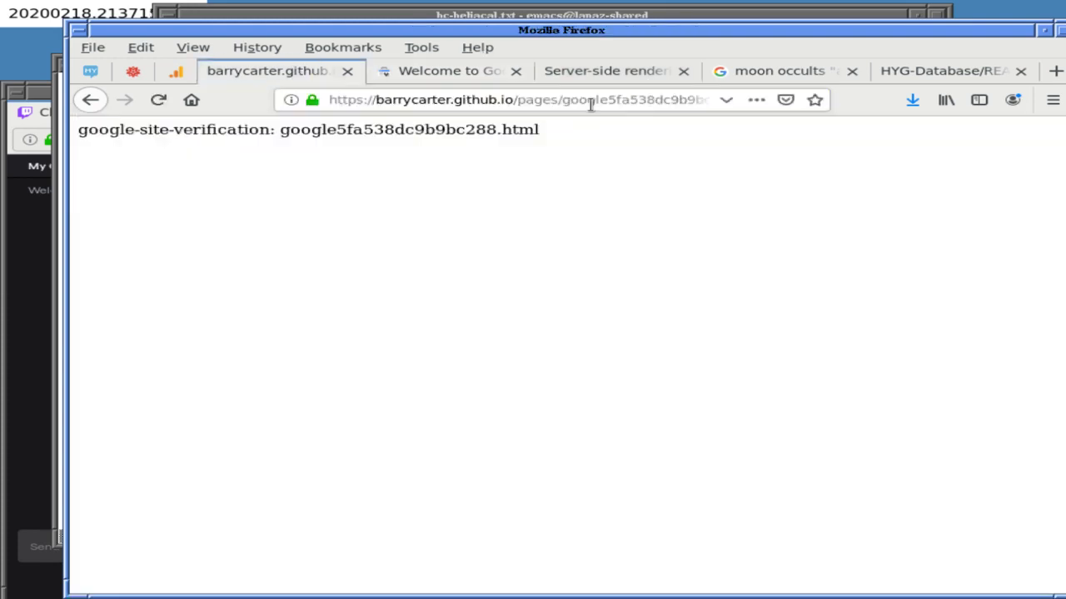
- Rerun verification, dismiss the failure, and load the required upload address in a new tab
{"action": "left_click", "coordinate": [456, 73]}
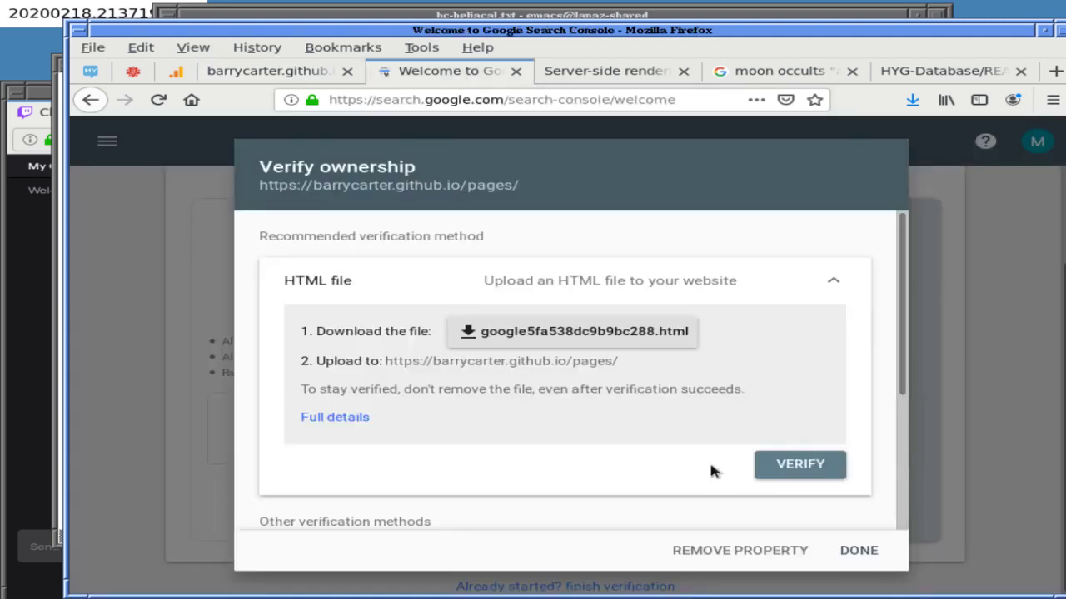
{"action": "left_click", "coordinate": [767, 464]}
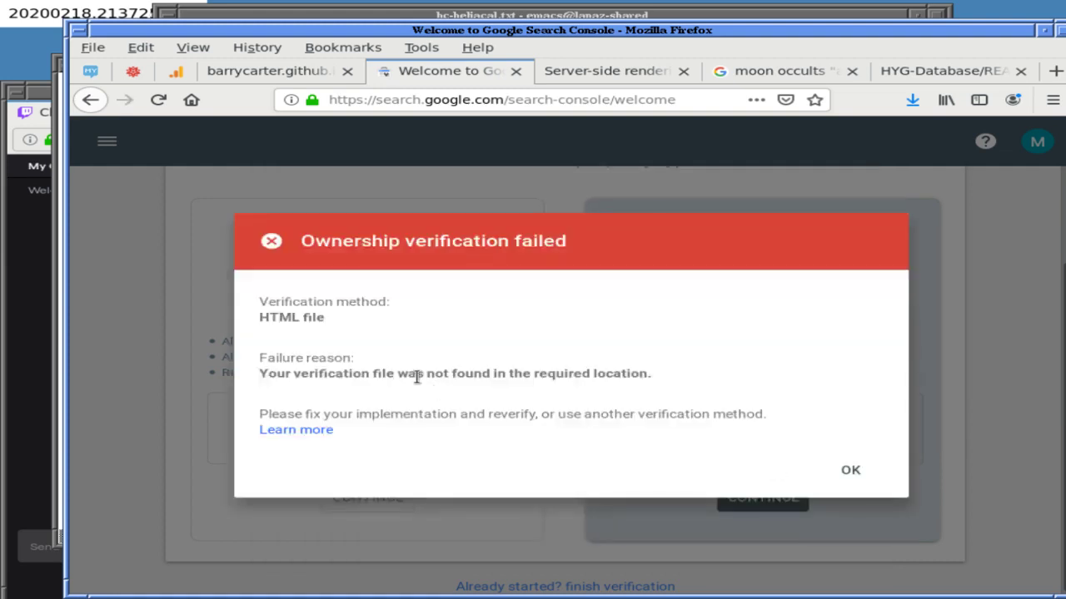
{"action": "left_click", "coordinate": [849, 471]}
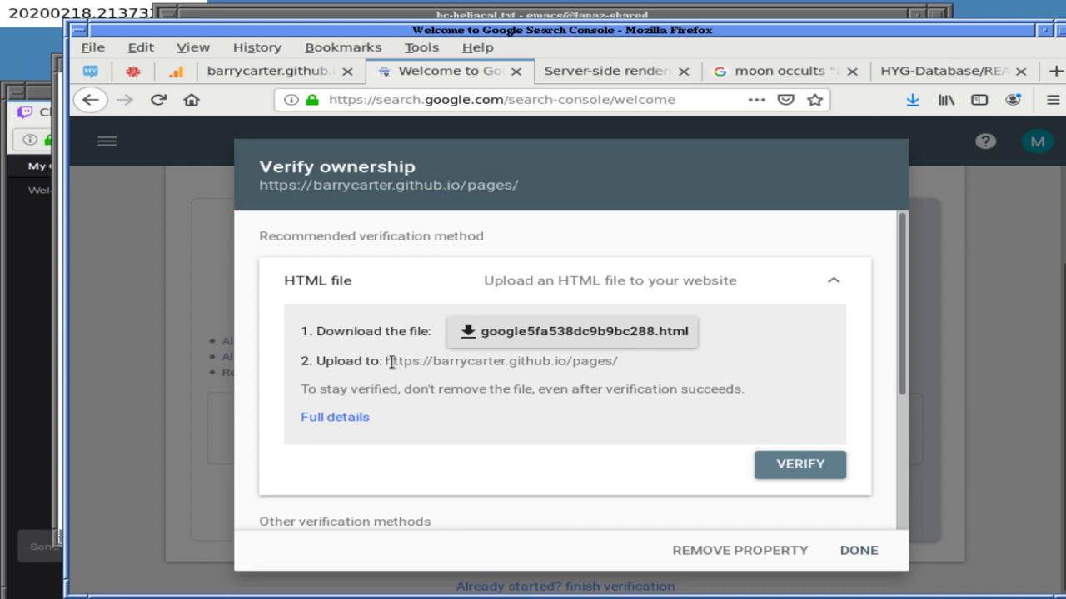
{"action": "left_click_drag", "start_coordinate": [387, 362], "coordinate": [618, 373]}
{"action": "key", "text": "ctrl+c"}
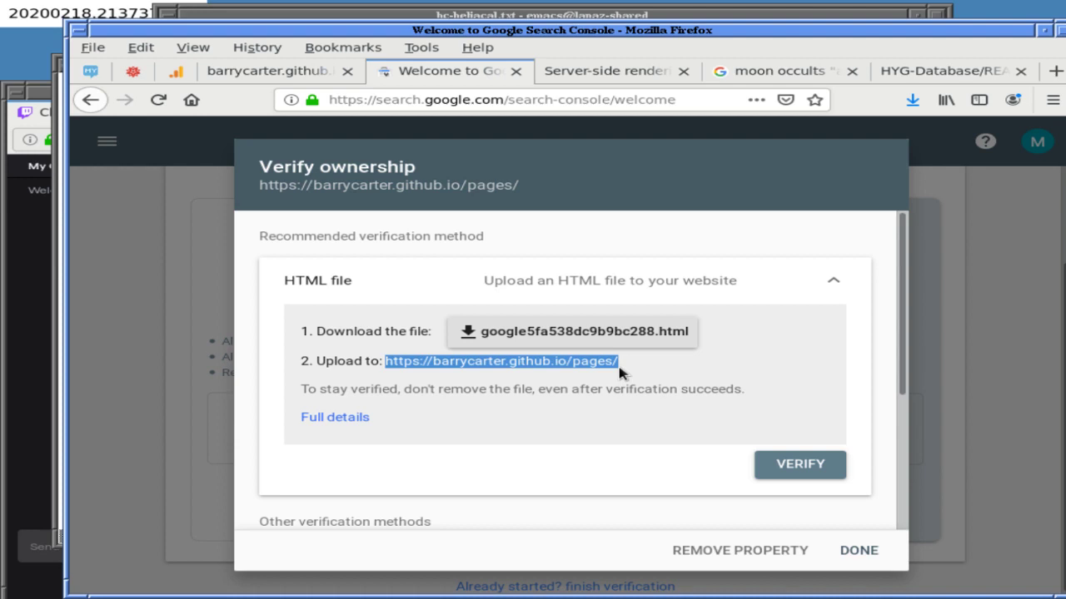
{"action": "key", "text": "ctrl+t"}
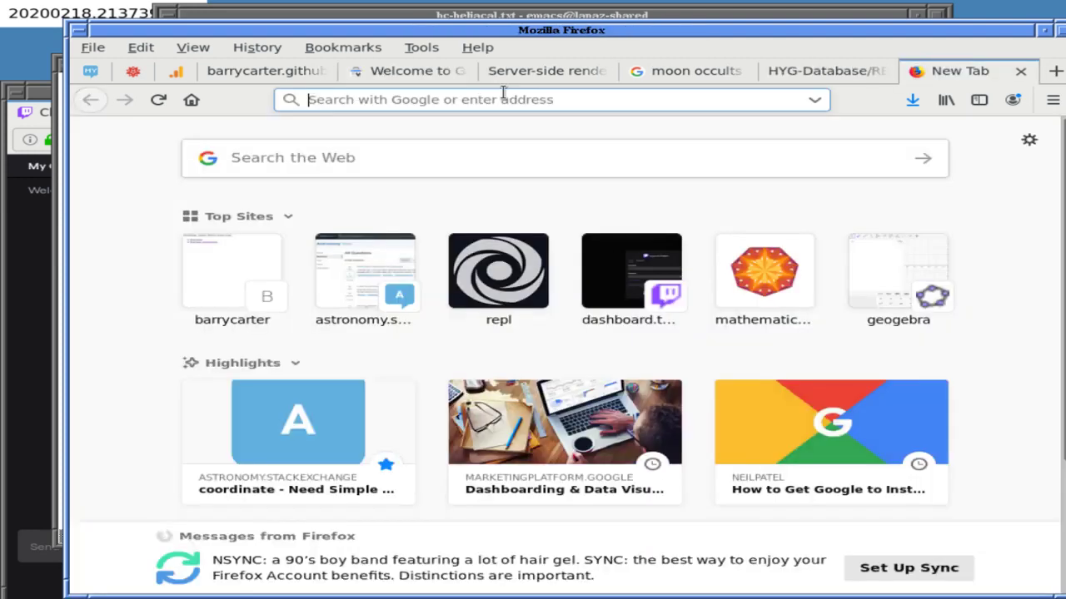
{"action": "middle_click", "coordinate": [502, 103]}
{"action": "key", "text": "Return"}
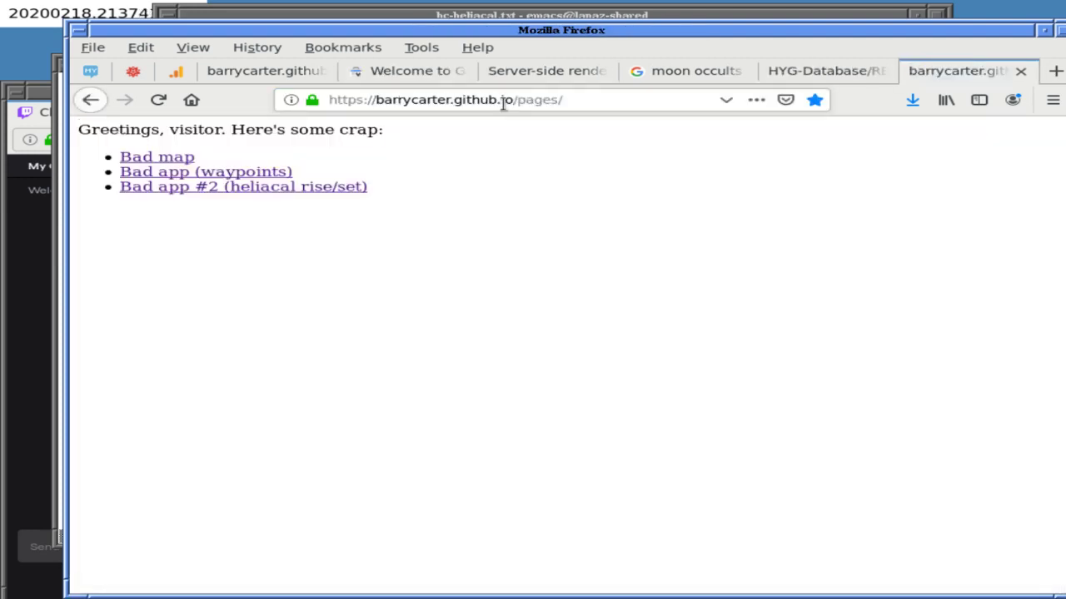
- Compare the site's verification file page and open the full HTML verification help article
{"action": "left_click", "coordinate": [283, 72]}
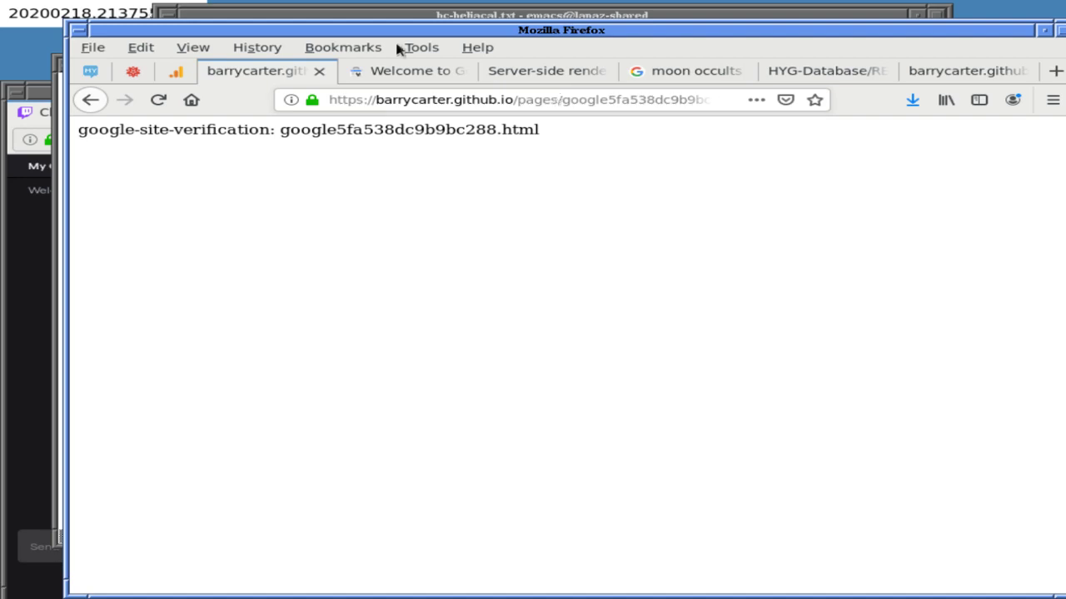
{"action": "left_click", "coordinate": [176, 73]}
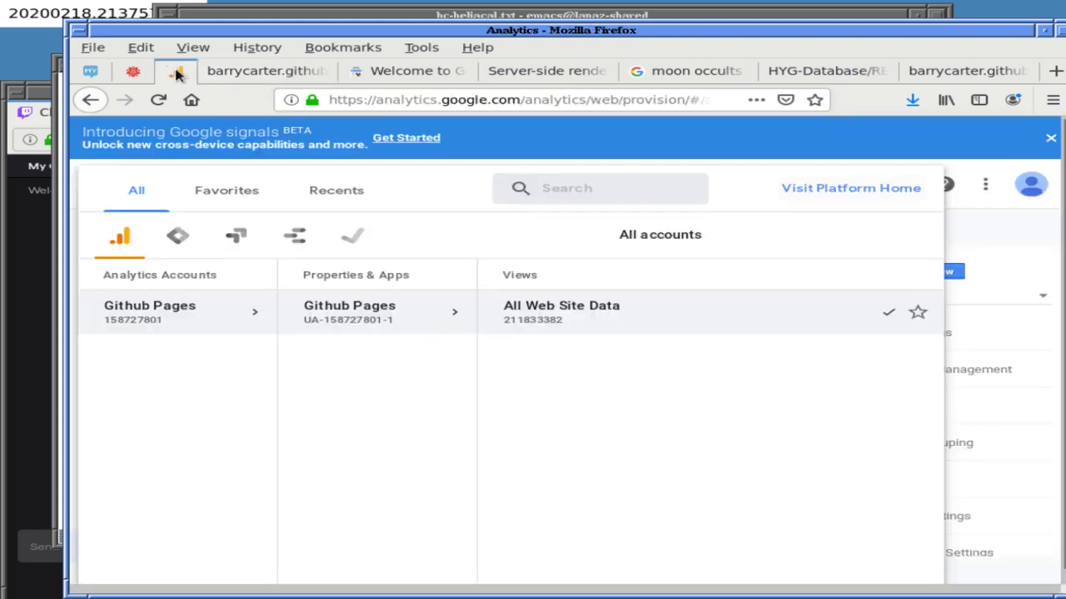
{"action": "left_click", "coordinate": [350, 72]}
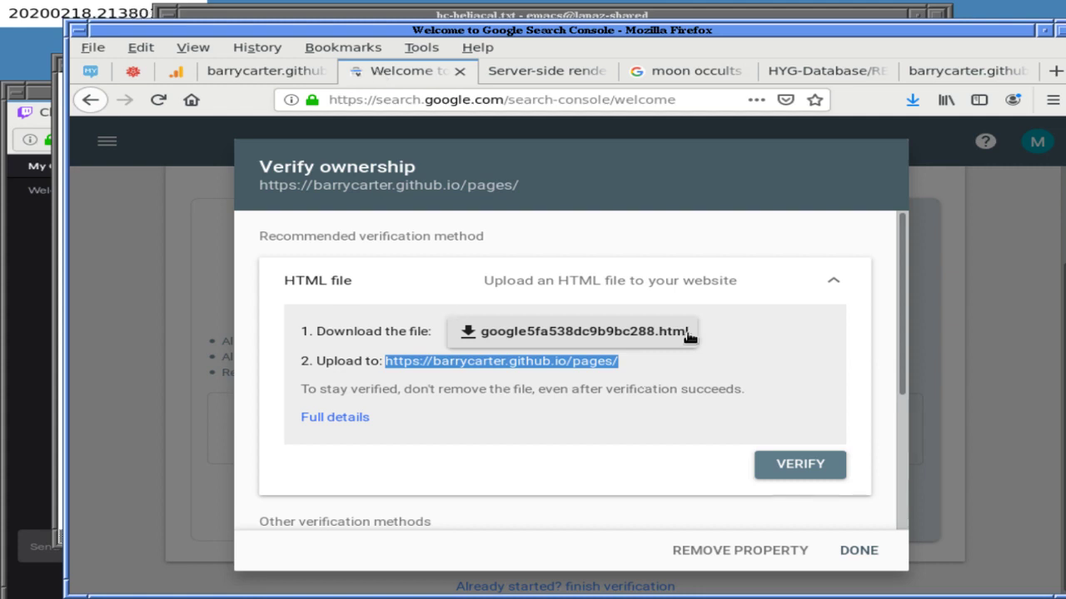
{"action": "left_click", "coordinate": [456, 466]}
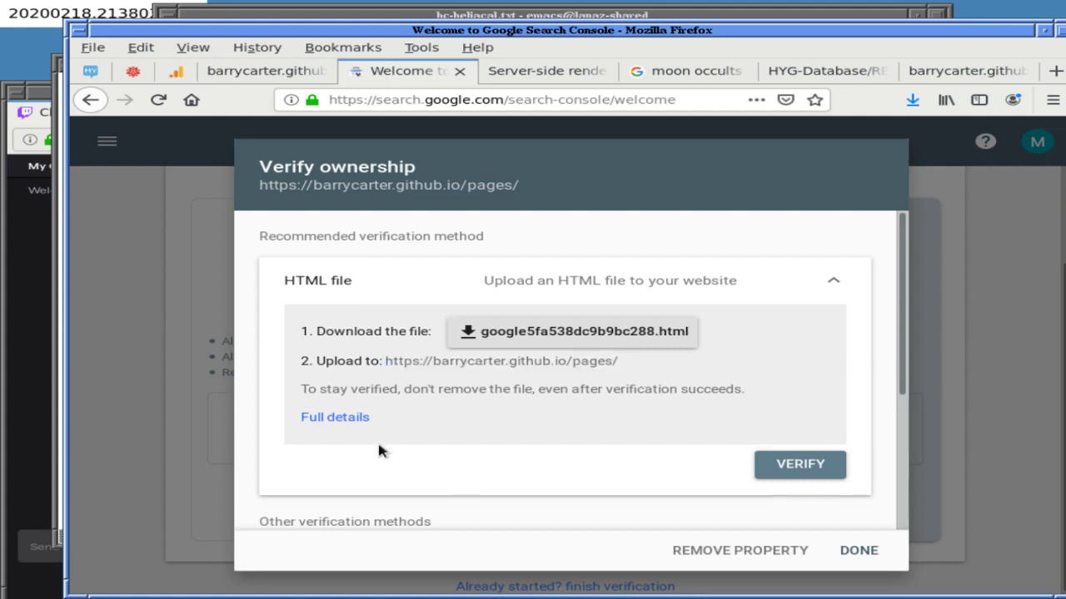
{"action": "left_click", "coordinate": [348, 418]}
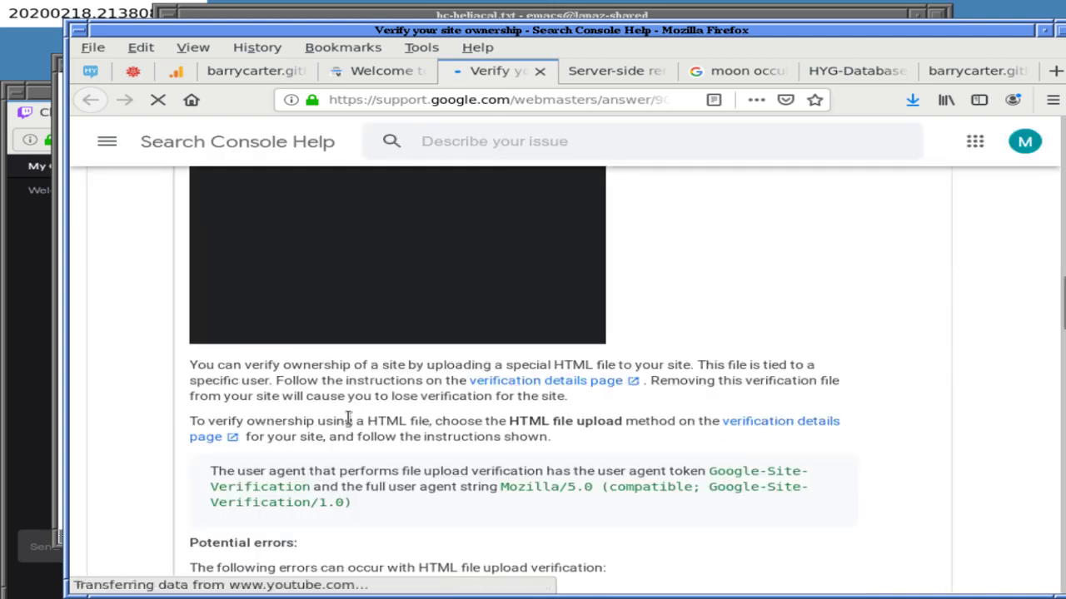
- Read the HTML file help, check the verification file's full address, and retry verification unsuccessfully
{"action": "scroll", "coordinate": [348, 420], "scroll_direction": "down", "scroll_amount": 3}
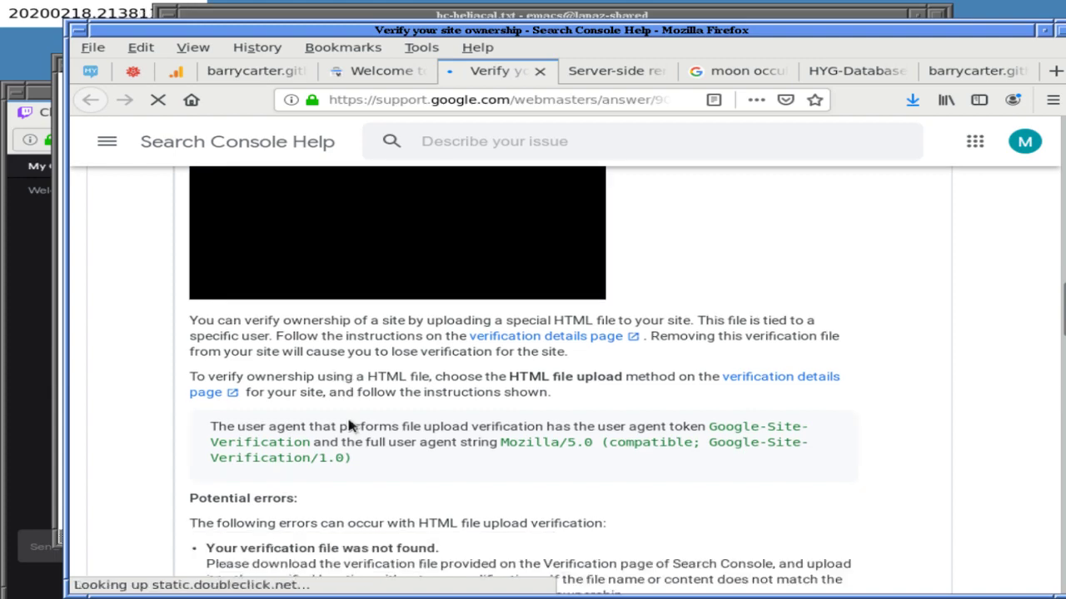
{"action": "scroll", "coordinate": [348, 422], "scroll_direction": "down", "scroll_amount": 2}
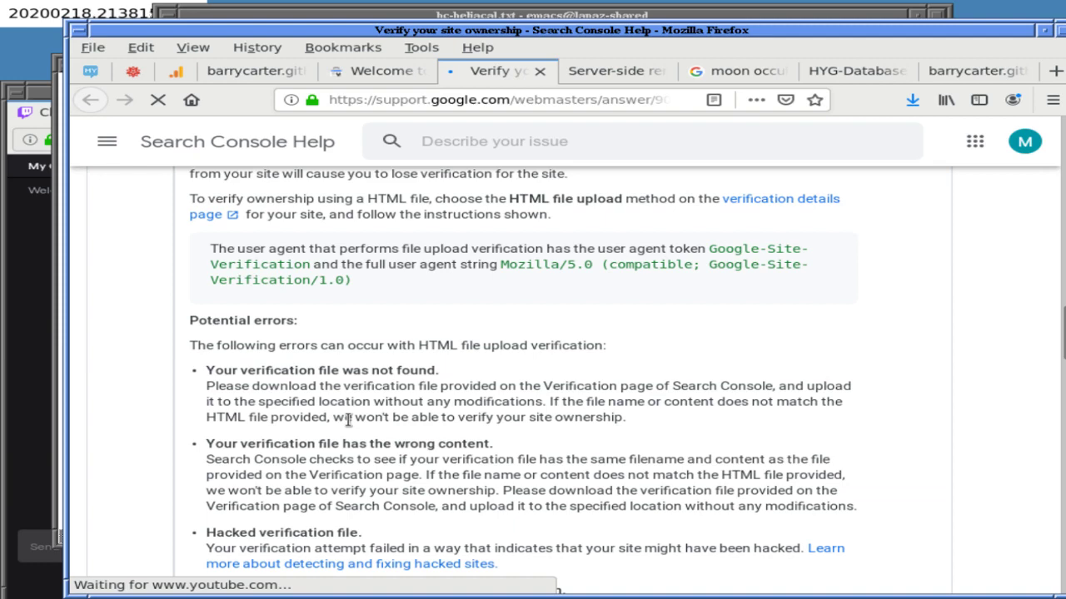
{"action": "scroll", "coordinate": [348, 422], "scroll_direction": "down", "scroll_amount": 1}
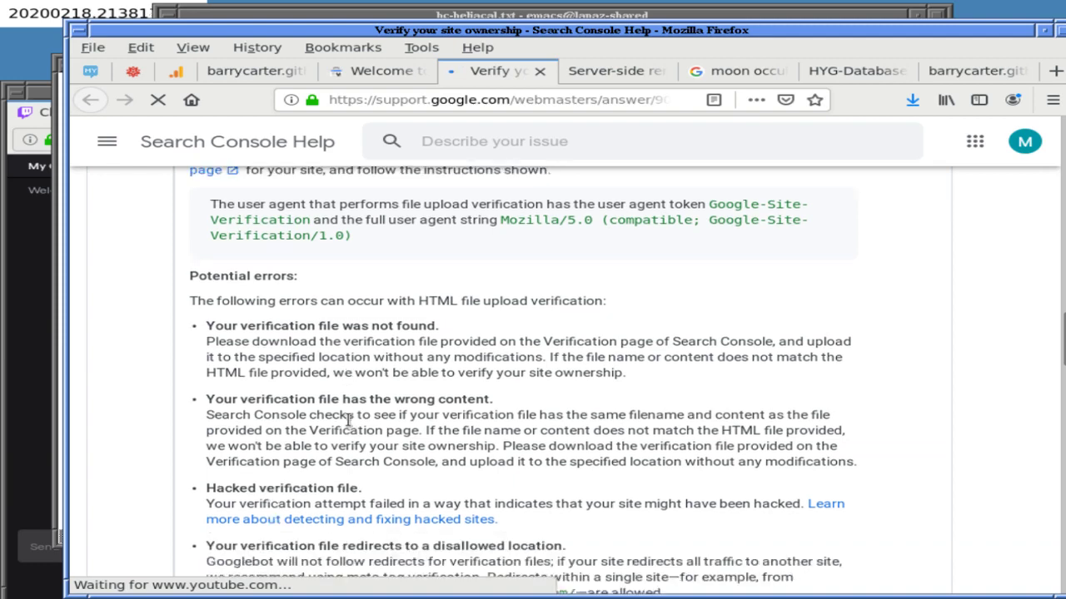
{"action": "scroll", "coordinate": [348, 422], "scroll_direction": "up", "scroll_amount": 7}
{"action": "scroll", "coordinate": [349, 421], "scroll_direction": "down", "scroll_amount": 3}
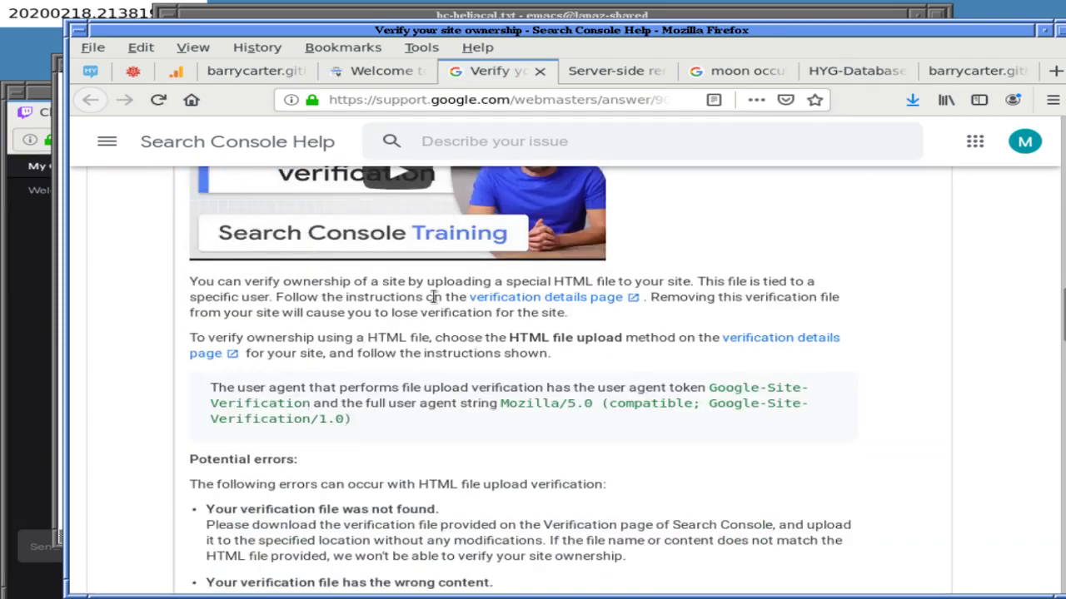
{"action": "left_click", "coordinate": [380, 74]}
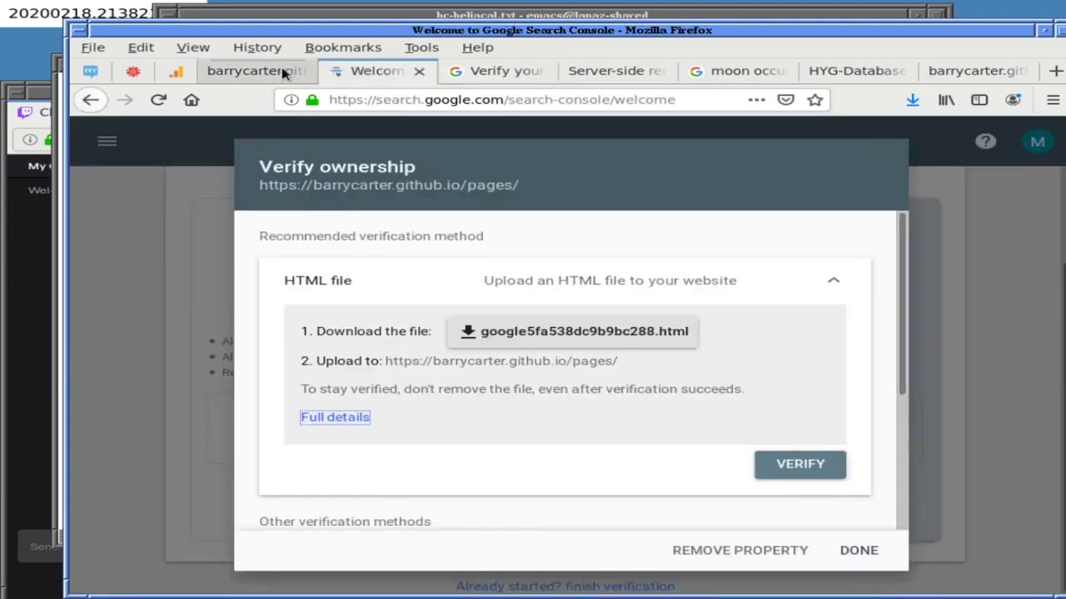
{"action": "left_click", "coordinate": [247, 70]}
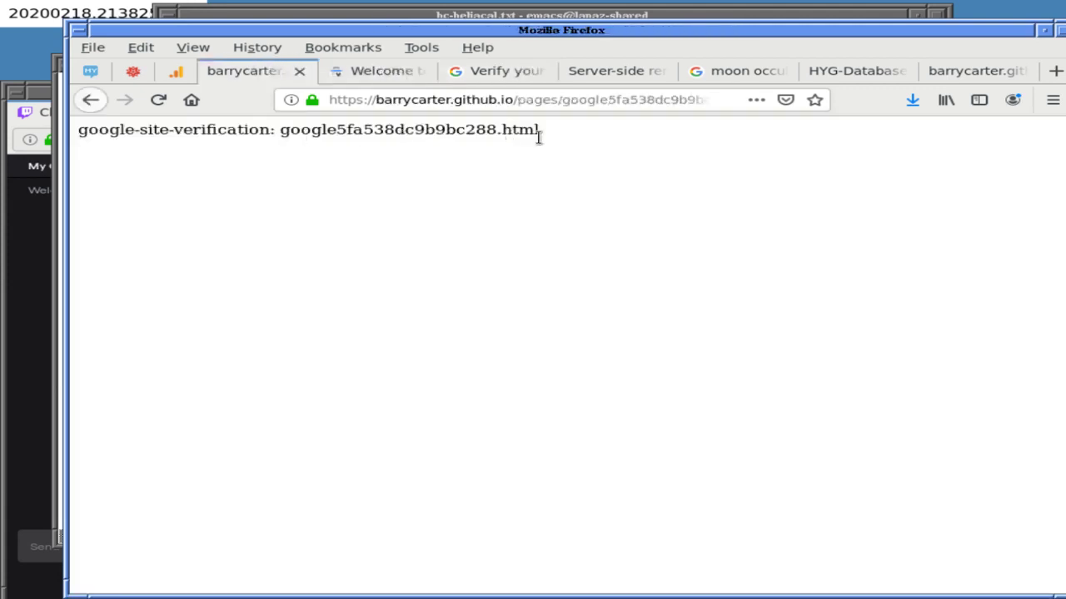
{"action": "left_click", "coordinate": [586, 100]}
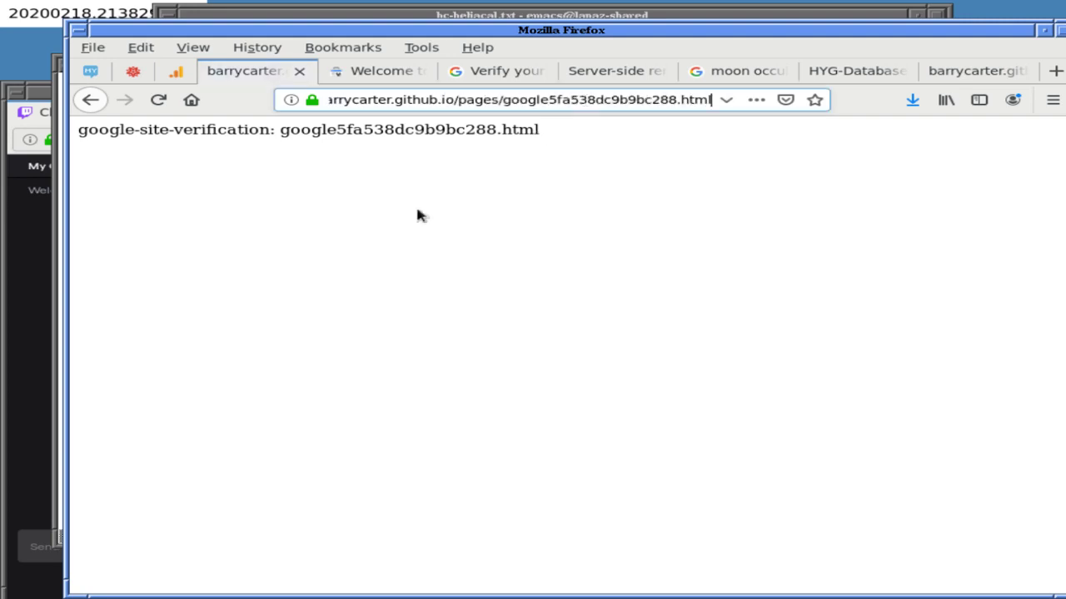
{"action": "left_click", "coordinate": [353, 65]}
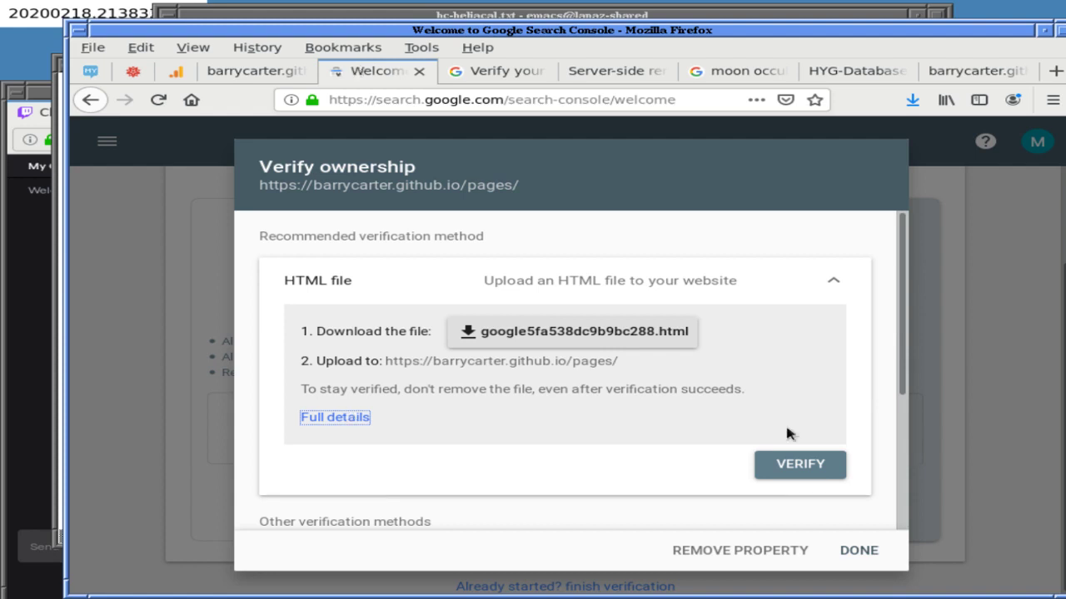
{"action": "left_click", "coordinate": [801, 466]}
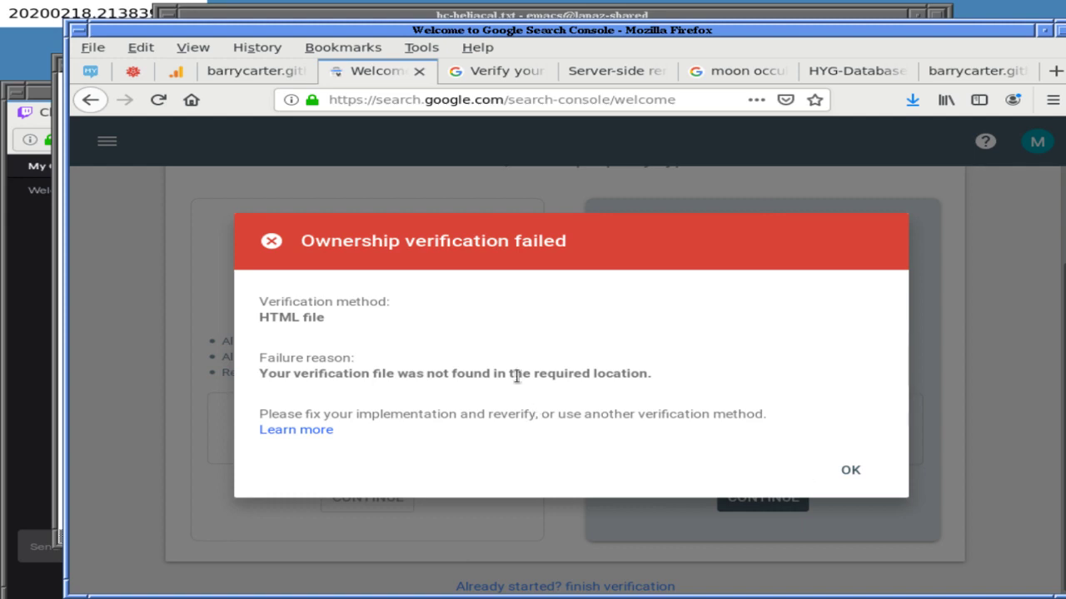
{"action": "left_click", "coordinate": [301, 432]}
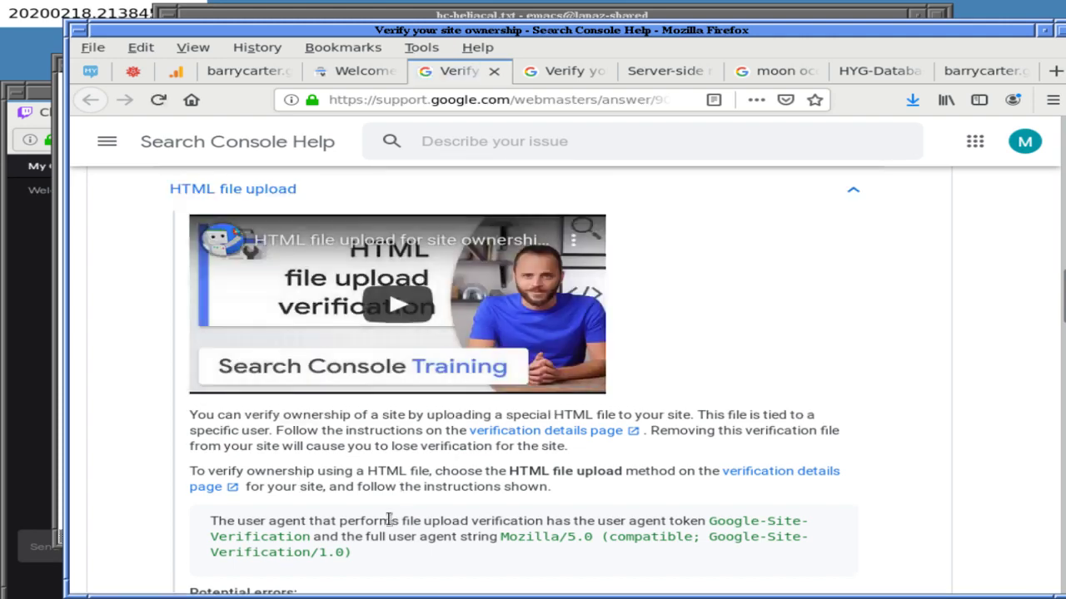
- Read the verification-failure help, then dismiss the 'Ownership verification failed' notice on the Welcome tab
{"action": "scroll", "coordinate": [389, 519], "scroll_direction": "down", "scroll_amount": 4}
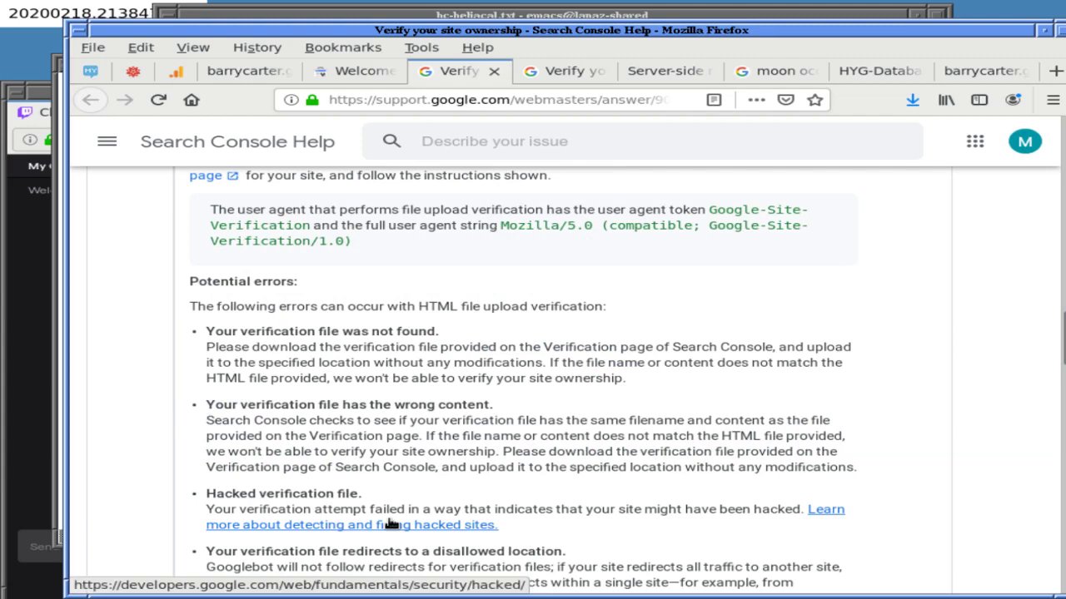
{"action": "scroll", "coordinate": [388, 522], "scroll_direction": "down", "scroll_amount": 3}
{"action": "scroll", "coordinate": [389, 522], "scroll_direction": "down", "scroll_amount": 2}
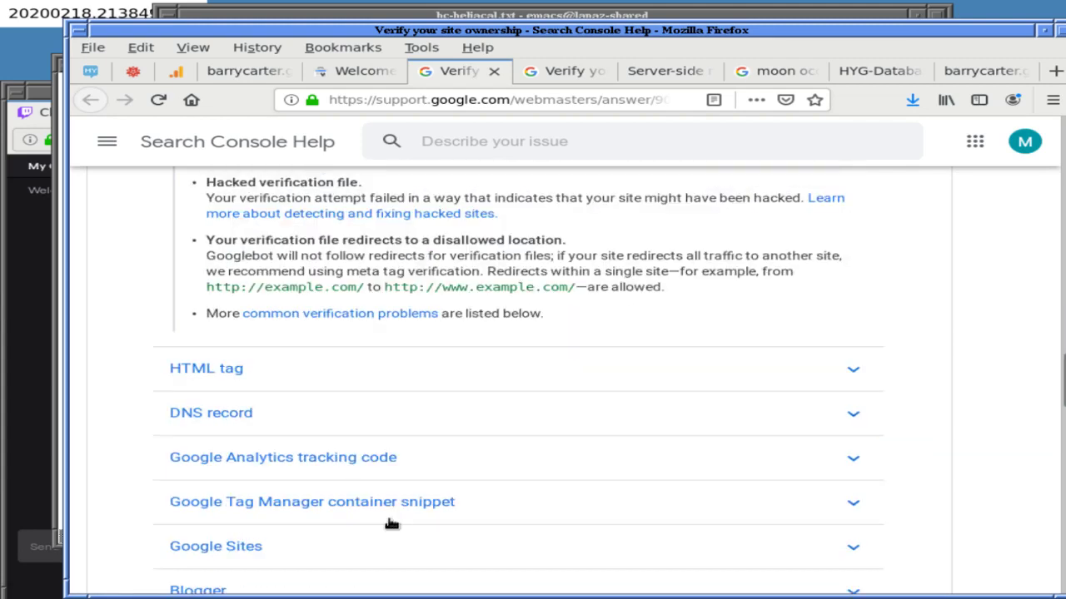
{"action": "scroll", "coordinate": [392, 523], "scroll_direction": "down", "scroll_amount": 3}
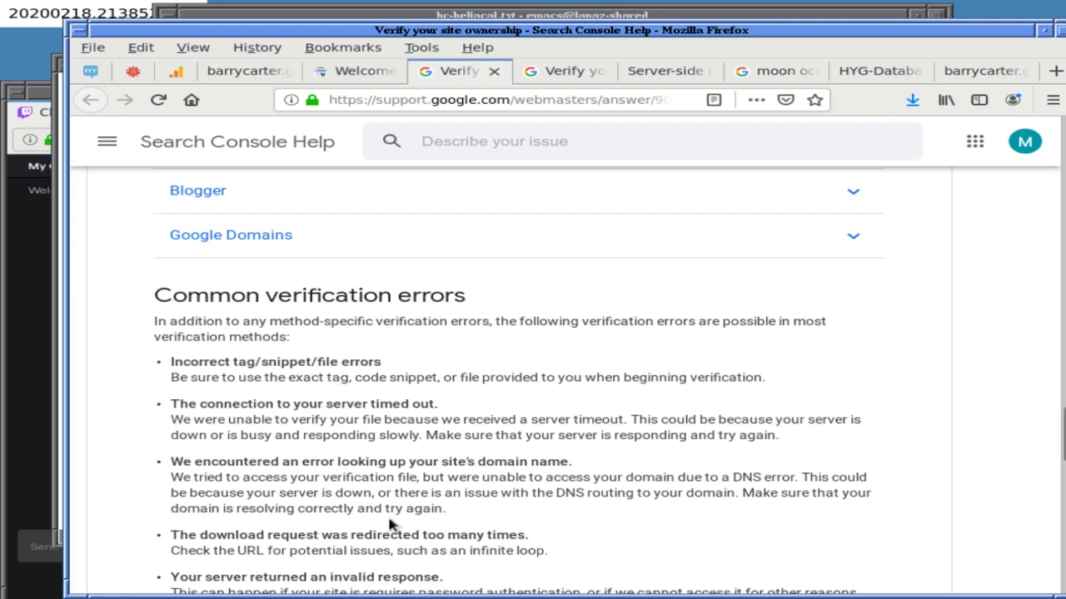
{"action": "scroll", "coordinate": [389, 524], "scroll_direction": "down", "scroll_amount": 1}
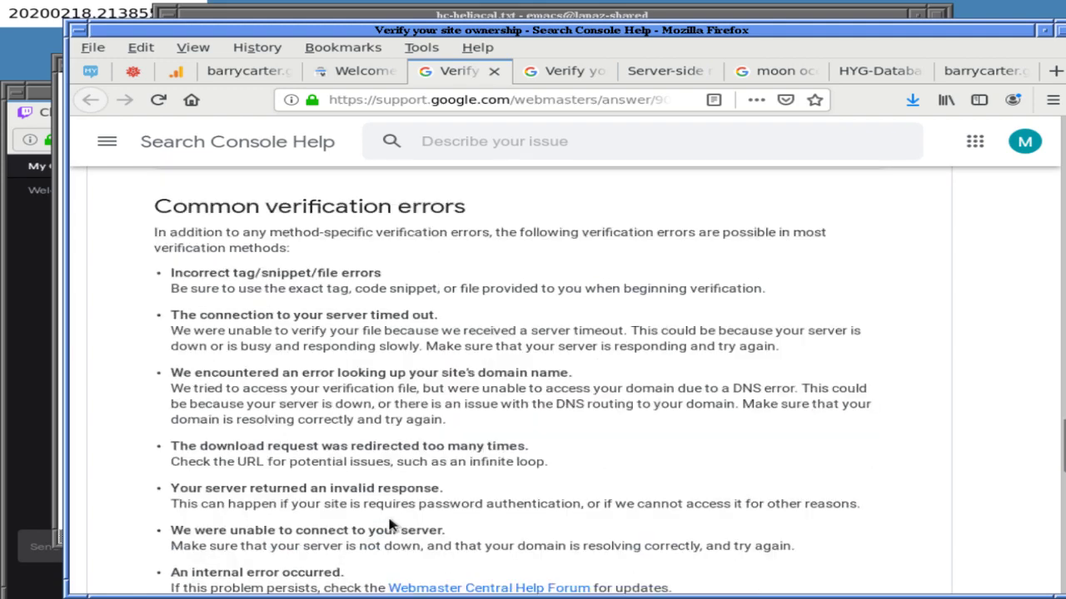
{"action": "scroll", "coordinate": [389, 524], "scroll_direction": "down", "scroll_amount": 1}
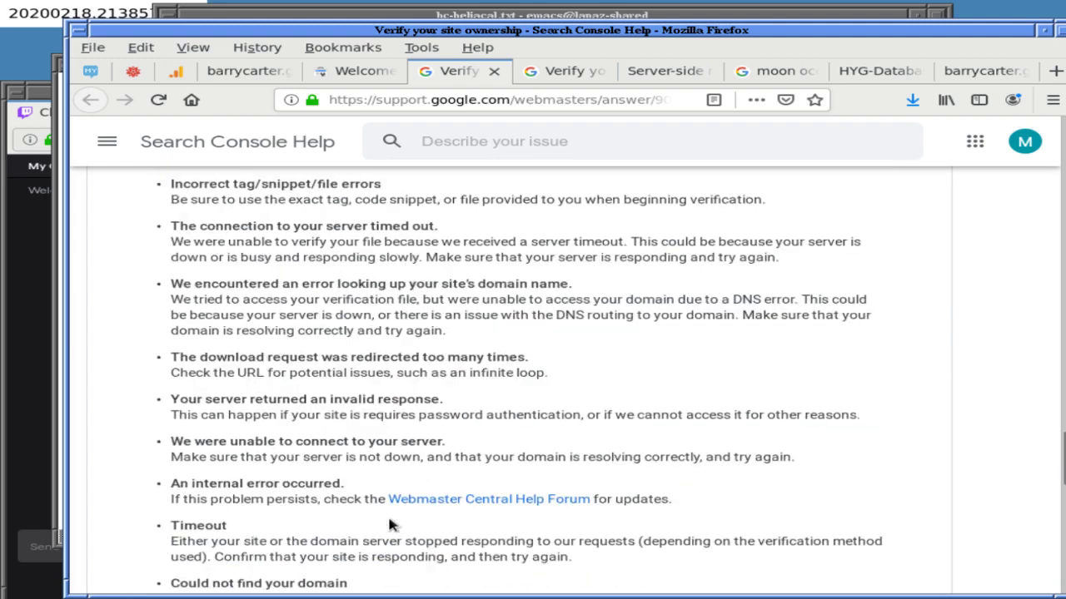
{"action": "scroll", "coordinate": [392, 524], "scroll_direction": "down", "scroll_amount": 2}
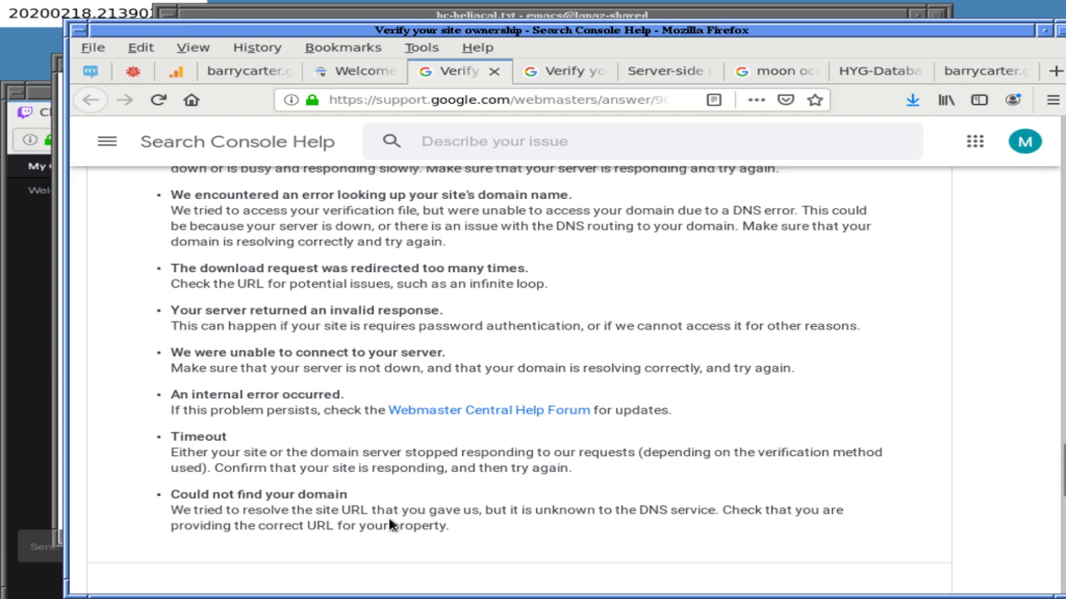
{"action": "scroll", "coordinate": [389, 525], "scroll_direction": "down", "scroll_amount": 2}
{"action": "scroll", "coordinate": [392, 524], "scroll_direction": "down", "scroll_amount": 3}
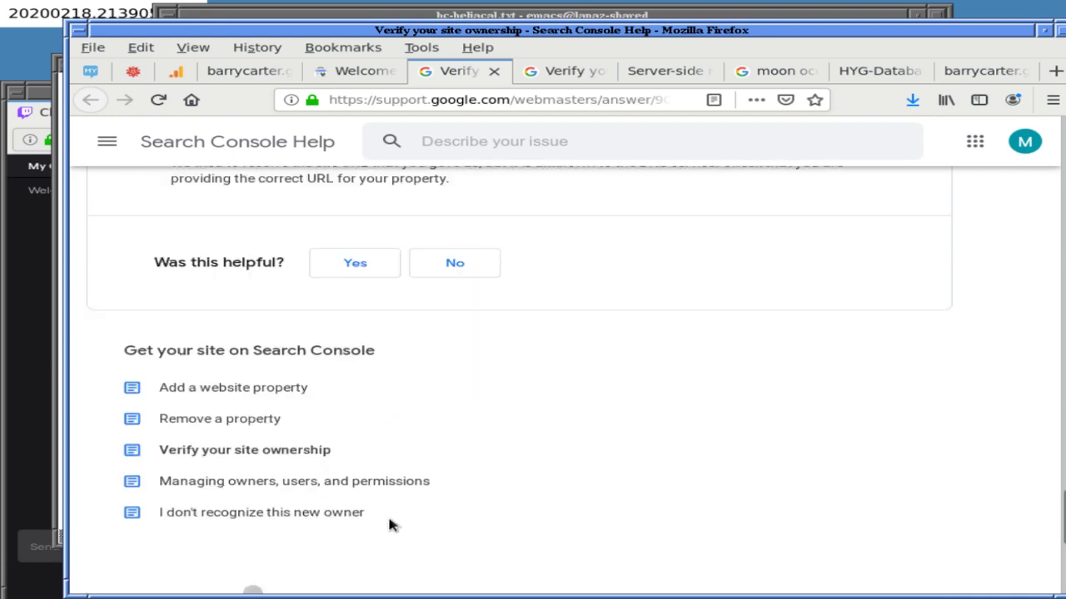
{"action": "scroll", "coordinate": [391, 524], "scroll_direction": "up", "scroll_amount": 1}
{"action": "left_click", "coordinate": [352, 71]}
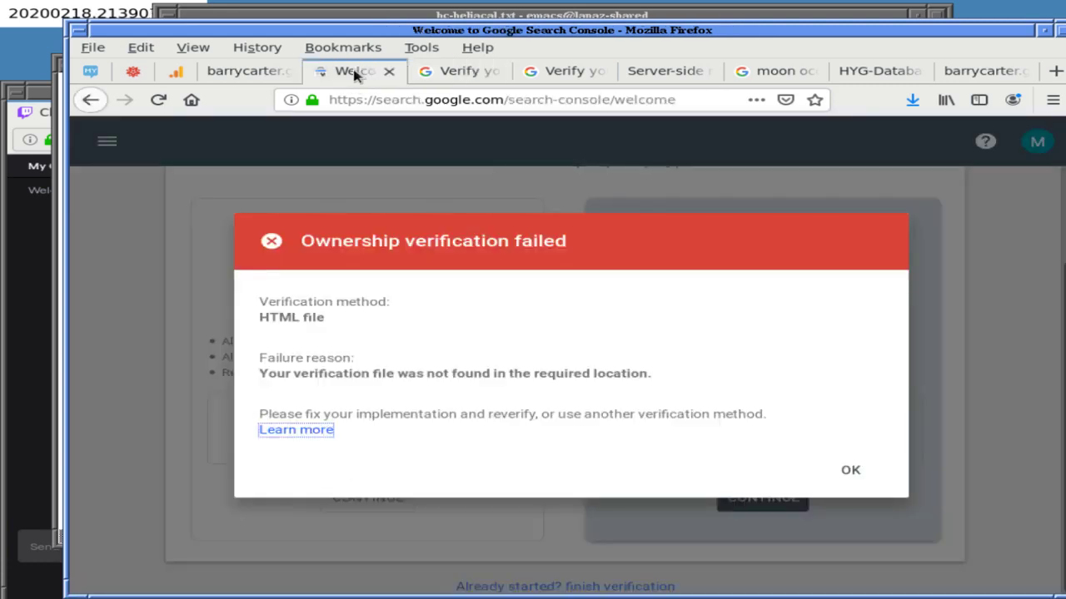
{"action": "left_click", "coordinate": [854, 471]}
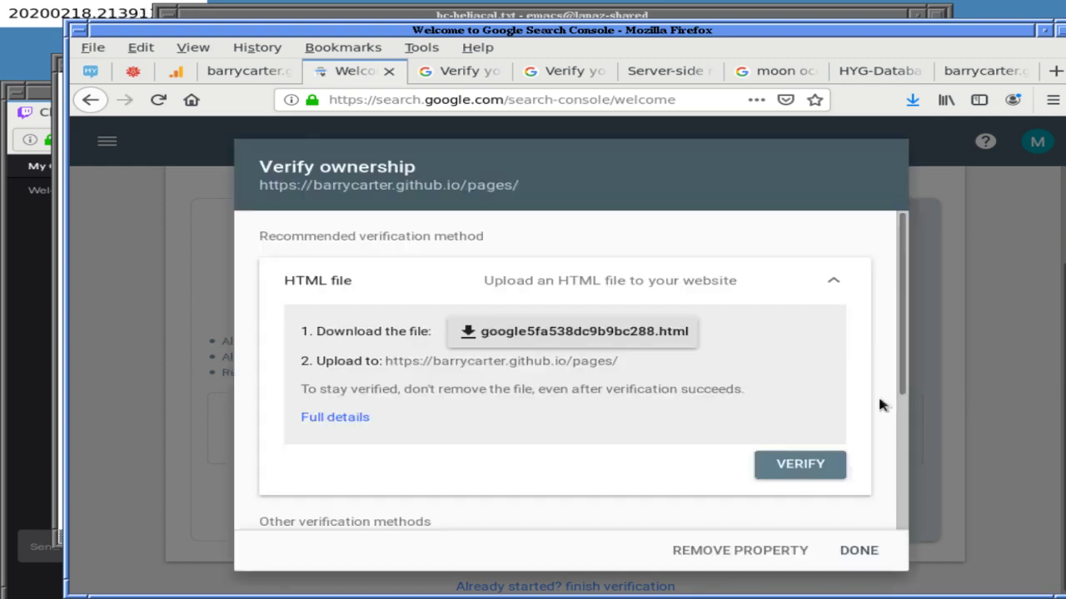
- Expand the HTML tag method, select its google-site-verification meta tag, and switch to Emacs
{"action": "scroll", "coordinate": [876, 456], "scroll_direction": "down", "scroll_amount": 3}
{"action": "scroll", "coordinate": [870, 499], "scroll_direction": "down", "scroll_amount": 1}
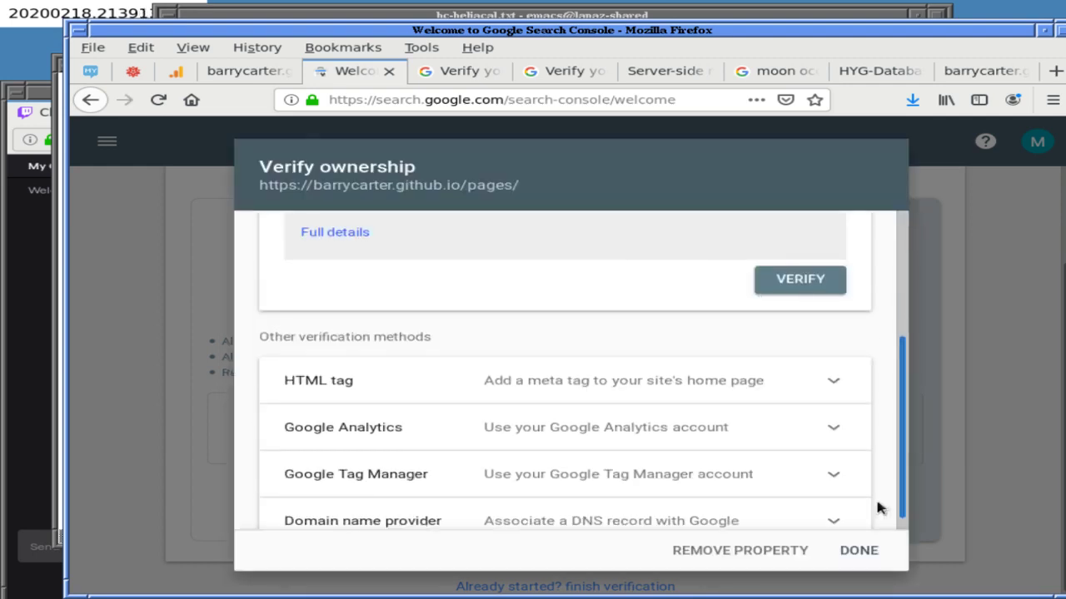
{"action": "scroll", "coordinate": [877, 522], "scroll_direction": "down", "scroll_amount": 1}
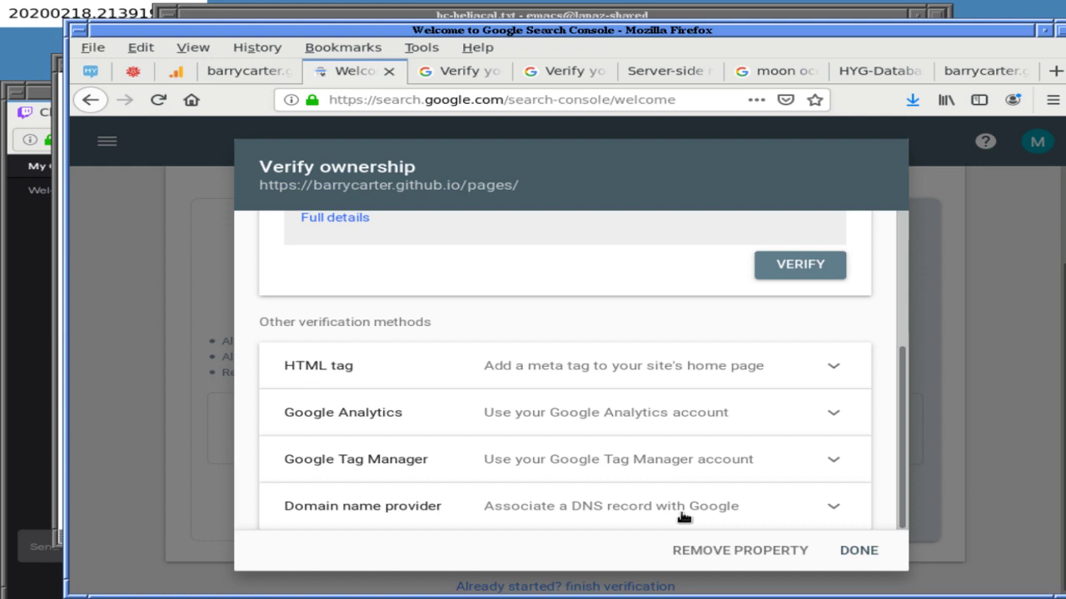
{"action": "left_click", "coordinate": [596, 372]}
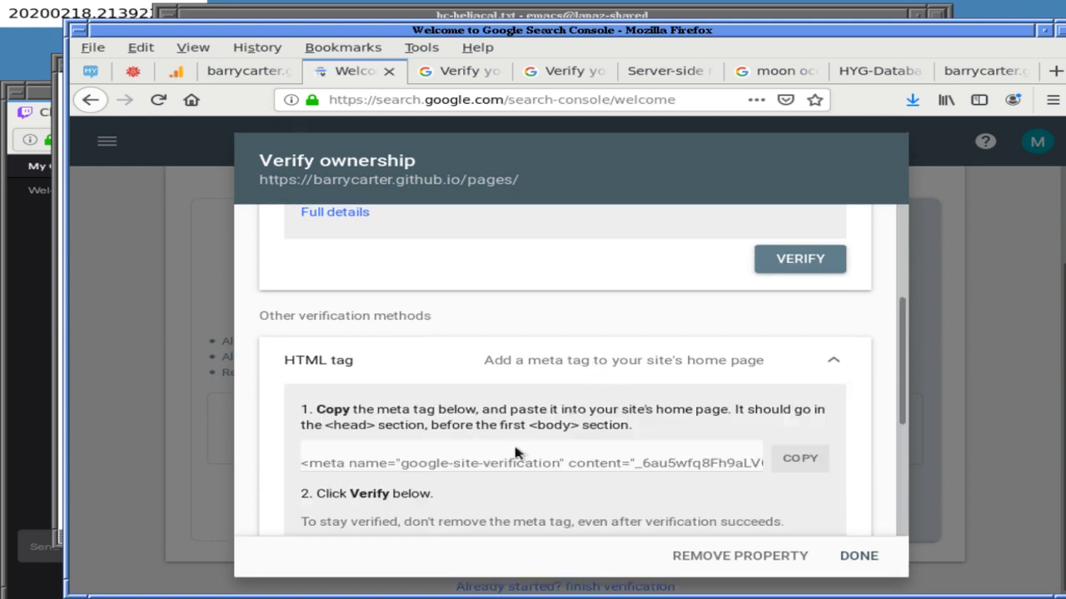
{"action": "left_click", "coordinate": [474, 468]}
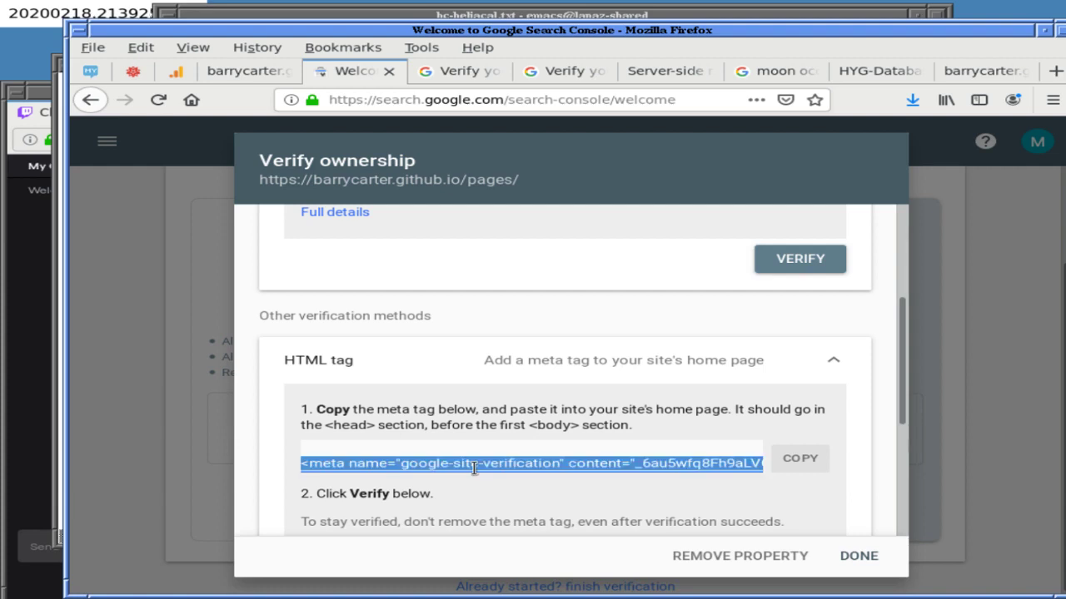
{"action": "left_click", "coordinate": [437, 16]}
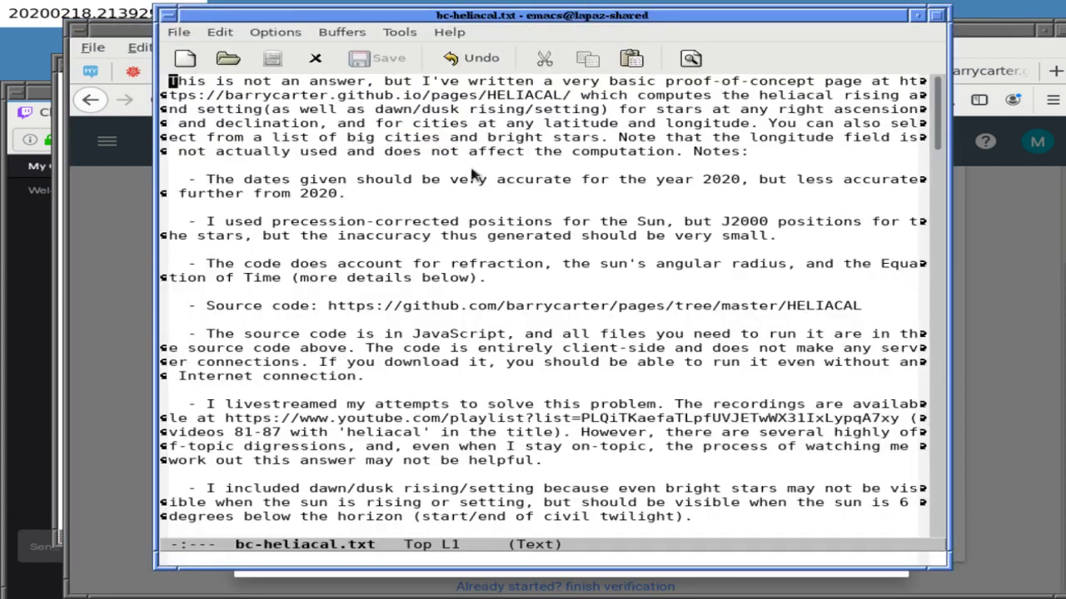
- Open ~/BCGIT-PAGES/pages/index.html, add a <head> holding the pasted meta tag, and save
{"action": "key", "text": "ctrl+x"}
{"action": "key", "text": "ctrl+f"}
{"action": "key", "text": "BackSpace"}
{"action": "key", "text": "BackSpace"}
{"action": "key", "text": "BackSpace"}
{"action": "key", "text": "BackSpace"}
{"action": "key", "text": "BackSpace"}
{"action": "key", "text": "BackSpace"}
{"action": "key", "text": "BackSpace"}
{"action": "key", "text": "BackSpace"}
{"action": "key", "text": "BackSpace"}
{"action": "key", "text": "BackSpace"}
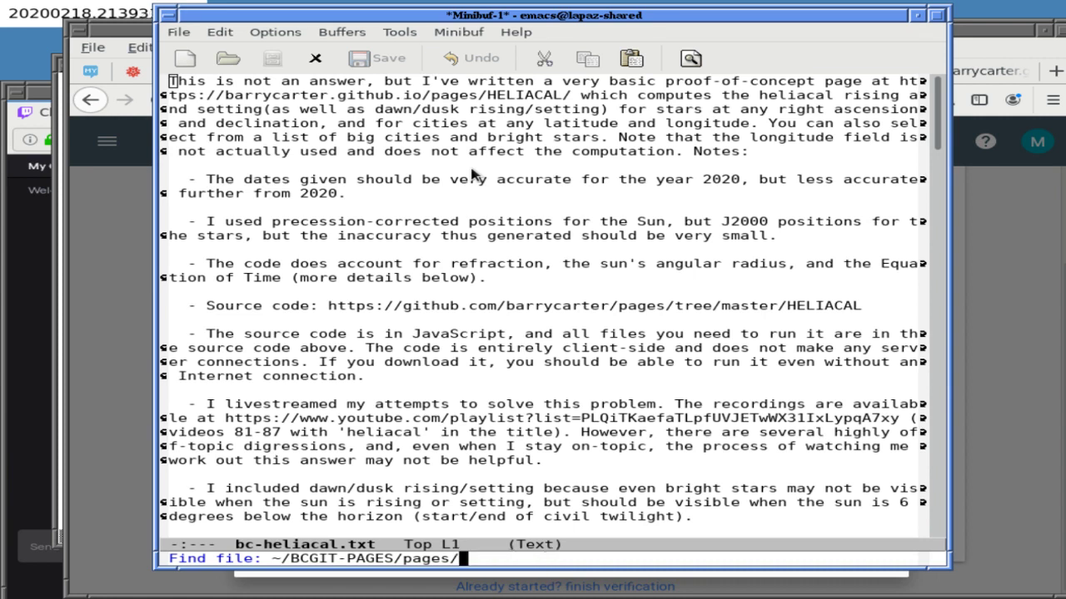
{"action": "type", "text": "/index.html"}
{"action": "key", "text": "Return"}
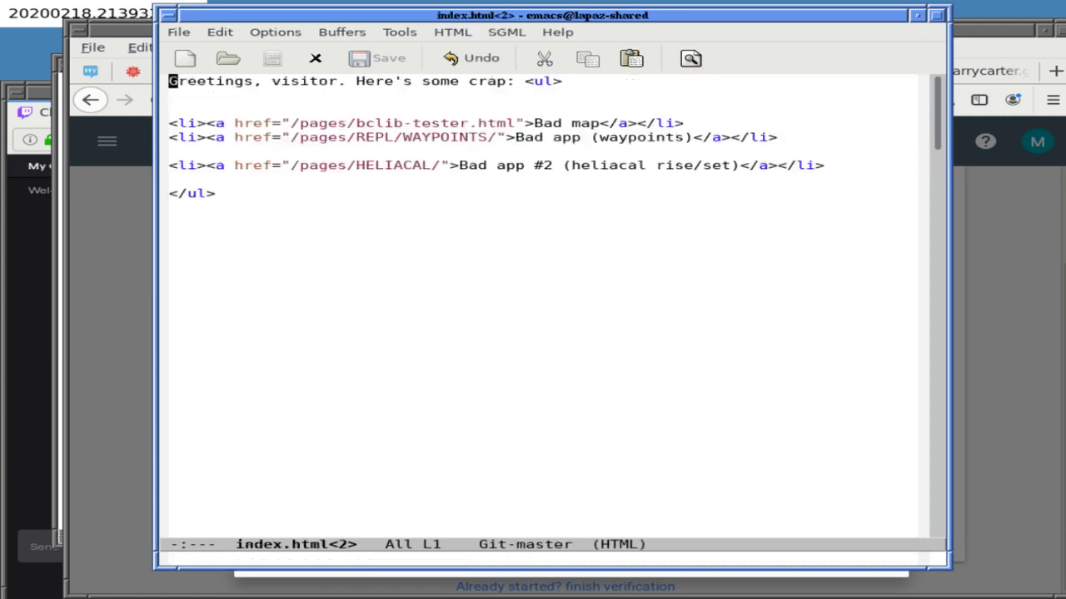
{"action": "key", "text": "Up"}
{"action": "key", "text": "Up"}
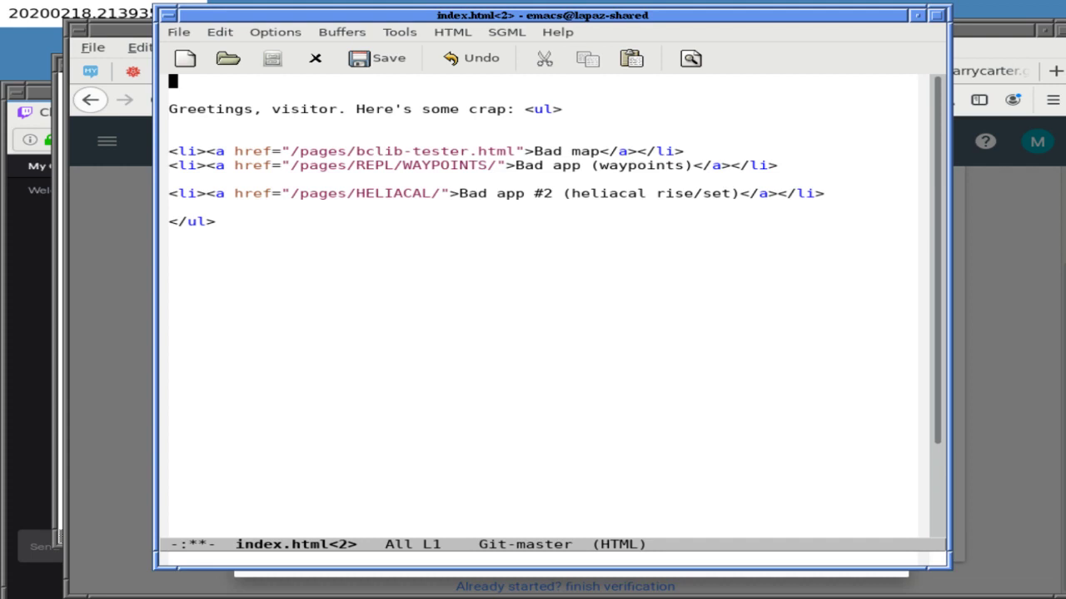
{"action": "type", "text": "<head>"}
{"action": "key", "text": "ctrl+a"}
{"action": "key", "text": "ctrl+e"}
{"action": "key", "text": "ctrl+y"}
{"action": "type", "text": "</head>"}
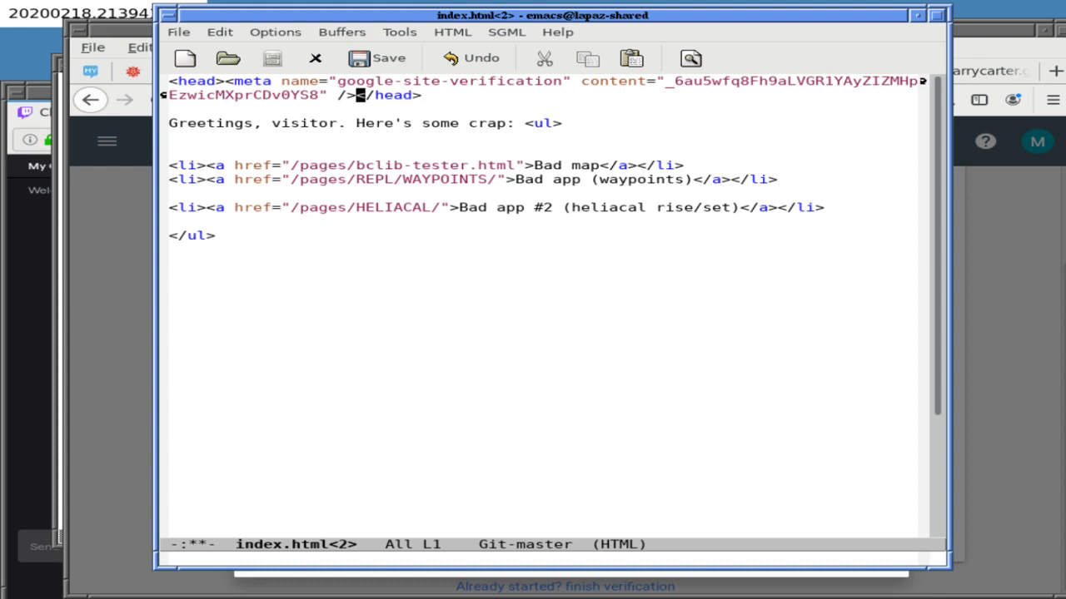
{"action": "key", "text": "Down"}
{"action": "key", "text": "ctrl+x"}
{"action": "key", "text": "ctrl+s"}
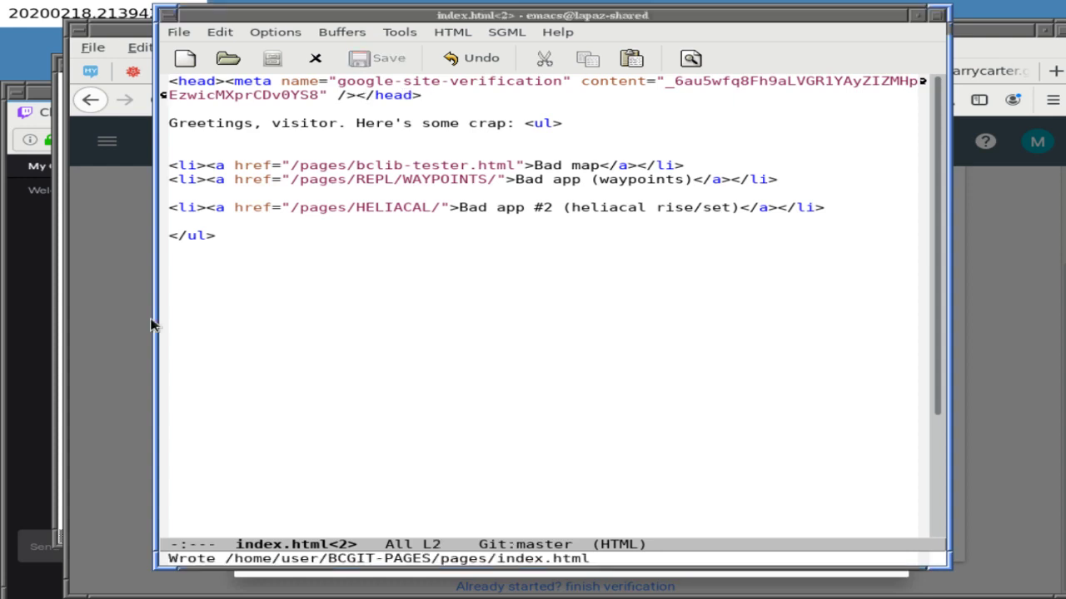
- Wrap the file's content in <body></body> tags and save index.html again
{"action": "left_click", "coordinate": [144, 326]}
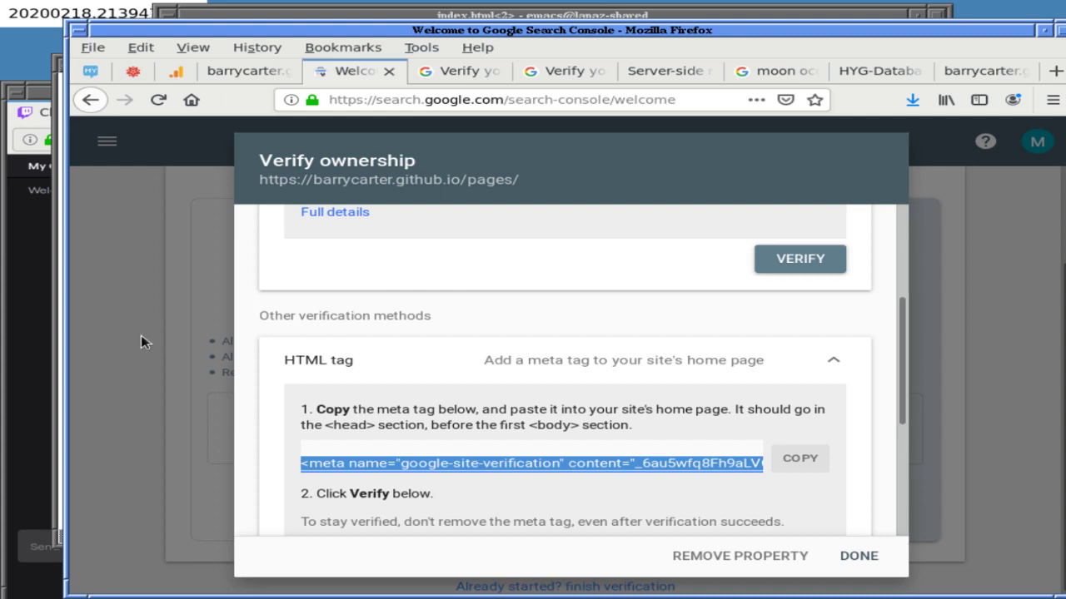
{"action": "left_click", "coordinate": [587, 16]}
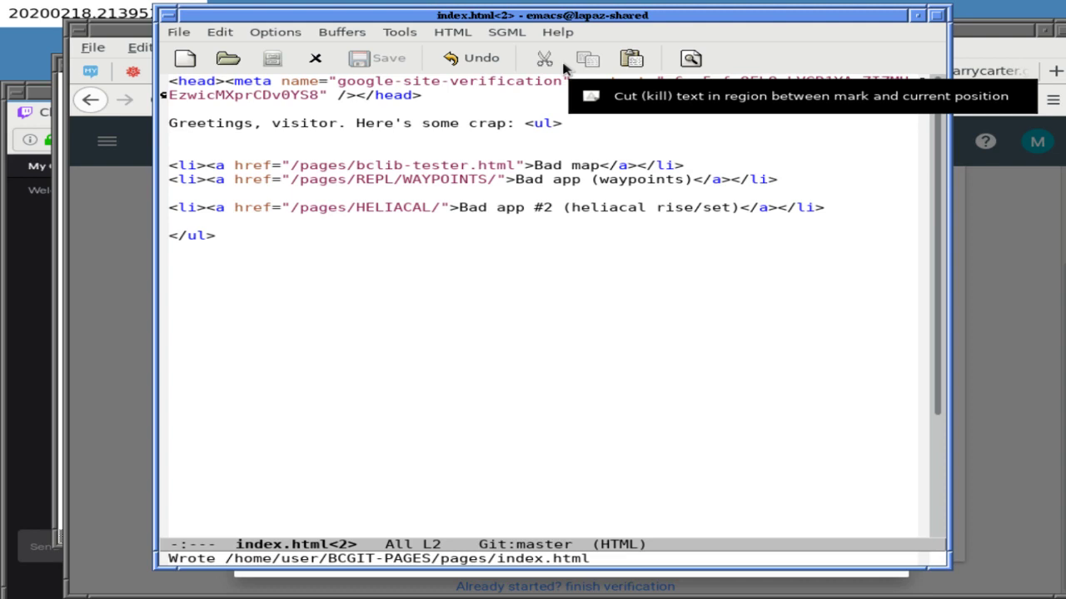
{"action": "key", "text": "Return"}
{"action": "type", "text": "<body>"}
{"action": "key", "text": "alt+greater"}
{"action": "type", "text": "</body>"}
{"action": "key", "text": "Return"}
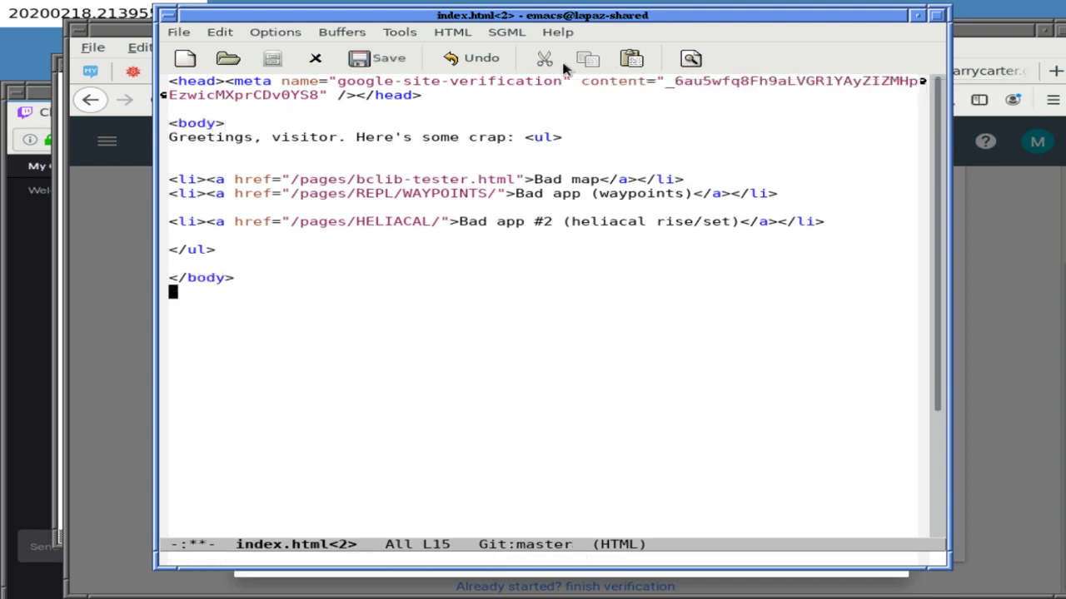
{"action": "key", "text": "ctrl+x"}
{"action": "key", "text": "ctrl+s"}
{"action": "left_click", "coordinate": [743, 587]}
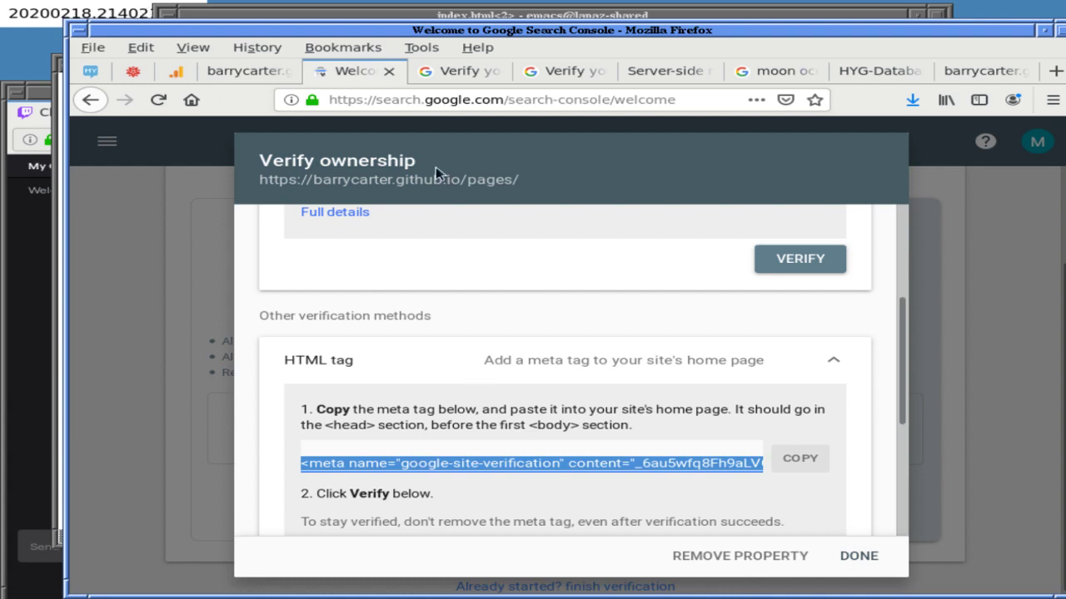
- Load the site's pages/ address in place of the verification file and view its source
{"action": "left_click", "coordinate": [267, 72]}
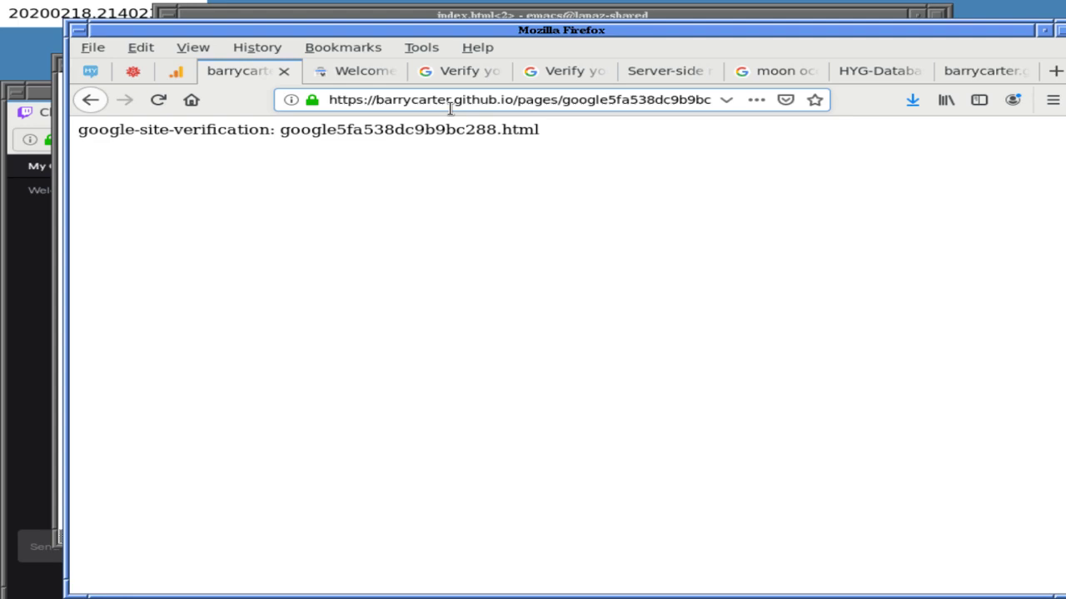
{"action": "left_click_drag", "start_coordinate": [563, 100], "coordinate": [787, 211]}
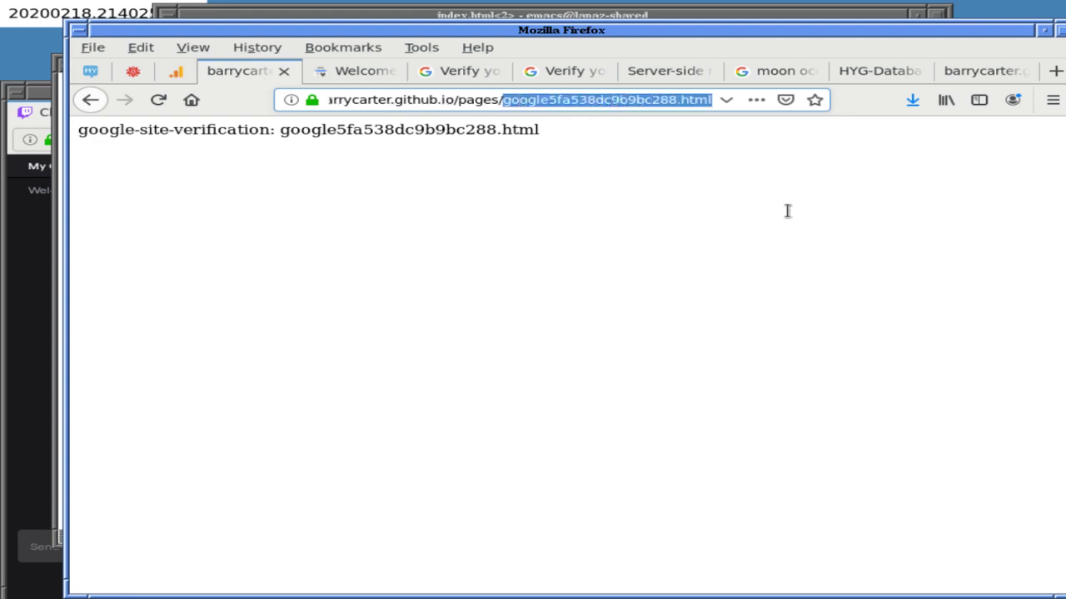
{"action": "key", "text": "BackSpace"}
{"action": "key", "text": "Return"}
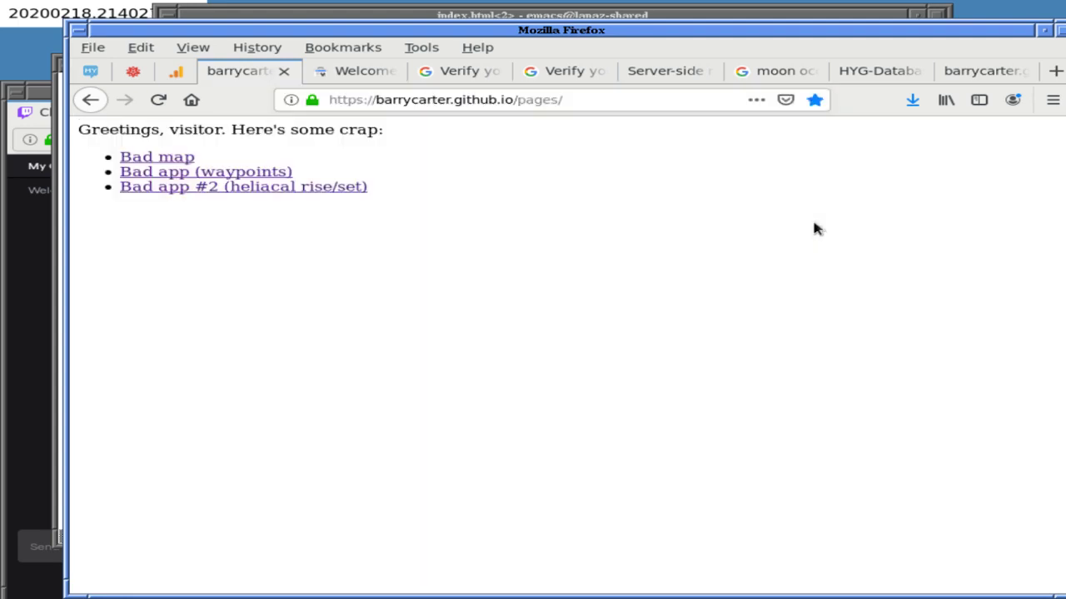
{"action": "key", "text": "ctrl+u"}
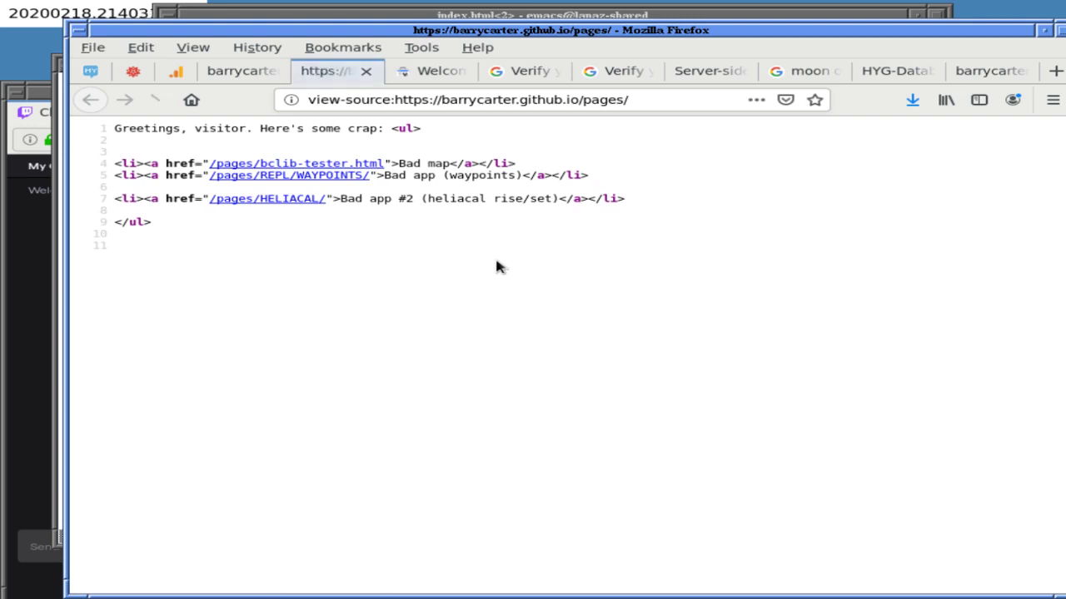
{"action": "key", "text": "ctrl+w"}
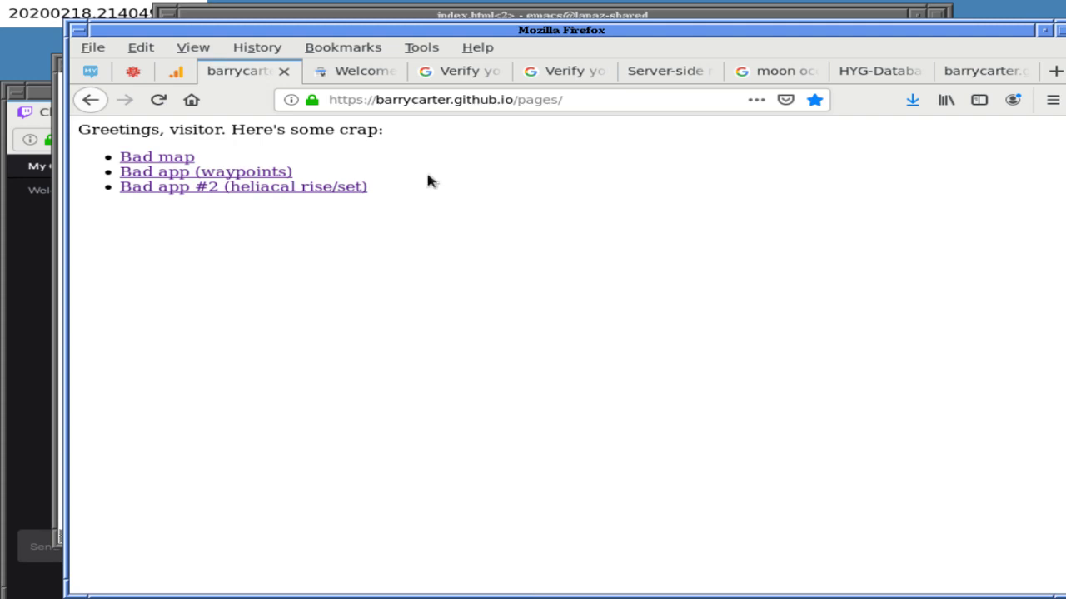
{"action": "key", "text": "ctrl+u"}
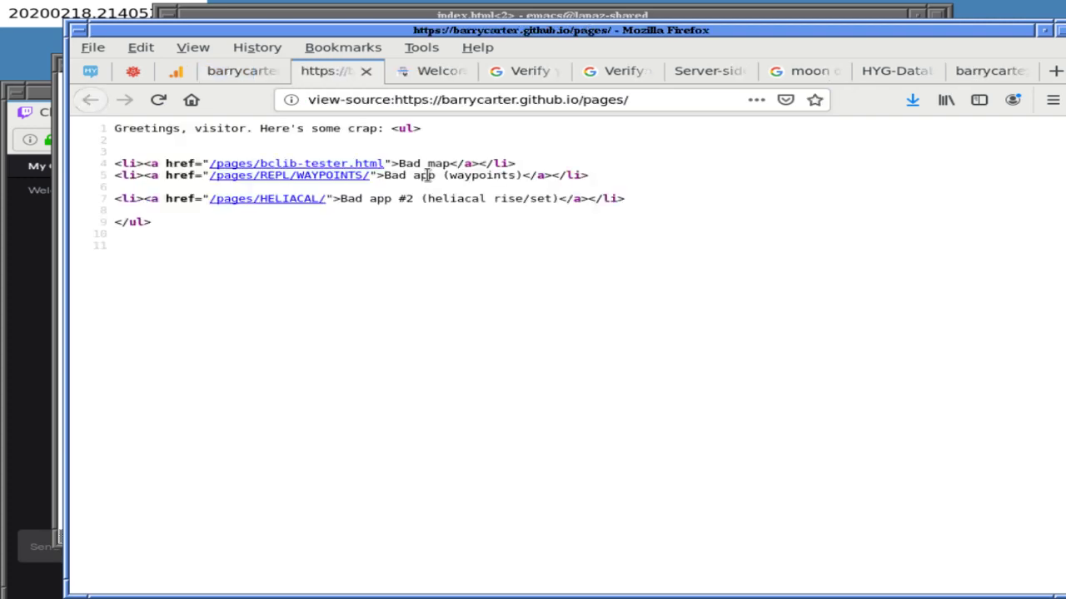
{"action": "key", "text": "ctrl+w"}
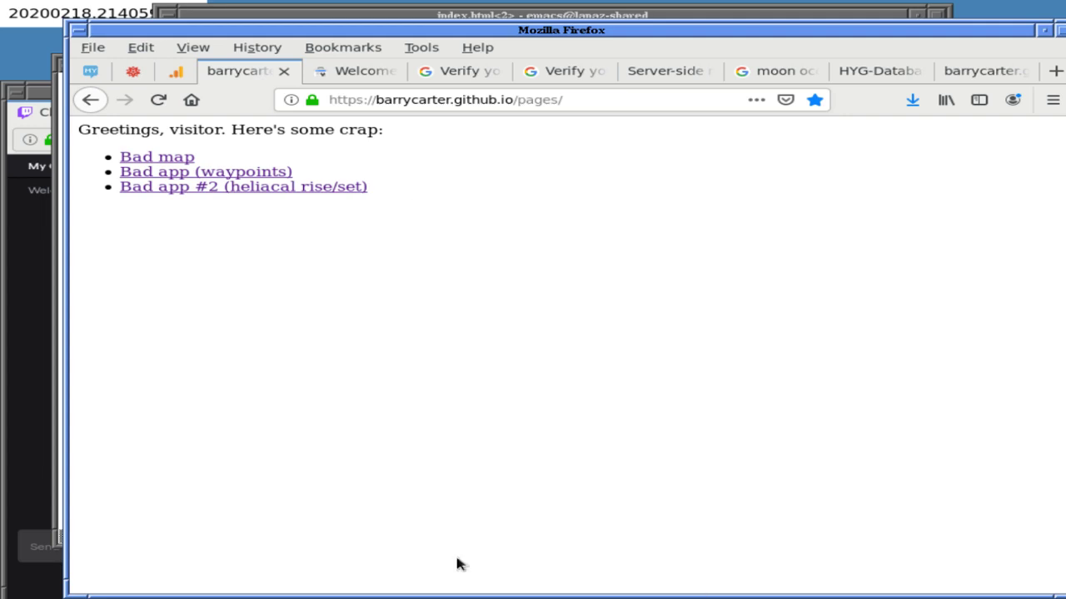
- Load pages/index.html directly and check its HTML source
{"action": "left_click", "coordinate": [571, 101]}
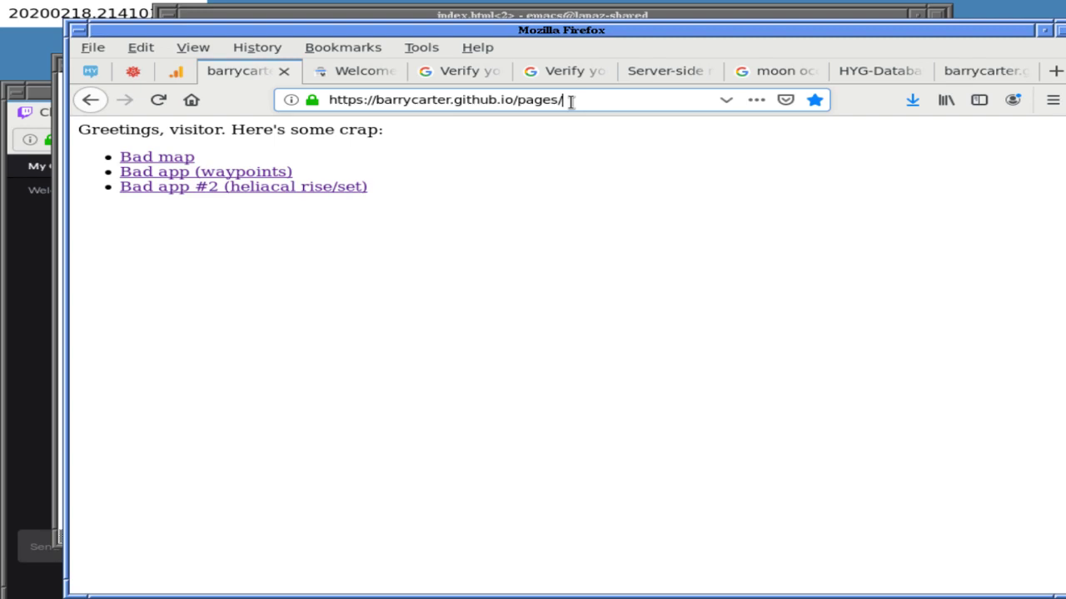
{"action": "type", "text": "nd"}
{"action": "key", "text": "BackSpace"}
{"action": "key", "text": "BackSpace"}
{"action": "type", "text": "index.html"}
{"action": "key", "text": "Return"}
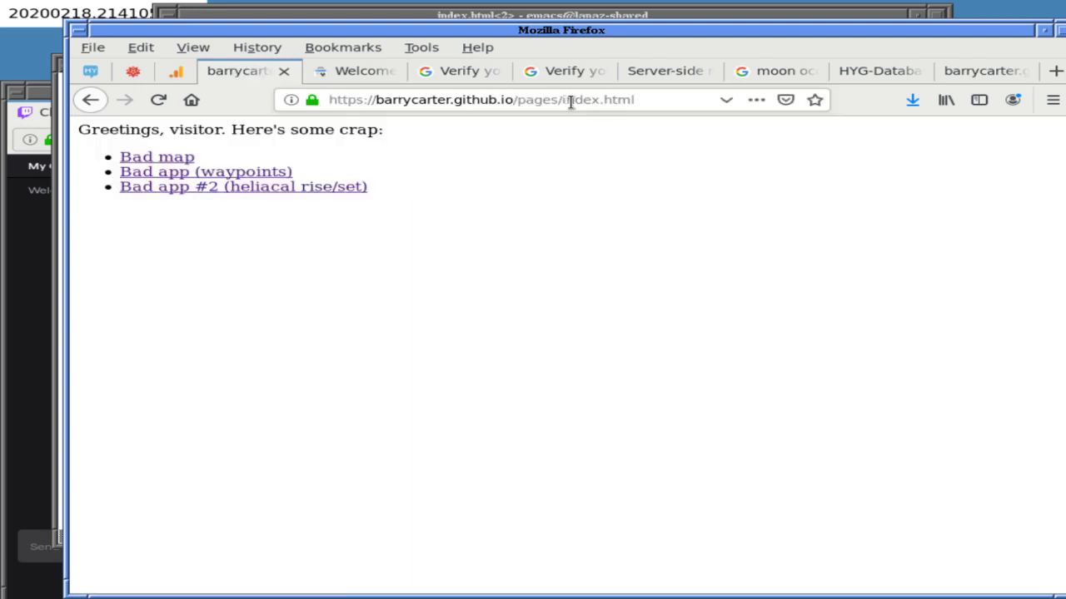
{"action": "key", "text": "ctrl+u"}
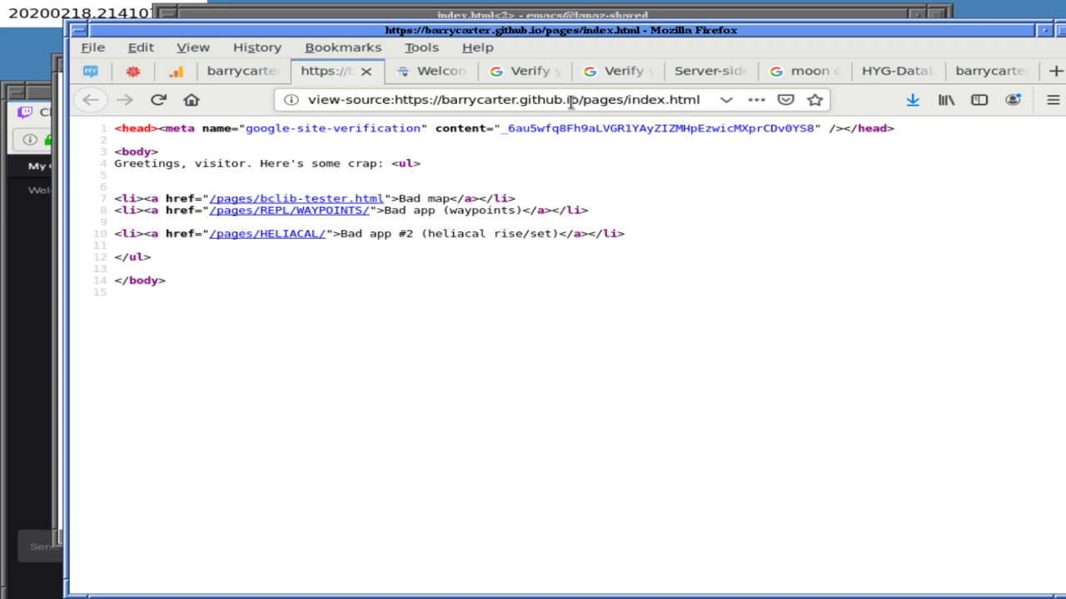
{"action": "key", "text": "ctrl+w"}
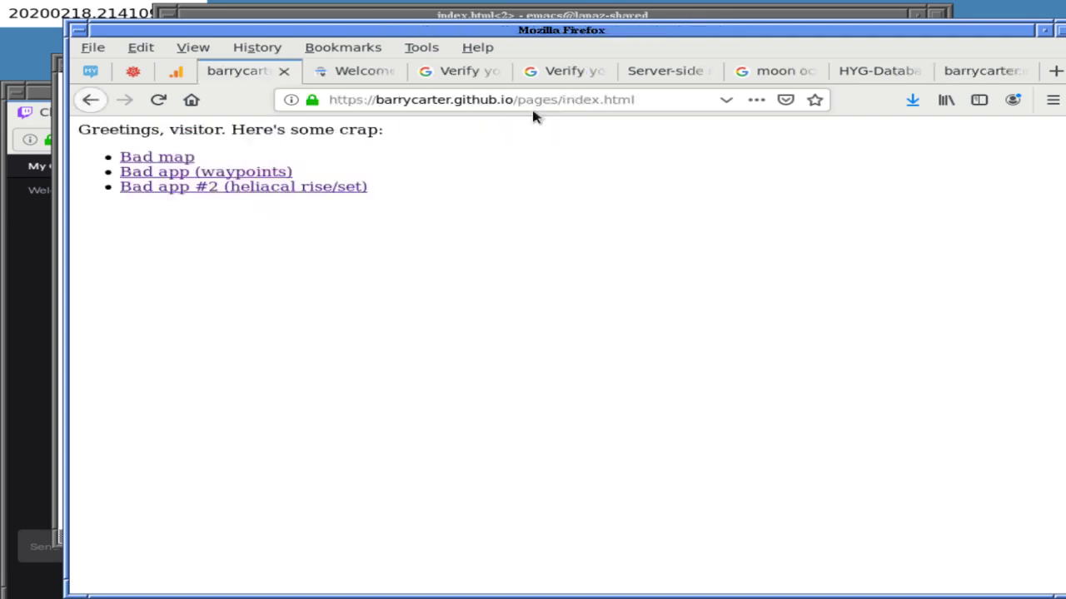
- Return to pages/, reload it, and confirm the source shows the google-site-verification meta tag
{"action": "left_click_drag", "start_coordinate": [562, 100], "coordinate": [664, 112]}
{"action": "key", "text": "BackSpace"}
{"action": "key", "text": "Return"}
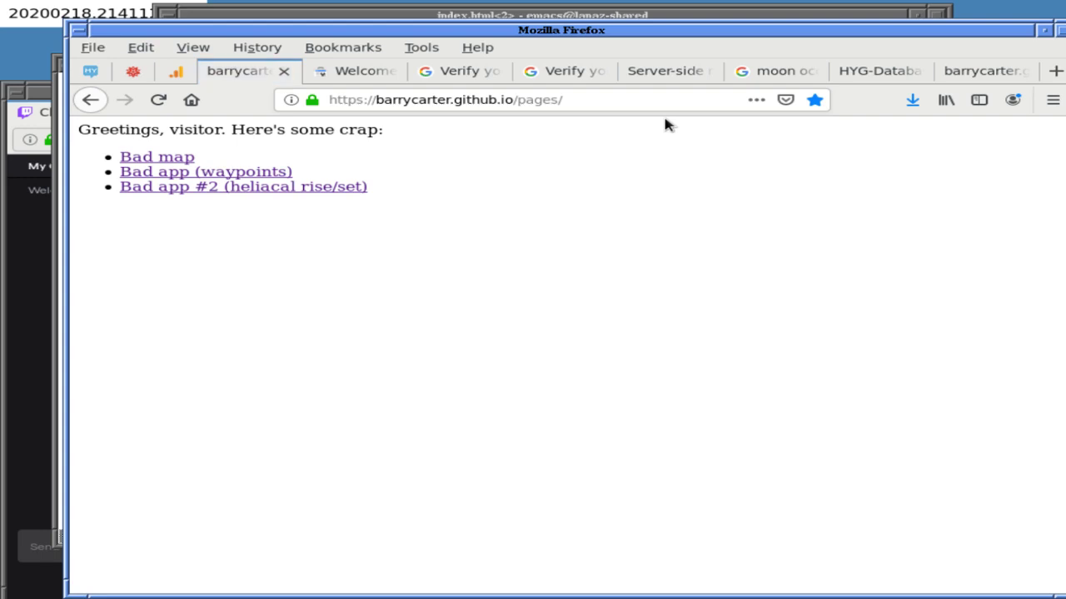
{"action": "key", "text": "ctrl+u"}
{"action": "key", "text": "ctrl+w"}
{"action": "key", "text": "ctrl+r"}
{"action": "key", "text": "ctrl+u"}
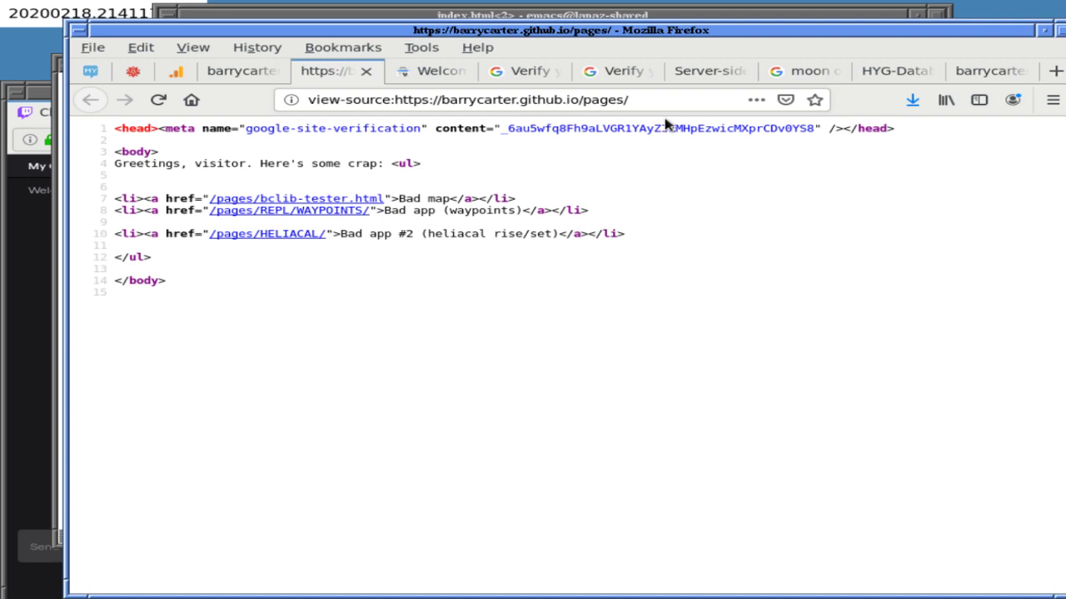
{"action": "key", "text": "ctrl+w"}
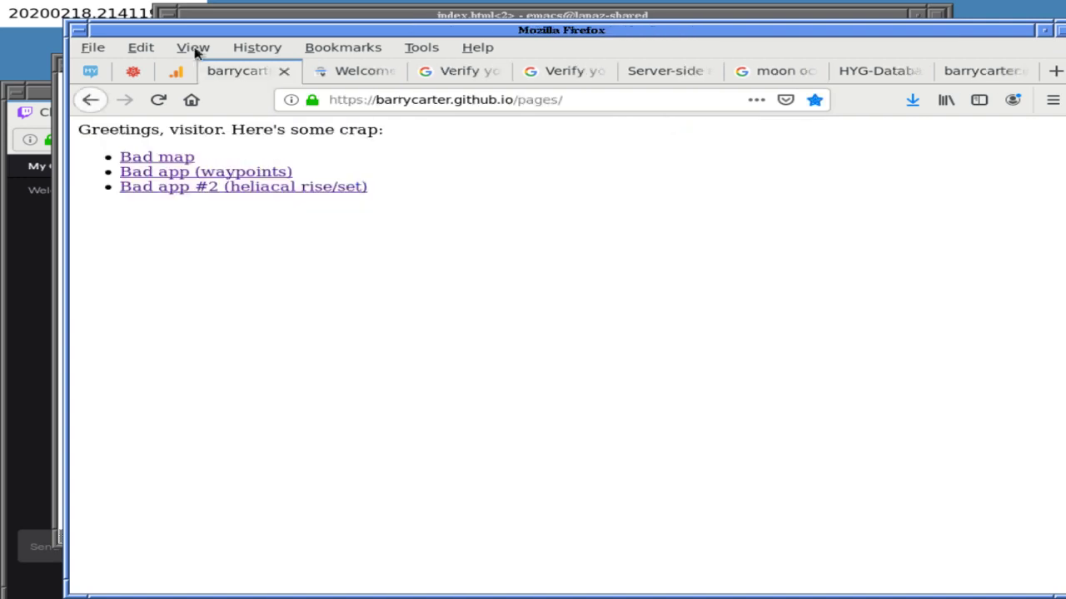
- Close the Google Analytics tab and pin the Search Console Welcome tab
{"action": "left_click", "coordinate": [176, 70]}
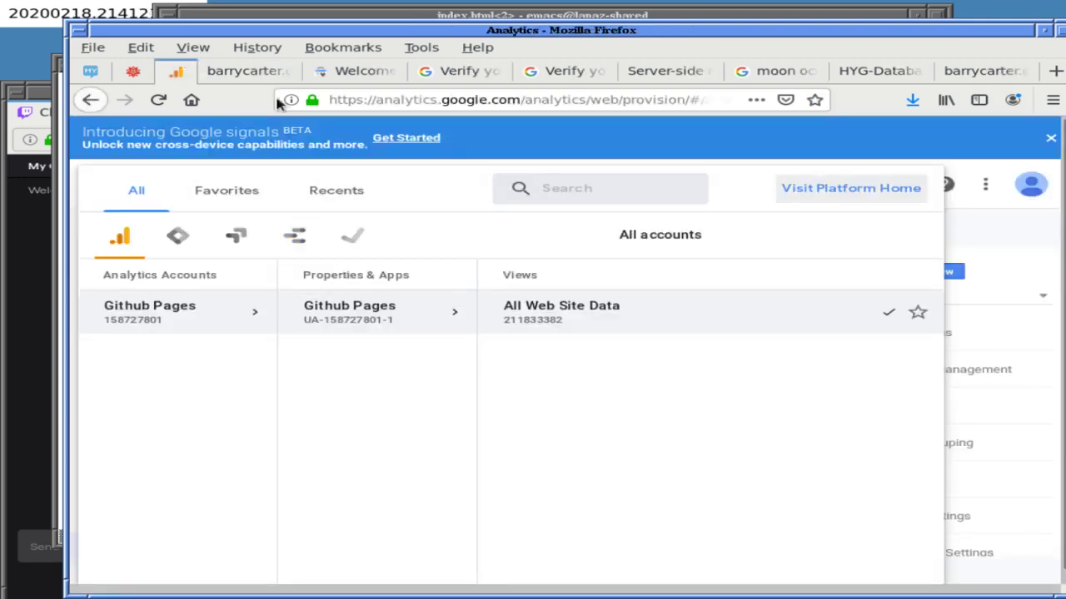
{"action": "key", "text": "ctrl+w"}
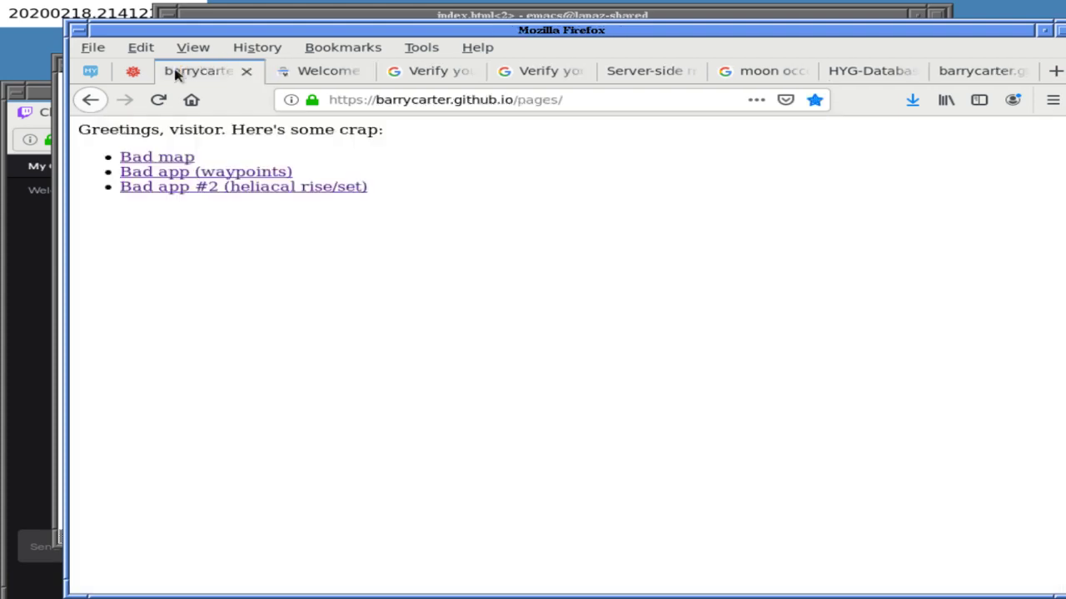
{"action": "right_click", "coordinate": [302, 79]}
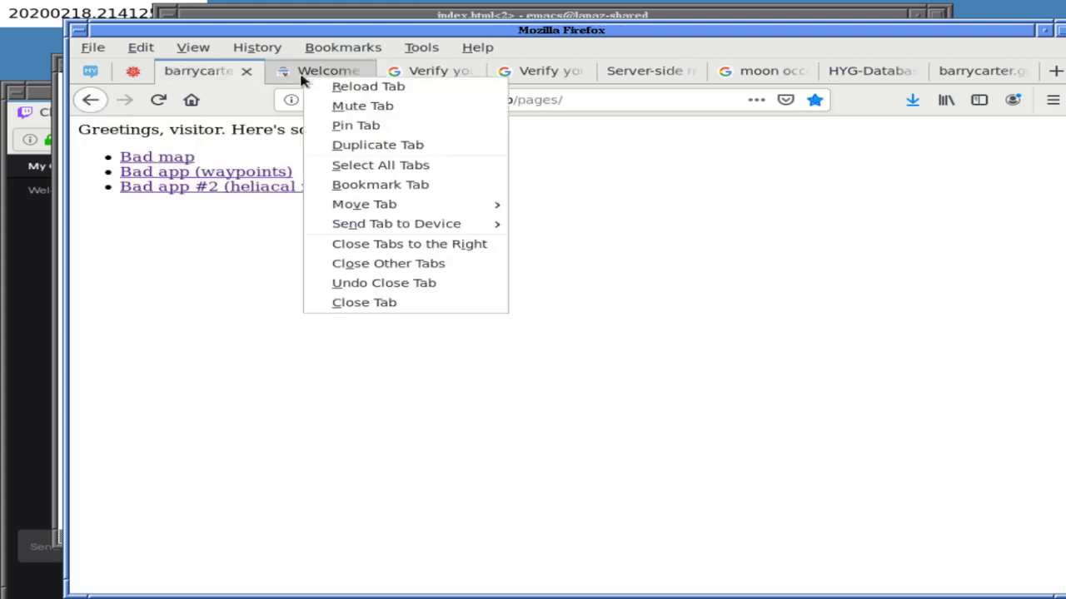
{"action": "key", "text": "p"}
- Verify ownership with the HTML tag method and go to the verified property
{"action": "left_click", "coordinate": [173, 71]}
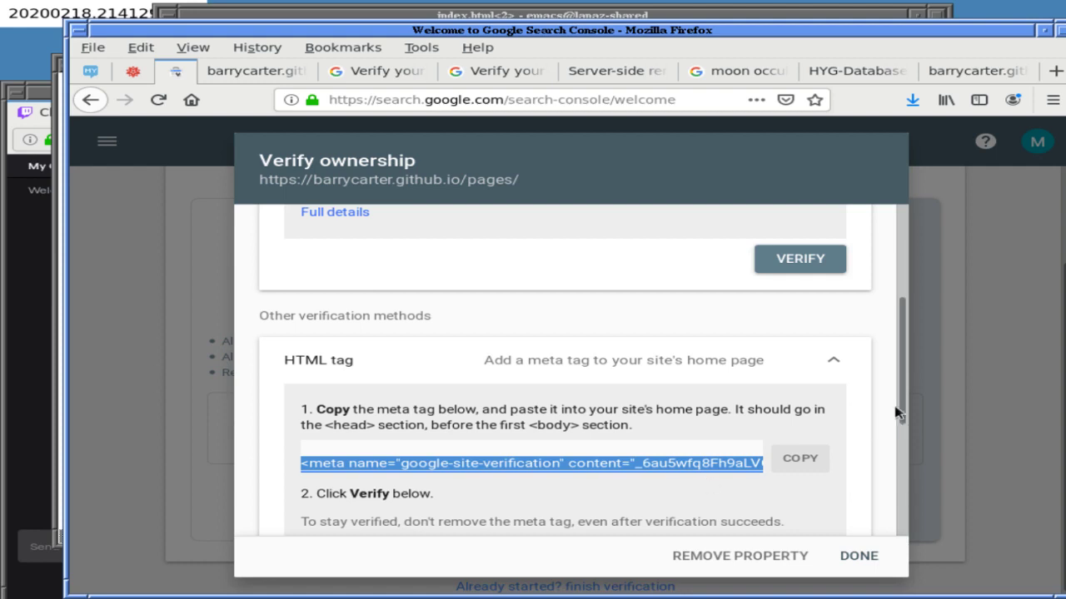
{"action": "scroll", "coordinate": [882, 464], "scroll_direction": "down", "scroll_amount": 3}
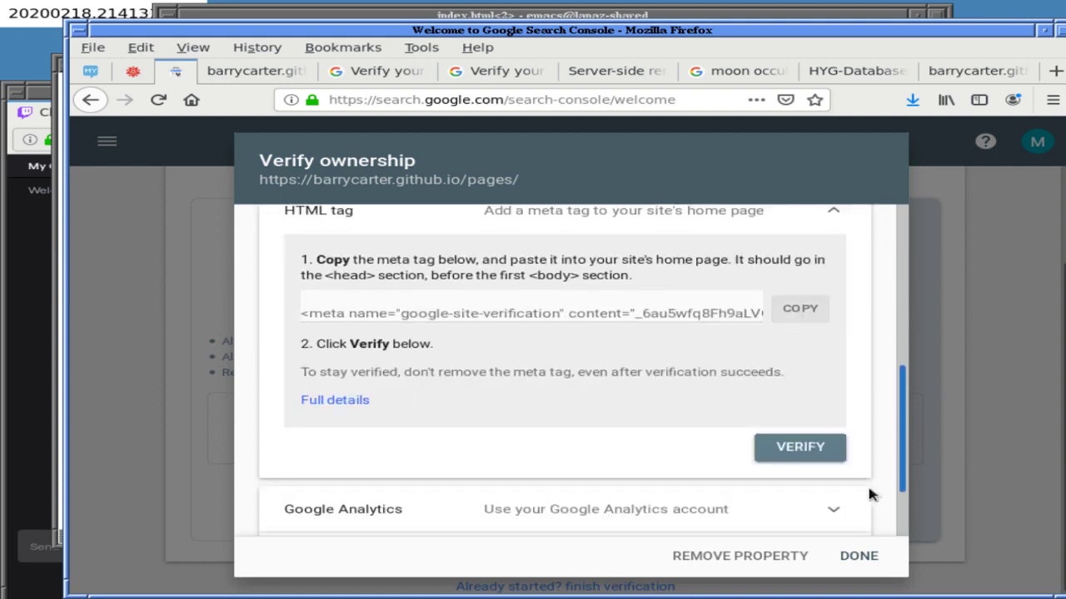
{"action": "left_click", "coordinate": [785, 450]}
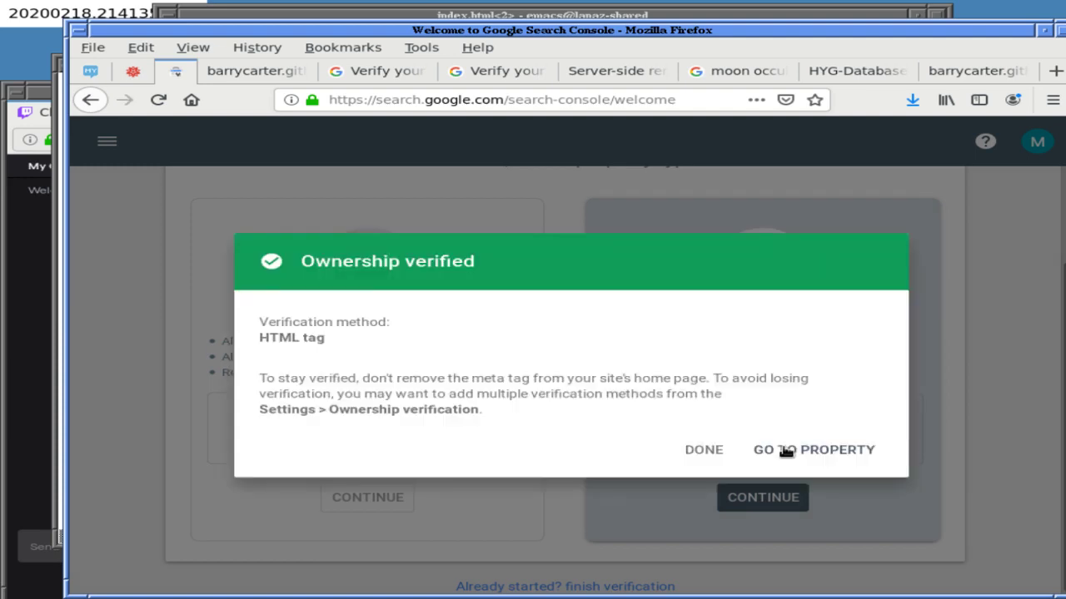
{"action": "left_click", "coordinate": [820, 452]}
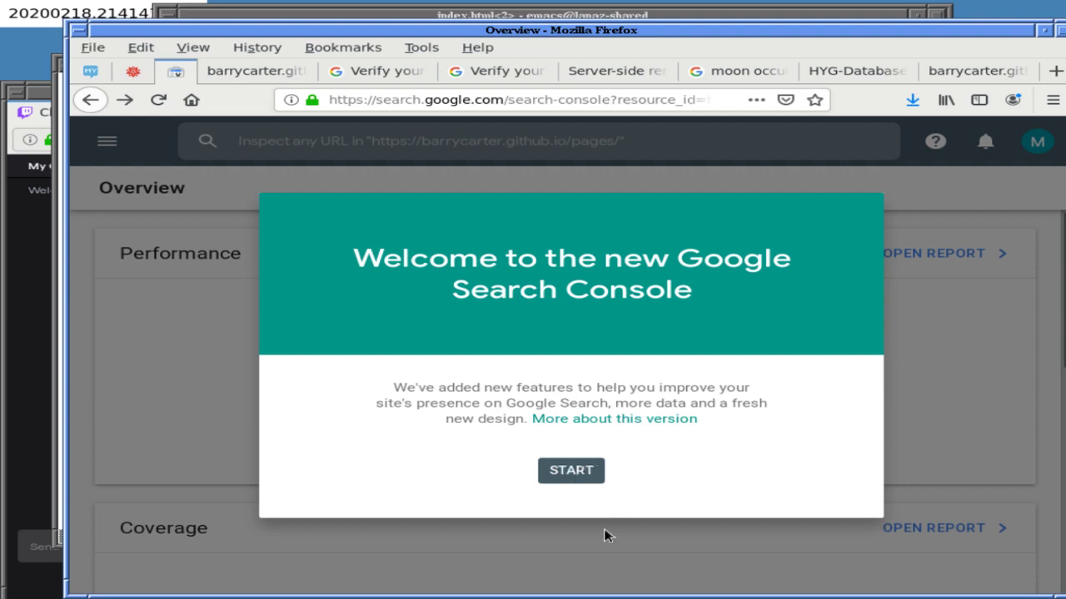
- Dismiss the Welcome to Search Console message and the Overview tour card, browsing the Overview
{"action": "key", "text": "Return"}
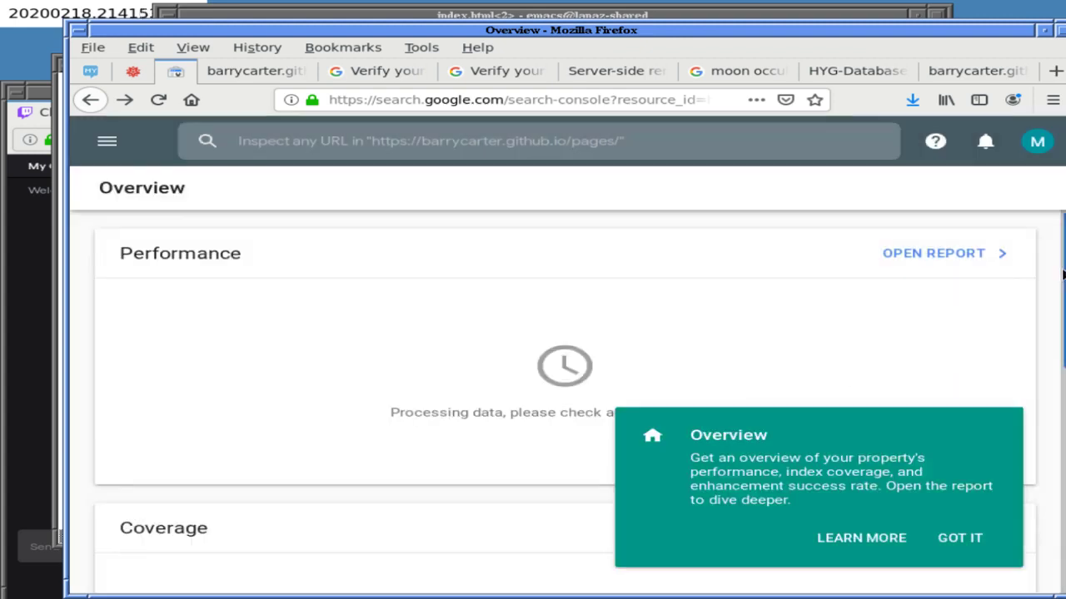
{"action": "scroll", "coordinate": [902, 355], "scroll_direction": "down", "scroll_amount": 3}
{"action": "scroll", "coordinate": [902, 355], "scroll_direction": "down", "scroll_amount": 5}
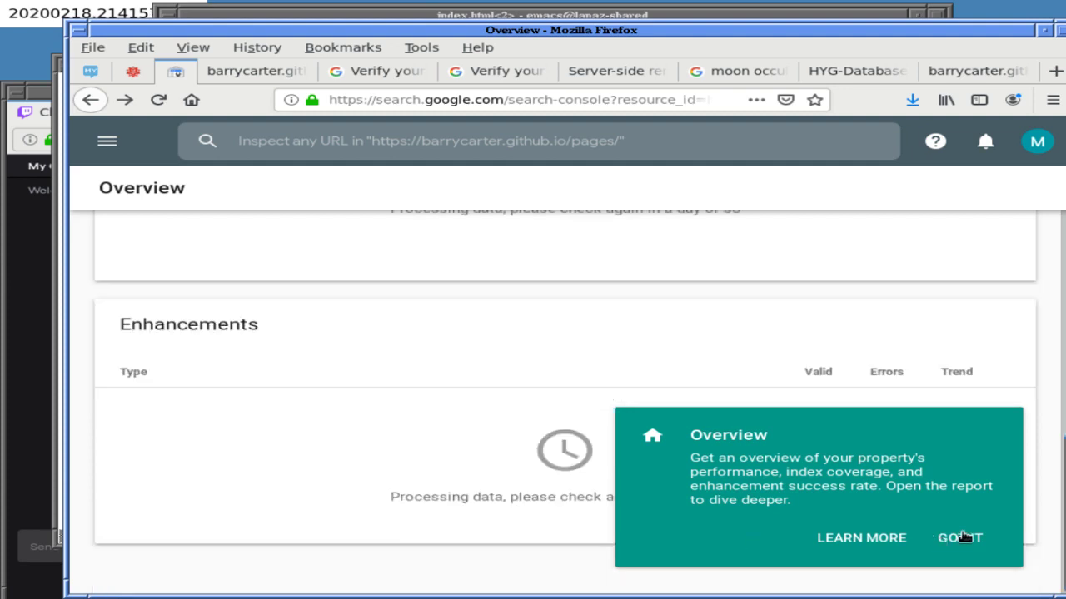
{"action": "left_click", "coordinate": [961, 538]}
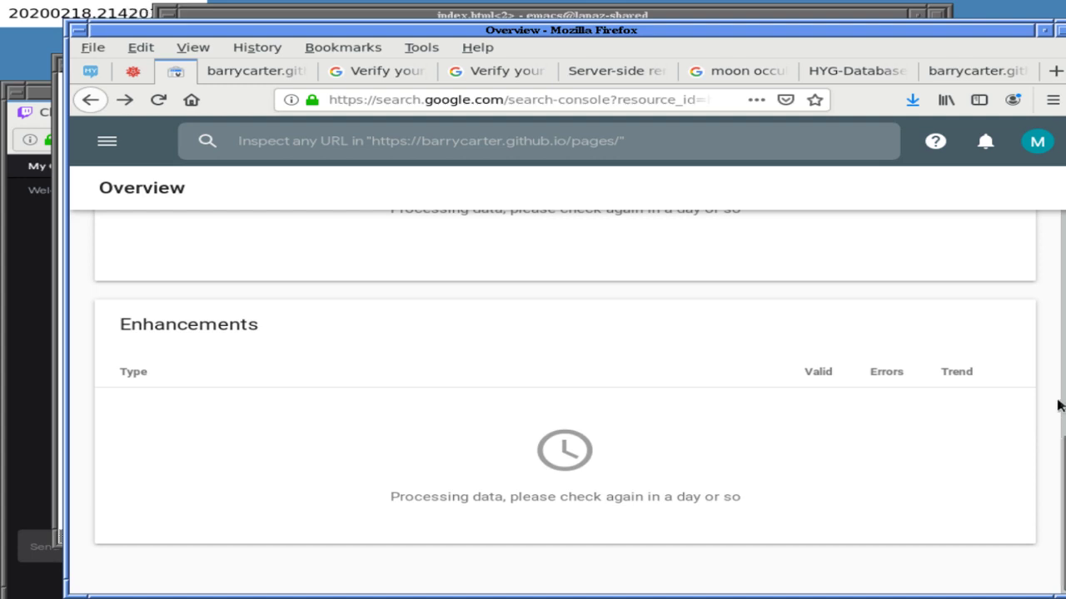
{"action": "scroll", "coordinate": [1005, 231], "scroll_direction": "up", "scroll_amount": 10}
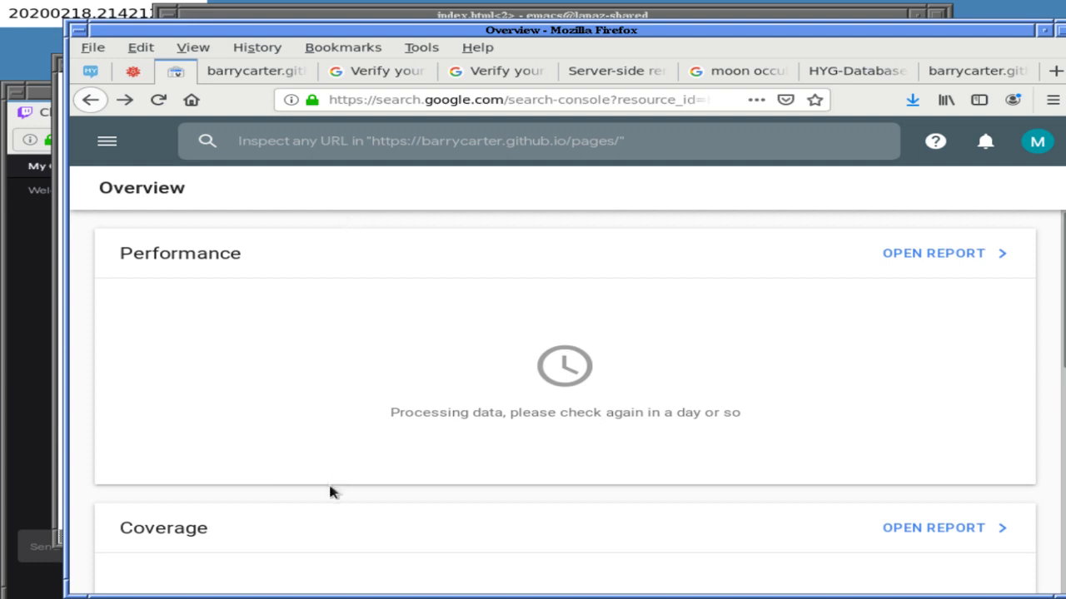
{"action": "scroll", "coordinate": [330, 492], "scroll_direction": "down", "scroll_amount": 1}
{"action": "scroll", "coordinate": [329, 492], "scroll_direction": "down", "scroll_amount": 5}
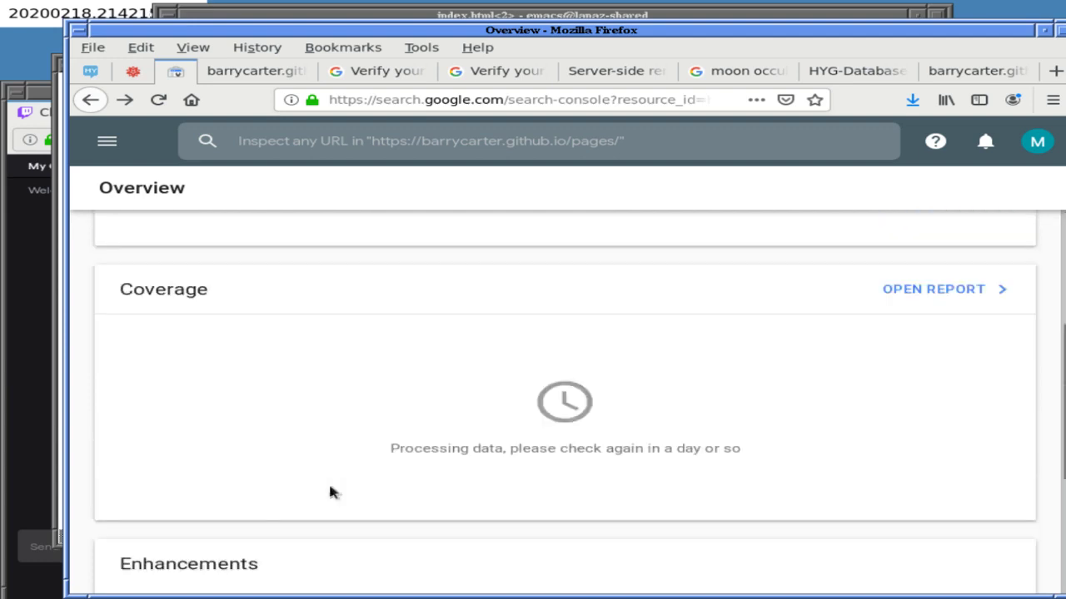
{"action": "scroll", "coordinate": [329, 492], "scroll_direction": "down", "scroll_amount": 1}
{"action": "scroll", "coordinate": [329, 492], "scroll_direction": "down", "scroll_amount": 5}
{"action": "scroll", "coordinate": [330, 492], "scroll_direction": "up", "scroll_amount": 12}
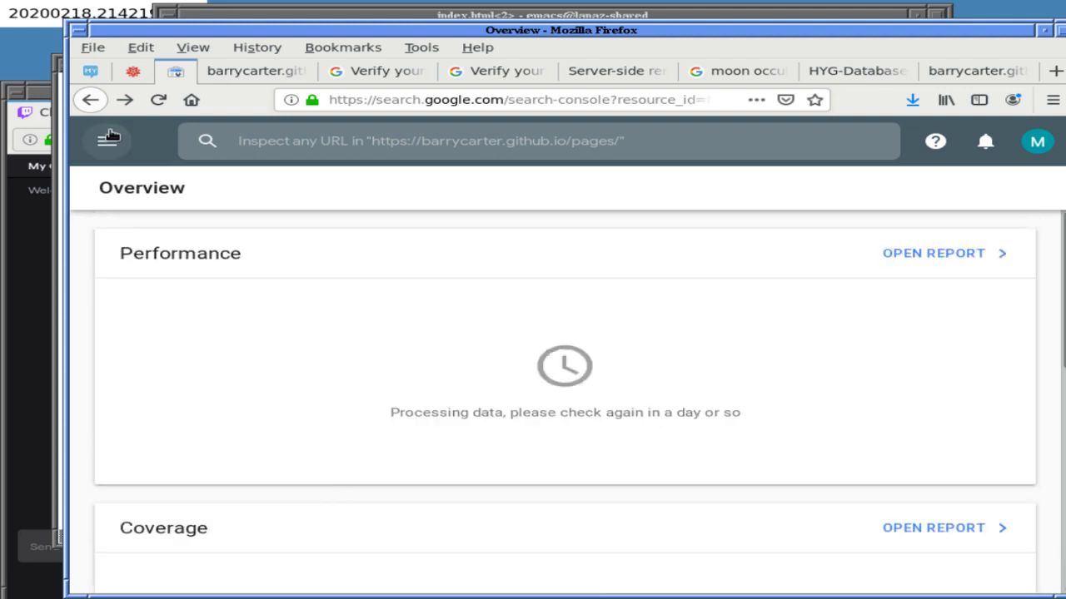
- Open the property's Sitemaps page from the navigation menu
{"action": "left_click", "coordinate": [107, 143]}
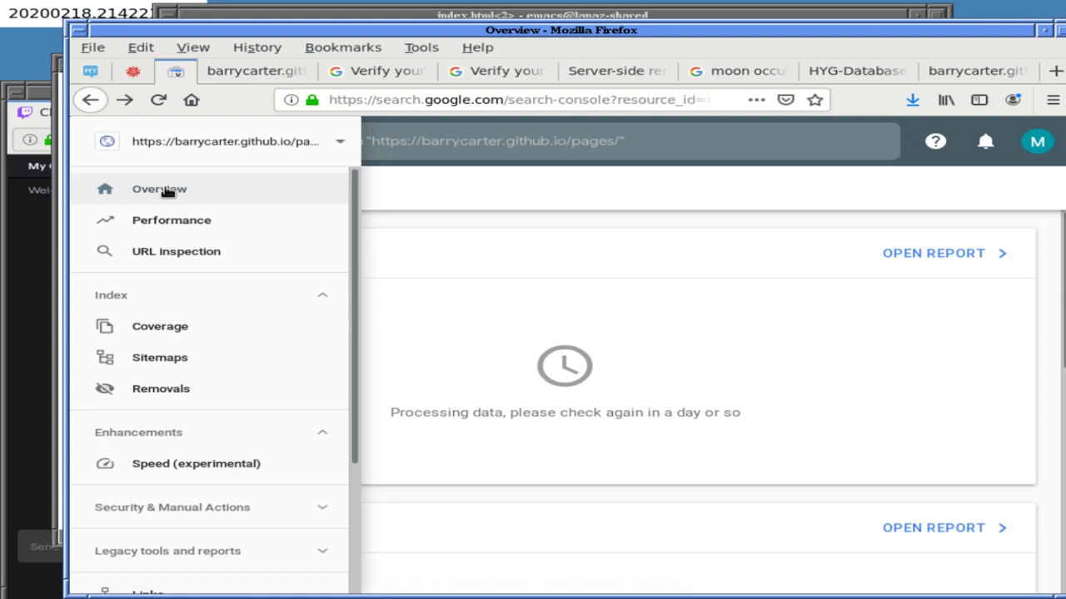
{"action": "left_click", "coordinate": [171, 251]}
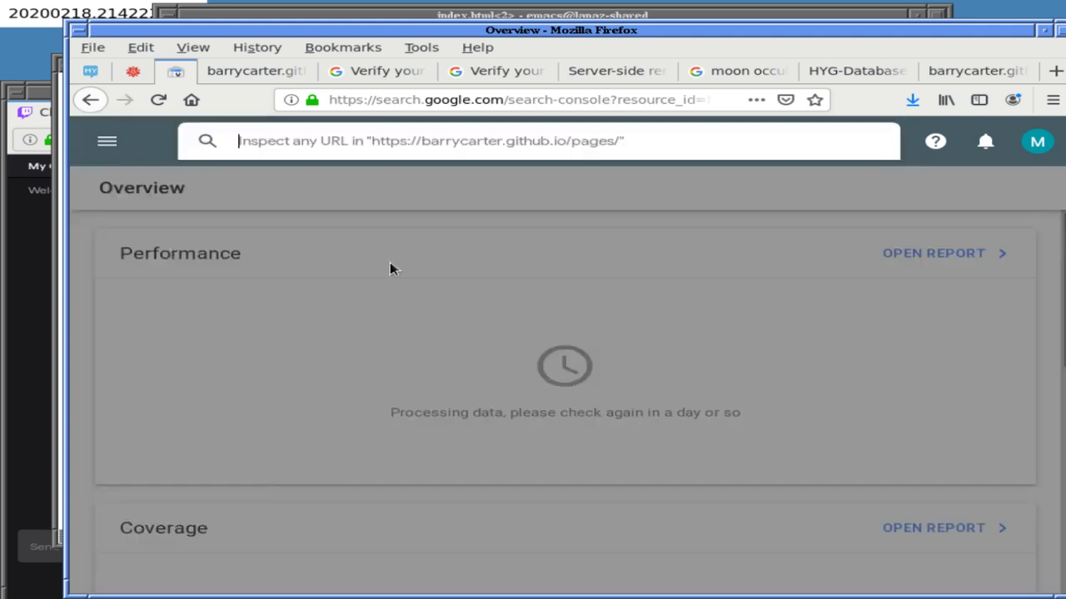
{"action": "left_click", "coordinate": [106, 141]}
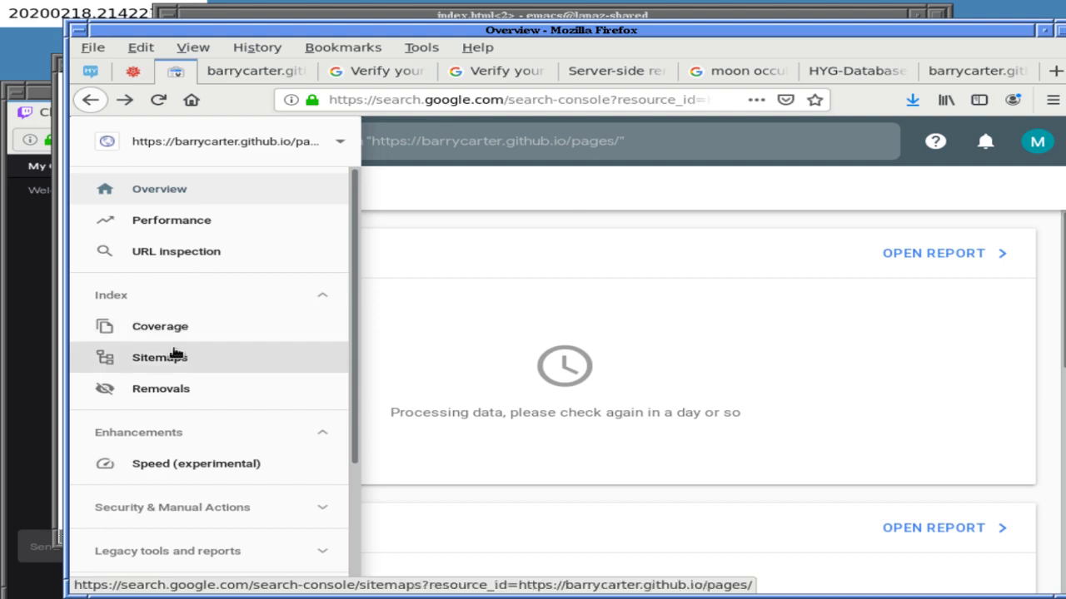
{"action": "left_click", "coordinate": [171, 358]}
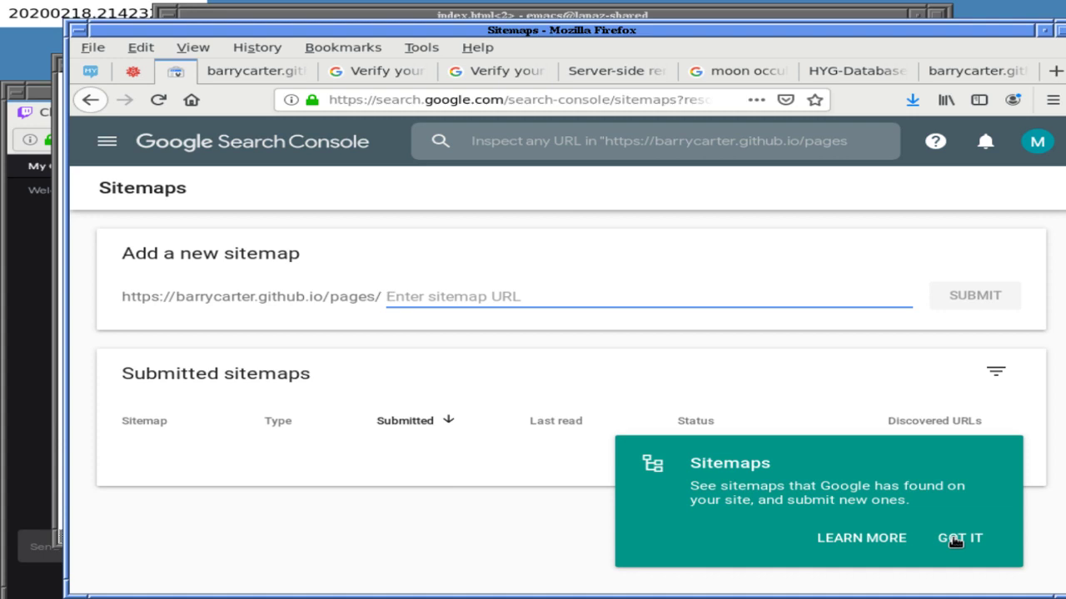
- Dismiss the Sitemaps info card, check the property list, and open the Overview page
{"action": "left_click", "coordinate": [956, 542]}
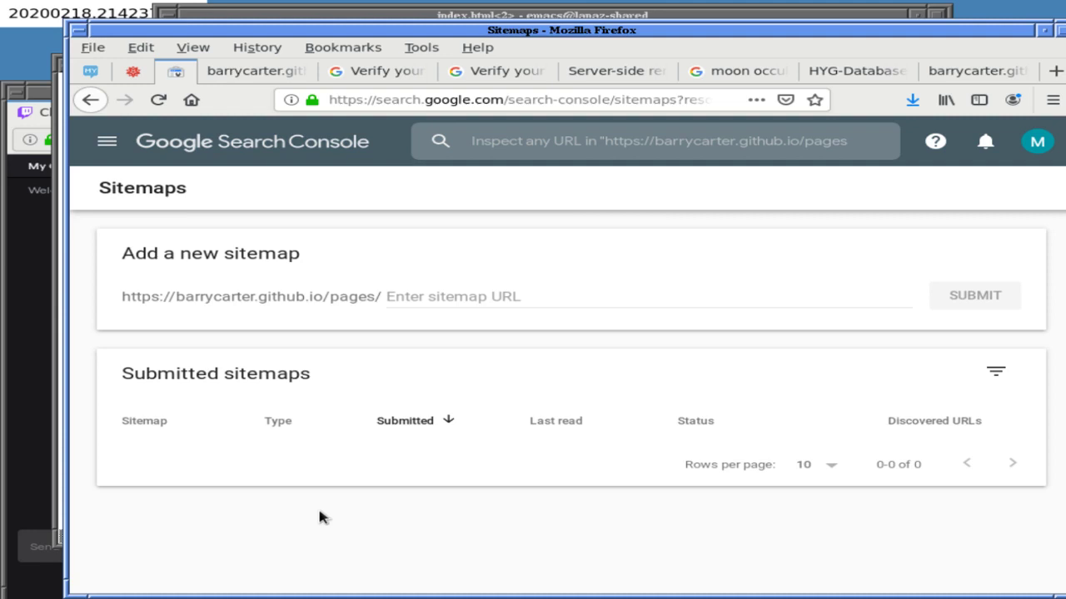
{"action": "left_click", "coordinate": [107, 140]}
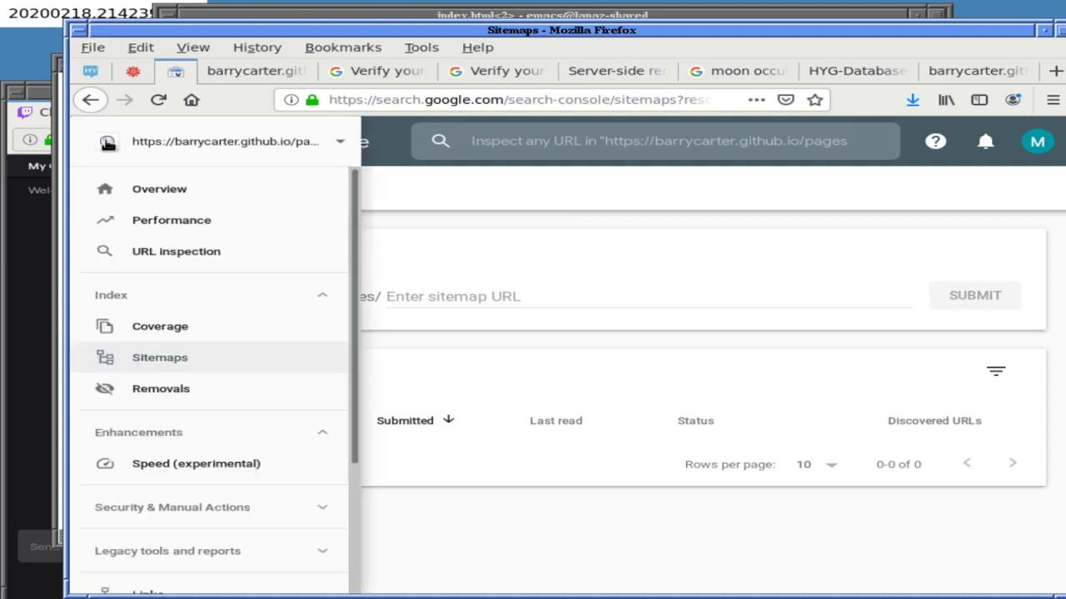
{"action": "left_click", "coordinate": [171, 147]}
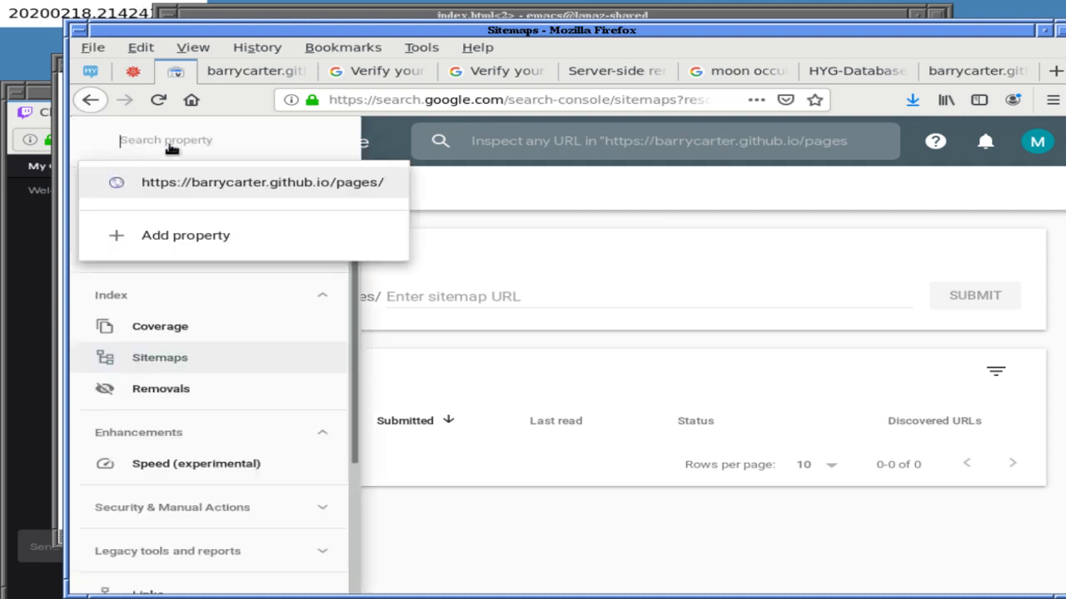
{"action": "left_click", "coordinate": [533, 238]}
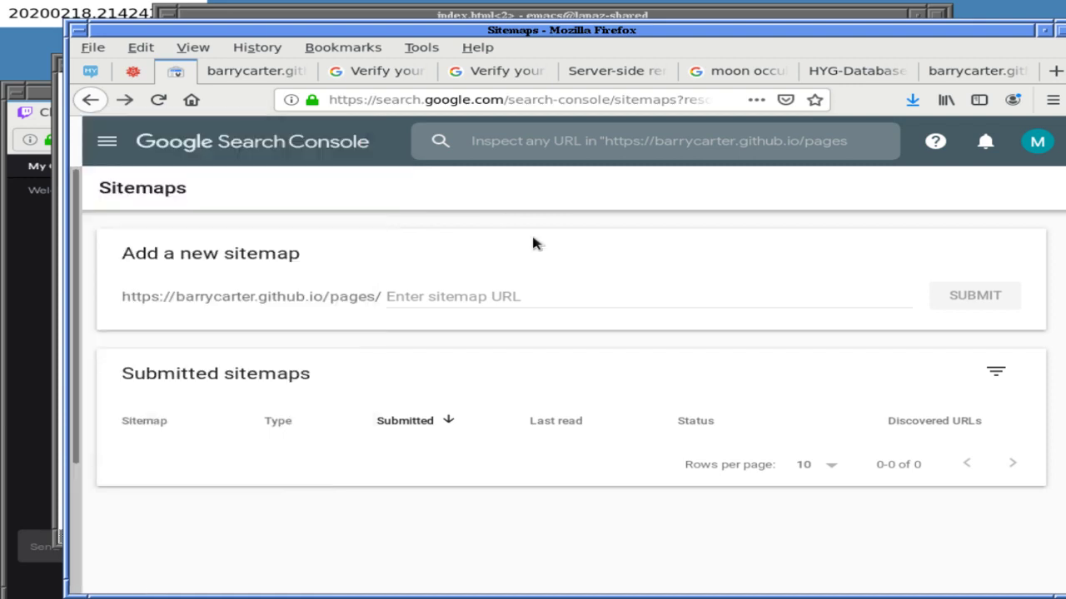
{"action": "left_click", "coordinate": [107, 140]}
{"action": "left_click", "coordinate": [172, 204]}
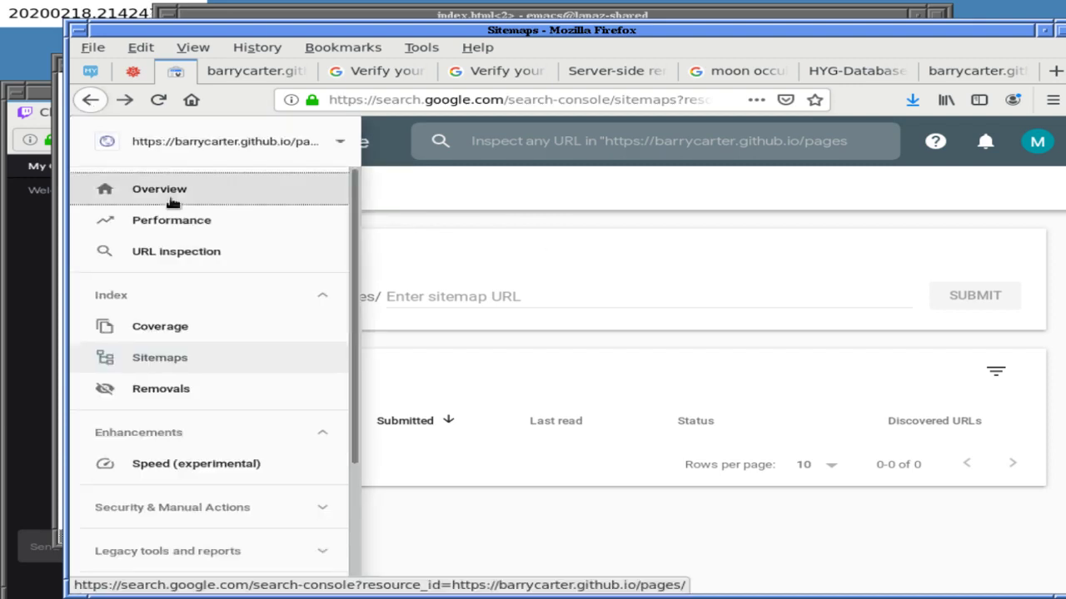
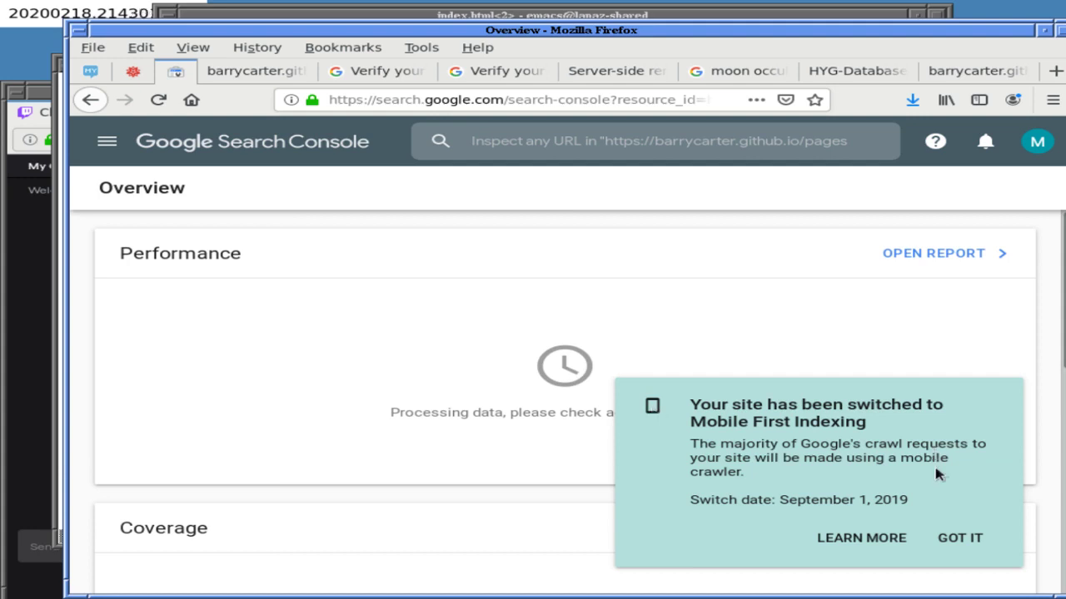
- Dismiss the Mobile First Indexing notice on the Search Console overview
{"action": "left_click", "coordinate": [972, 540]}
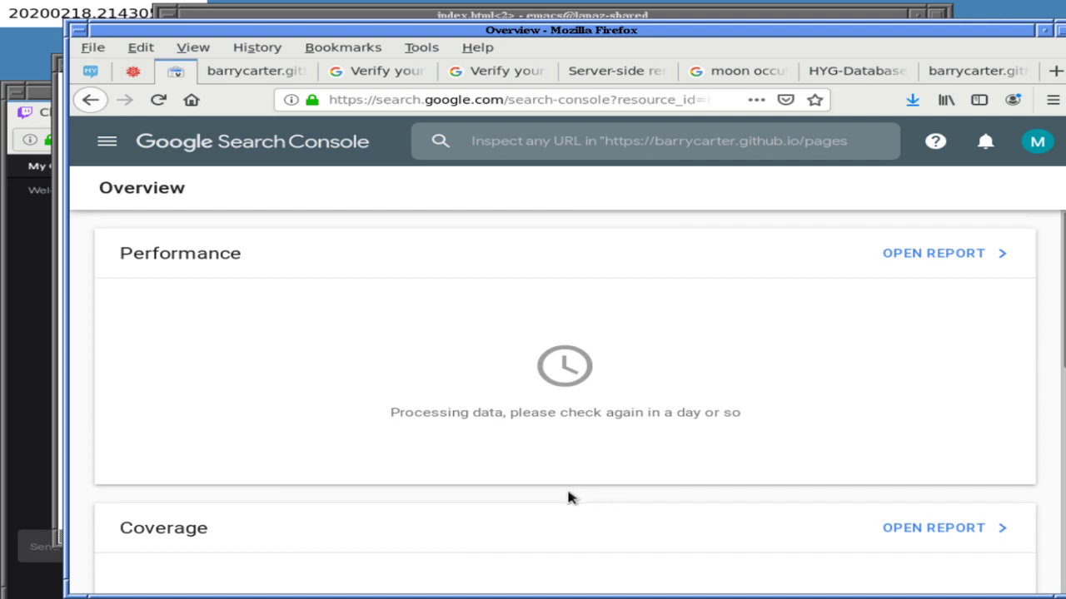
{"action": "scroll", "coordinate": [568, 495], "scroll_direction": "down", "scroll_amount": 3}
{"action": "scroll", "coordinate": [568, 492], "scroll_direction": "up", "scroll_amount": 7}
- Check the Links report, close its introduction card, and return to the Overview
{"action": "left_click", "coordinate": [109, 140]}
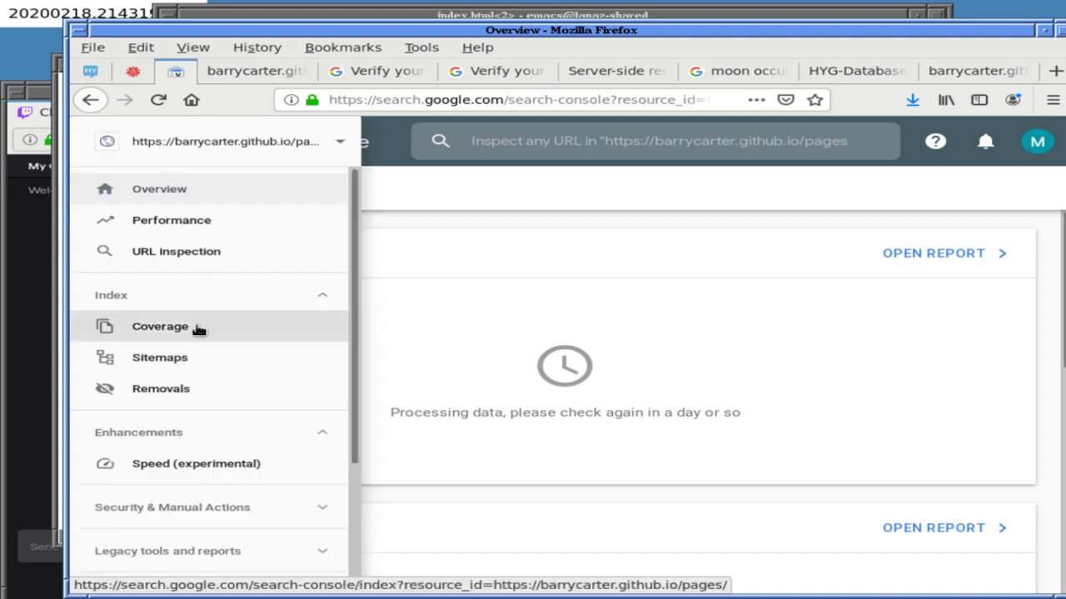
{"action": "scroll", "coordinate": [333, 366], "scroll_direction": "down", "scroll_amount": 3}
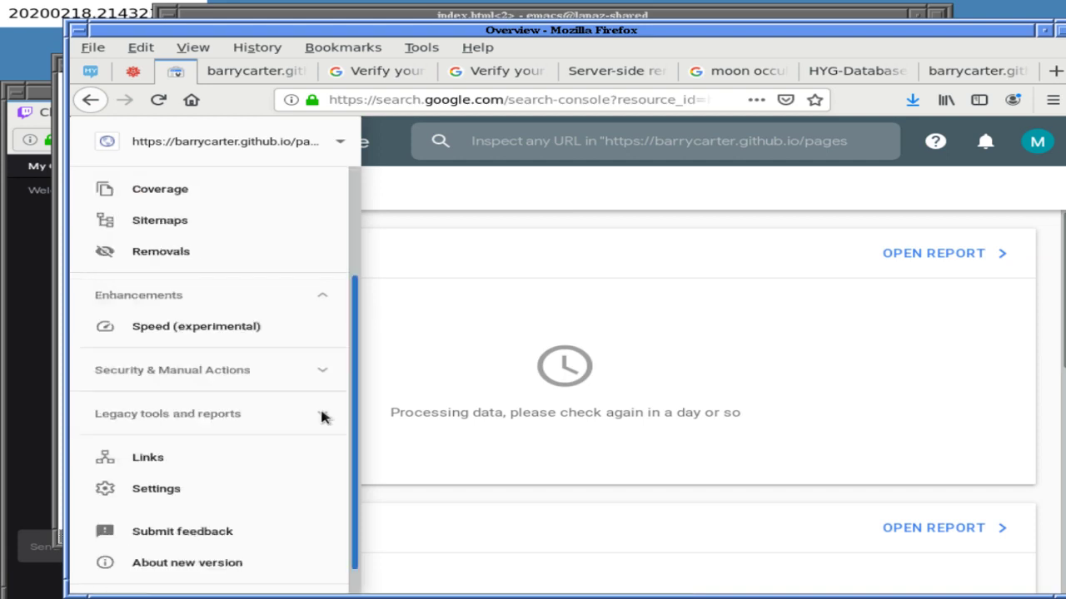
{"action": "scroll", "coordinate": [322, 425], "scroll_direction": "down", "scroll_amount": 1}
{"action": "left_click", "coordinate": [146, 437]}
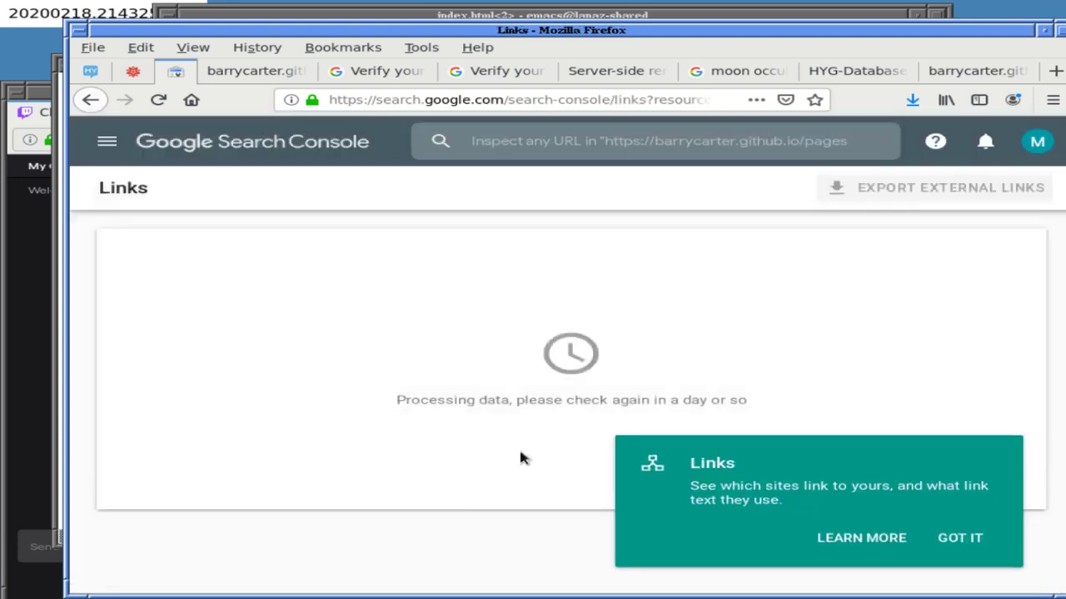
{"action": "left_click", "coordinate": [966, 539]}
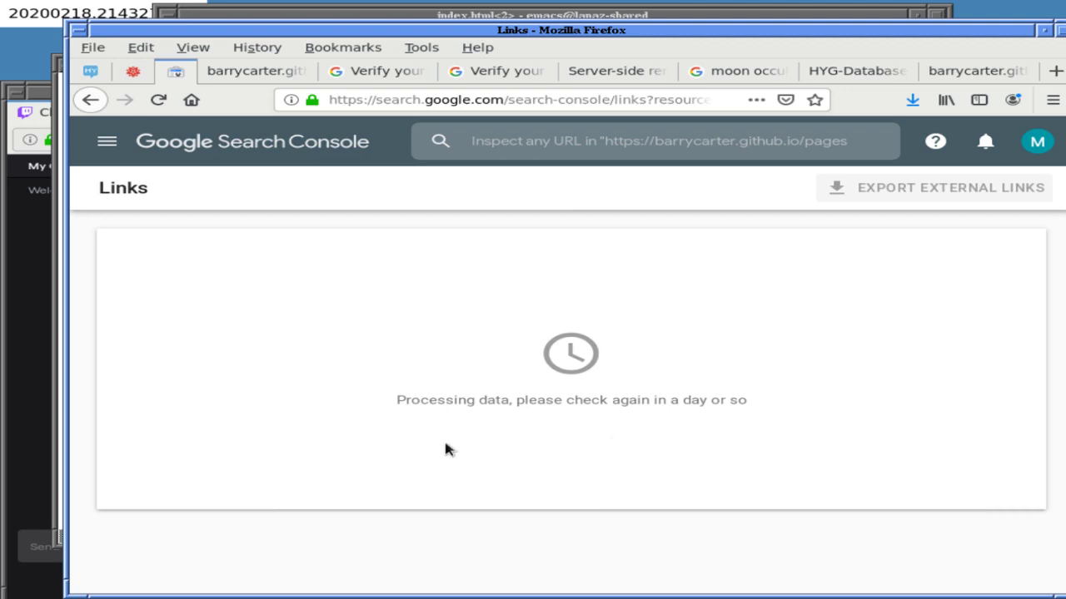
{"action": "left_click", "coordinate": [248, 144]}
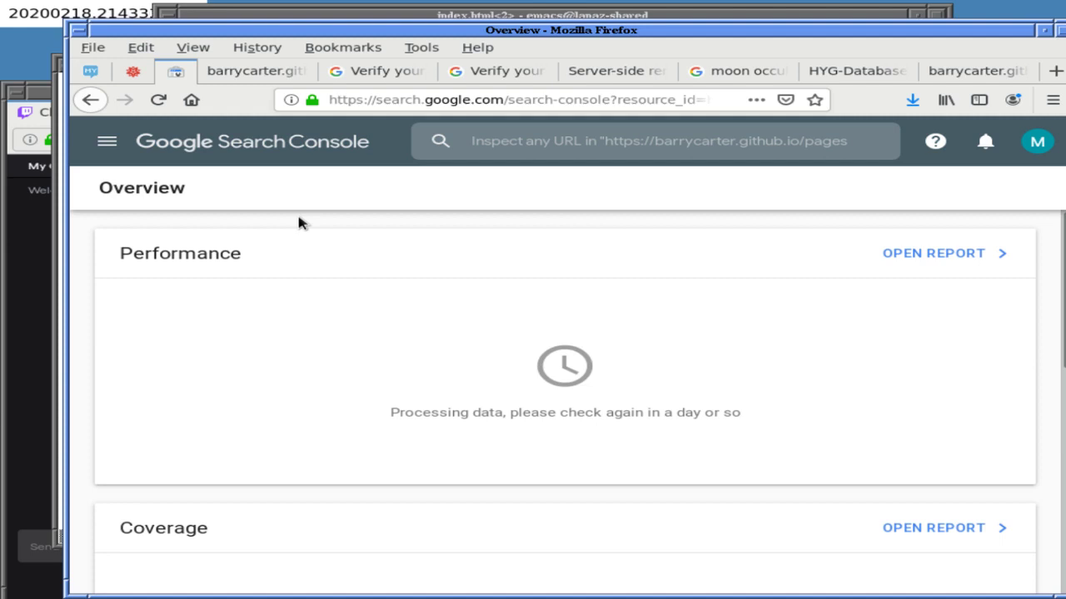
- Open the Performance report and dismiss its introduction card
{"action": "left_click", "coordinate": [628, 143]}
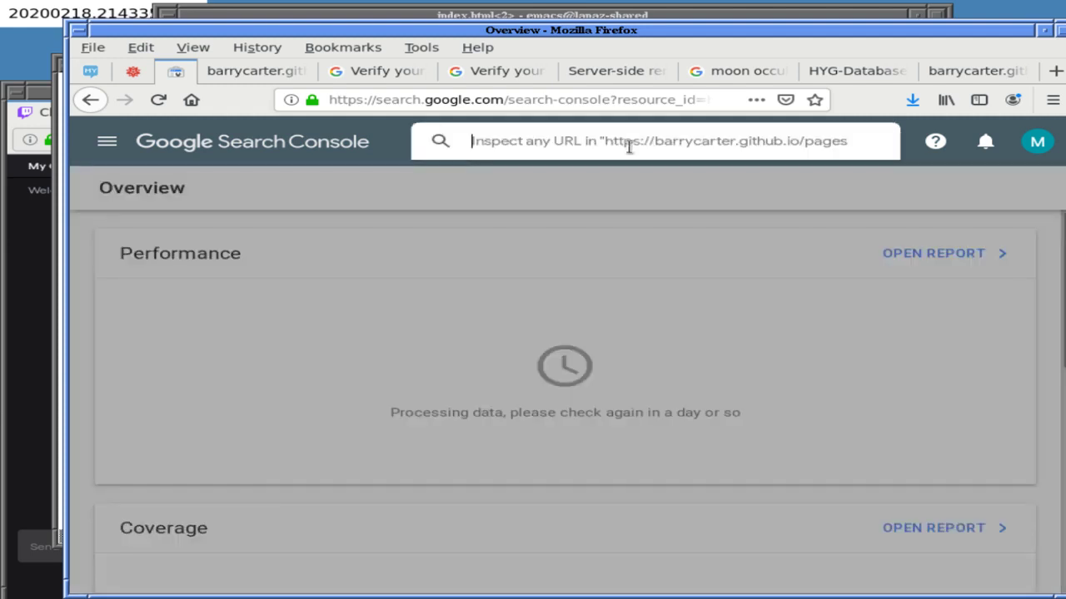
{"action": "left_click", "coordinate": [939, 259]}
{"action": "left_click", "coordinate": [934, 254]}
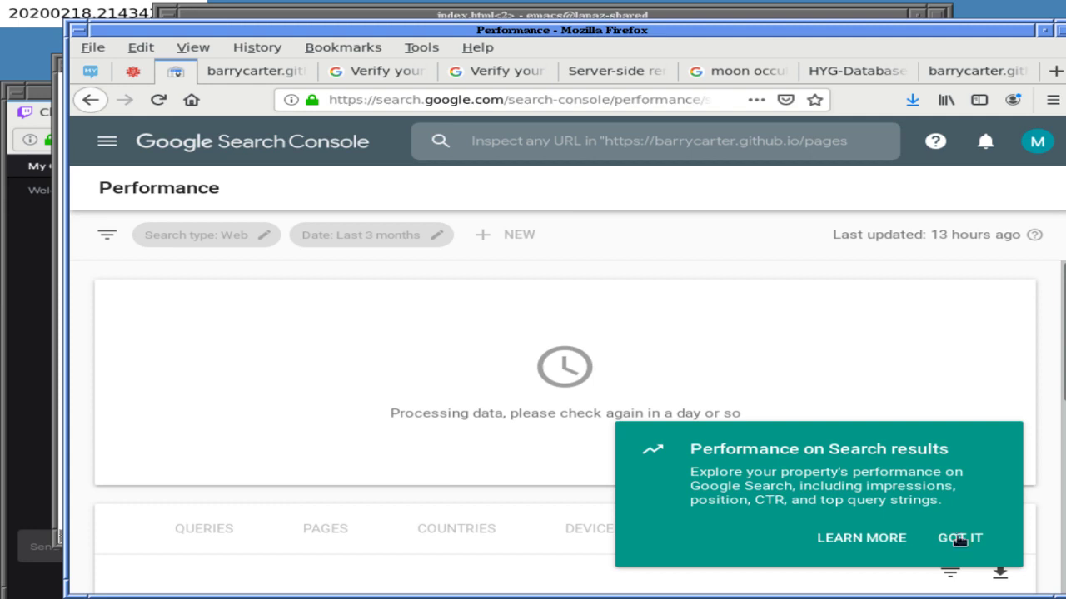
{"action": "left_click", "coordinate": [959, 540]}
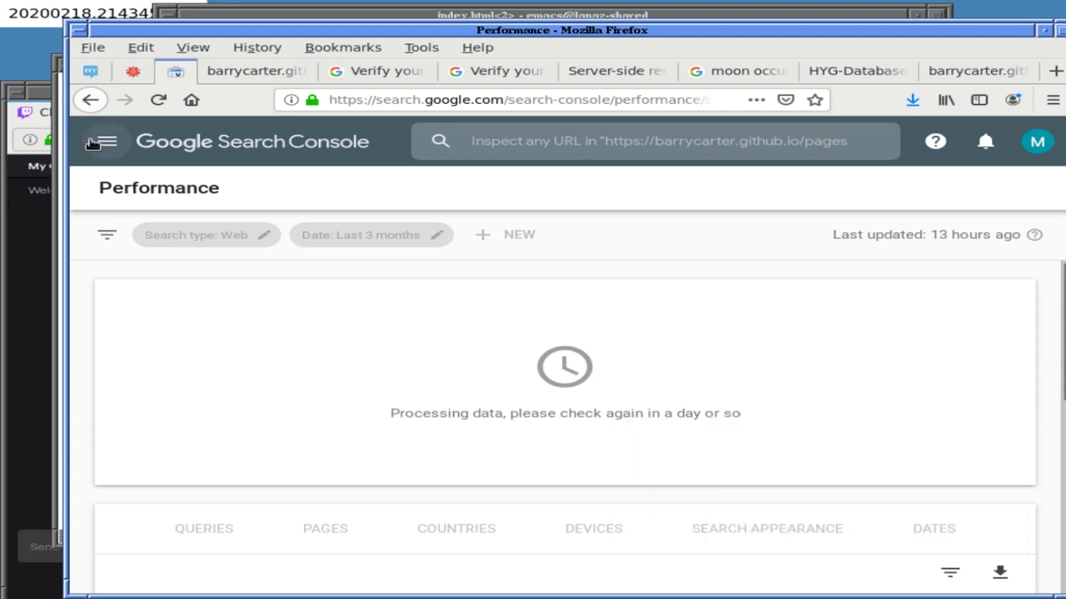
- Go back to the Overview page and bring up the reports navigation menu
{"action": "left_click", "coordinate": [93, 142]}
{"action": "left_click", "coordinate": [150, 187]}
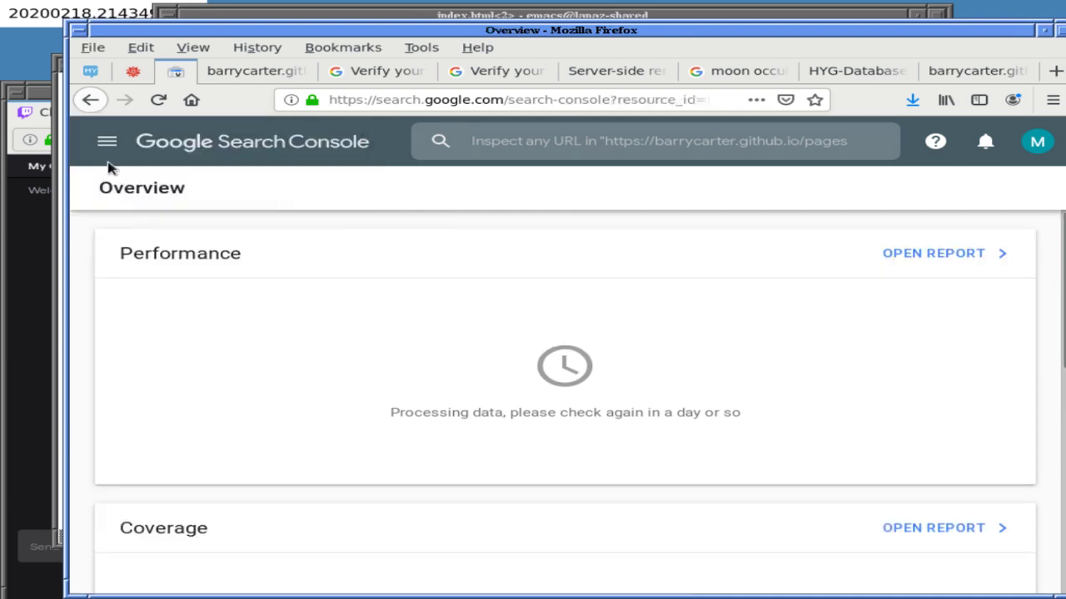
{"action": "left_click", "coordinate": [107, 143]}
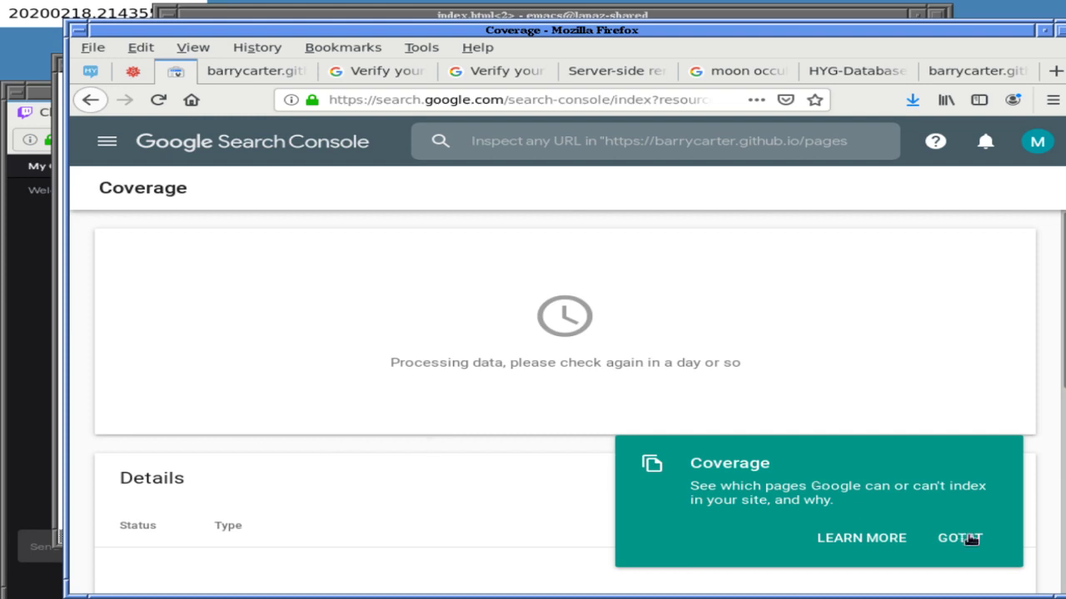
- Dismiss the Coverage report's introduction card and look over the report
{"action": "left_click", "coordinate": [968, 538]}
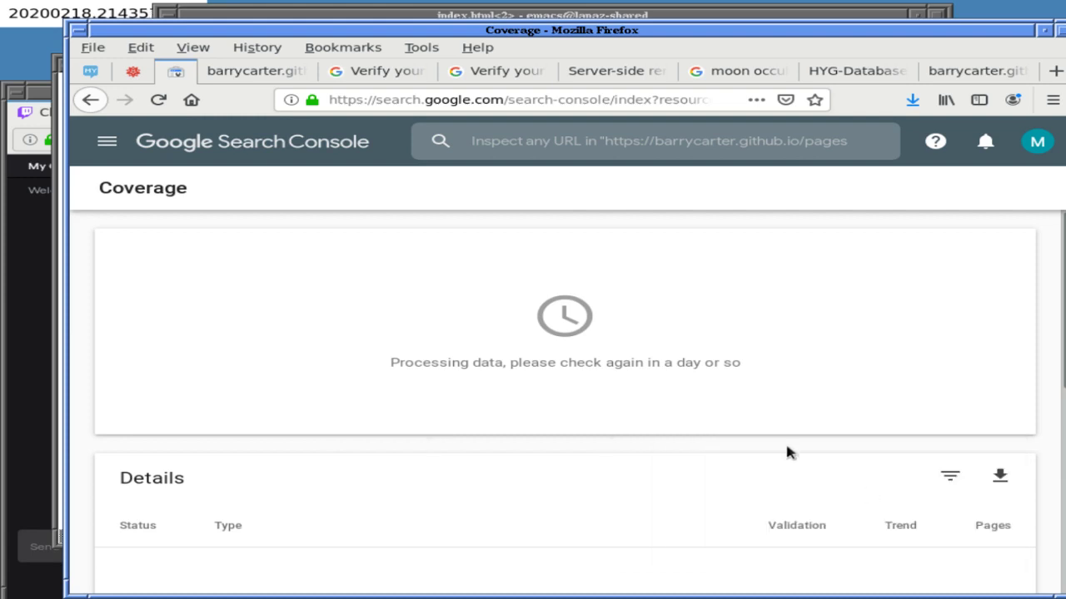
{"action": "scroll", "coordinate": [789, 452], "scroll_direction": "down", "scroll_amount": 5}
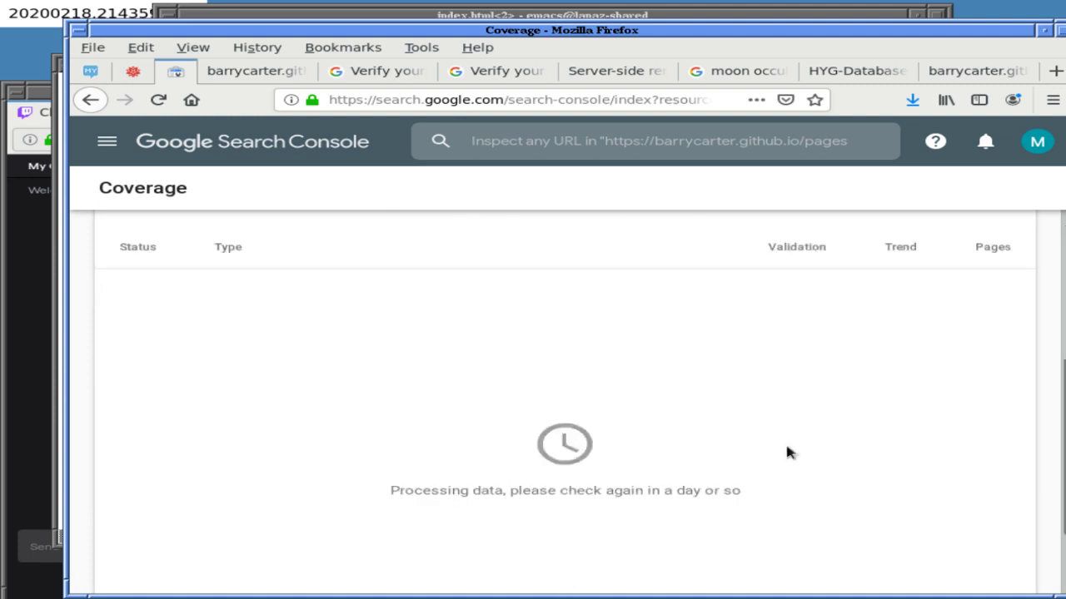
{"action": "scroll", "coordinate": [789, 452], "scroll_direction": "up", "scroll_amount": 3}
{"action": "scroll", "coordinate": [789, 452], "scroll_direction": "up", "scroll_amount": 2}
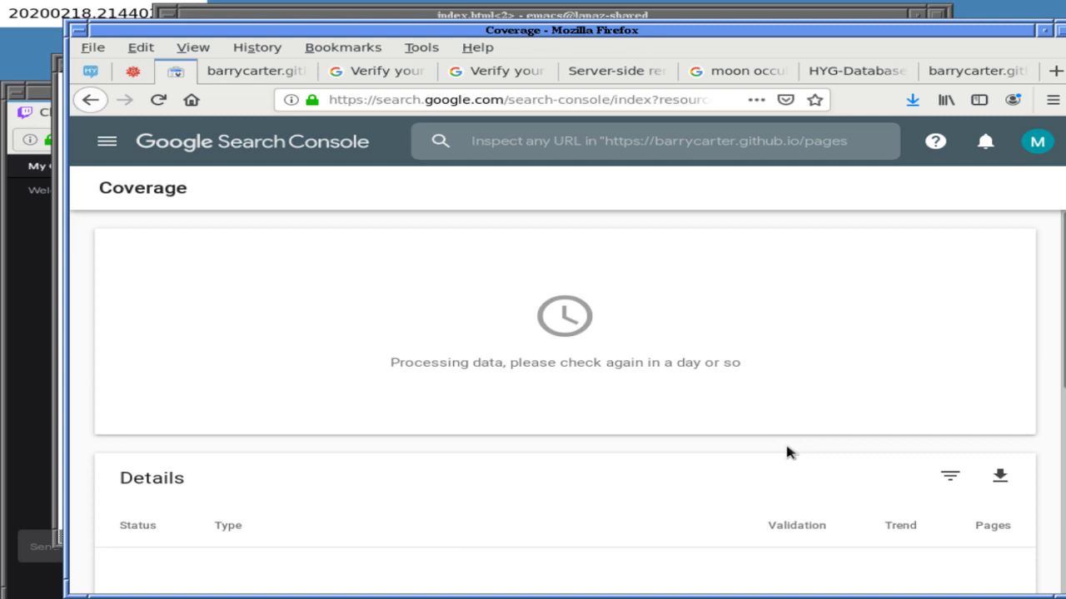
- Reload the still-processing Coverage report twice with F5
{"action": "key", "text": "F5"}
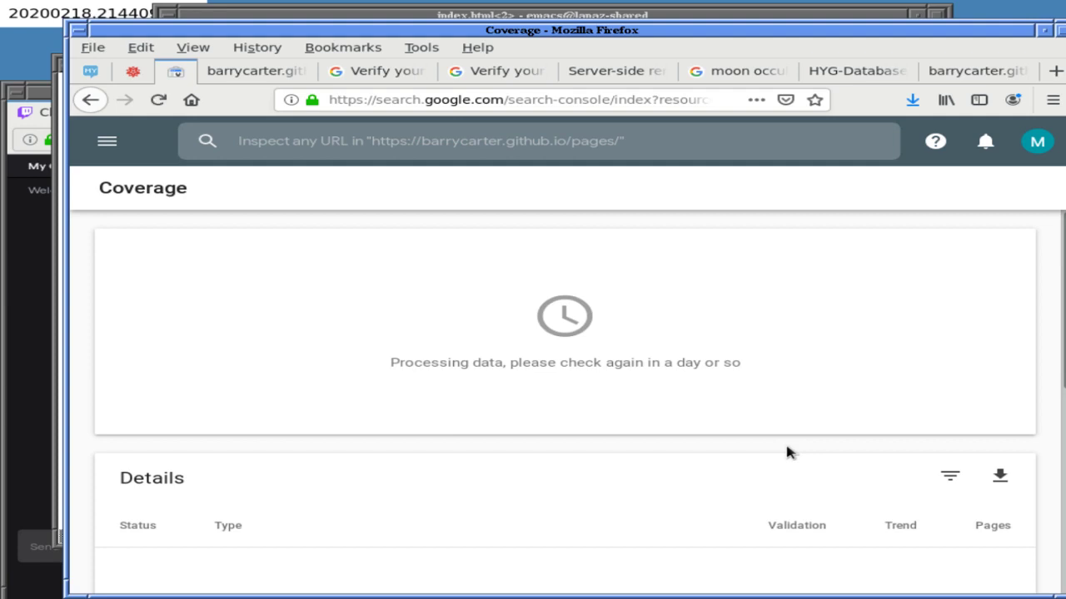
{"action": "key", "text": "F5"}
{"action": "scroll", "coordinate": [731, 444], "scroll_direction": "down", "scroll_amount": 5}
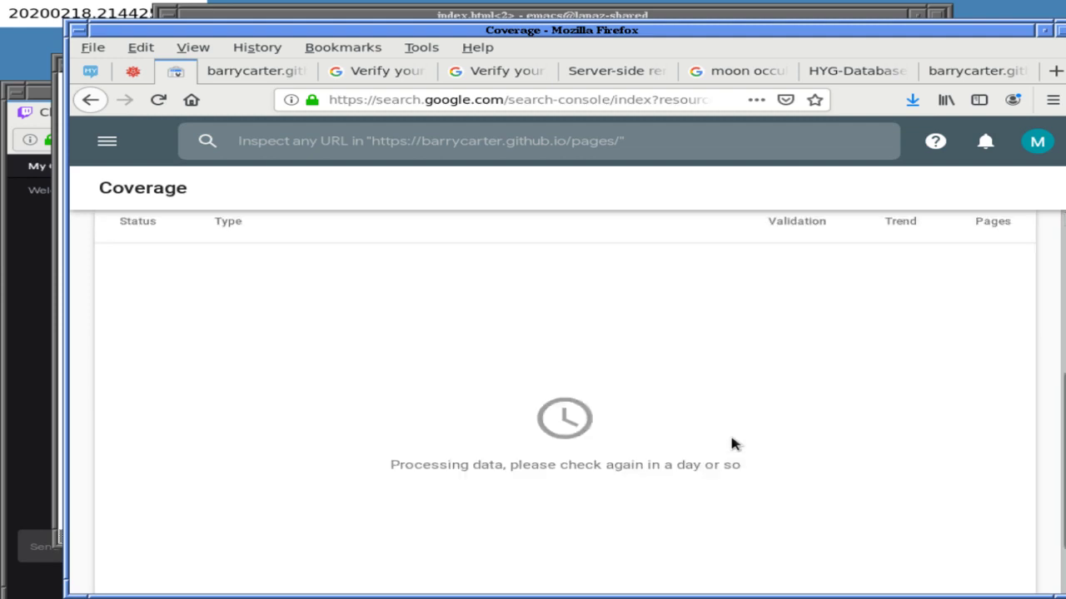
{"action": "scroll", "coordinate": [731, 443], "scroll_direction": "up", "scroll_amount": 5}
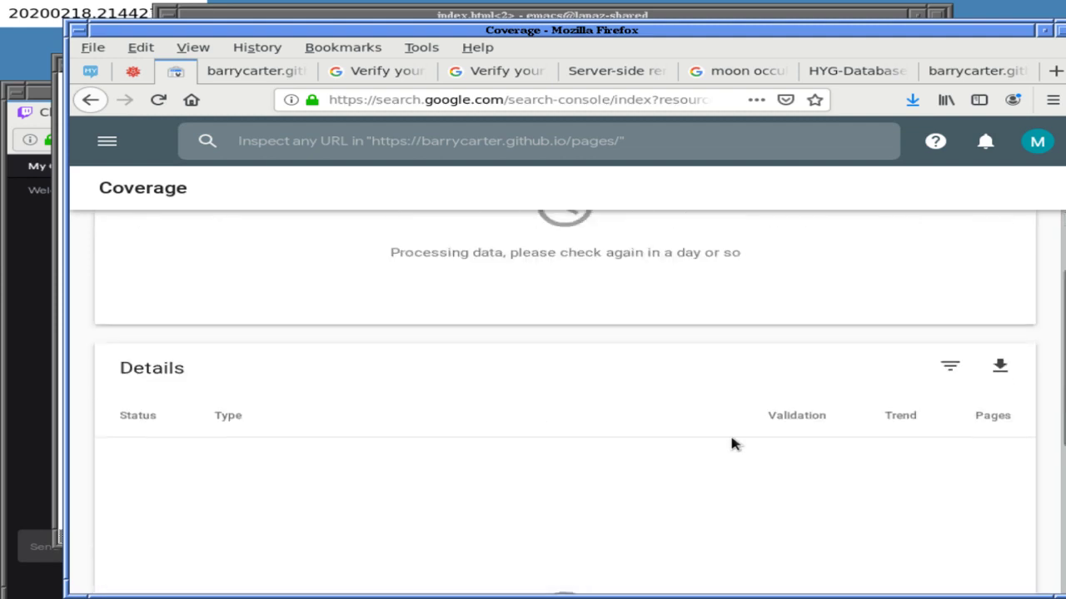
{"action": "scroll", "coordinate": [731, 444], "scroll_direction": "down", "scroll_amount": 1}
{"action": "scroll", "coordinate": [731, 443], "scroll_direction": "up", "scroll_amount": 1}
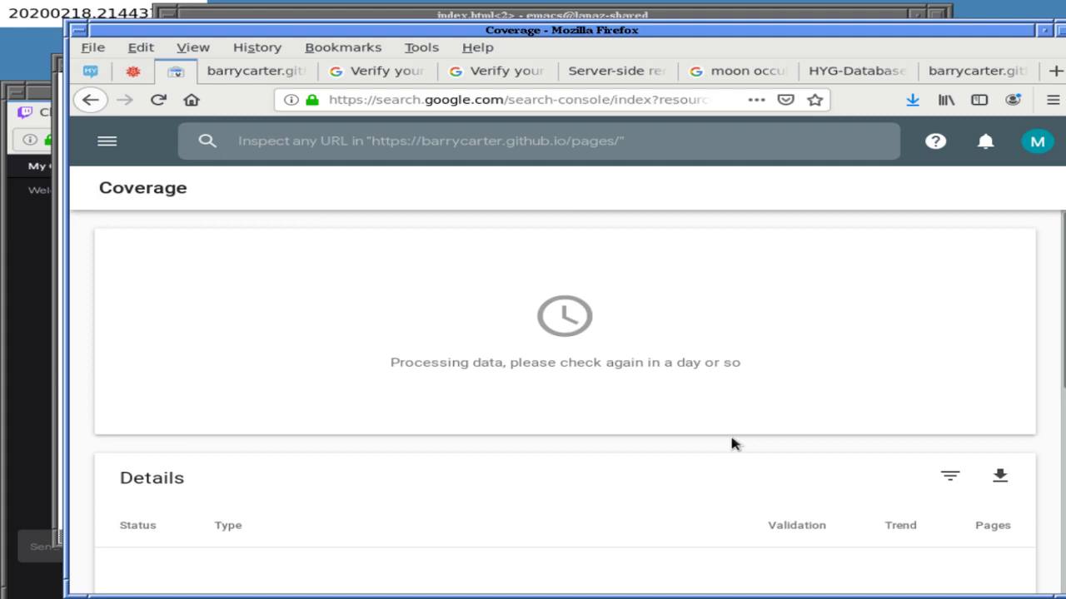
{"action": "scroll", "coordinate": [731, 444], "scroll_direction": "down", "scroll_amount": 3}
{"action": "scroll", "coordinate": [731, 444], "scroll_direction": "up", "scroll_amount": 3}
{"action": "scroll", "coordinate": [731, 443], "scroll_direction": "down", "scroll_amount": 3}
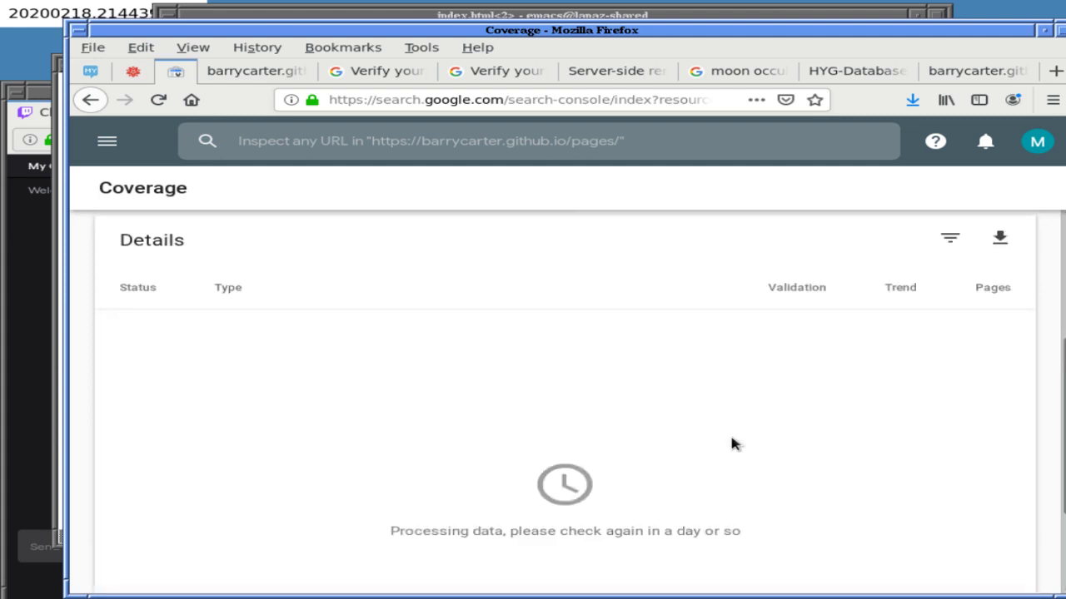
{"action": "scroll", "coordinate": [731, 444], "scroll_direction": "up", "scroll_amount": 3}
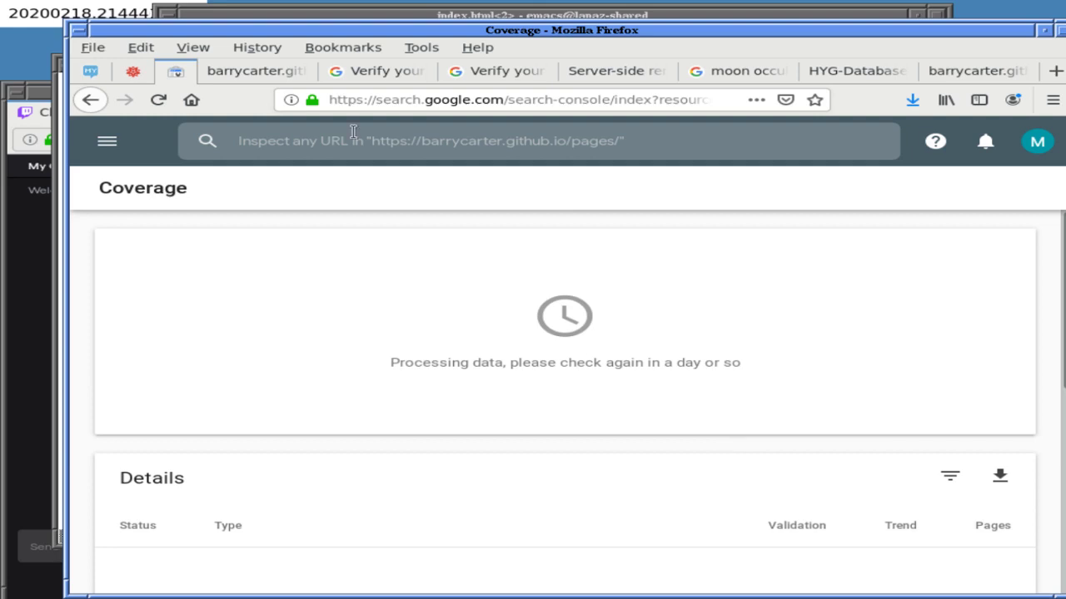
- Switch to the browser tab showing the site's GitHub Pages listing
{"action": "left_click", "coordinate": [254, 71]}
{"action": "left_click", "coordinate": [171, 71]}
{"action": "scroll", "coordinate": [1025, 382], "scroll_direction": "down", "scroll_amount": 3}
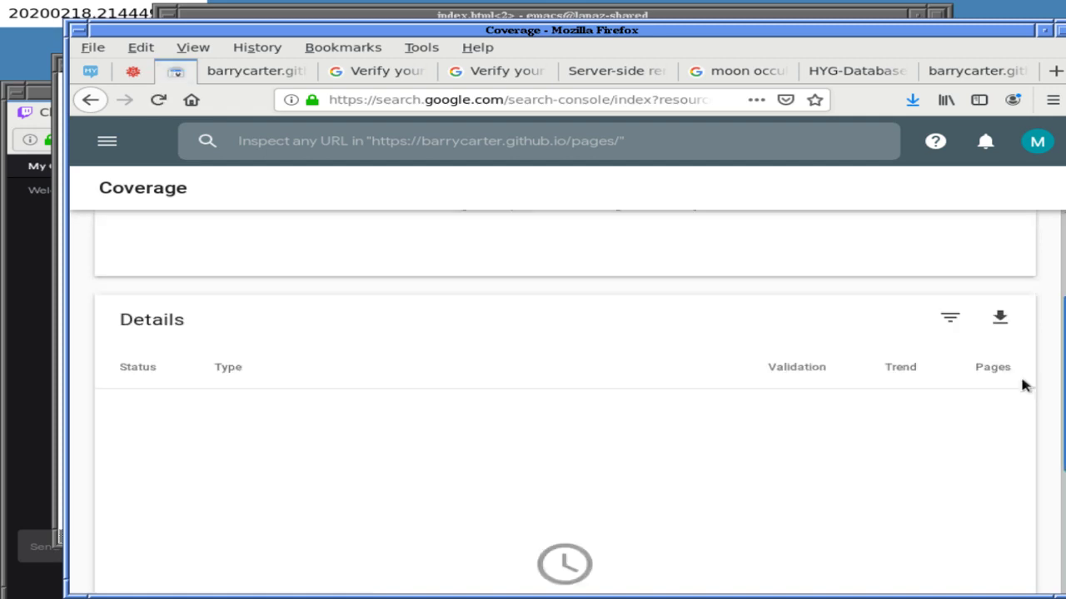
{"action": "scroll", "coordinate": [1025, 408], "scroll_direction": "up", "scroll_amount": 3}
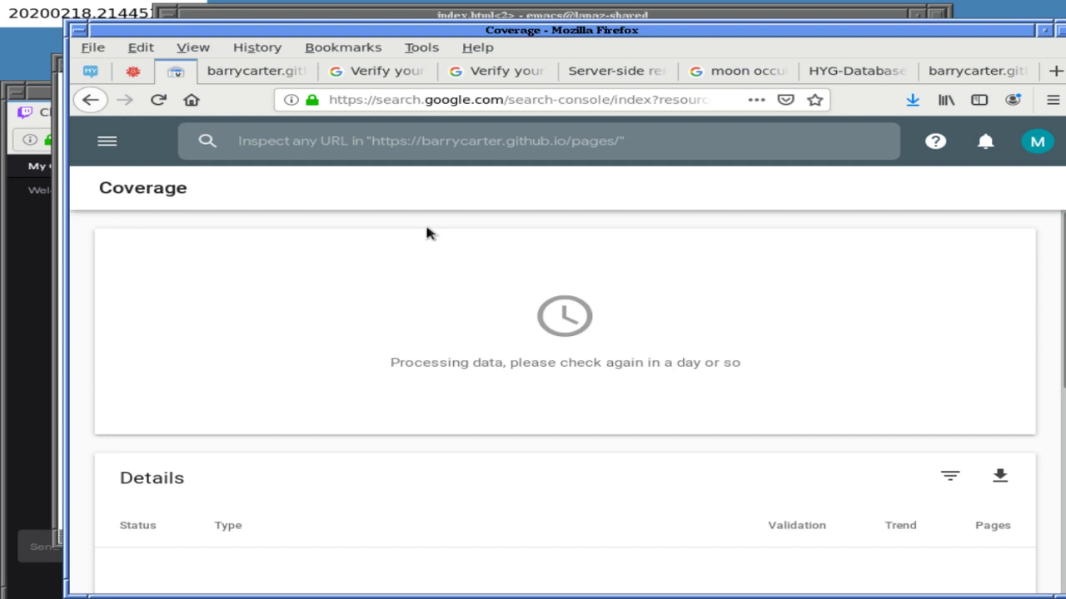
{"action": "left_click", "coordinate": [260, 71]}
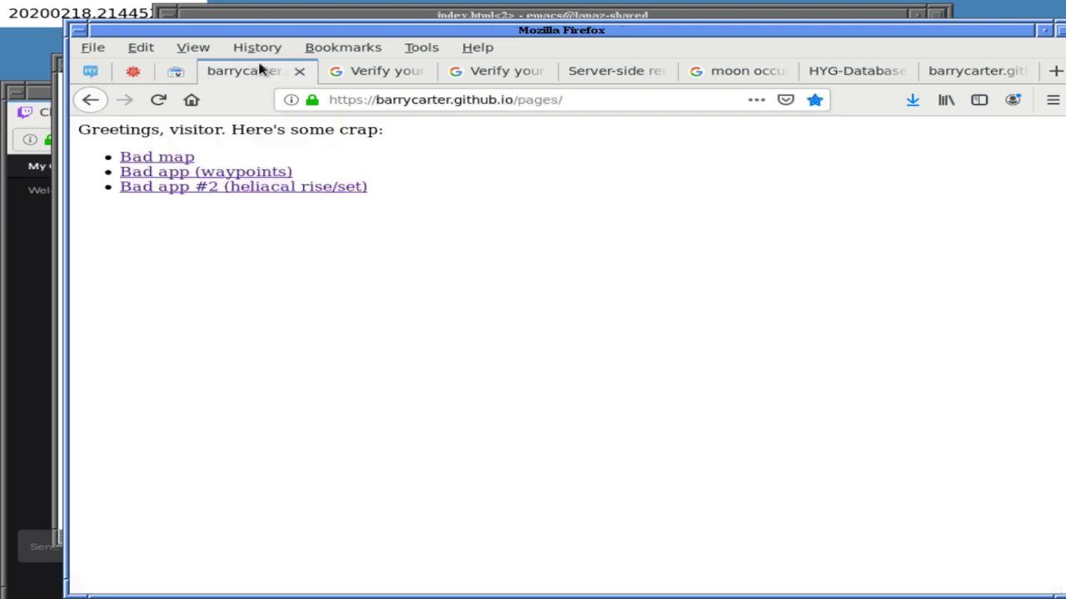
- Search Google for 'github pages access logs' and open the Stack Exchange analytics result in a background tab
{"action": "left_click", "coordinate": [380, 99]}
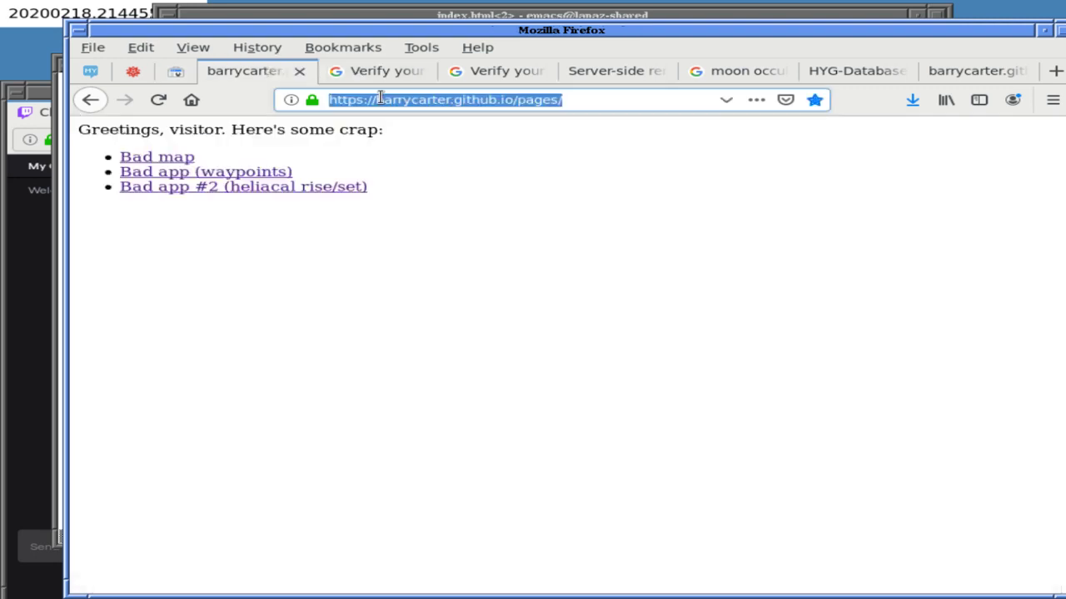
{"action": "type", "text": "github"}
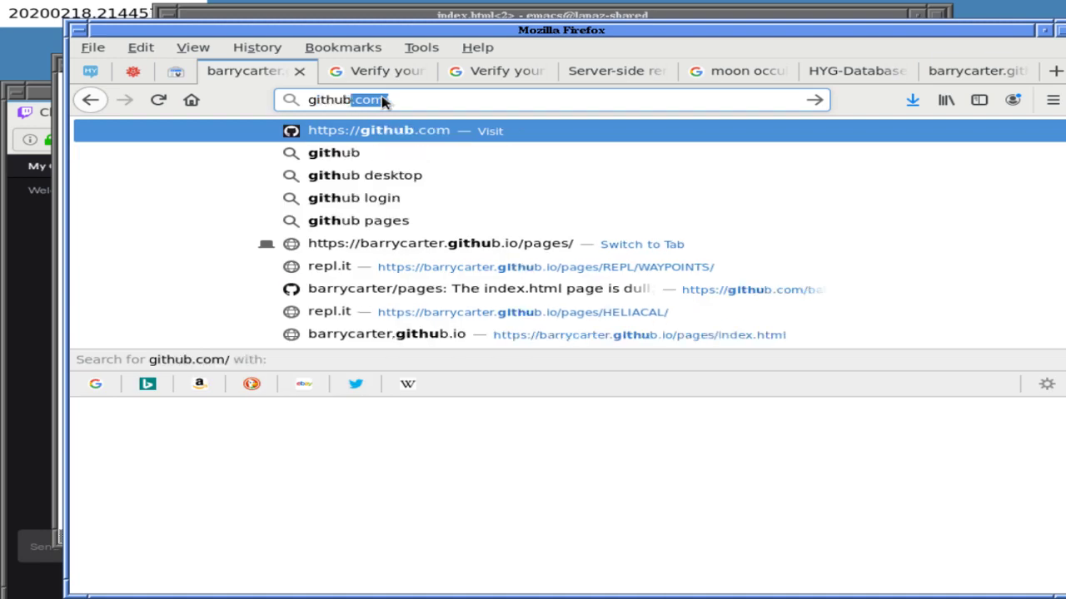
{"action": "type", "text": "e pag"}
{"action": "key", "text": "BackSpace"}
{"action": "key", "text": "BackSpace"}
{"action": "key", "text": "BackSpace"}
{"action": "key", "text": "BackSpace"}
{"action": "key", "text": "BackSpace"}
{"action": "type", "text": "pages lo"}
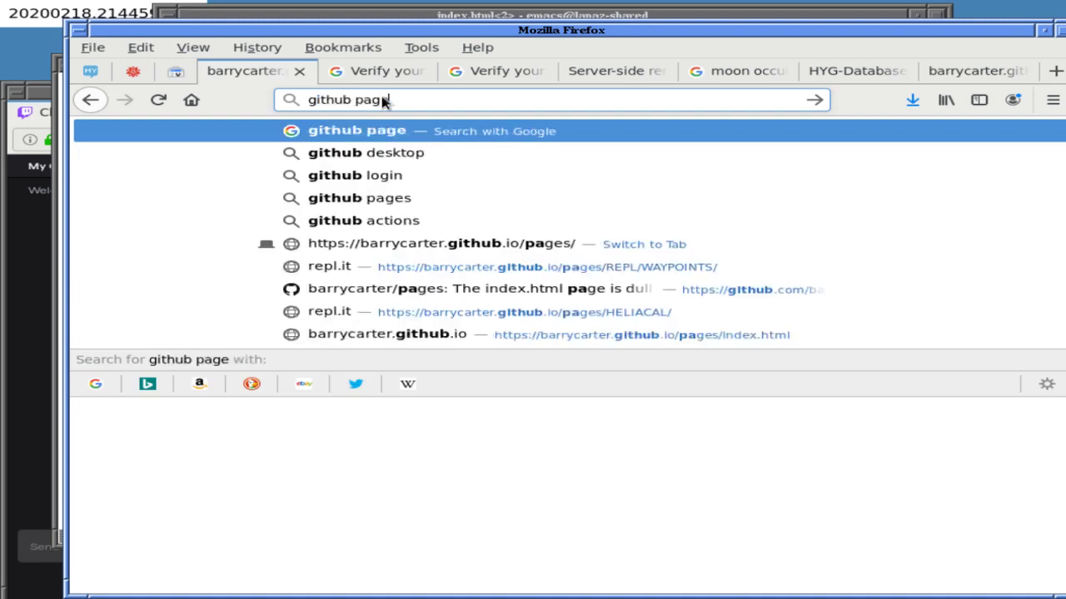
{"action": "type", "text": "gs"}
{"action": "key", "text": "Down"}
{"action": "key", "text": "Return"}
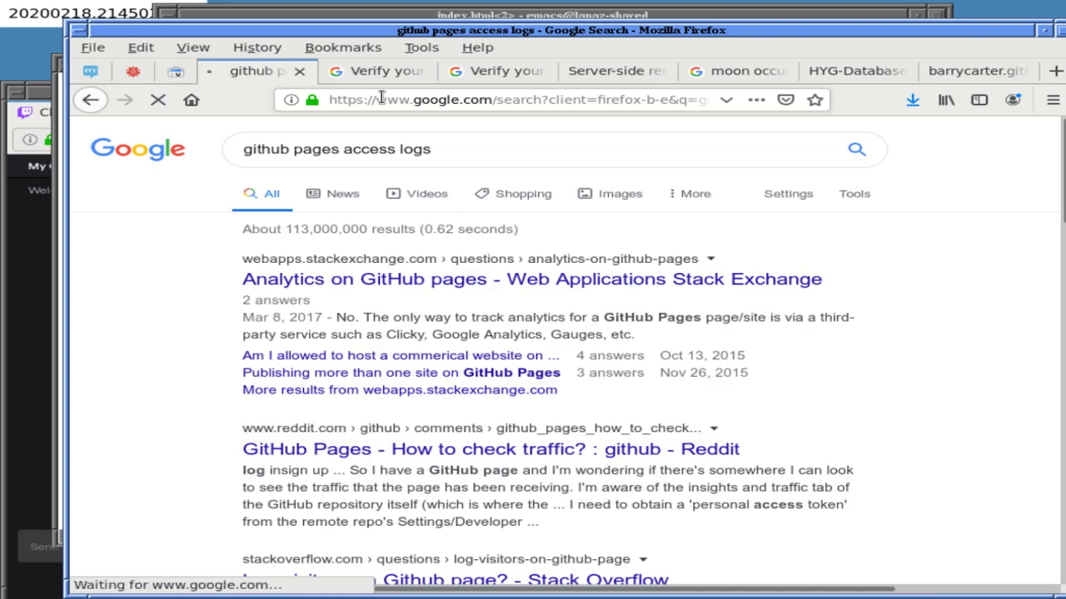
{"action": "middle_click", "coordinate": [424, 284]}
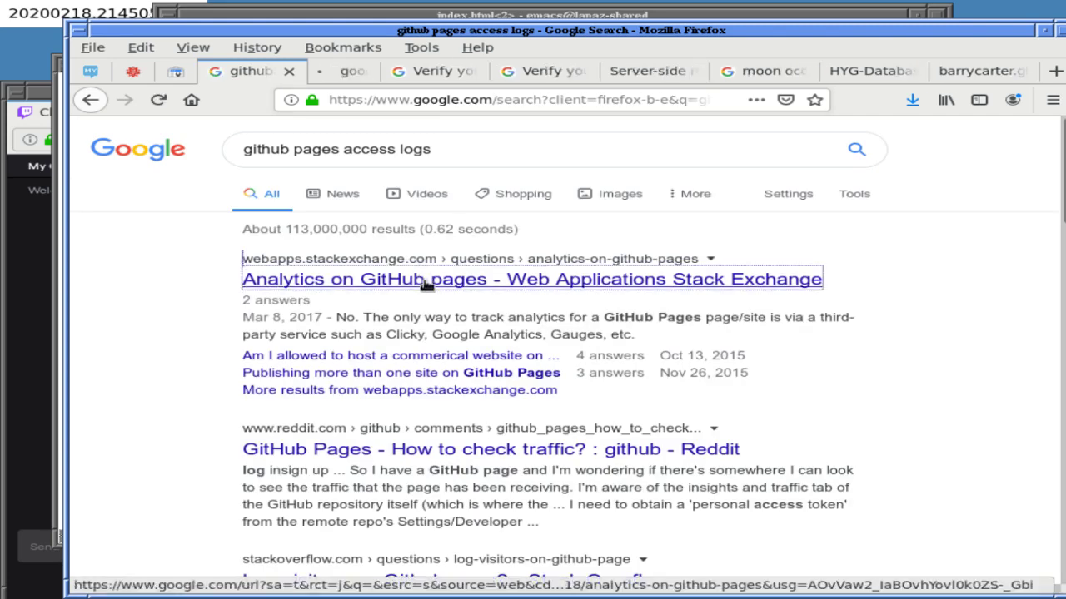
- Switch to the 'Analytics on GitHub pages' question, close the welcome-back banner, and read the answers
{"action": "left_click", "coordinate": [350, 71]}
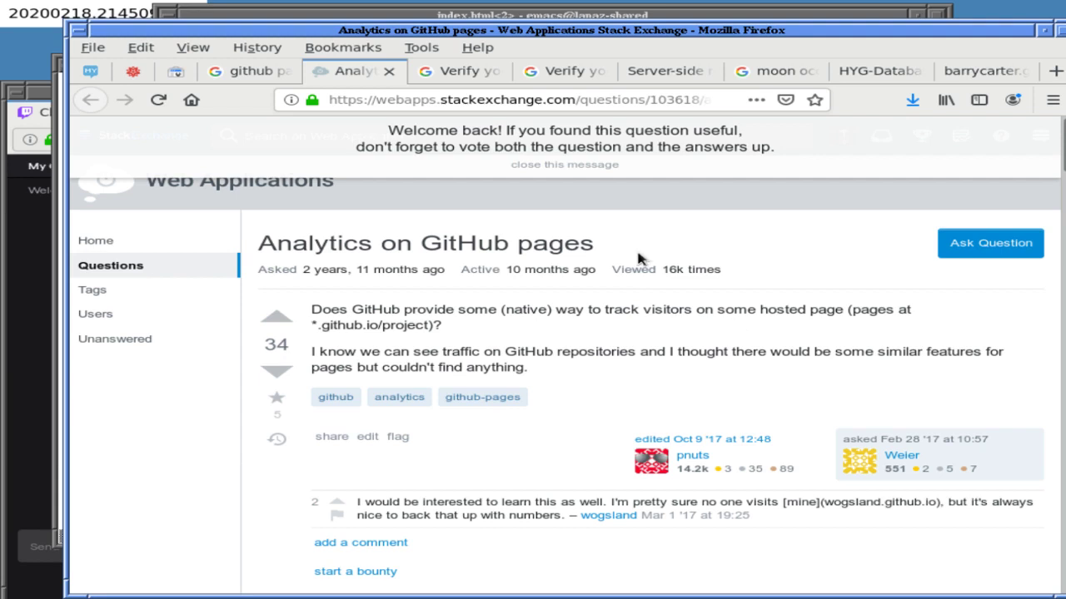
{"action": "left_click", "coordinate": [580, 166]}
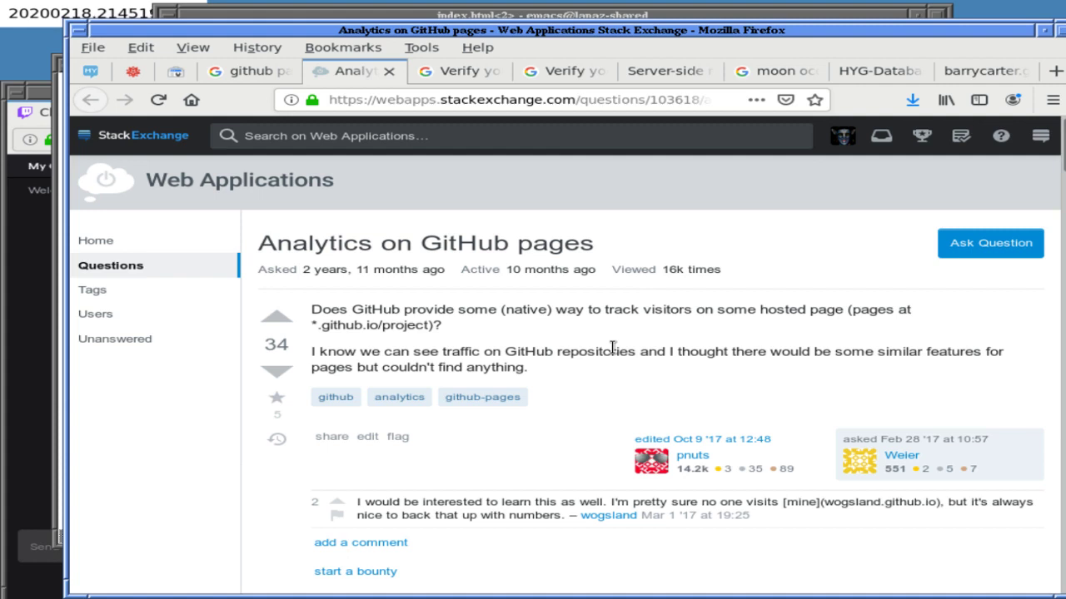
{"action": "scroll", "coordinate": [612, 348], "scroll_direction": "down", "scroll_amount": 5}
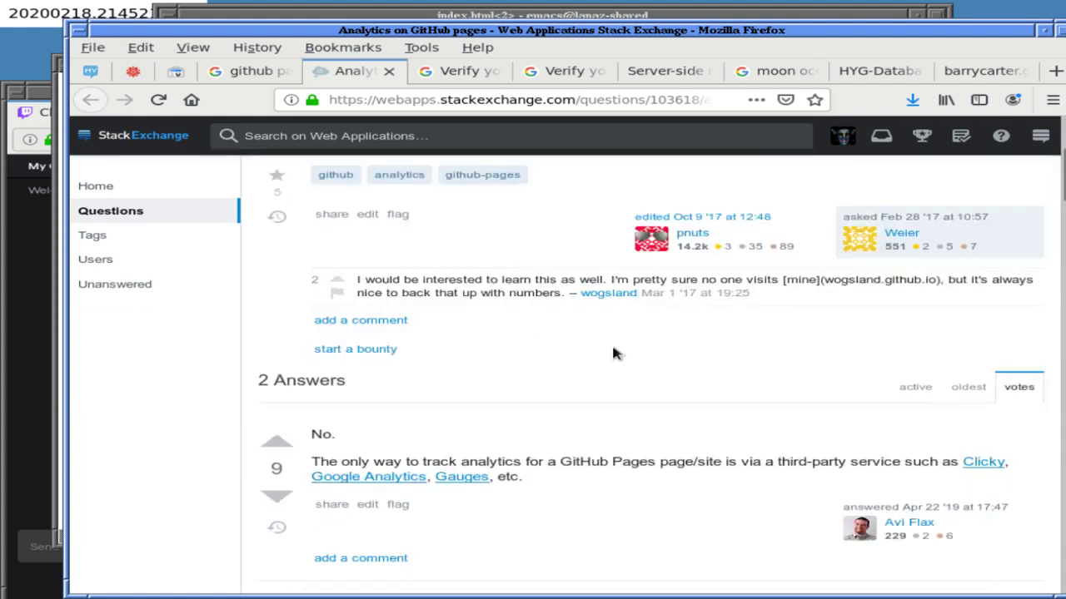
{"action": "scroll", "coordinate": [612, 353], "scroll_direction": "down", "scroll_amount": 6}
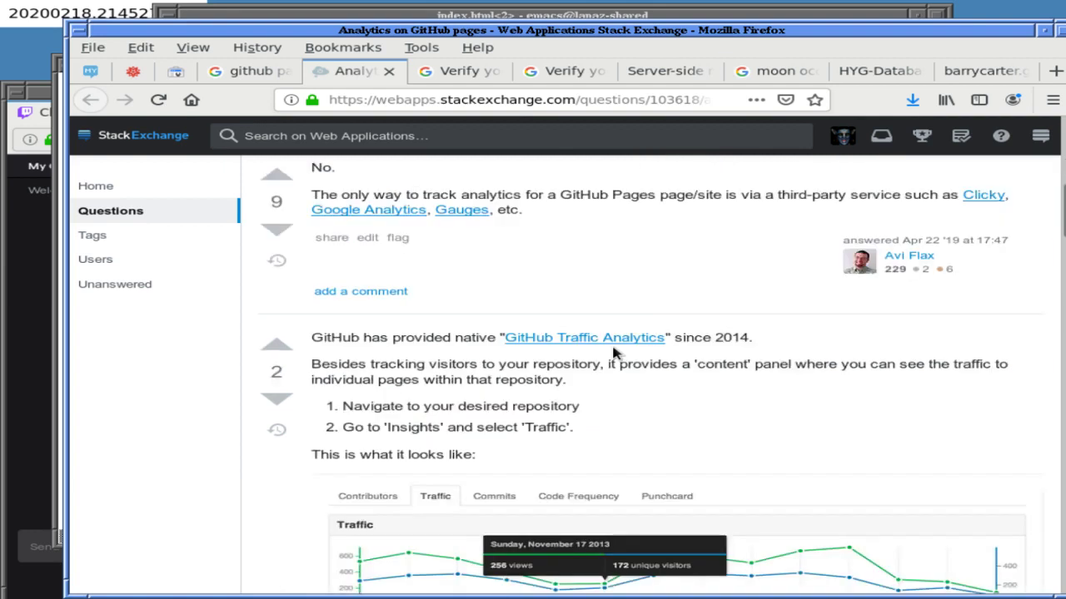
{"action": "scroll", "coordinate": [613, 354], "scroll_direction": "down", "scroll_amount": 1}
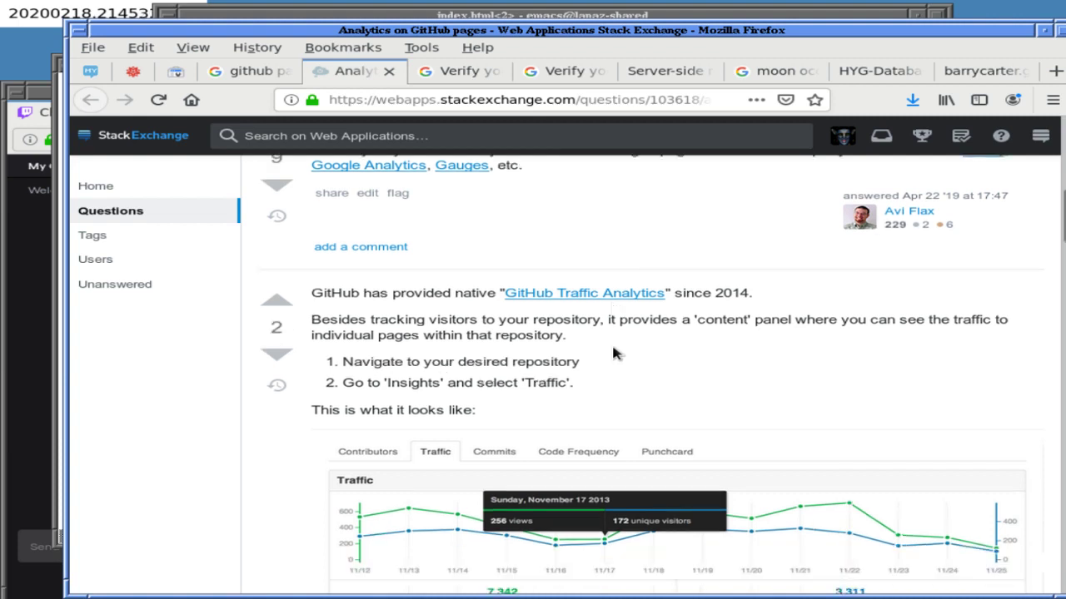
{"action": "scroll", "coordinate": [612, 348], "scroll_direction": "up", "scroll_amount": 1}
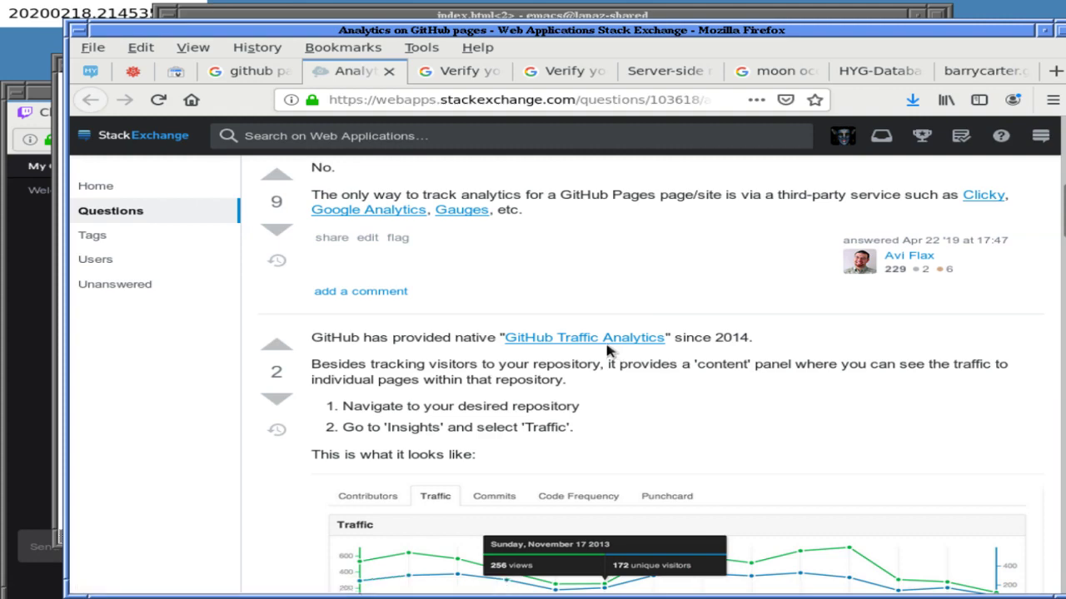
{"action": "scroll", "coordinate": [608, 350], "scroll_direction": "down", "scroll_amount": 15}
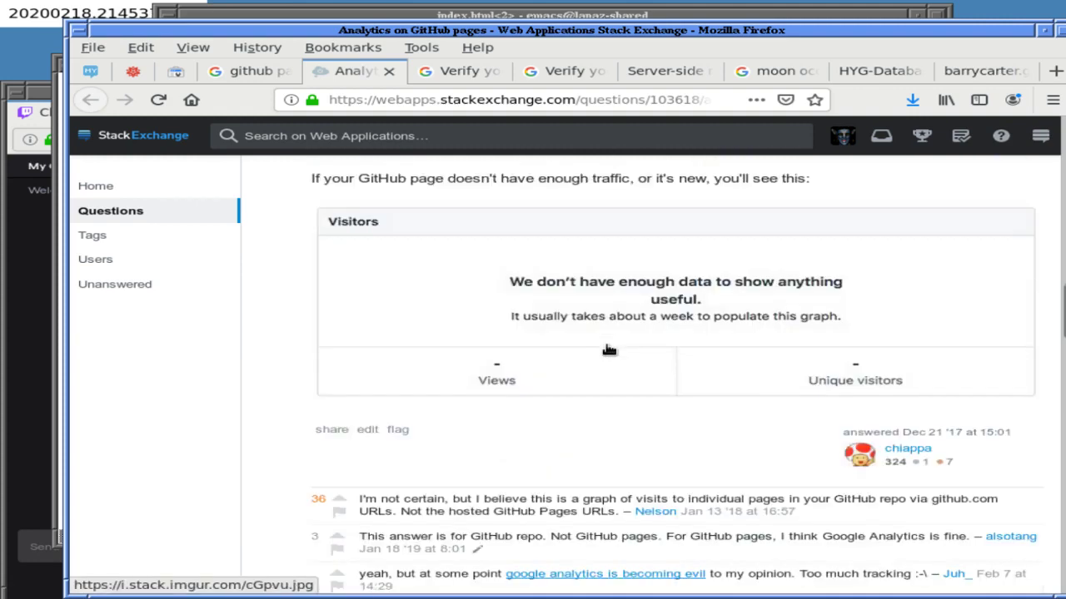
{"action": "scroll", "coordinate": [609, 349], "scroll_direction": "down", "scroll_amount": 4}
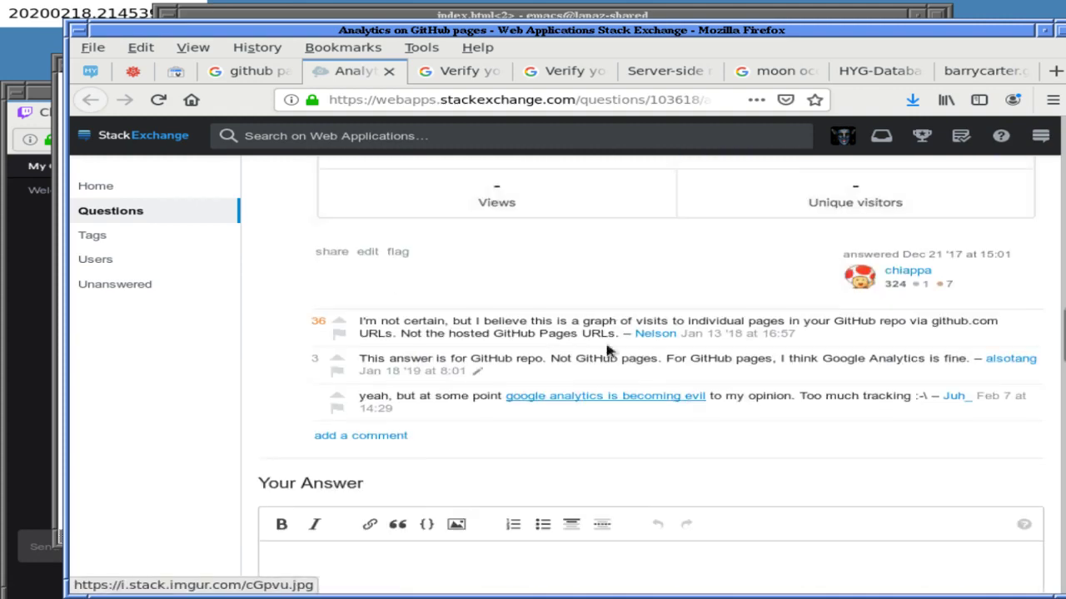
{"action": "scroll", "coordinate": [607, 350], "scroll_direction": "up", "scroll_amount": 18}
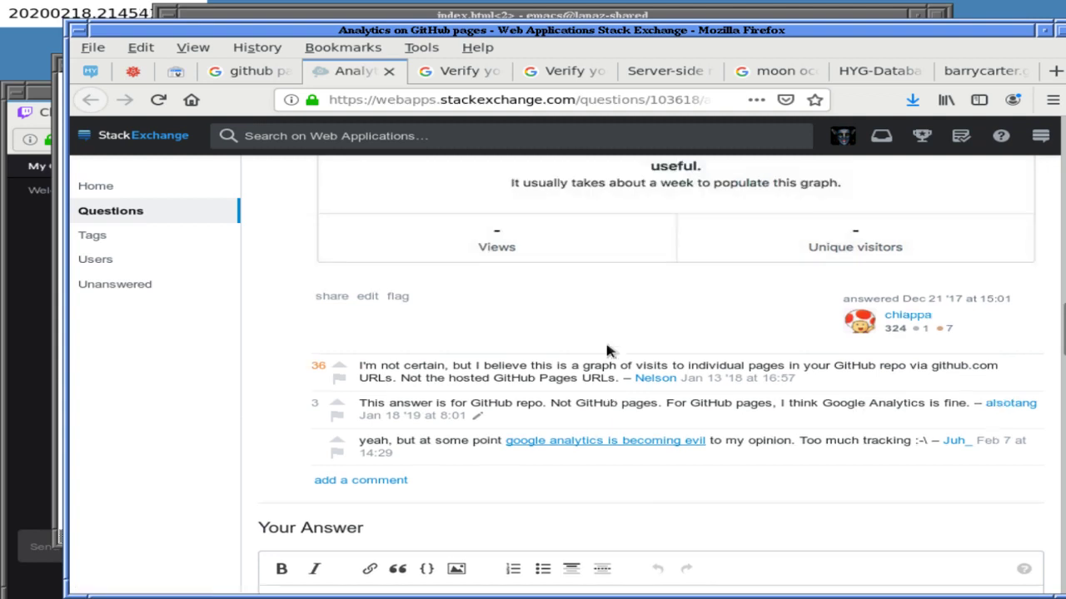
{"action": "scroll", "coordinate": [607, 349], "scroll_direction": "up", "scroll_amount": 1}
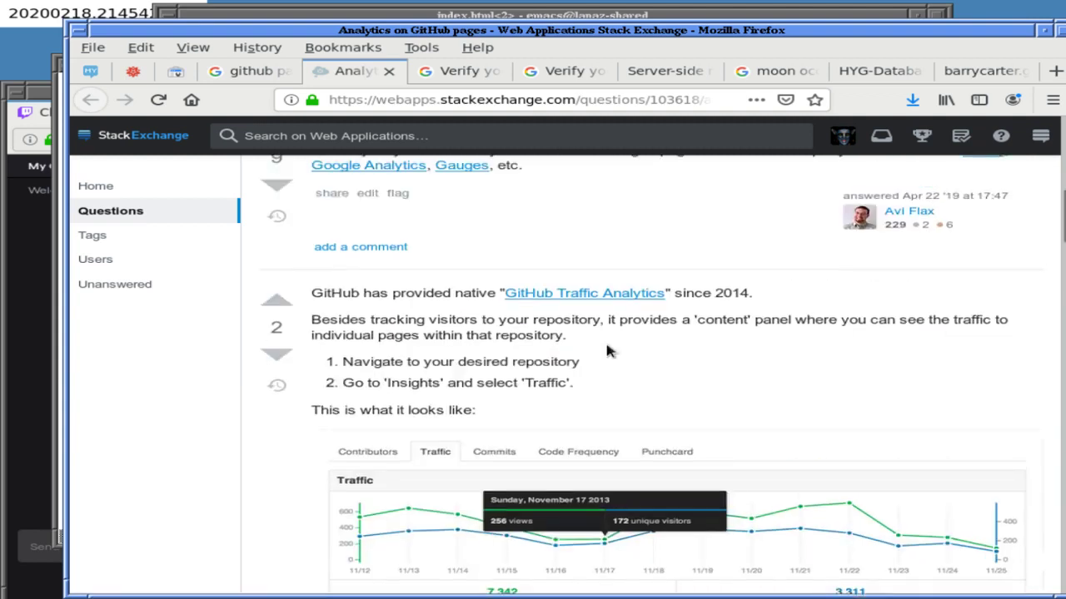
- Read the linked 'Introducing GitHub Traffic Analytics' blog post to the end, then return to its top
{"action": "left_click", "coordinate": [606, 297]}
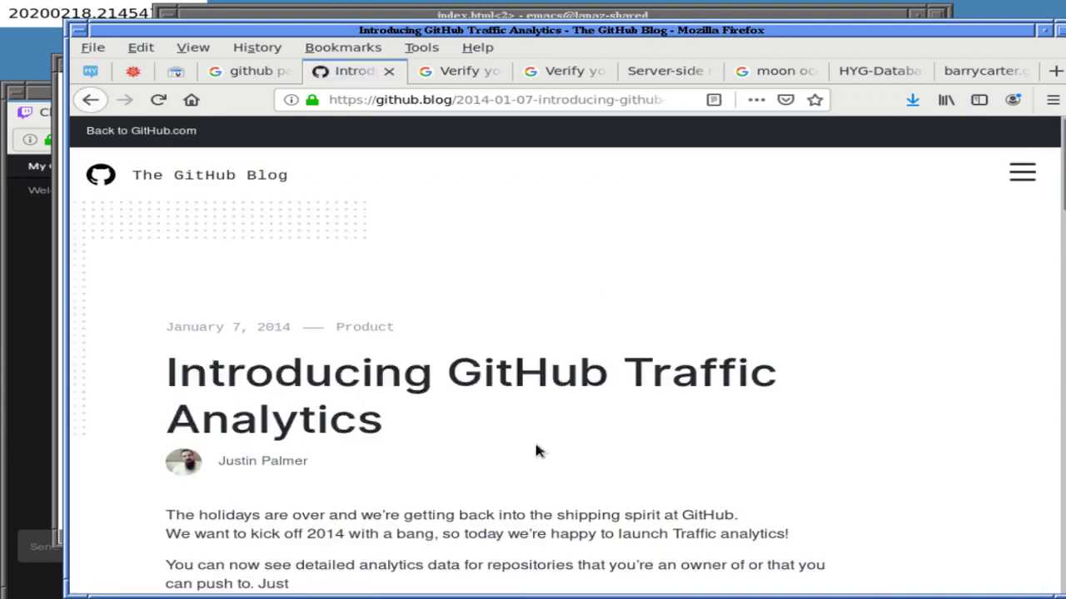
{"action": "scroll", "coordinate": [537, 451], "scroll_direction": "down", "scroll_amount": 2}
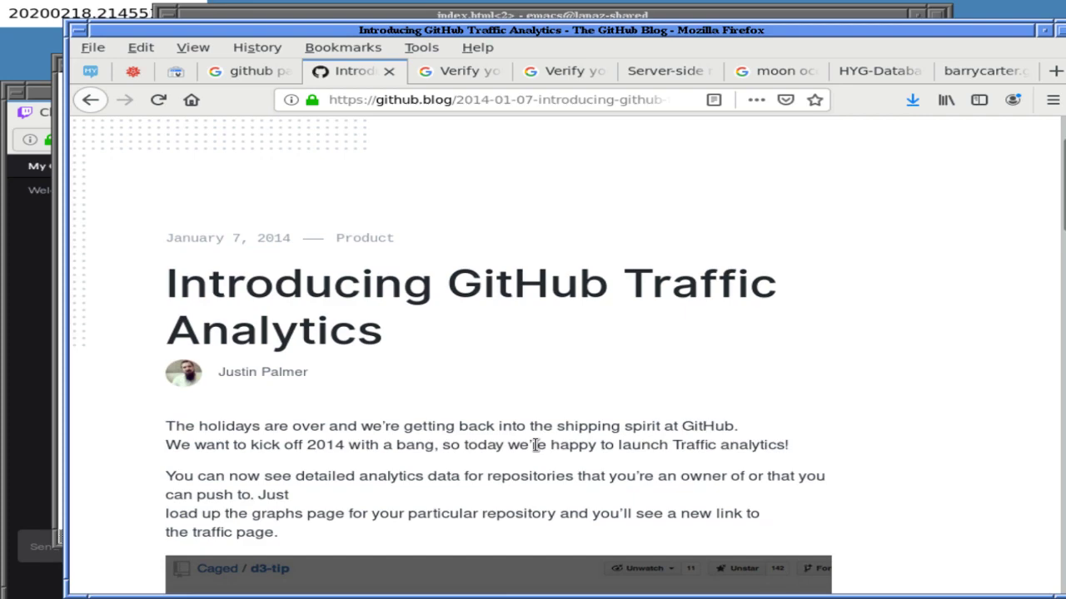
{"action": "scroll", "coordinate": [537, 447], "scroll_direction": "up", "scroll_amount": 2}
{"action": "scroll", "coordinate": [537, 450], "scroll_direction": "down", "scroll_amount": 8}
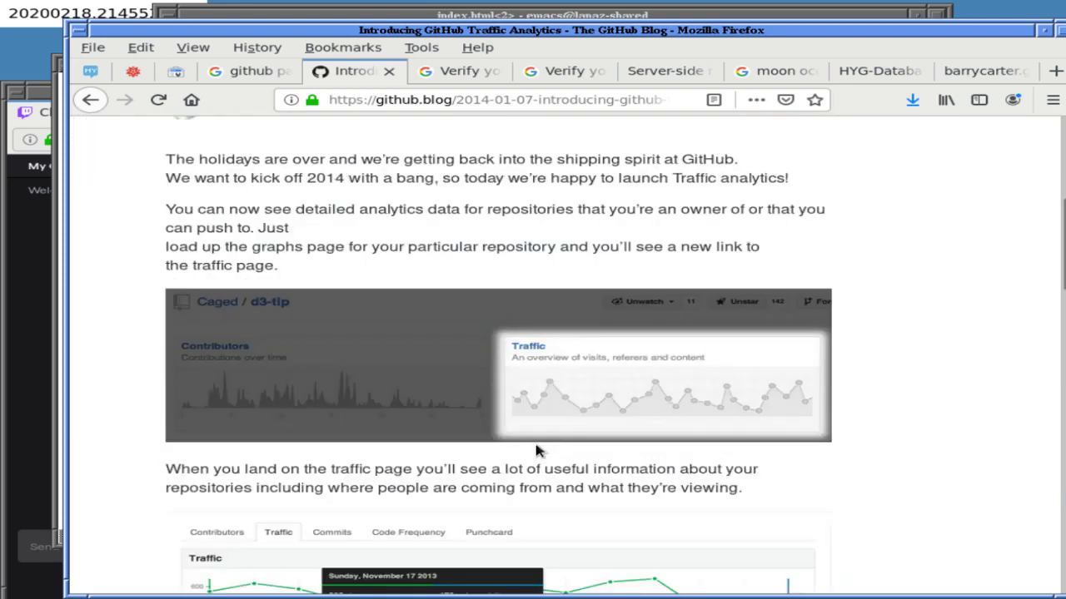
{"action": "scroll", "coordinate": [537, 451], "scroll_direction": "down", "scroll_amount": 5}
{"action": "scroll", "coordinate": [537, 450], "scroll_direction": "down", "scroll_amount": 6}
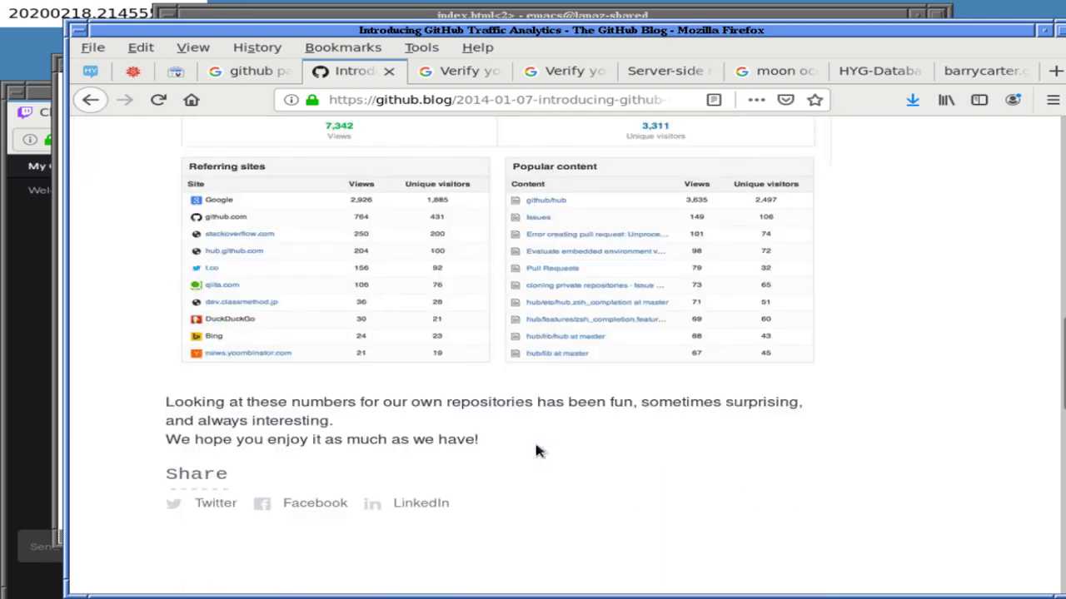
{"action": "scroll", "coordinate": [537, 450], "scroll_direction": "down", "scroll_amount": 6}
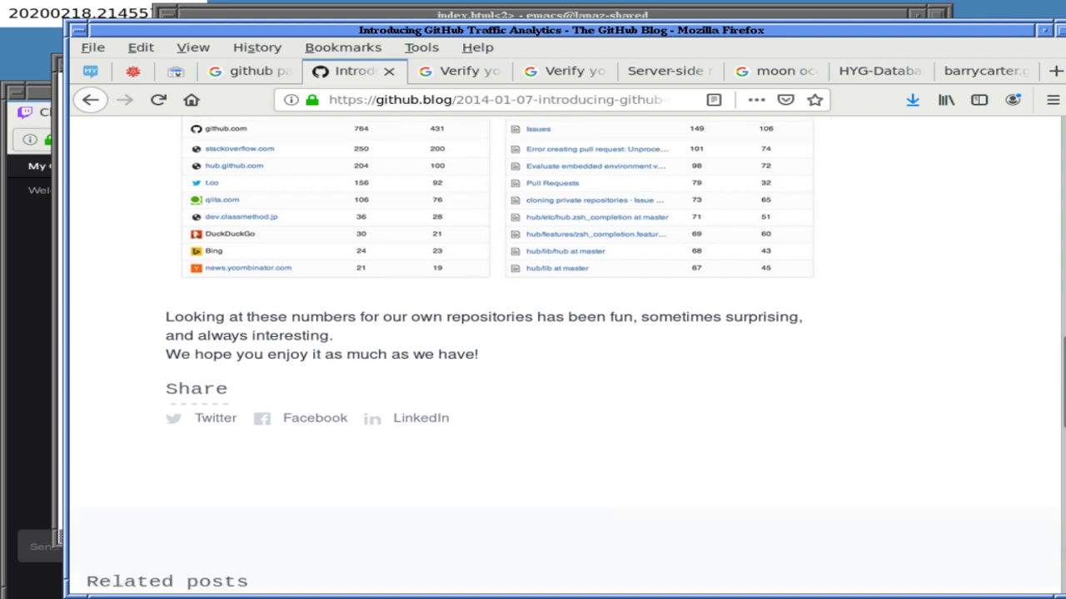
{"action": "scroll", "coordinate": [537, 449], "scroll_direction": "down", "scroll_amount": 5}
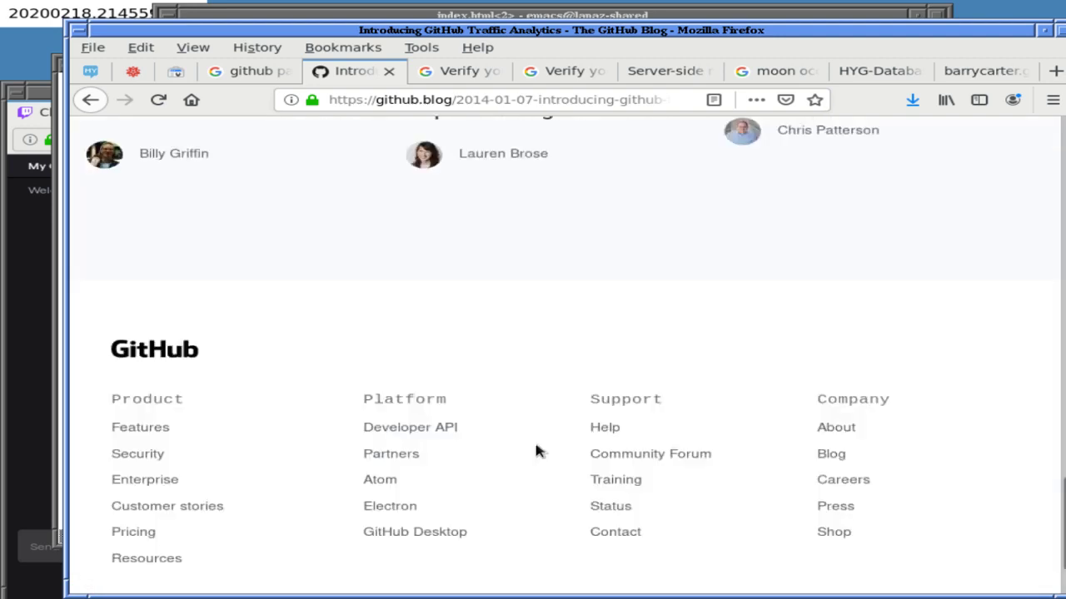
{"action": "key", "text": "Home"}
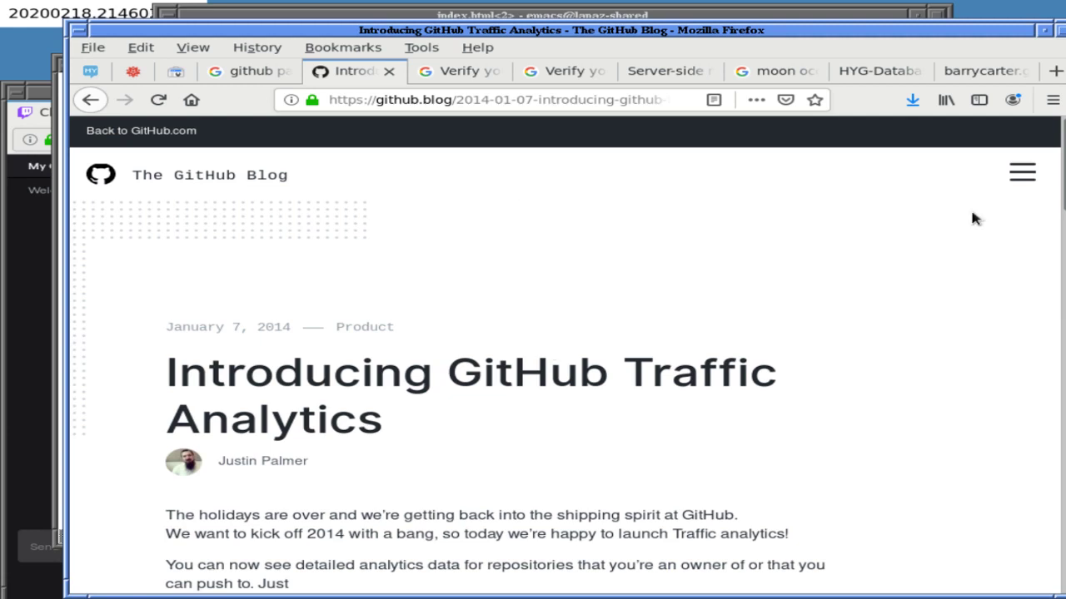
- Search the web for 'github traffic analytics' and look over the results
{"action": "left_click", "coordinate": [487, 100]}
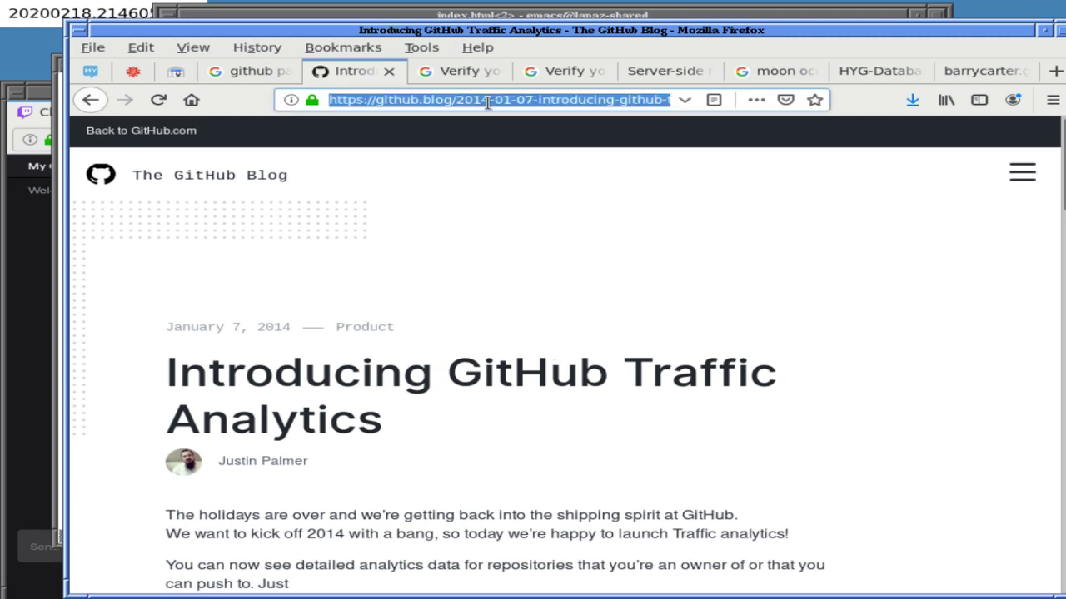
{"action": "type", "text": "github t"}
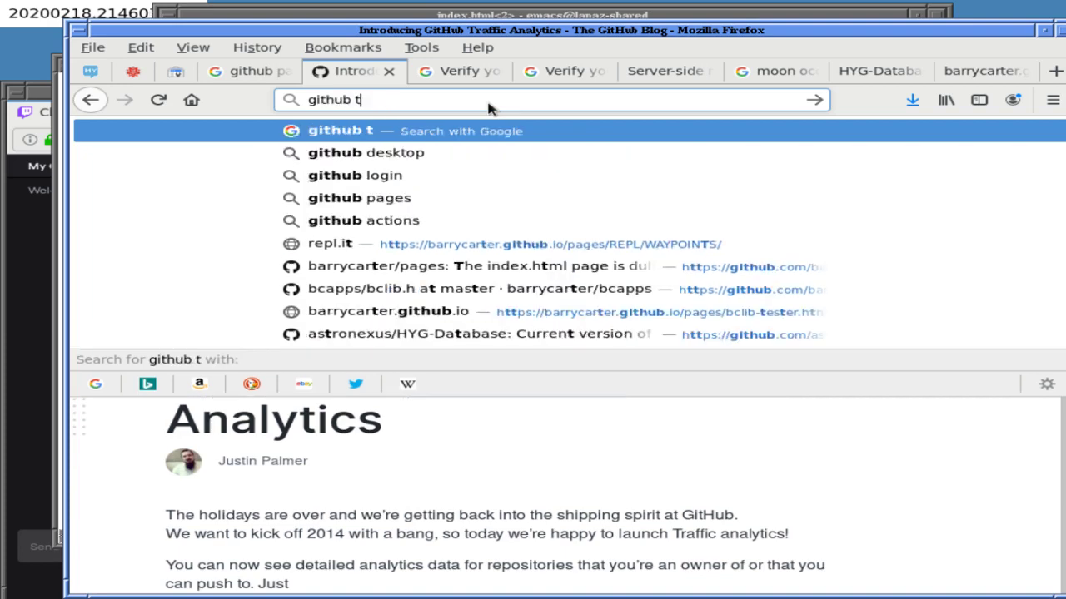
{"action": "type", "text": "raffic analy"}
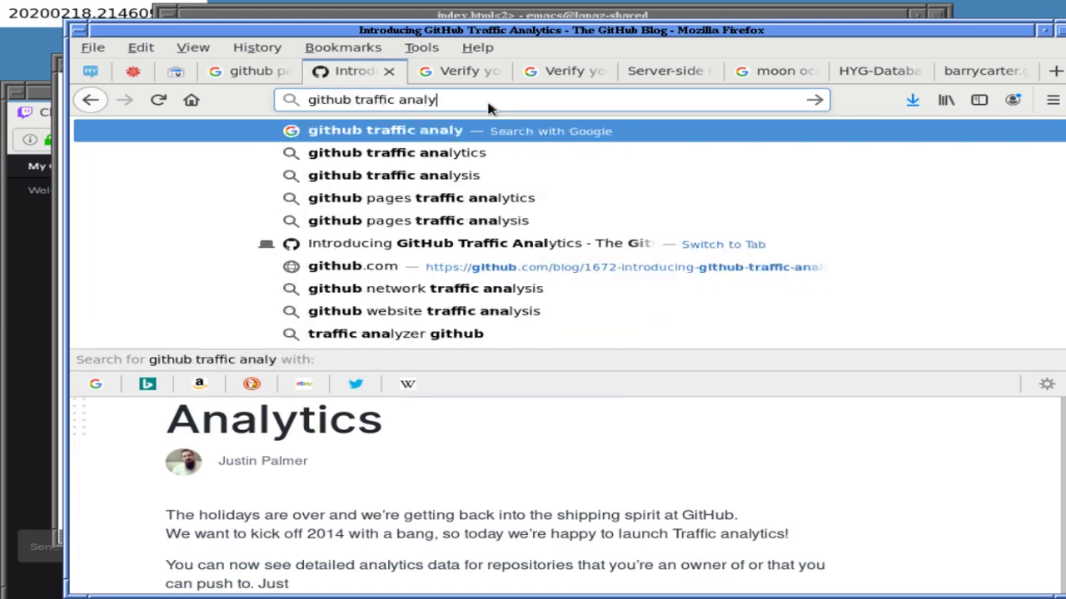
{"action": "type", "text": "tics"}
{"action": "key", "text": "Return"}
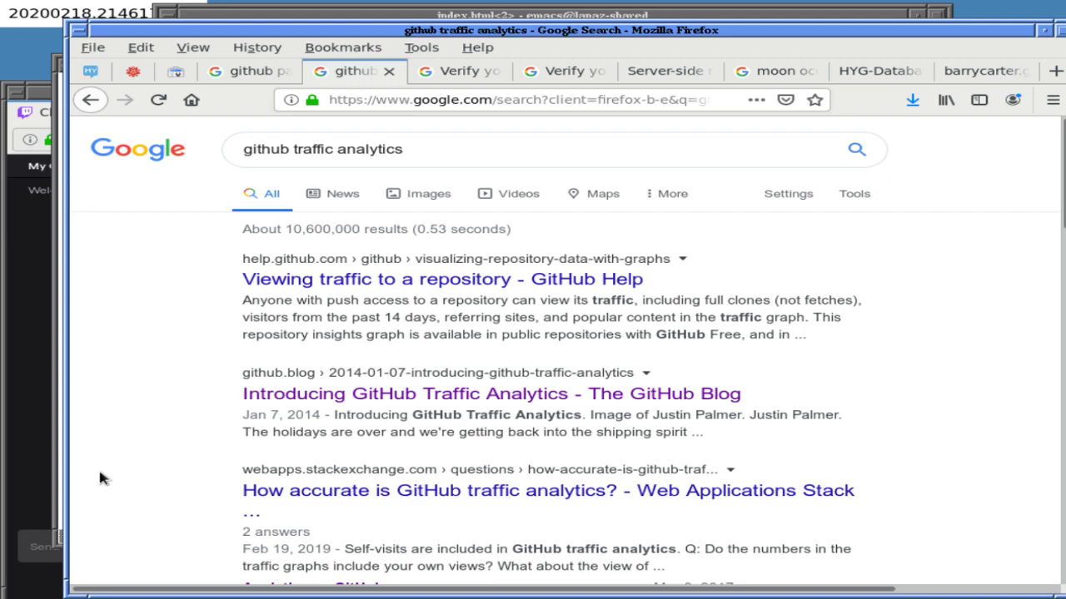
{"action": "scroll", "coordinate": [100, 476], "scroll_direction": "down", "scroll_amount": 5}
{"action": "scroll", "coordinate": [99, 477], "scroll_direction": "down", "scroll_amount": 2}
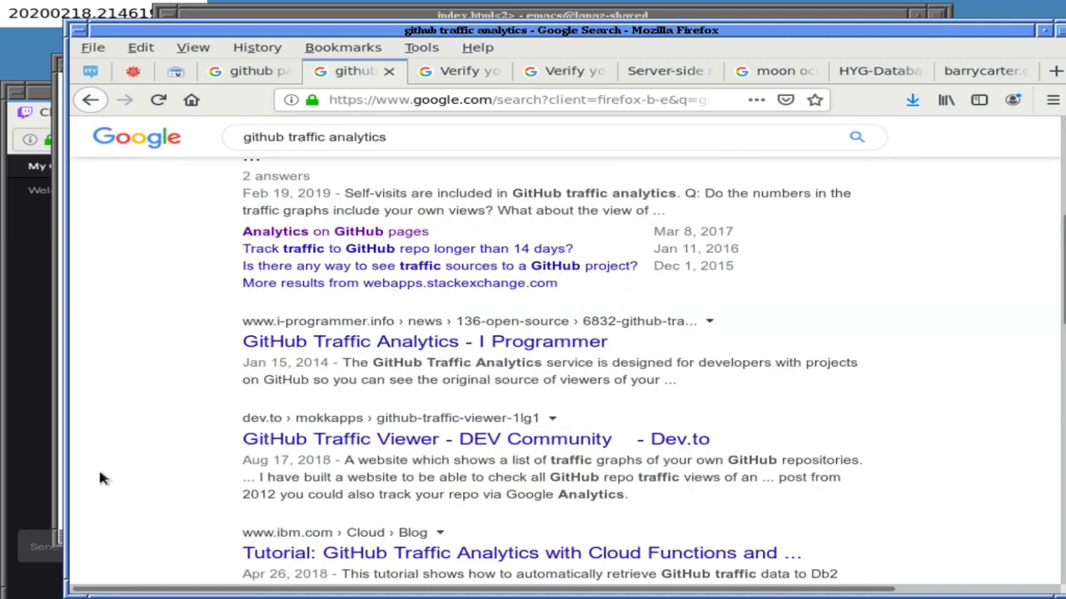
{"action": "scroll", "coordinate": [98, 478], "scroll_direction": "up", "scroll_amount": 6}
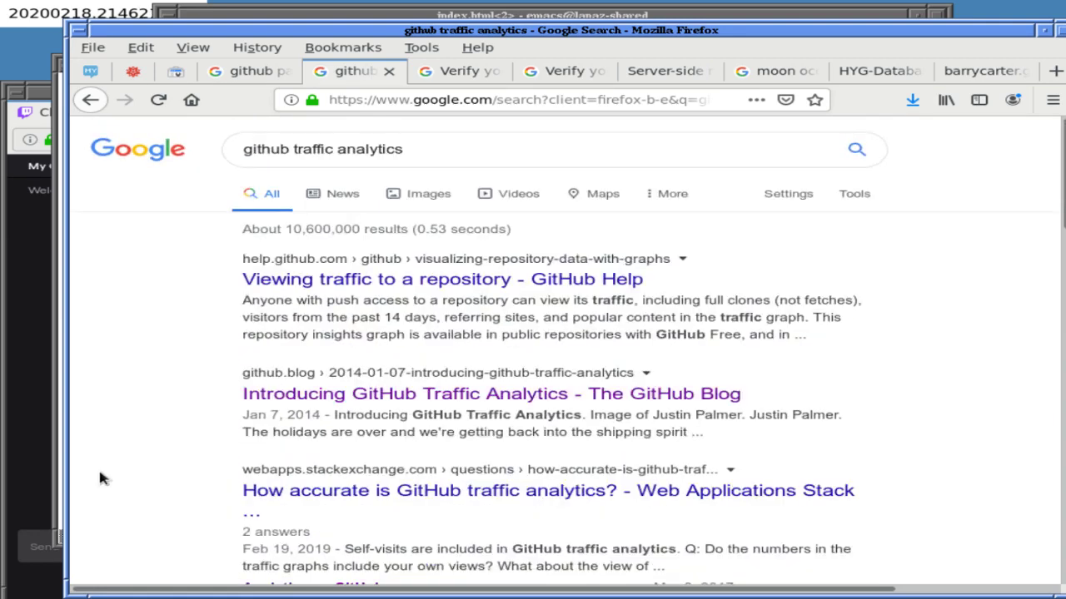
- Open and read GitHub Help's 'Viewing traffic to a repository' article
{"action": "left_click", "coordinate": [566, 281]}
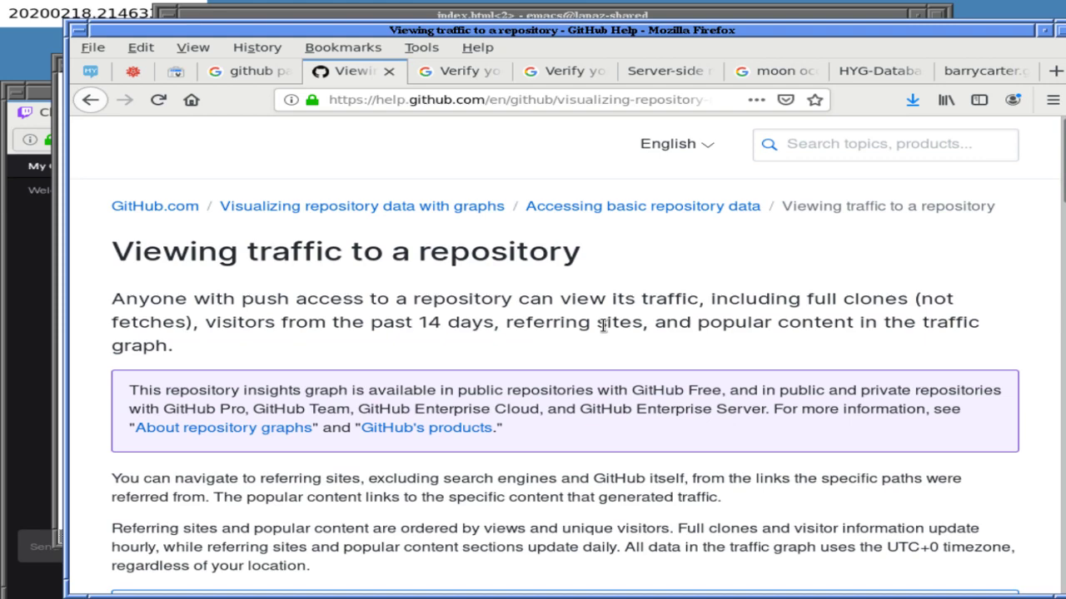
{"action": "scroll", "coordinate": [603, 327], "scroll_direction": "down", "scroll_amount": 2}
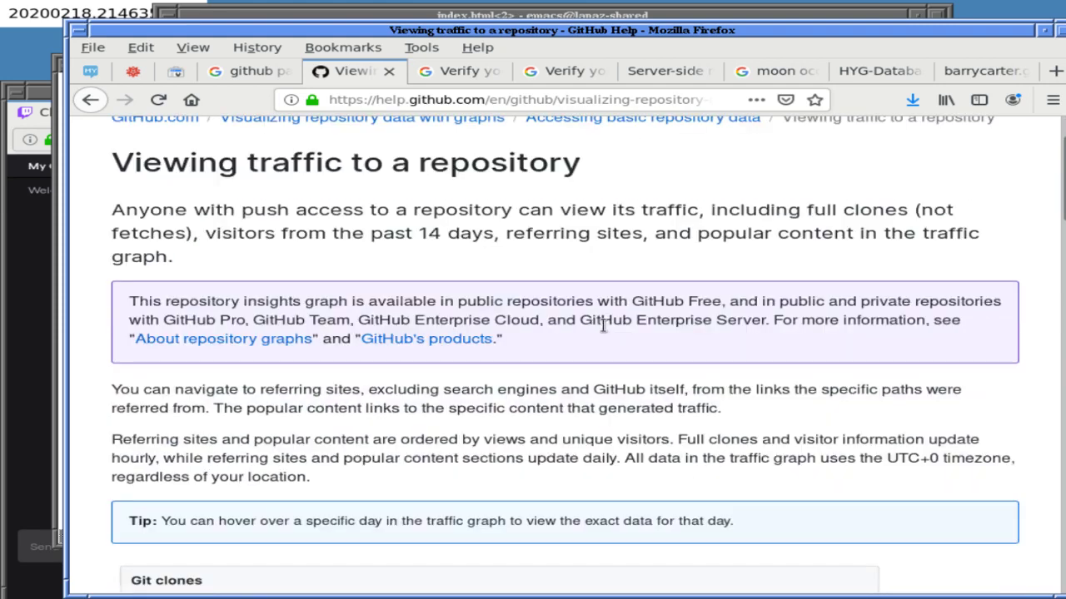
{"action": "scroll", "coordinate": [603, 327], "scroll_direction": "down", "scroll_amount": 1}
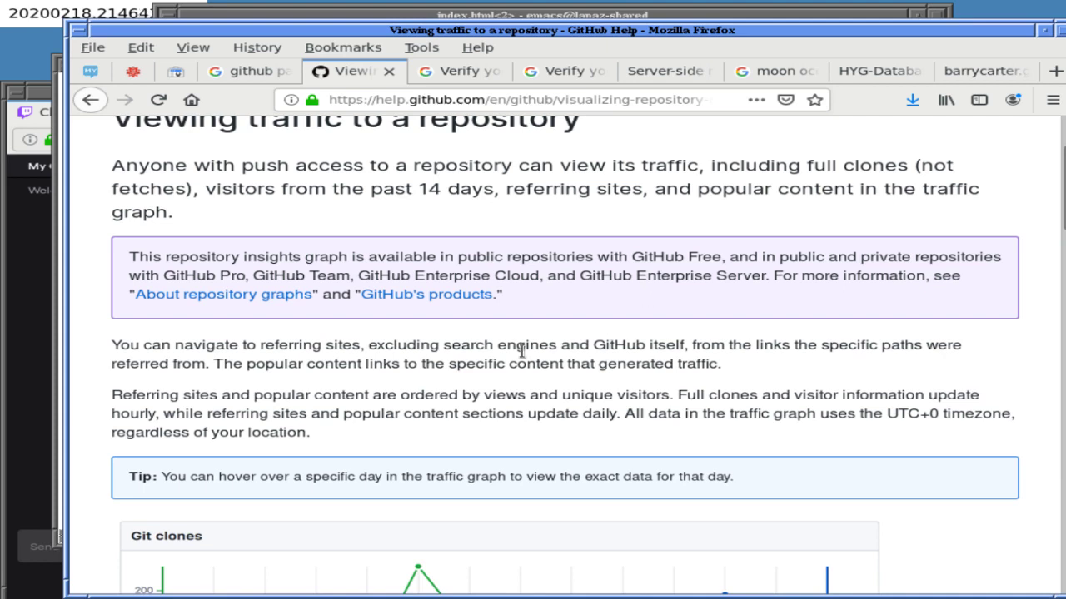
{"action": "scroll", "coordinate": [522, 352], "scroll_direction": "down", "scroll_amount": 3}
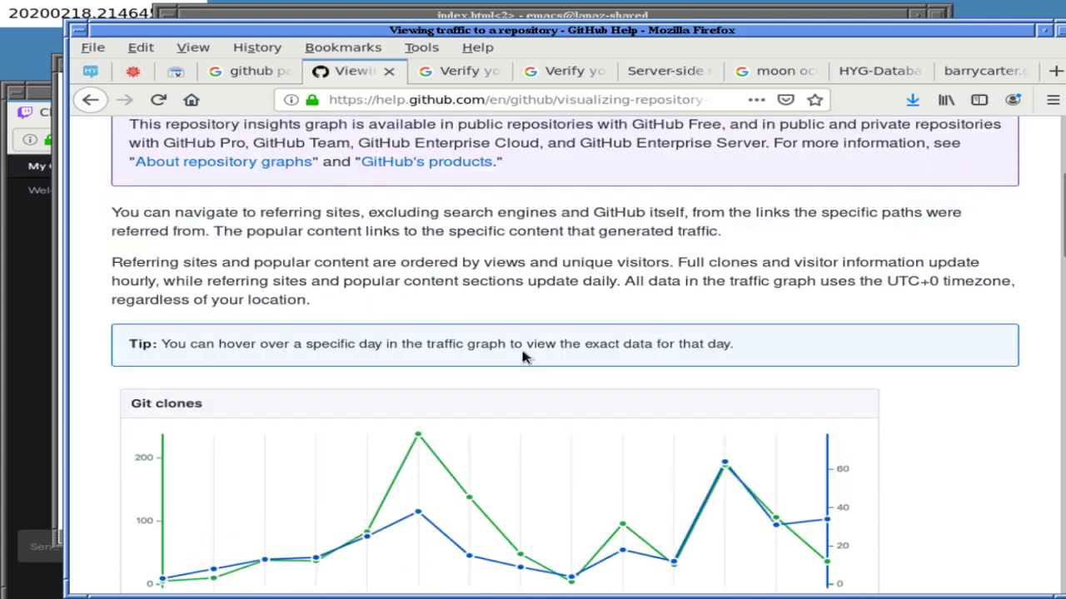
{"action": "scroll", "coordinate": [521, 356], "scroll_direction": "down", "scroll_amount": 15}
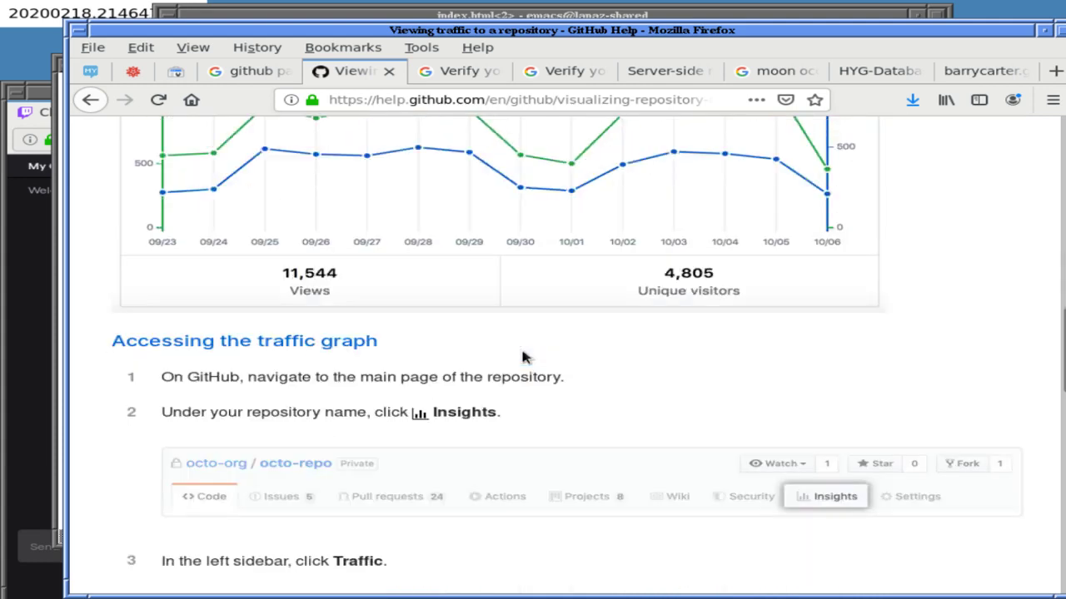
{"action": "scroll", "coordinate": [522, 356], "scroll_direction": "down", "scroll_amount": 10}
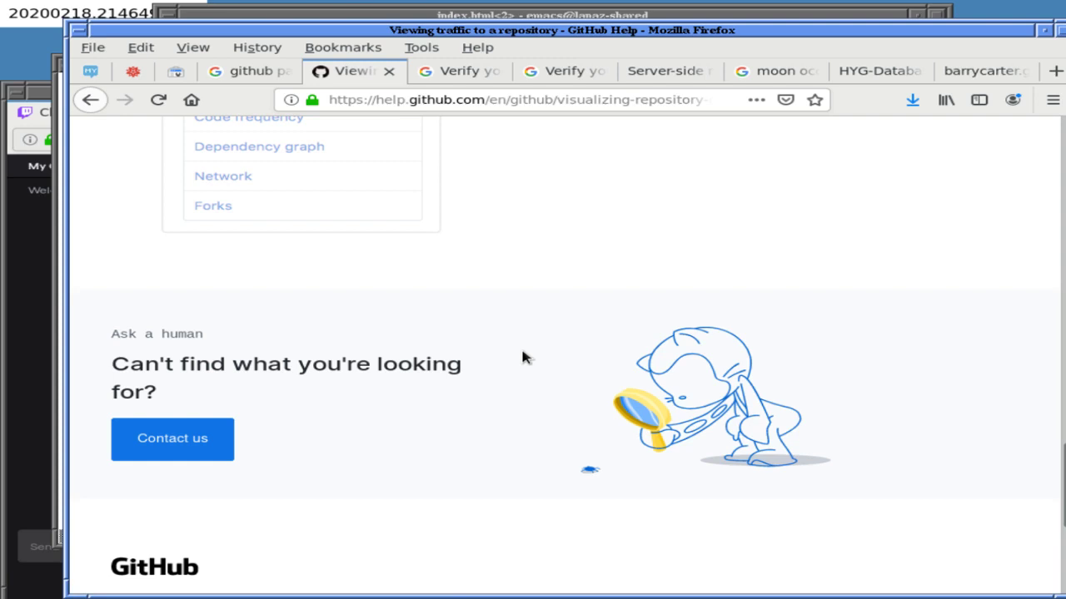
{"action": "scroll", "coordinate": [522, 356], "scroll_direction": "up", "scroll_amount": 20}
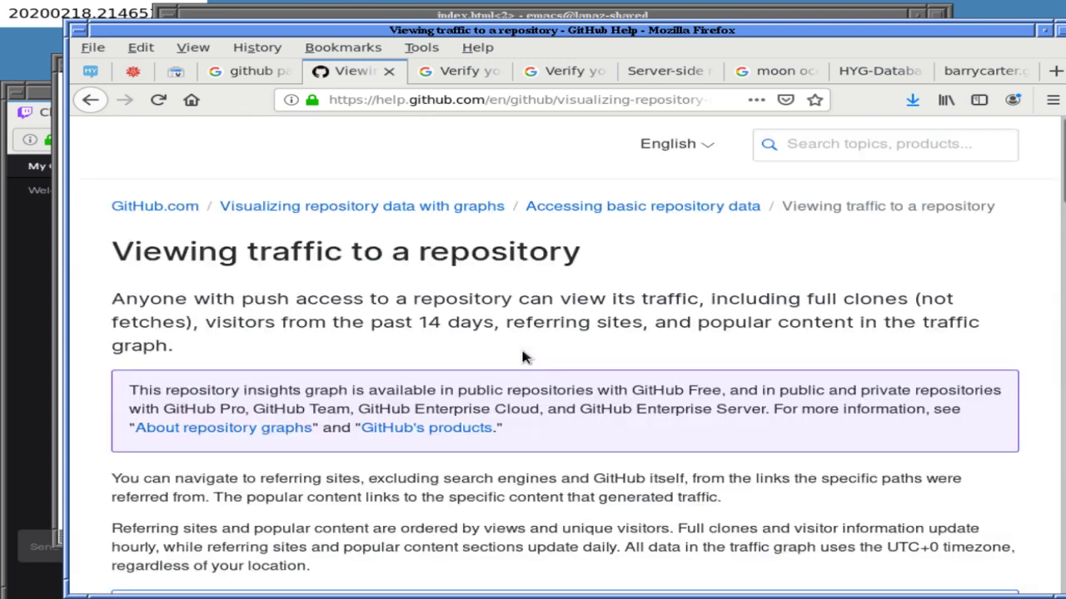
- Start typing 'bcgitpa' in the address bar, then erase it
{"action": "left_click", "coordinate": [490, 99]}
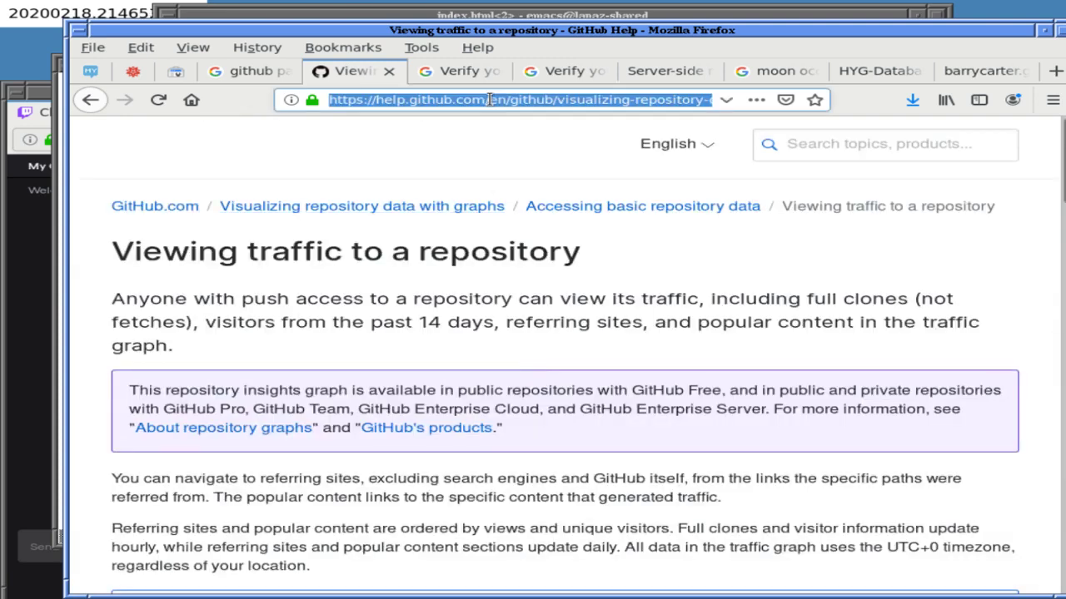
{"action": "type", "text": "bcg"}
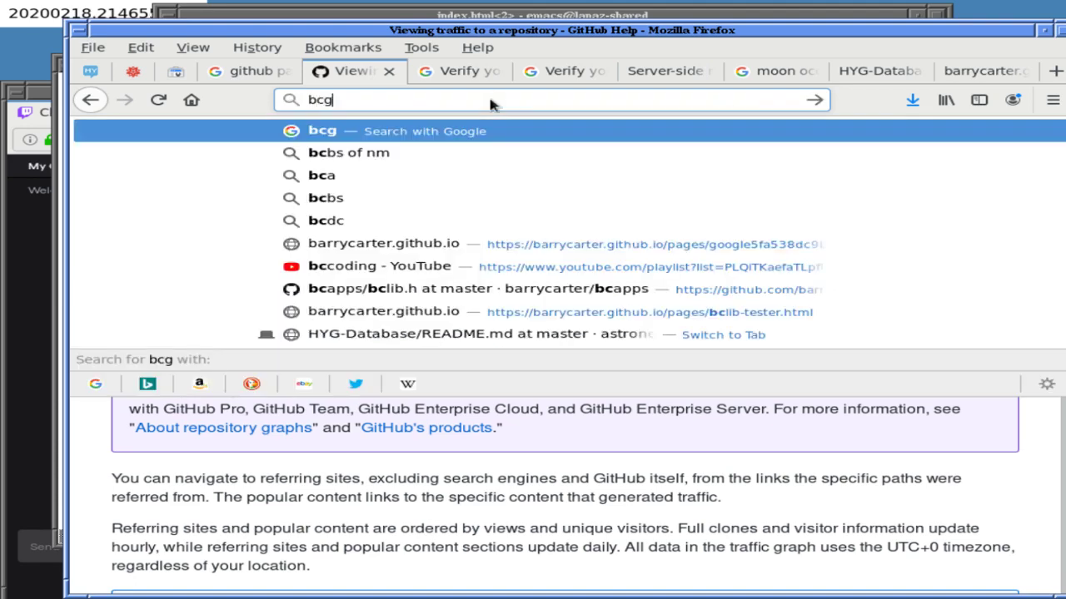
{"action": "type", "text": "itpa"}
{"action": "key", "text": "BackSpace"}
{"action": "key", "text": "BackSpace"}
{"action": "key", "text": "BackSpace"}
{"action": "key", "text": "BackSpace"}
{"action": "key", "text": "BackSpace"}
{"action": "key", "text": "BackSpace"}
{"action": "key", "text": "BackSpace"}
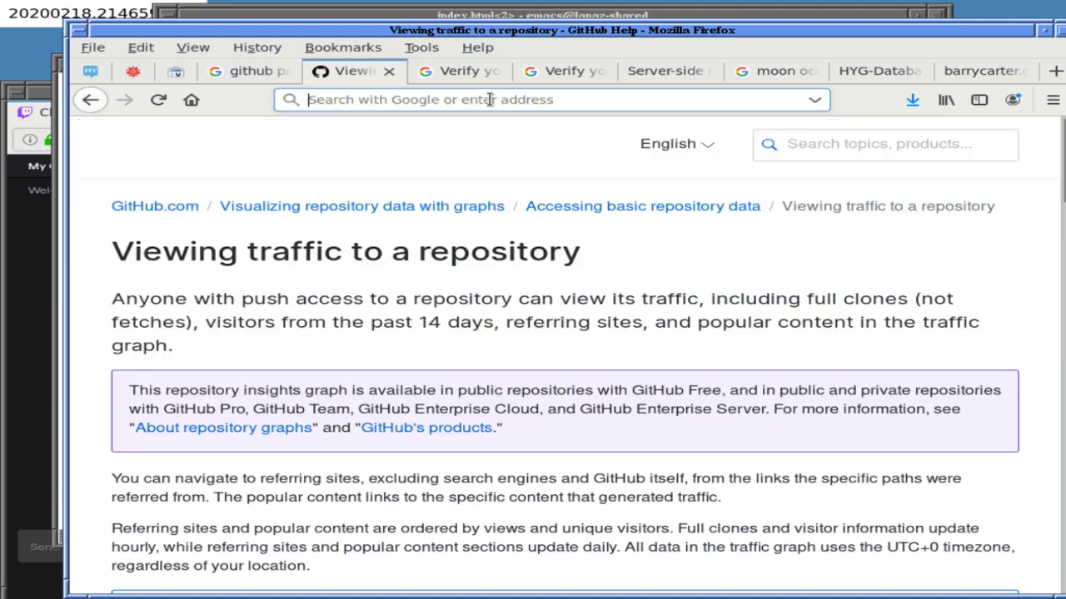
- Bring the terminal window to the front
{"action": "left_click", "coordinate": [442, 15]}
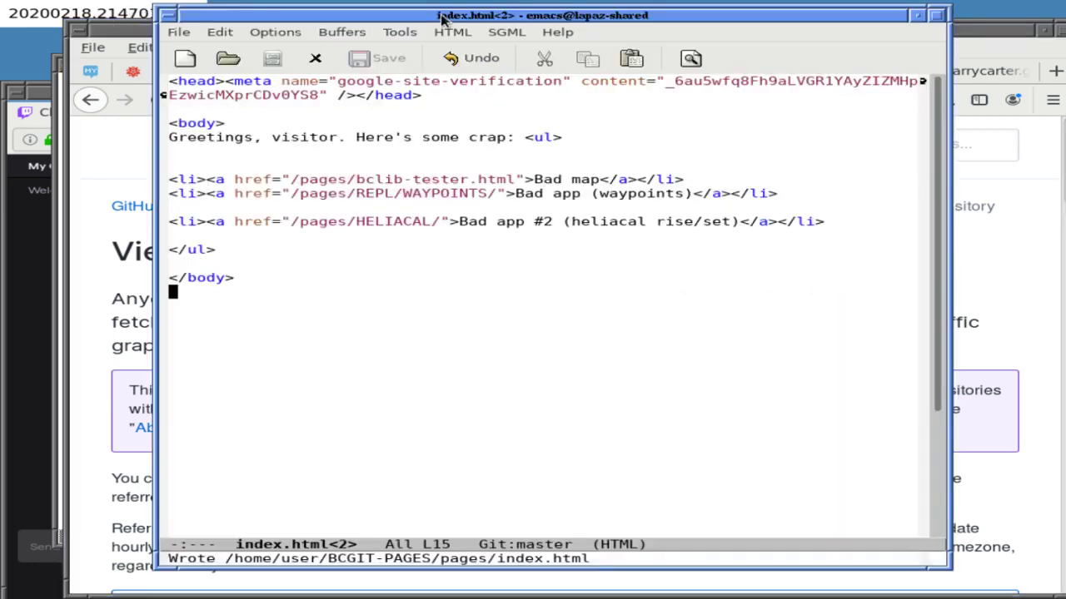
{"action": "left_click", "coordinate": [97, 156]}
{"action": "key", "text": "alt+Tab"}
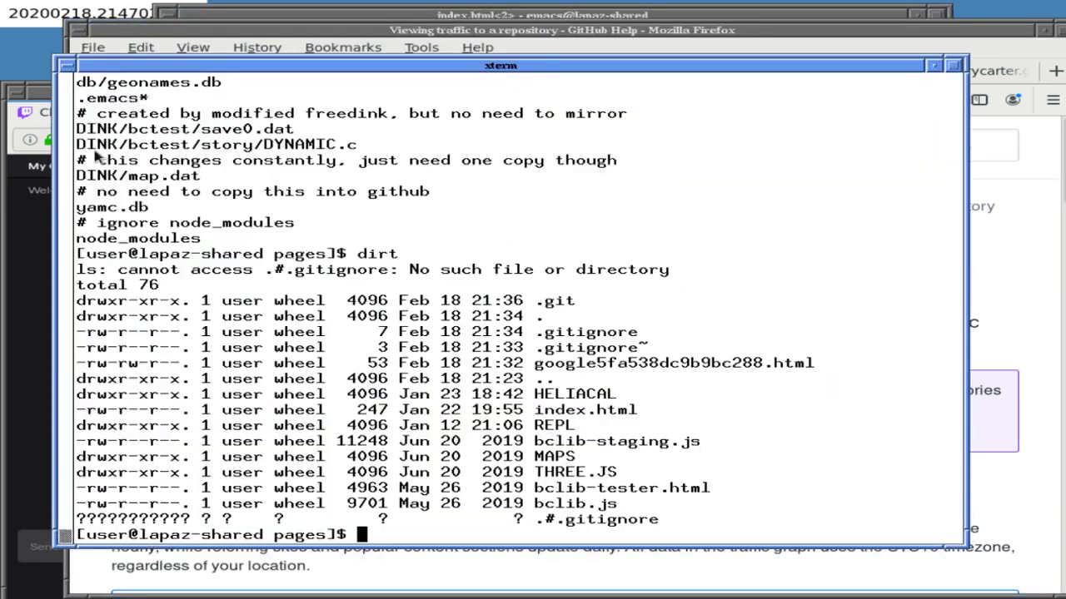
- View the pages repository's .git/config with less, then return to Firefox
{"action": "type", "text": "less .gi"}
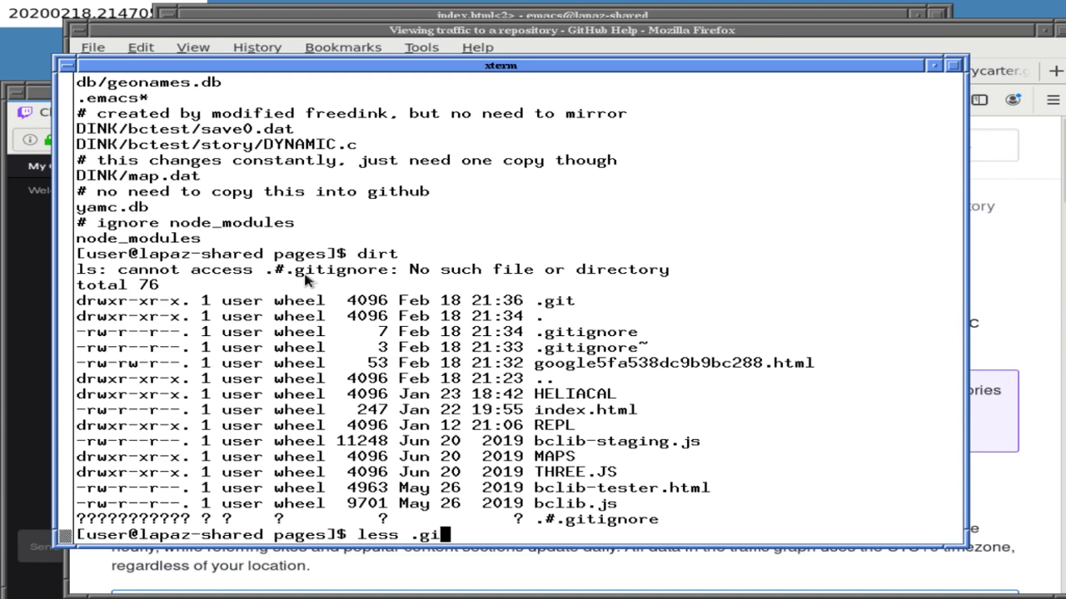
{"action": "key", "text": "Tab"}
{"action": "key", "text": "Tab"}
{"action": "type", "text": "/c"}
{"action": "key", "text": "Tab"}
{"action": "key", "text": "Tab"}
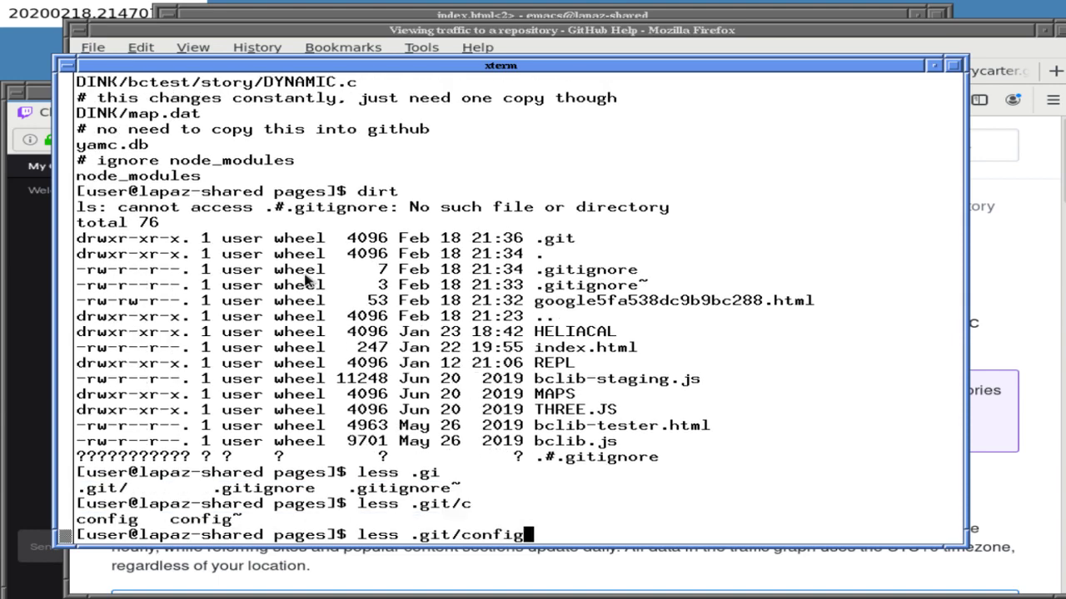
{"action": "key", "text": "Return"}
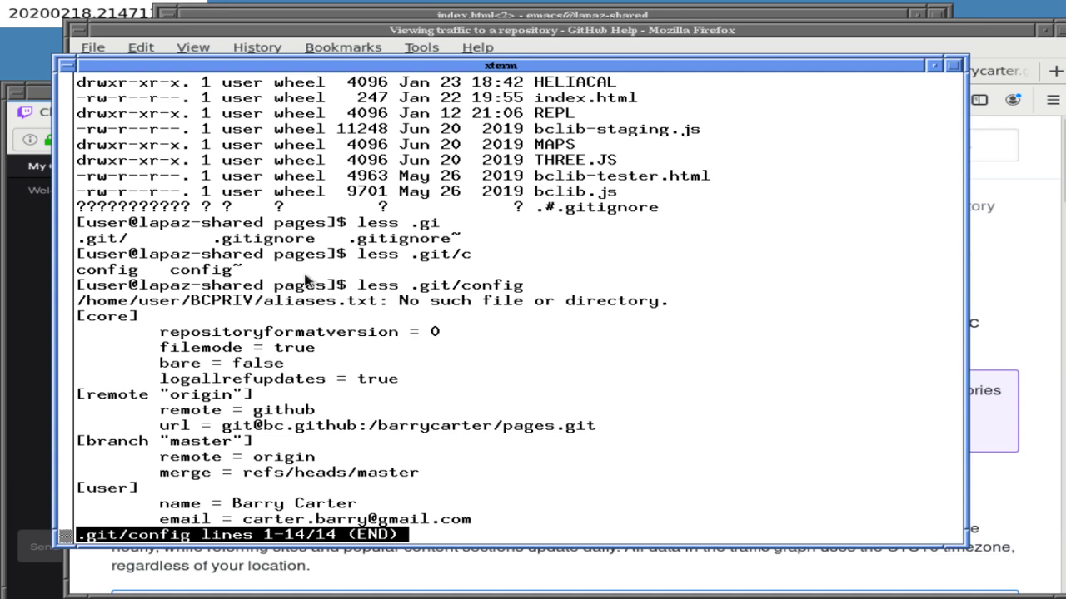
{"action": "key", "text": "q"}
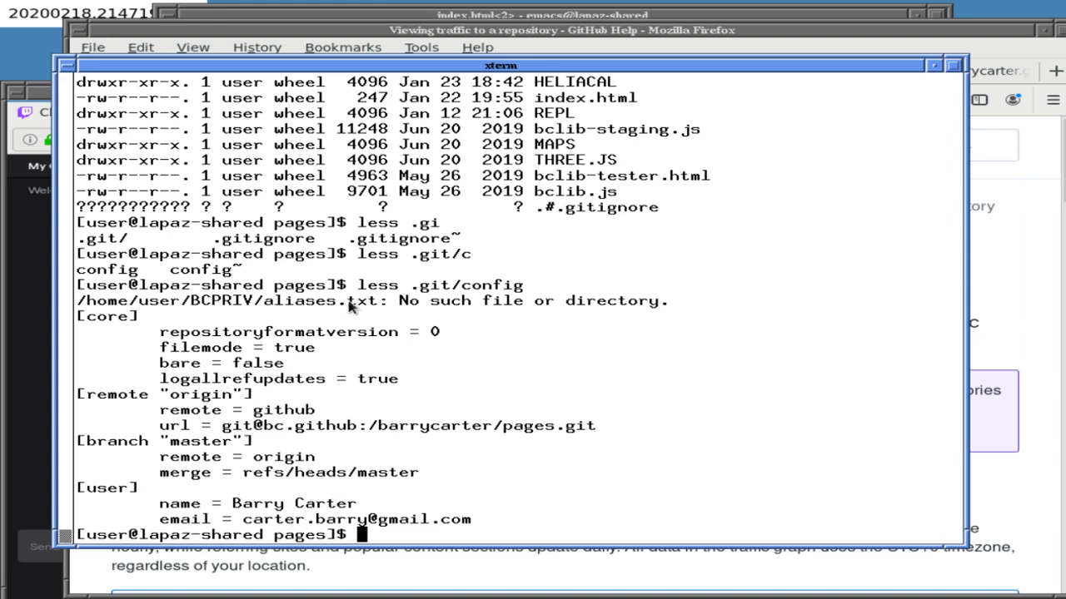
{"action": "left_click", "coordinate": [352, 42]}
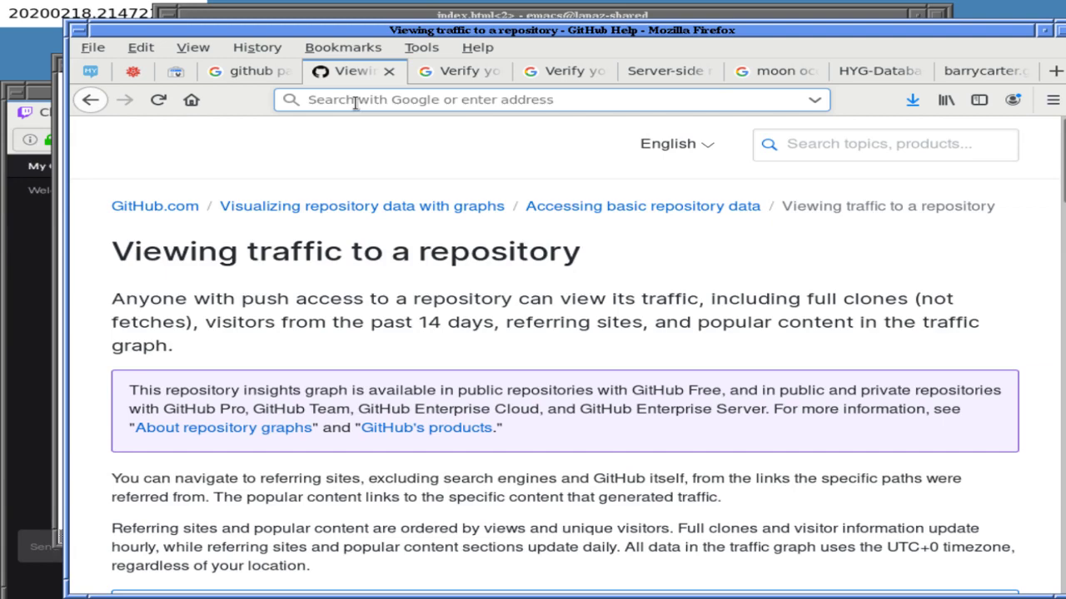
- Go via the bcapps bclib.h suggestion to the repository owner's GitHub profile
{"action": "left_click", "coordinate": [355, 100]}
{"action": "type", "text": "bcapps"}
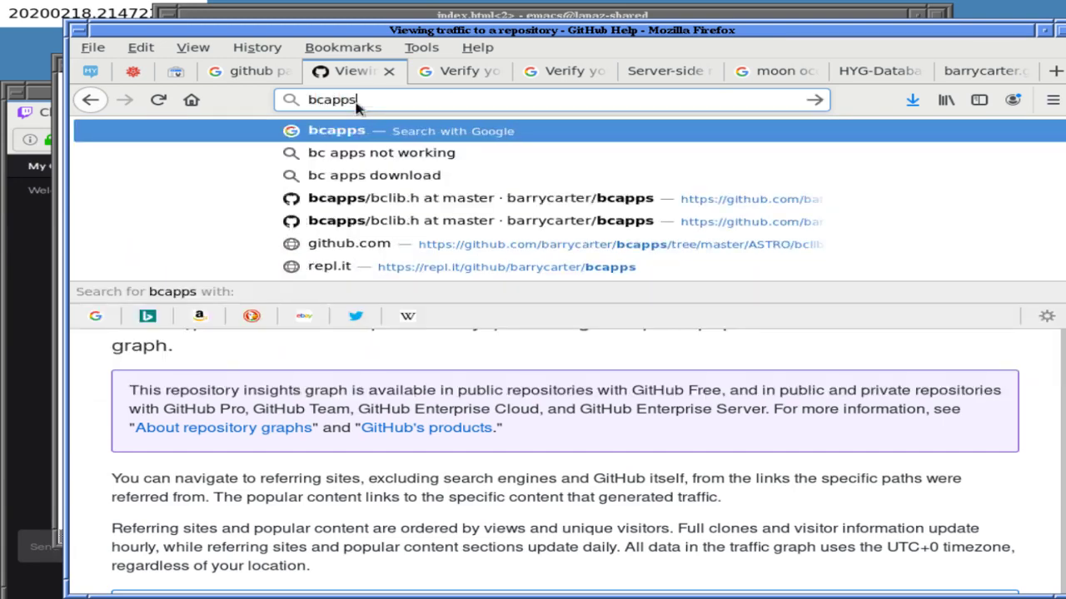
{"action": "left_click", "coordinate": [366, 197]}
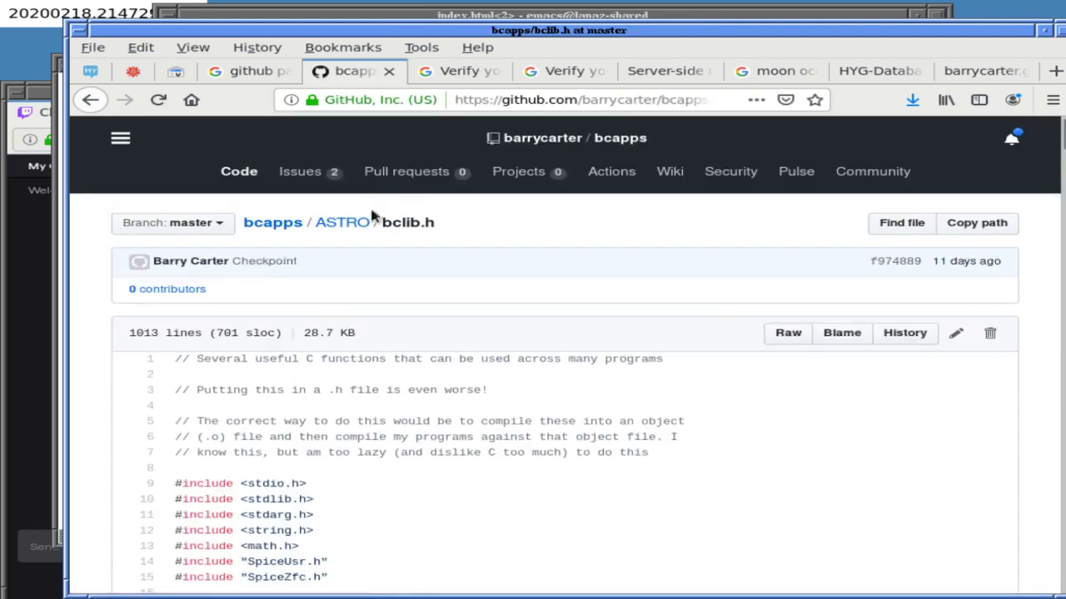
{"action": "left_click", "coordinate": [263, 226]}
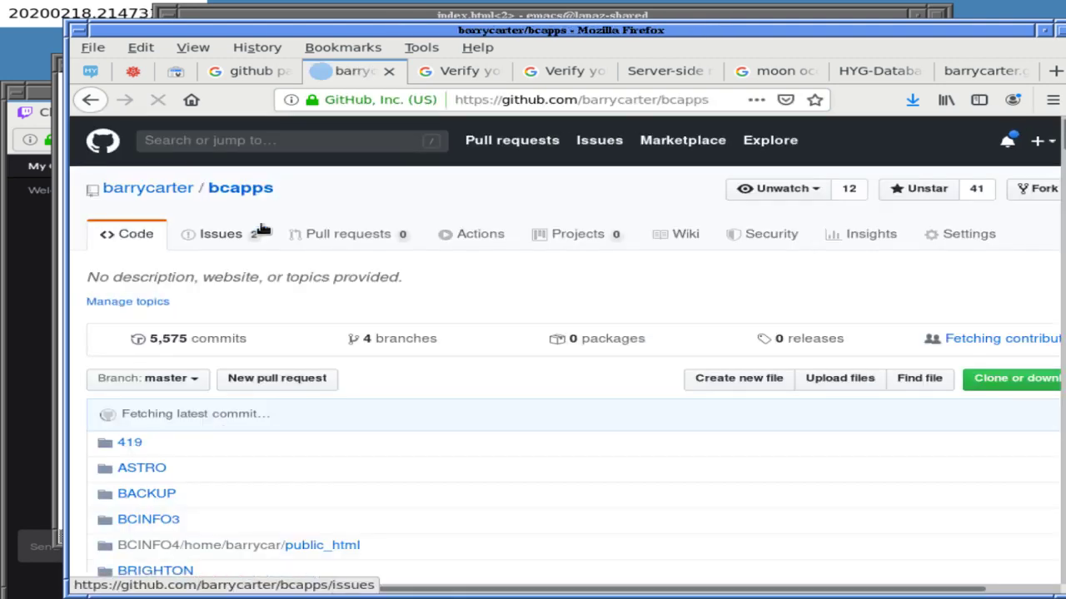
{"action": "left_click", "coordinate": [154, 191]}
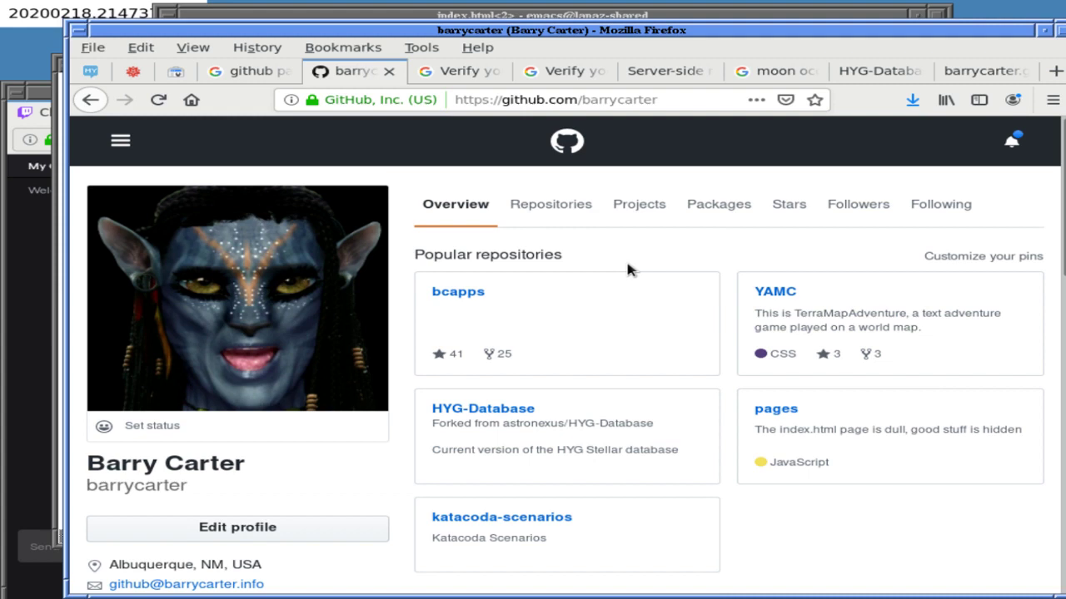
- Bookmark the owner's profile page and open the pages repository
{"action": "left_click", "coordinate": [814, 100]}
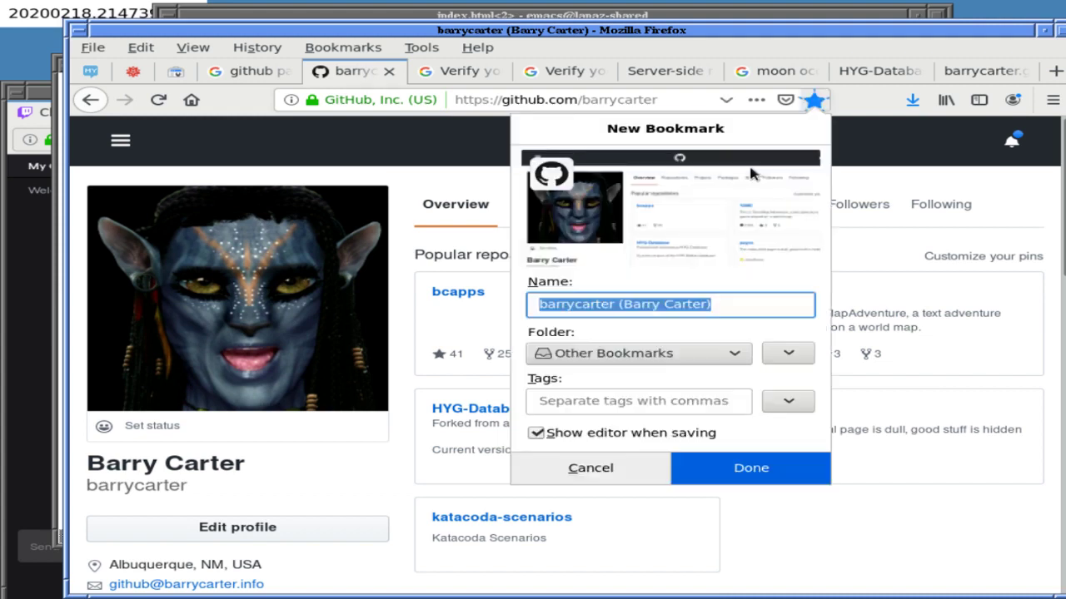
{"action": "left_click", "coordinate": [770, 475]}
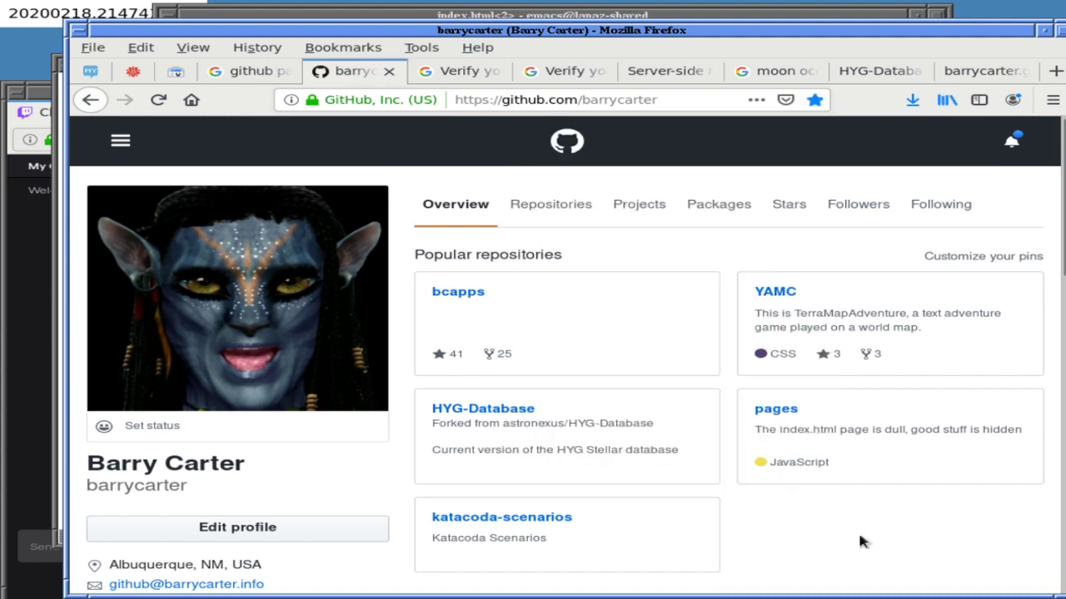
{"action": "left_click", "coordinate": [779, 415]}
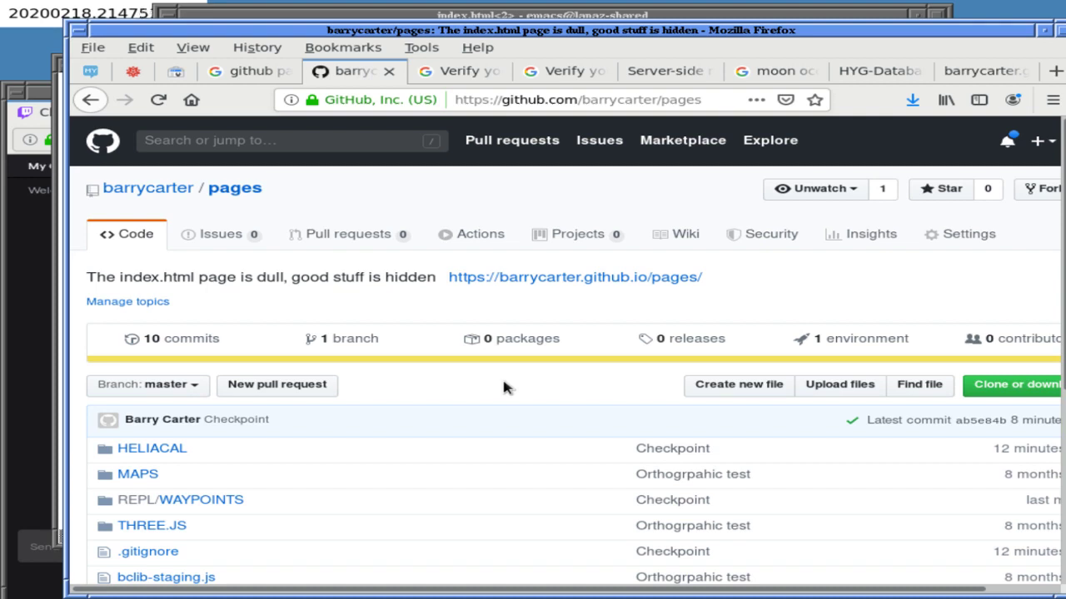
- Open the pages repository's Insights and look over its traffic statistics
{"action": "left_click", "coordinate": [850, 237]}
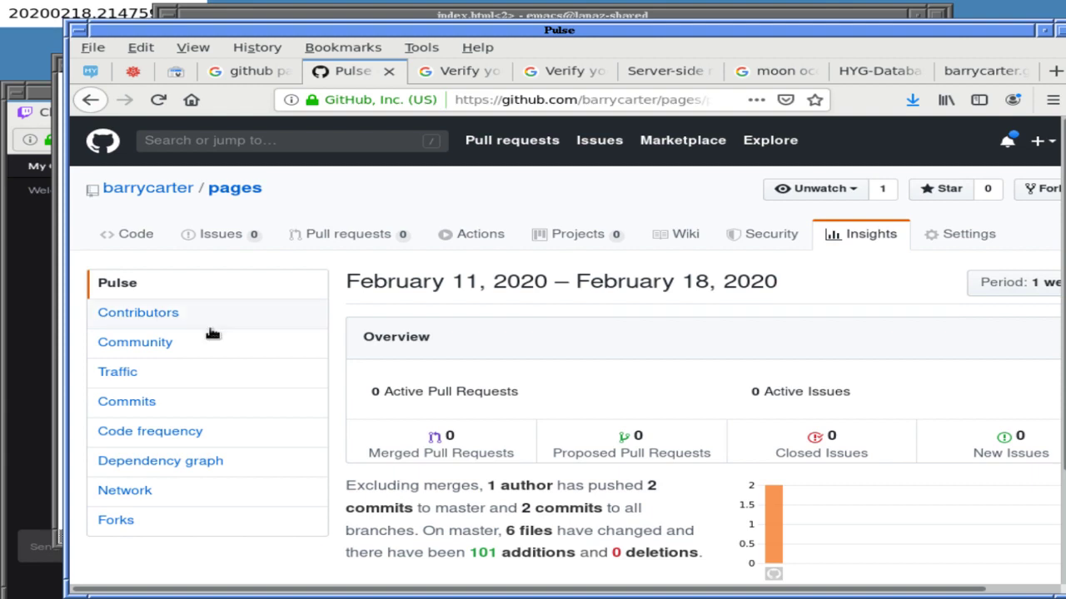
{"action": "left_click", "coordinate": [150, 372]}
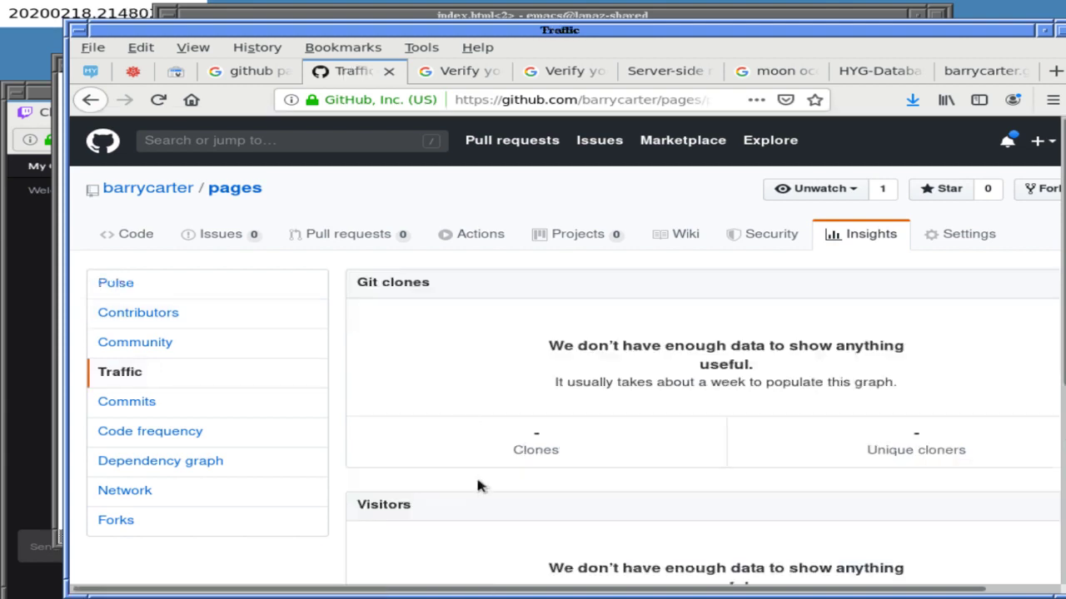
{"action": "scroll", "coordinate": [478, 482], "scroll_direction": "down", "scroll_amount": 5}
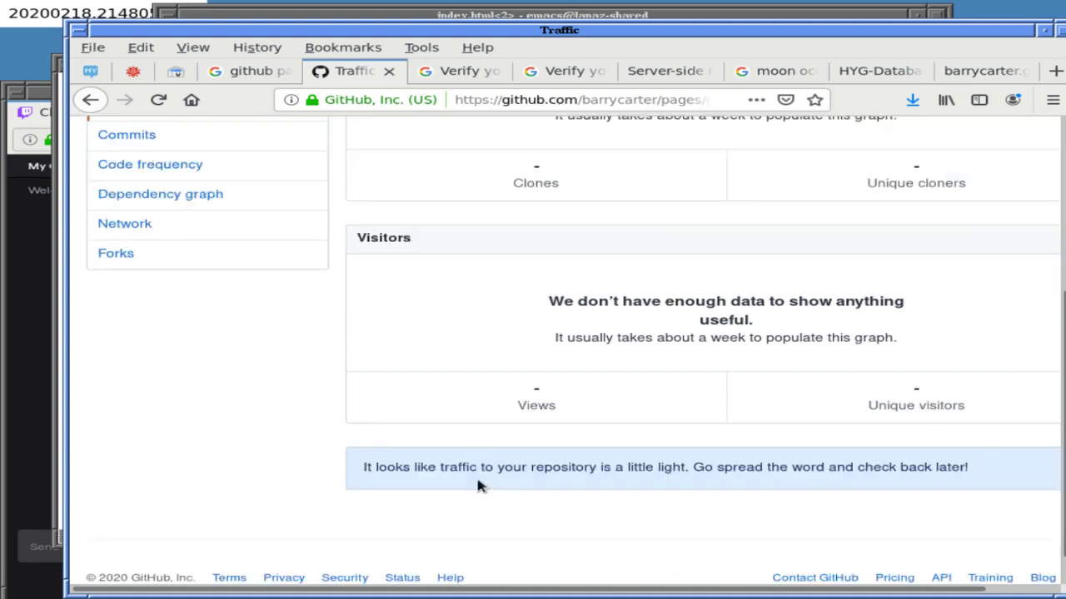
{"action": "scroll", "coordinate": [478, 485], "scroll_direction": "up", "scroll_amount": 4}
{"action": "scroll", "coordinate": [479, 485], "scroll_direction": "down", "scroll_amount": 3}
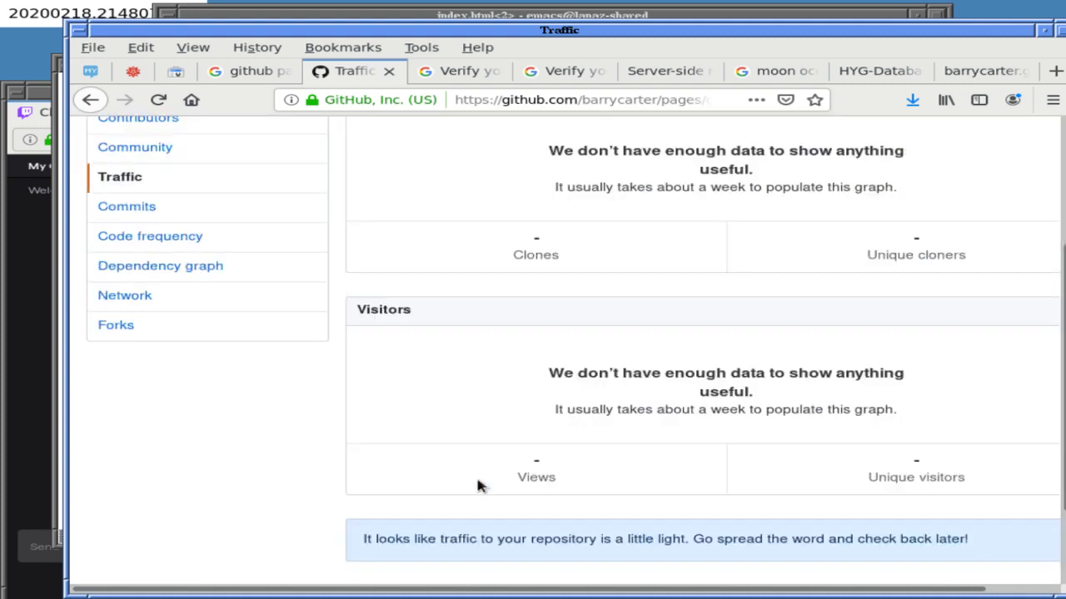
{"action": "scroll", "coordinate": [479, 487], "scroll_direction": "up", "scroll_amount": 5}
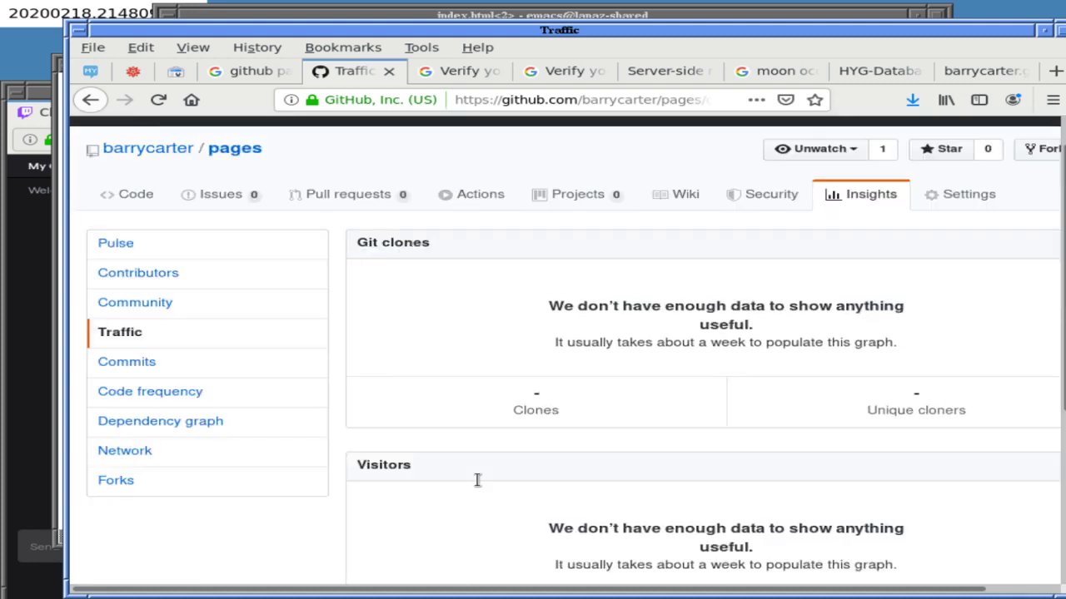
{"action": "scroll", "coordinate": [477, 483], "scroll_direction": "down", "scroll_amount": 2}
{"action": "scroll", "coordinate": [478, 483], "scroll_direction": "up", "scroll_amount": 2}
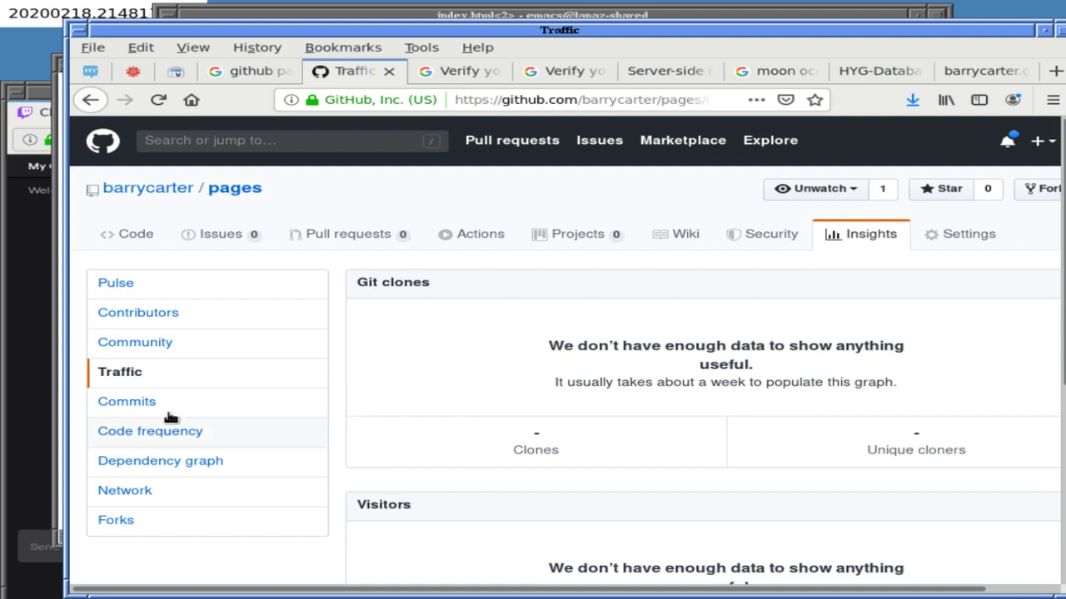
- Review the repository's Community profile checklist, then go back to the Search Console Coverage report
{"action": "left_click", "coordinate": [138, 344]}
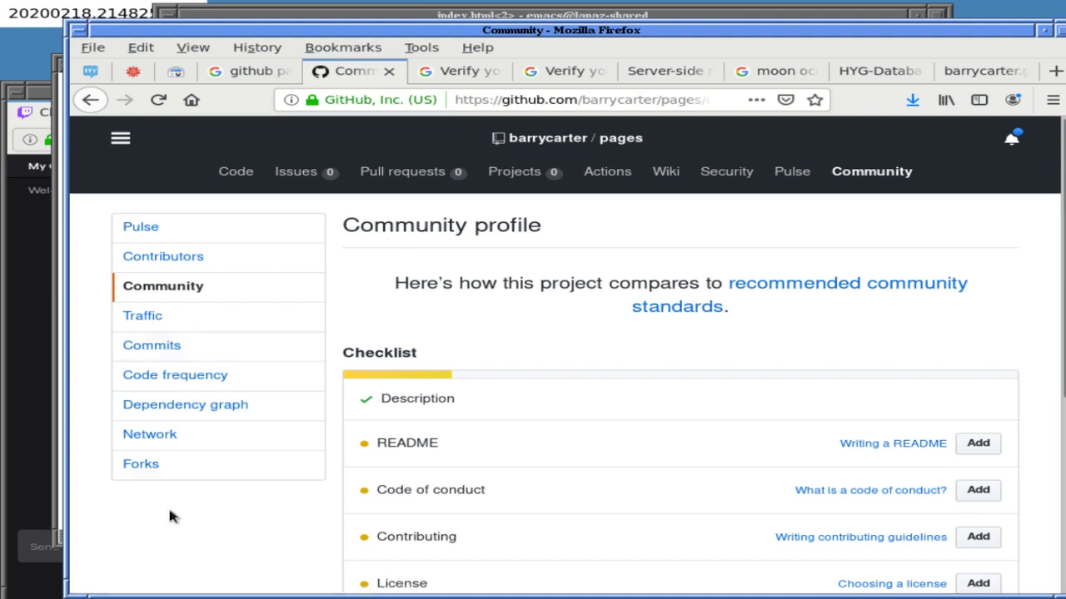
{"action": "scroll", "coordinate": [169, 517], "scroll_direction": "down", "scroll_amount": 5}
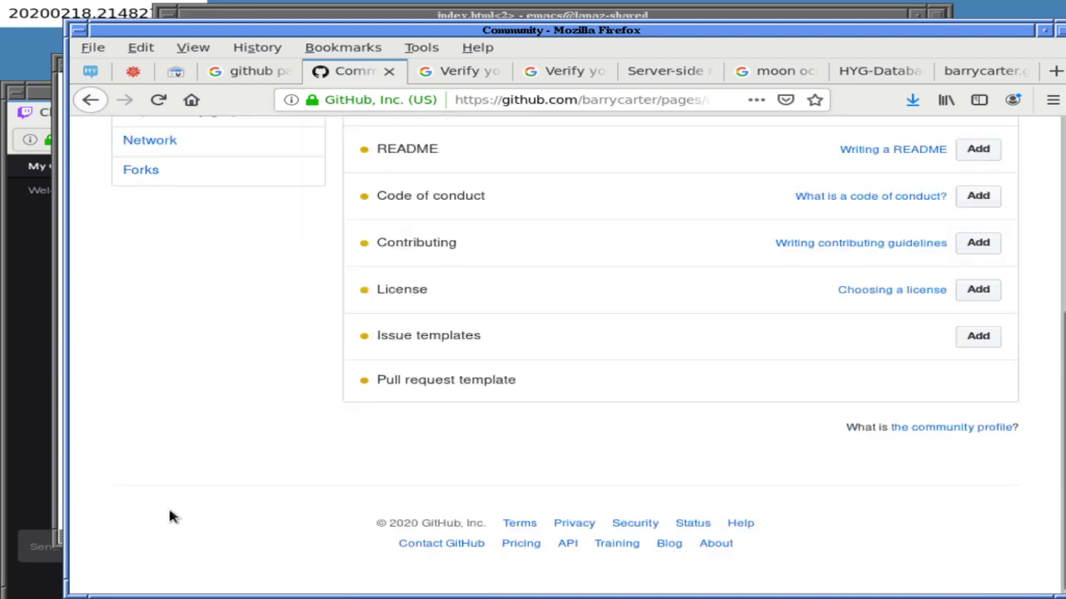
{"action": "scroll", "coordinate": [169, 517], "scroll_direction": "up", "scroll_amount": 5}
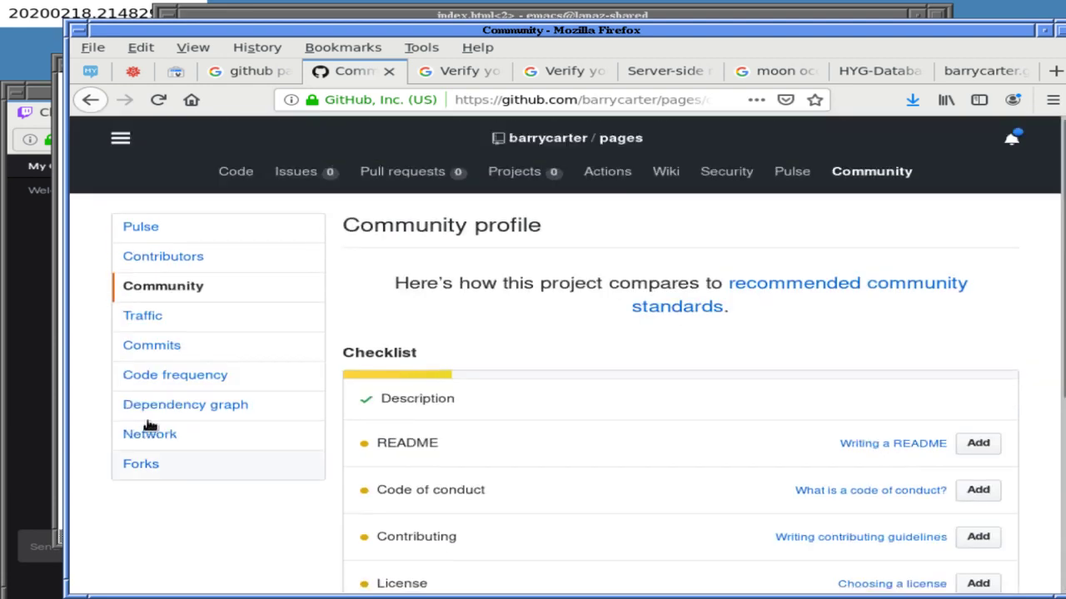
{"action": "left_click", "coordinate": [174, 72]}
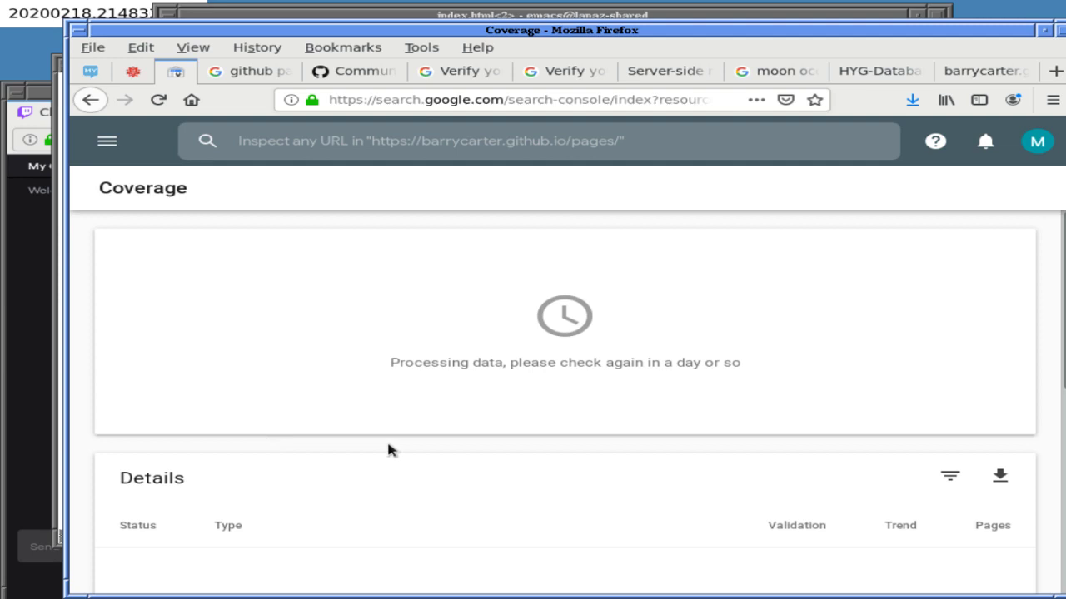
- Reload the still-processing Coverage report, then switch to the 'github pages access logs' results
{"action": "key", "text": "F5"}
{"action": "key", "text": "F5"}
{"action": "left_click", "coordinate": [254, 71]}
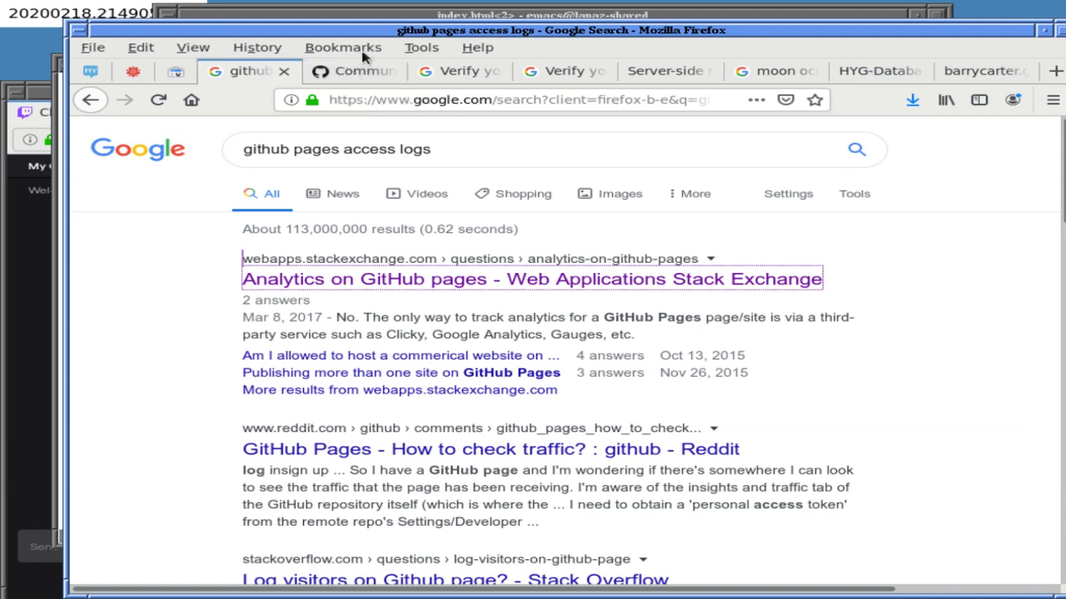
- In the terminal, show the current directory and list the pages folder in detail
{"action": "left_click", "coordinate": [288, 18]}
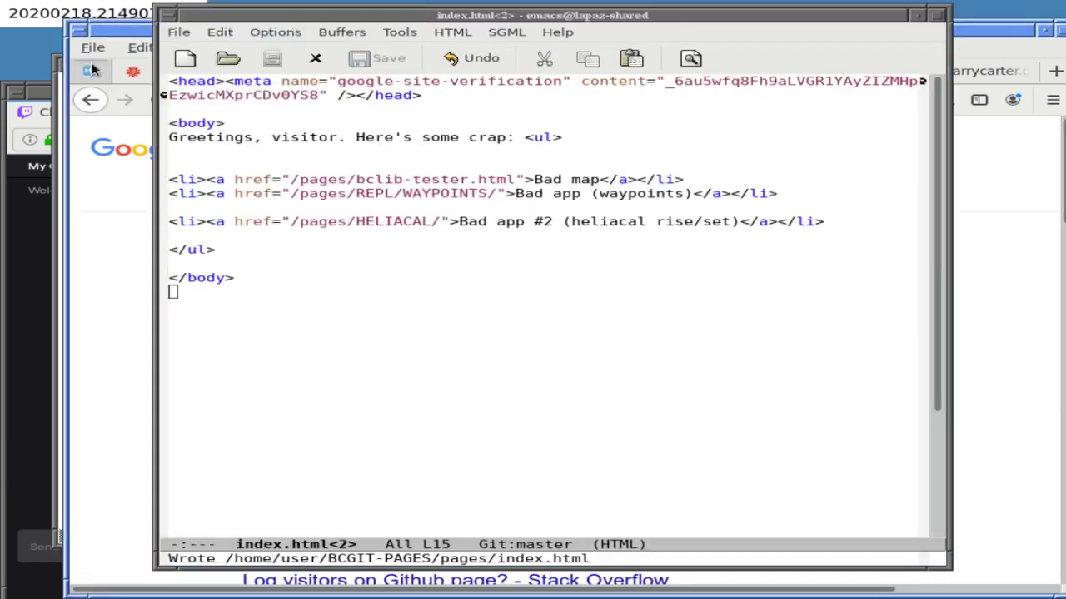
{"action": "key", "text": "alt+Tab"}
{"action": "key", "text": "alt+Tab"}
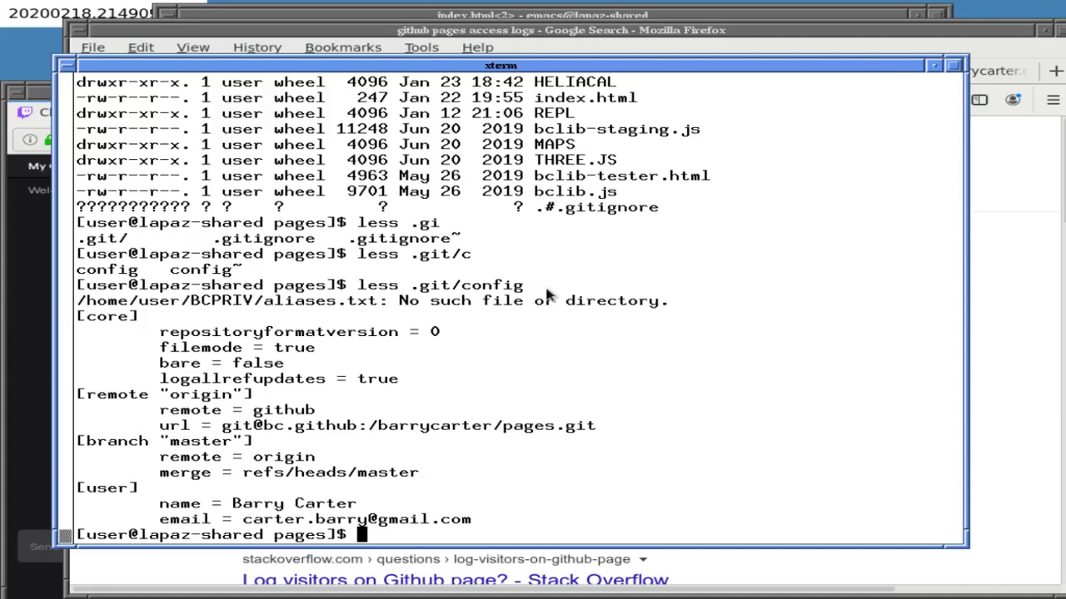
{"action": "type", "text": "pwd"}
{"action": "key", "text": "Return"}
{"action": "type", "text": "ls l"}
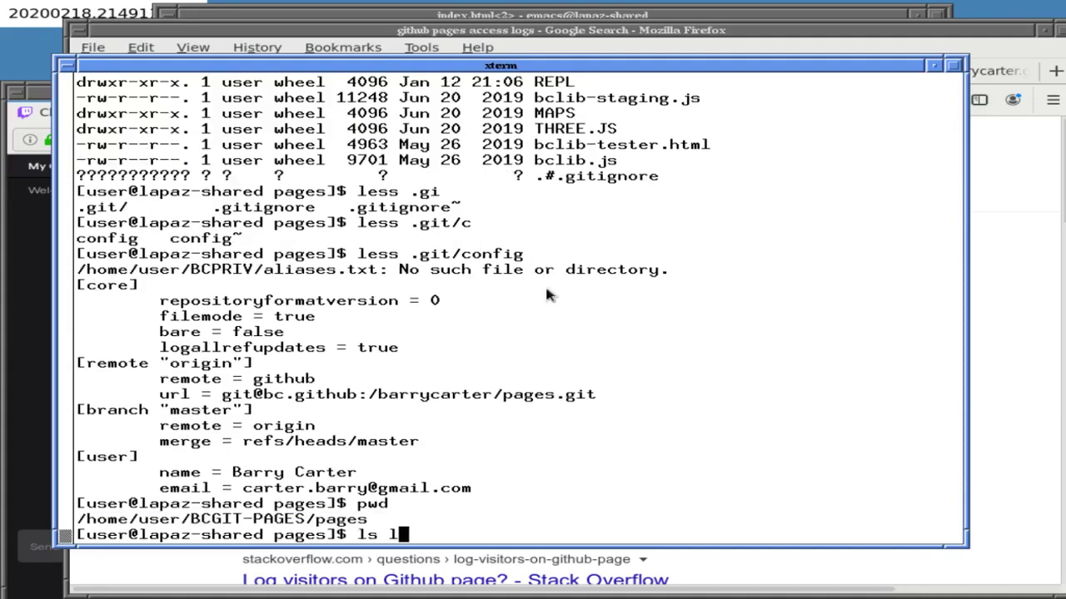
{"action": "key", "text": "BackSpace"}
{"action": "type", "text": "-l"}
{"action": "key", "text": "Return"}
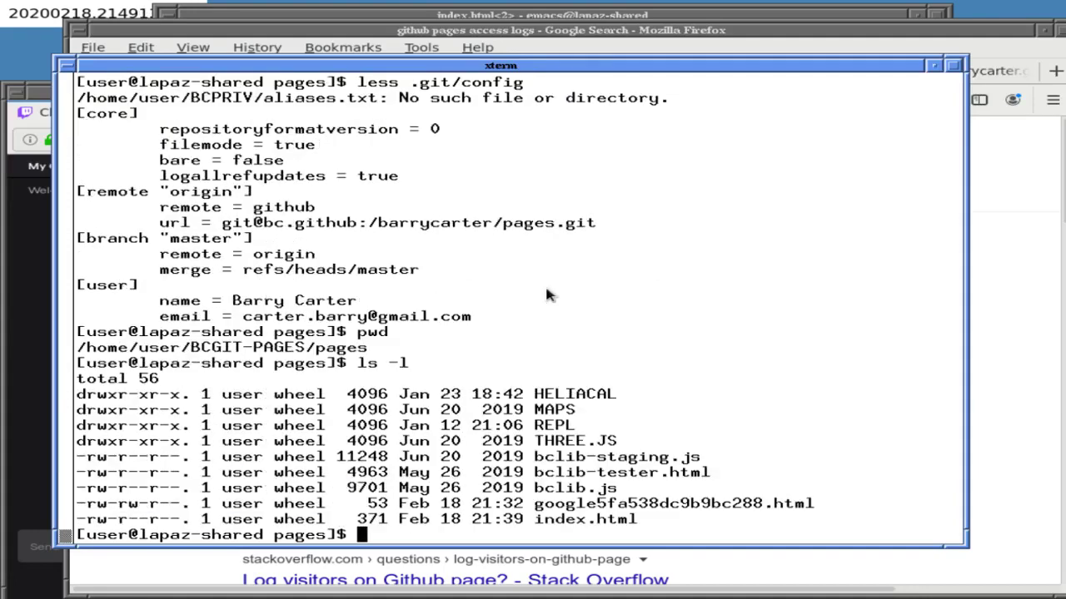
- Create and enter a new DATA folder with mdcd DATA
{"action": "type", "text": "mkc"}
{"action": "key", "text": "BackSpace"}
{"action": "key", "text": "BackSpace"}
{"action": "type", "text": "dcd DATA"}
{"action": "key", "text": "Return"}
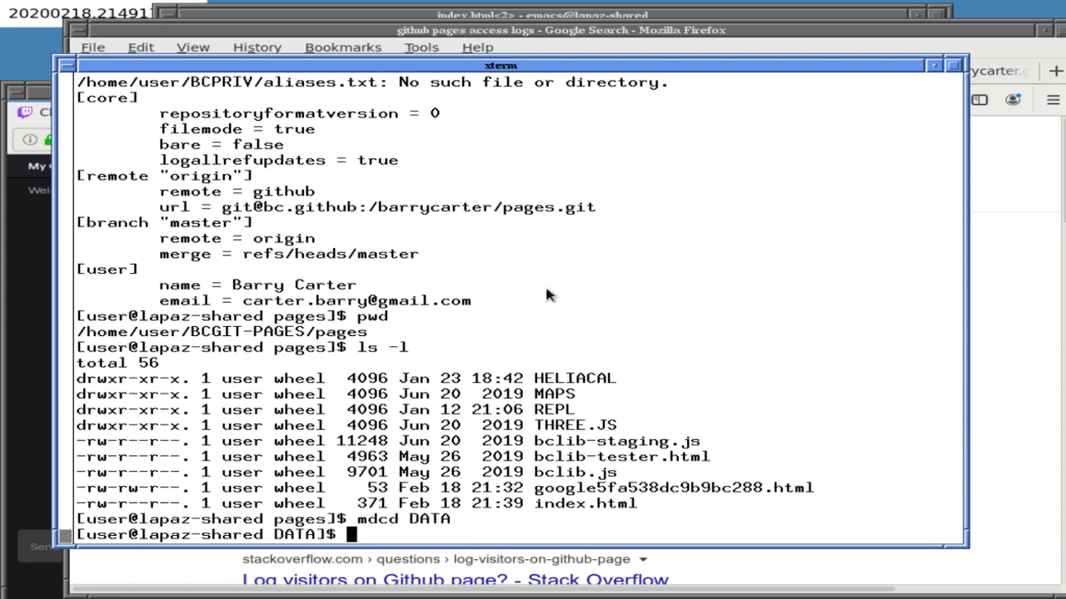
- Copy ~/BCGIT/ASTRO/houses.txt.bz2 into the DATA folder
{"action": "type", "text": "cp ~/BCGI"}
{"action": "key", "text": "Tab"}
{"action": "type", "text": "T/AST"}
{"action": "key", "text": "BackSpace"}
{"action": "key", "text": "BackSpace"}
{"action": "key", "text": "BackSpace"}
{"action": "key", "text": "BackSpace"}
{"action": "type", "text": "T/AS"}
{"action": "key", "text": "Tab"}
{"action": "type", "text": "hou"}
{"action": "key", "text": "Tab"}
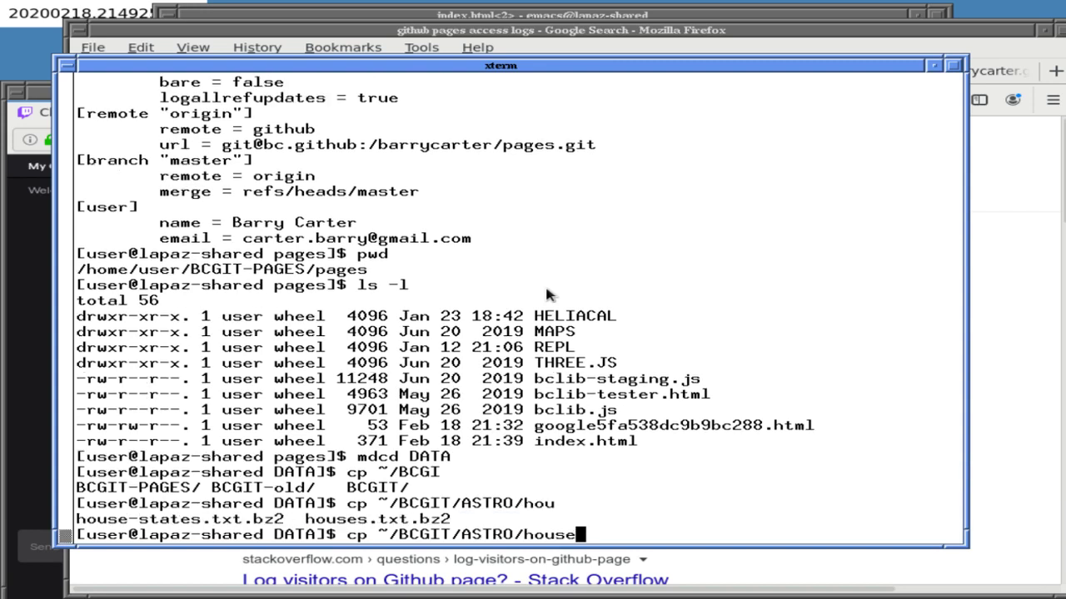
{"action": "type", "text": "s"}
{"action": "key", "text": "Tab"}
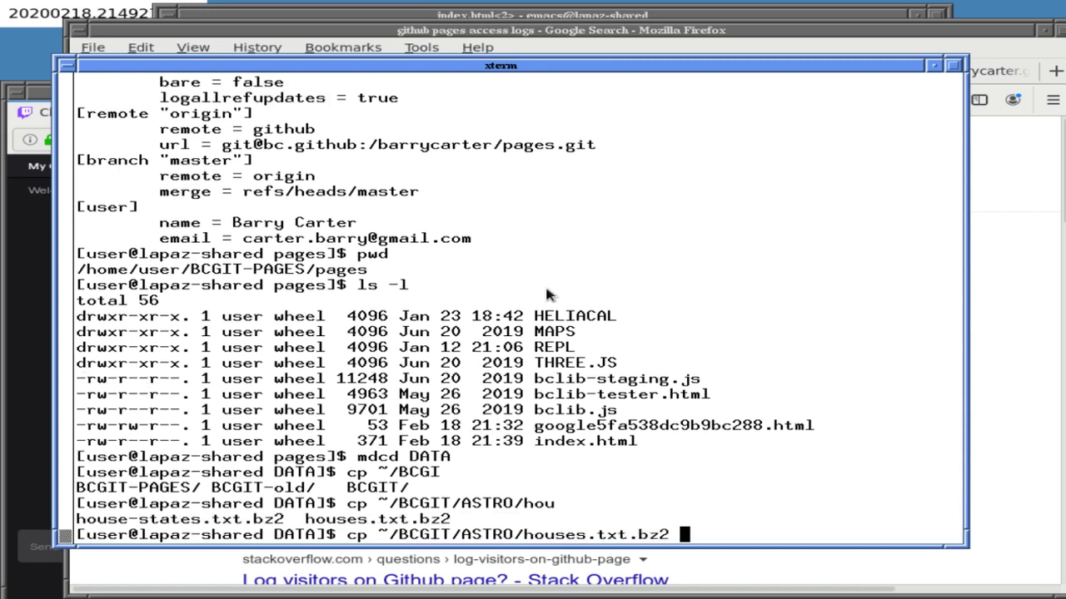
{"action": "type", "text": "."}
{"action": "key", "text": "Return"}
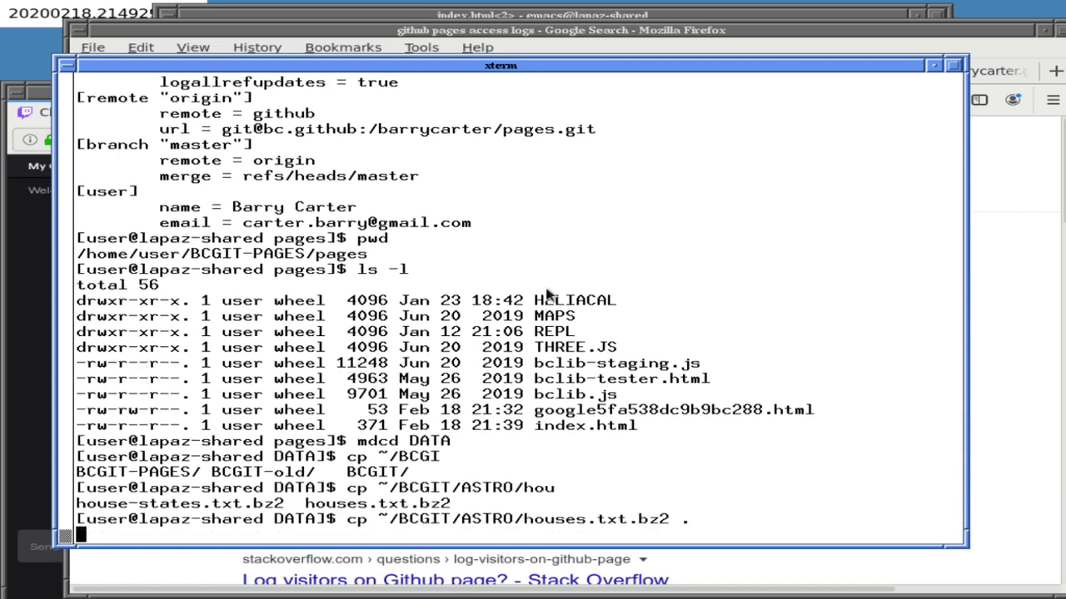
- List the copied houses.txt.bz2 (63714963 bytes) and check the disk's free space (497G)
{"action": "type", "text": "ls -l"}
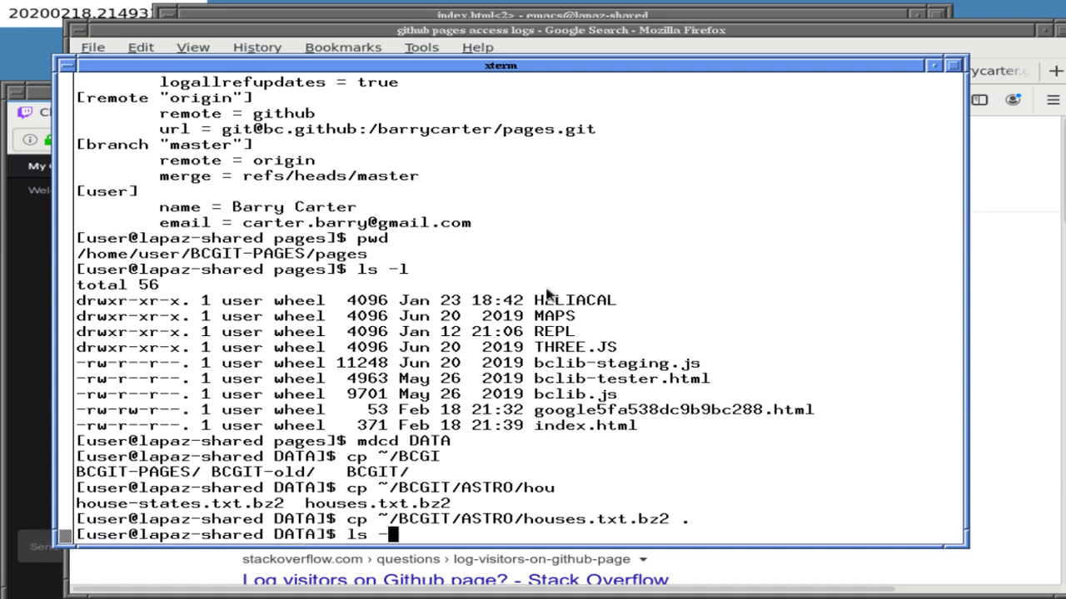
{"action": "key", "text": "Return"}
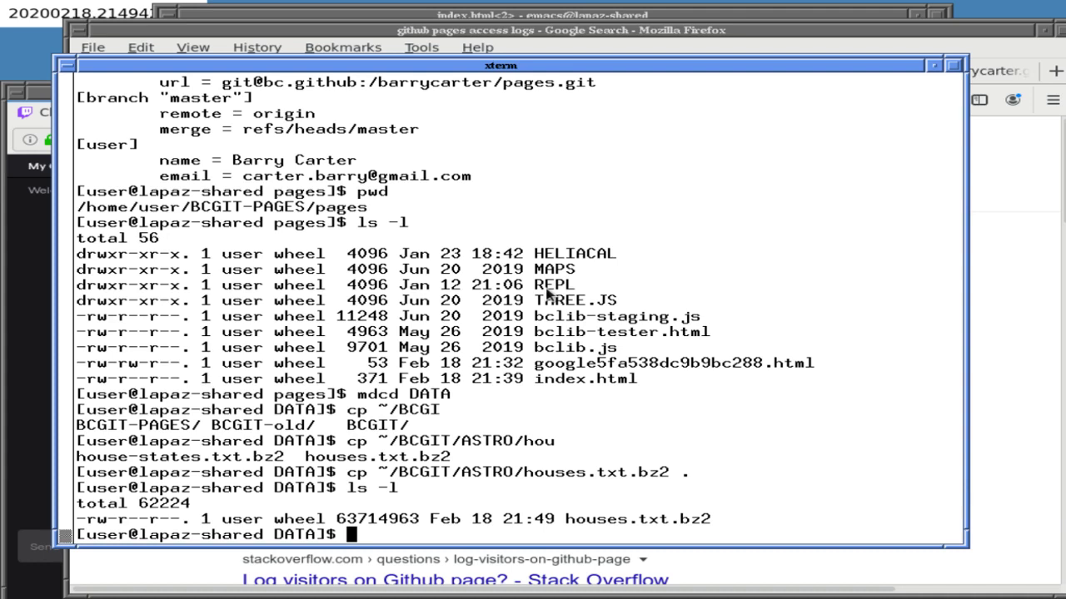
{"action": "type", "text": "df -kh ."}
{"action": "key", "text": "Return"}
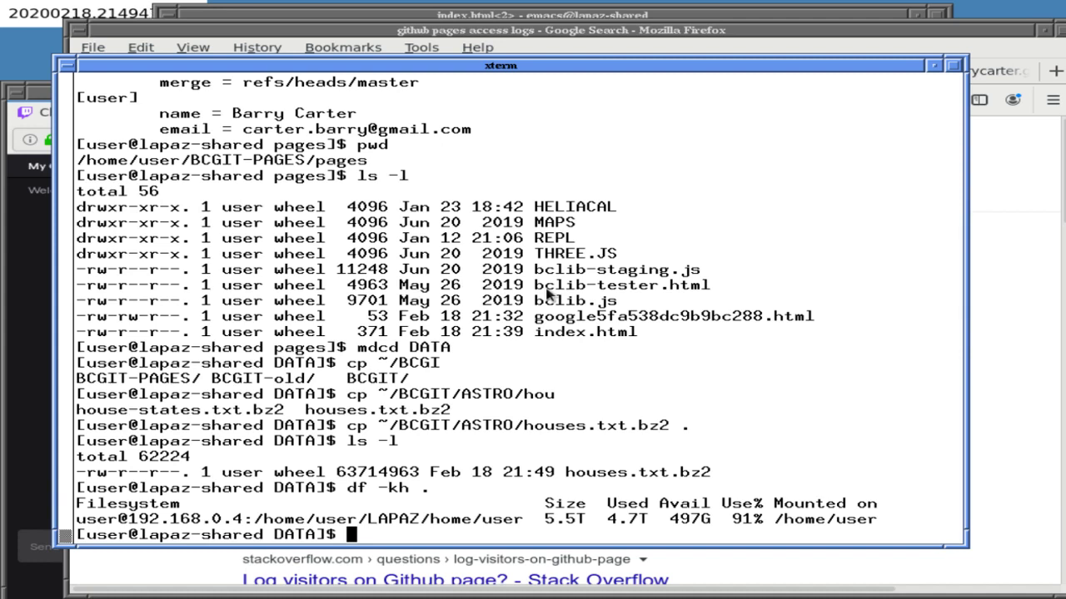
- Decompress houses.txt.bz2 with bunzip2 and list the unpacked houses.txt
{"action": "type", "text": "bunzip2 houses.txt.bz2"}
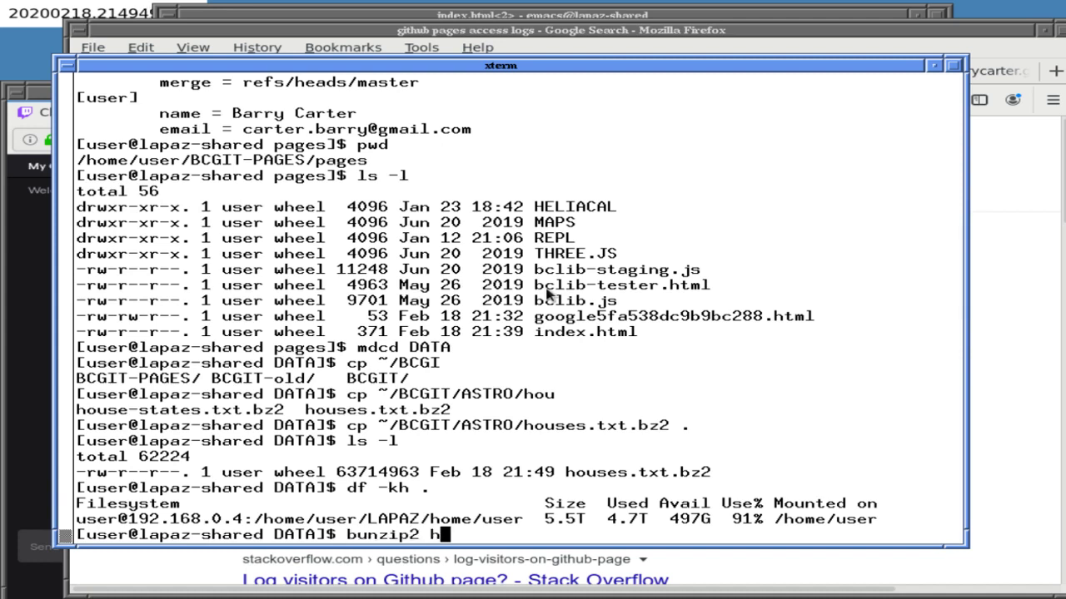
{"action": "key", "text": "Return"}
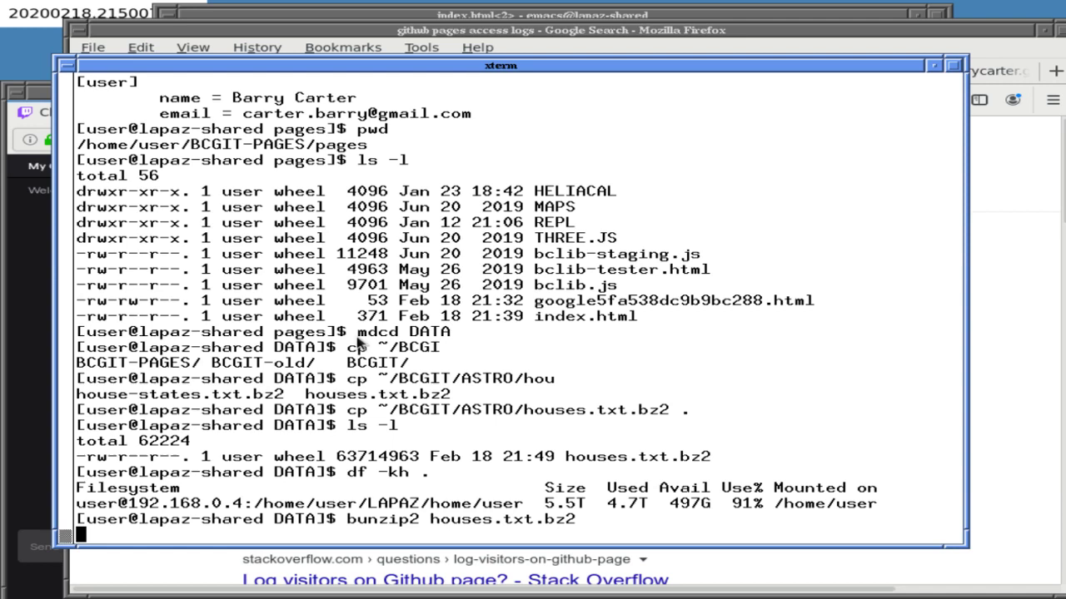
{"action": "type", "text": "ls -l"}
{"action": "key", "text": "Return"}
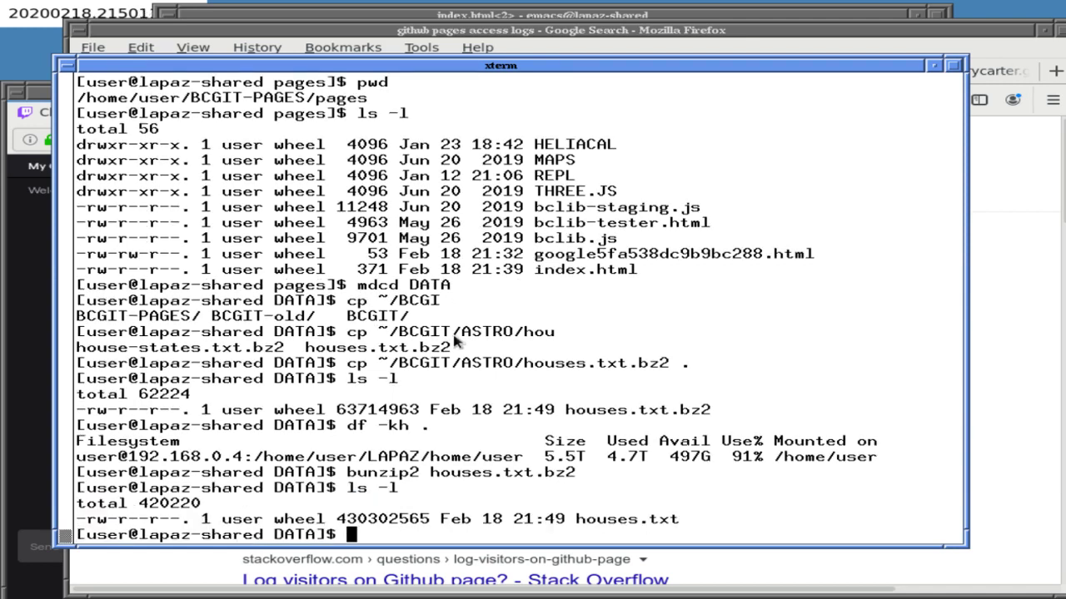
- View houses.txt in the less pager
{"action": "type", "text": "less h"}
{"action": "key", "text": "Tab"}
{"action": "key", "text": "Return"}
{"action": "key", "text": "ctrl+c"}
- Rename houses.txt to bc-houses.txt, list the DATA folder, and bring Firefox forward
{"action": "type", "text": "qmv ho"}
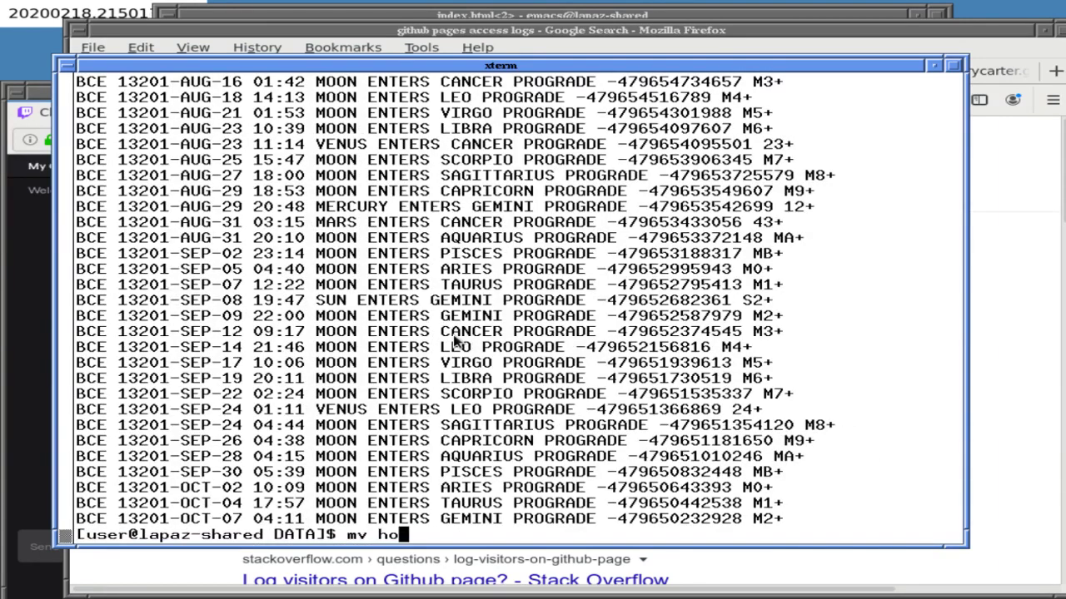
{"action": "key", "text": "Tab"}
{"action": "type", "text": "bc-houses.txt"}
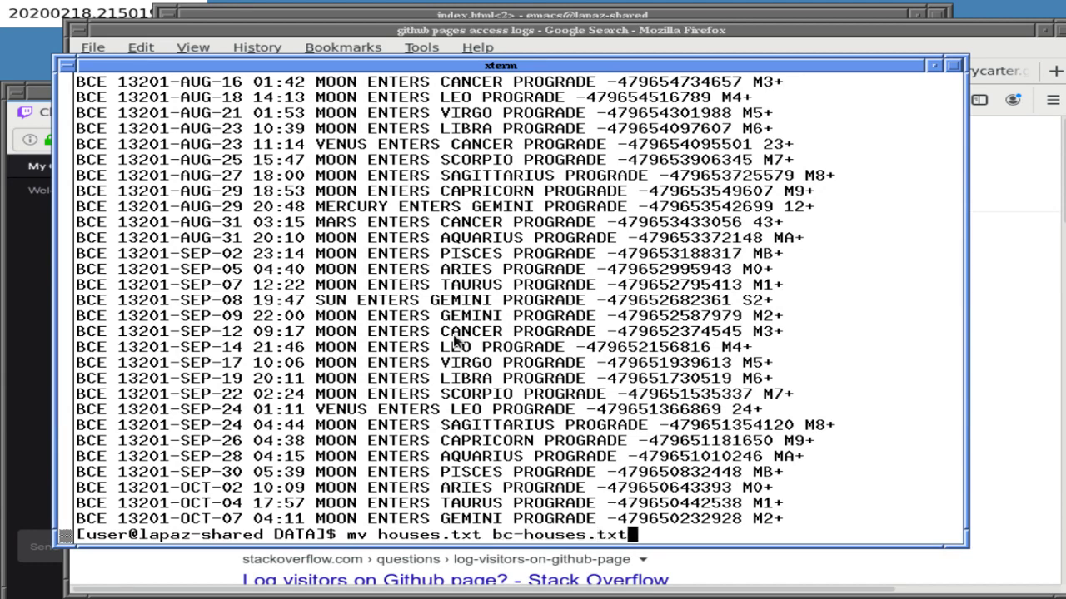
{"action": "key", "text": "Return"}
{"action": "type", "text": "dirt"}
{"action": "key", "text": "Return"}
{"action": "key", "text": "q"}
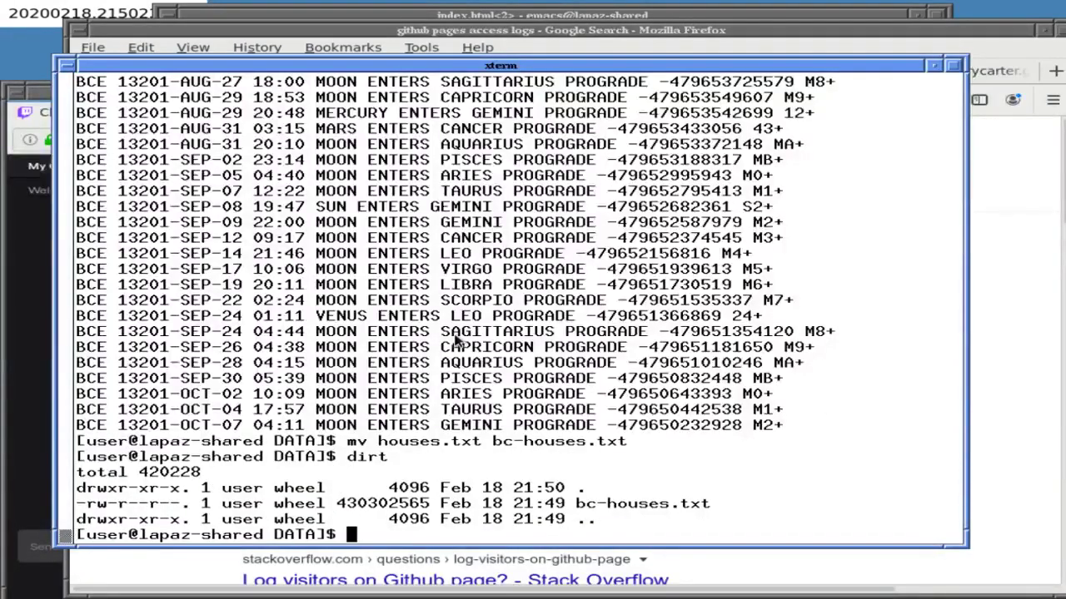
{"action": "left_click", "coordinate": [641, 593]}
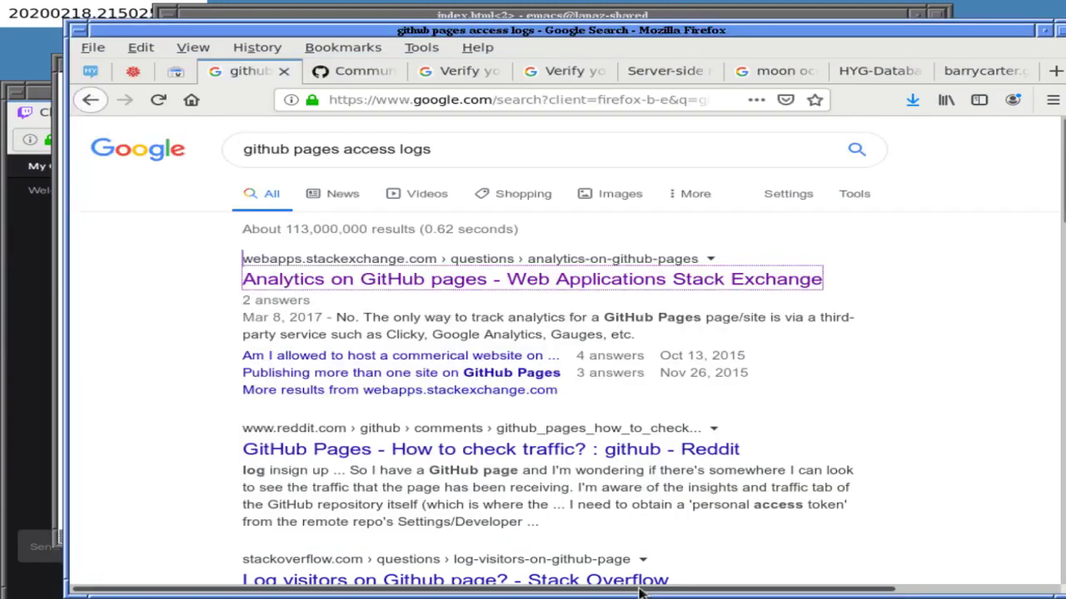